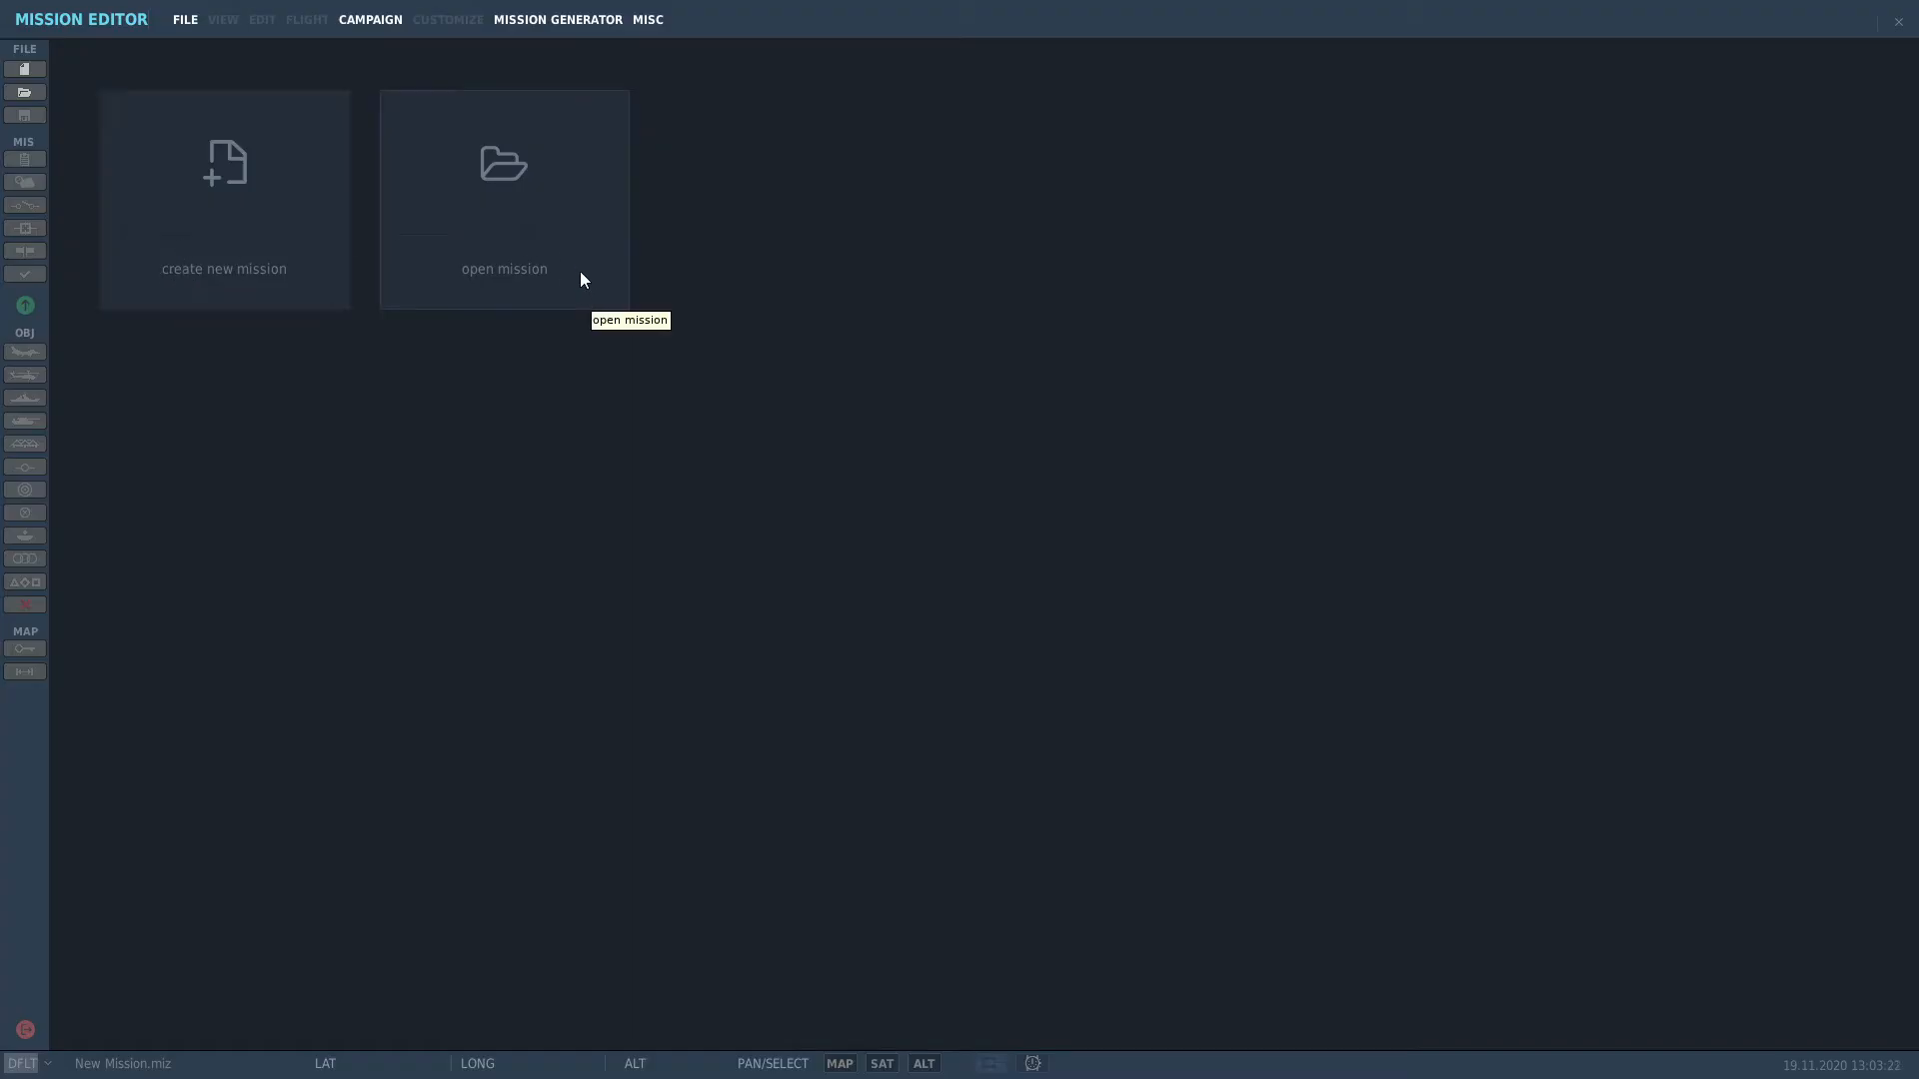
Step: Start a new mission, moving United Nations Peacekeepers to Blue and GDR to Red
{"action": "left_click", "coordinate": [248, 263]}
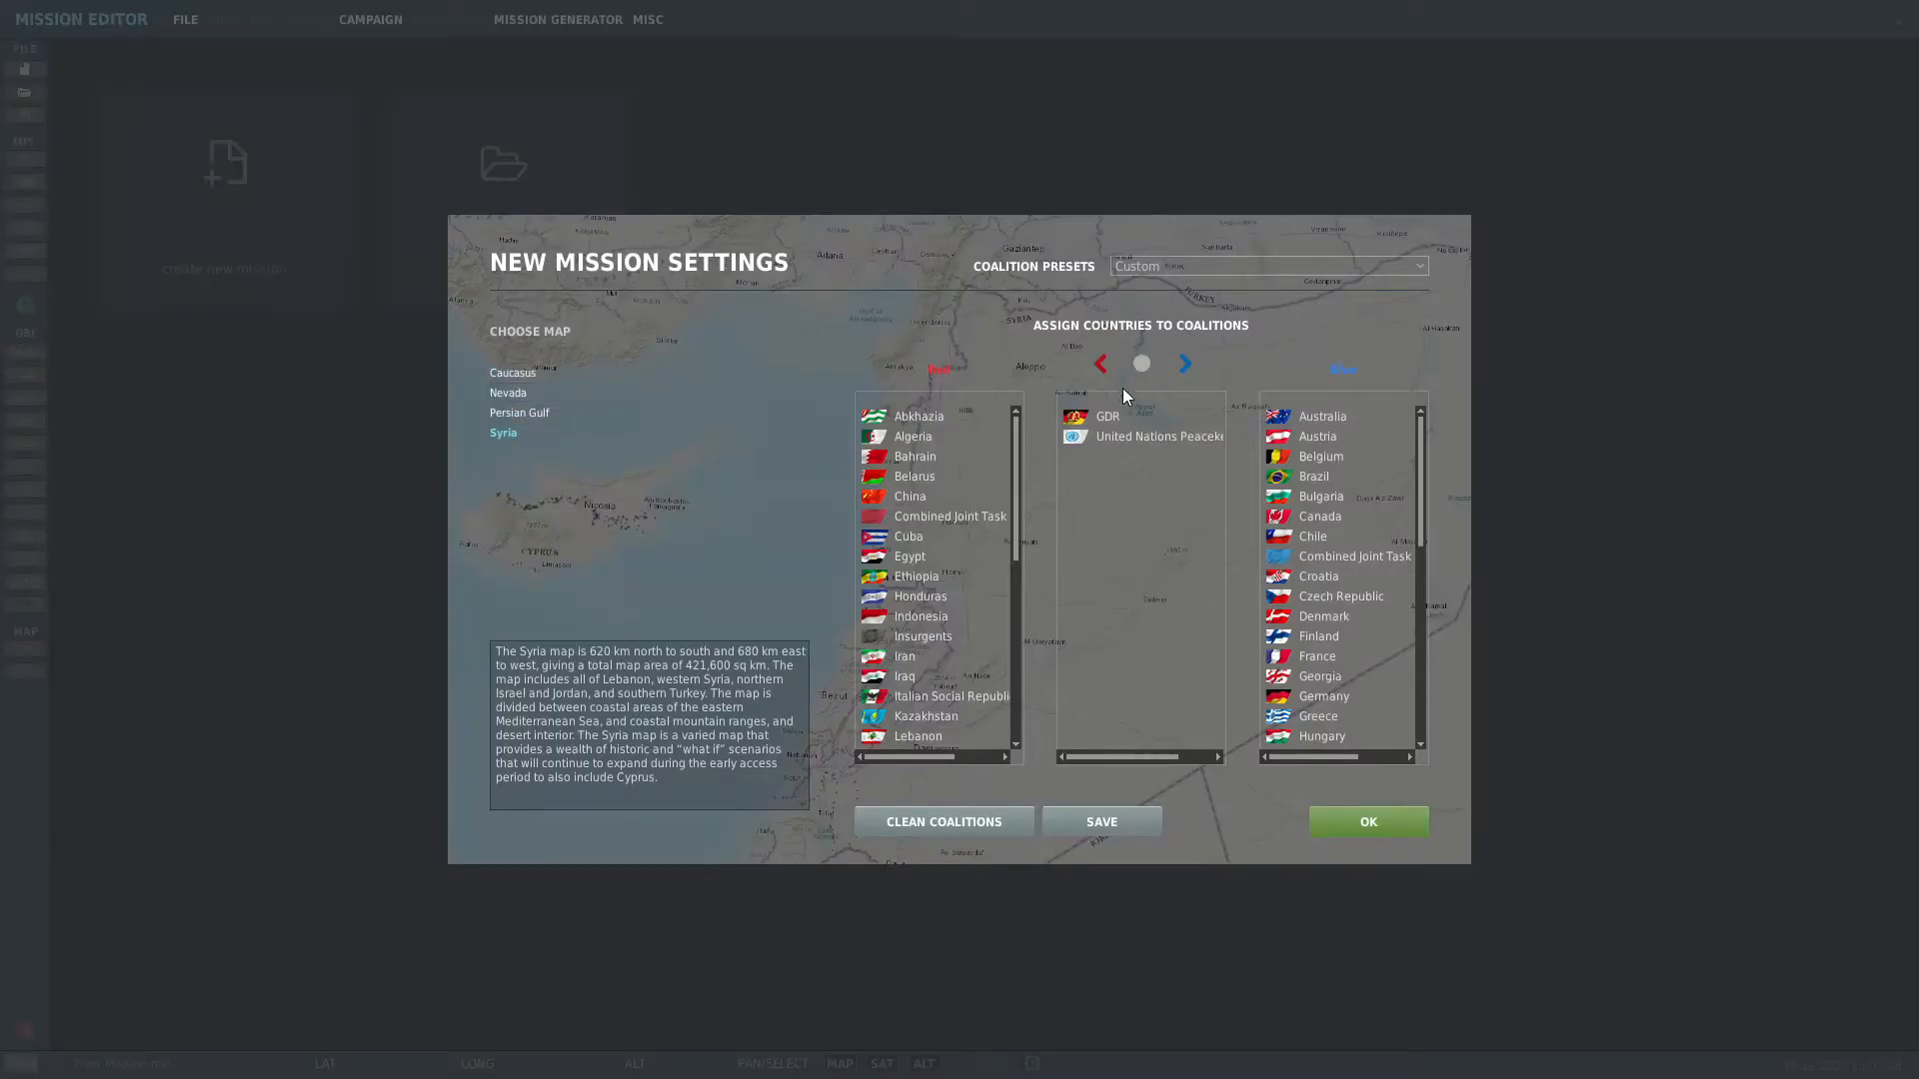
{"action": "left_click", "coordinate": [1143, 438]}
{"action": "left_click", "coordinate": [1187, 362]}
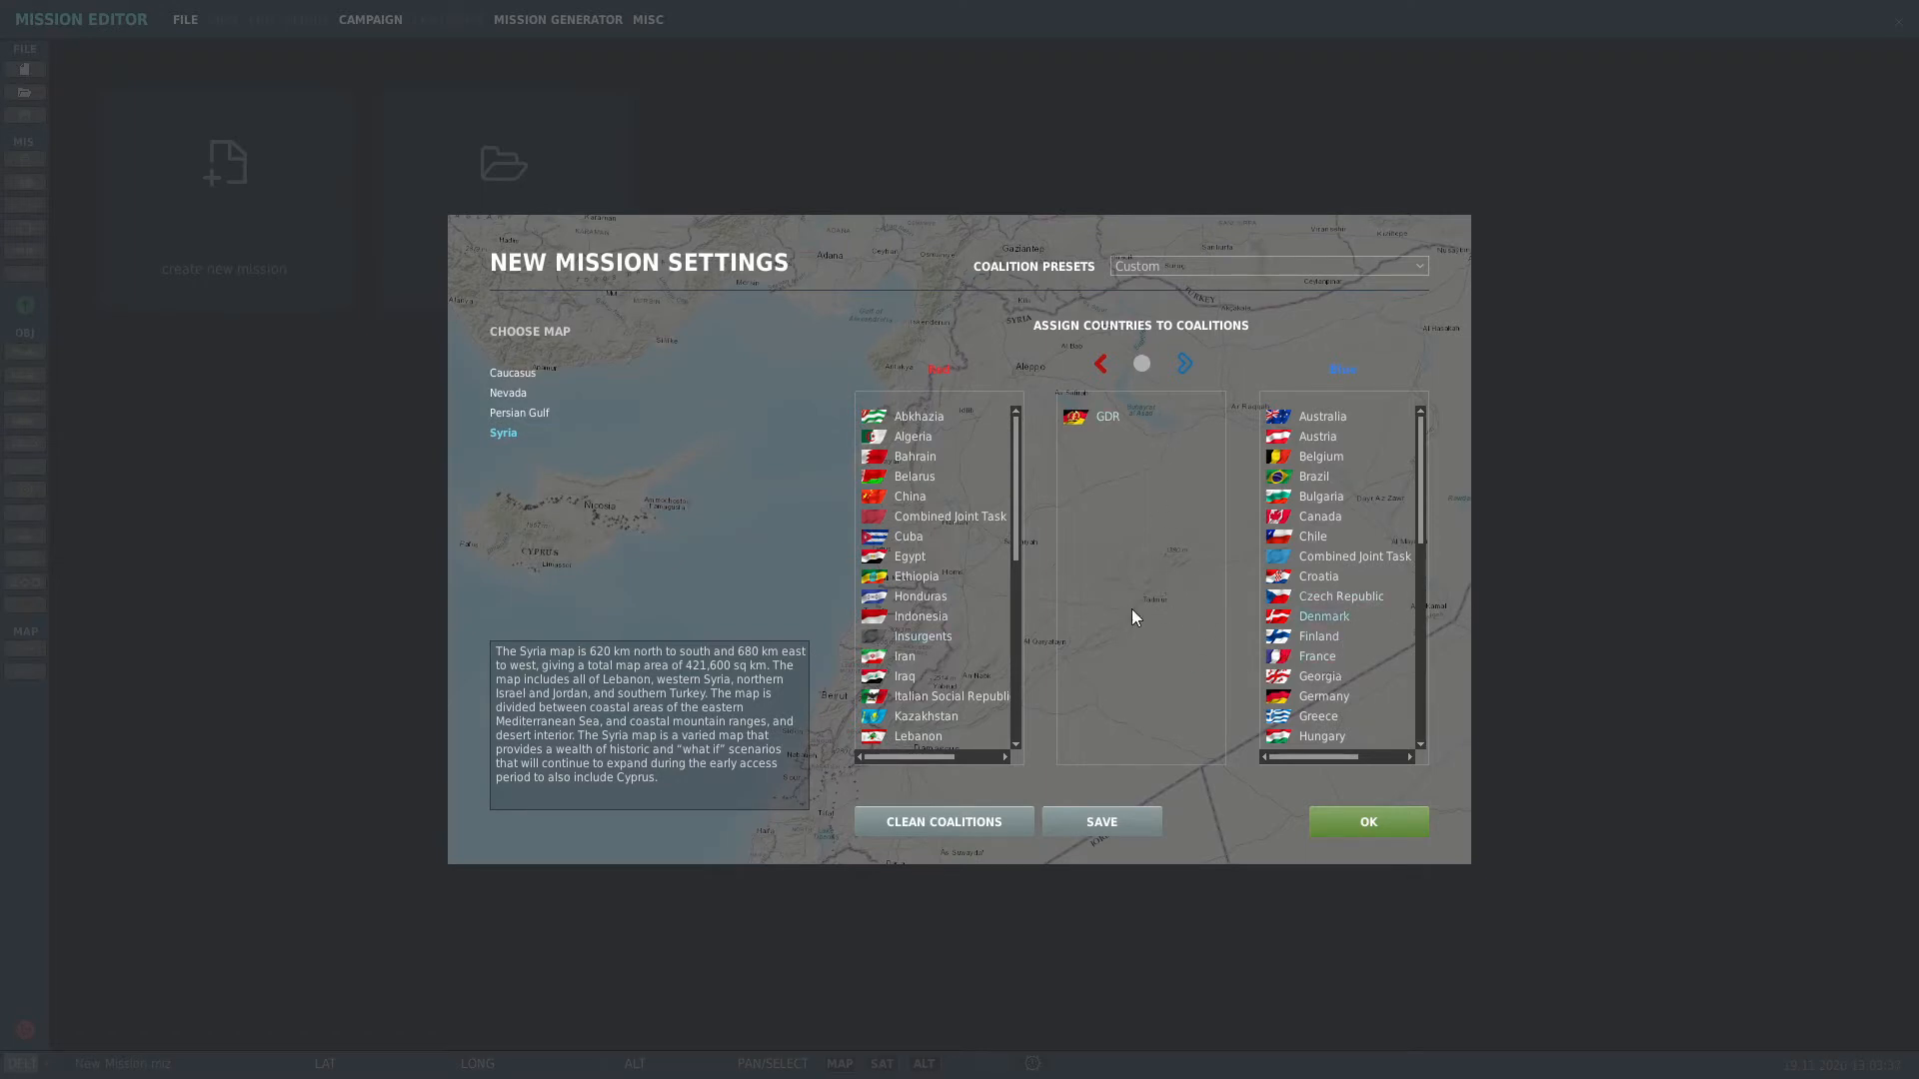
{"action": "left_click", "coordinate": [1100, 364]}
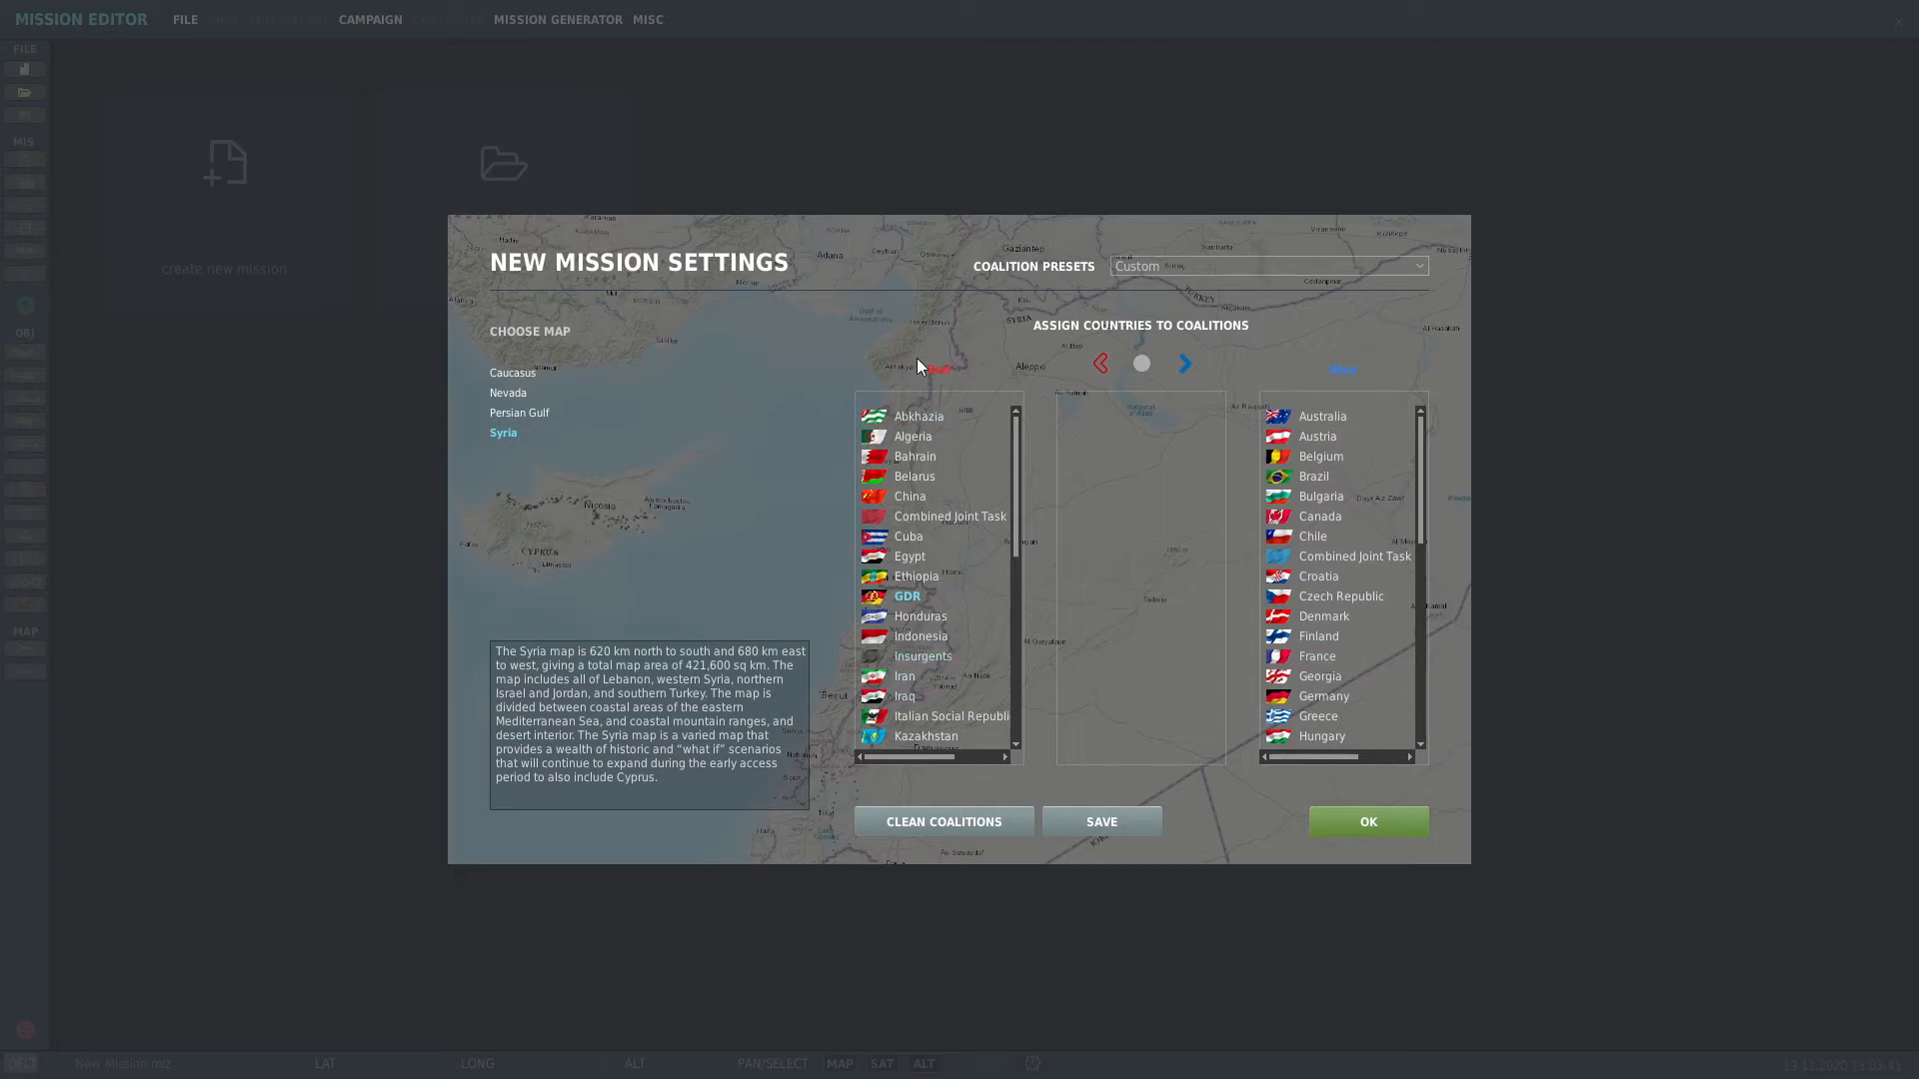
Step: Choose the Persian Gulf map instead of Syria for the new mission
{"action": "scroll", "coordinate": [920, 634], "scroll_direction": "down", "scroll_amount": 6}
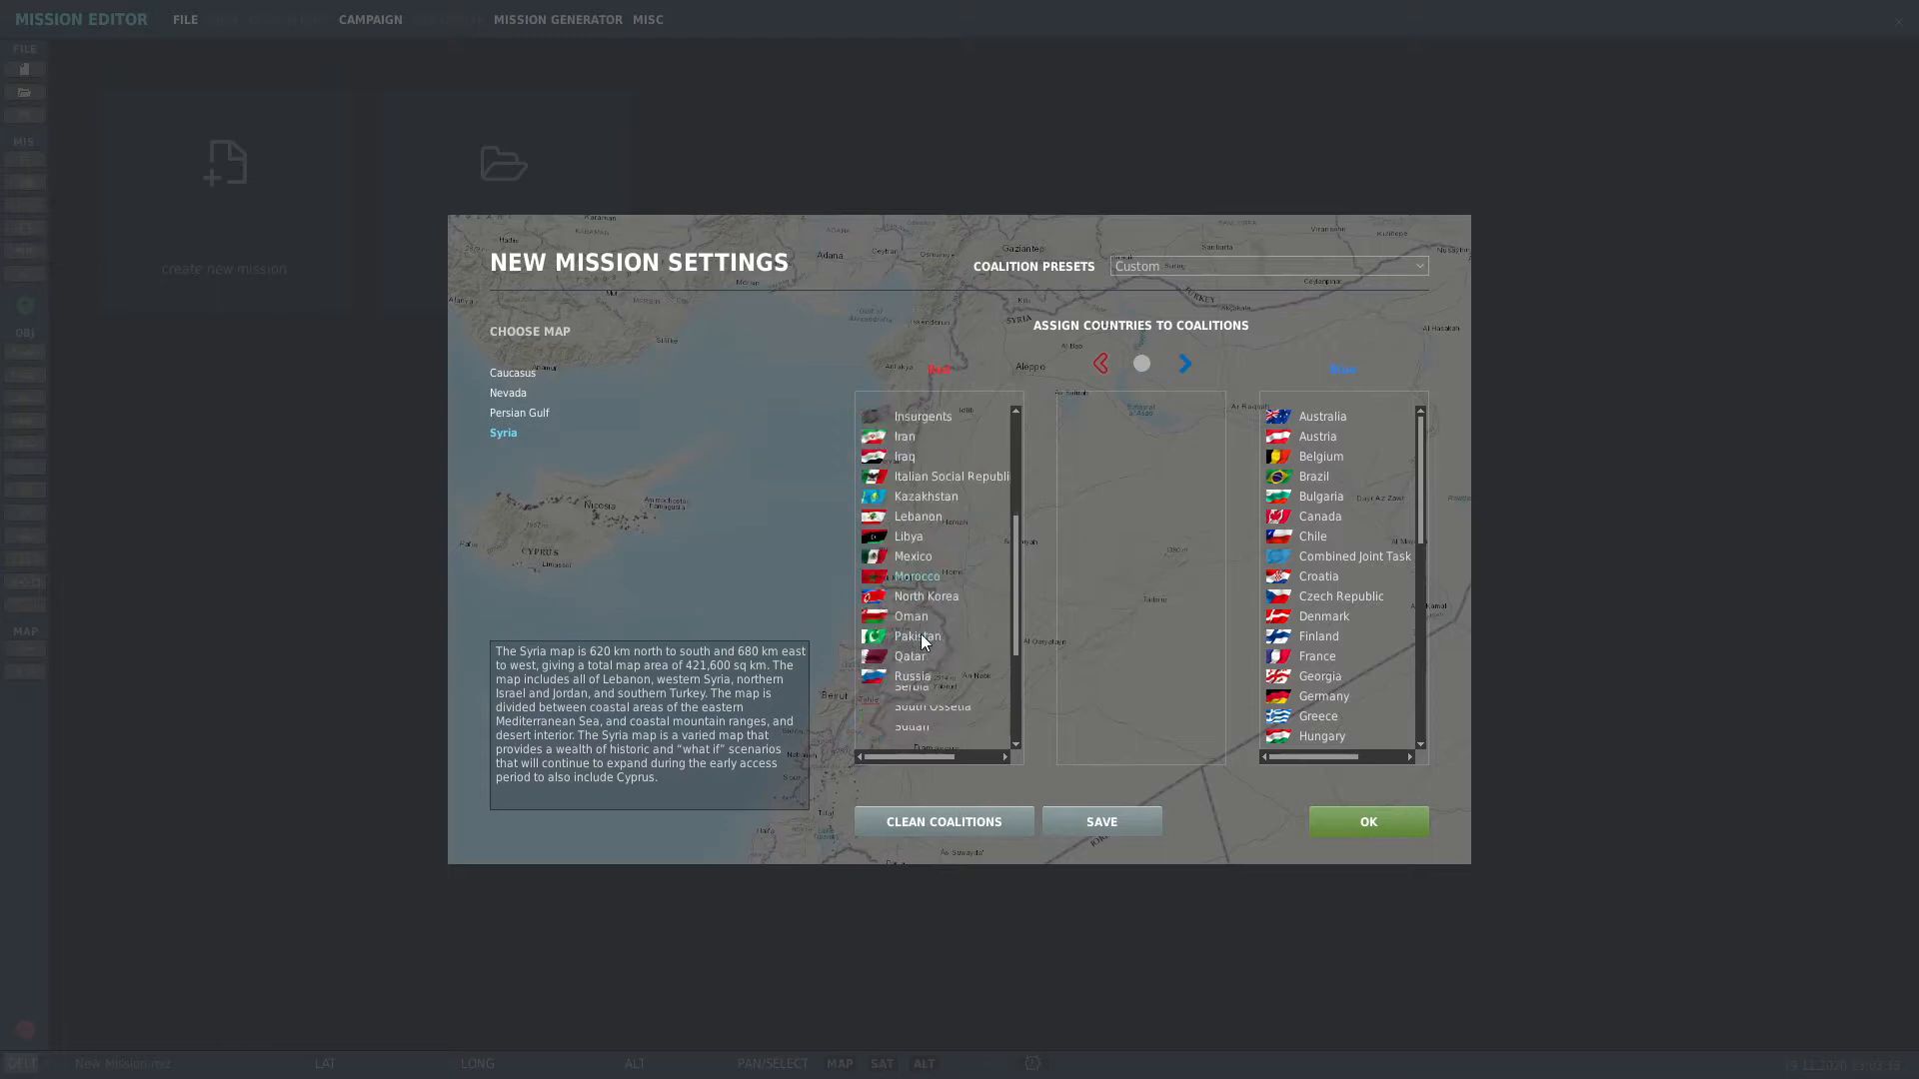
{"action": "scroll", "coordinate": [1376, 505], "scroll_direction": "down", "scroll_amount": 10}
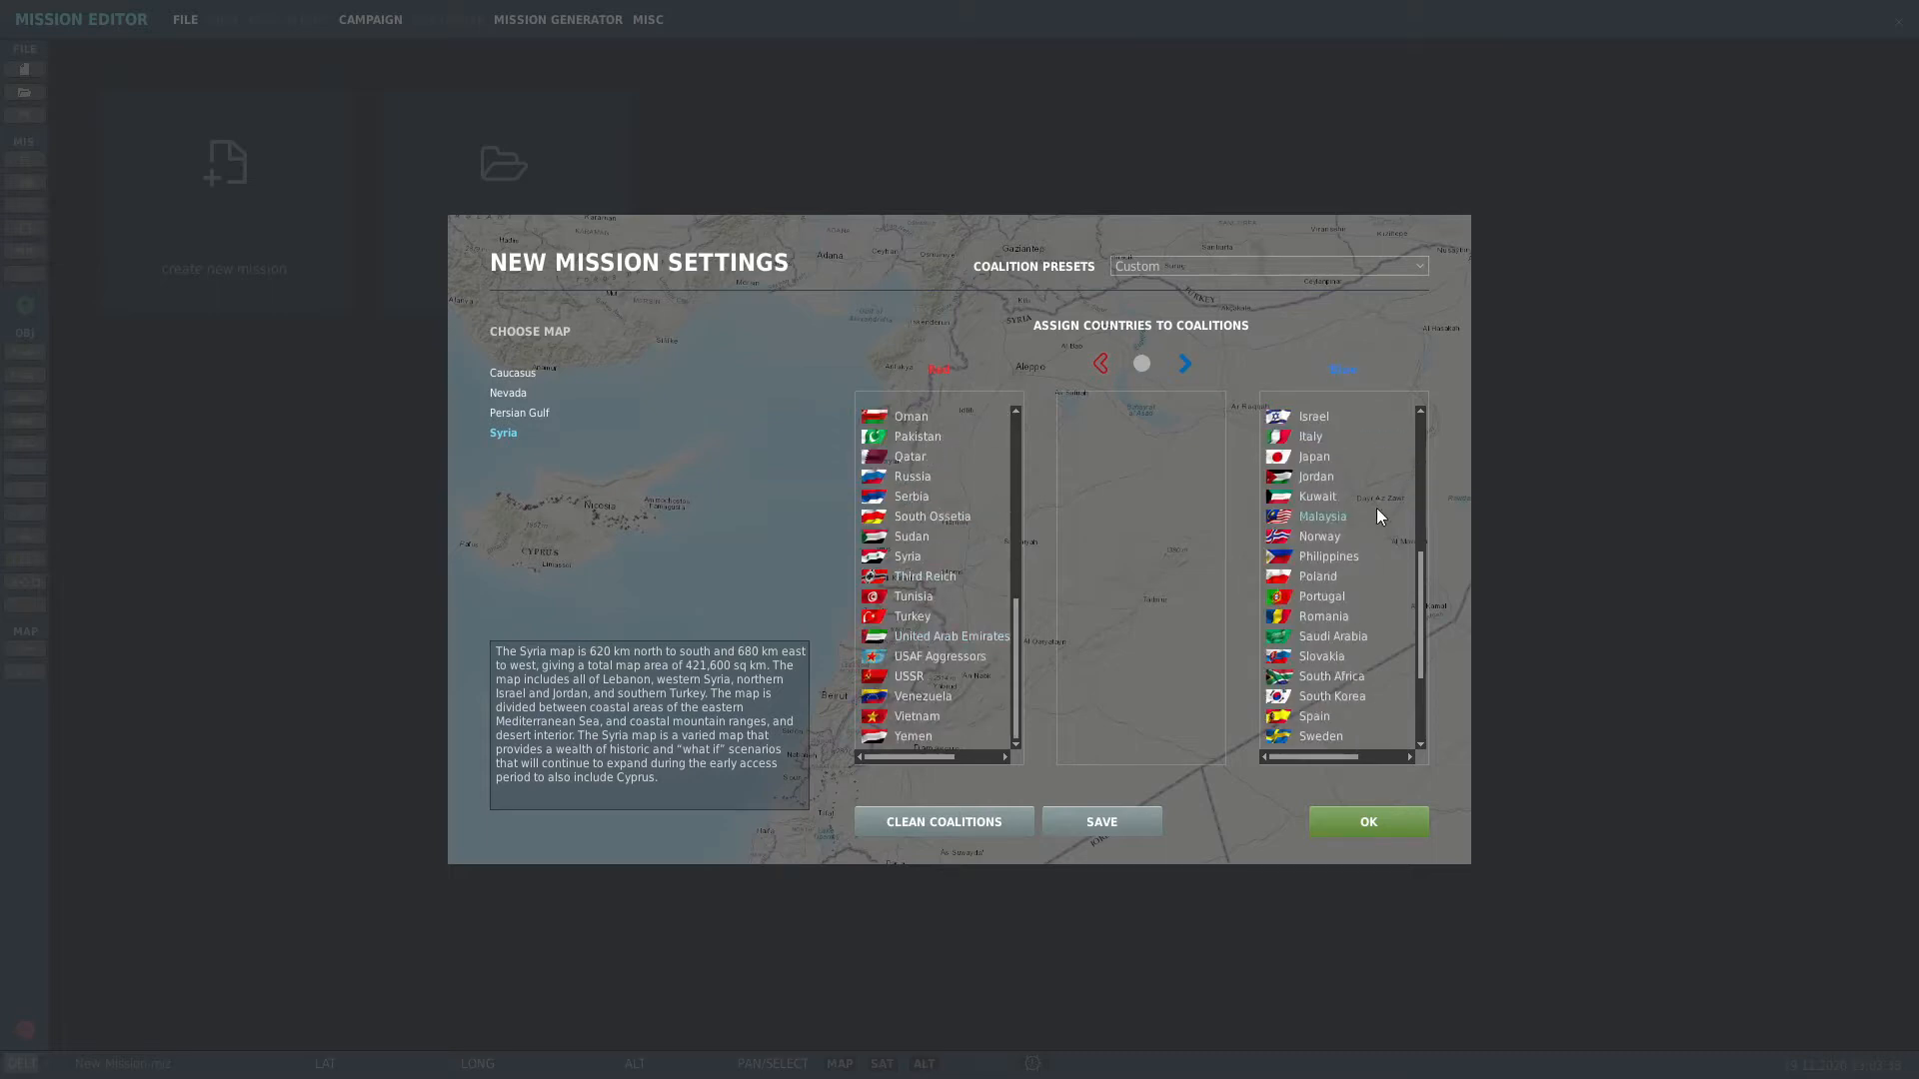
{"action": "left_click", "coordinate": [515, 420]}
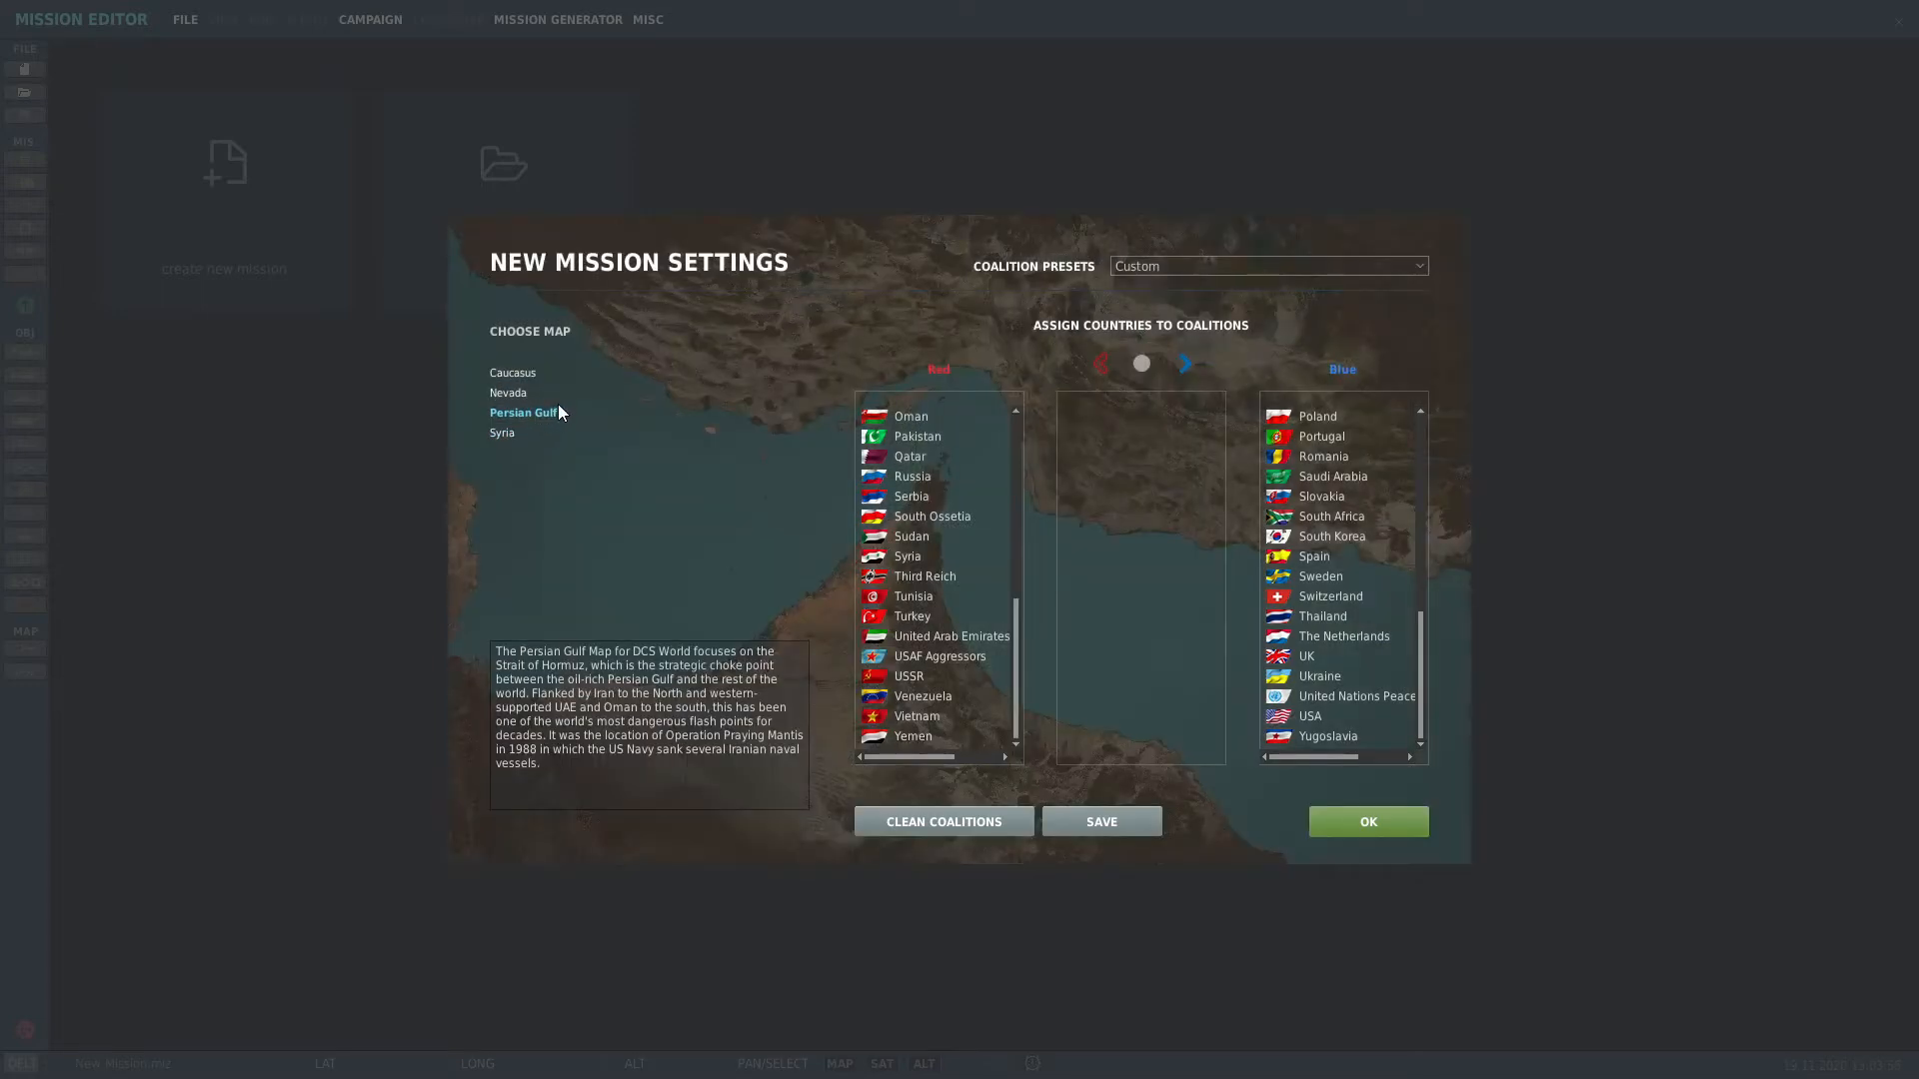
Step: Confirm the new mission settings and zoom the map in on Abu Musa Island Airport
{"action": "left_click", "coordinate": [1367, 825]}
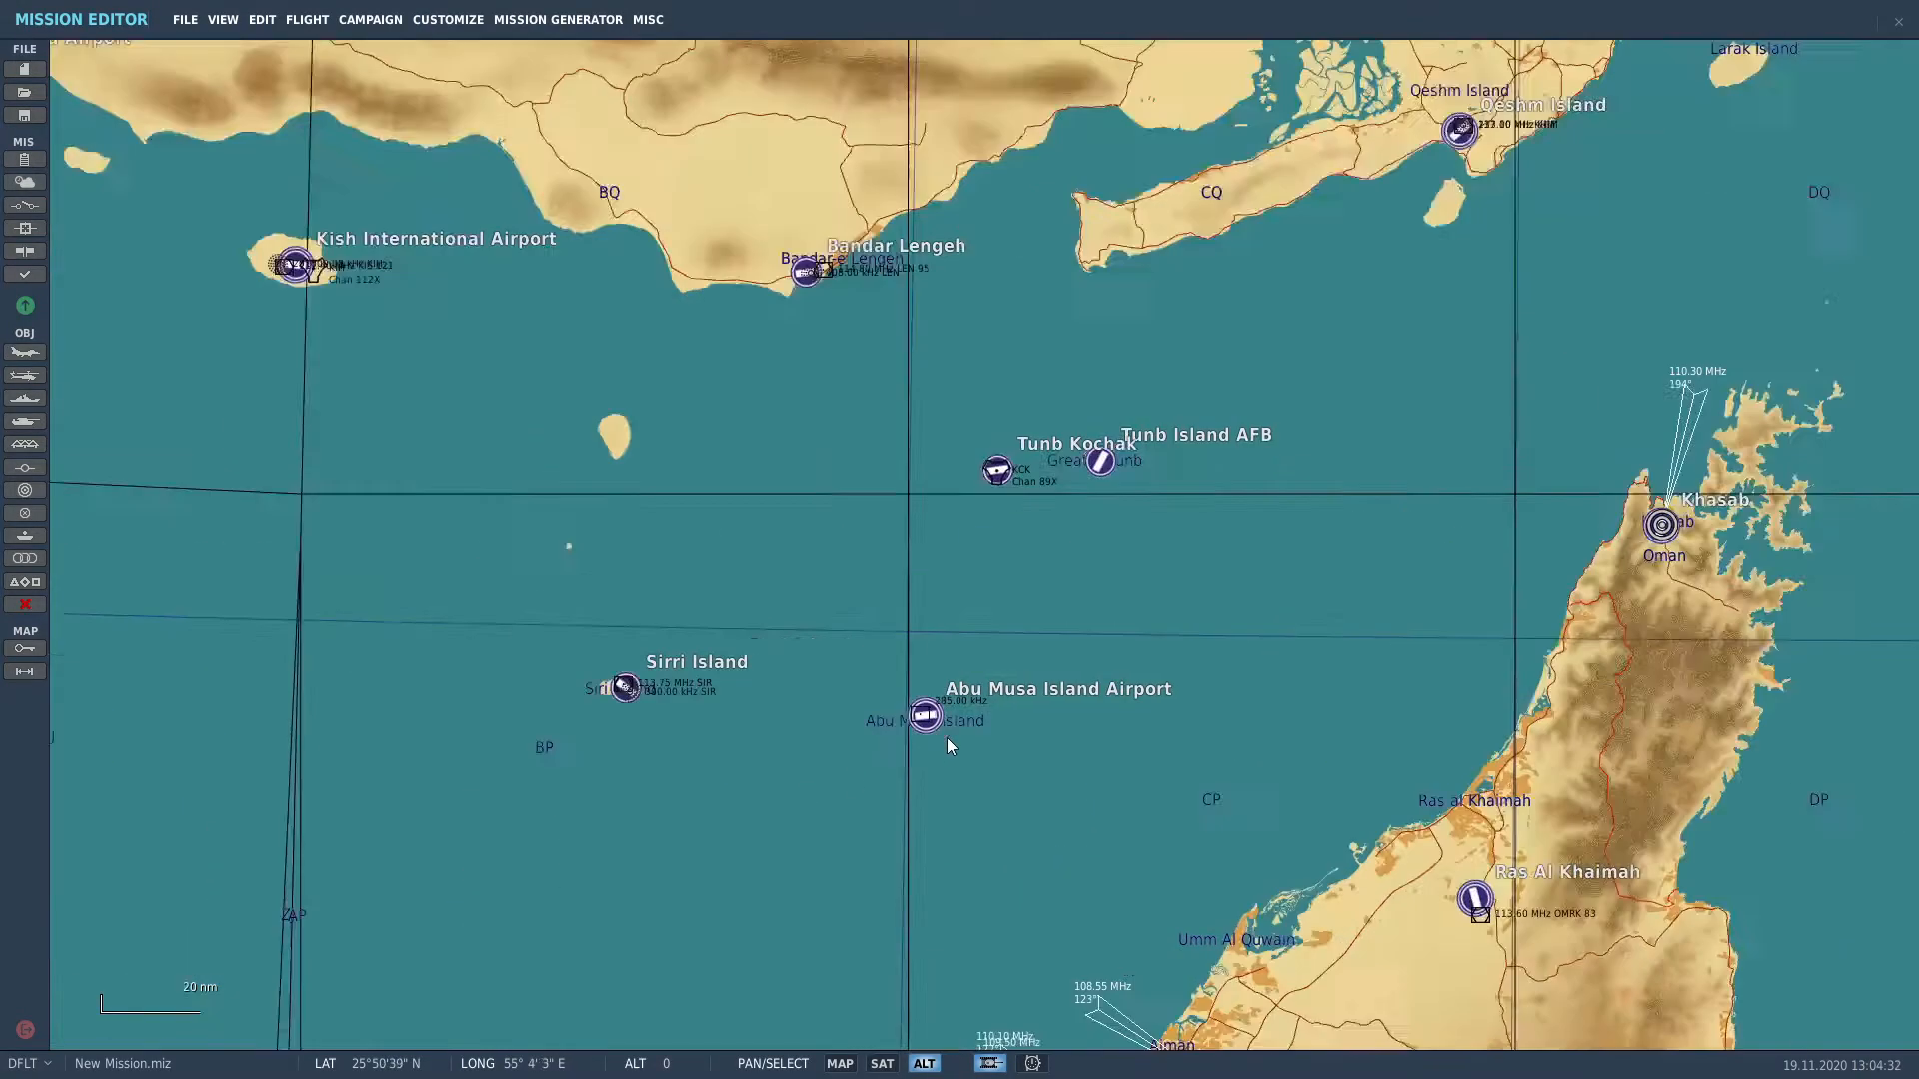
{"action": "scroll", "coordinate": [945, 737], "scroll_direction": "up", "scroll_amount": 5}
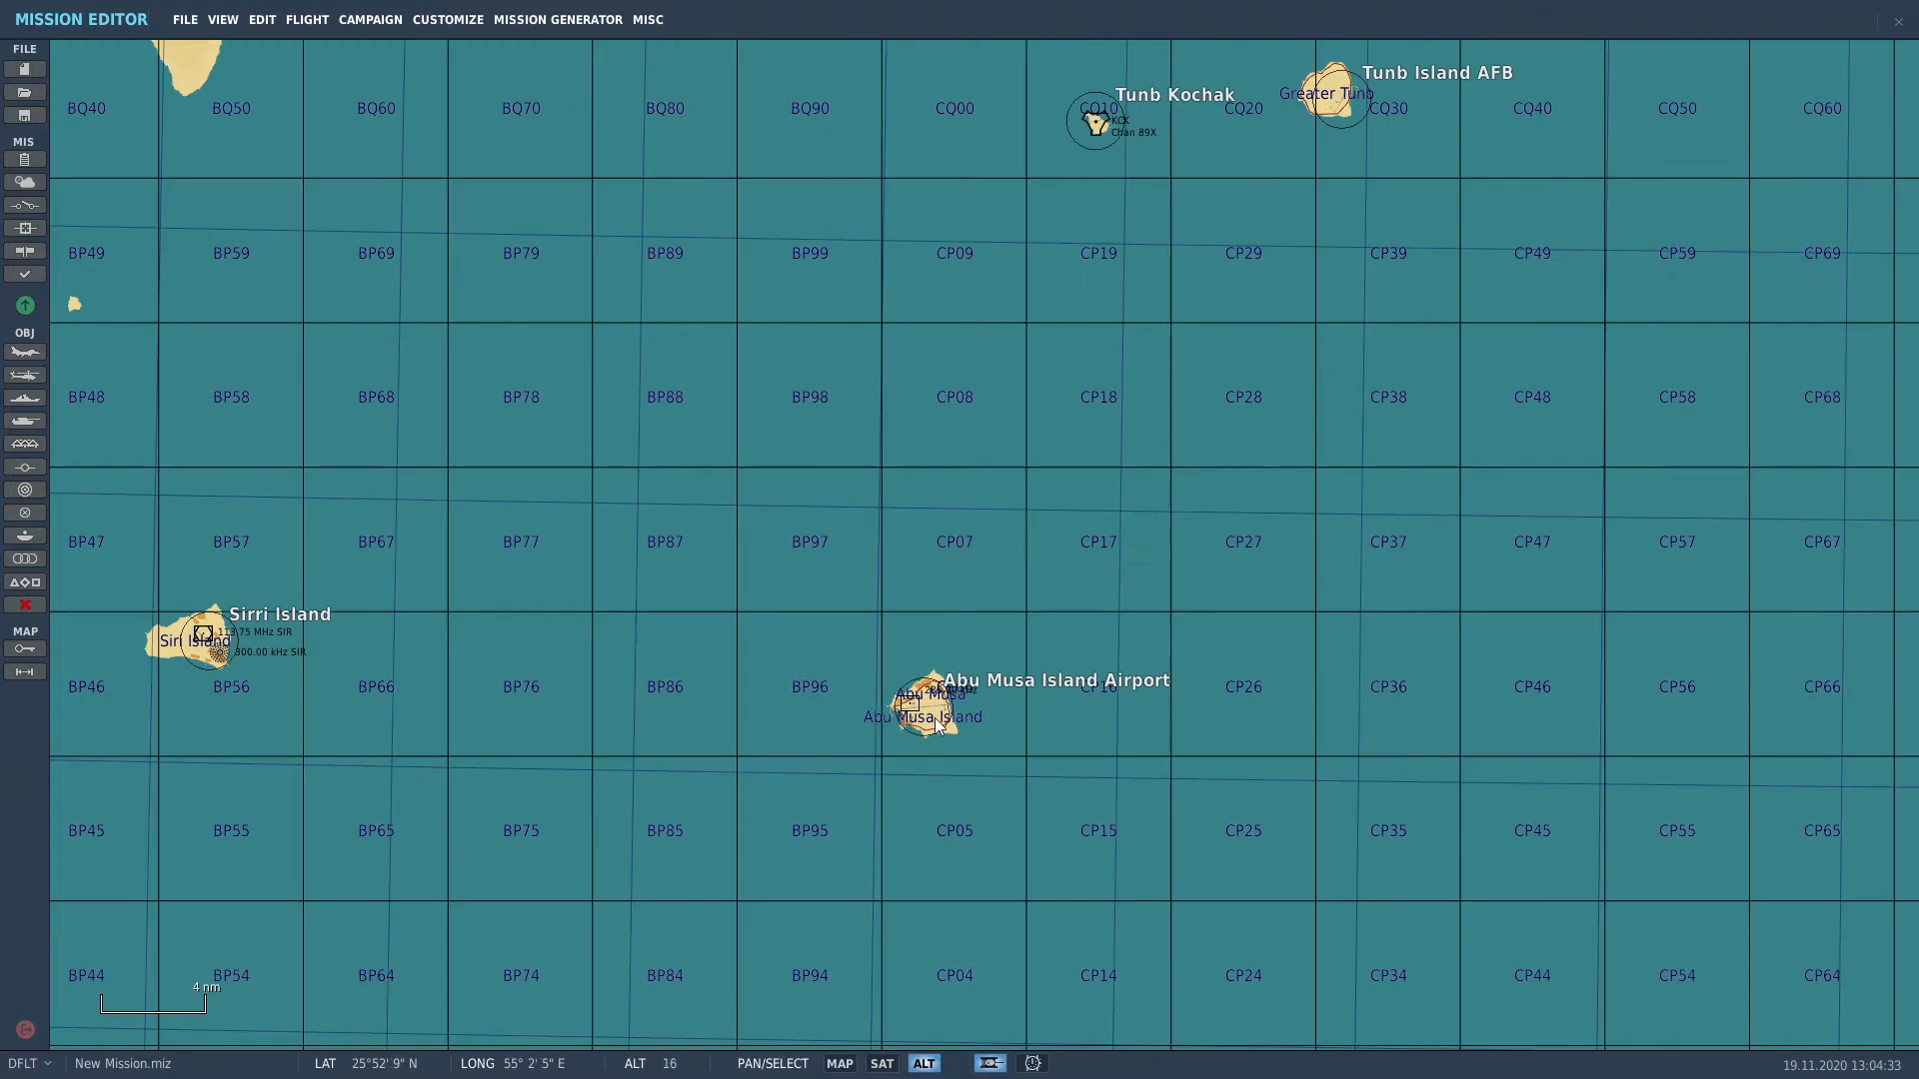
{"action": "scroll", "coordinate": [936, 721], "scroll_direction": "up", "scroll_amount": 4}
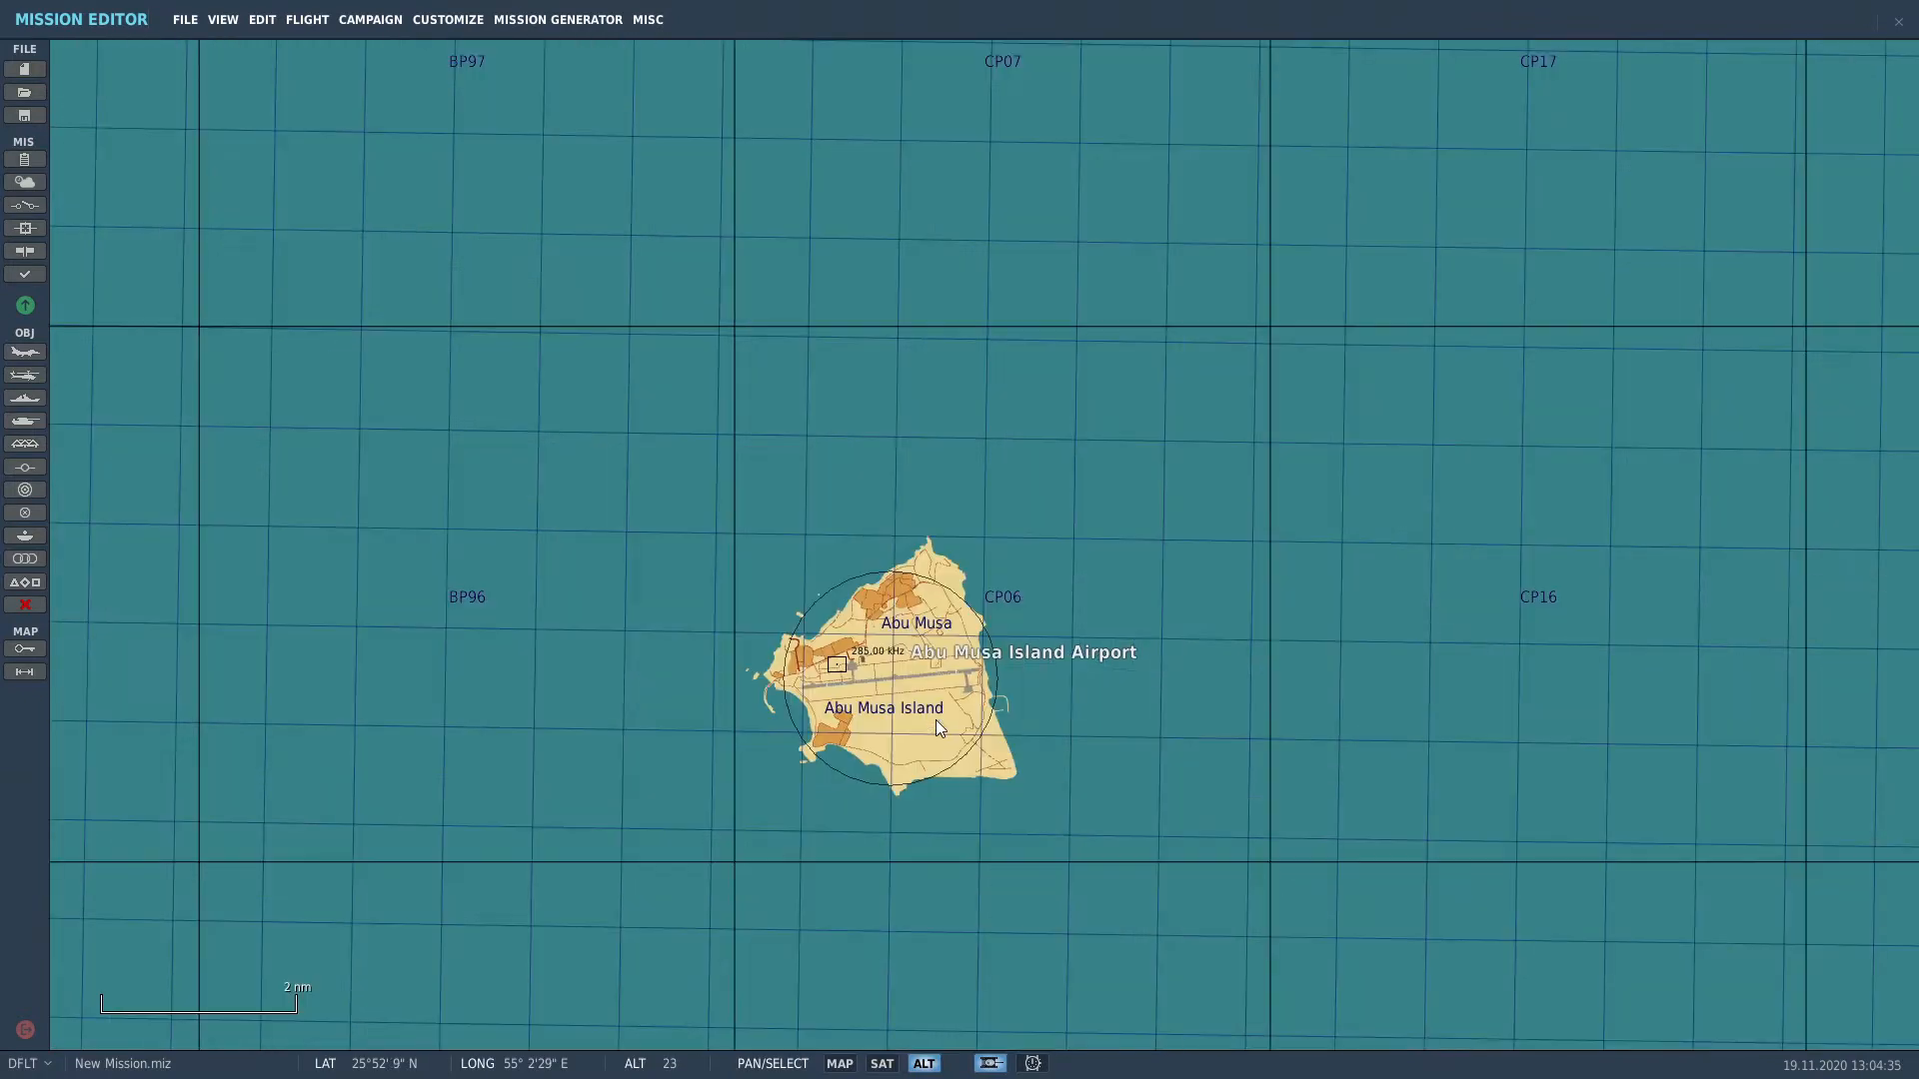
{"action": "scroll", "coordinate": [940, 729], "scroll_direction": "up", "scroll_amount": 2}
{"action": "scroll", "coordinate": [925, 724], "scroll_direction": "up", "scroll_amount": 2}
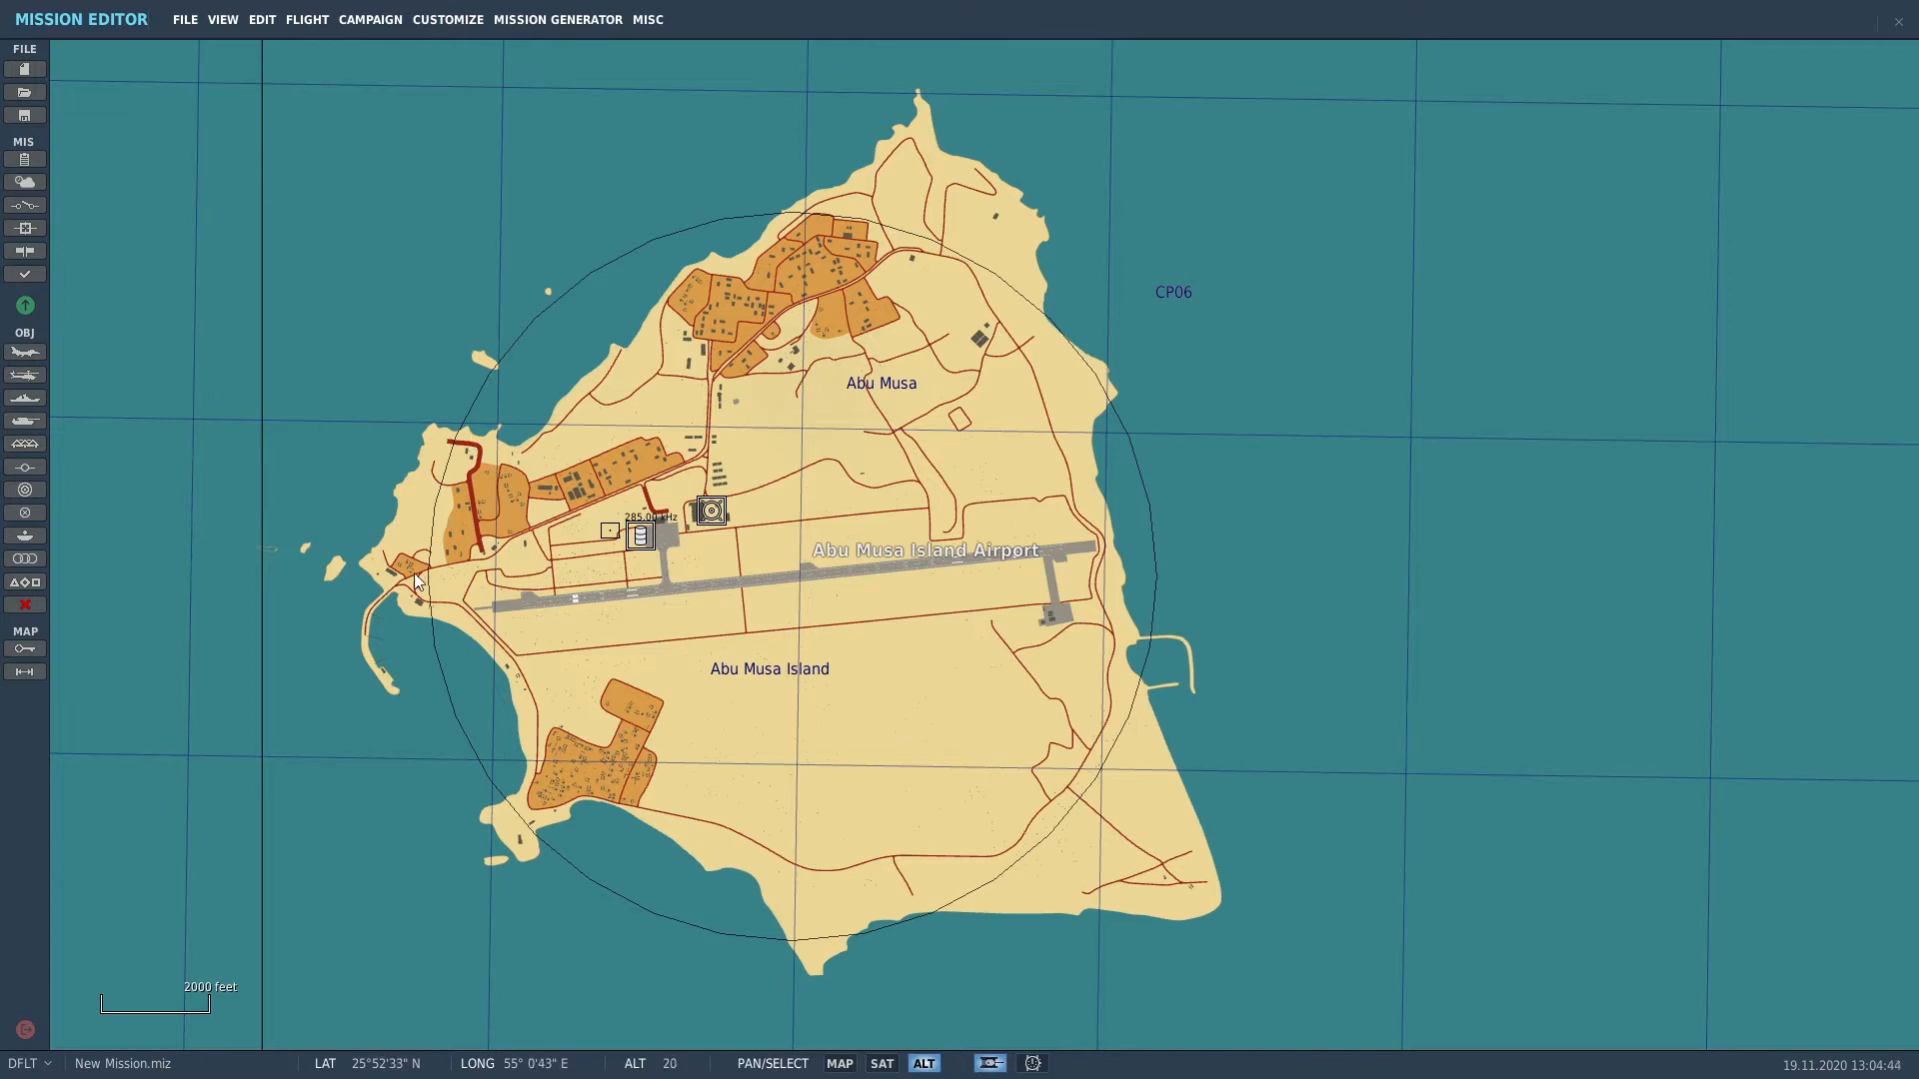
{"action": "scroll", "coordinate": [545, 551], "scroll_direction": "up", "scroll_amount": 2}
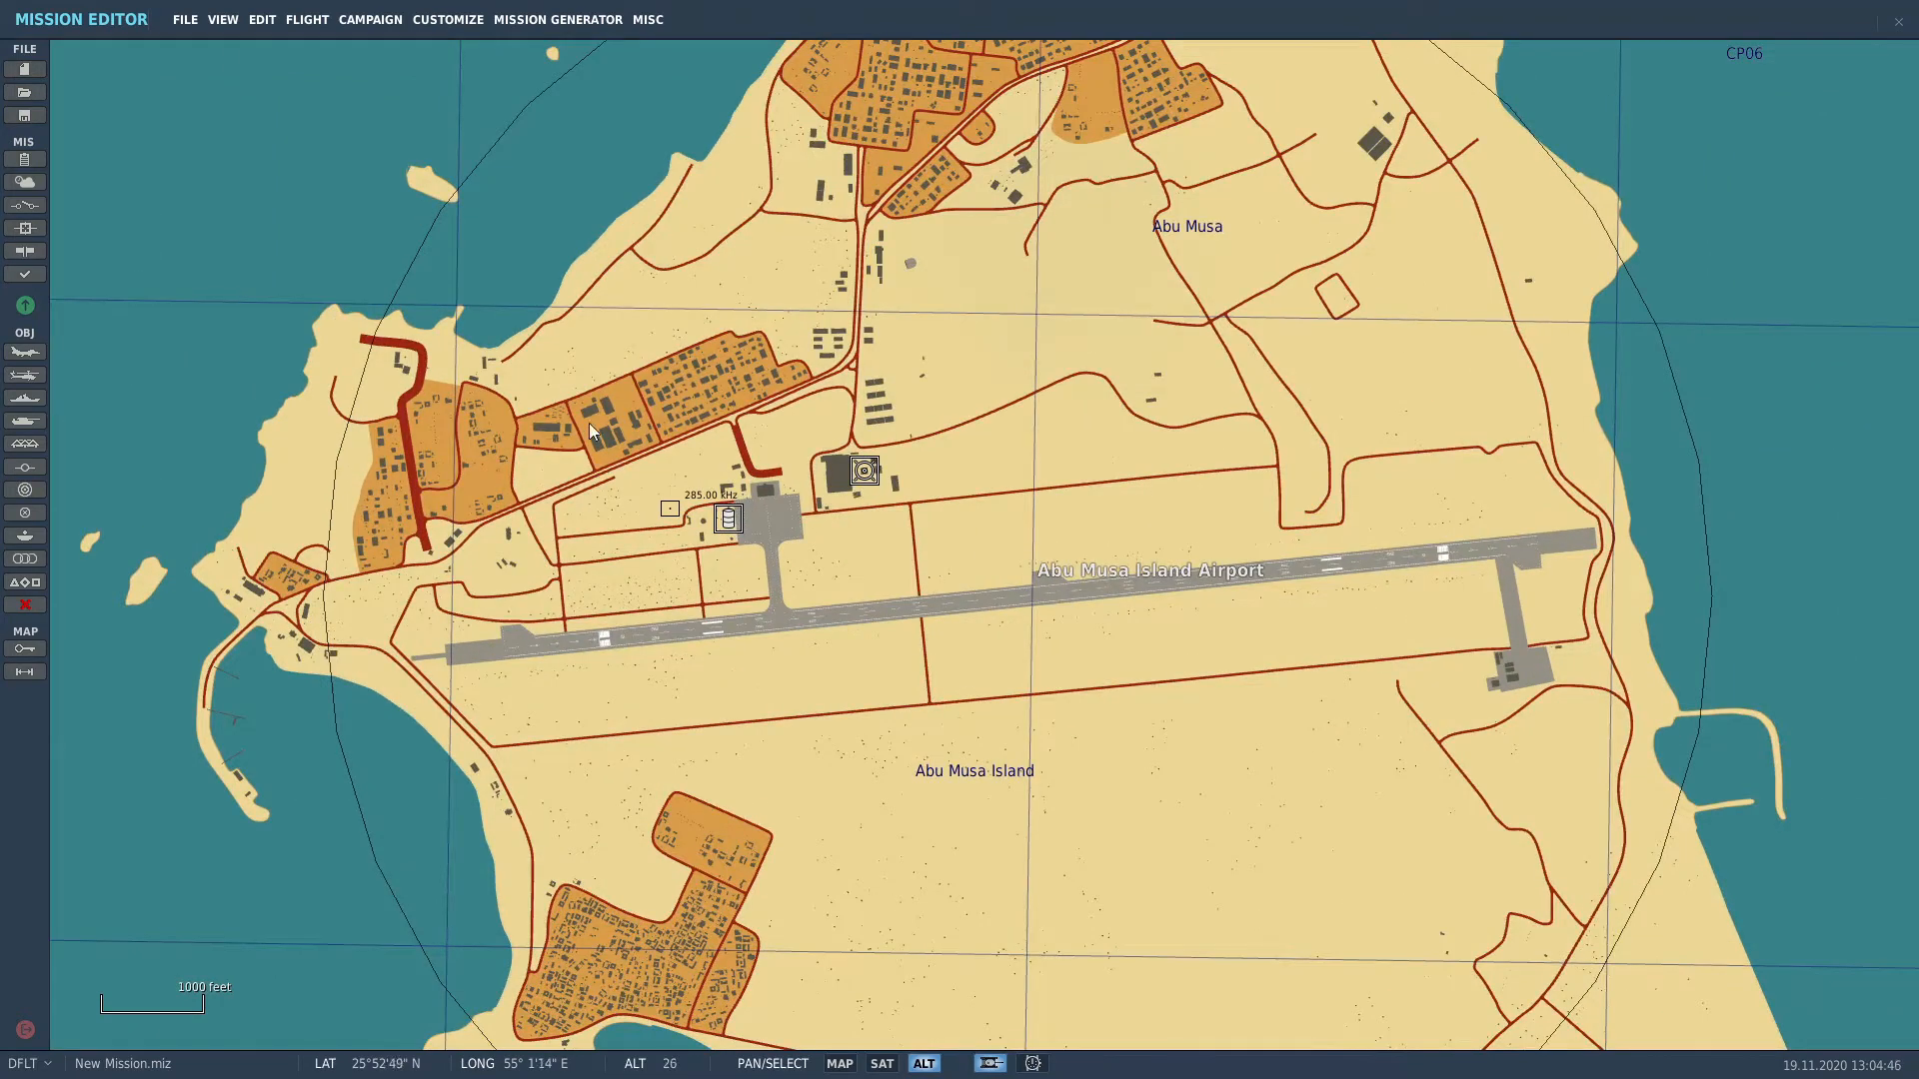
{"action": "scroll", "coordinate": [1575, 673], "scroll_direction": "up", "scroll_amount": 2}
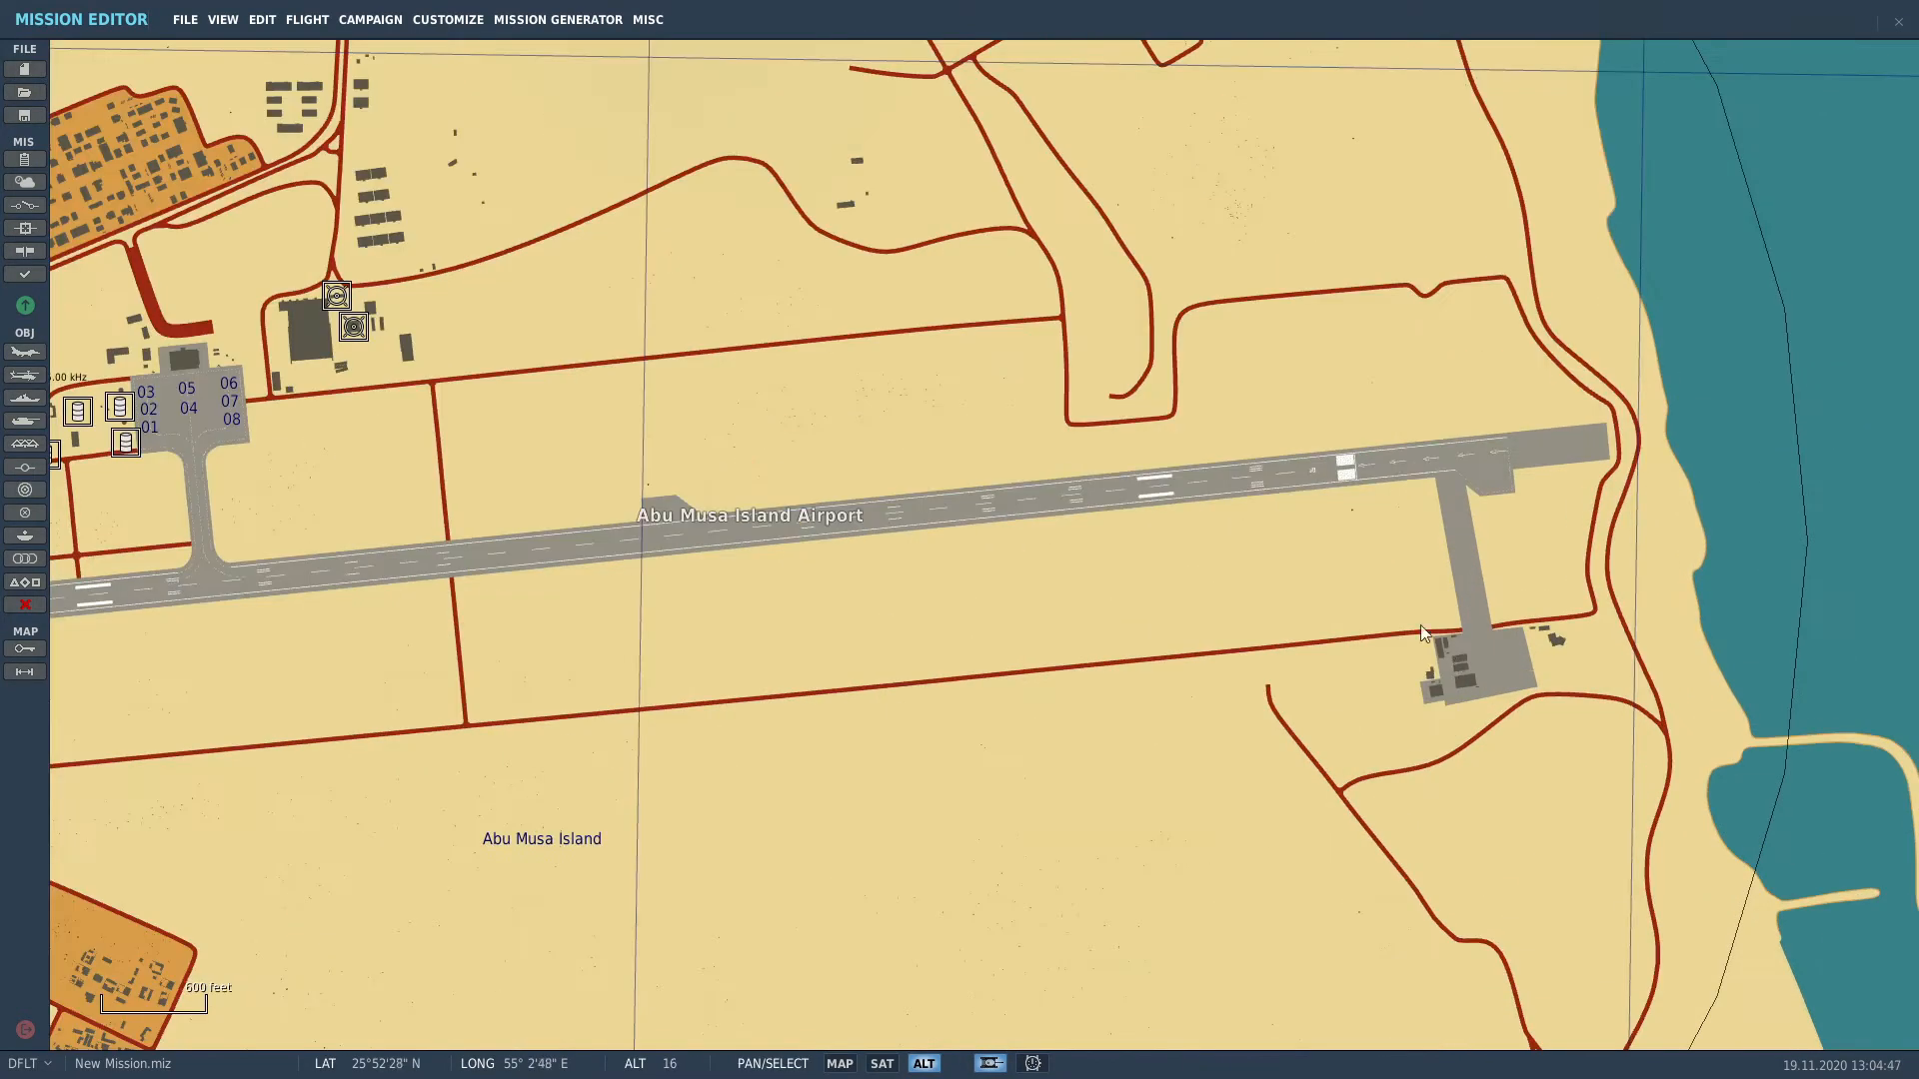
{"action": "left_click_drag", "start_coordinate": [516, 565], "coordinate": [1037, 791]}
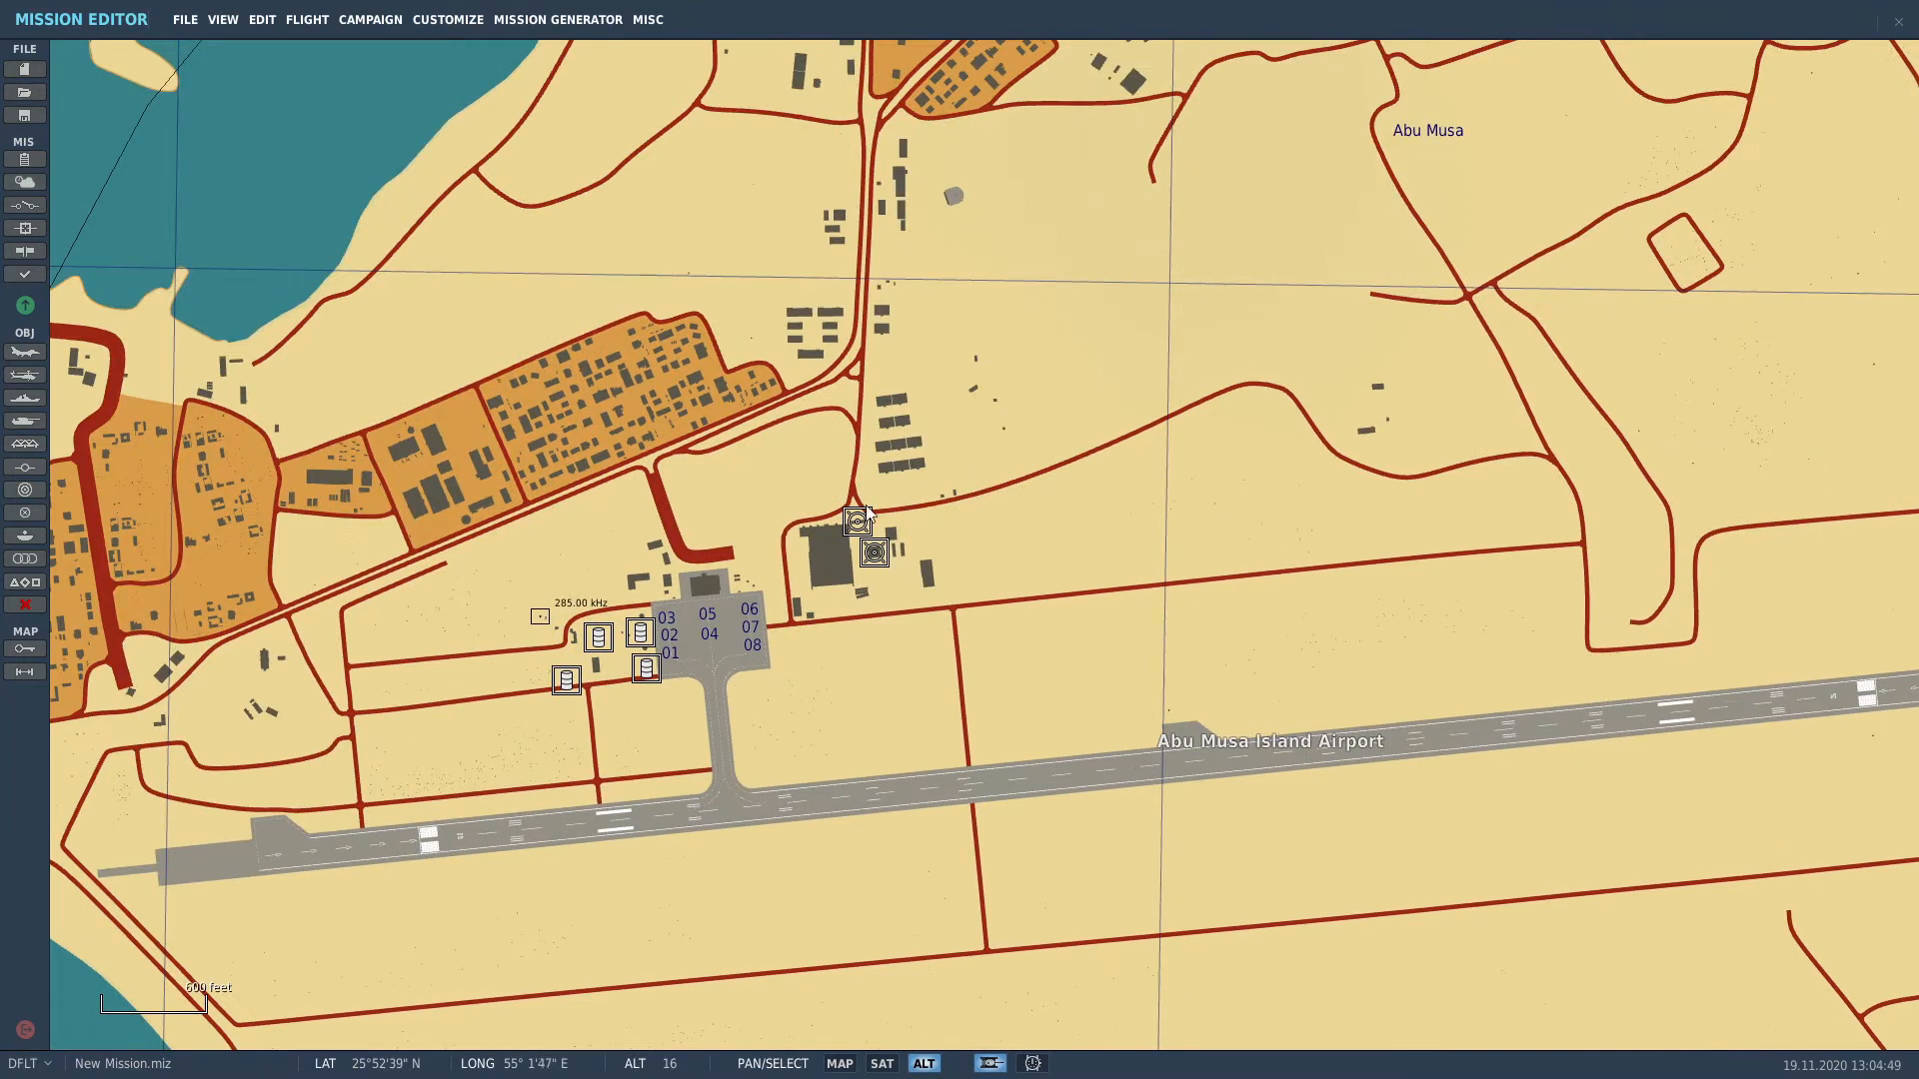
{"action": "scroll", "coordinate": [651, 589], "scroll_direction": "down", "scroll_amount": 2}
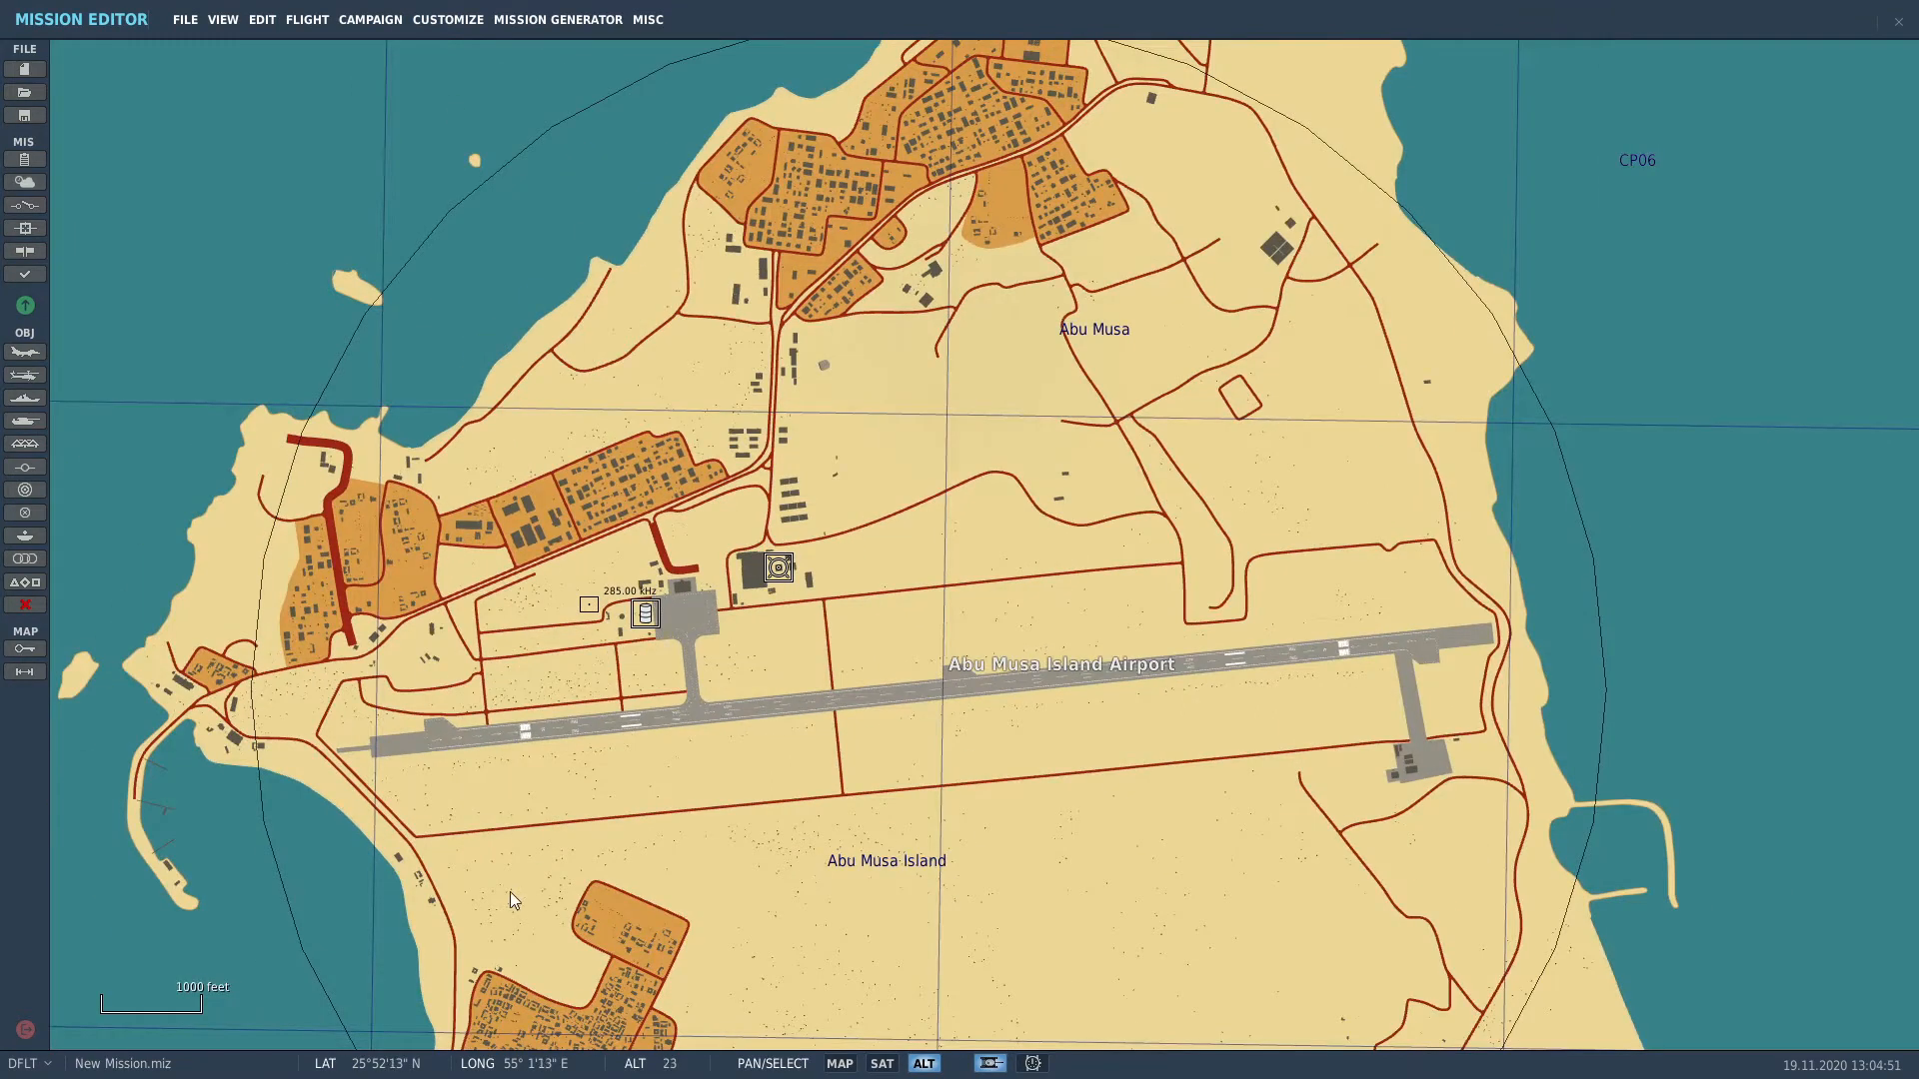
{"action": "left_click_drag", "start_coordinate": [509, 892], "coordinate": [782, 656]}
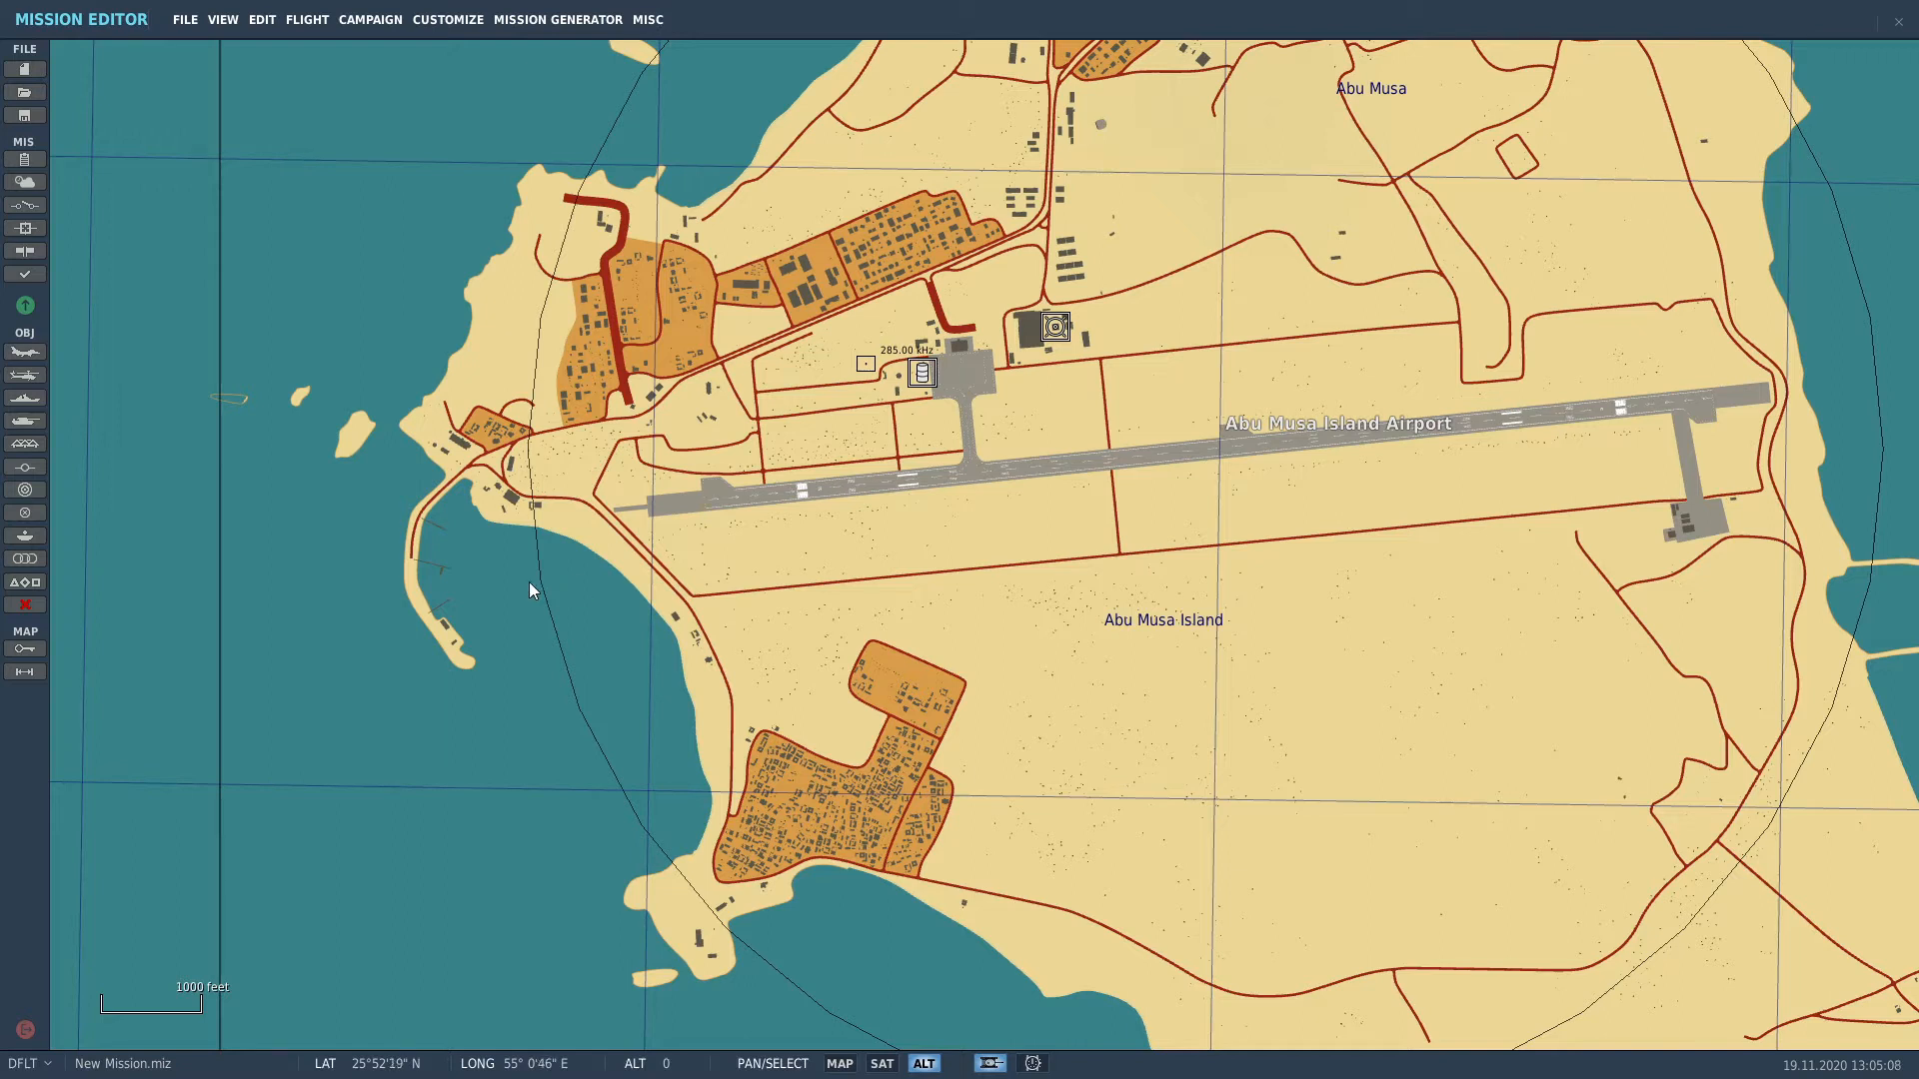
Step: Name the sortie 'Pirate Raid' in the mission briefing and show the Briefing Images Panel
{"action": "left_click", "coordinate": [23, 161]}
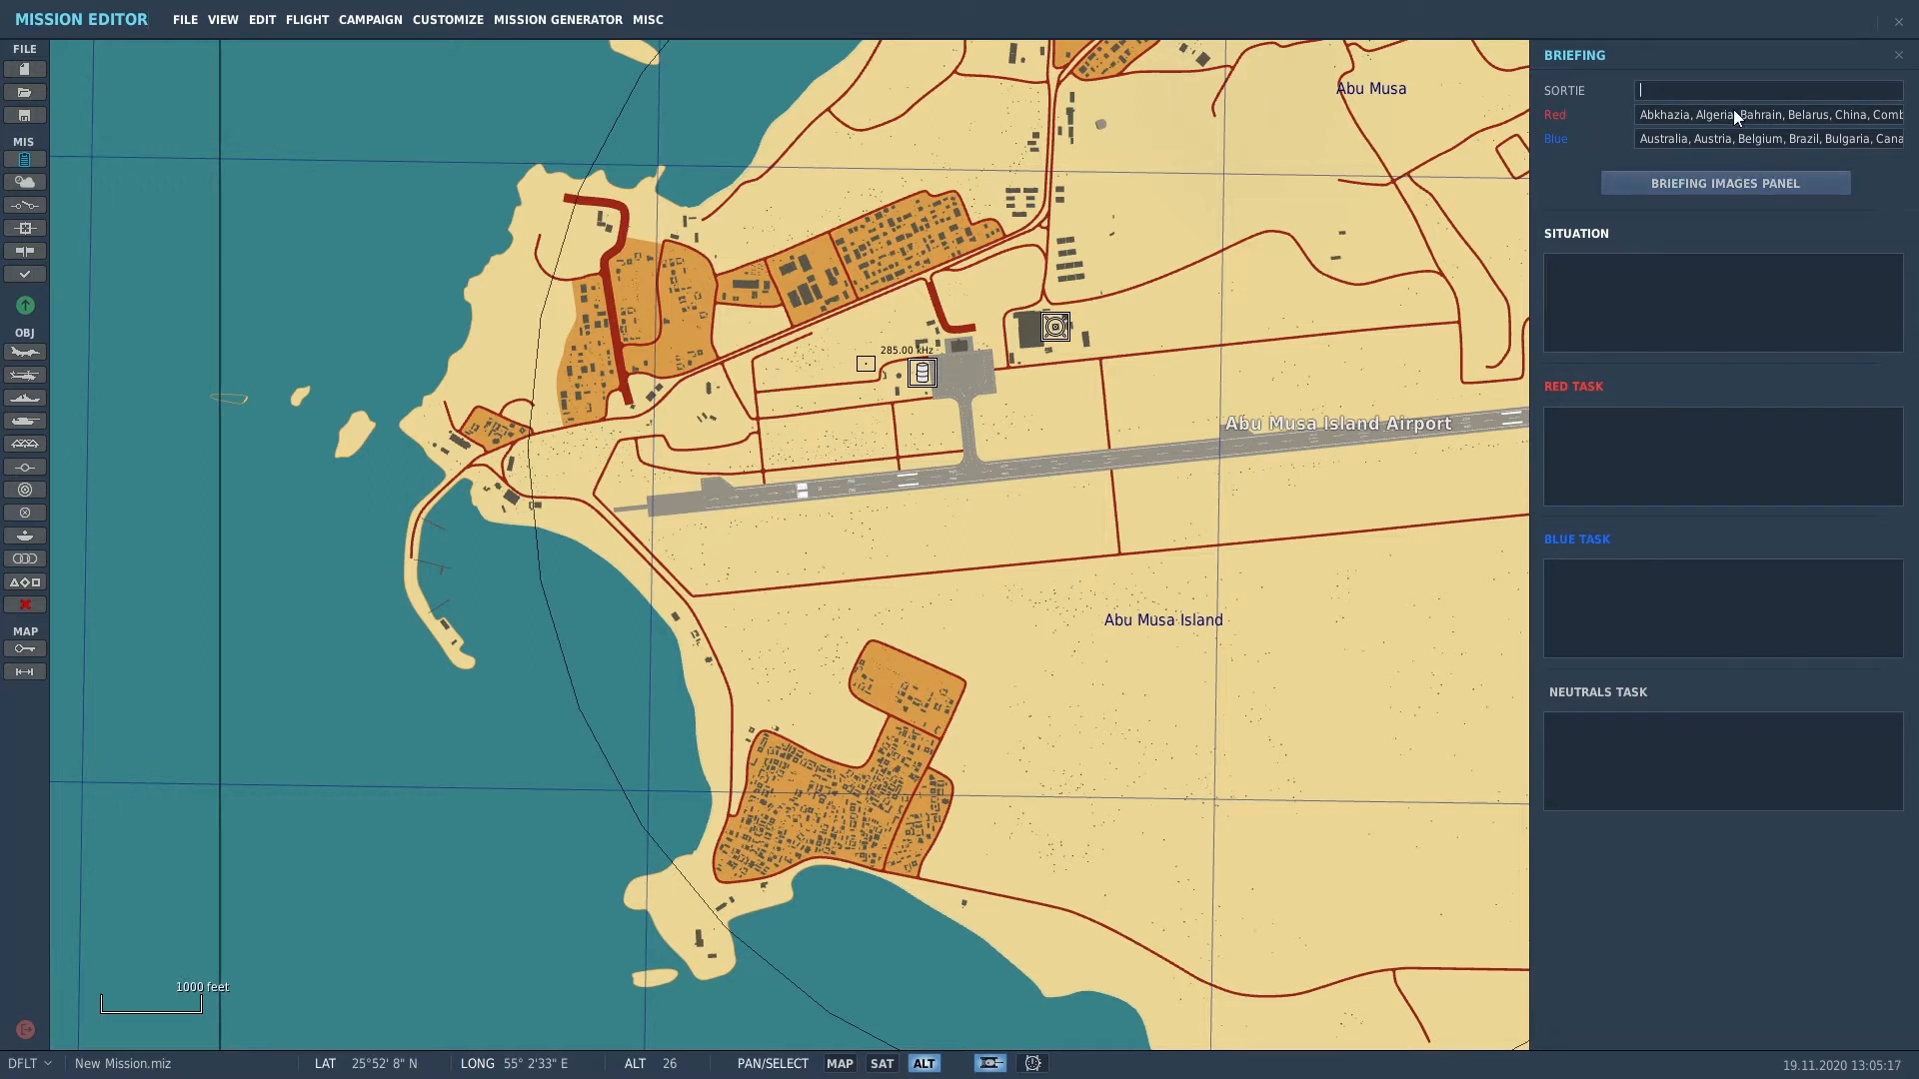
{"action": "type", "text": "Pirate Raid"}
{"action": "left_click", "coordinate": [1747, 184]}
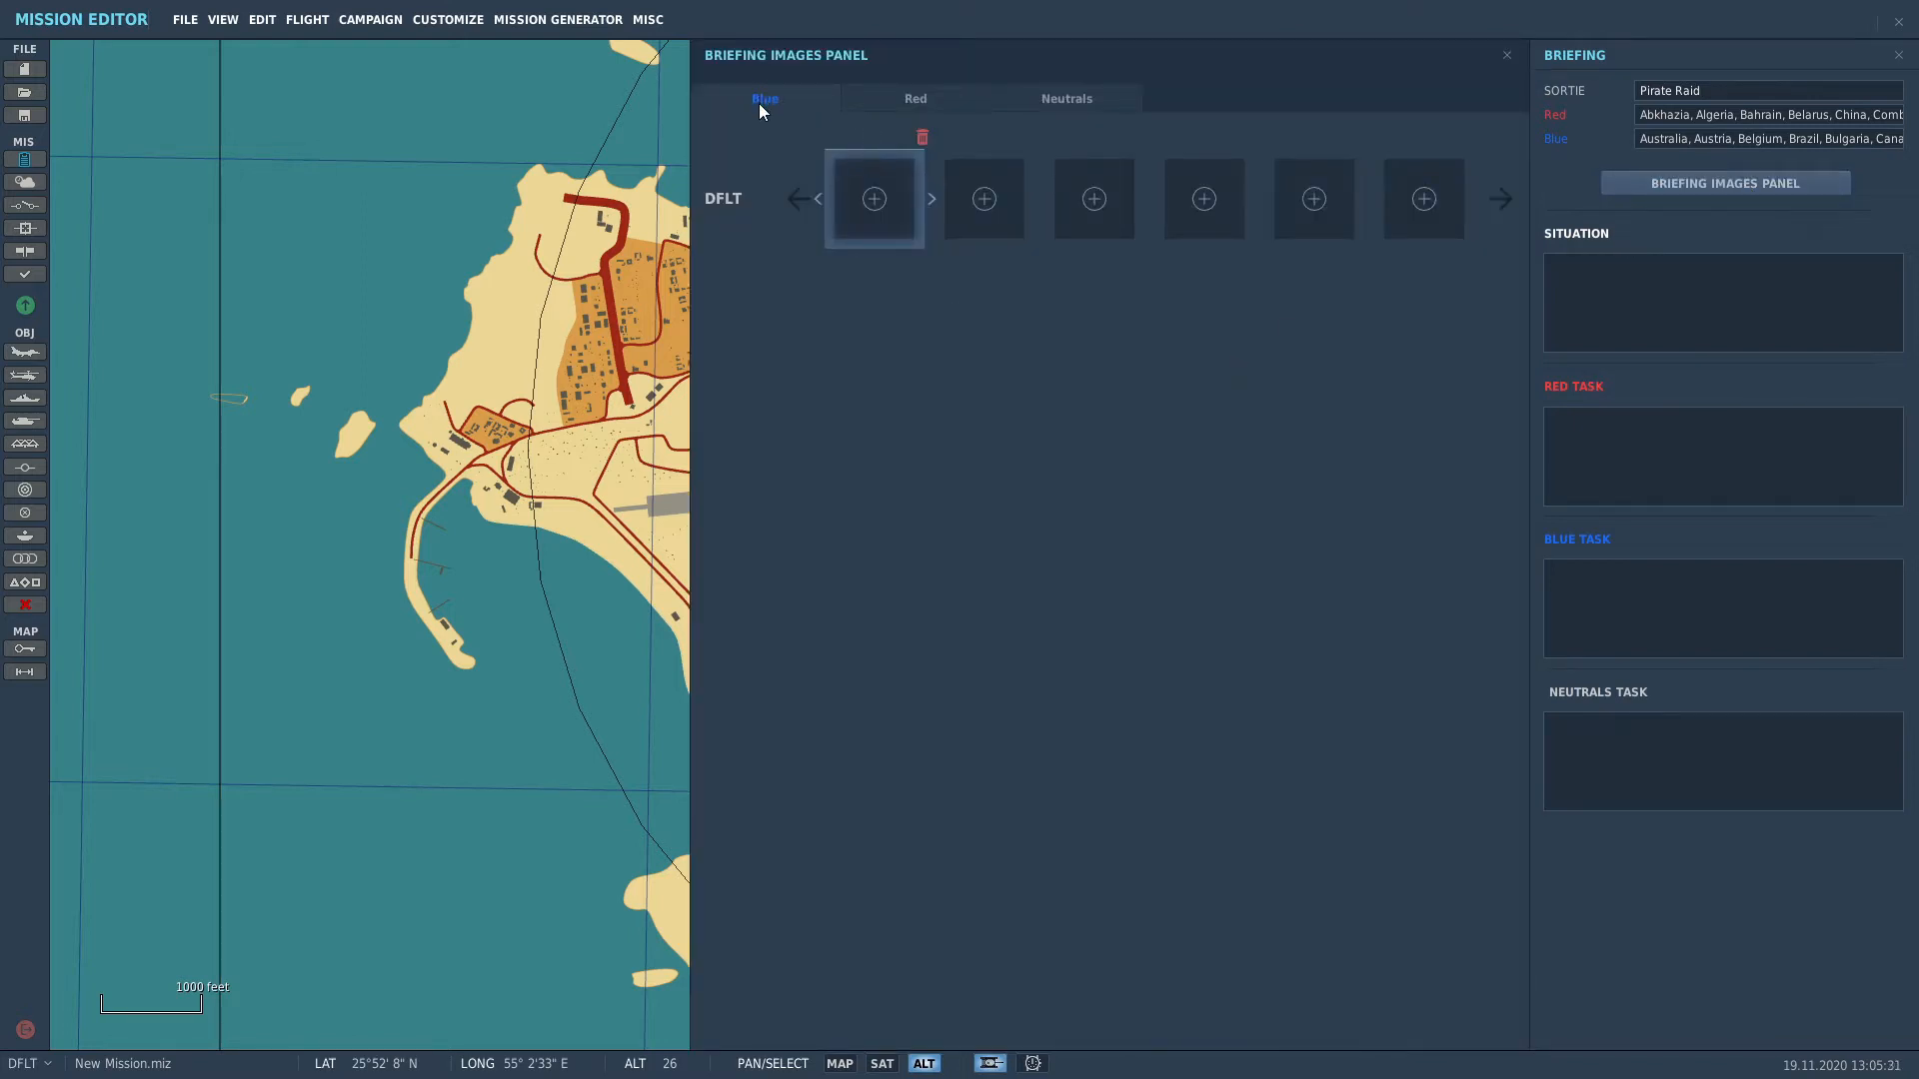
Step: Load Screen_201022_204941.png from the ScreenShots folder into the first Blue briefing slot
{"action": "left_click", "coordinate": [924, 98]}
{"action": "left_click", "coordinate": [876, 199]}
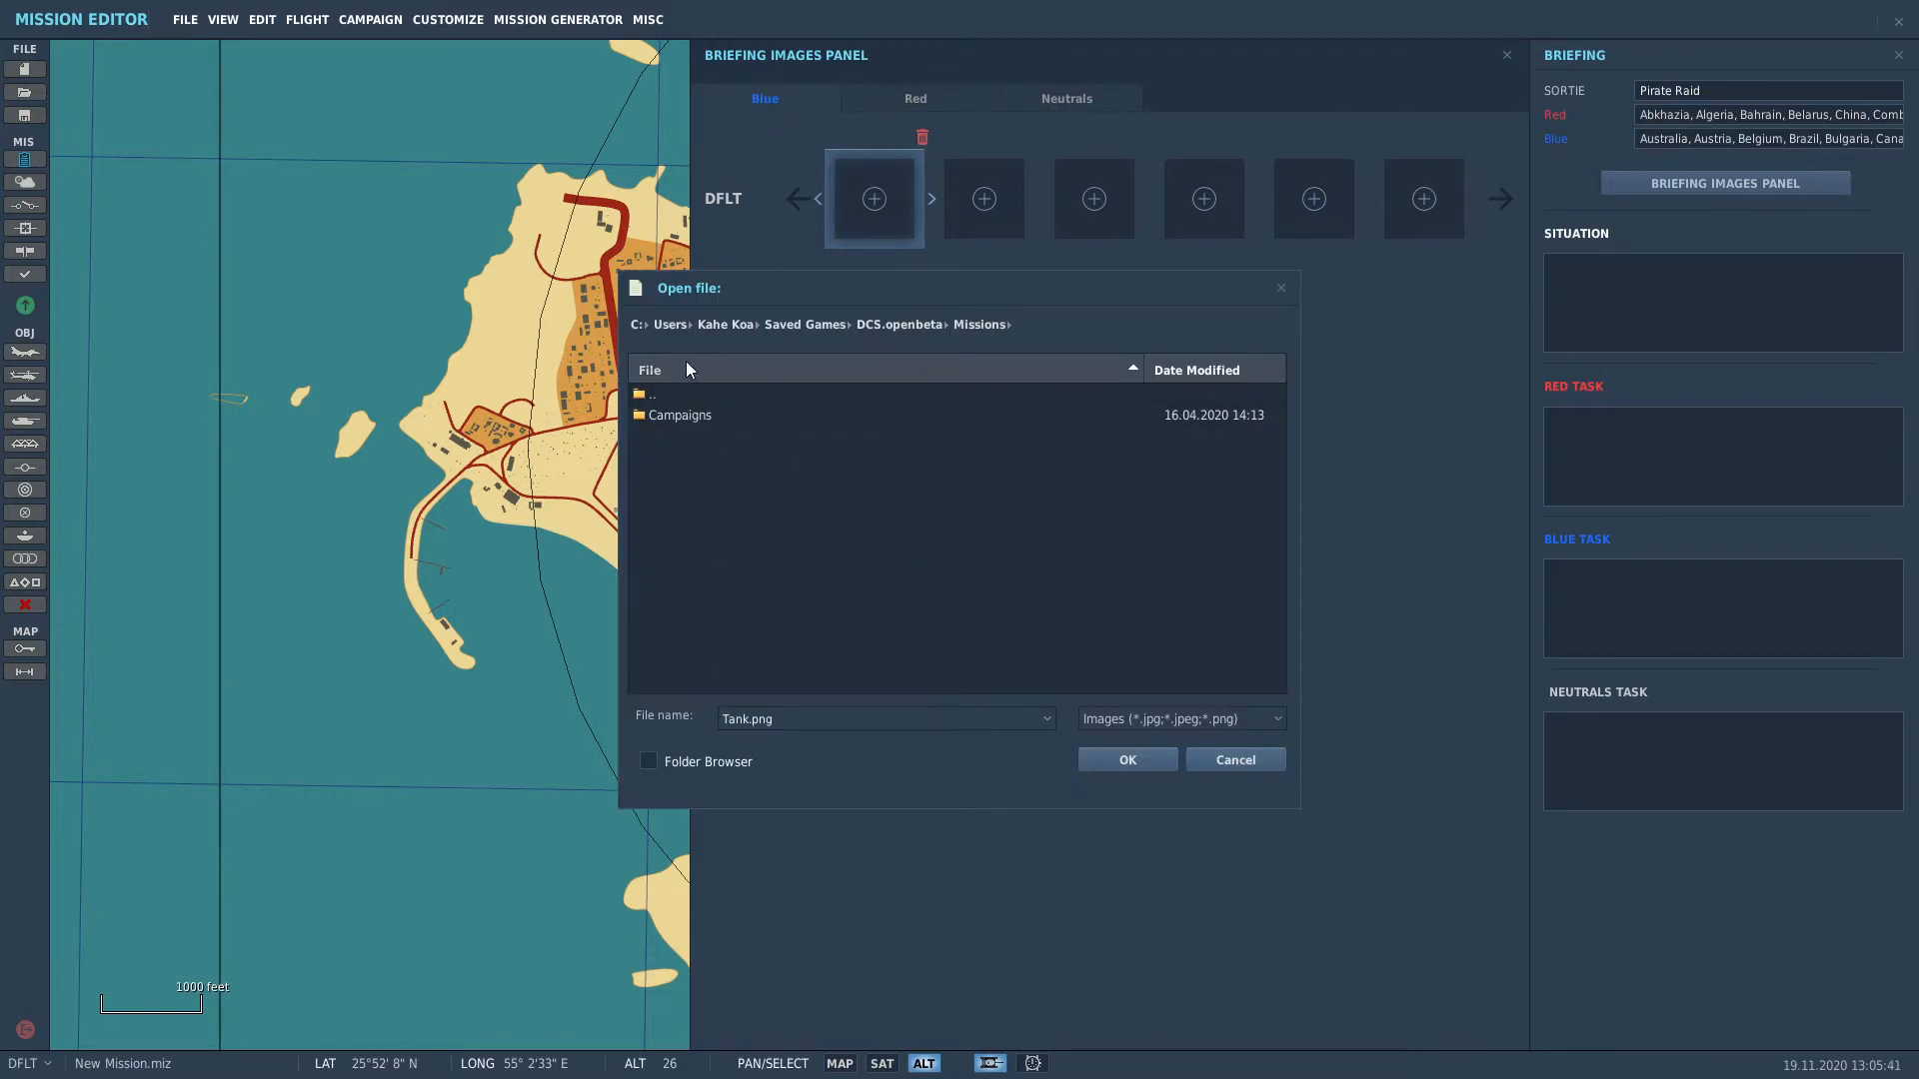
{"action": "left_click", "coordinate": [655, 394]}
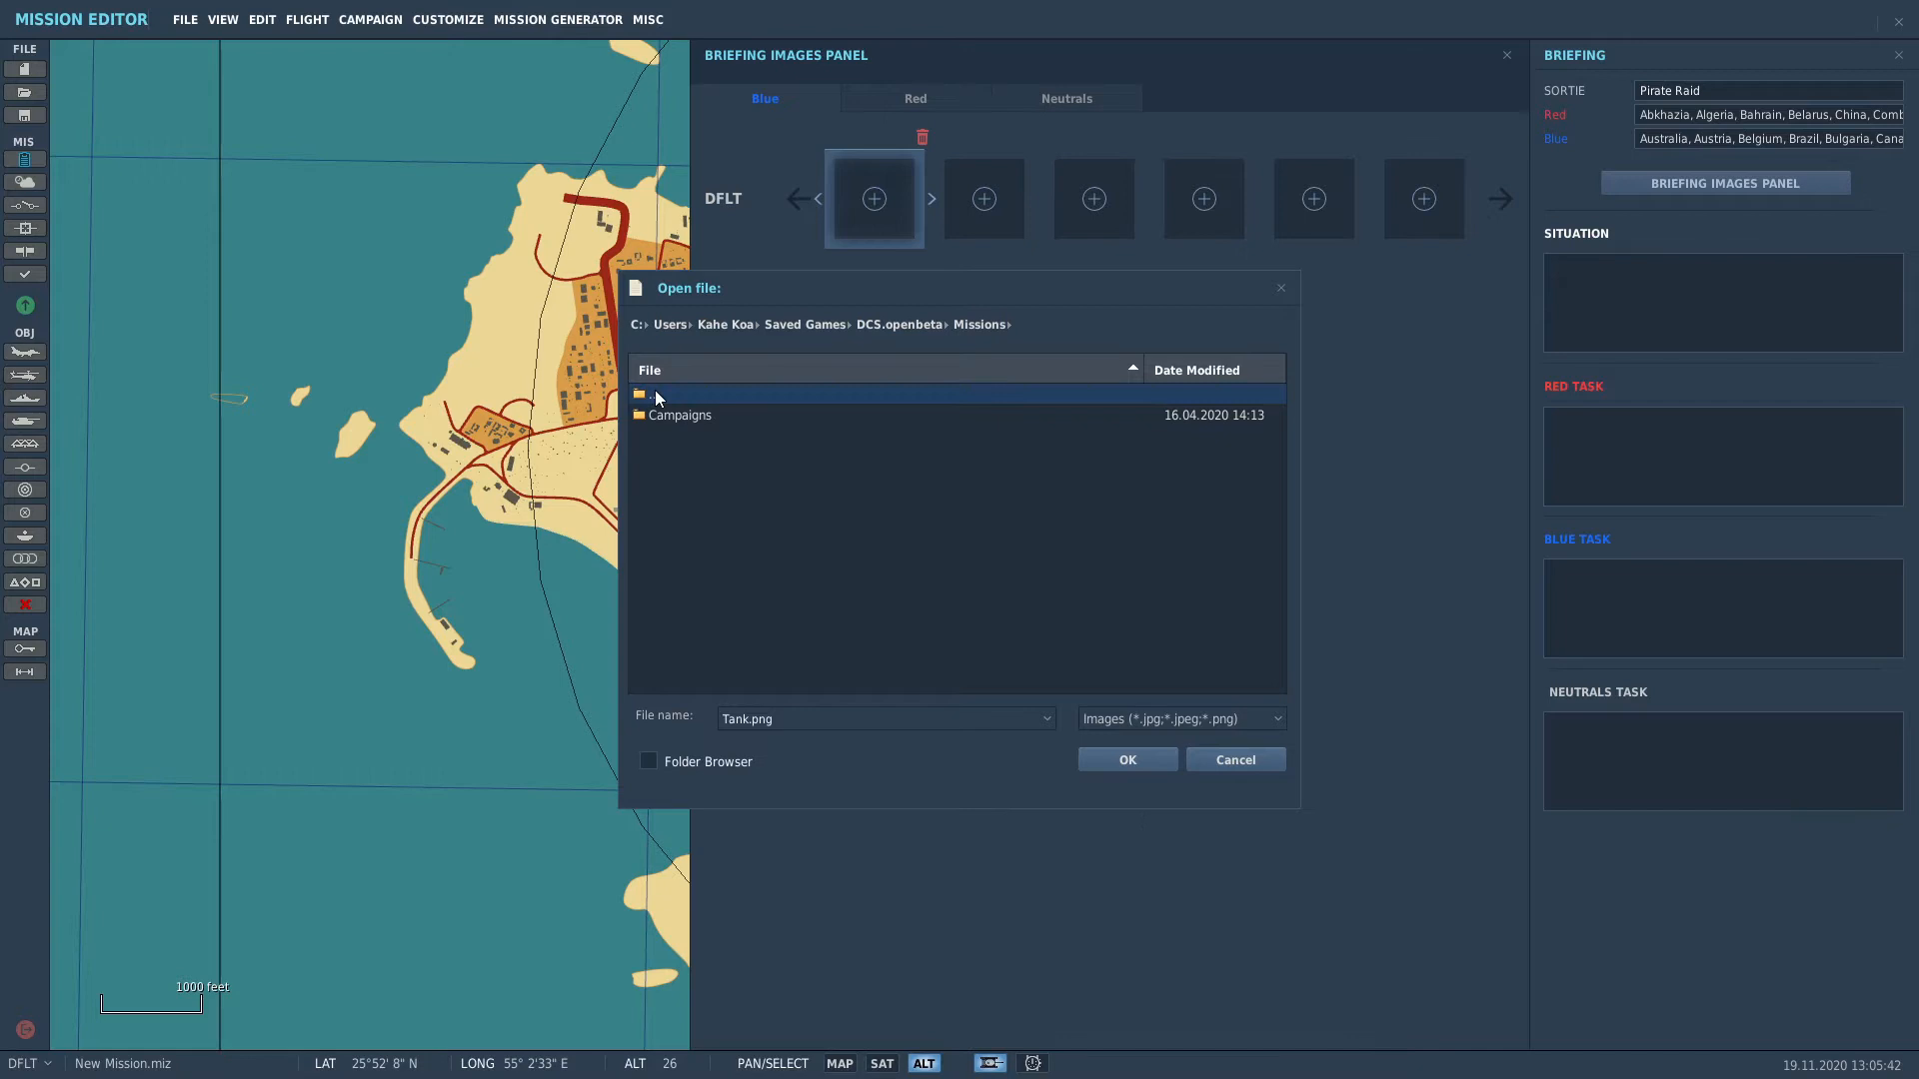
{"action": "double_click", "coordinate": [715, 393]}
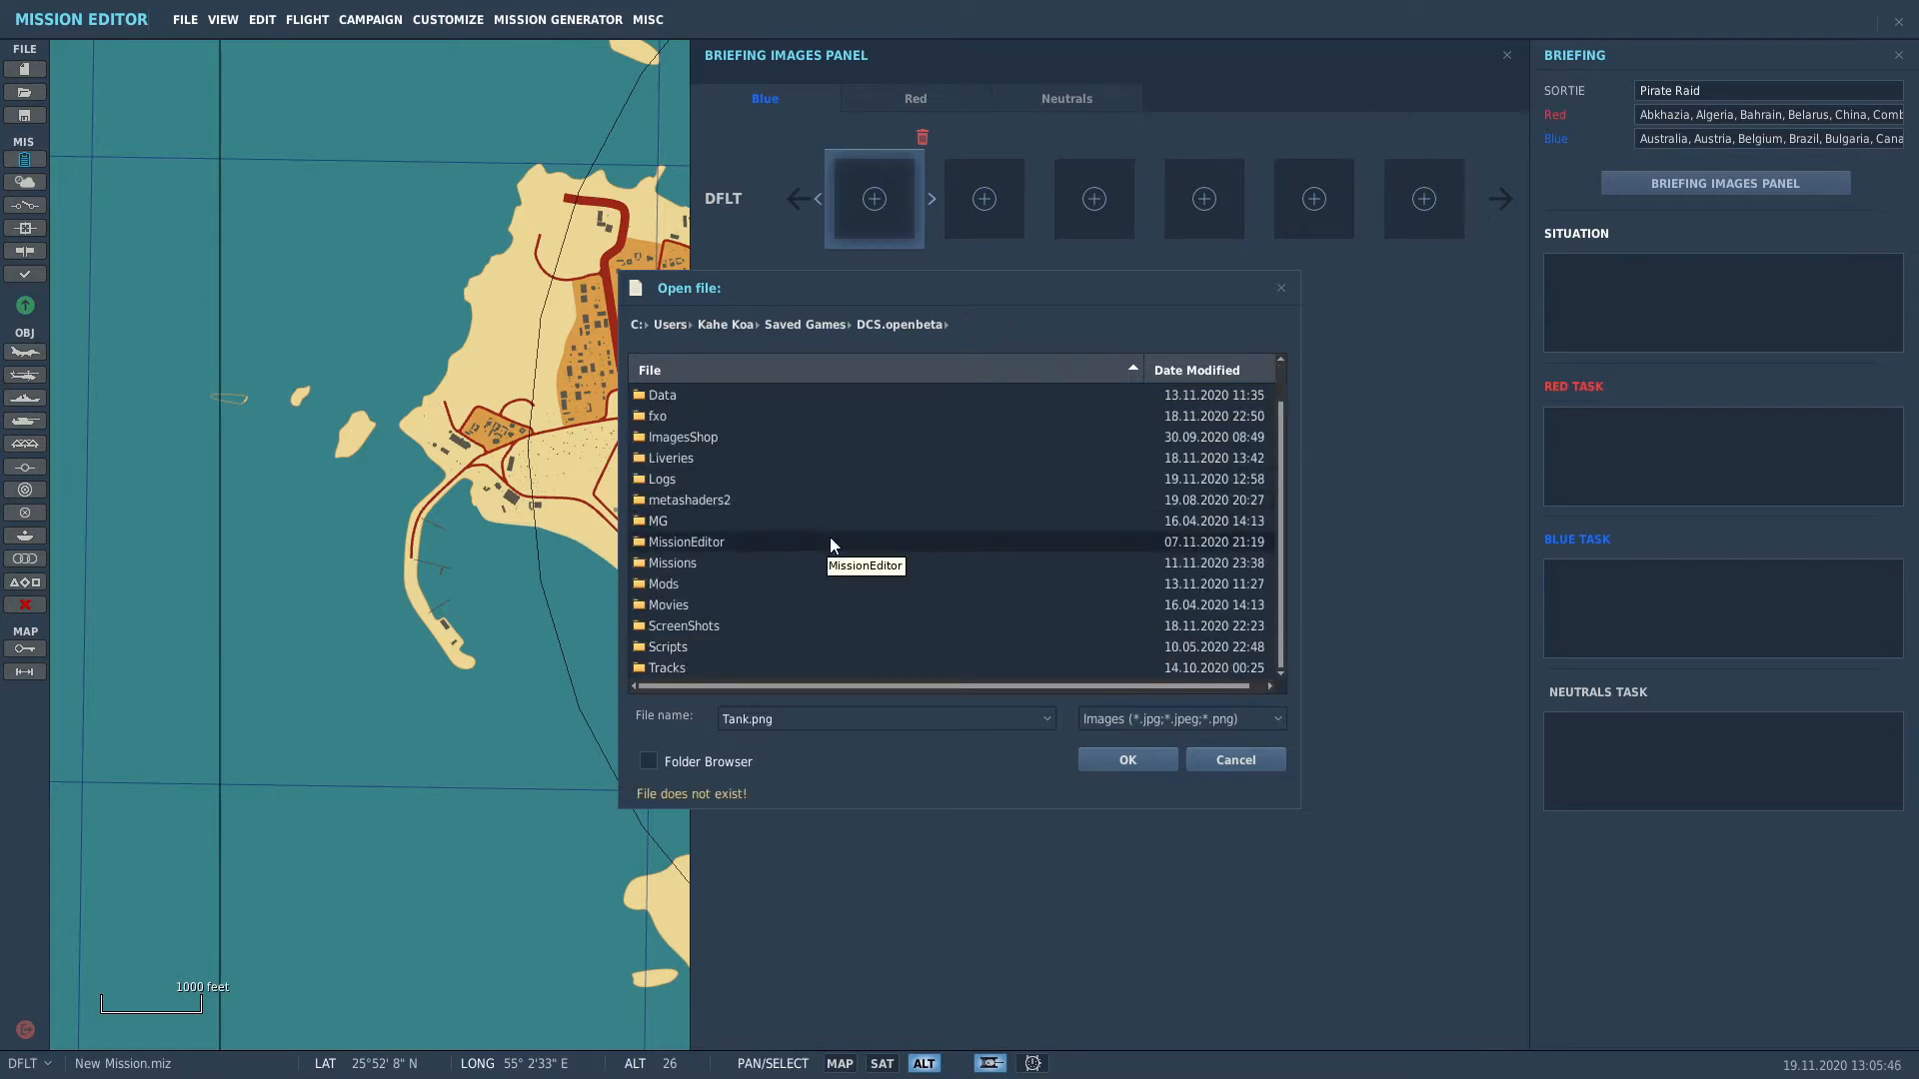
{"action": "left_click", "coordinate": [781, 630]}
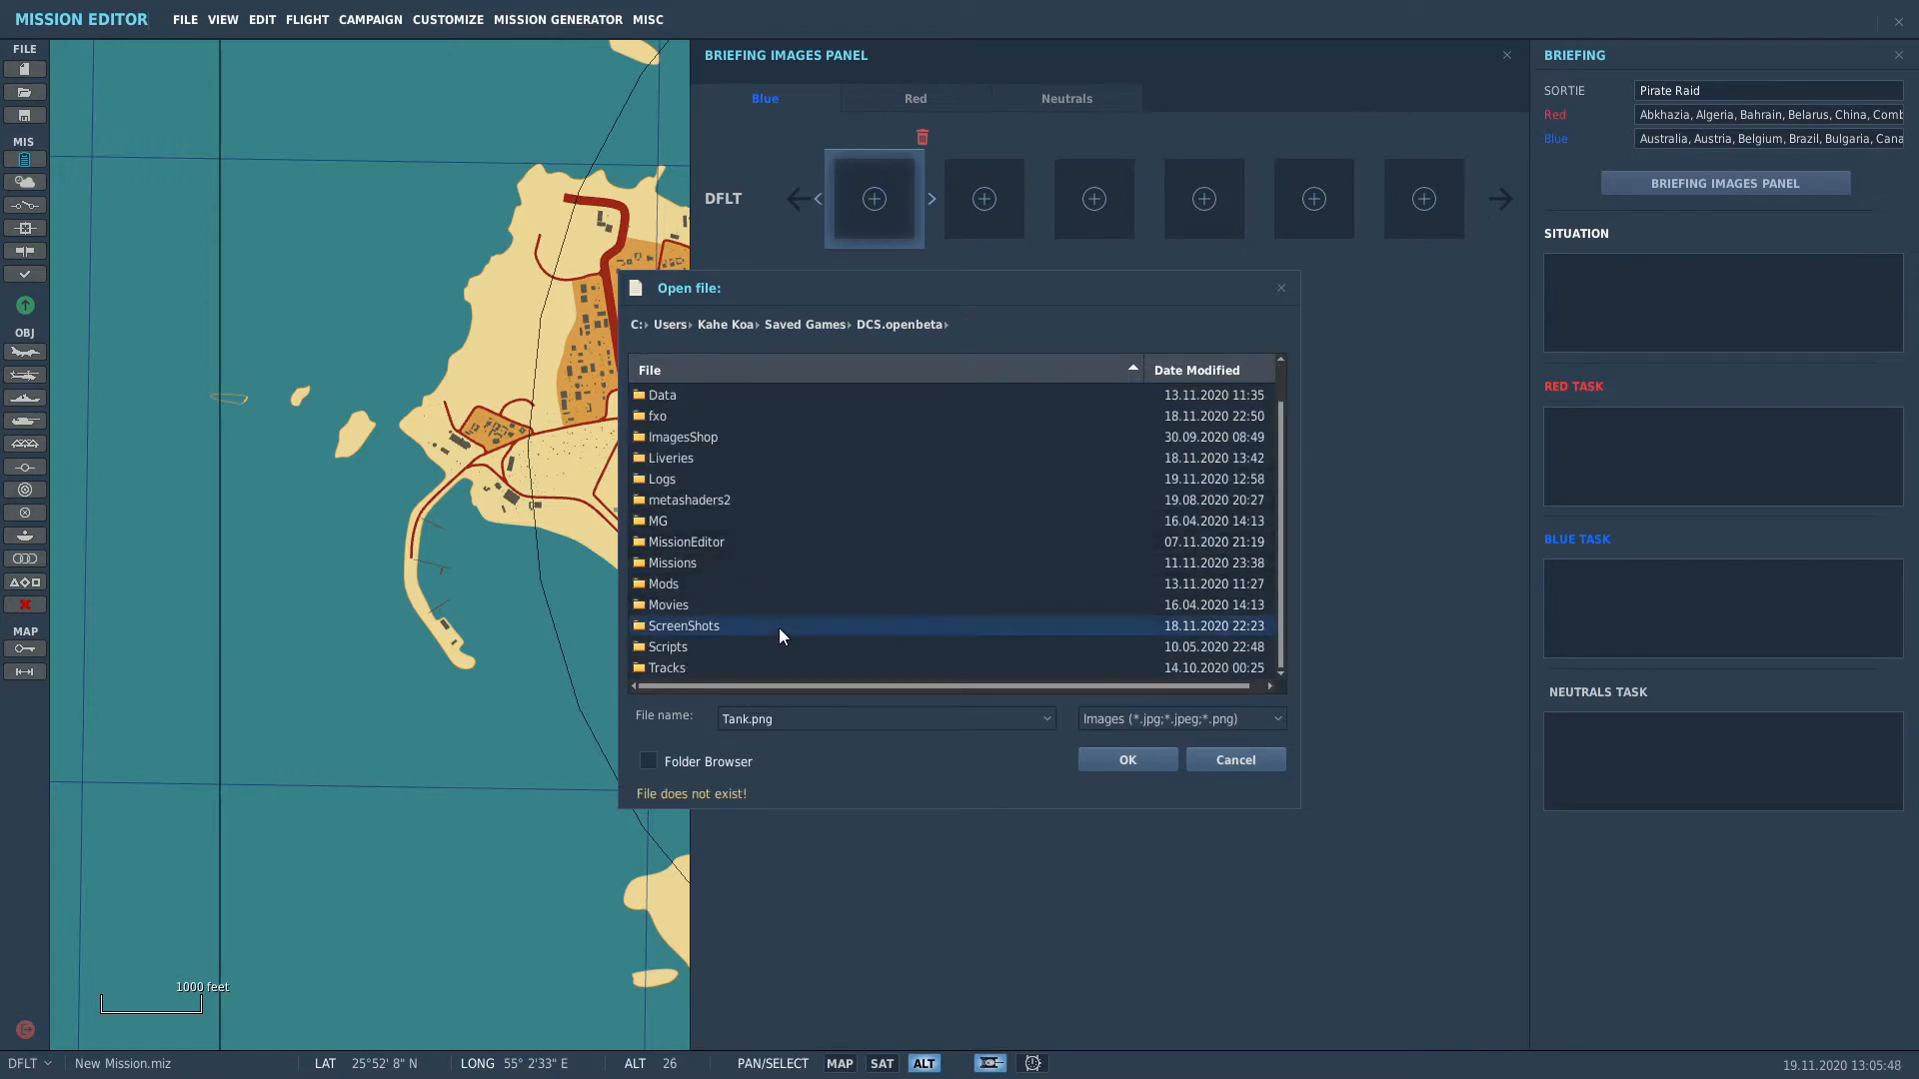
{"action": "double_click", "coordinate": [778, 628]}
{"action": "scroll", "coordinate": [980, 589], "scroll_direction": "down", "scroll_amount": 10}
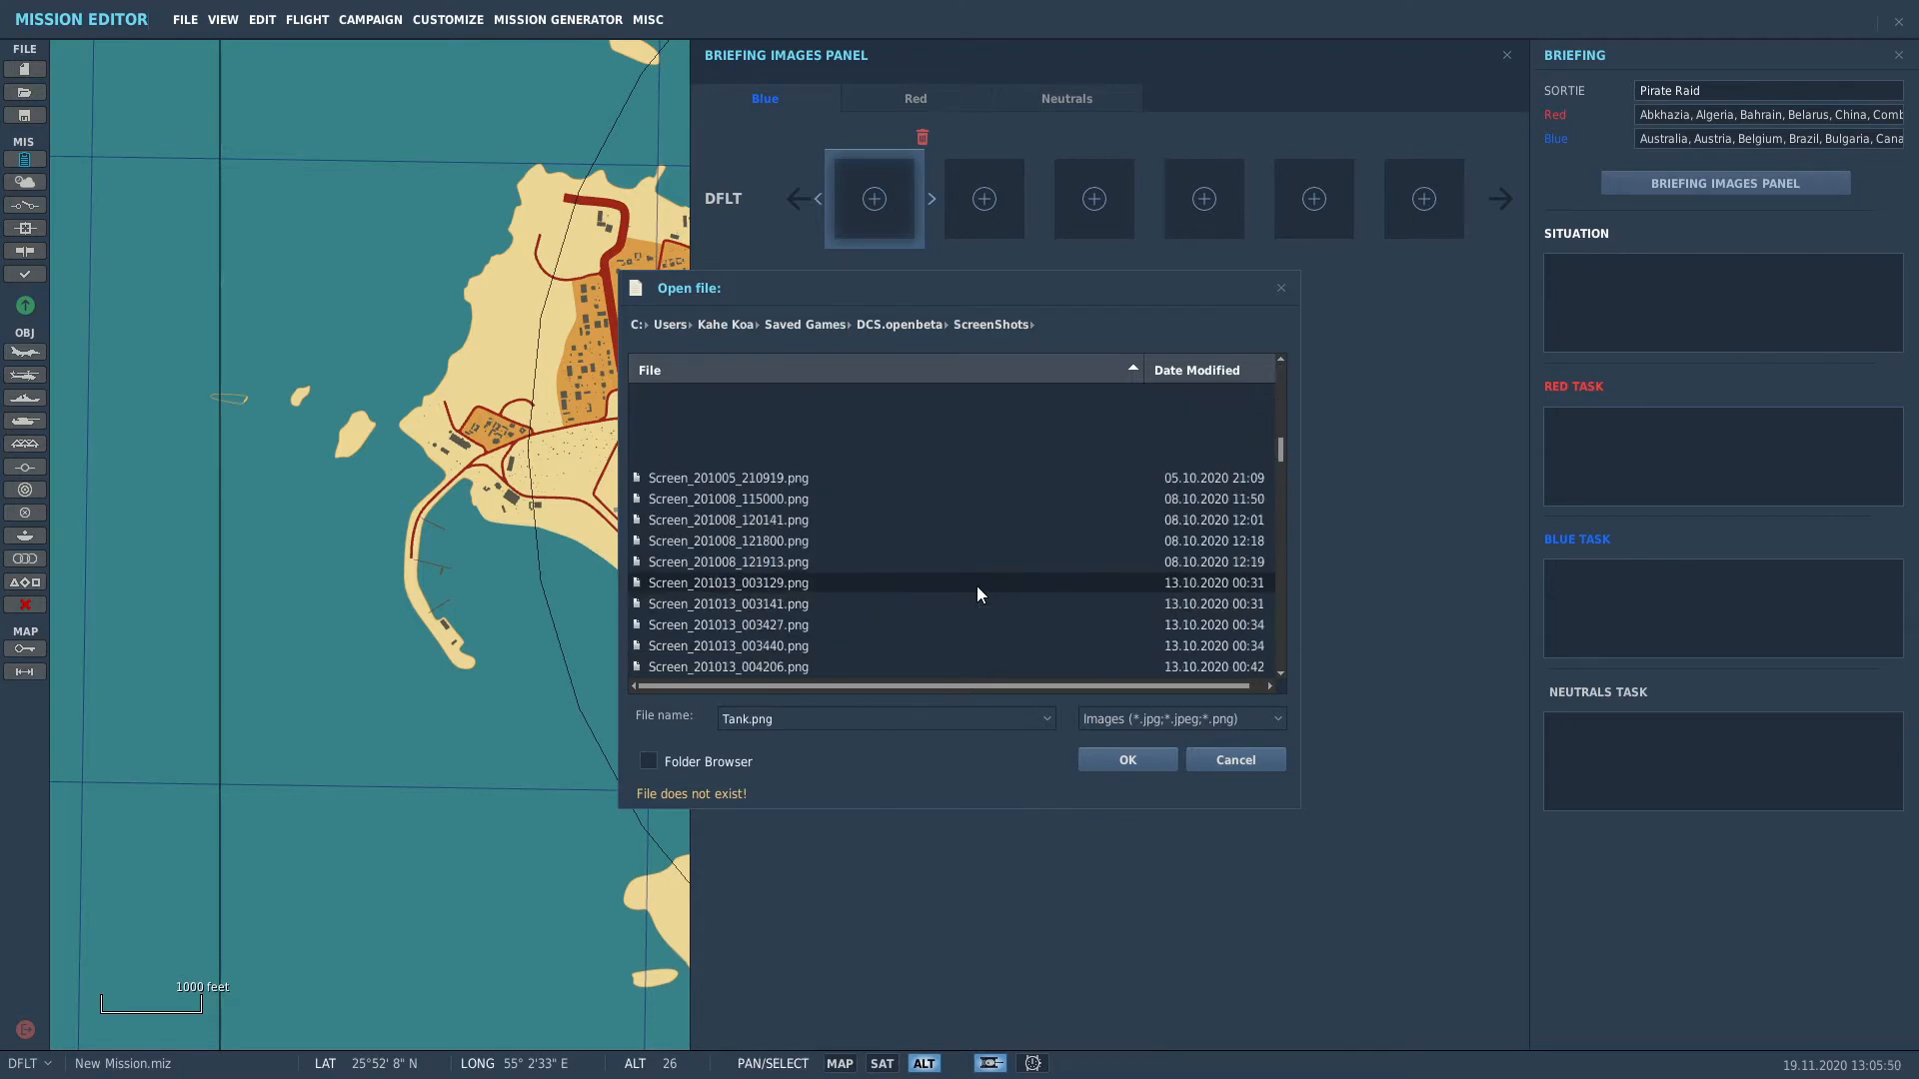
{"action": "double_click", "coordinate": [976, 583]}
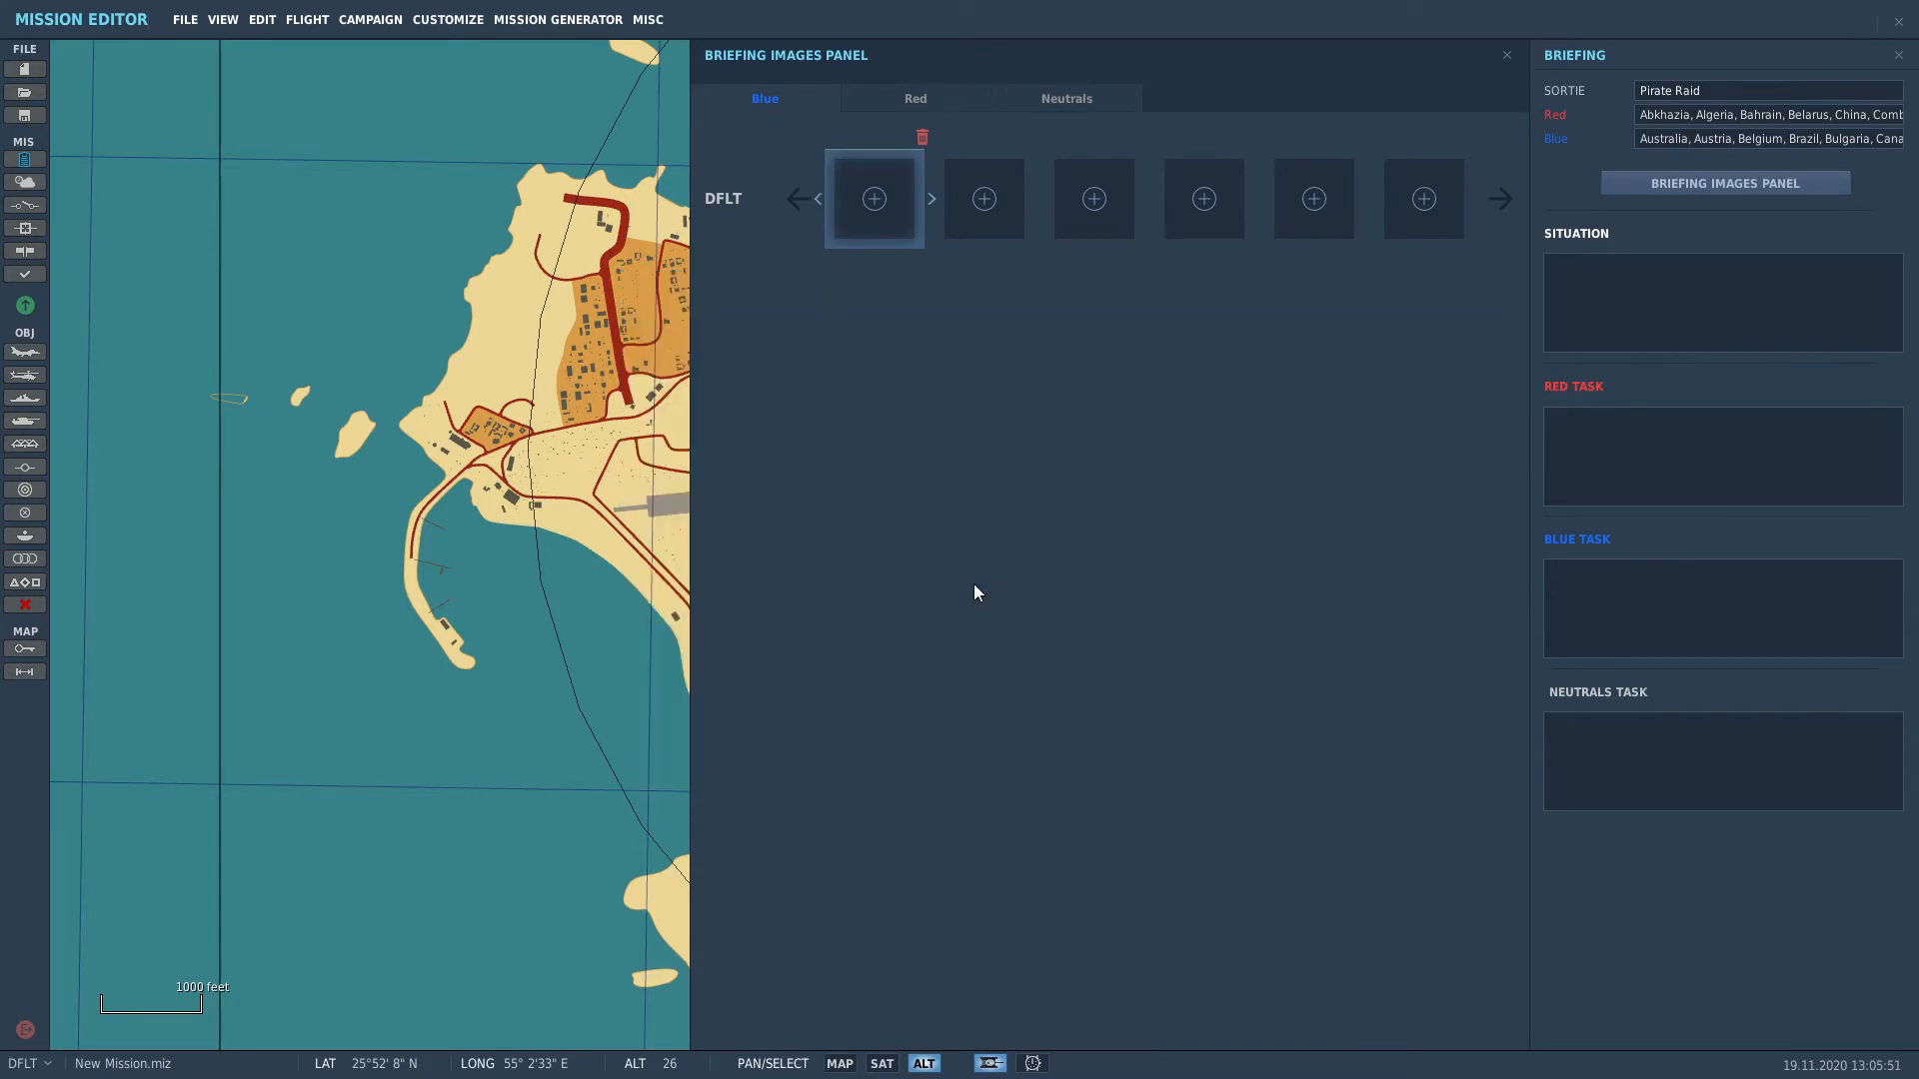
Step: Replace that first Blue briefing image with Screen_201118_145609.png, then show Red's image slots
{"action": "left_click", "coordinate": [922, 137]}
{"action": "left_click", "coordinate": [877, 201]}
{"action": "double_click", "coordinate": [671, 390]}
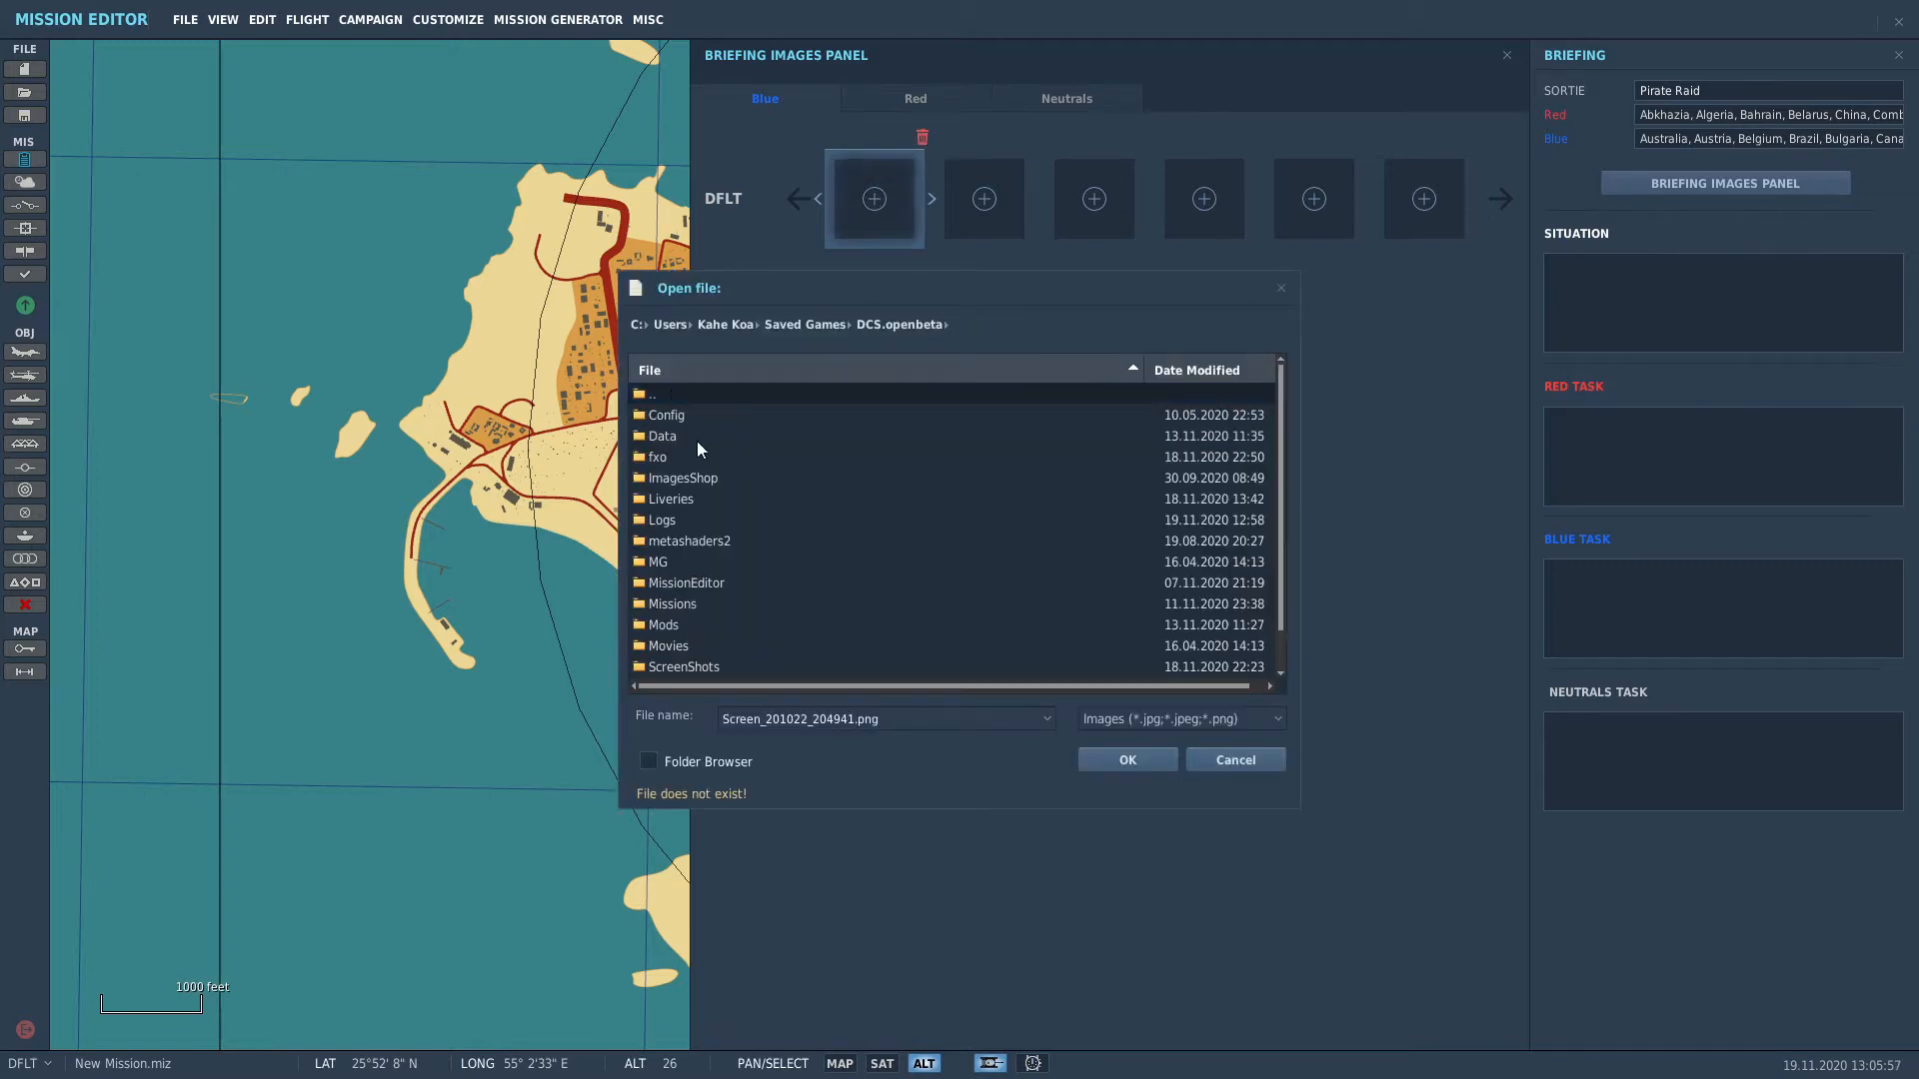
{"action": "double_click", "coordinate": [683, 667]}
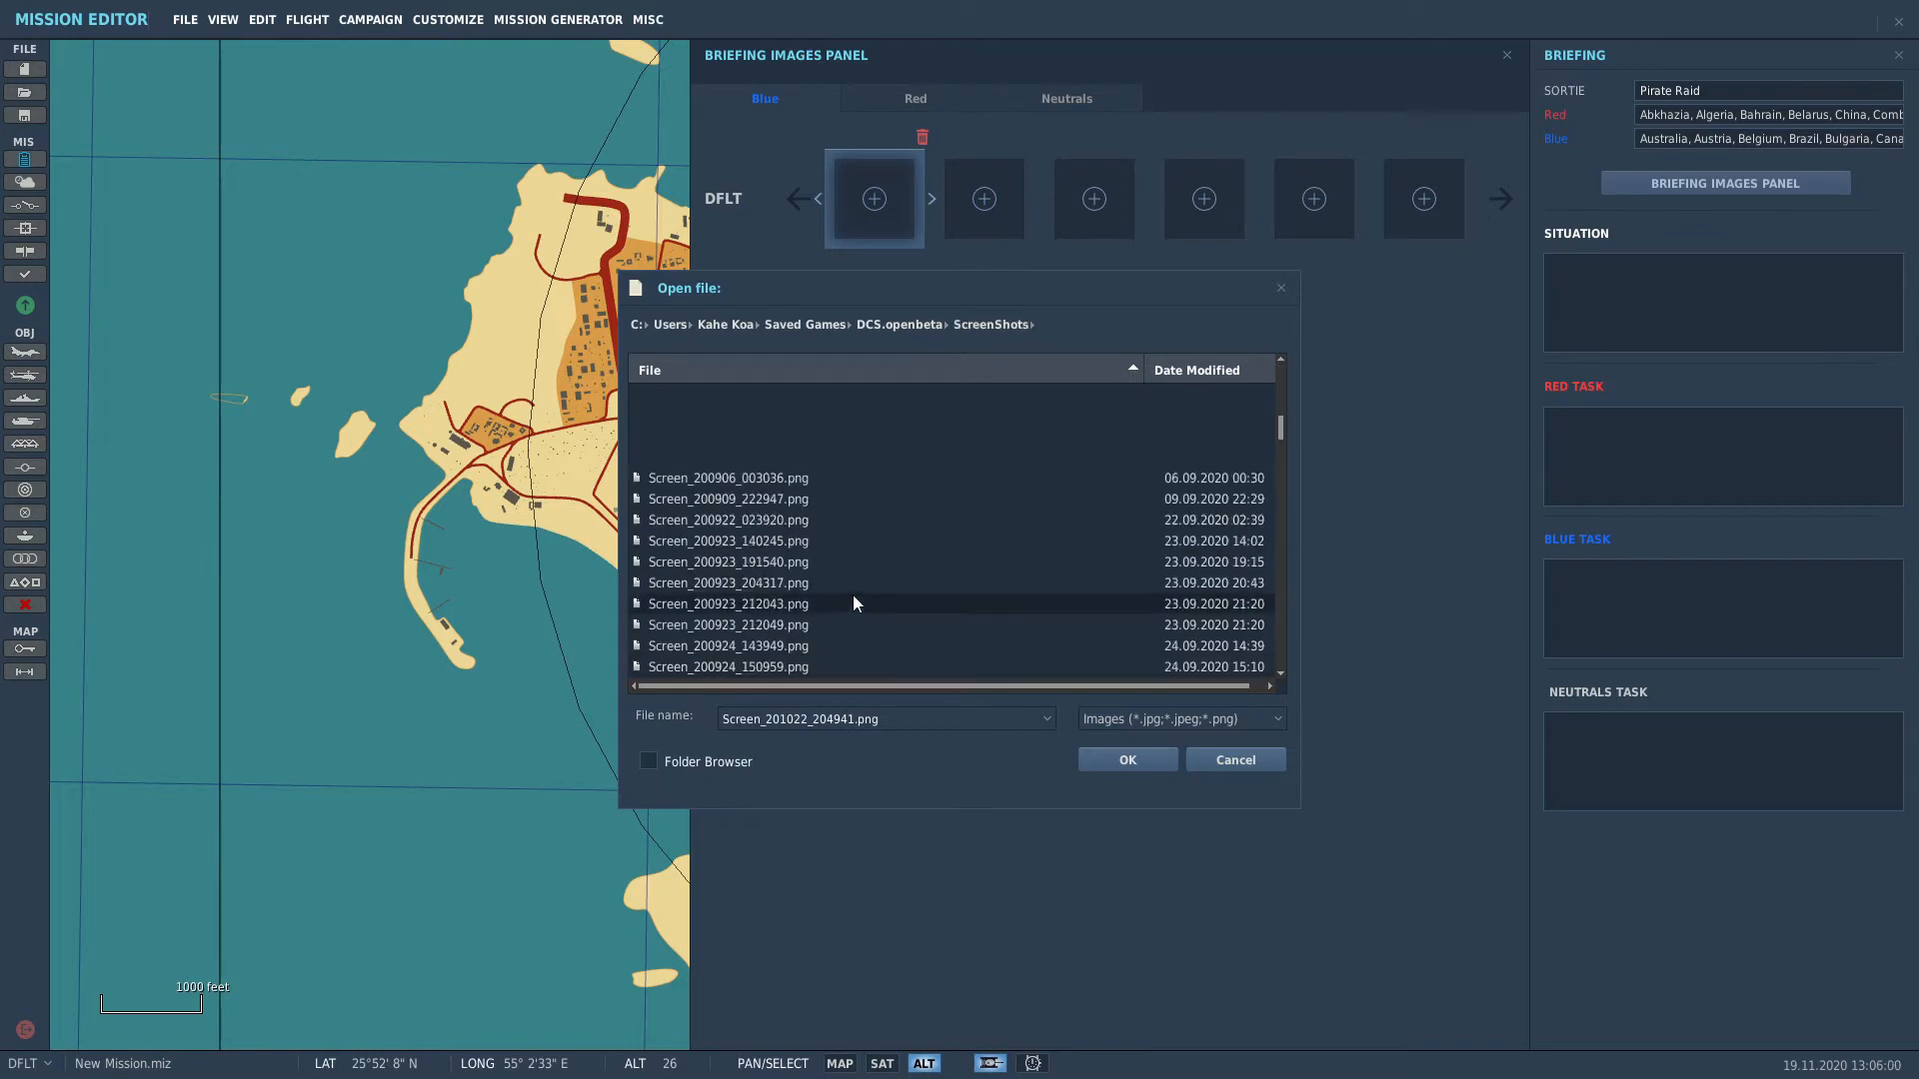
{"action": "scroll", "coordinate": [857, 613], "scroll_direction": "down", "scroll_amount": 5}
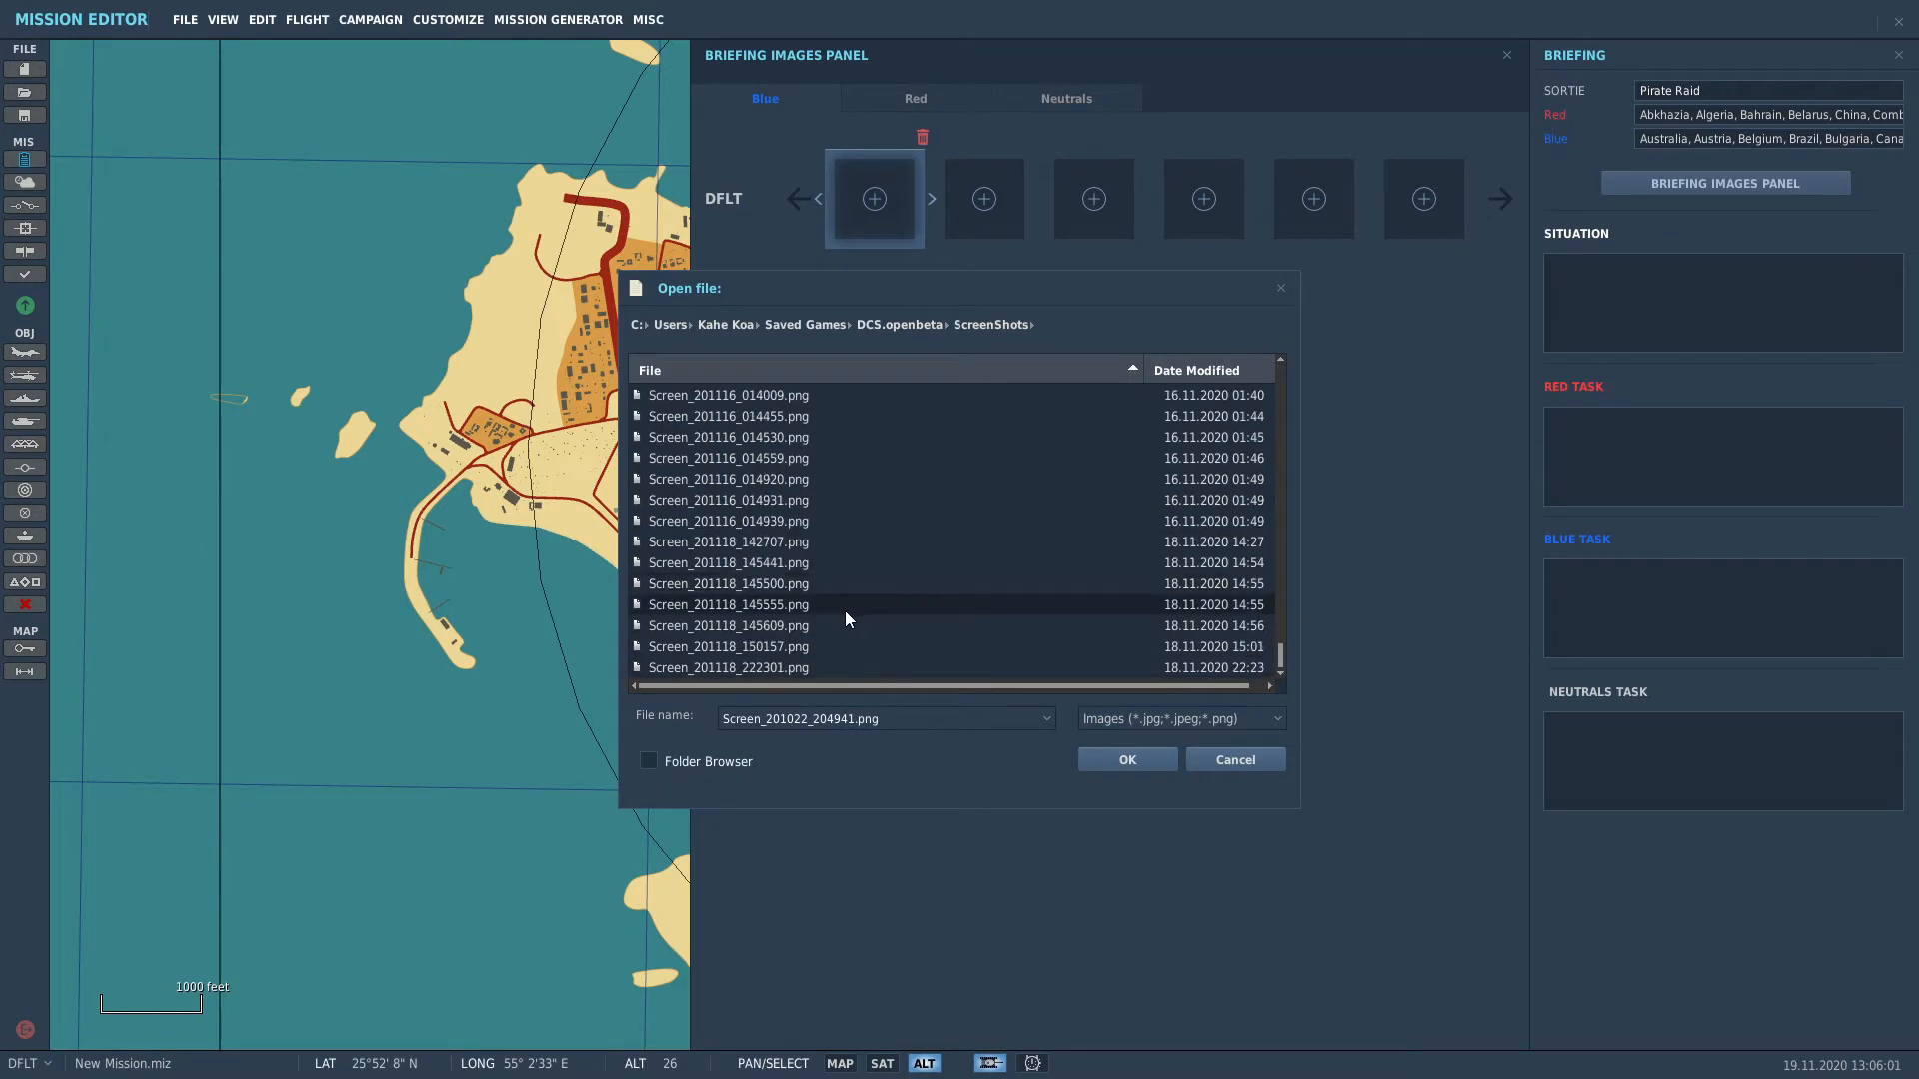
{"action": "left_click", "coordinate": [810, 625]}
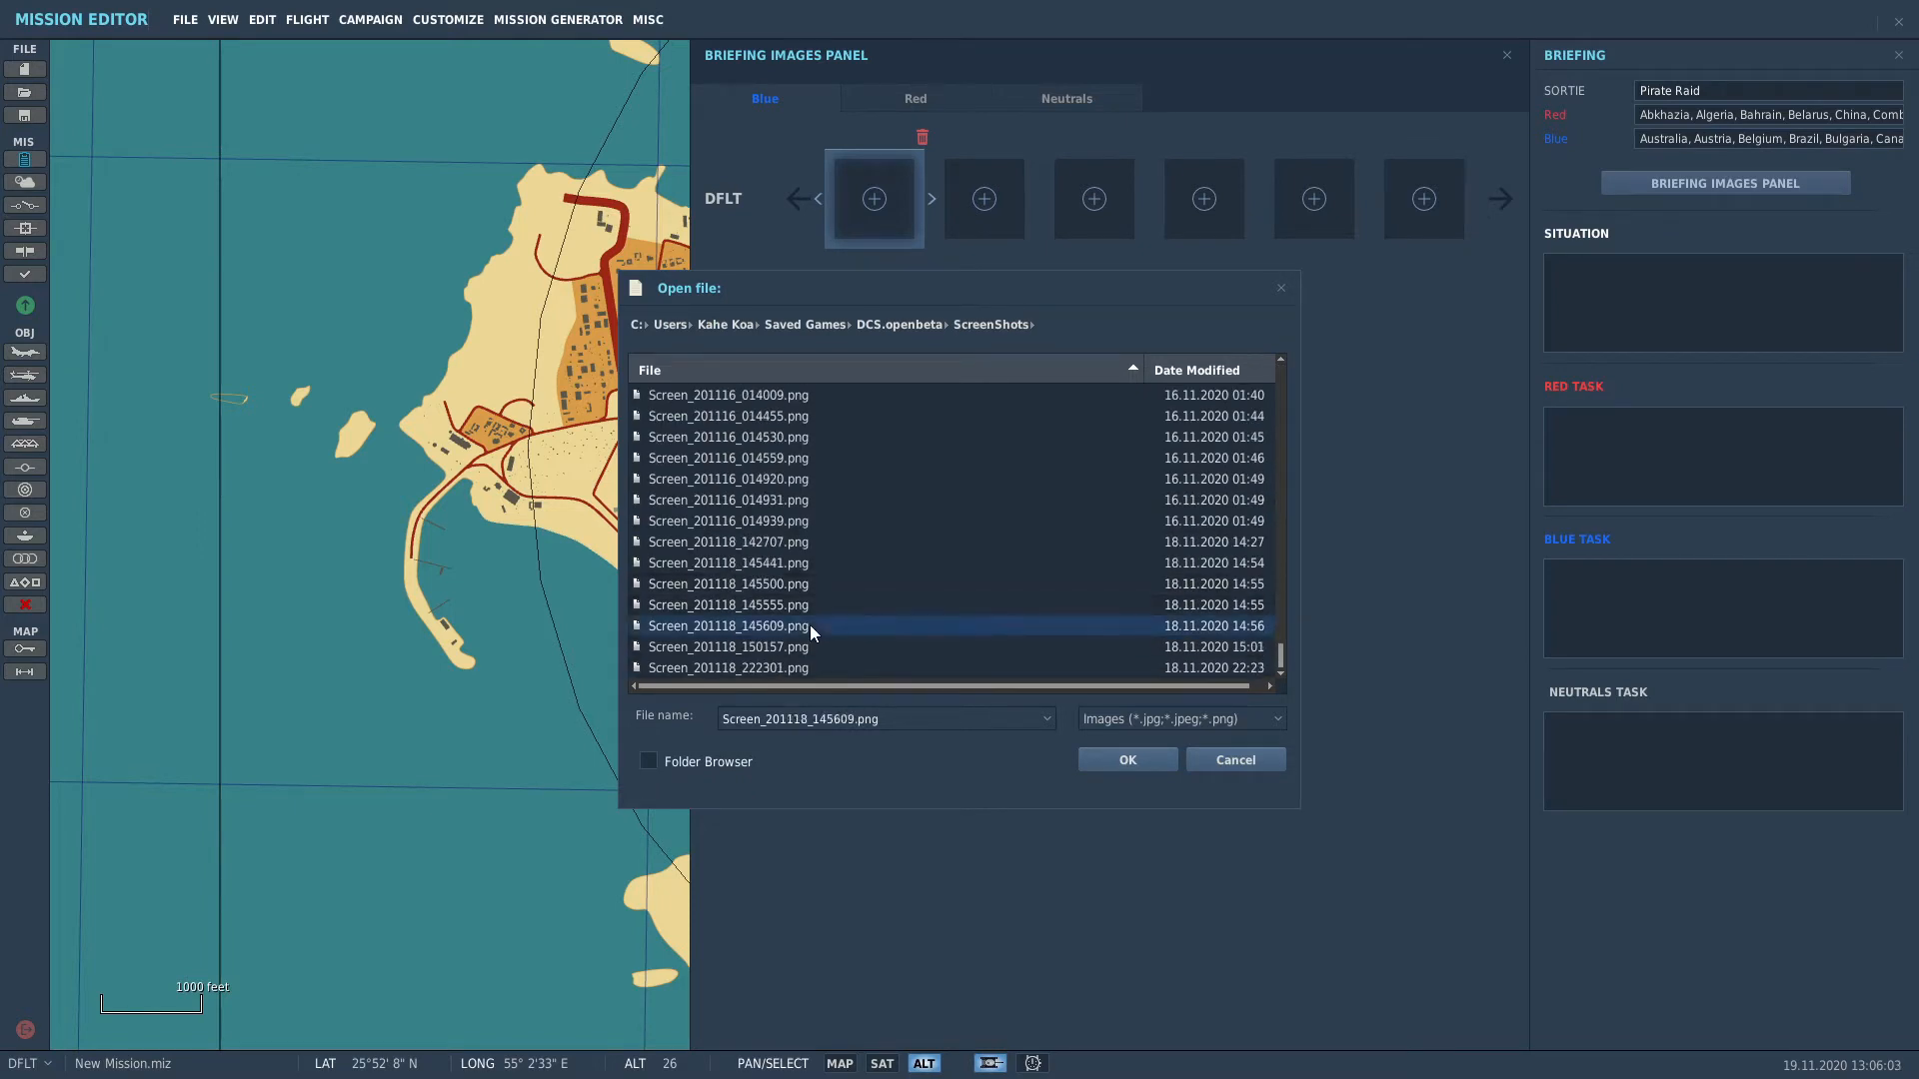
{"action": "left_click", "coordinate": [1127, 760]}
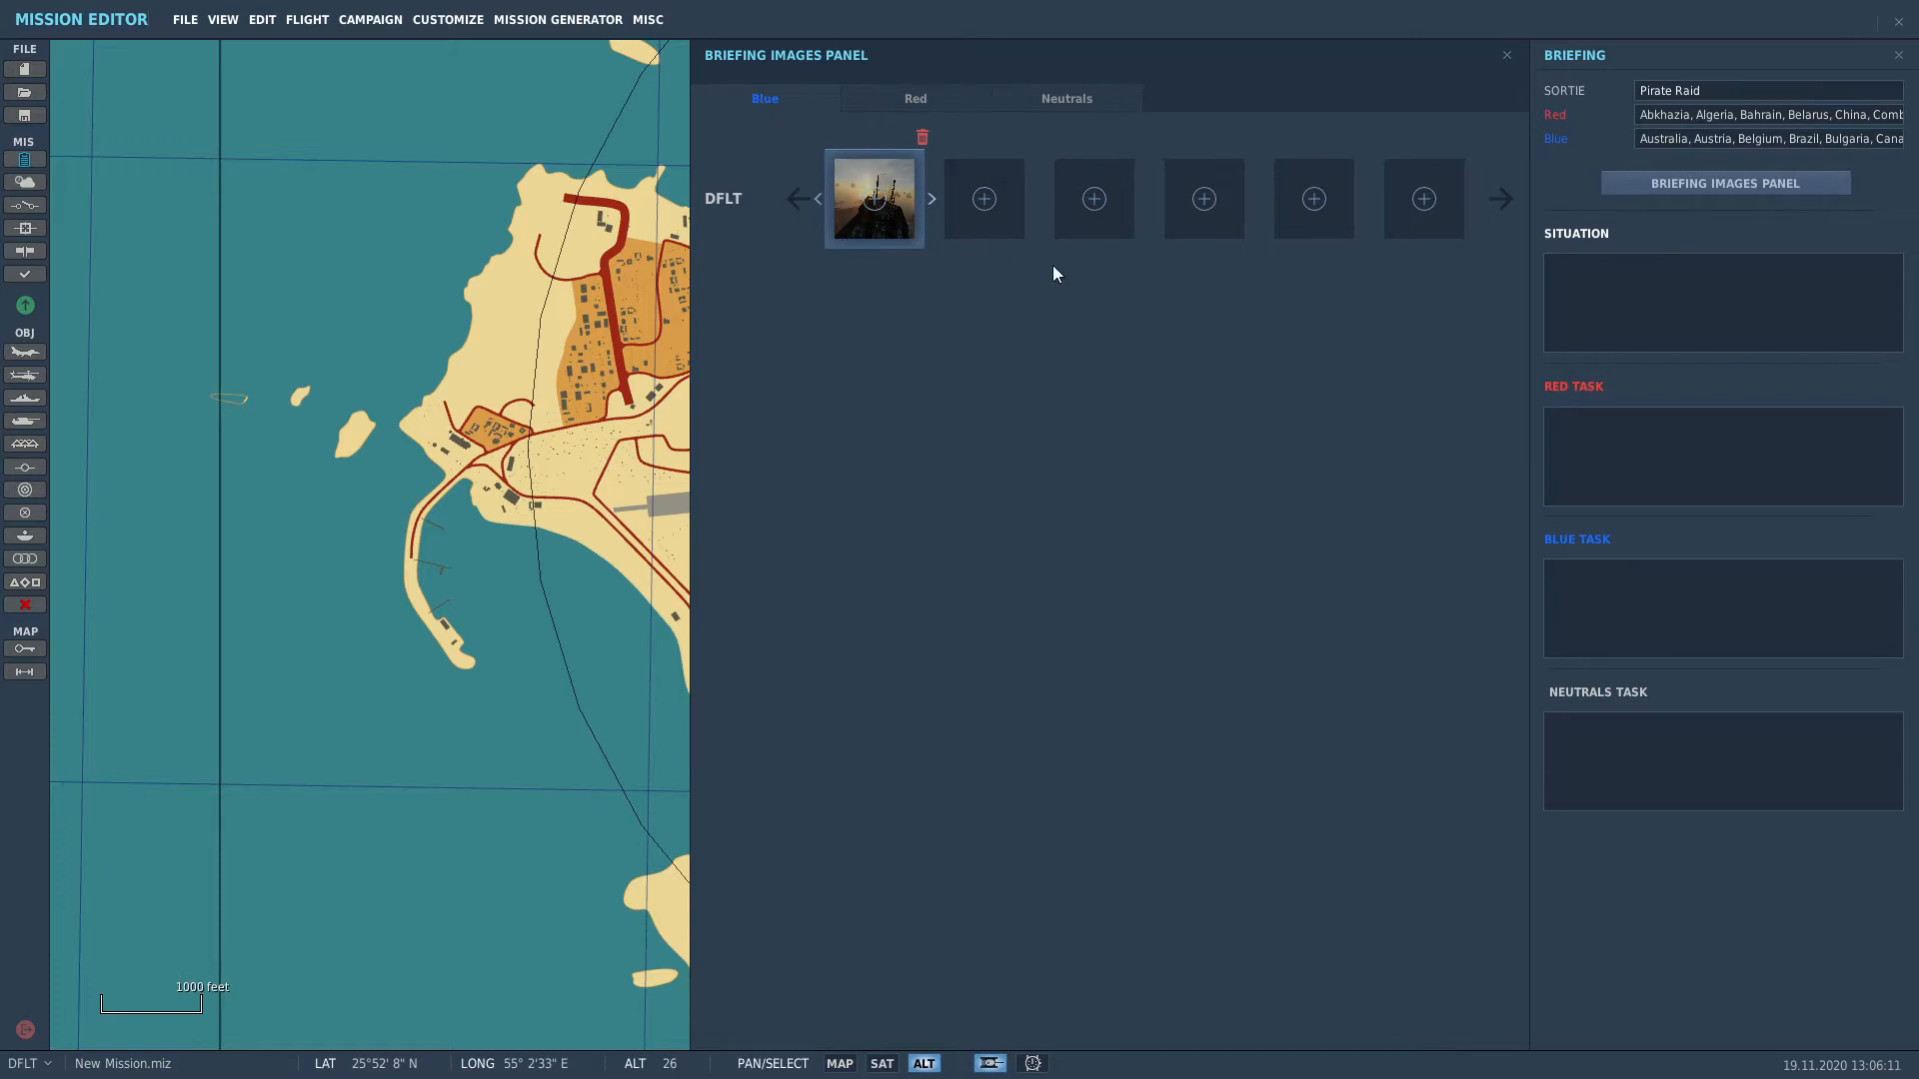
{"action": "left_click", "coordinate": [887, 99]}
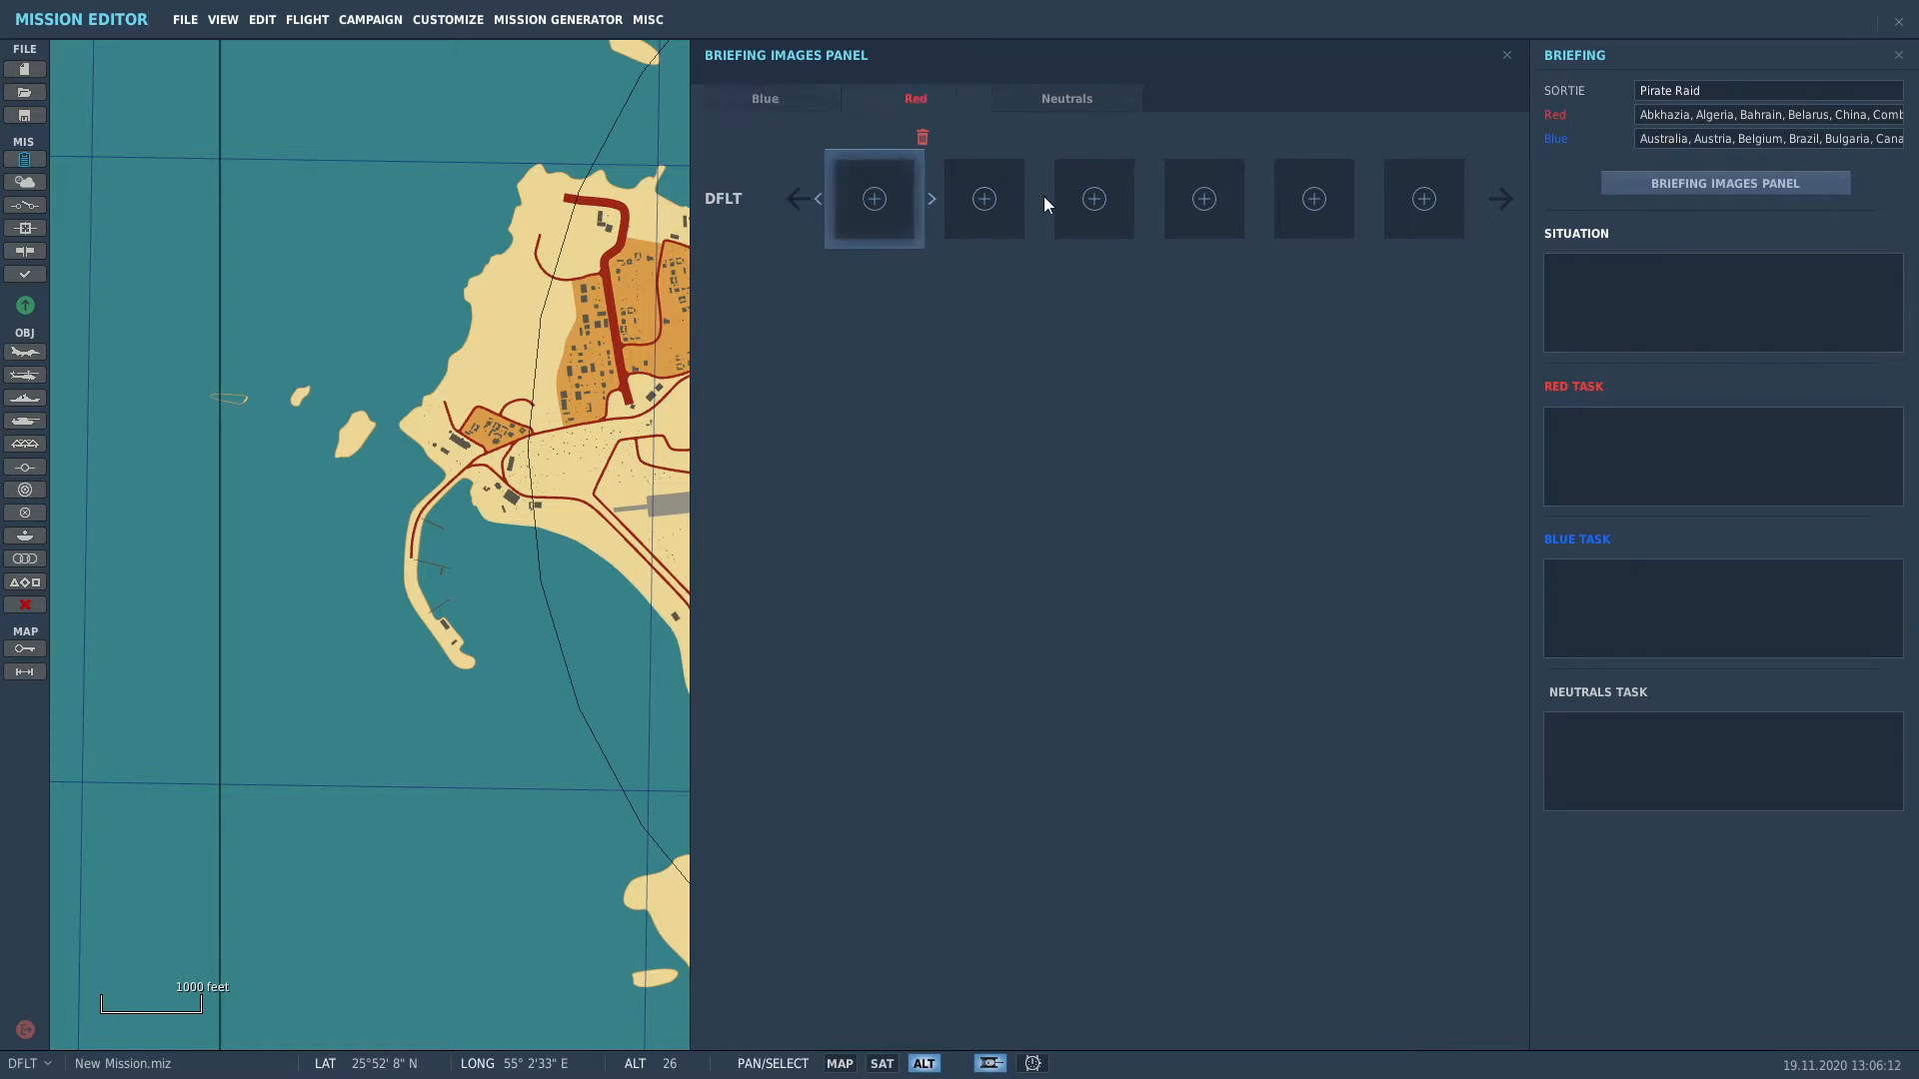
Step: Use a jet screenshot from ScreenShots as the first Red briefing image, then show Time and Weather
{"action": "left_click", "coordinate": [862, 197]}
{"action": "double_click", "coordinate": [673, 393]}
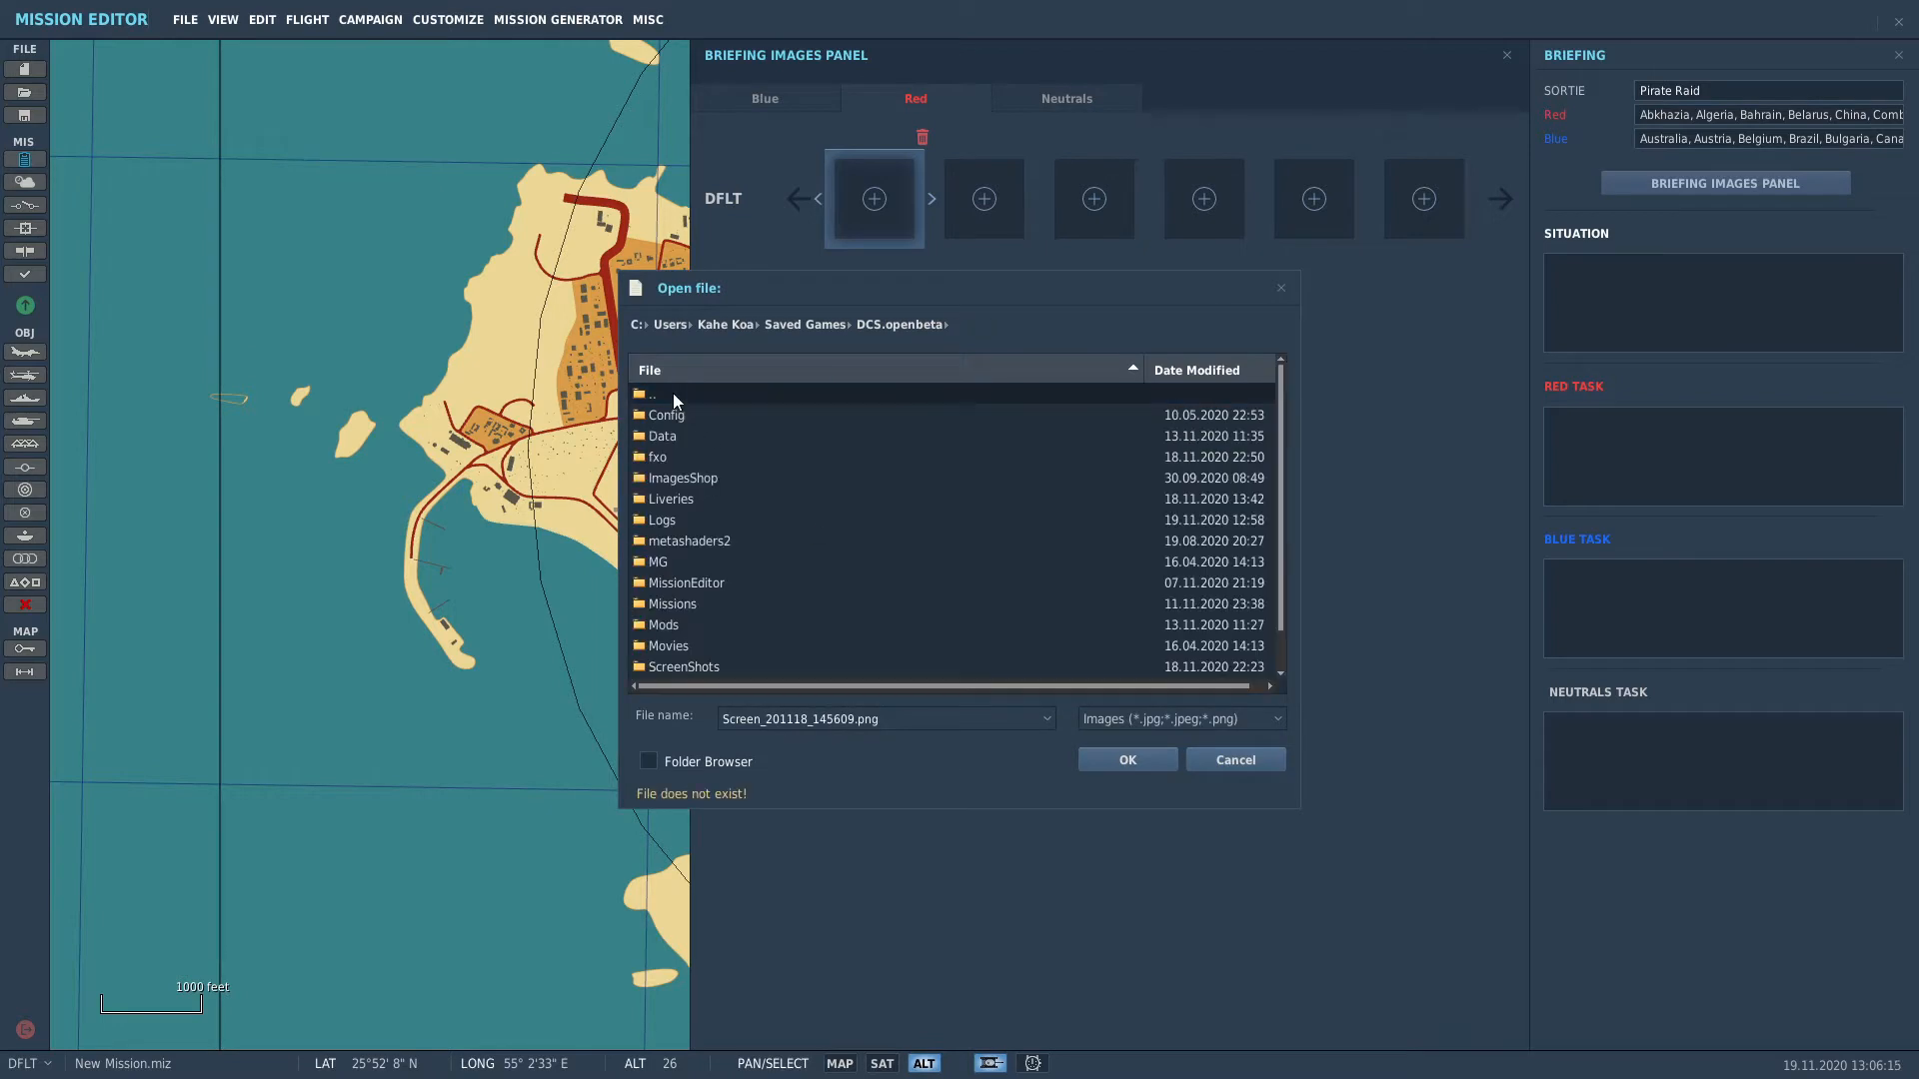
{"action": "double_click", "coordinate": [676, 665]}
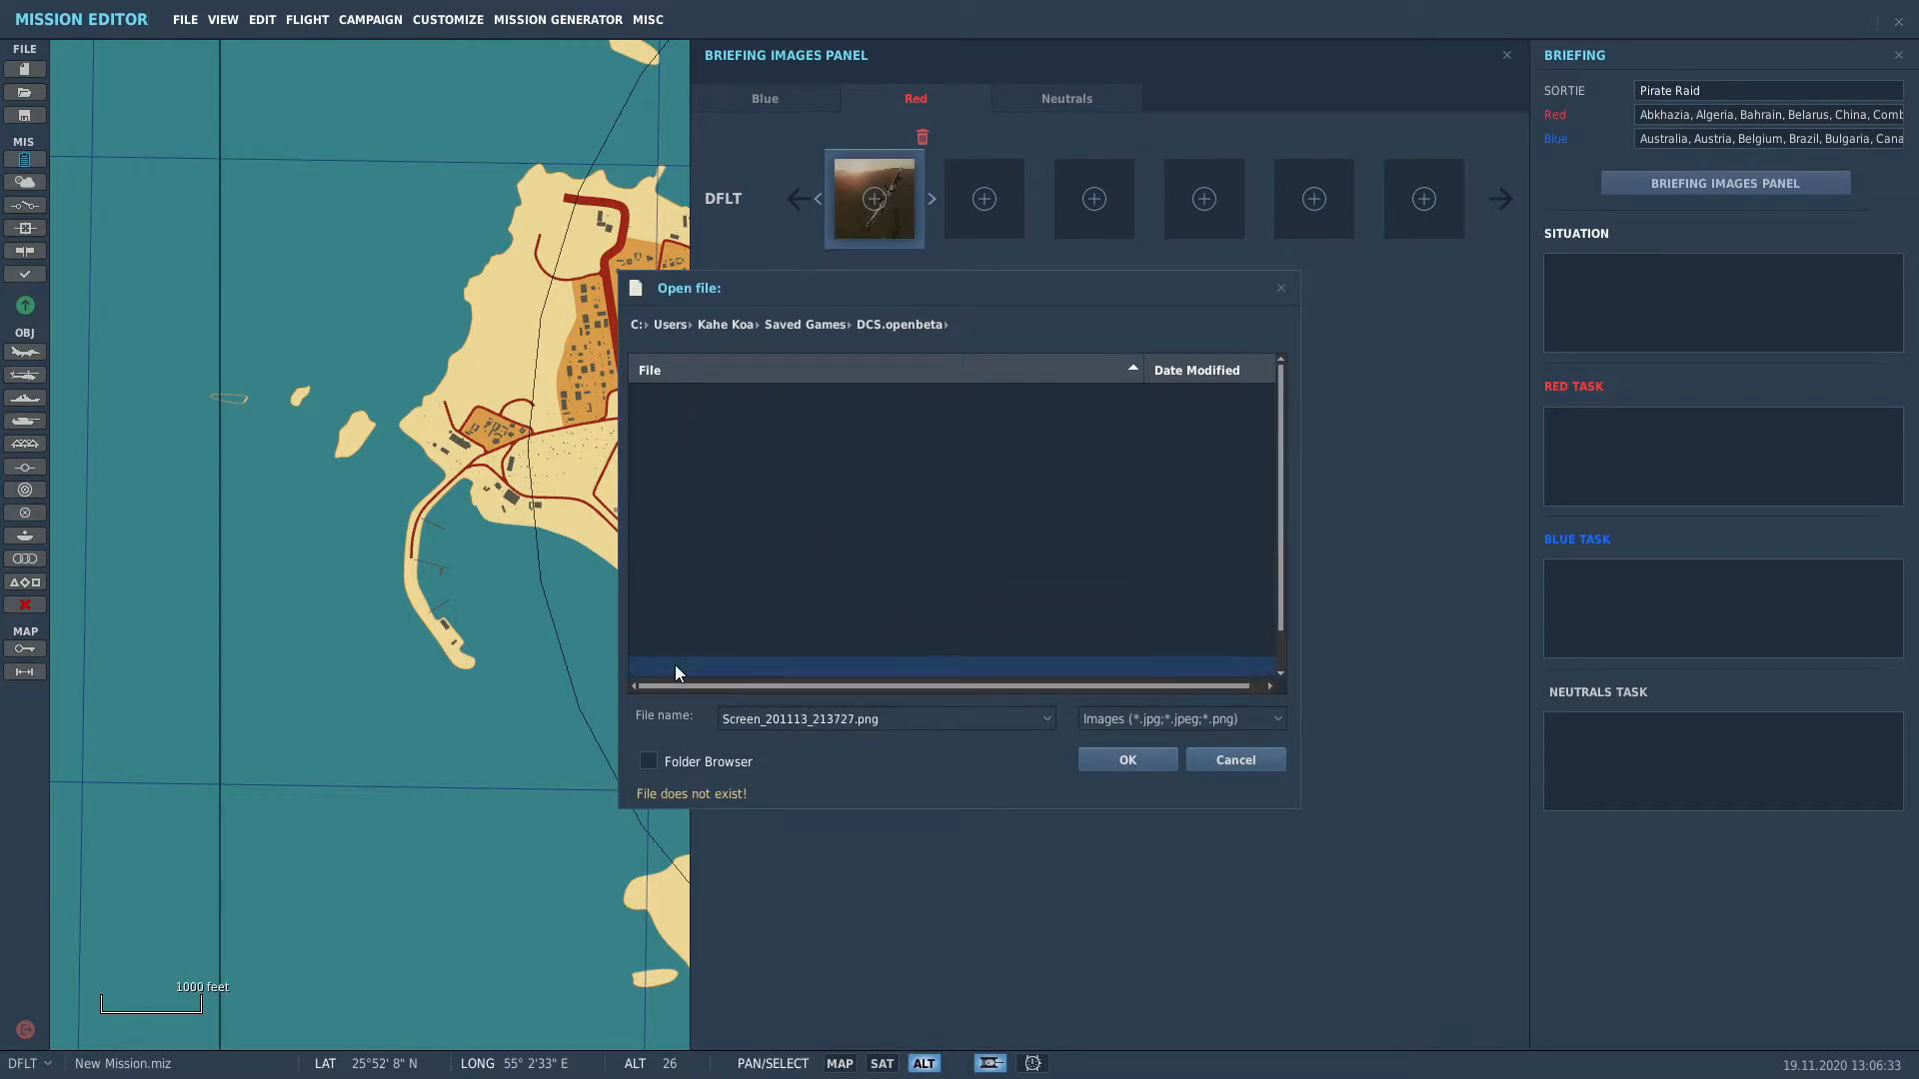
{"action": "left_click_drag", "start_coordinate": [1284, 370], "coordinate": [1281, 643]}
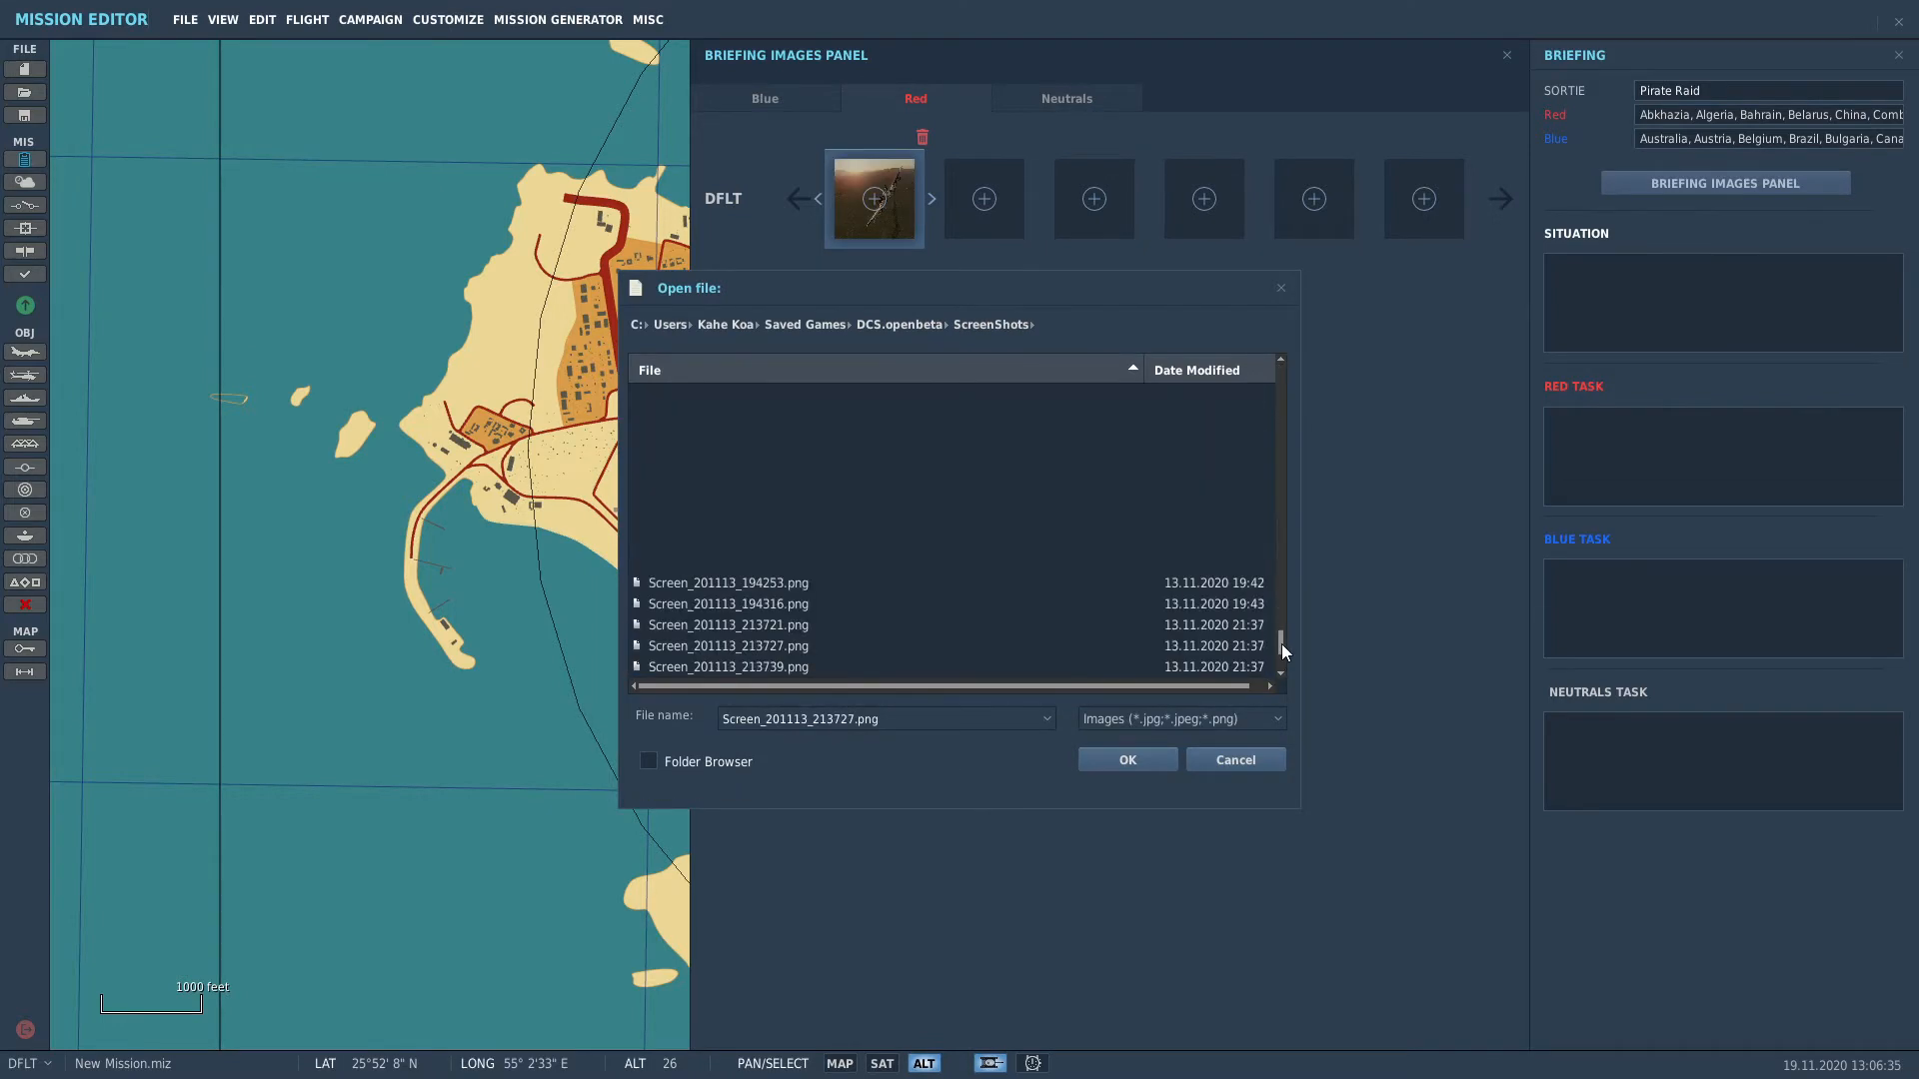
{"action": "double_click", "coordinate": [828, 478]}
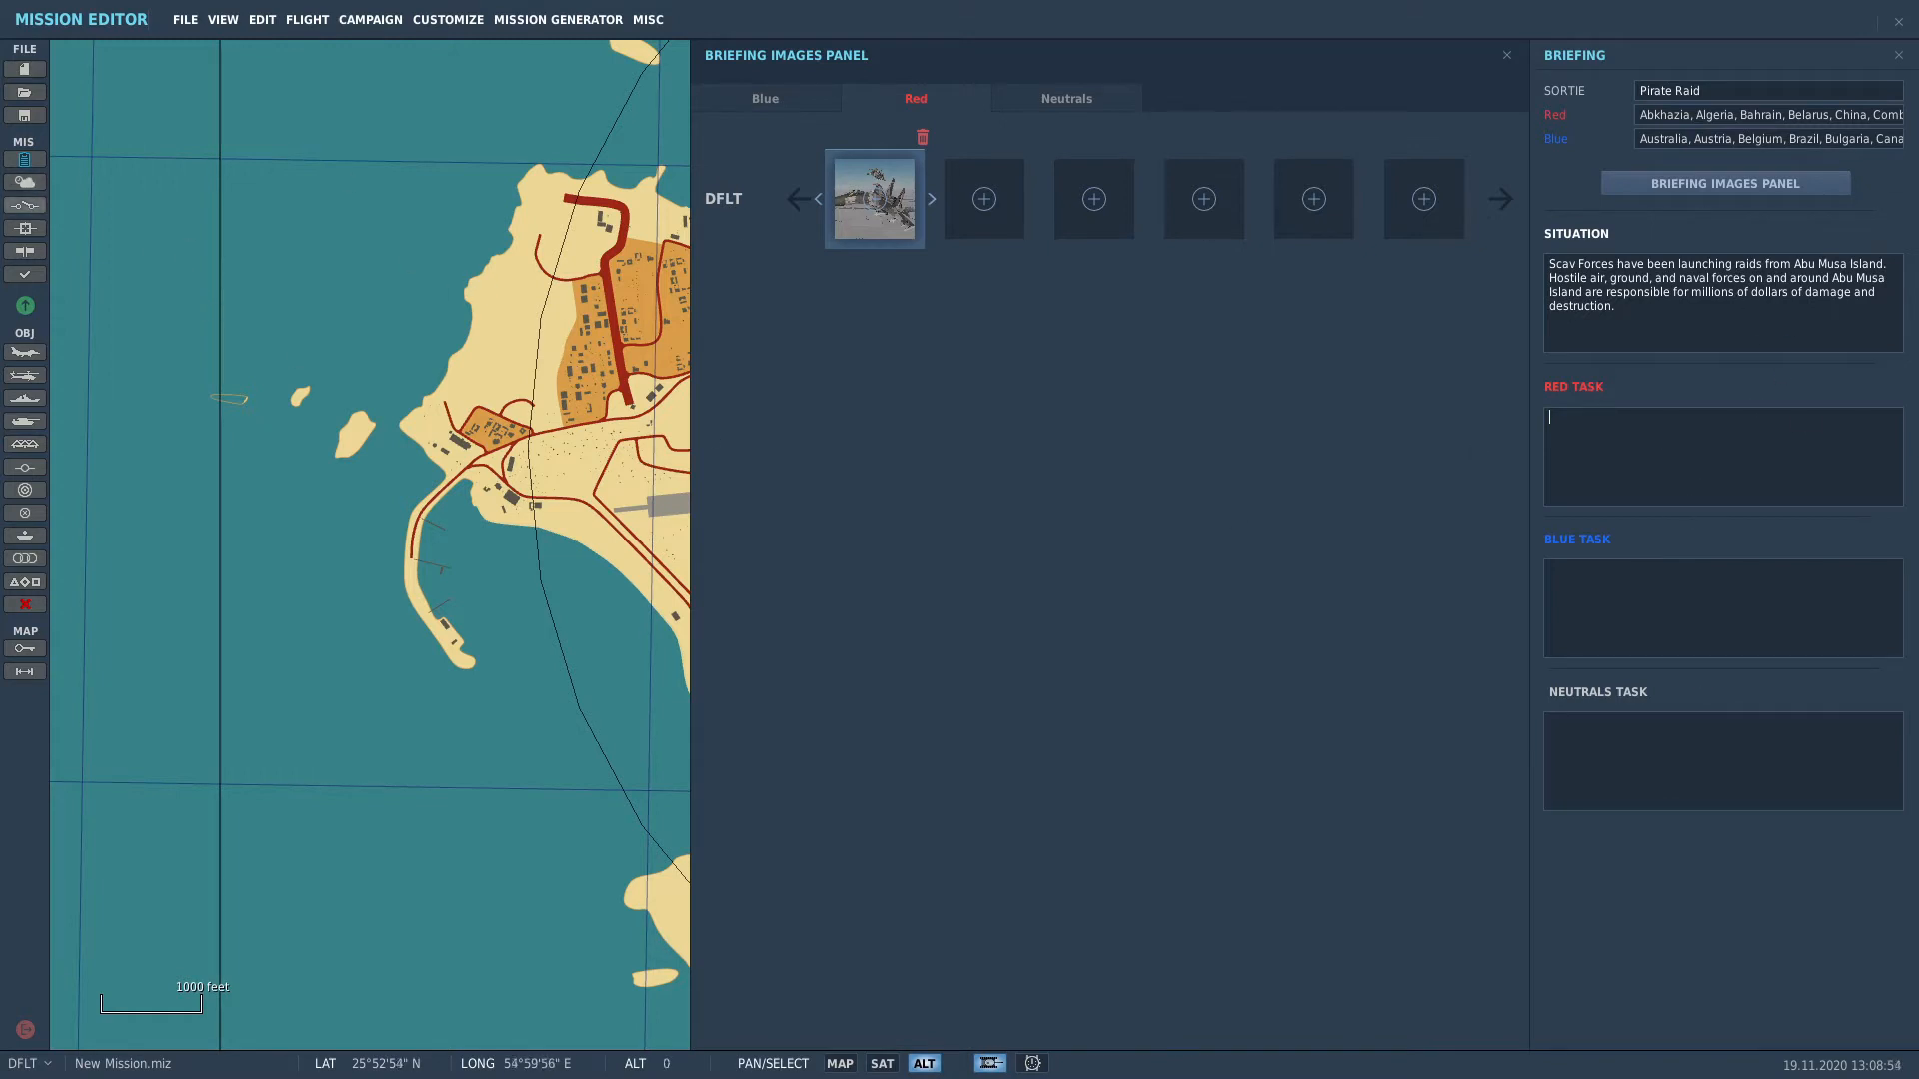
{"action": "left_click", "coordinate": [25, 182]}
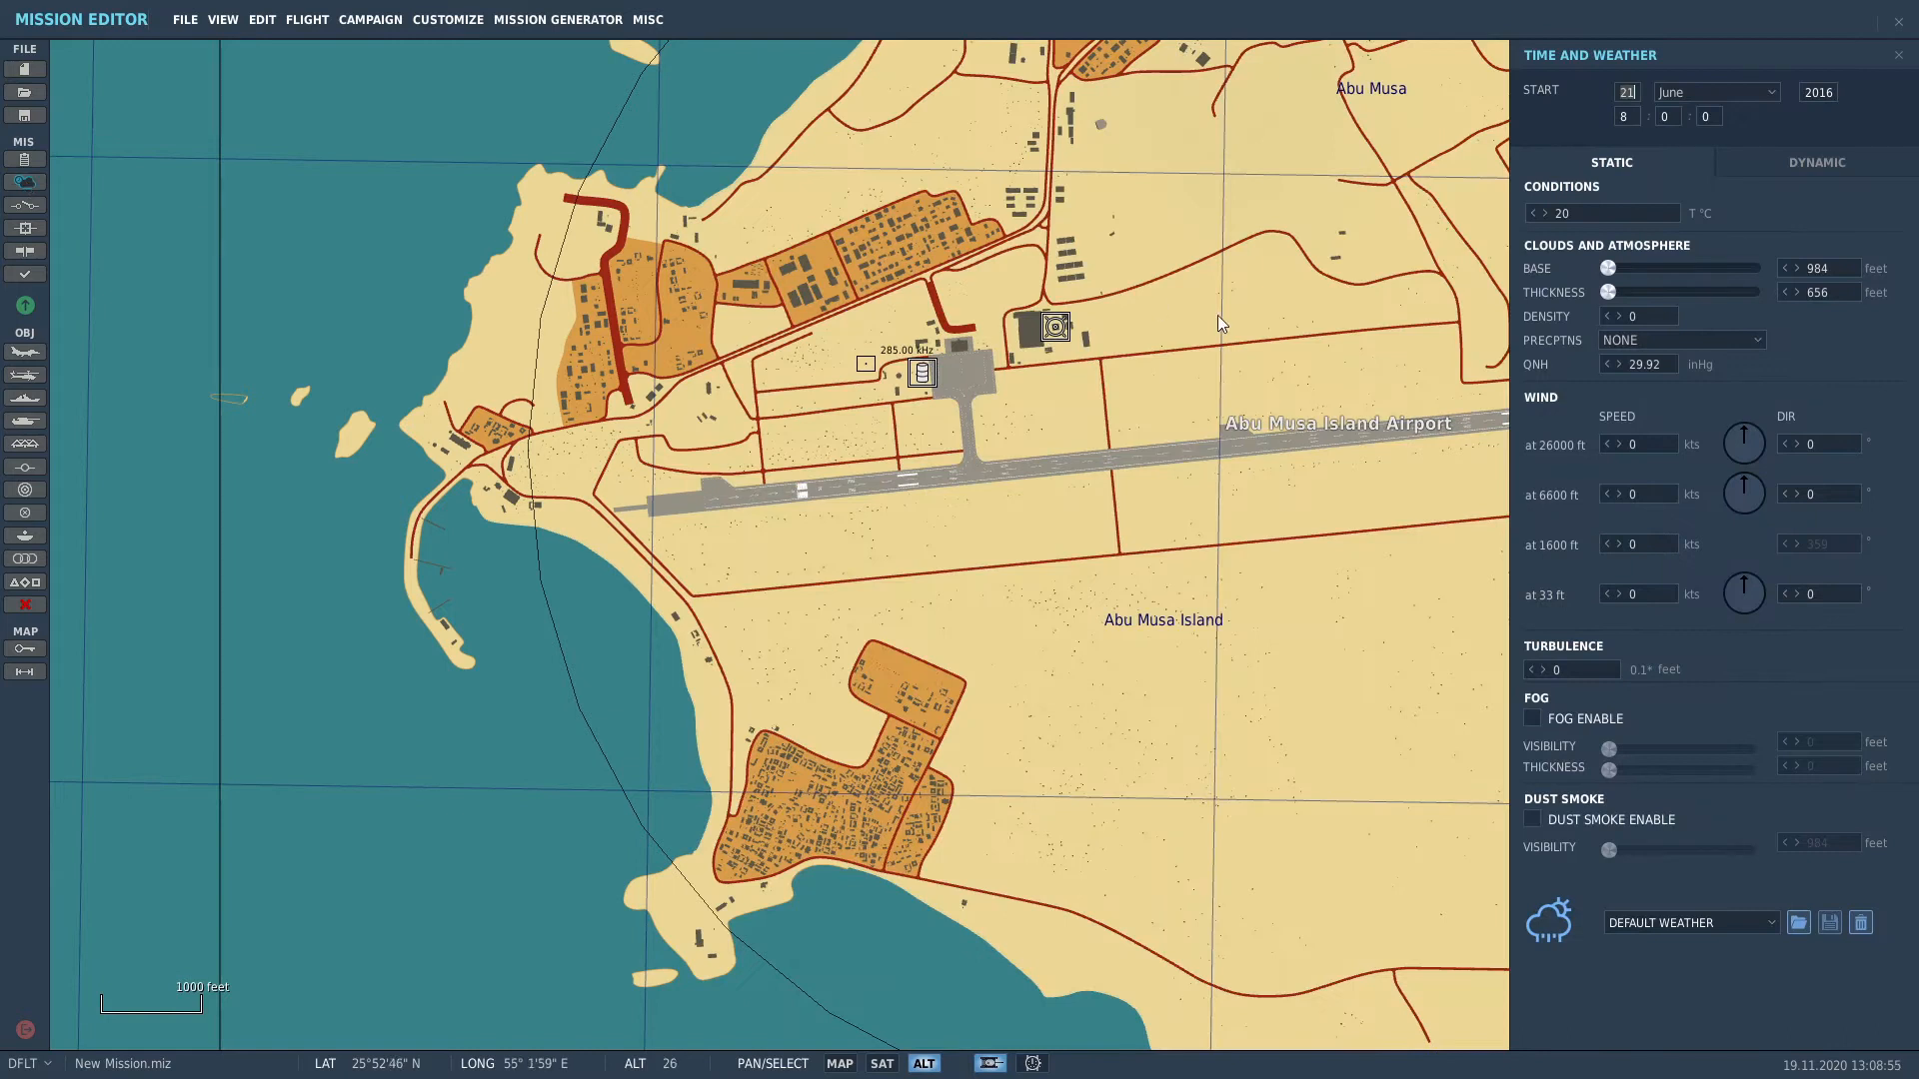
Step: Set the mission start time to 05:15 on 21 June 2016
{"action": "scroll", "coordinate": [850, 565], "scroll_direction": "down", "scroll_amount": 2}
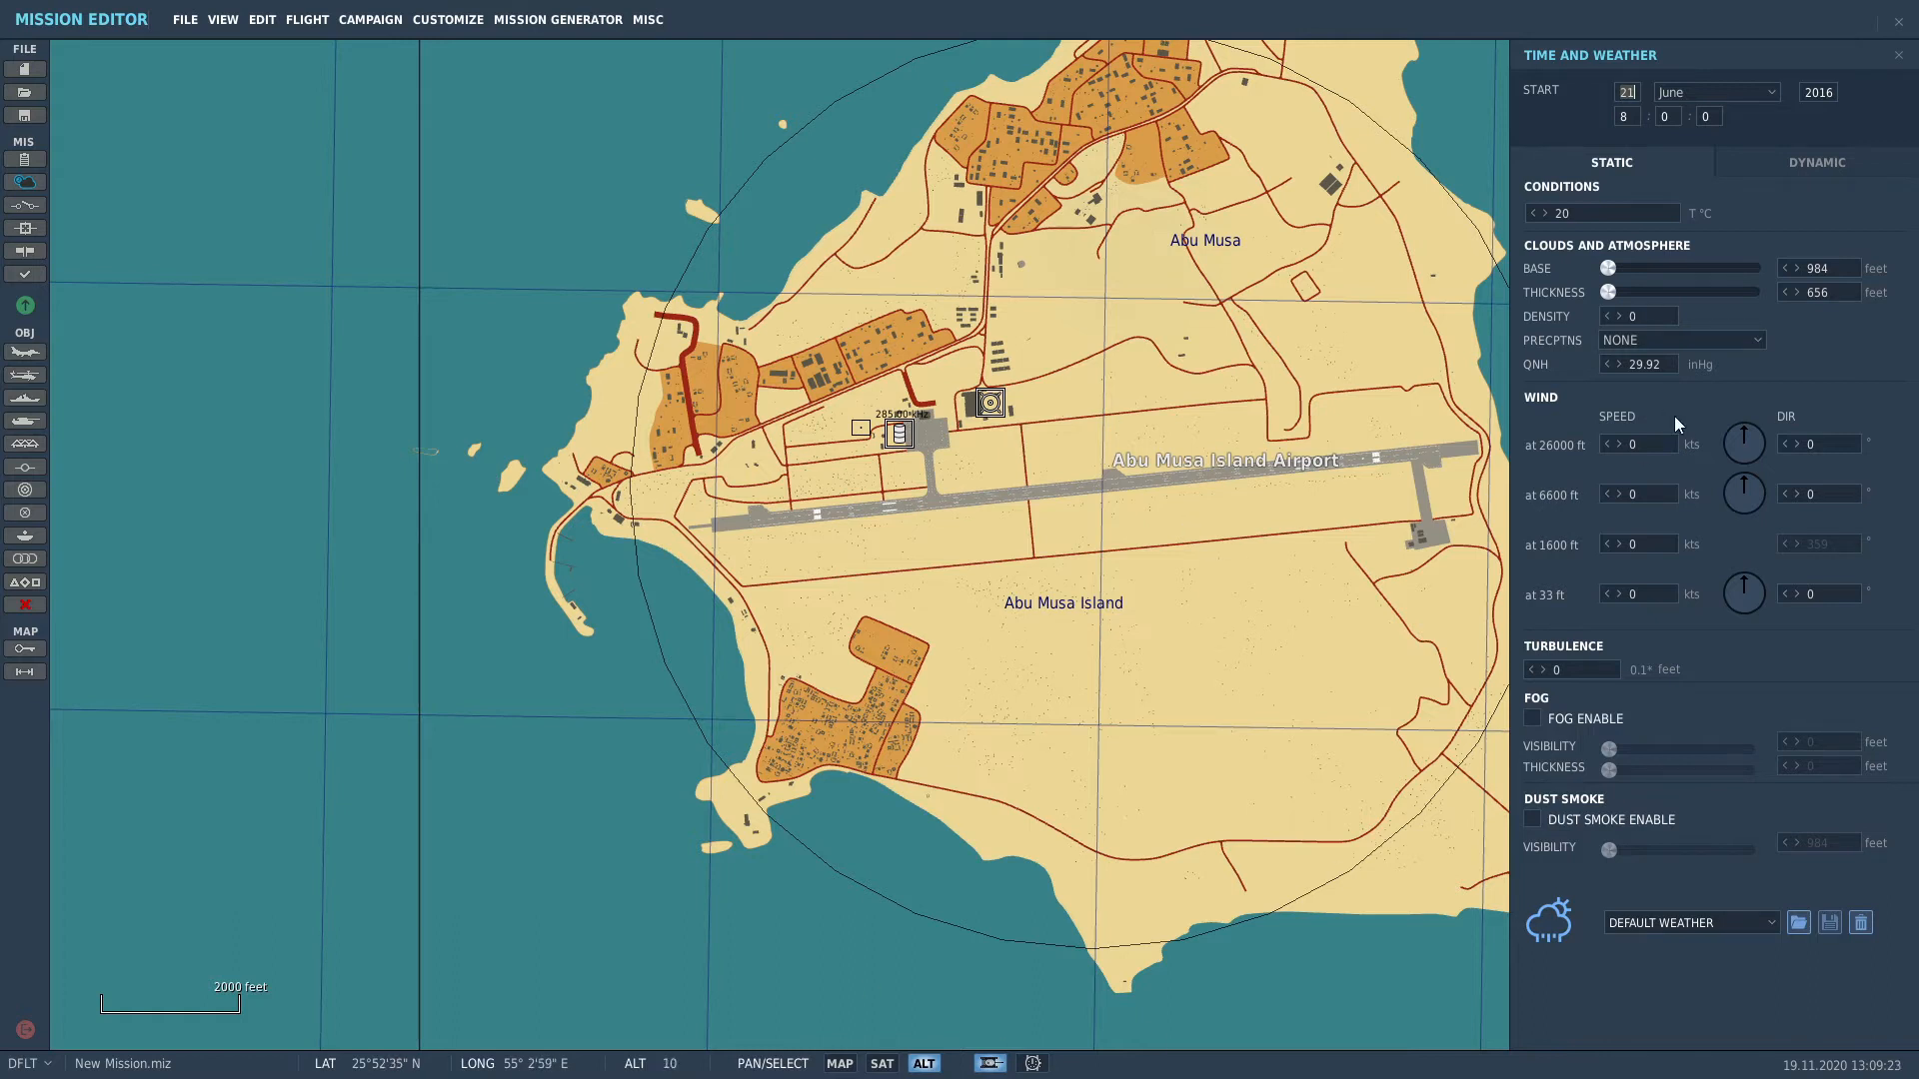
{"action": "left_click", "coordinate": [1633, 116]}
{"action": "type", "text": "5"}
Step: Set winds at 33 ft (63°), 6600 ft and 26000 ft (252°), and enable dust smoke
{"action": "left_click", "coordinate": [1765, 587]}
{"action": "left_click", "coordinate": [1608, 597]}
{"action": "left_click", "coordinate": [1733, 490]}
{"action": "left_click", "coordinate": [1731, 455]}
{"action": "left_click", "coordinate": [1532, 819]}
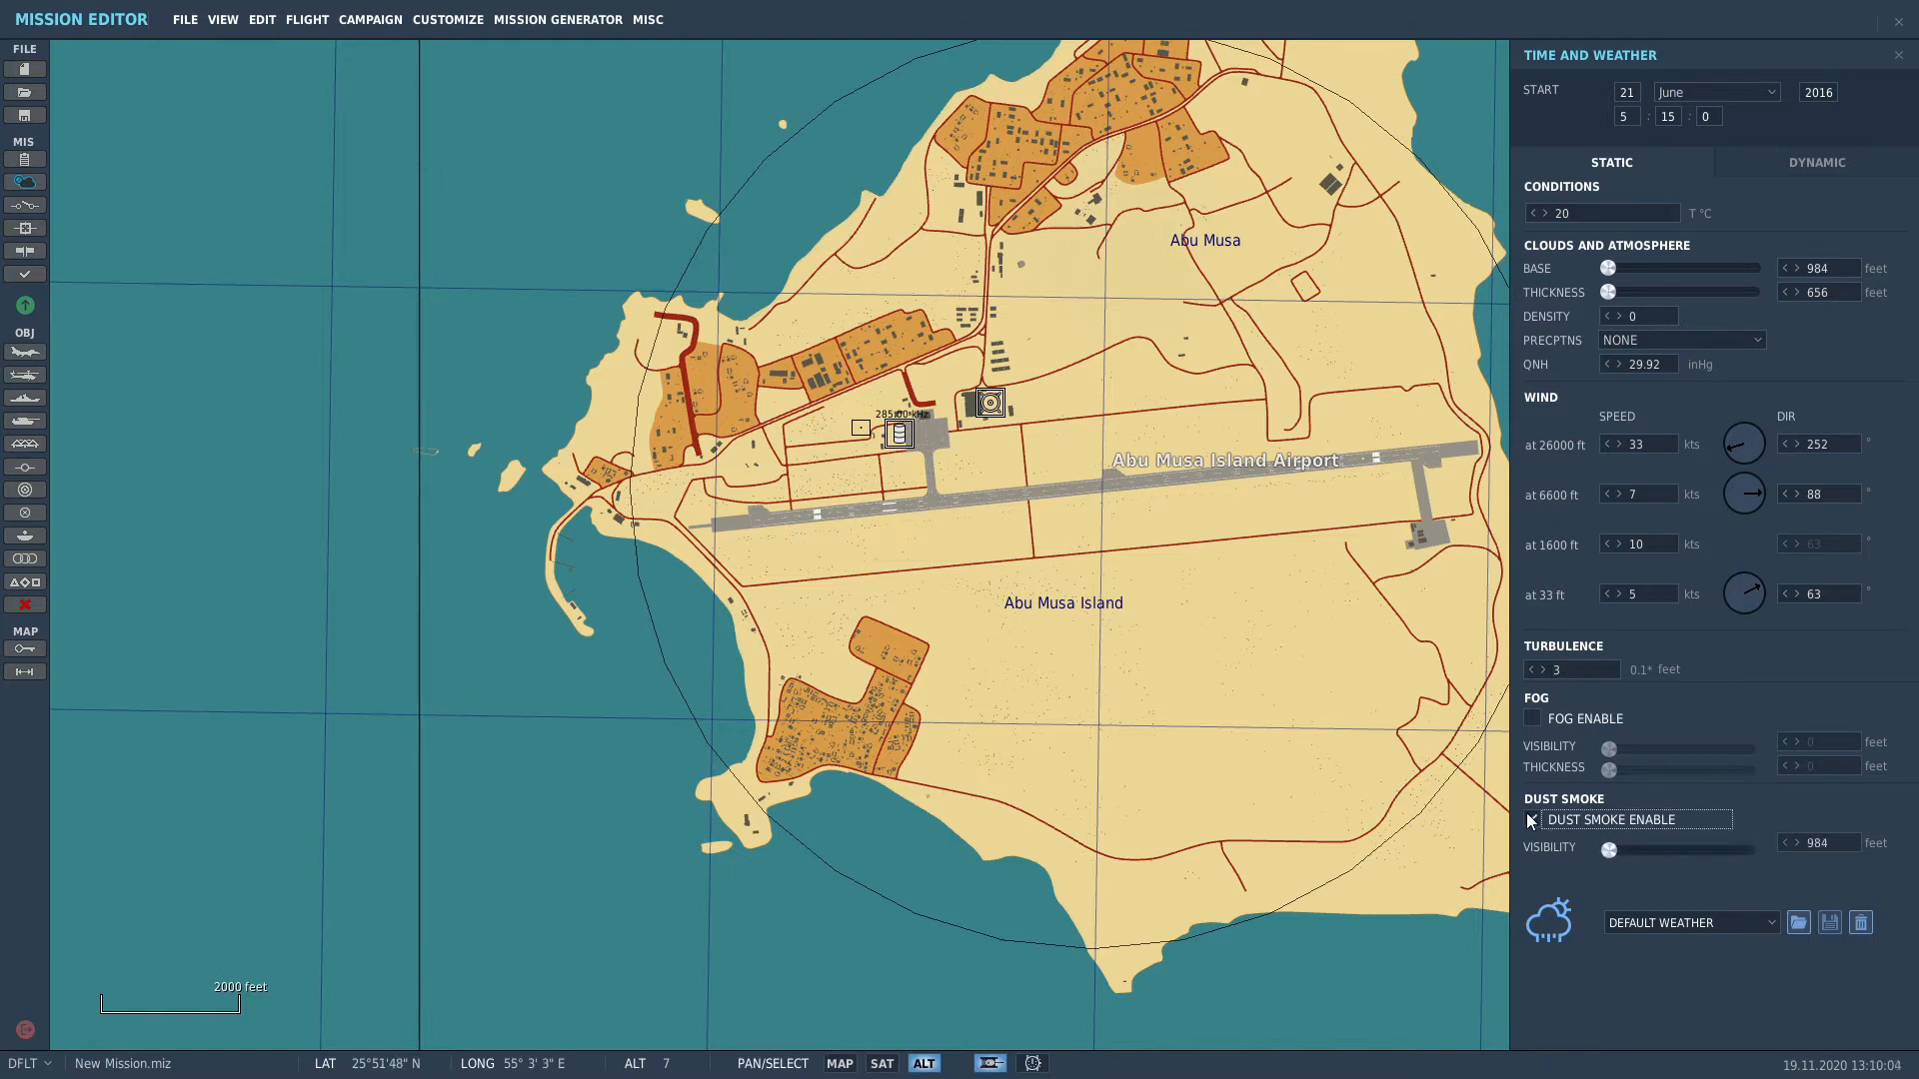
Step: Raise dust smoke visibility to 9843 ft, keeping the weather preset at DEFAULT WEATHER
{"action": "left_click_drag", "start_coordinate": [1609, 848], "coordinate": [1751, 867]}
{"action": "left_click", "coordinate": [1769, 923]}
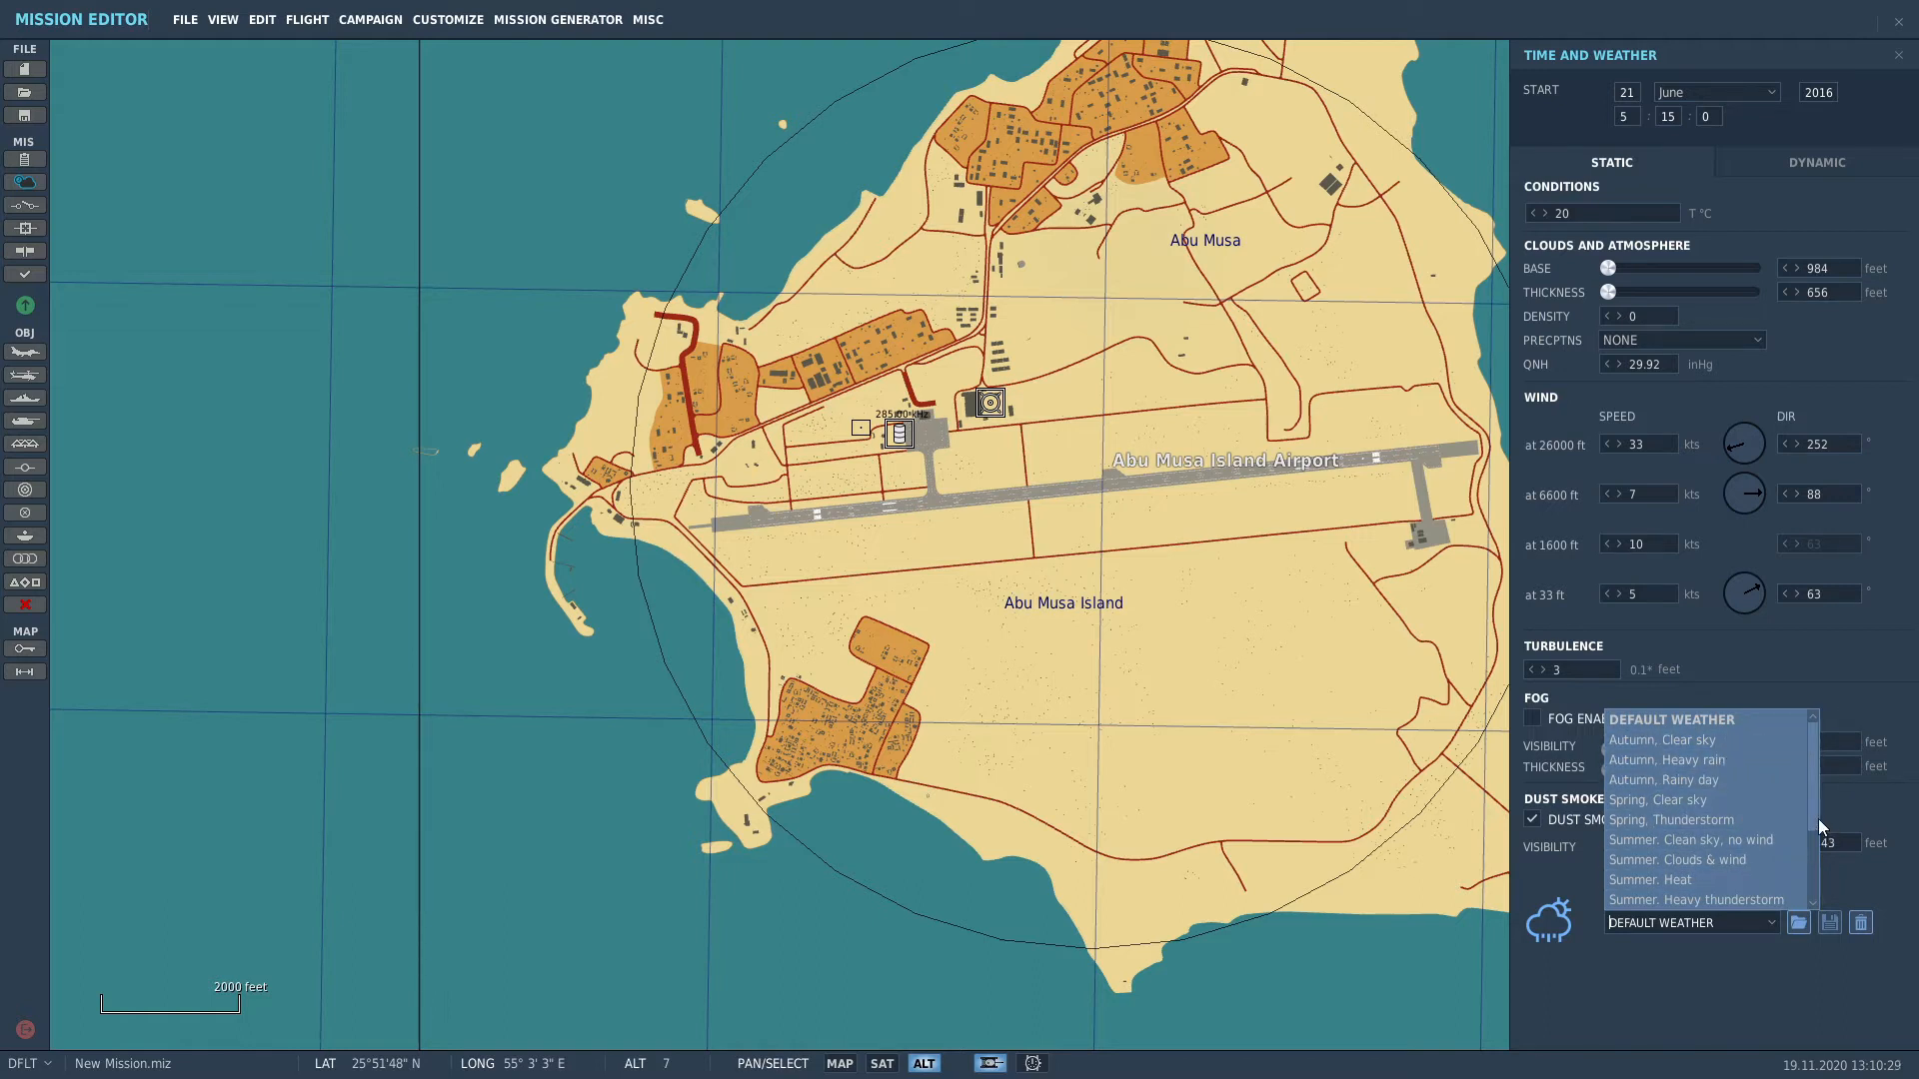
{"action": "left_click_drag", "start_coordinate": [1813, 783], "coordinate": [1813, 780]}
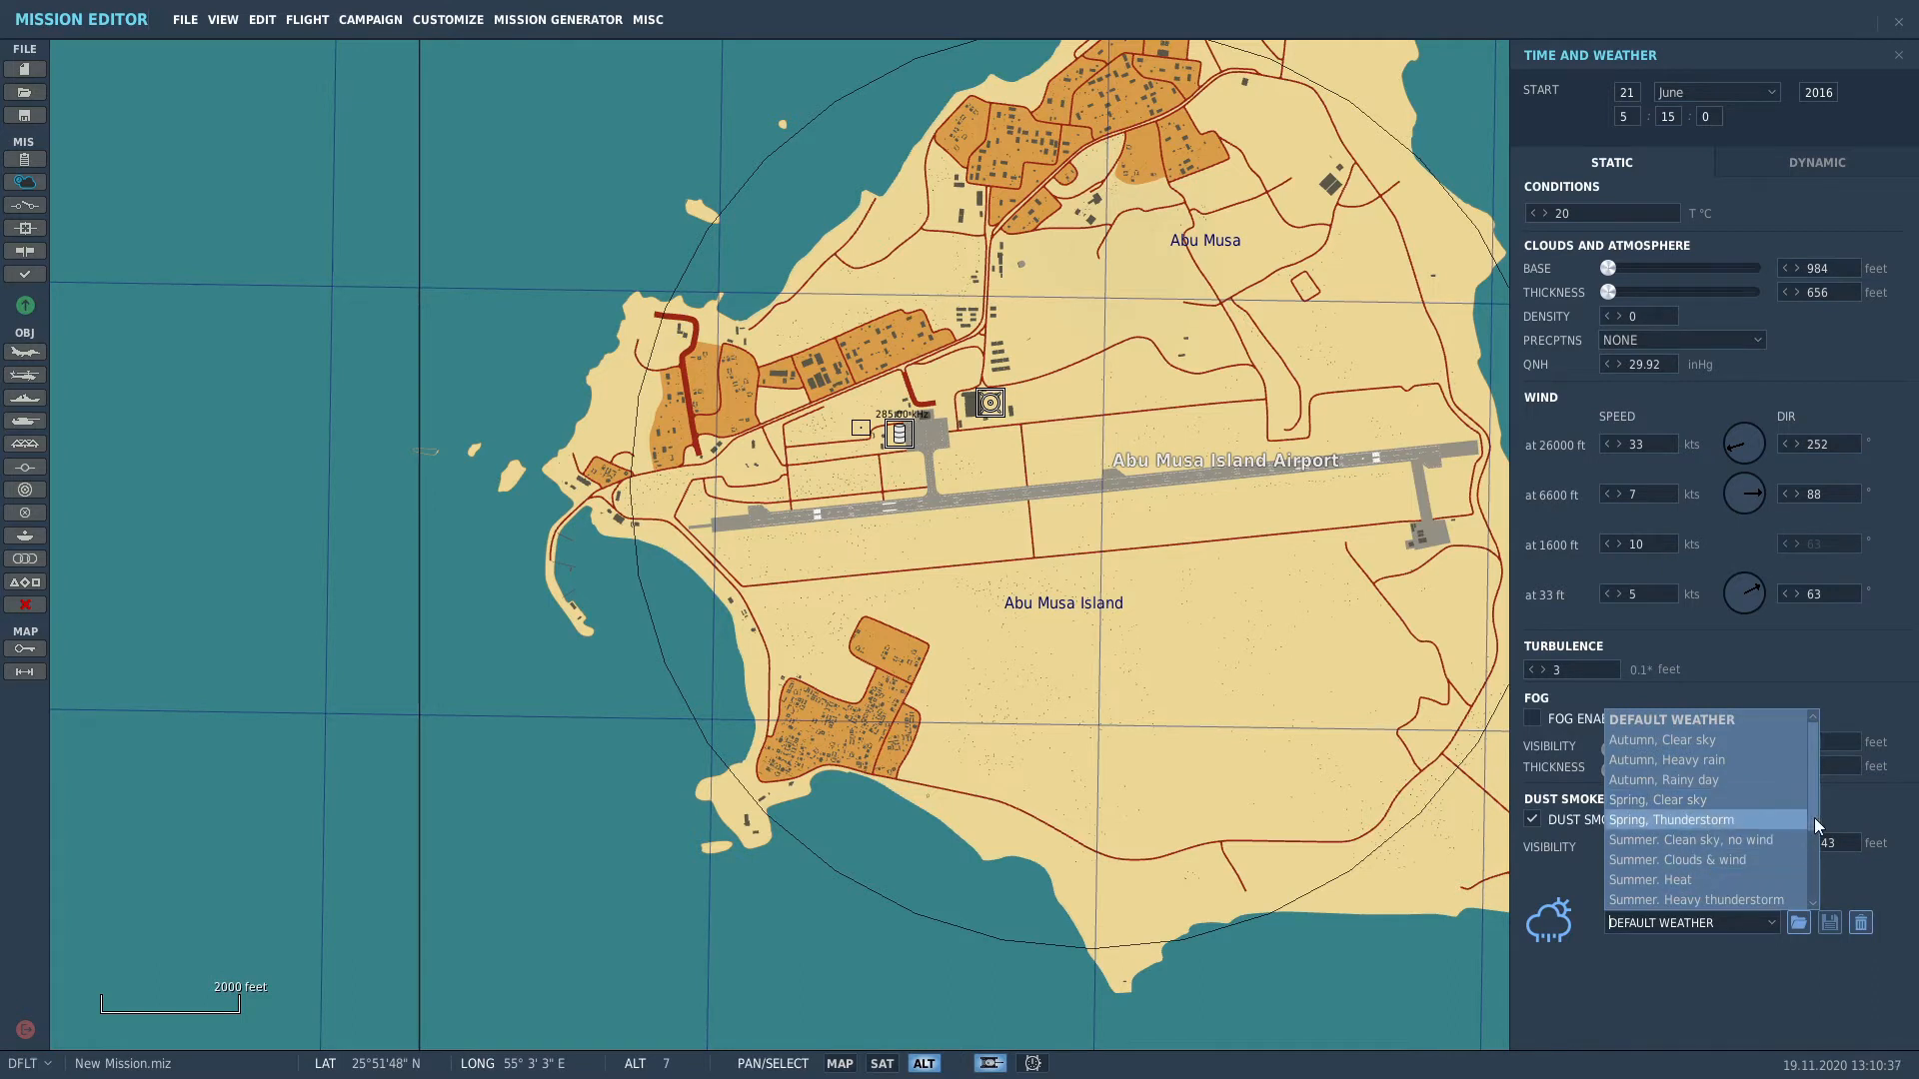
{"action": "left_click_drag", "start_coordinate": [1814, 812], "coordinate": [1815, 881]}
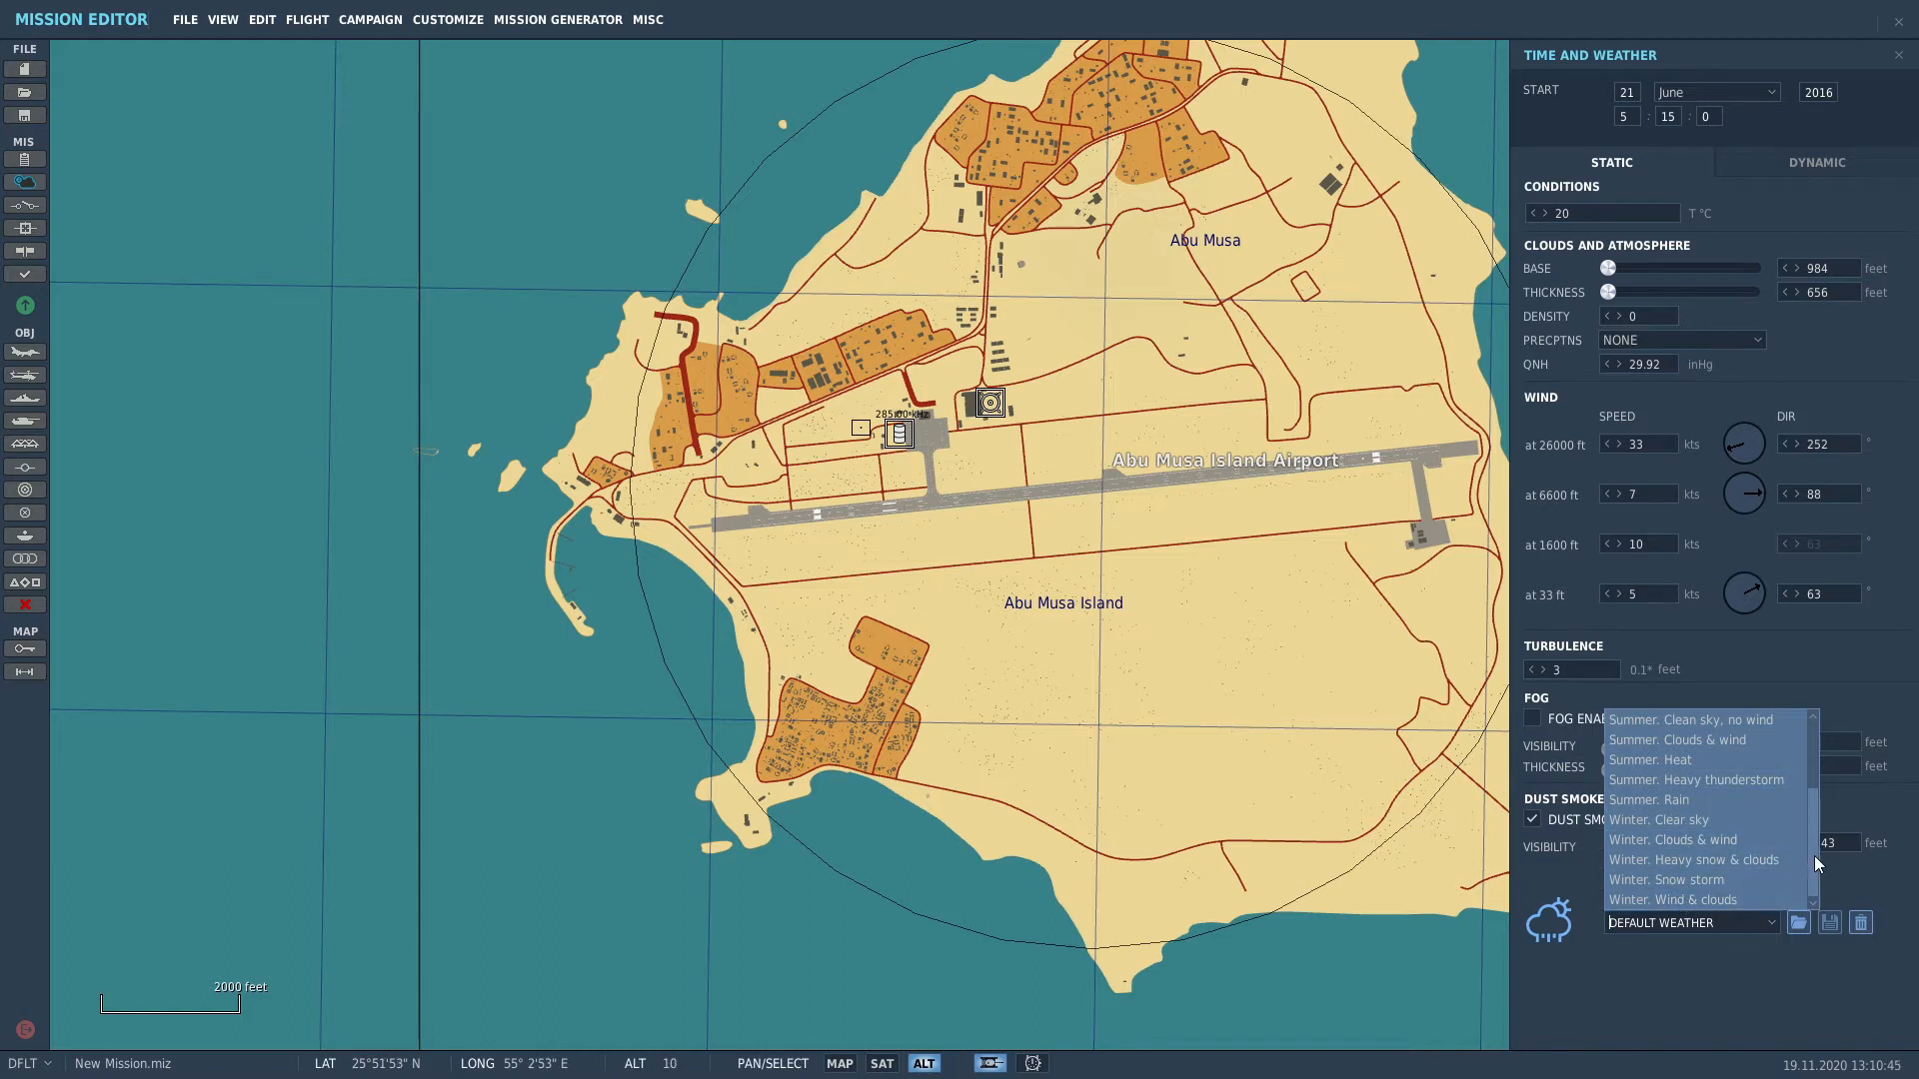
{"action": "left_click_drag", "start_coordinate": [1813, 856], "coordinate": [1821, 759]}
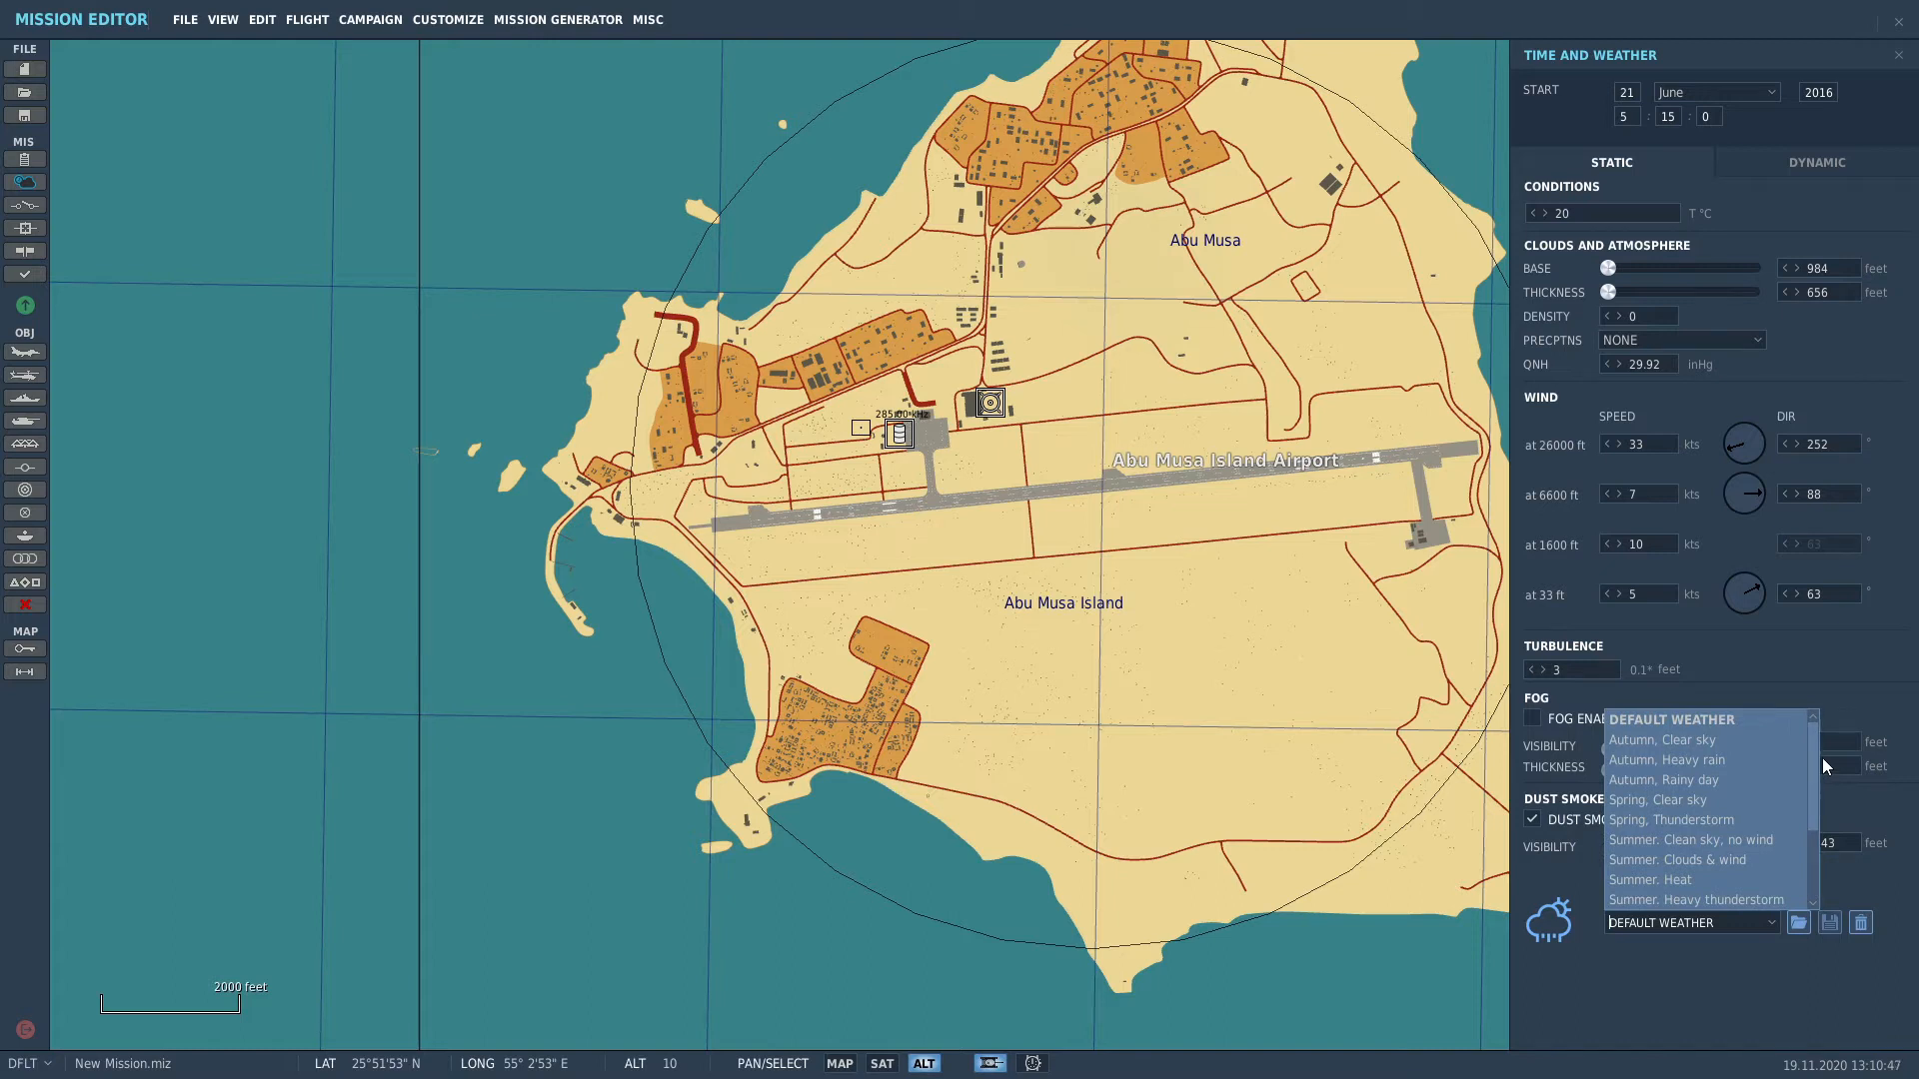
{"action": "left_click", "coordinate": [1610, 990]}
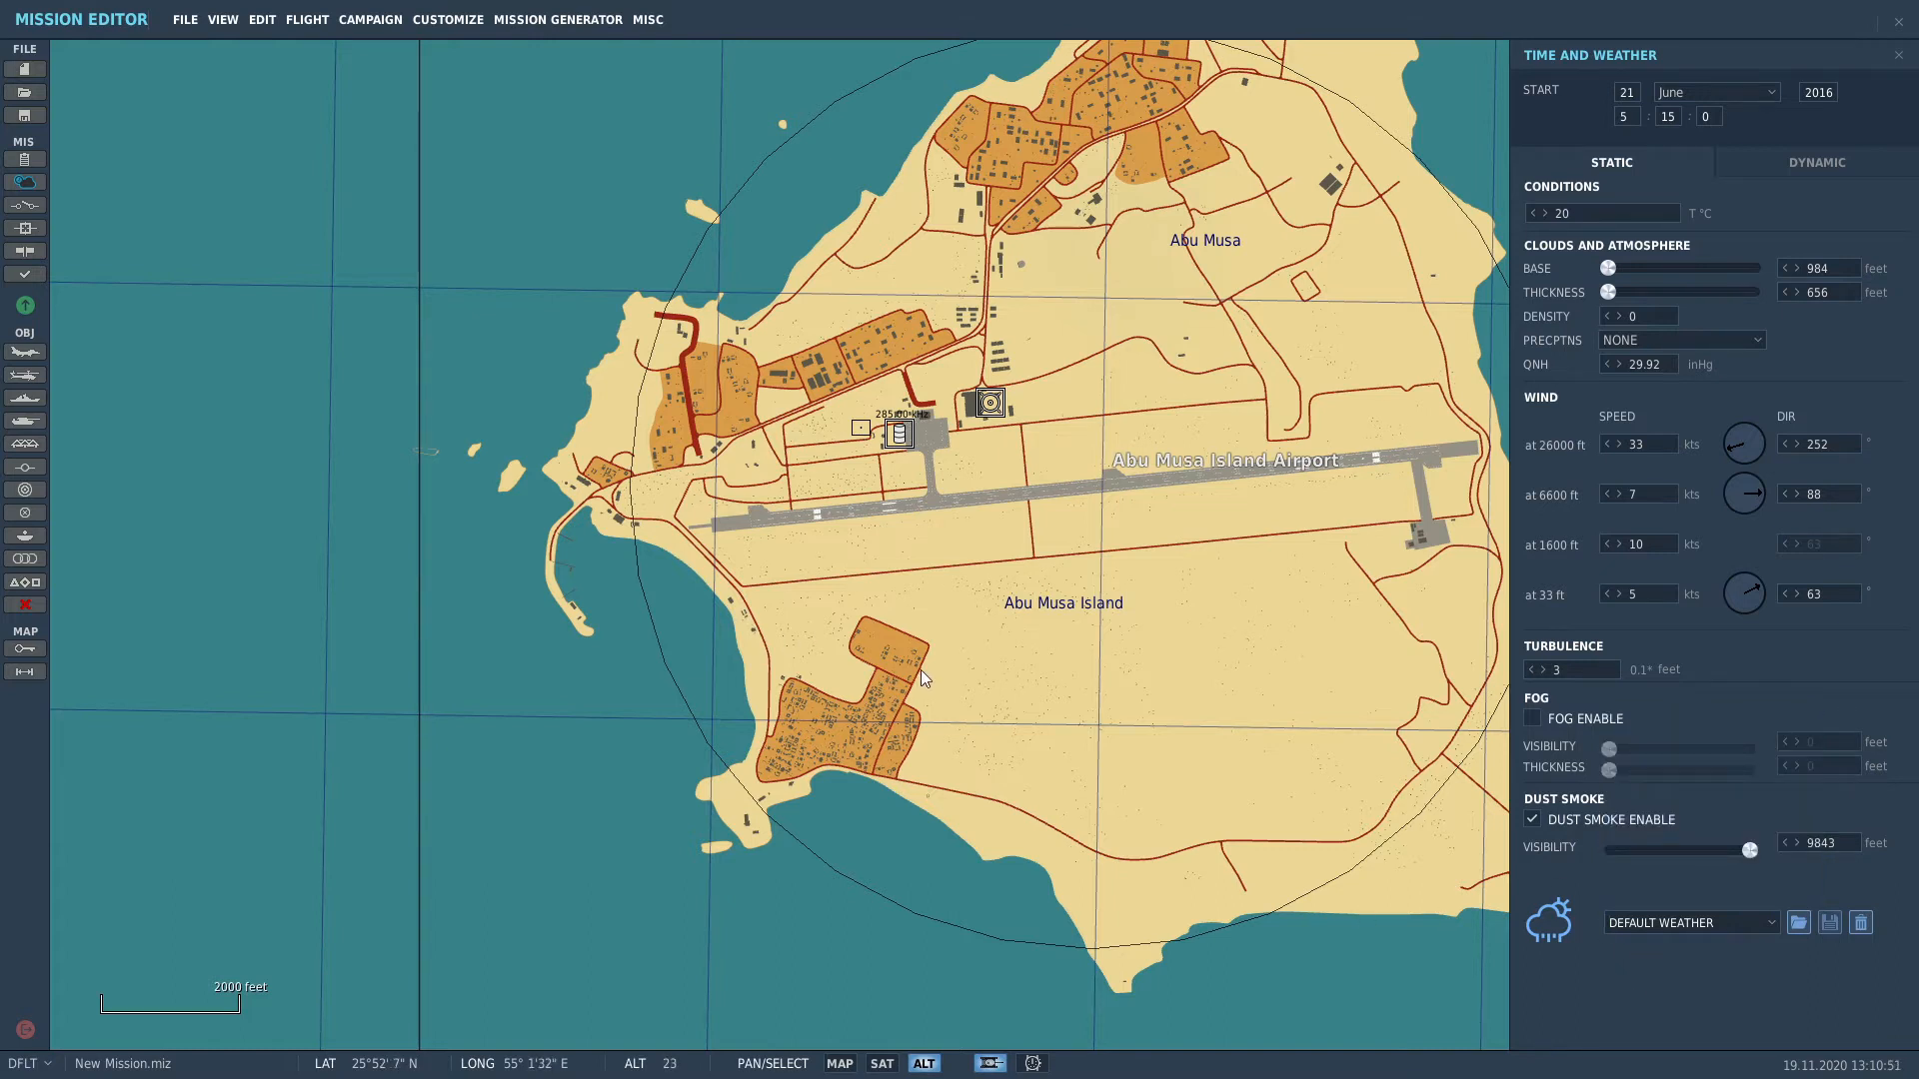
{"action": "scroll", "coordinate": [920, 669], "scroll_direction": "down", "scroll_amount": 8}
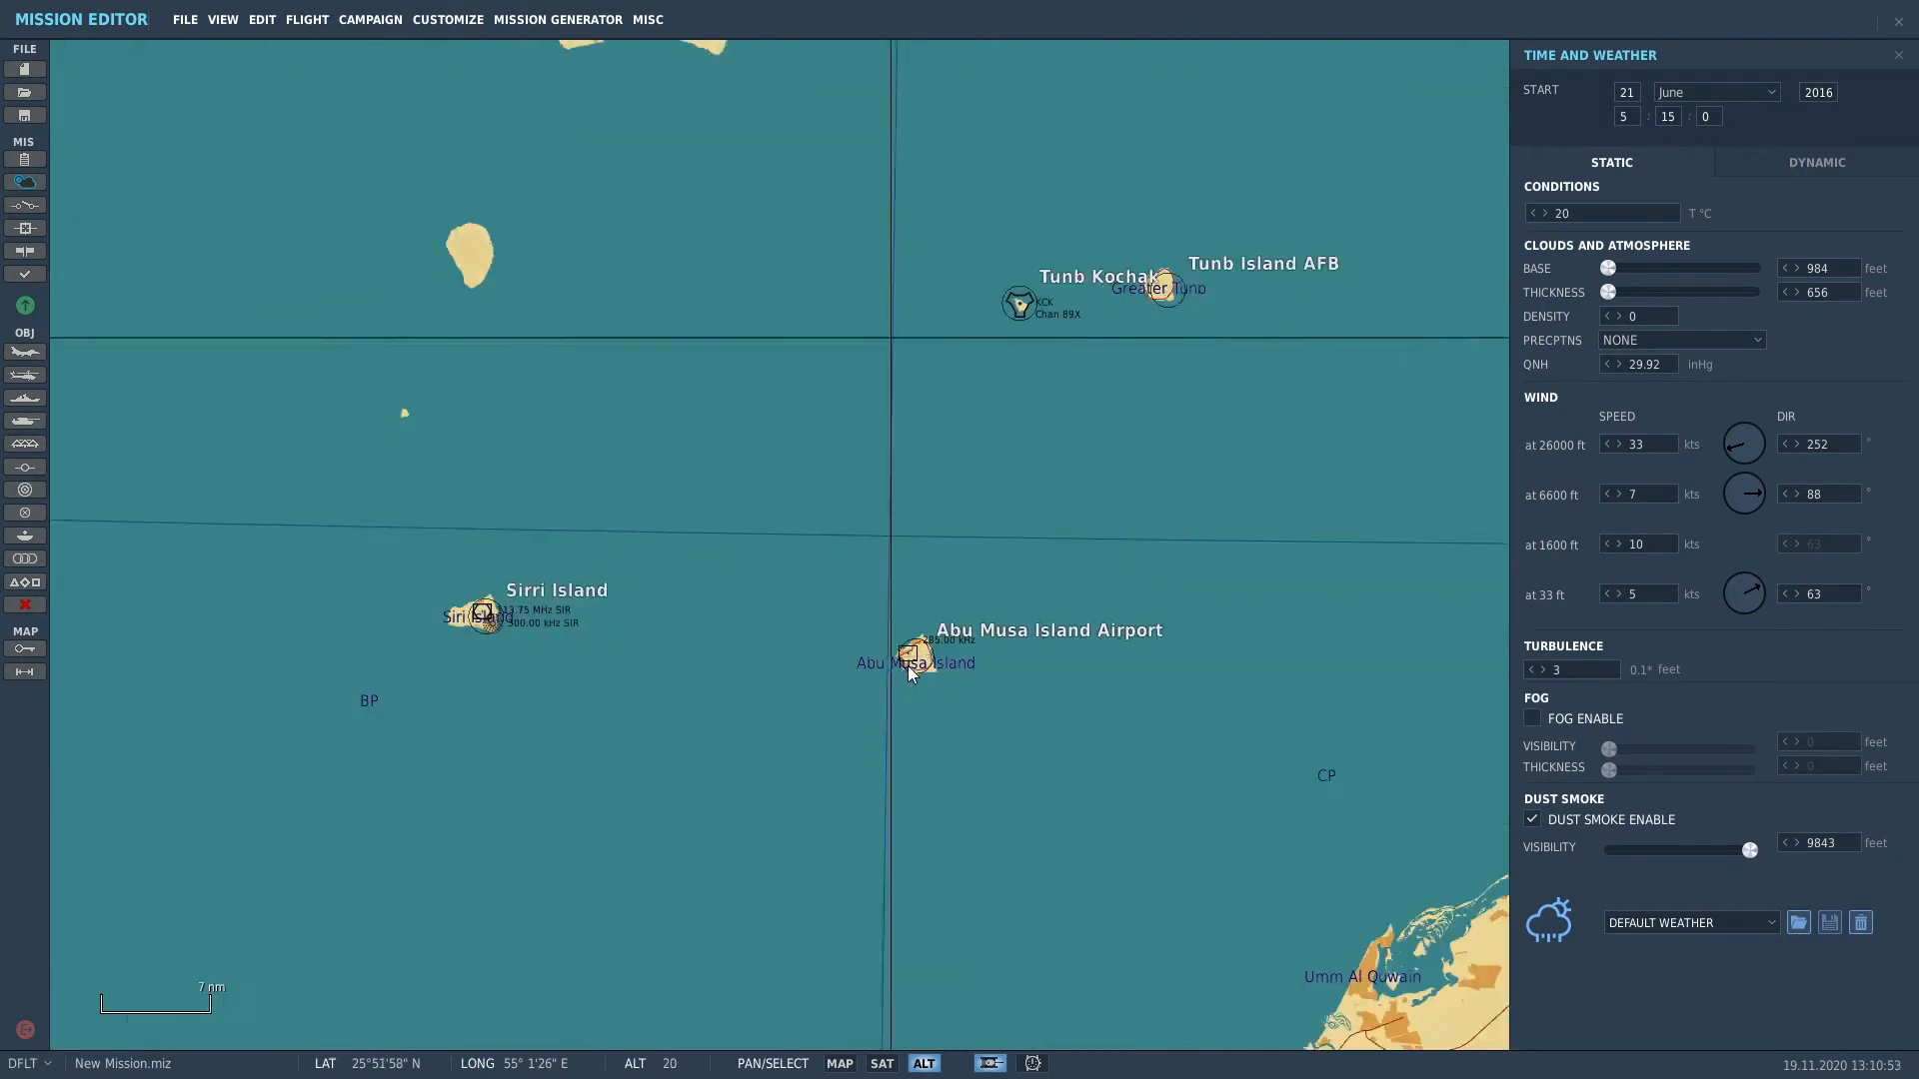
Step: Zoom out over the Gulf, then zoom back in on Abu Musa Island's western end
{"action": "scroll", "coordinate": [908, 666], "scroll_direction": "down", "scroll_amount": 5}
{"action": "left_click_drag", "start_coordinate": [938, 739], "coordinate": [936, 489]}
{"action": "scroll", "coordinate": [810, 385], "scroll_direction": "up", "scroll_amount": 4}
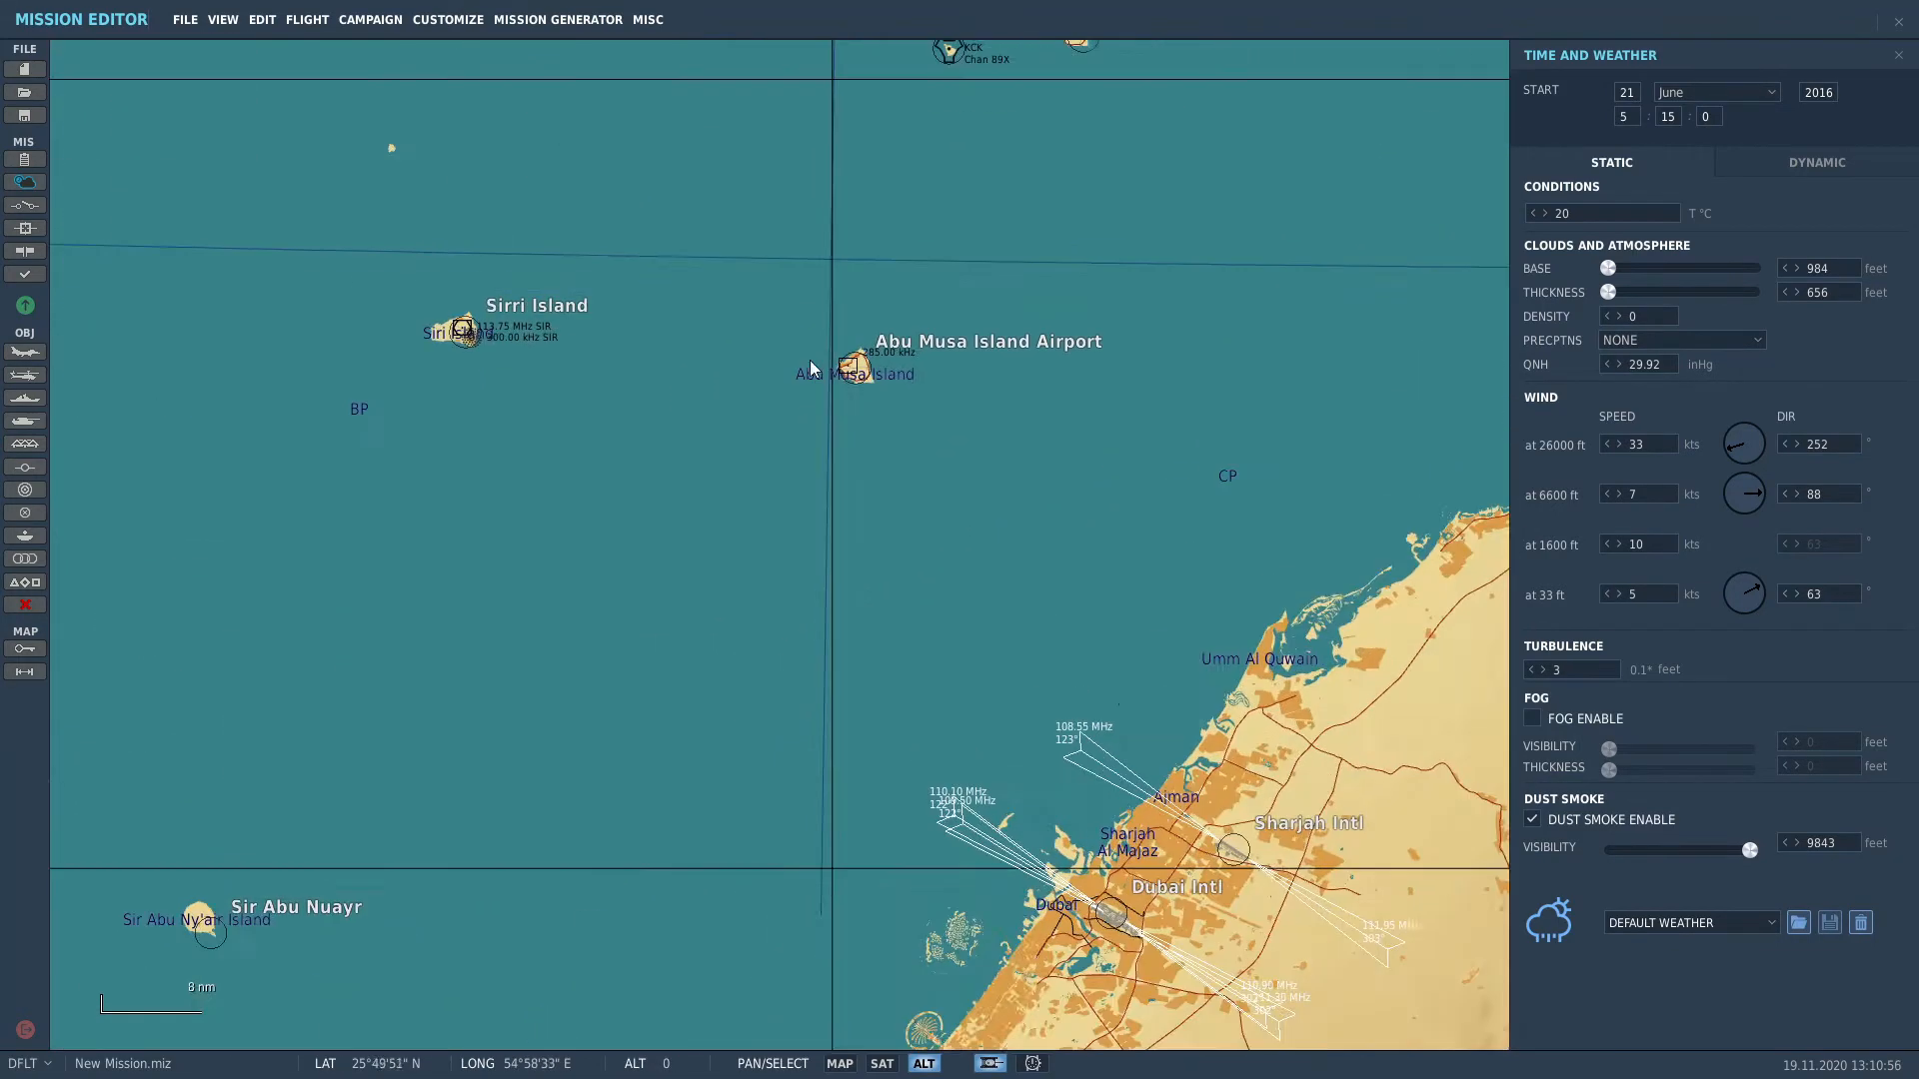
{"action": "scroll", "coordinate": [810, 370], "scroll_direction": "up", "scroll_amount": 8}
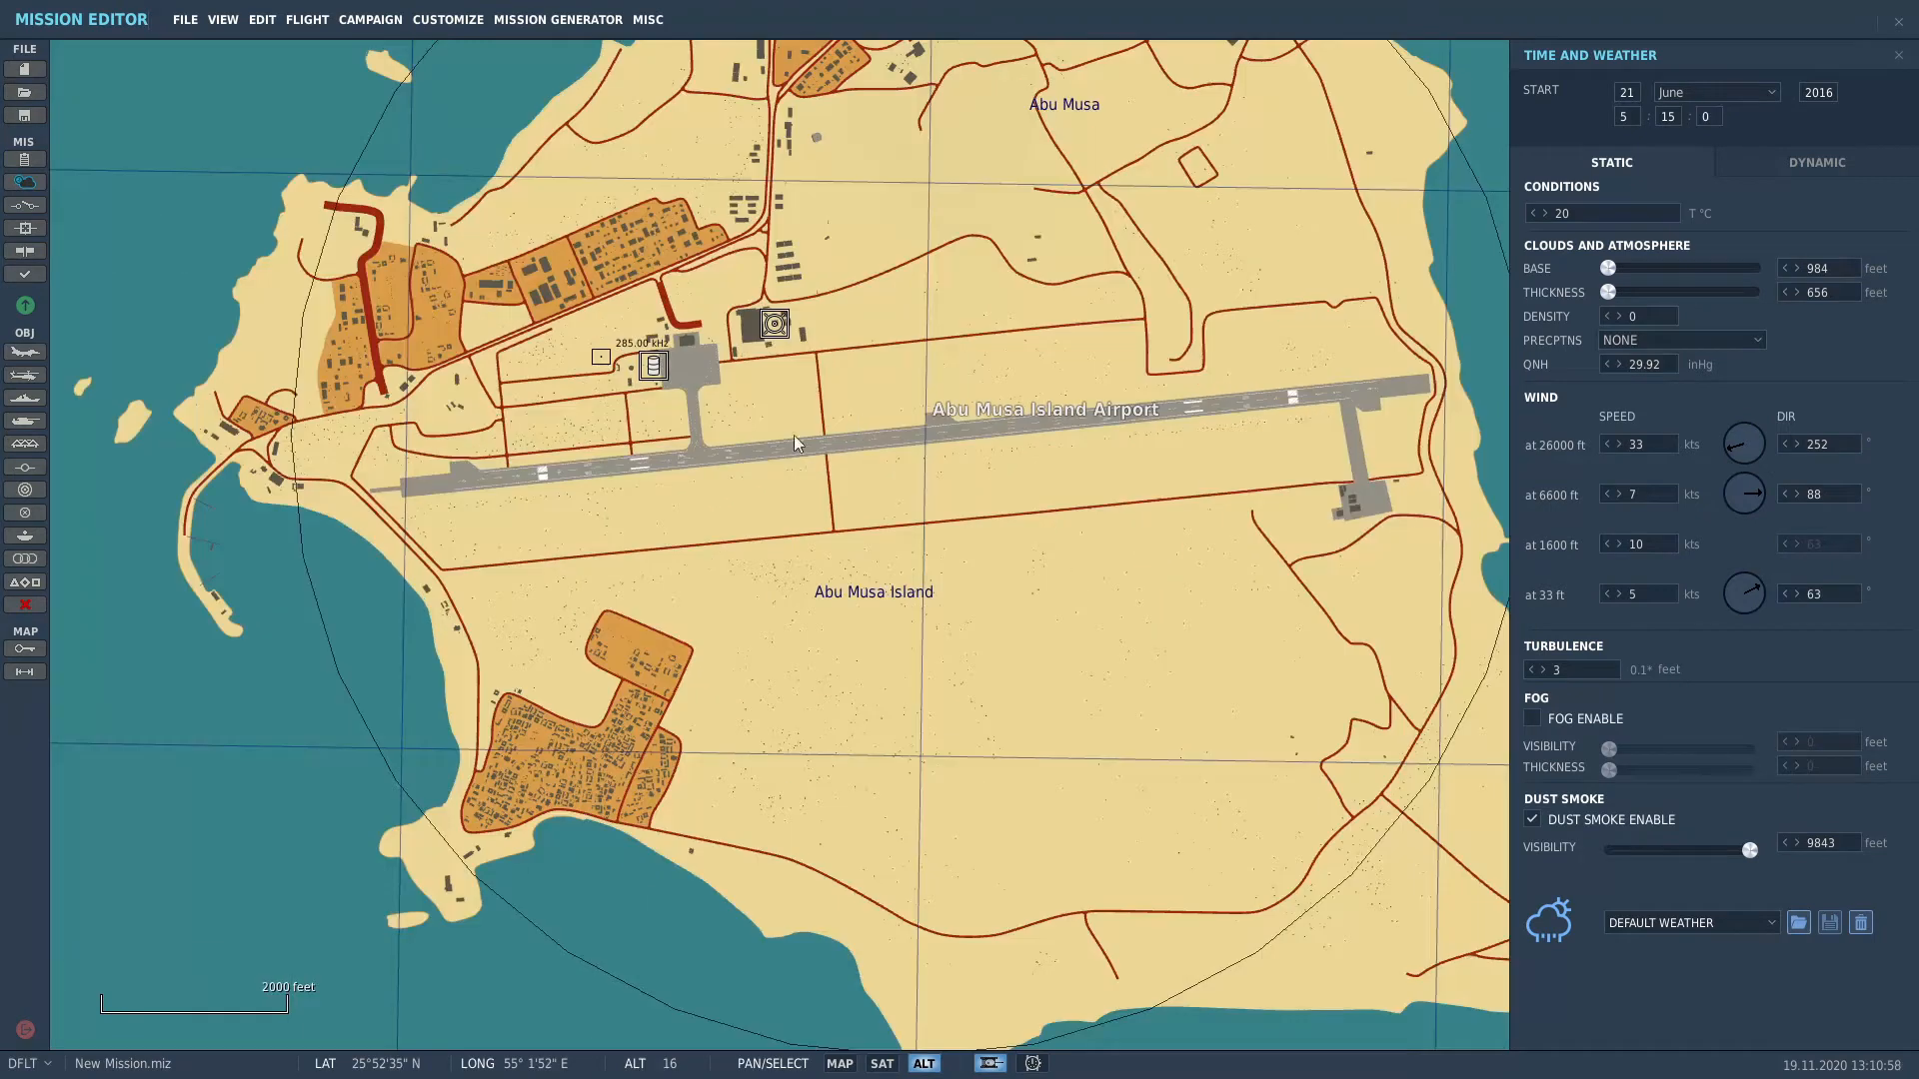
{"action": "left_click_drag", "start_coordinate": [687, 460], "coordinate": [1130, 444]}
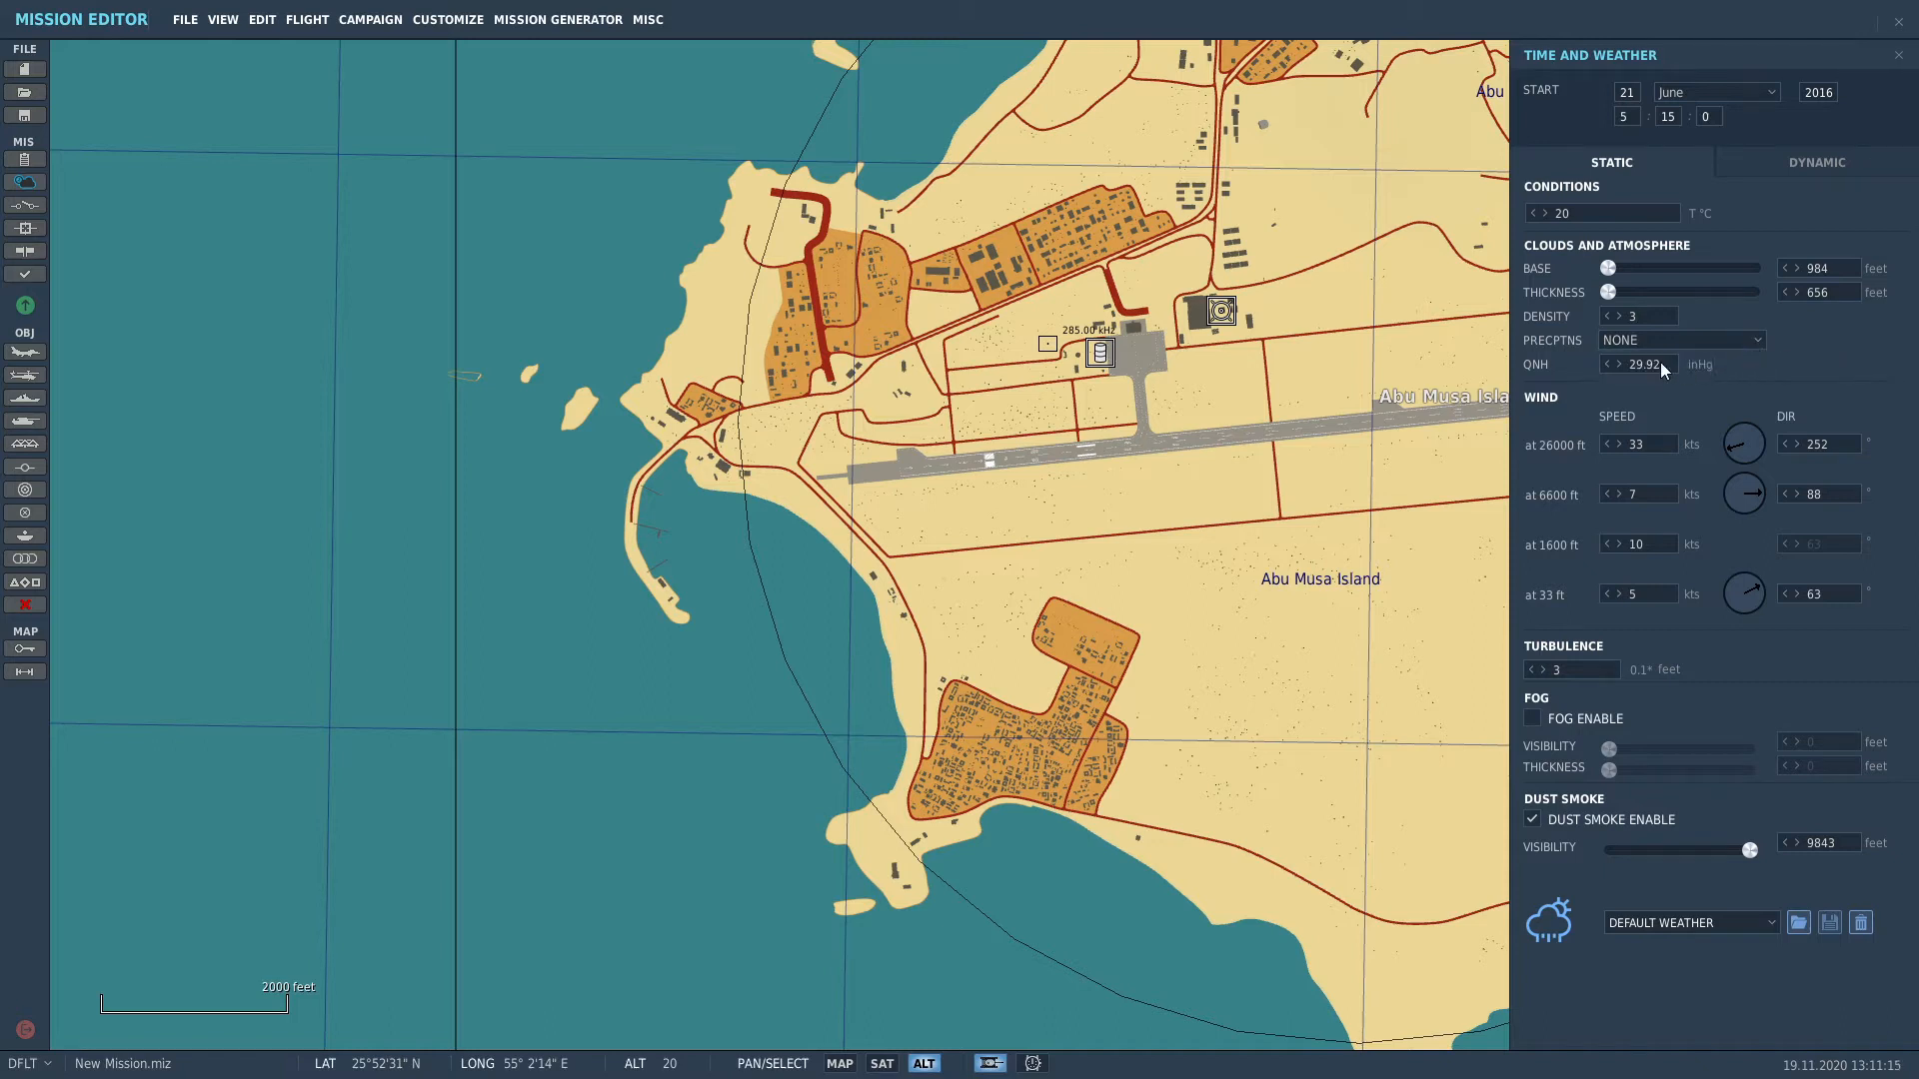
Step: Try a cloud base of 11811 ft, thickness 1509 ft and density 5, keeping precipitation at none
{"action": "left_click_drag", "start_coordinate": [1608, 268], "coordinate": [1768, 274]}
{"action": "left_click_drag", "start_coordinate": [1613, 292], "coordinate": [1633, 297]}
{"action": "left_click", "coordinate": [1639, 346]}
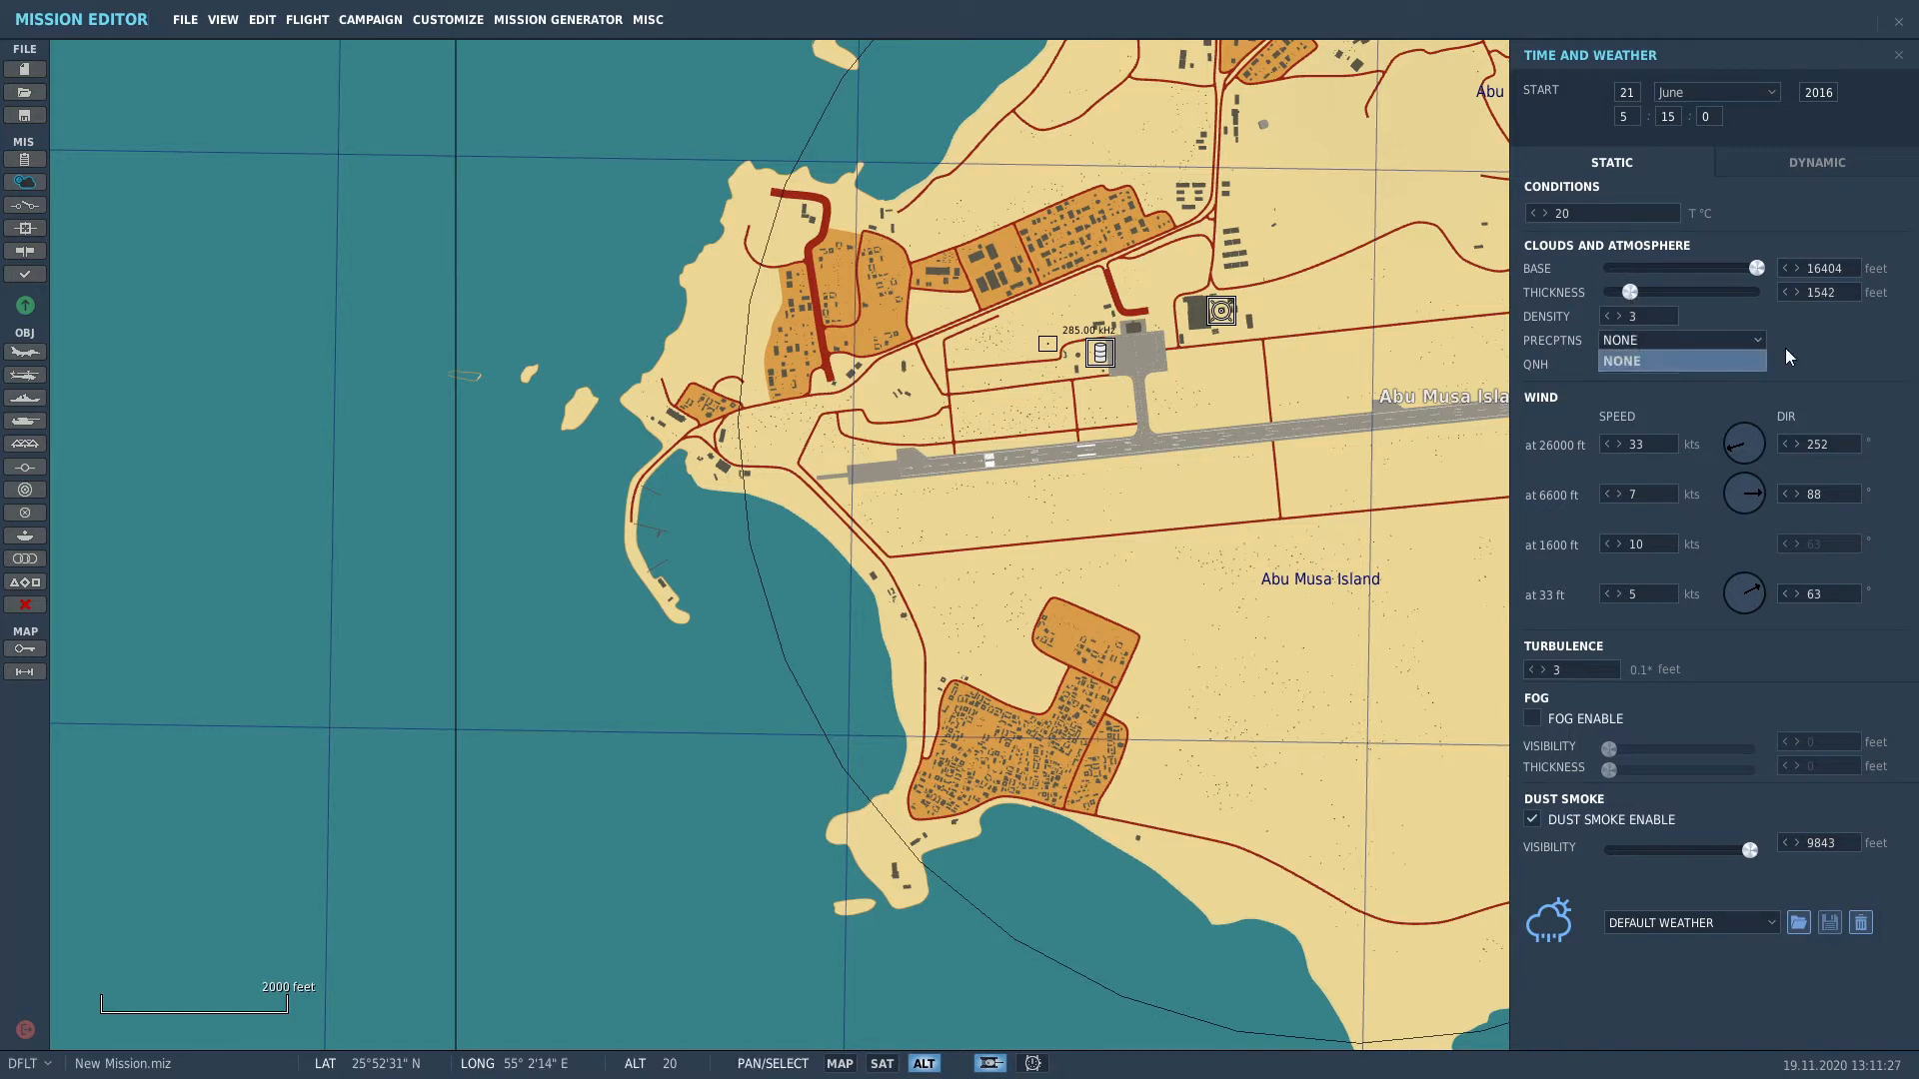
{"action": "left_click", "coordinate": [1830, 357]}
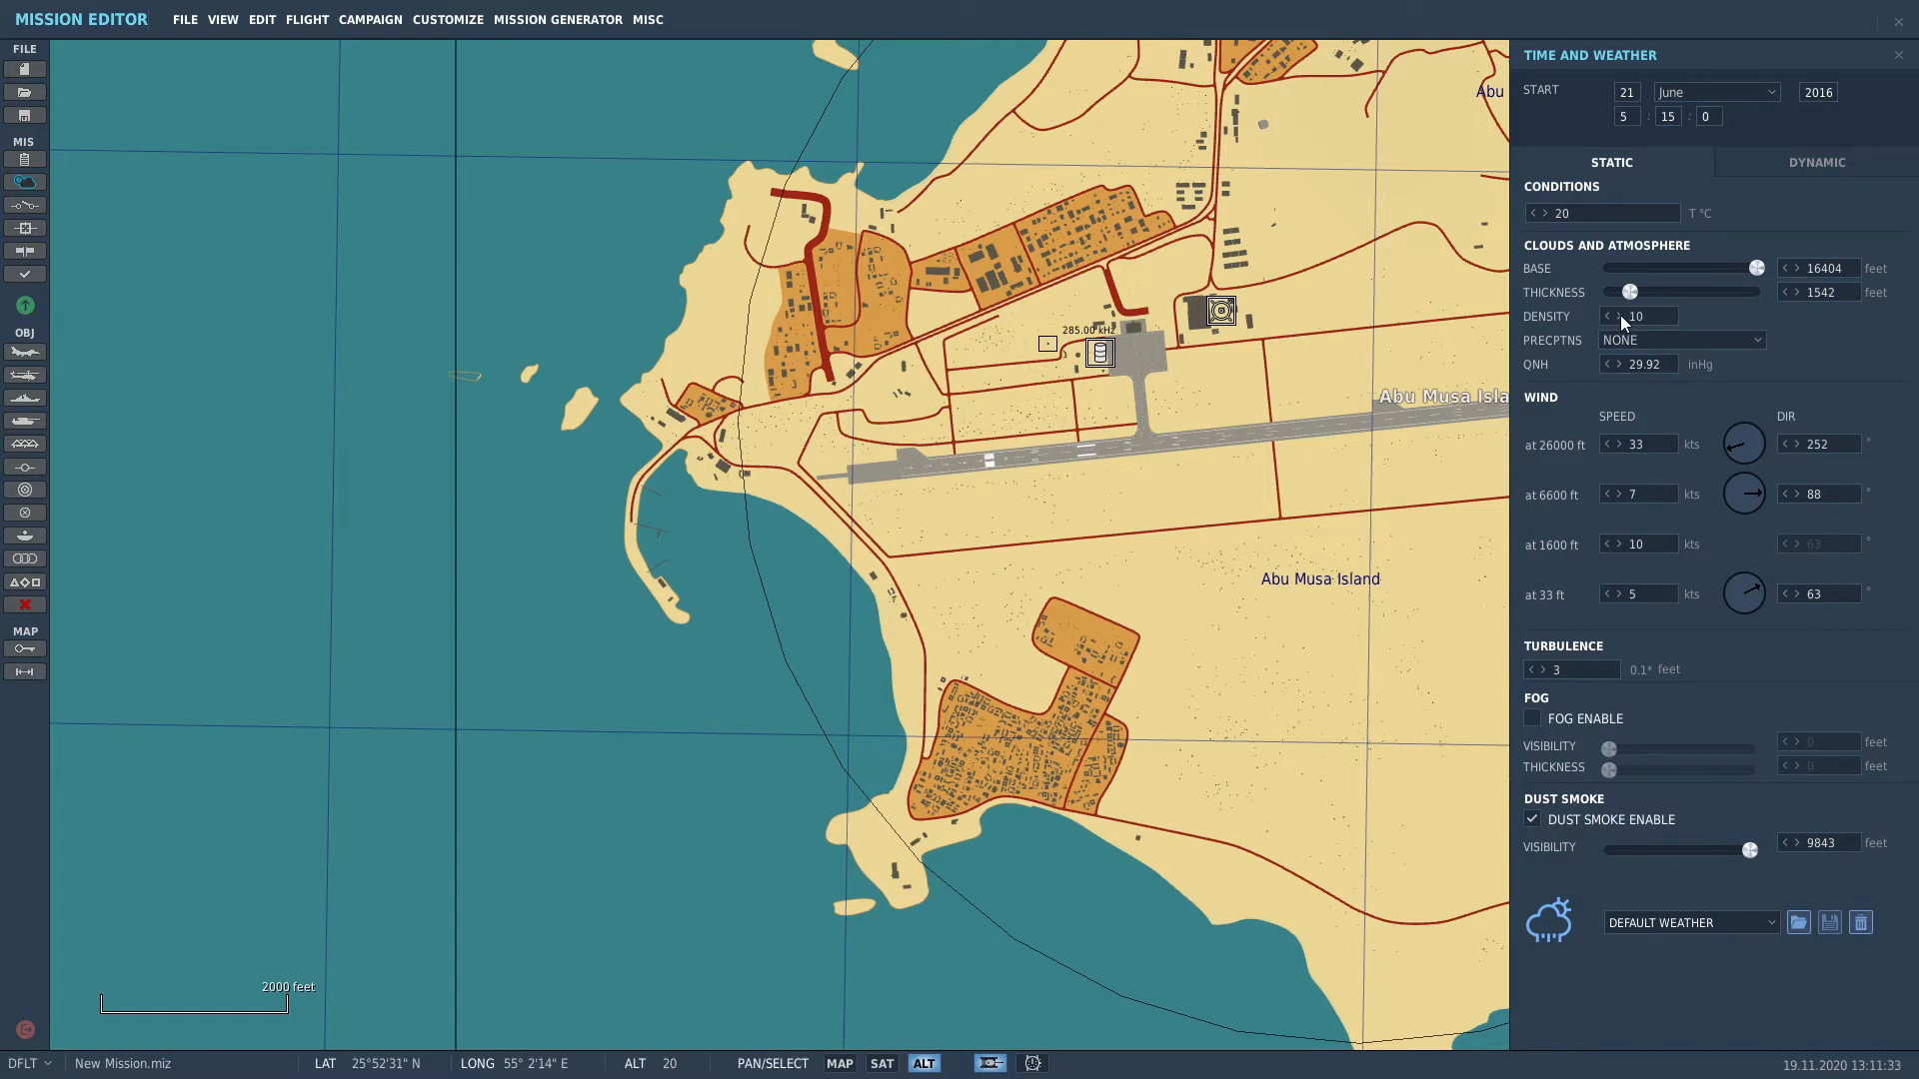
{"action": "left_click", "coordinate": [1639, 336]}
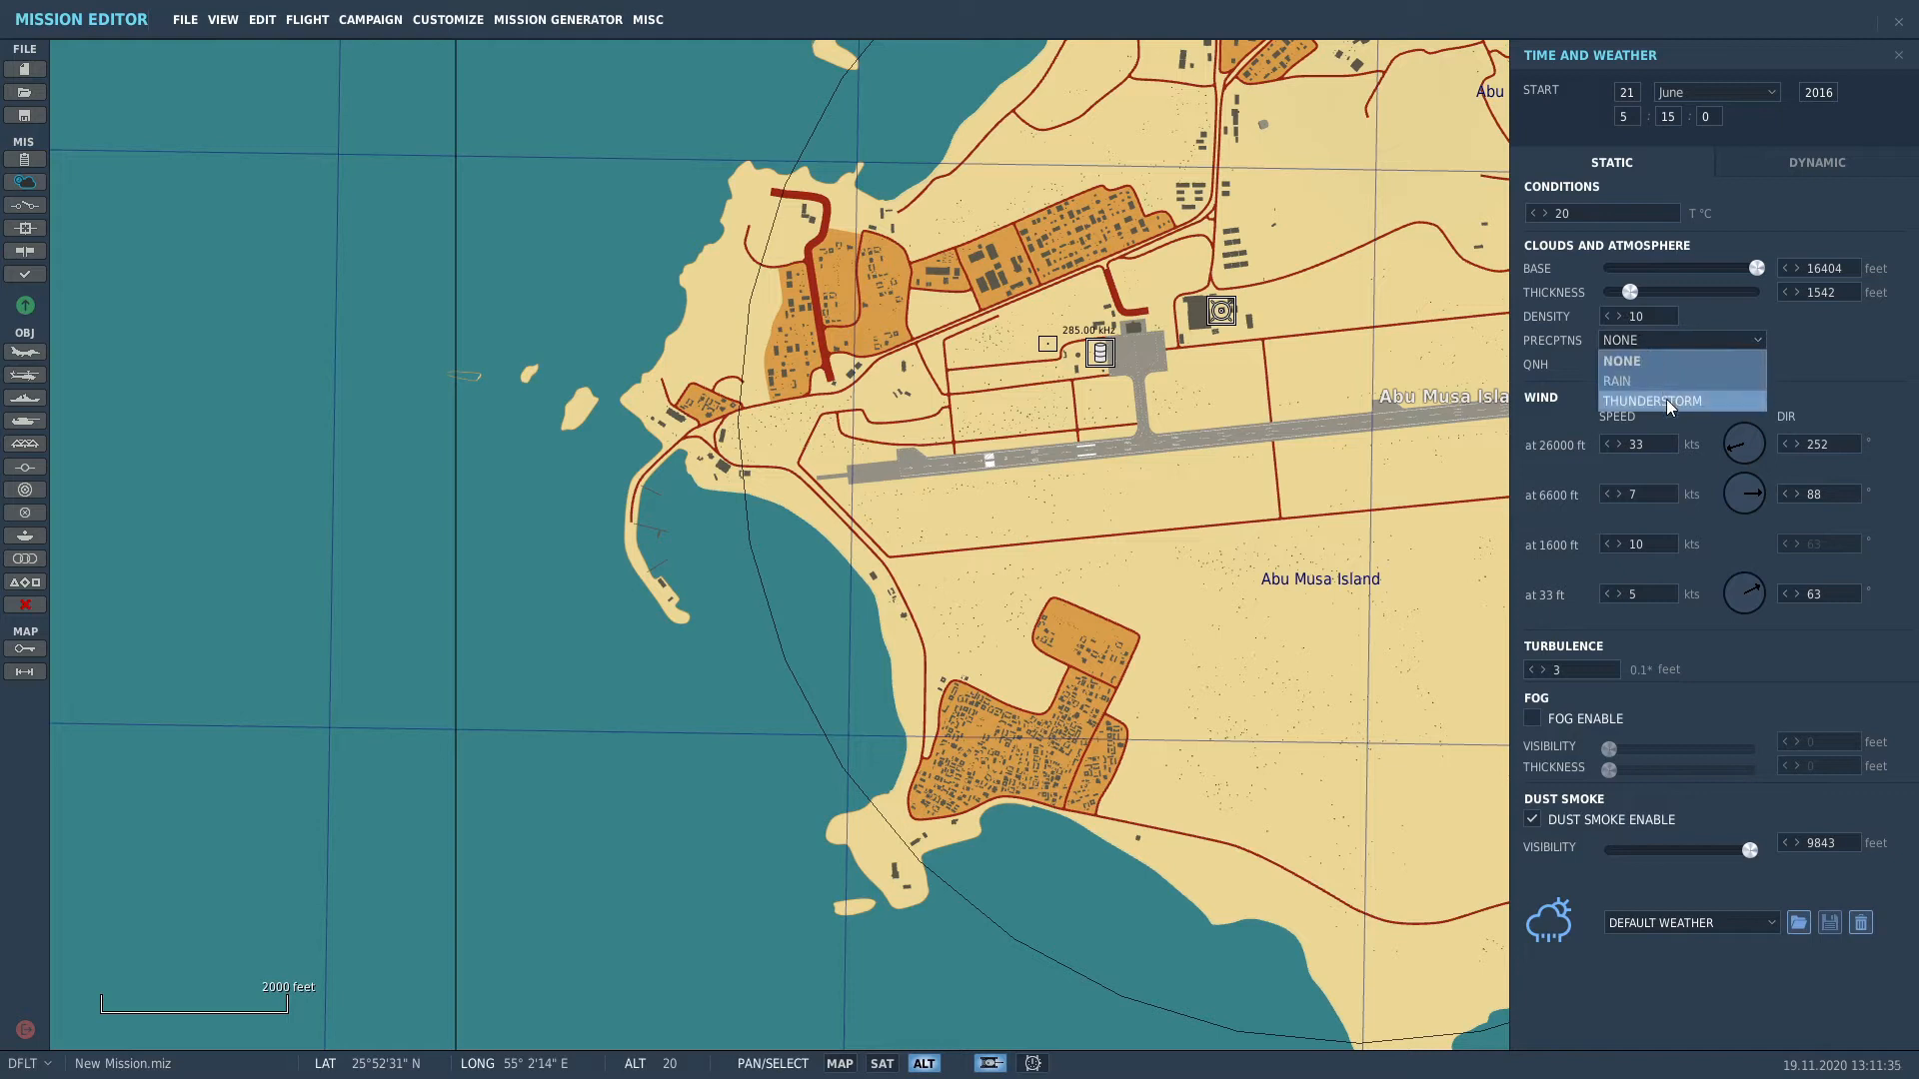
{"action": "left_click", "coordinate": [1651, 330]}
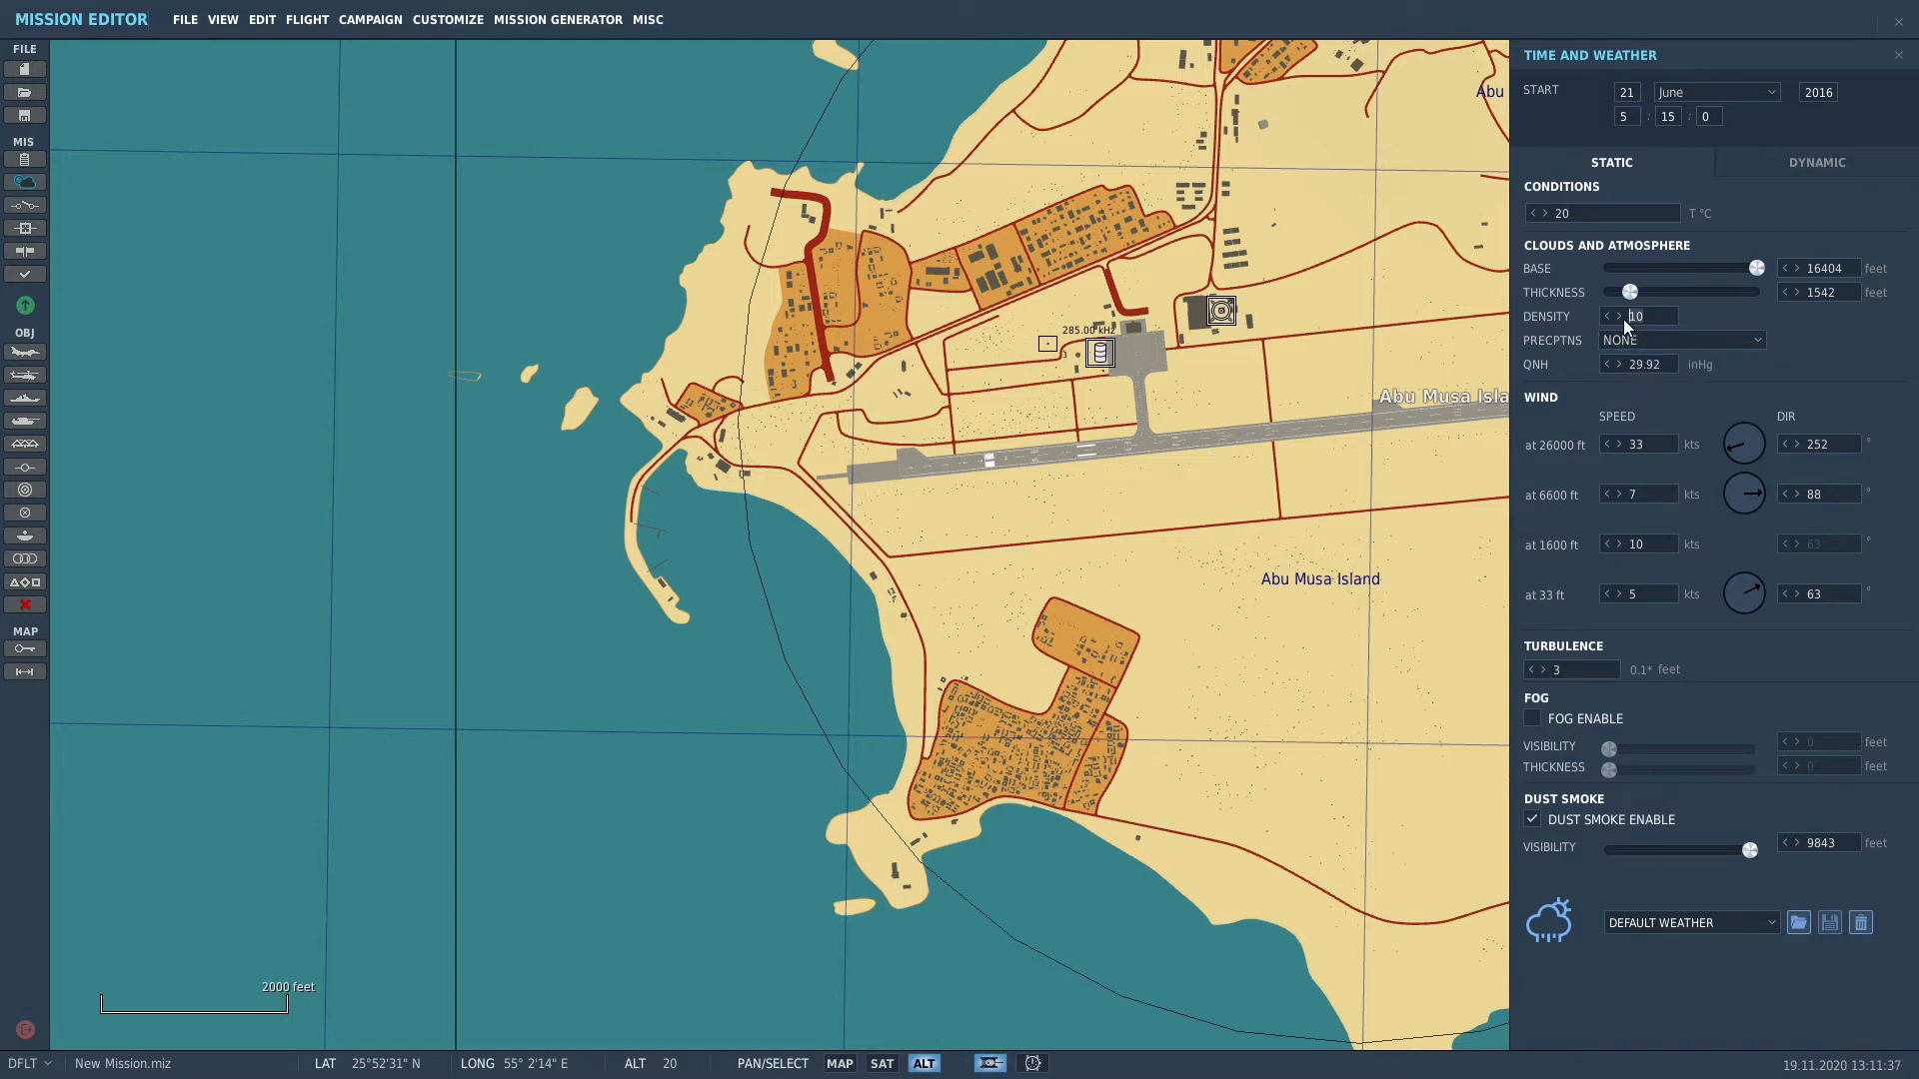
{"action": "type", "text": "5"}
{"action": "left_click", "coordinate": [1635, 334]}
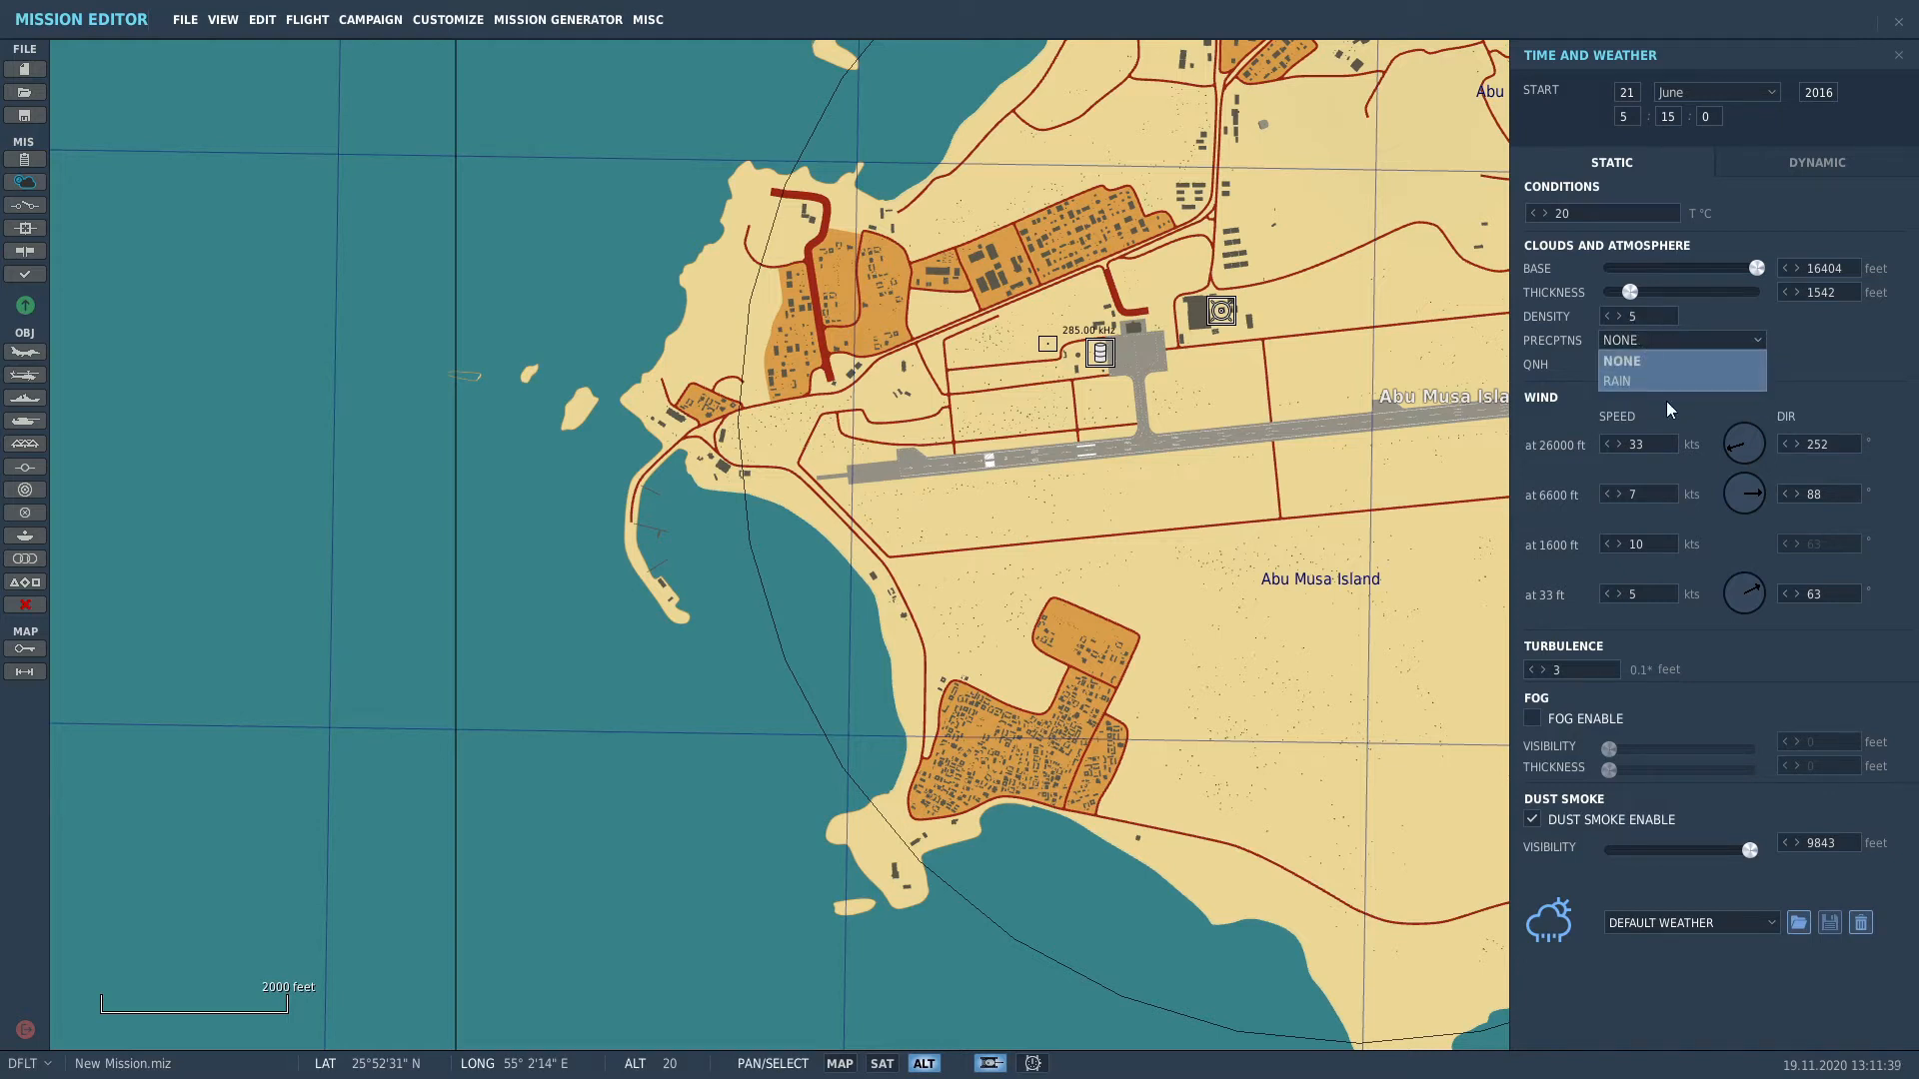
{"action": "left_click", "coordinate": [1793, 343]}
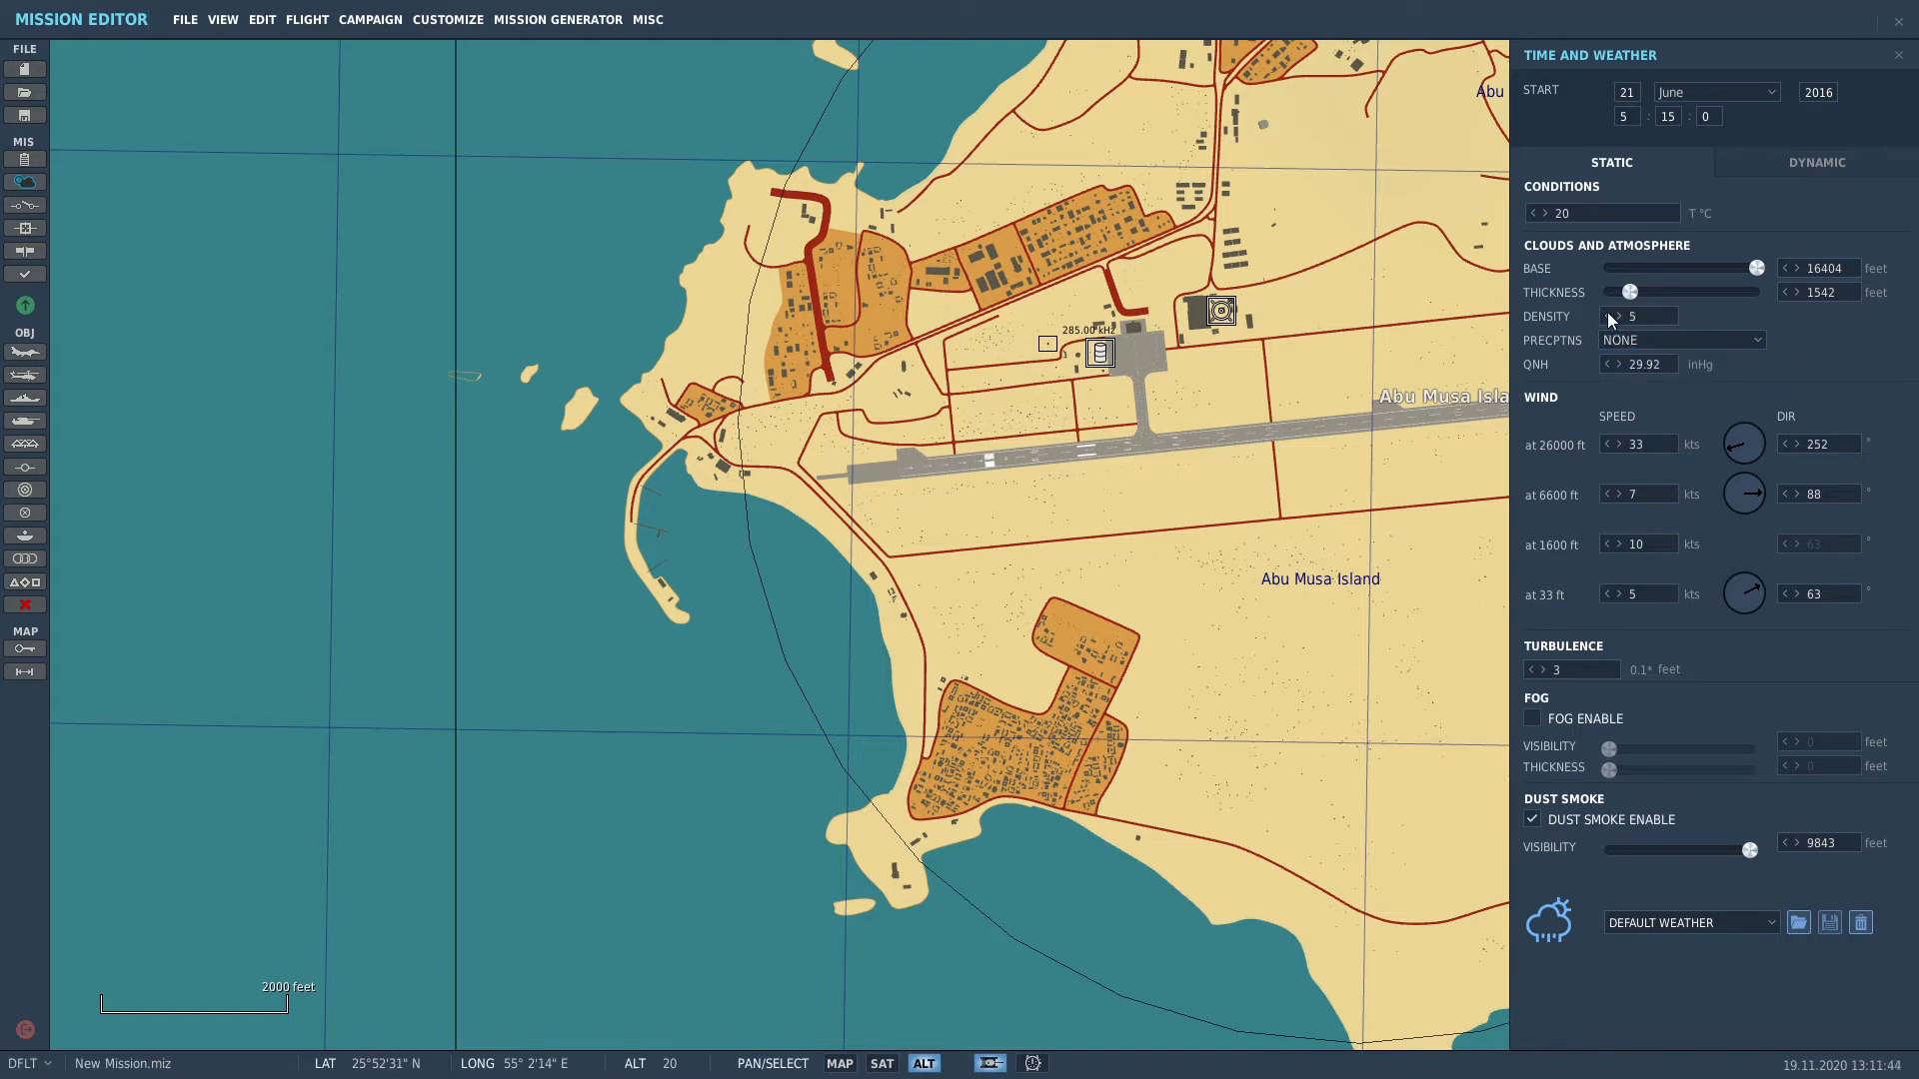
Step: Lower the cloud base back to 984 ft, leaving a clear sky
{"action": "left_click_drag", "start_coordinate": [1757, 268], "coordinate": [1574, 291]}
{"action": "right_click_drag", "start_coordinate": [1187, 434], "coordinate": [1351, 435]}
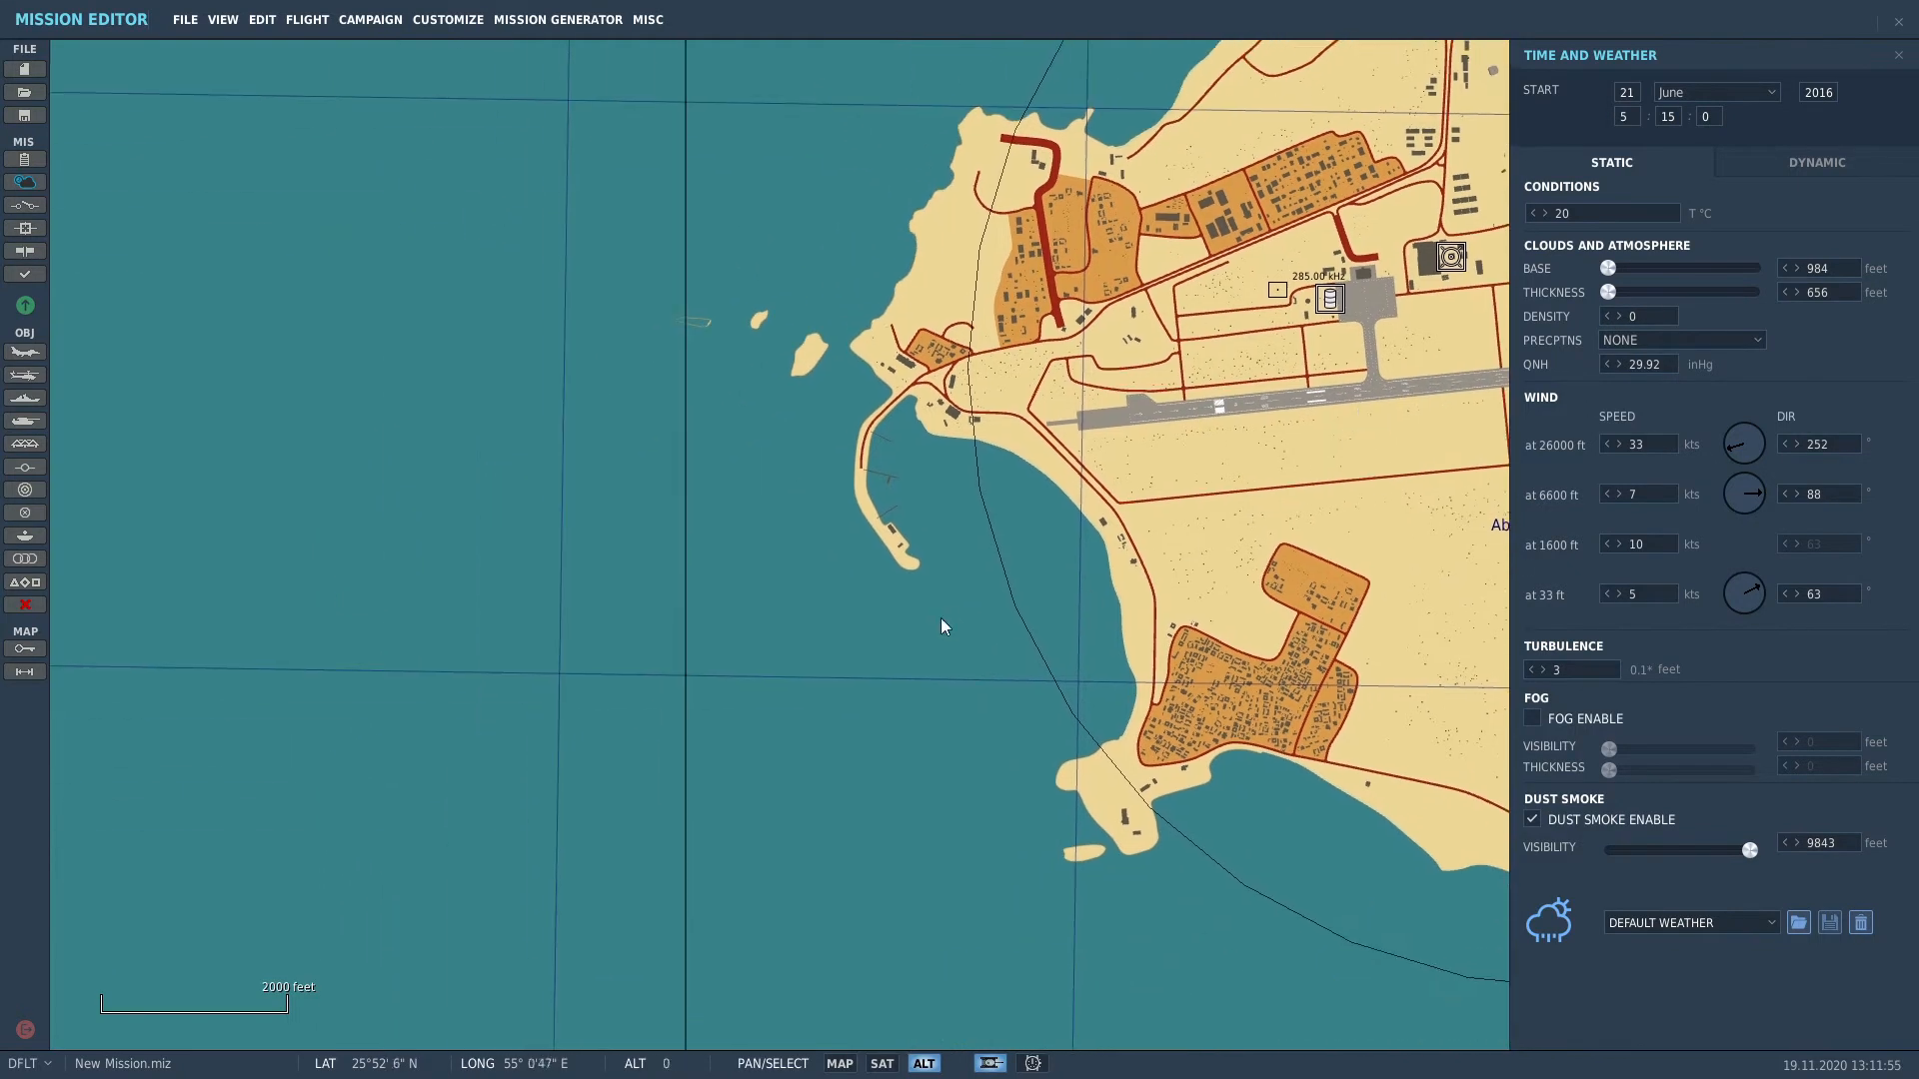
{"action": "scroll", "coordinate": [942, 618], "scroll_direction": "up", "scroll_amount": 2}
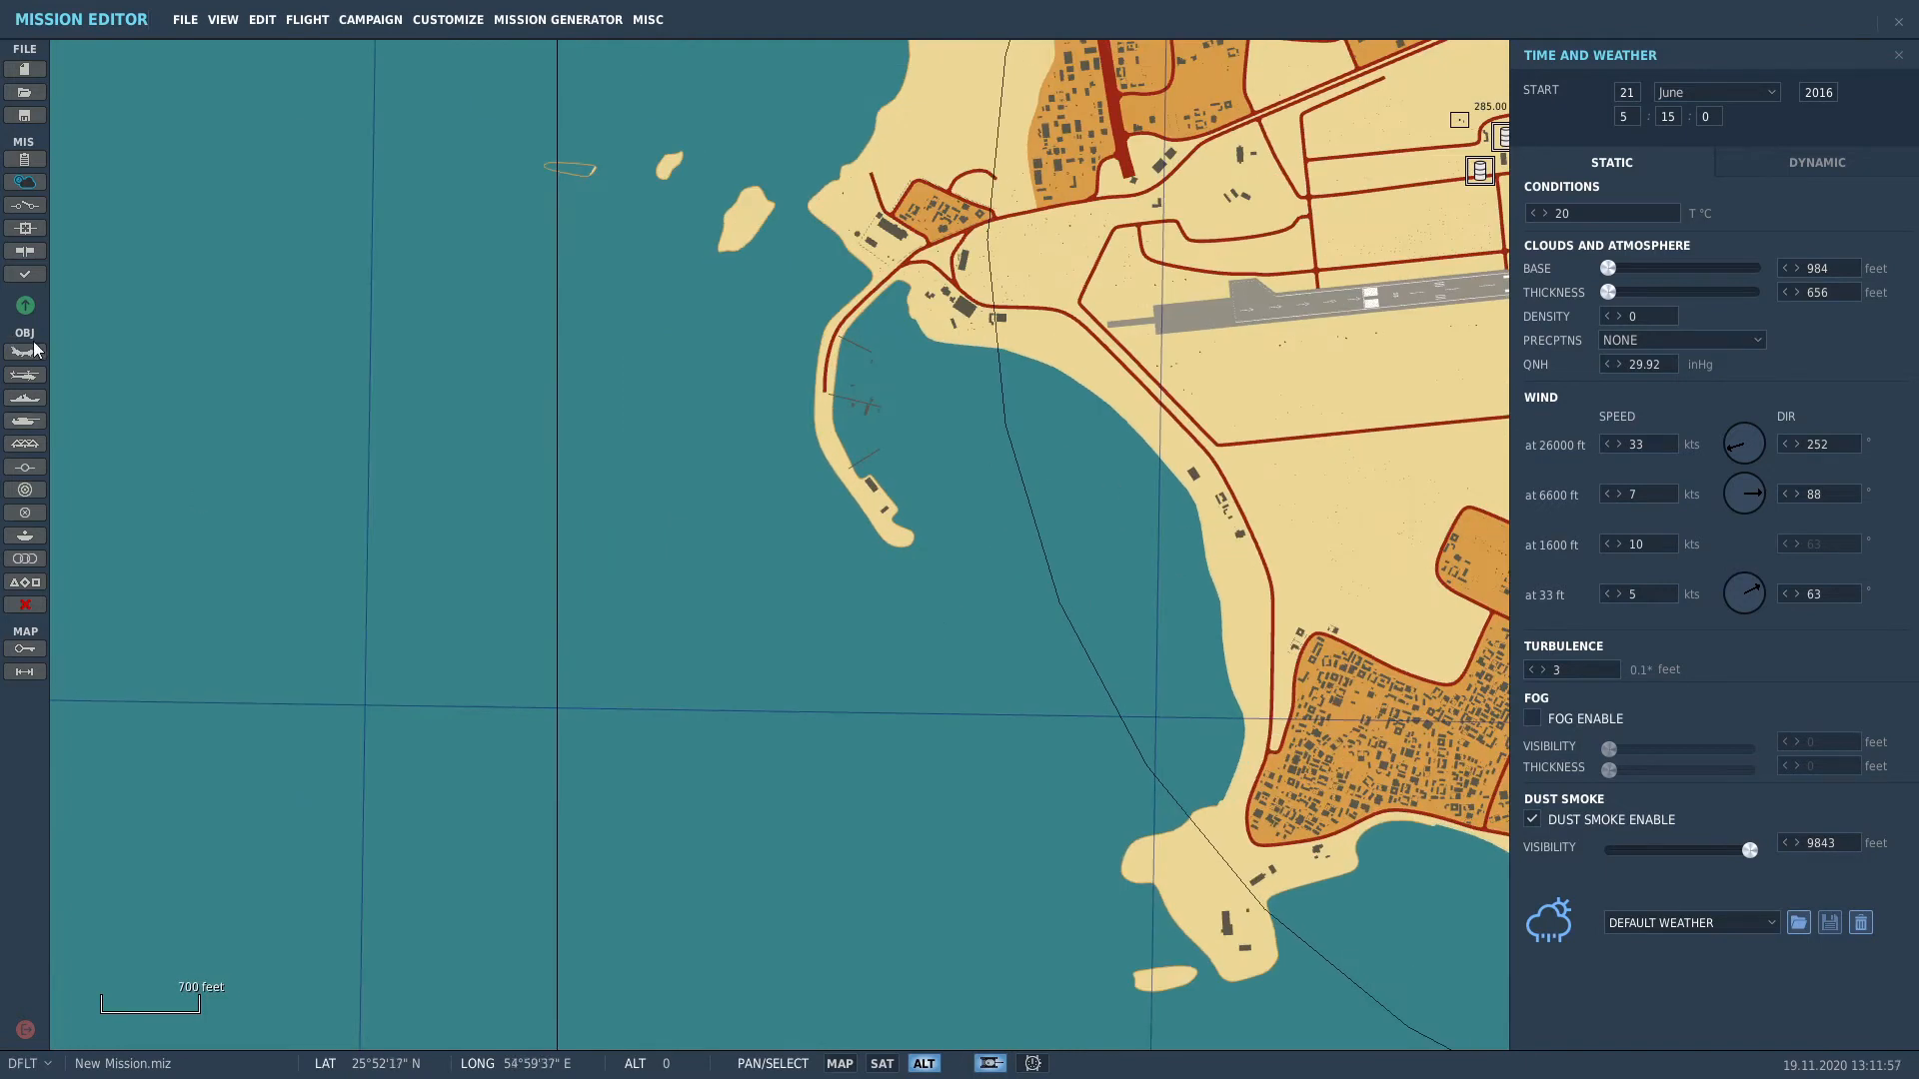
Step: Review Triggers, Mission Goals, Battlefield Commanders and Mission Options, then begin airplane group Aerial-1
{"action": "left_click", "coordinate": [31, 206]}
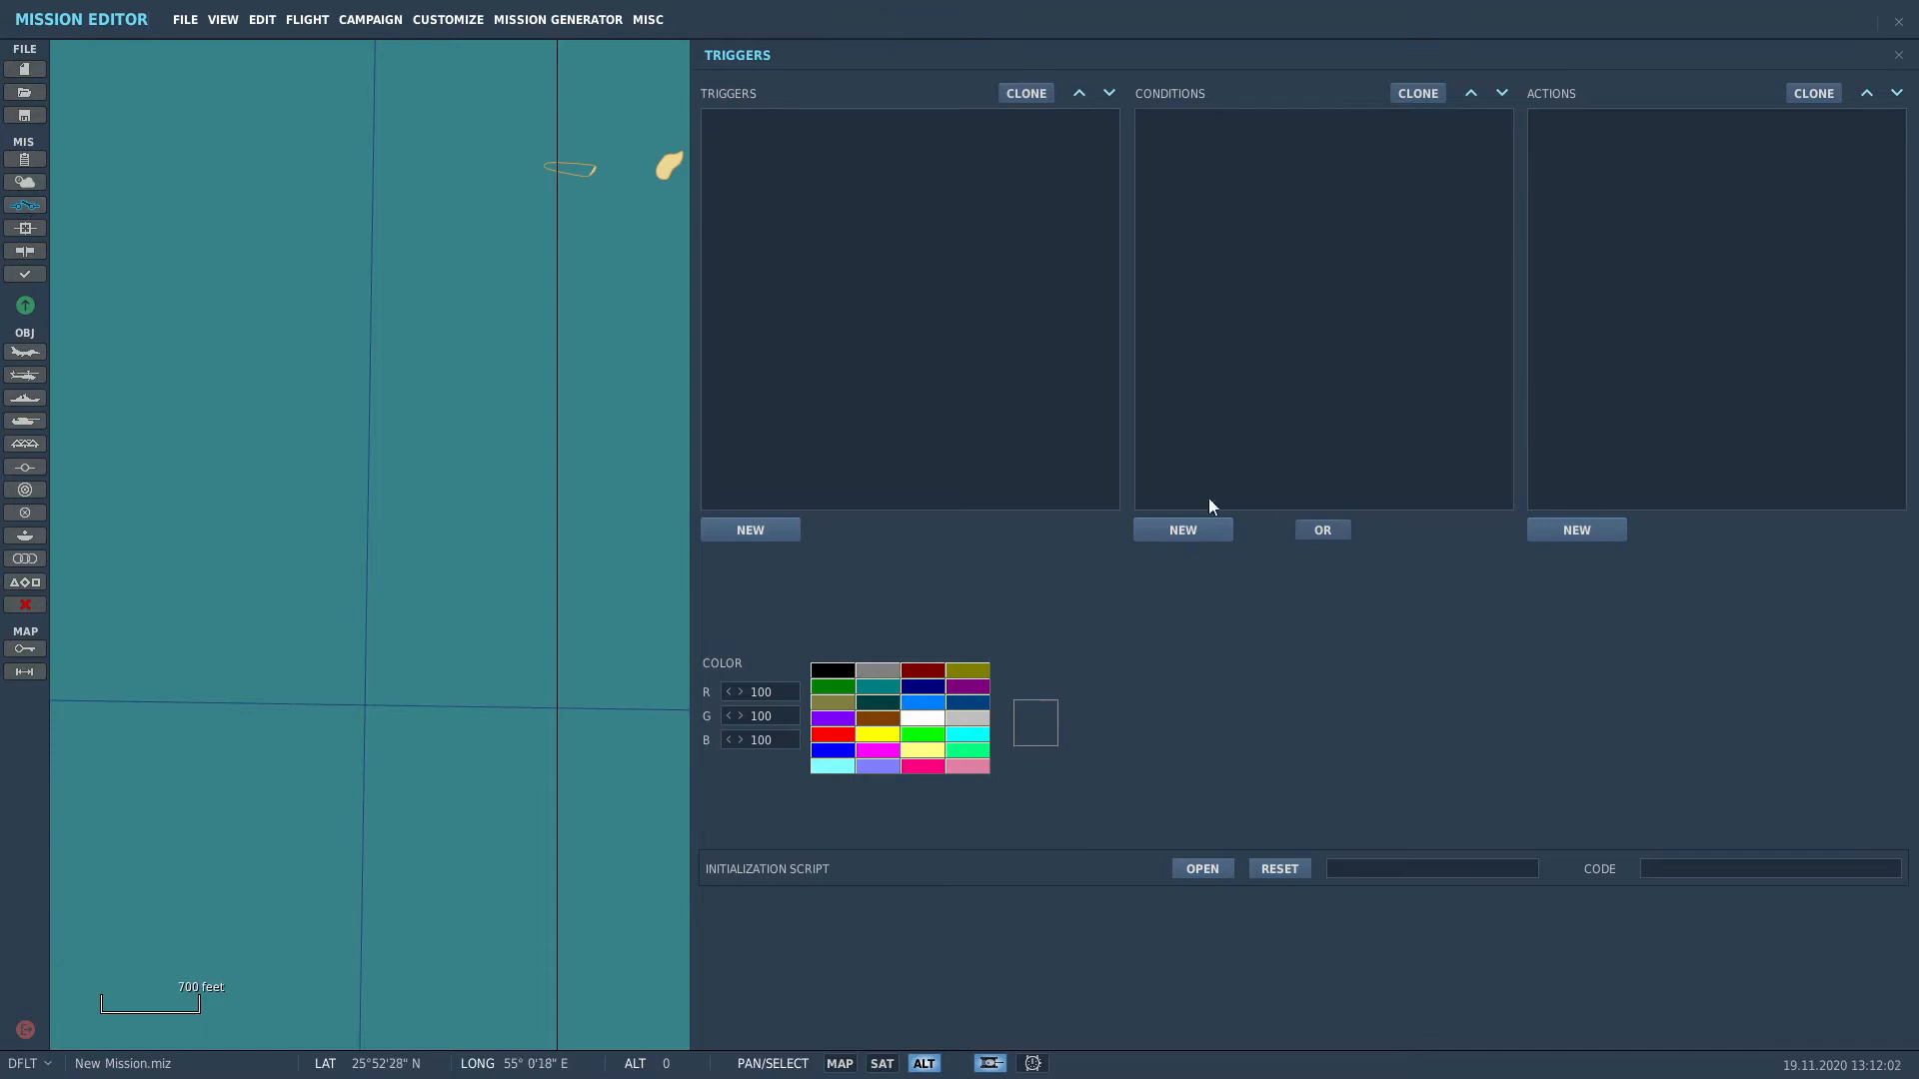
{"action": "left_click", "coordinate": [25, 229]}
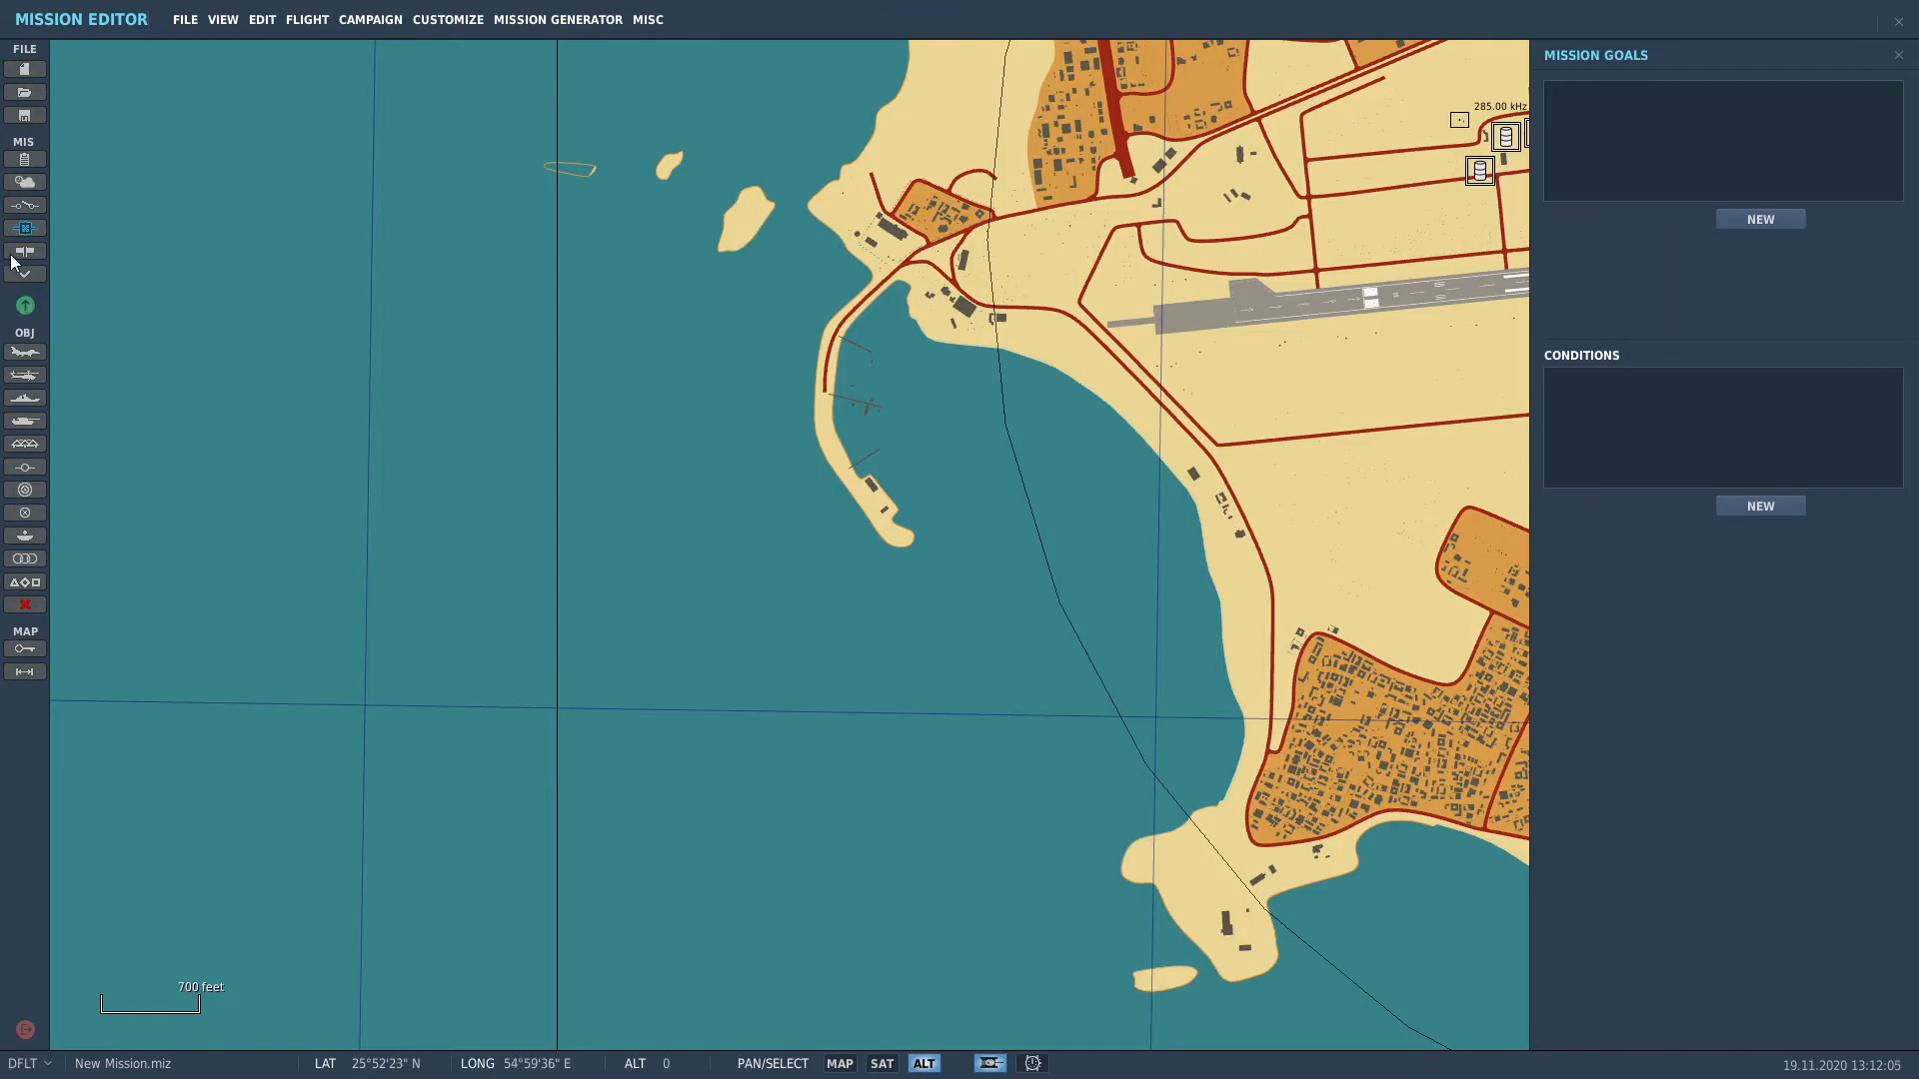
{"action": "left_click", "coordinate": [25, 253]}
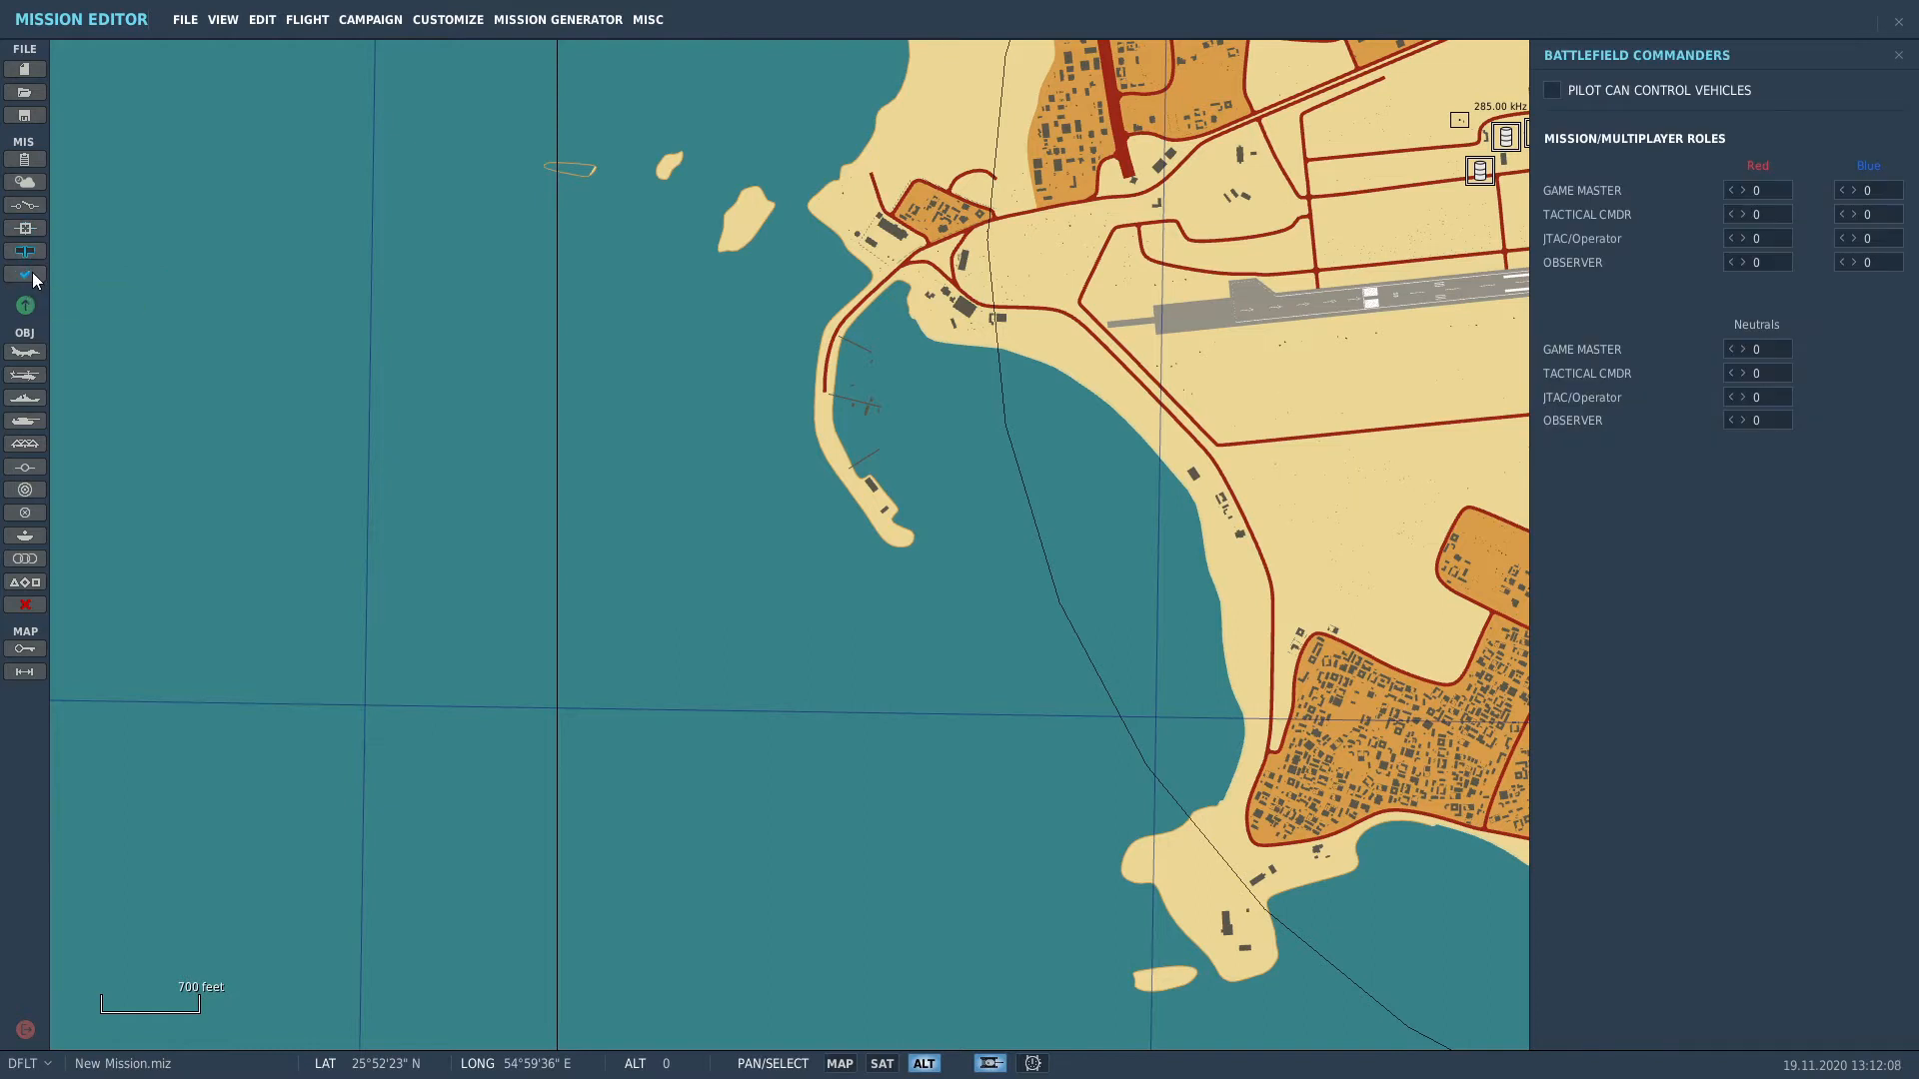
{"action": "left_click", "coordinate": [30, 274]}
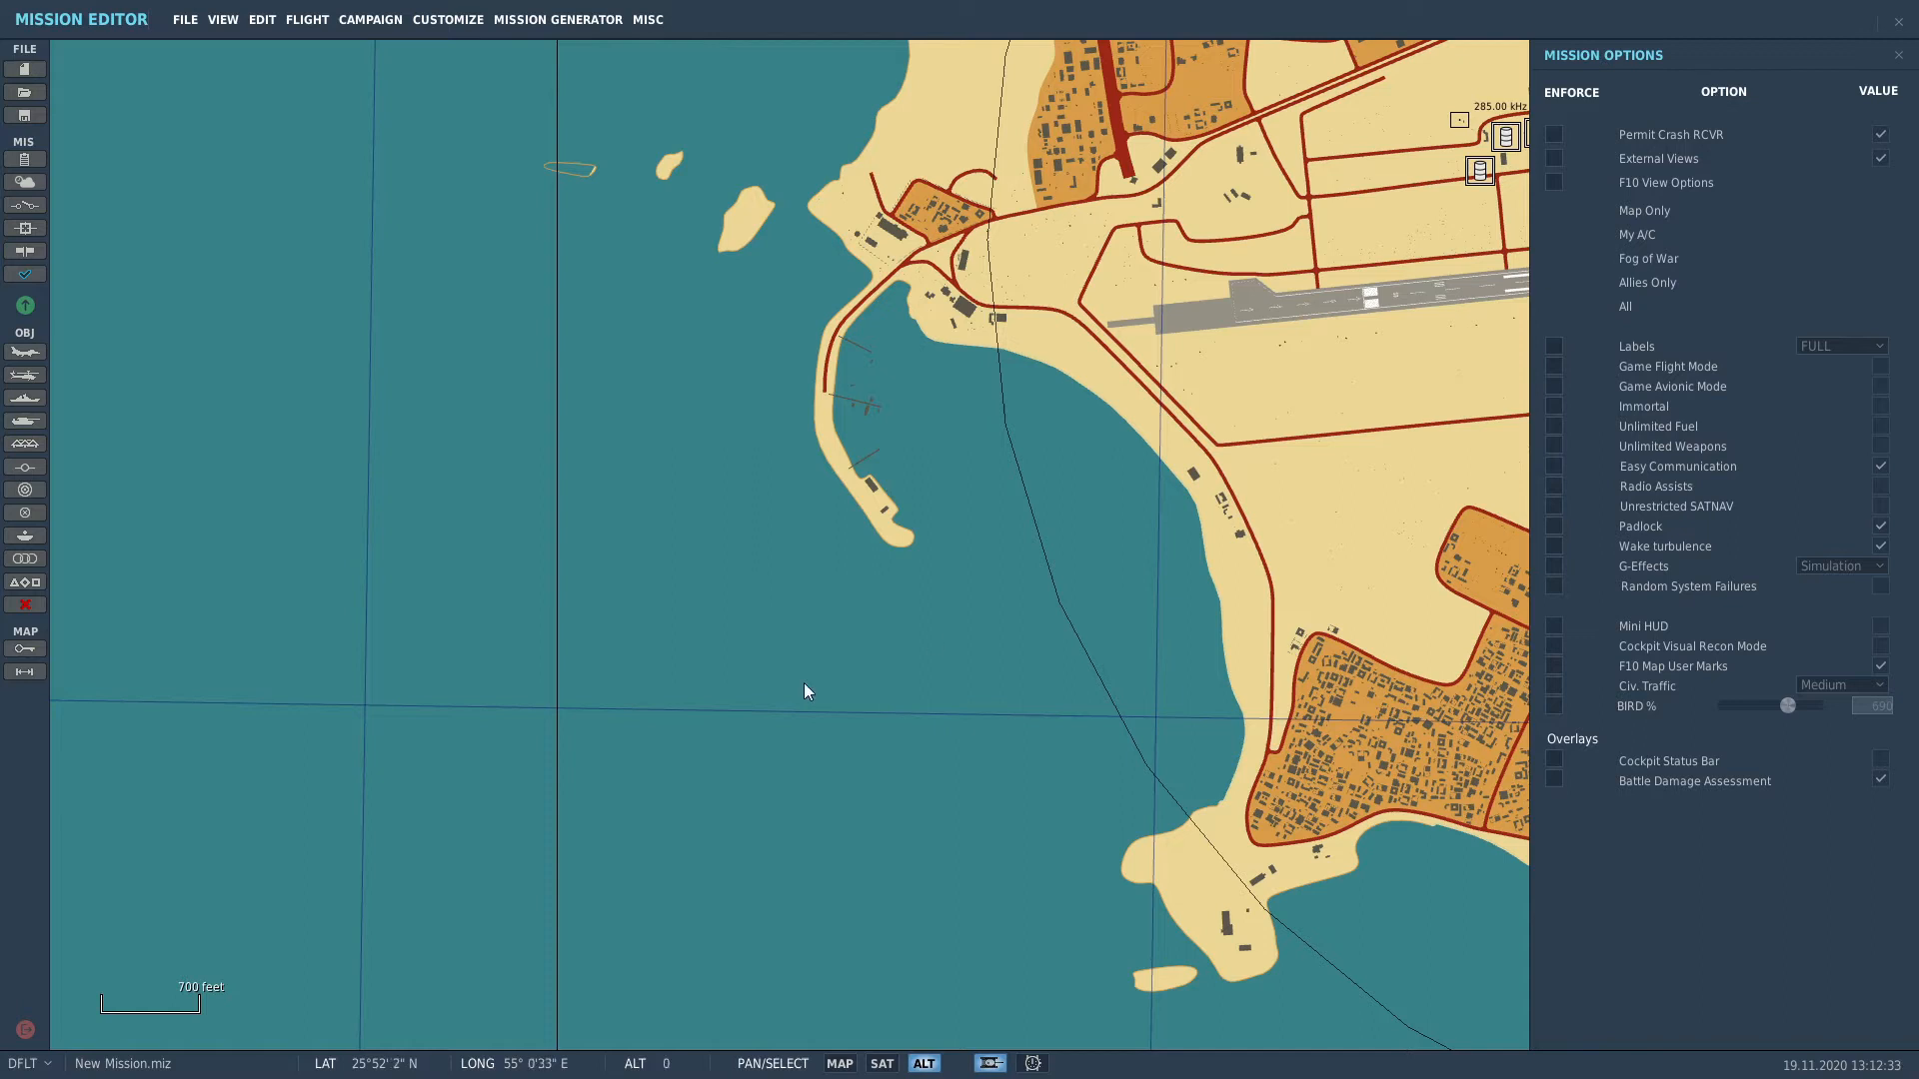
{"action": "left_click", "coordinate": [25, 352]}
{"action": "right_click_drag", "start_coordinate": [1045, 471], "coordinate": [656, 651]}
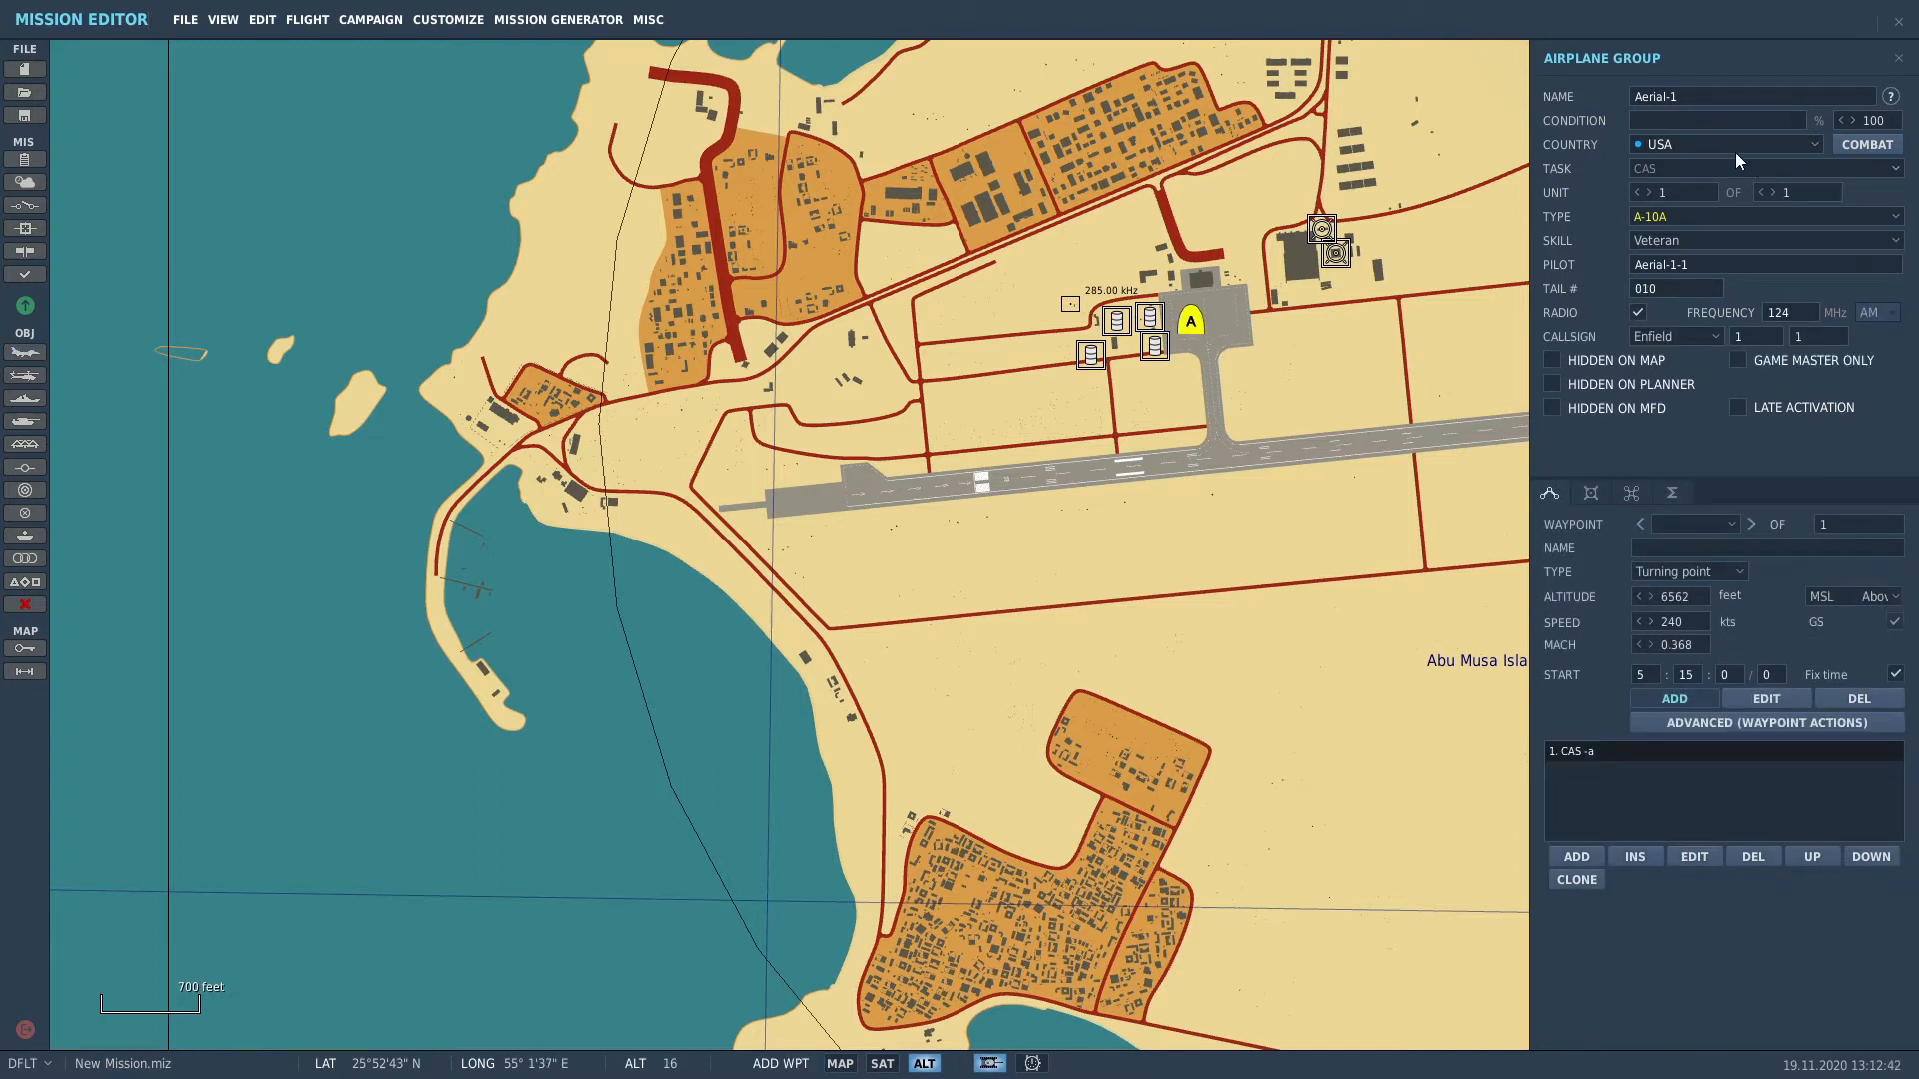
Step: Make the group a Russian CAS flight of Su-27s
{"action": "left_click", "coordinate": [1735, 152]}
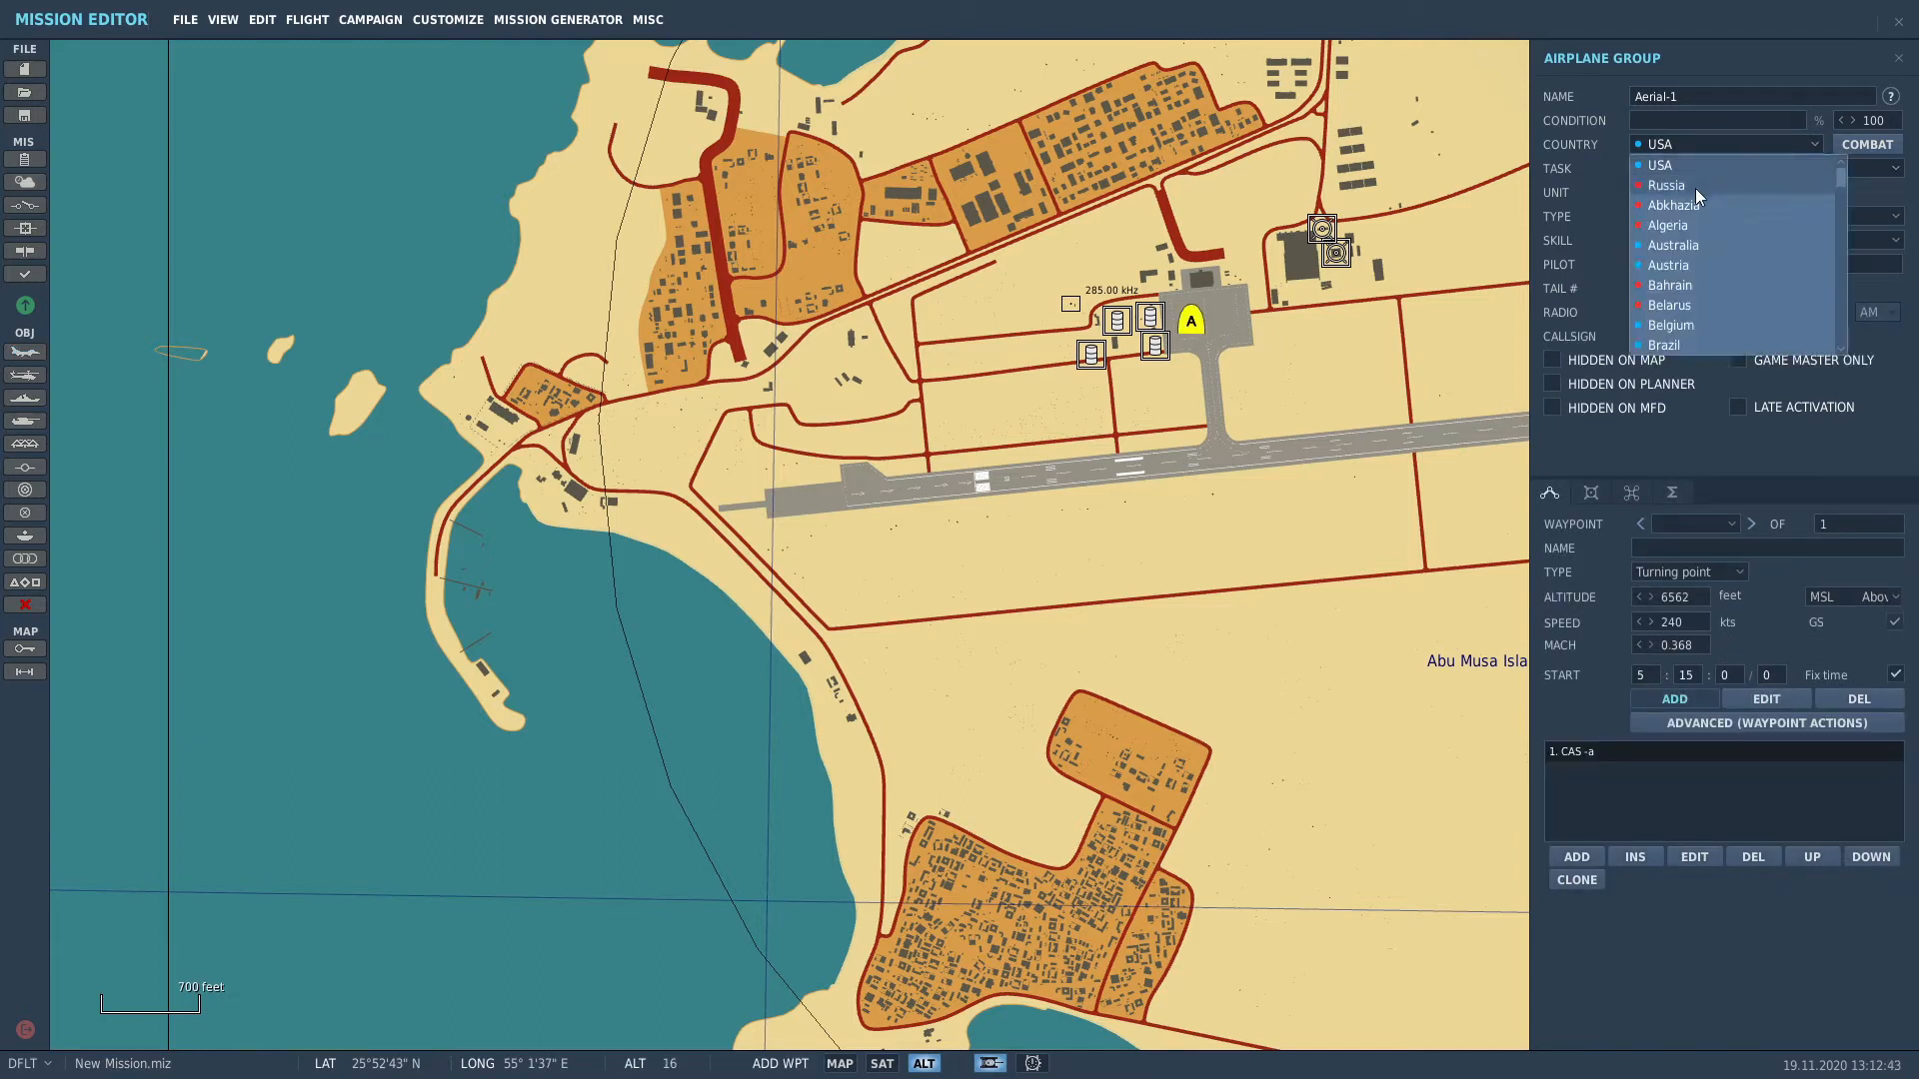
{"action": "left_click", "coordinate": [1696, 188]}
{"action": "left_click", "coordinate": [1724, 166]}
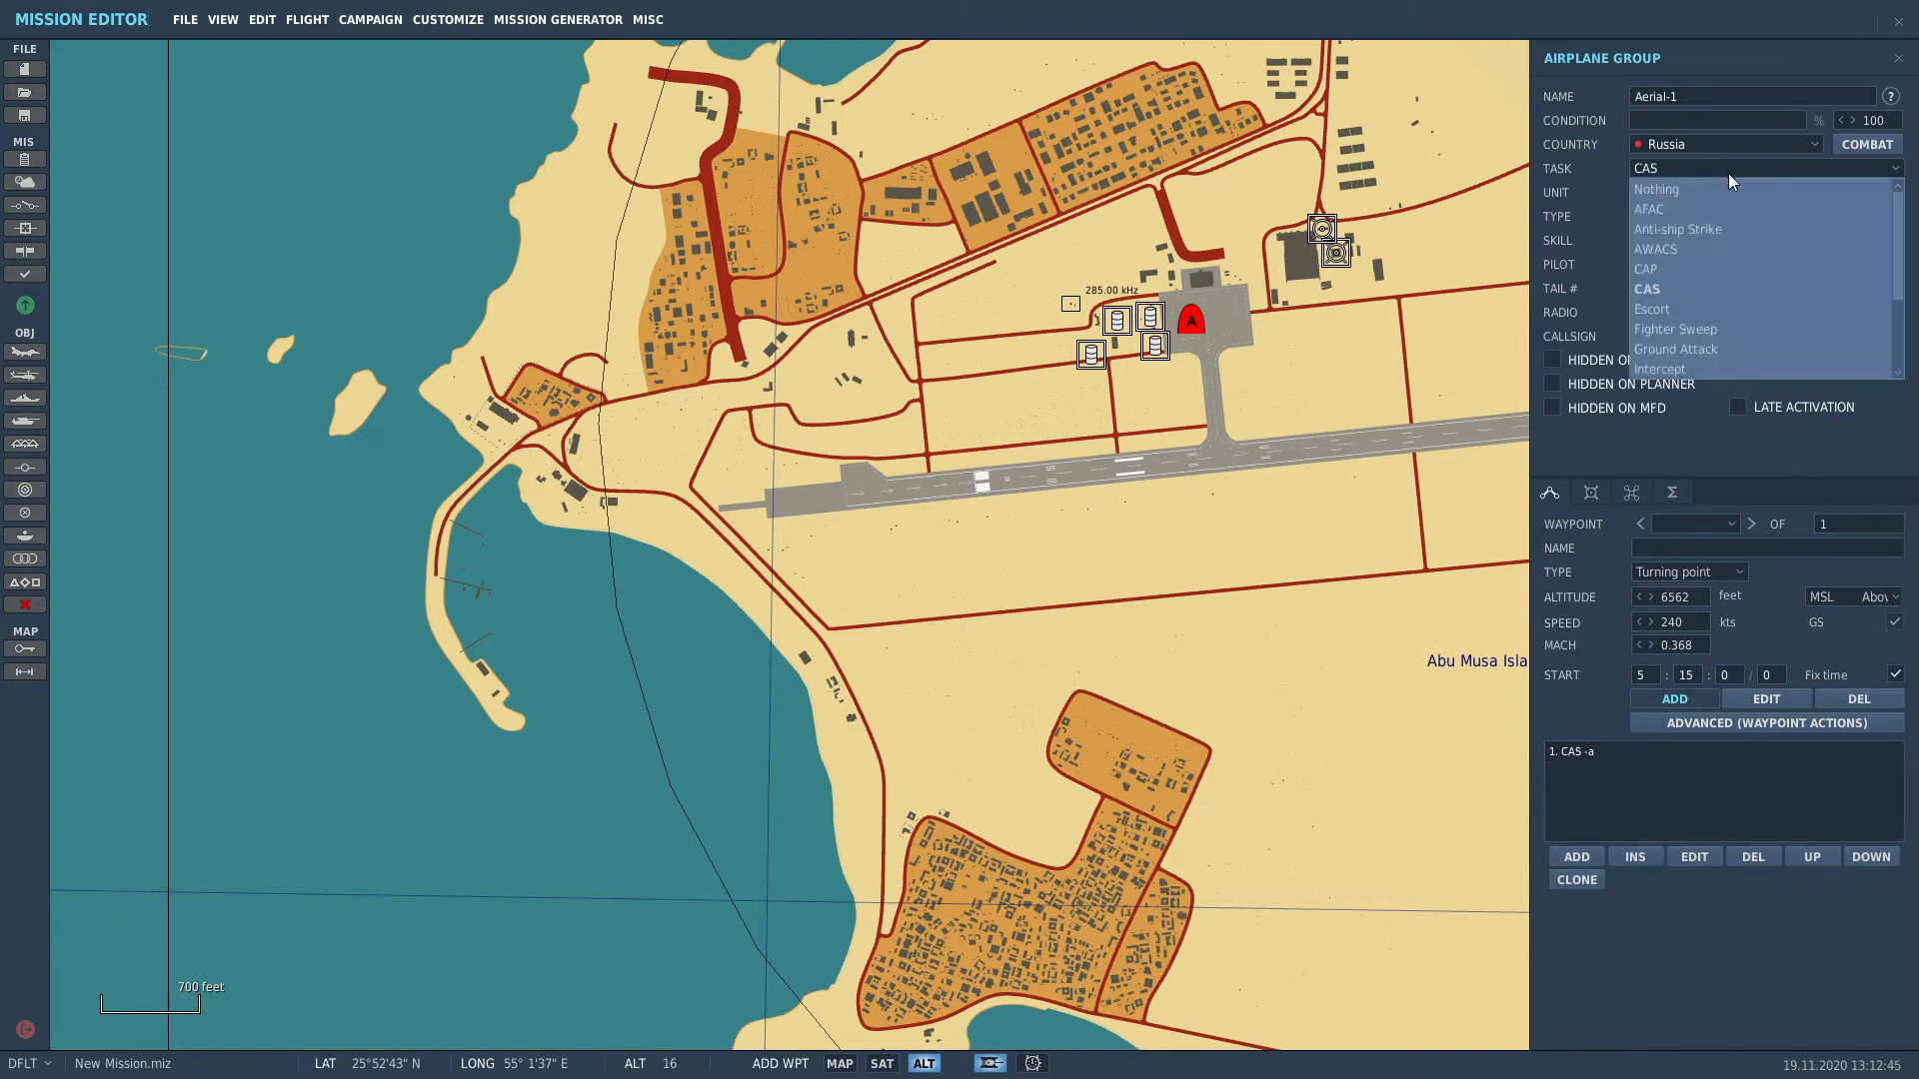
{"action": "left_click", "coordinate": [1717, 288]}
{"action": "left_click", "coordinate": [1711, 222]}
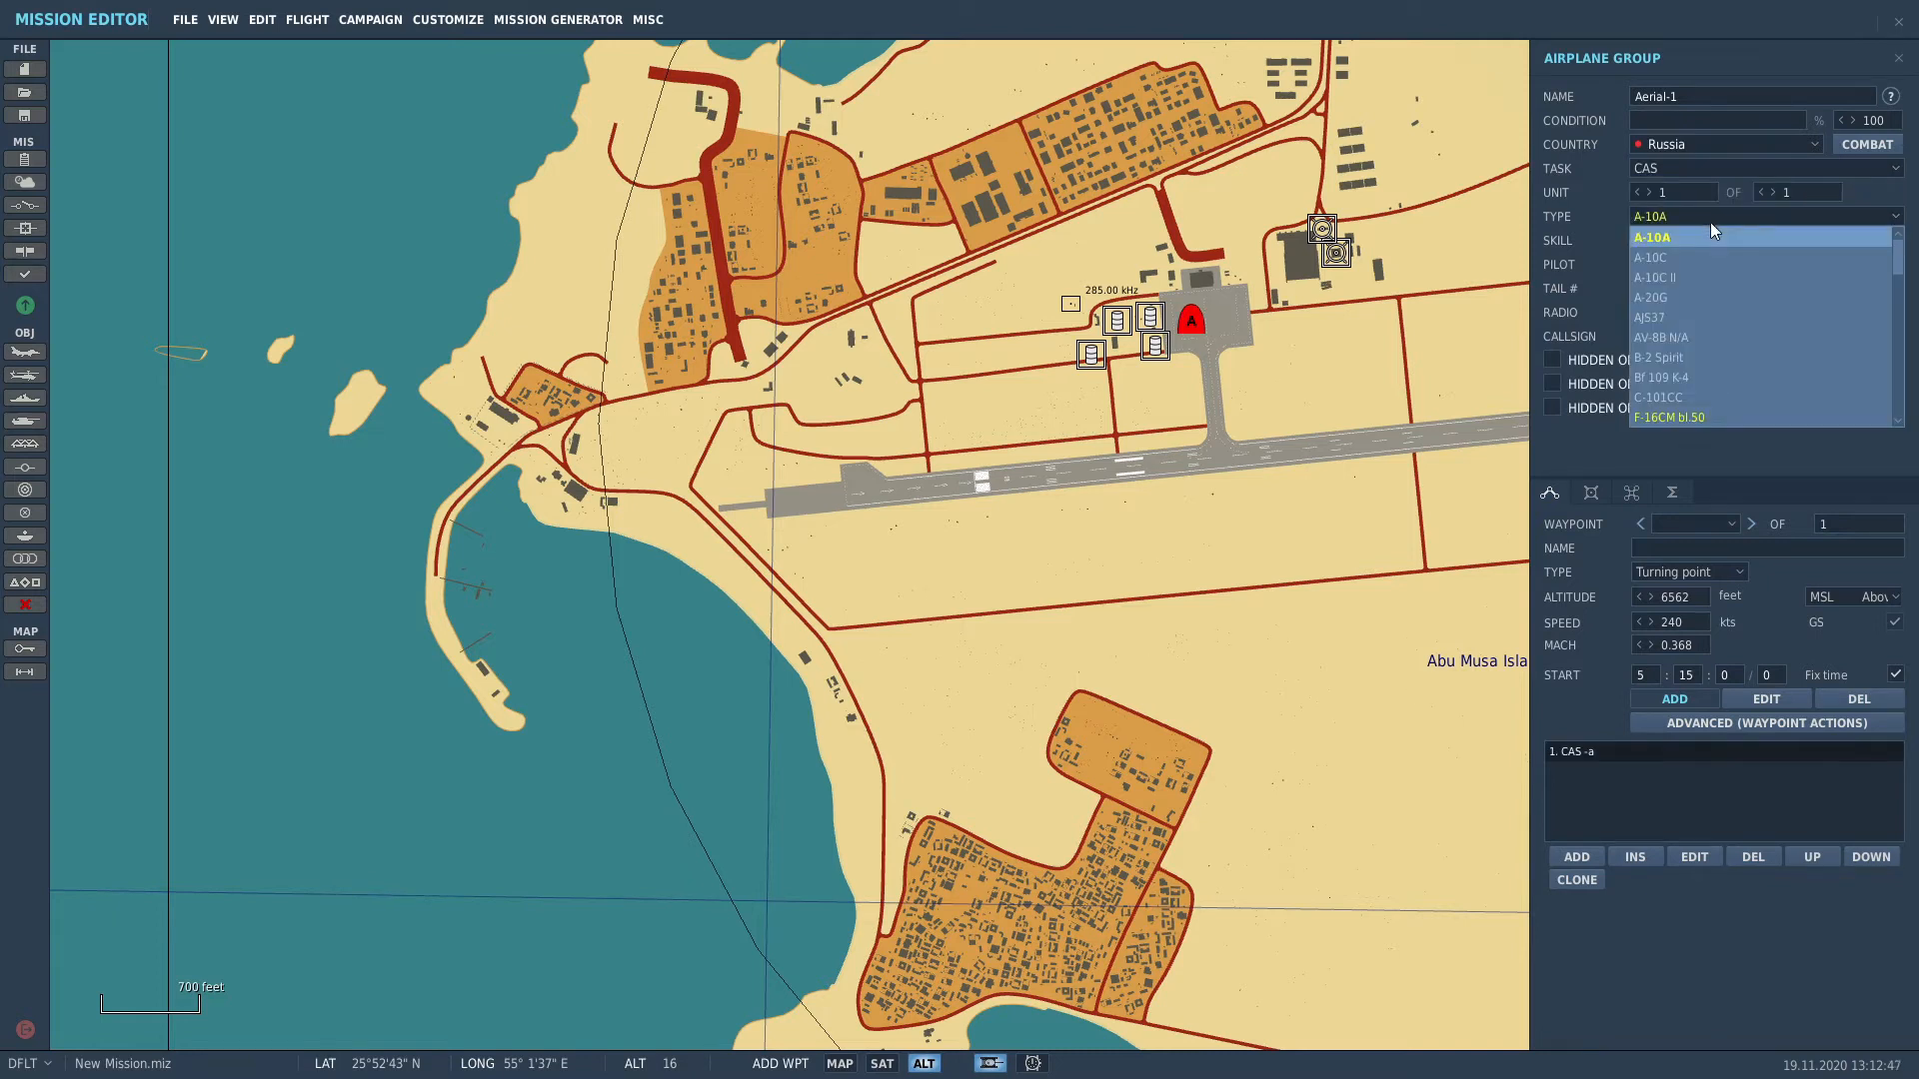
{"action": "left_click_drag", "start_coordinate": [1904, 281], "coordinate": [1911, 418]}
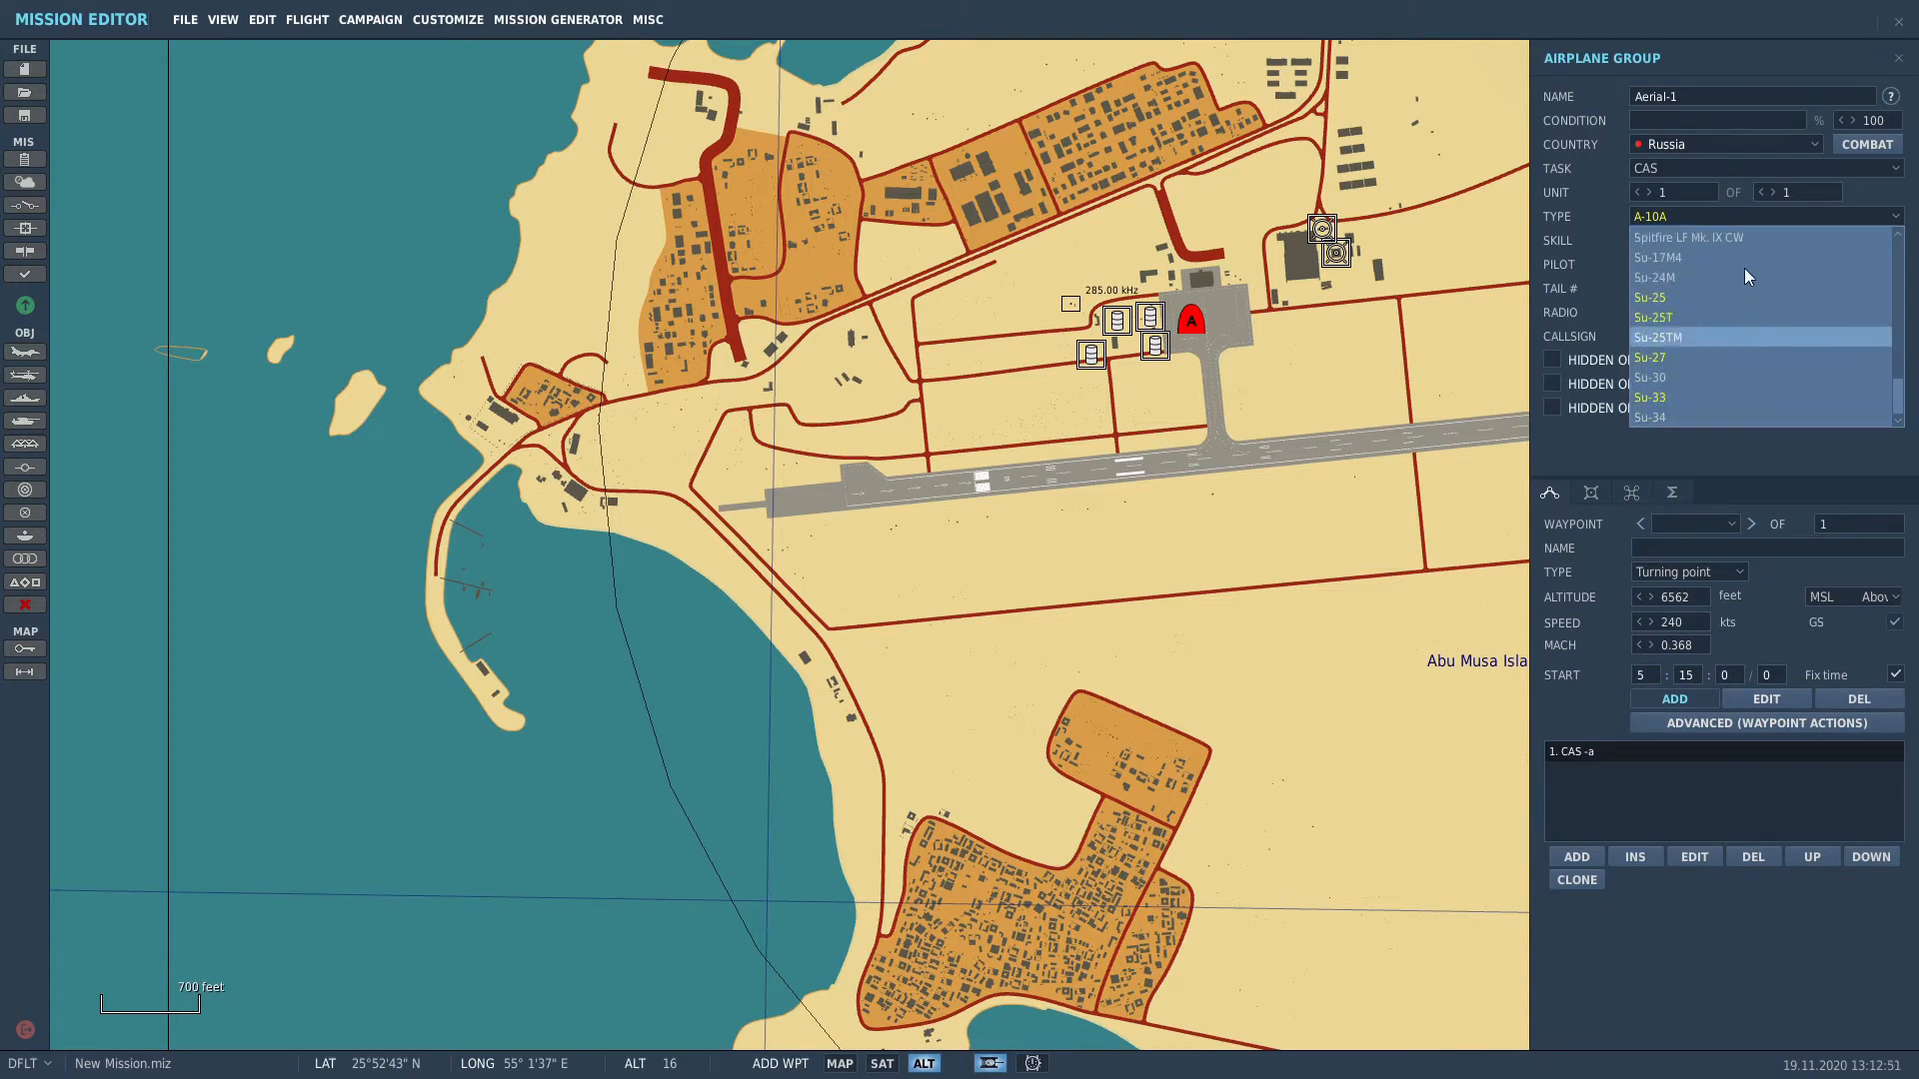
{"action": "left_click", "coordinate": [1742, 357]}
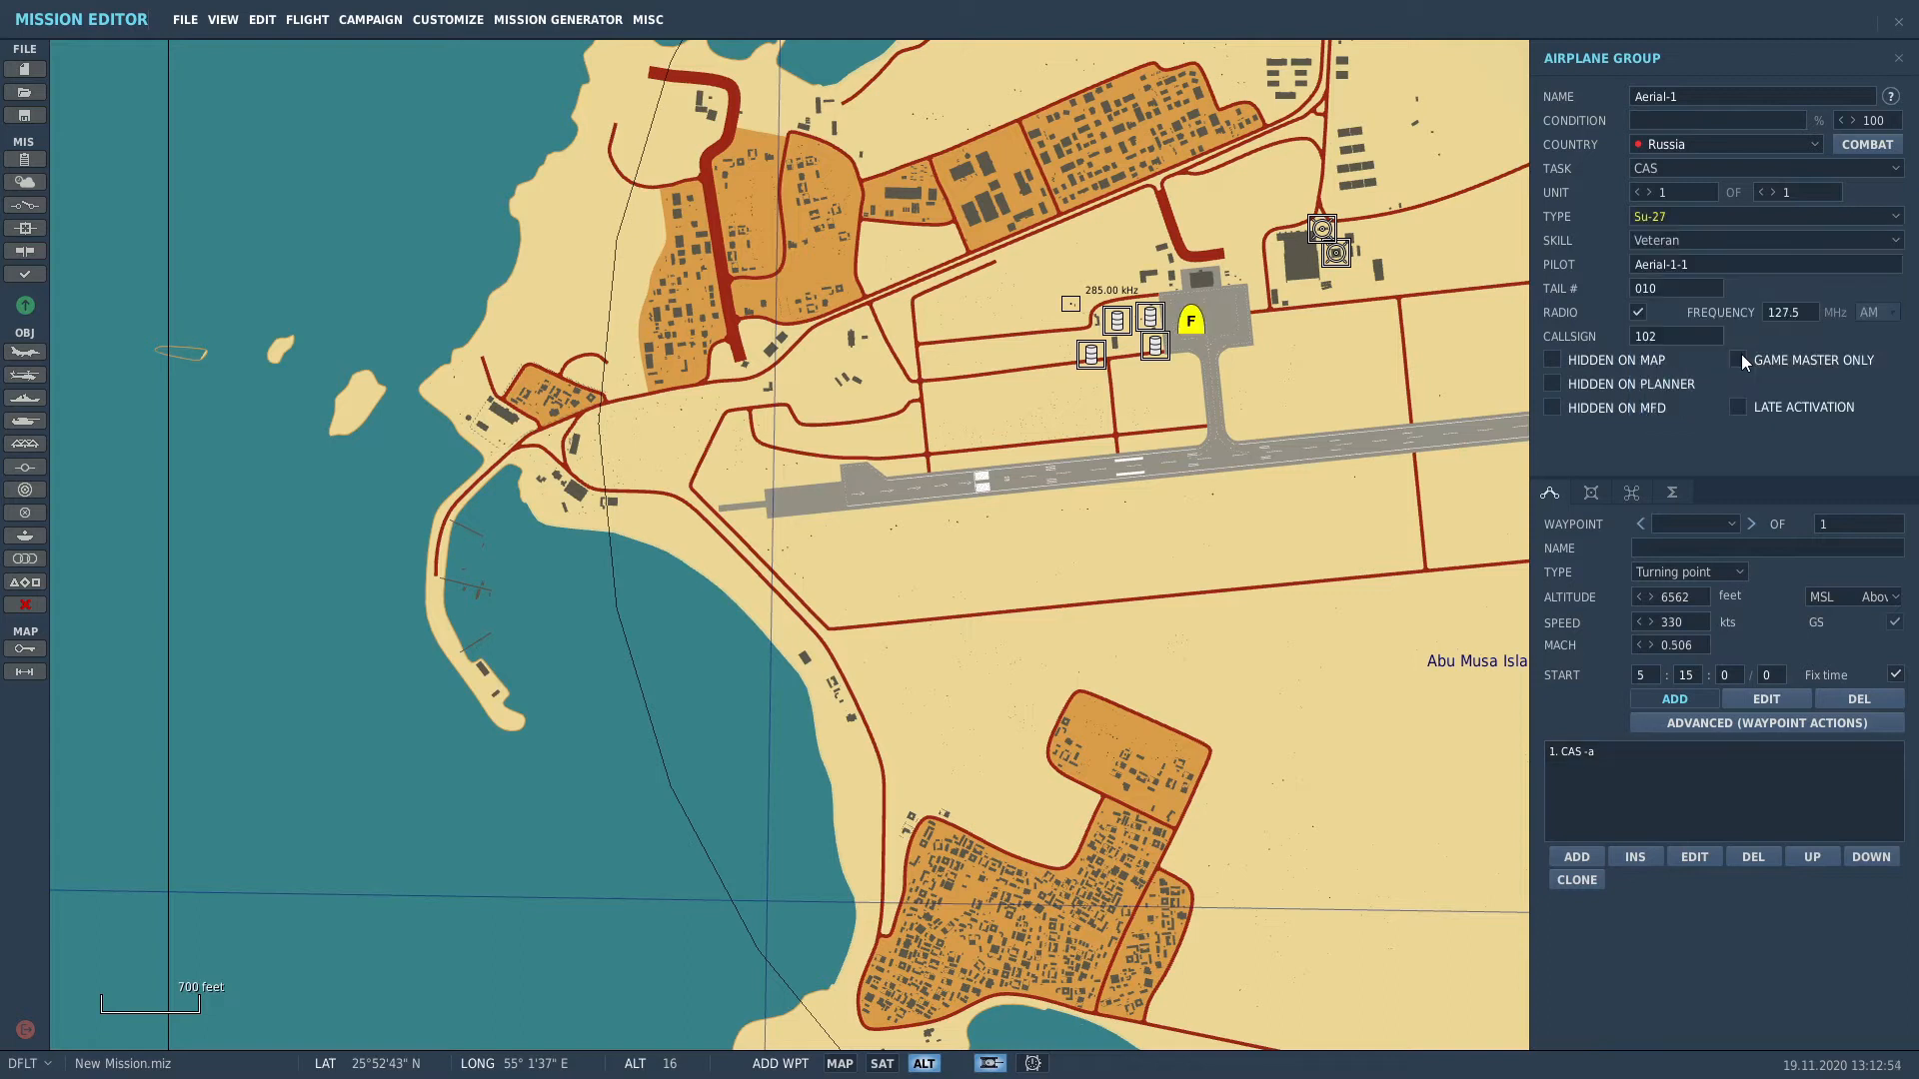
Step: Set the pilot skill to Ace and make the first waypoint Takeoff from ramp
{"action": "left_click", "coordinate": [1701, 242]}
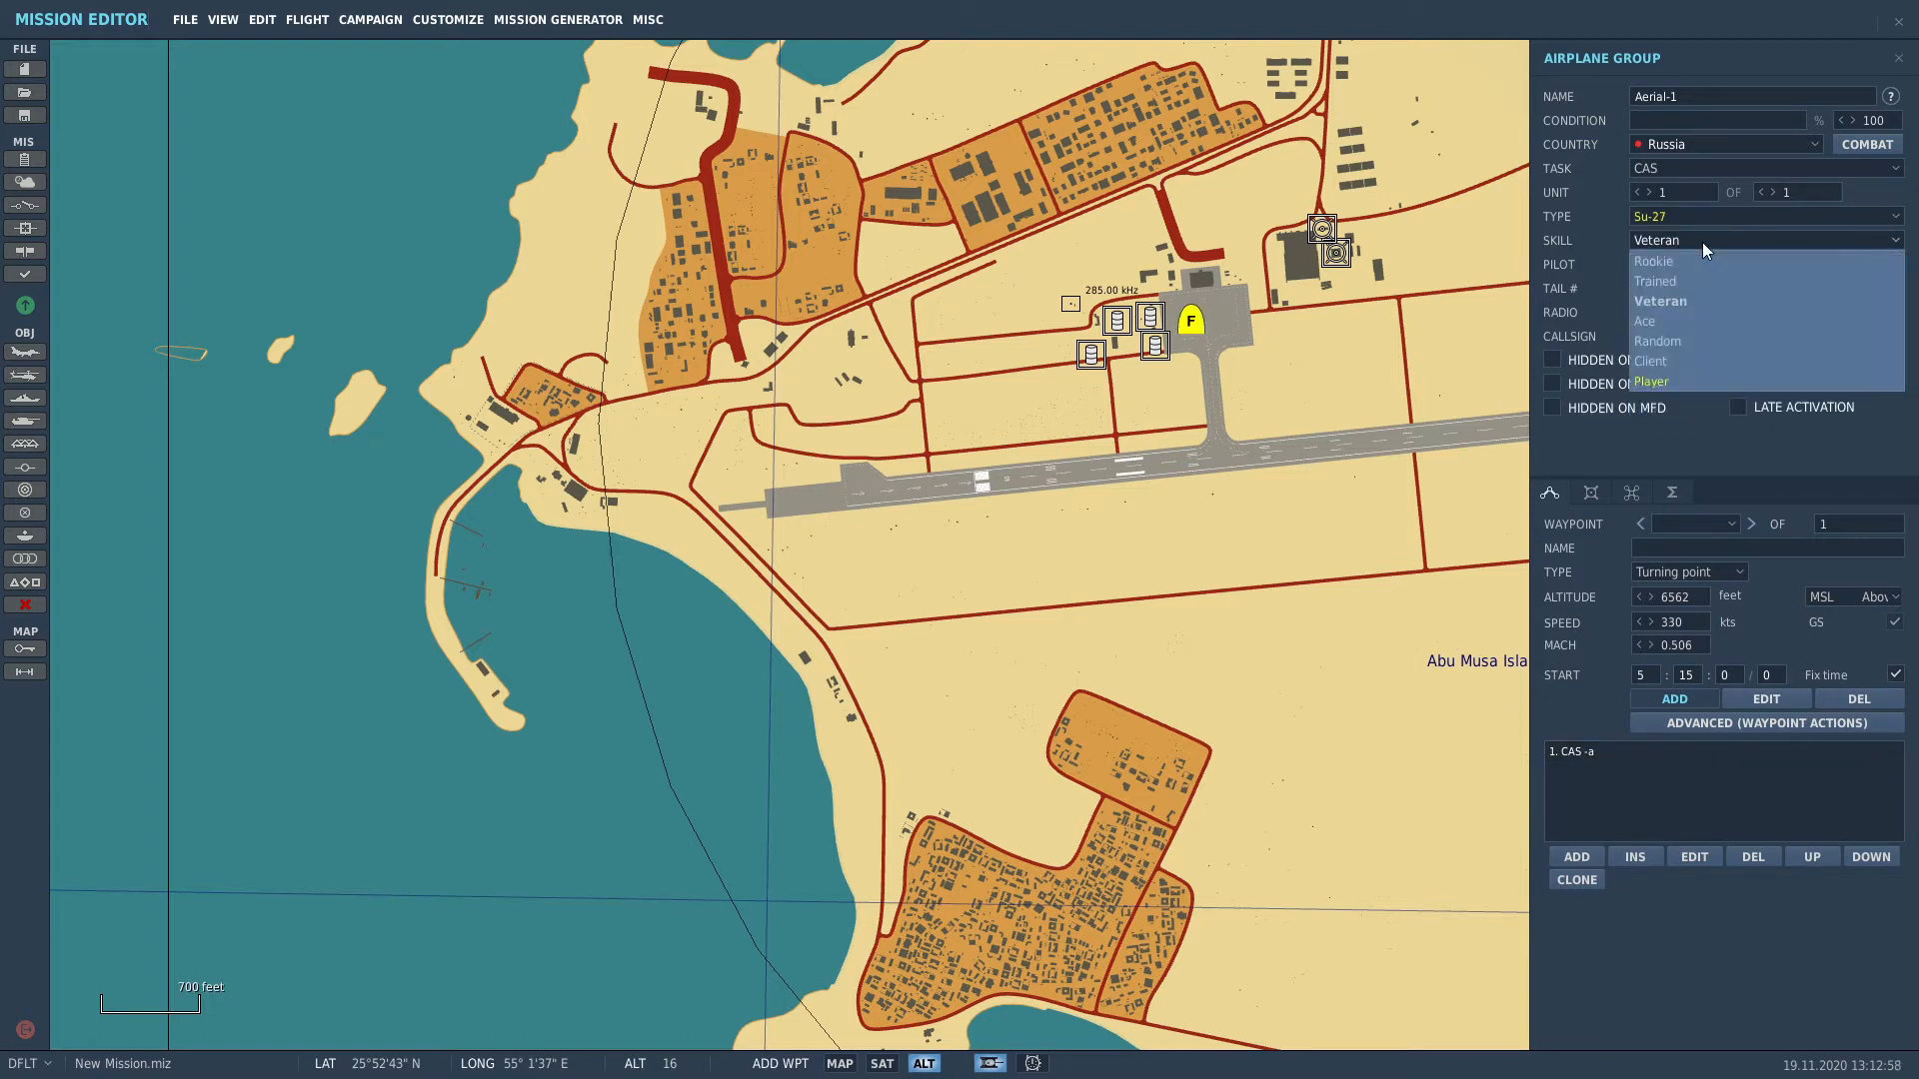
{"action": "left_click", "coordinate": [1719, 321]}
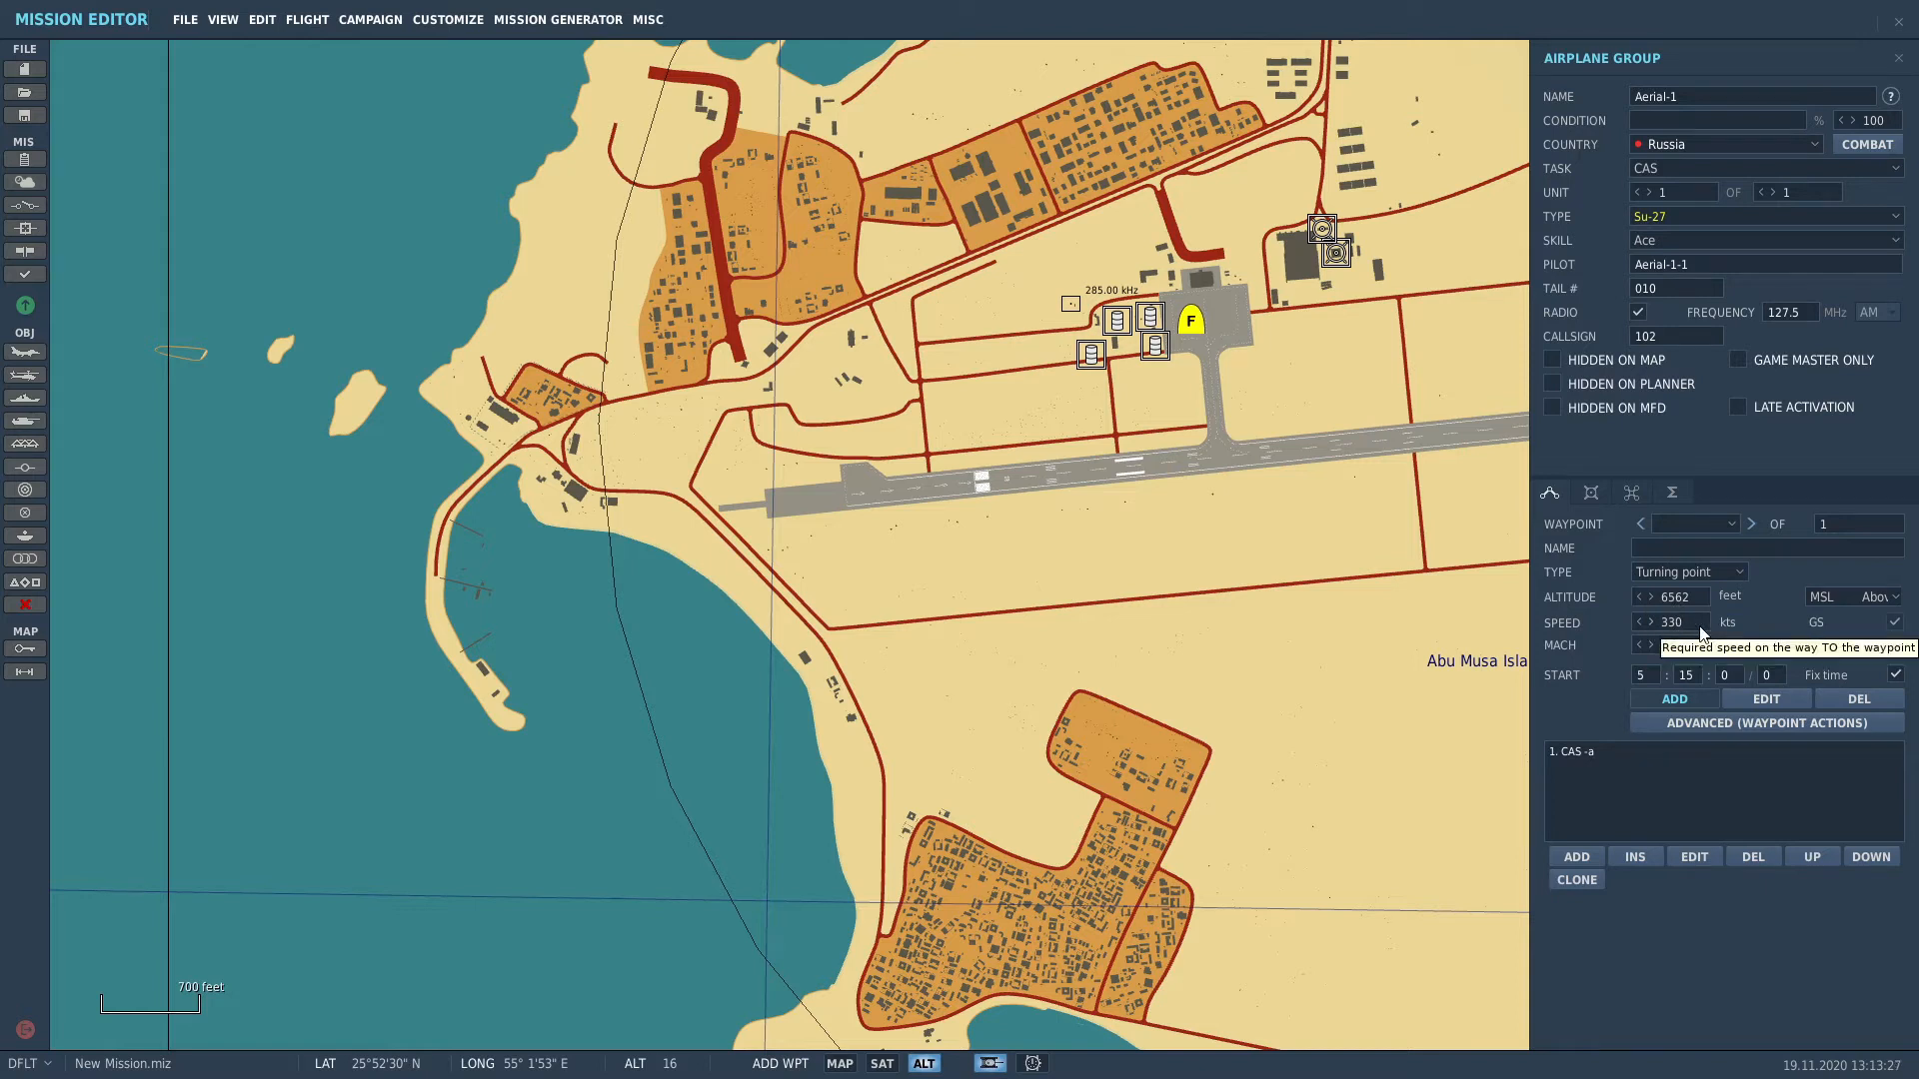
{"action": "left_click", "coordinate": [1720, 568]}
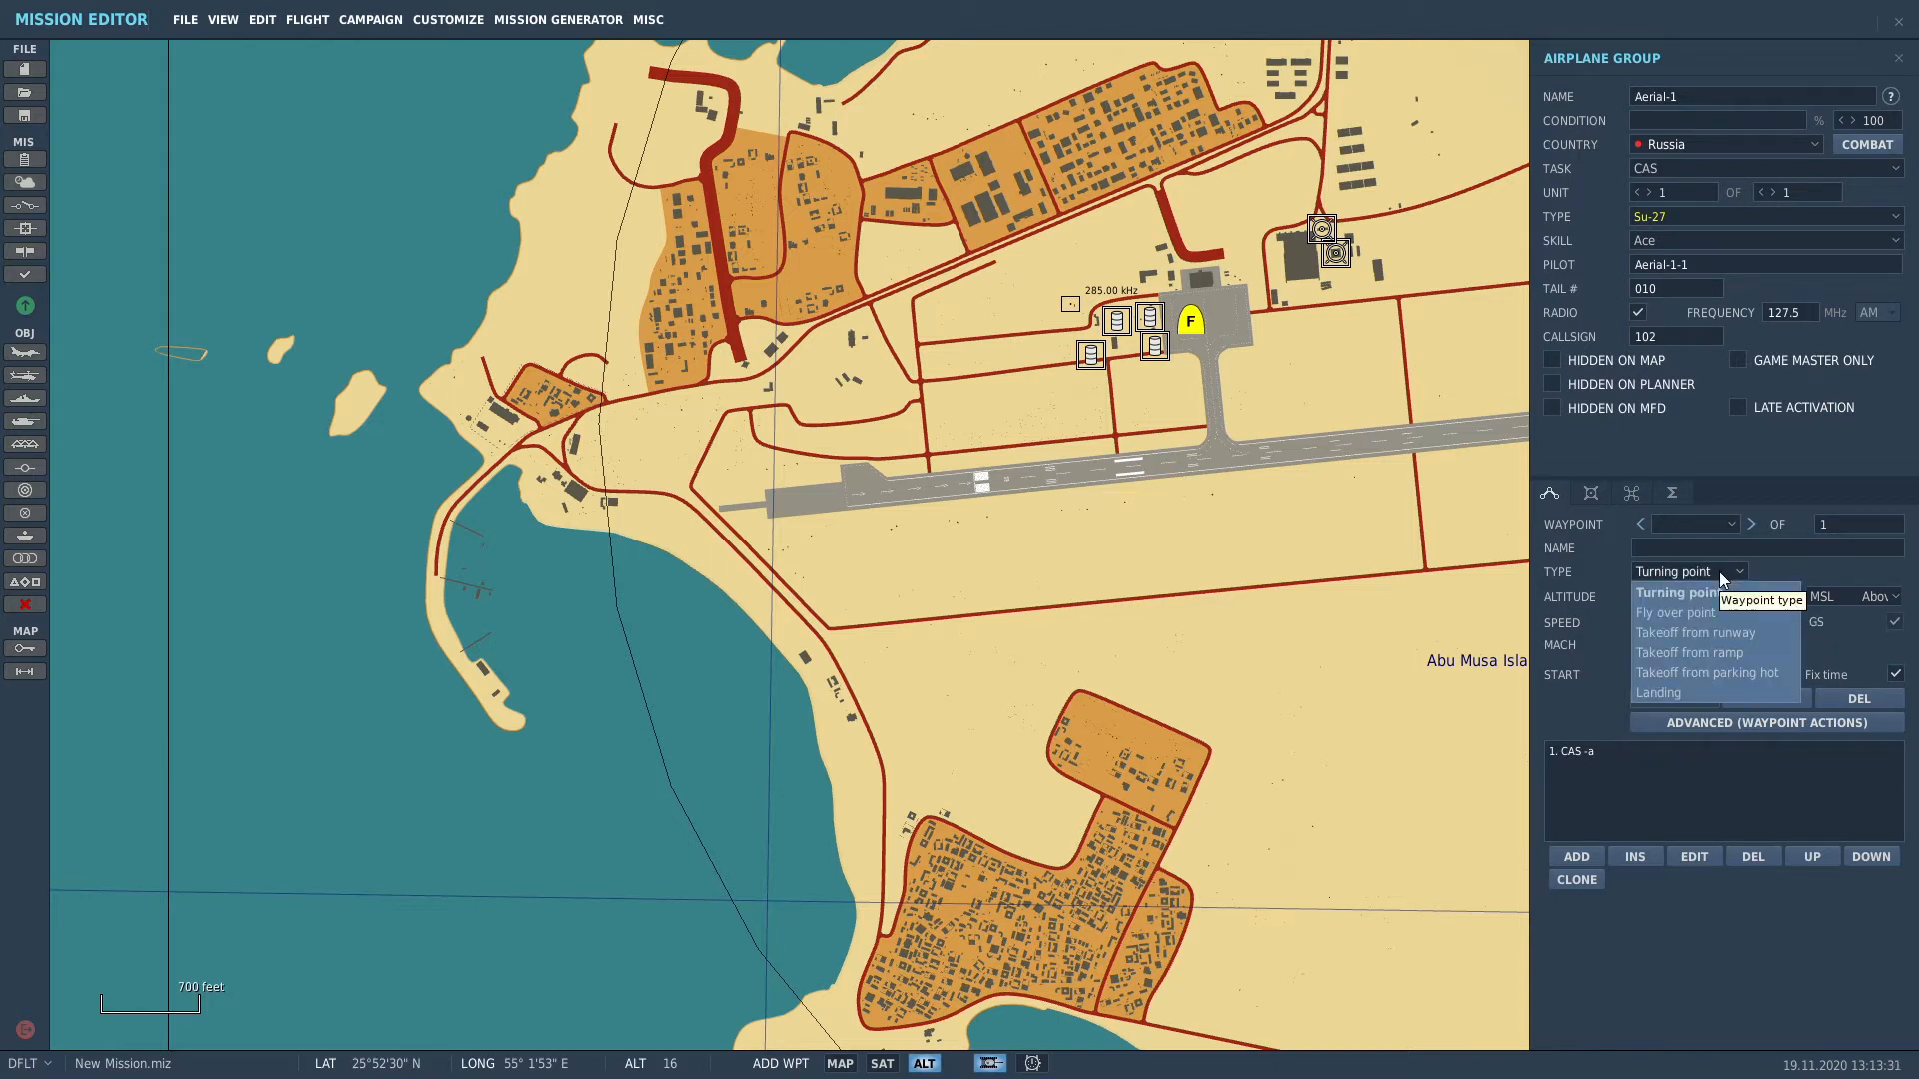
{"action": "left_click", "coordinate": [1771, 652]}
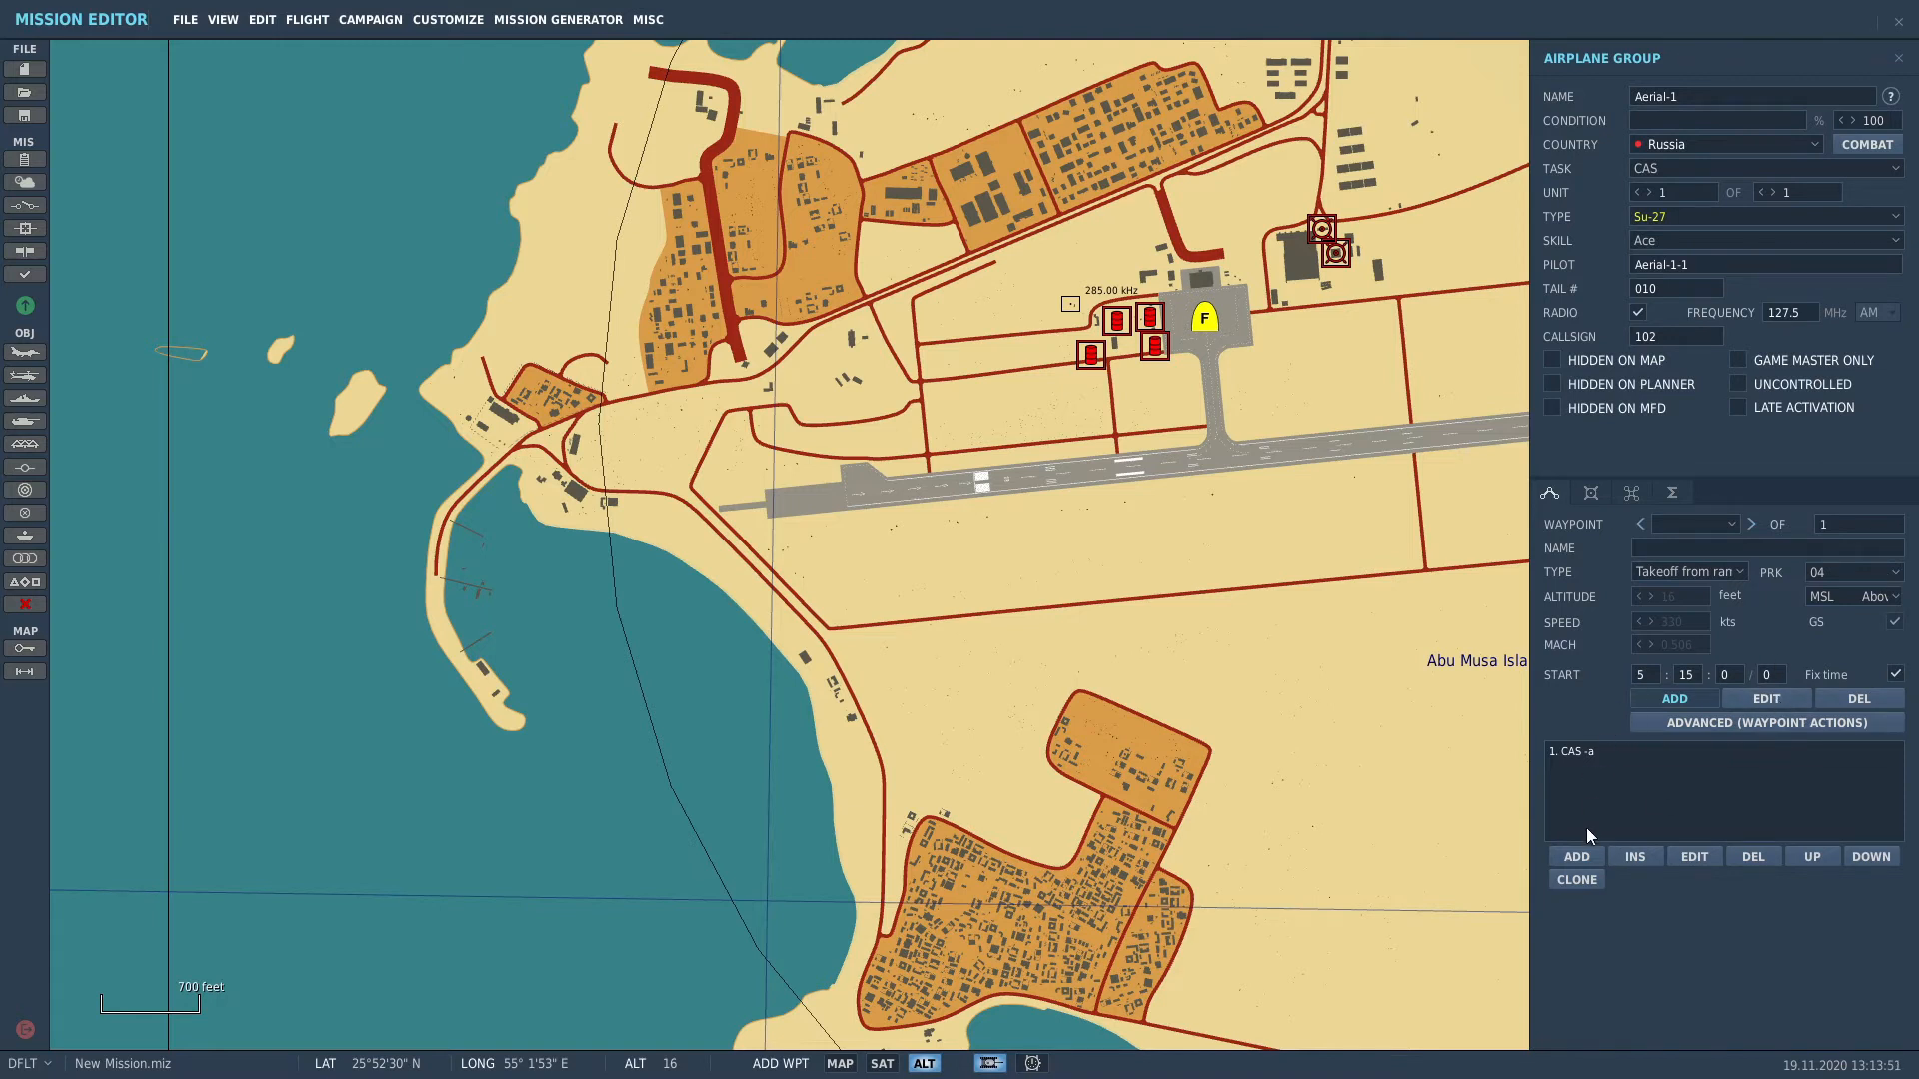
Step: Add waypoints southwest, near Sir Abu Nuayr, east and north, ending back at Abu Musa
{"action": "scroll", "coordinate": [1389, 821], "scroll_direction": "down", "scroll_amount": 8}
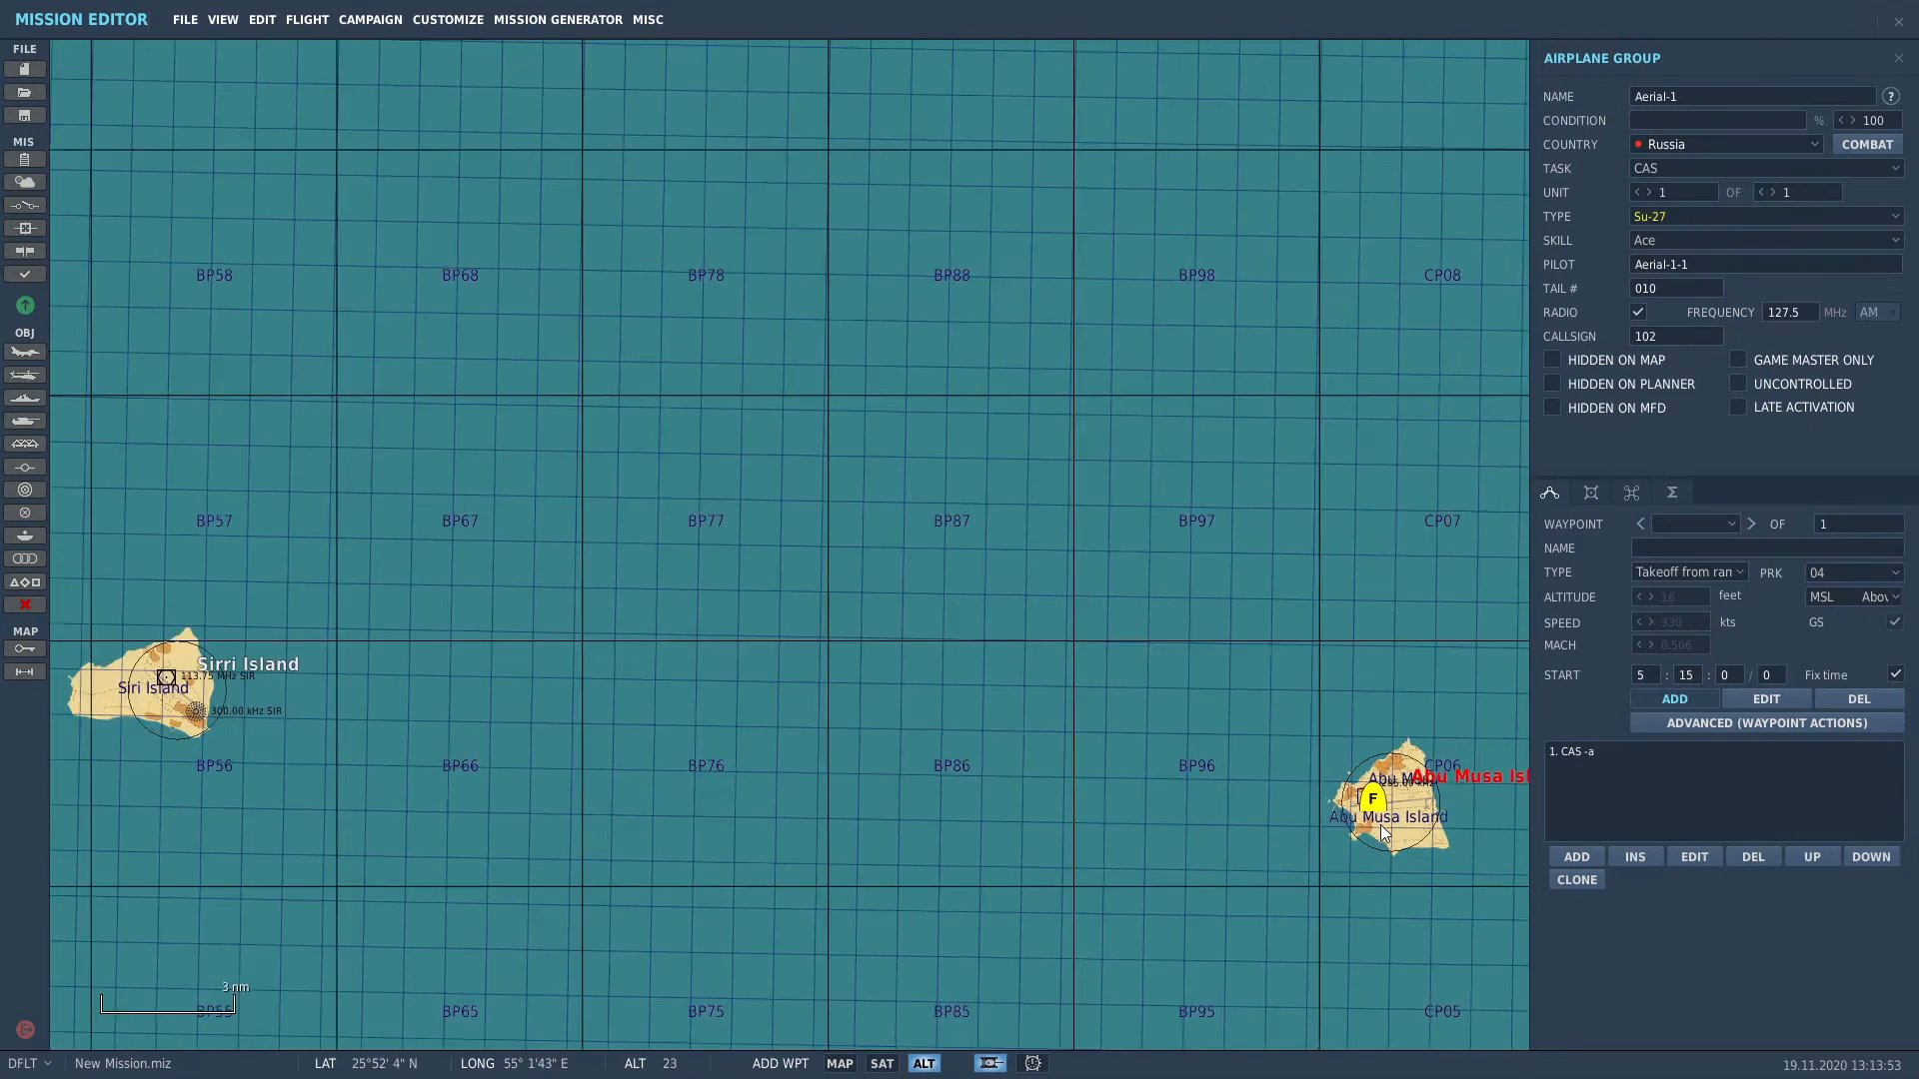
{"action": "scroll", "coordinate": [1382, 825], "scroll_direction": "down", "scroll_amount": 5}
{"action": "right_click_drag", "start_coordinate": [1225, 842], "coordinate": [1091, 603]}
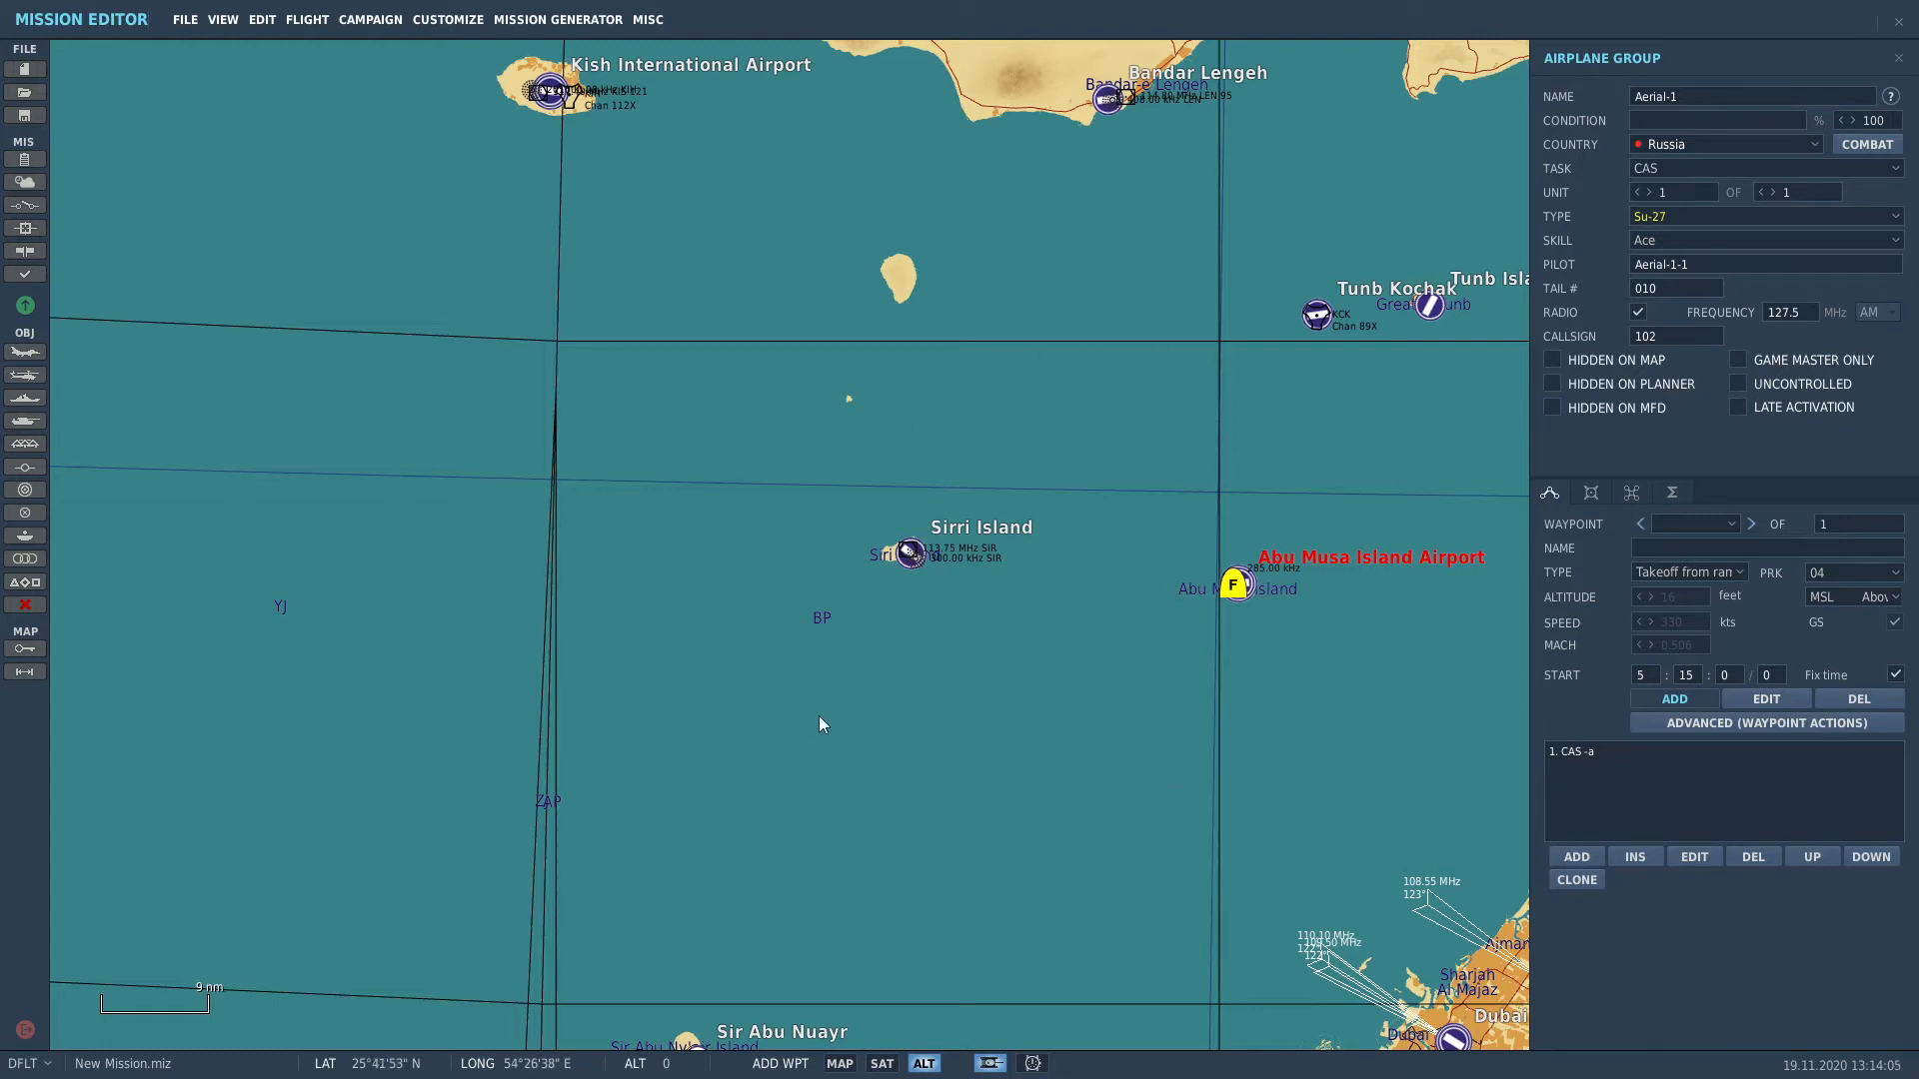
{"action": "left_click", "coordinate": [762, 723]}
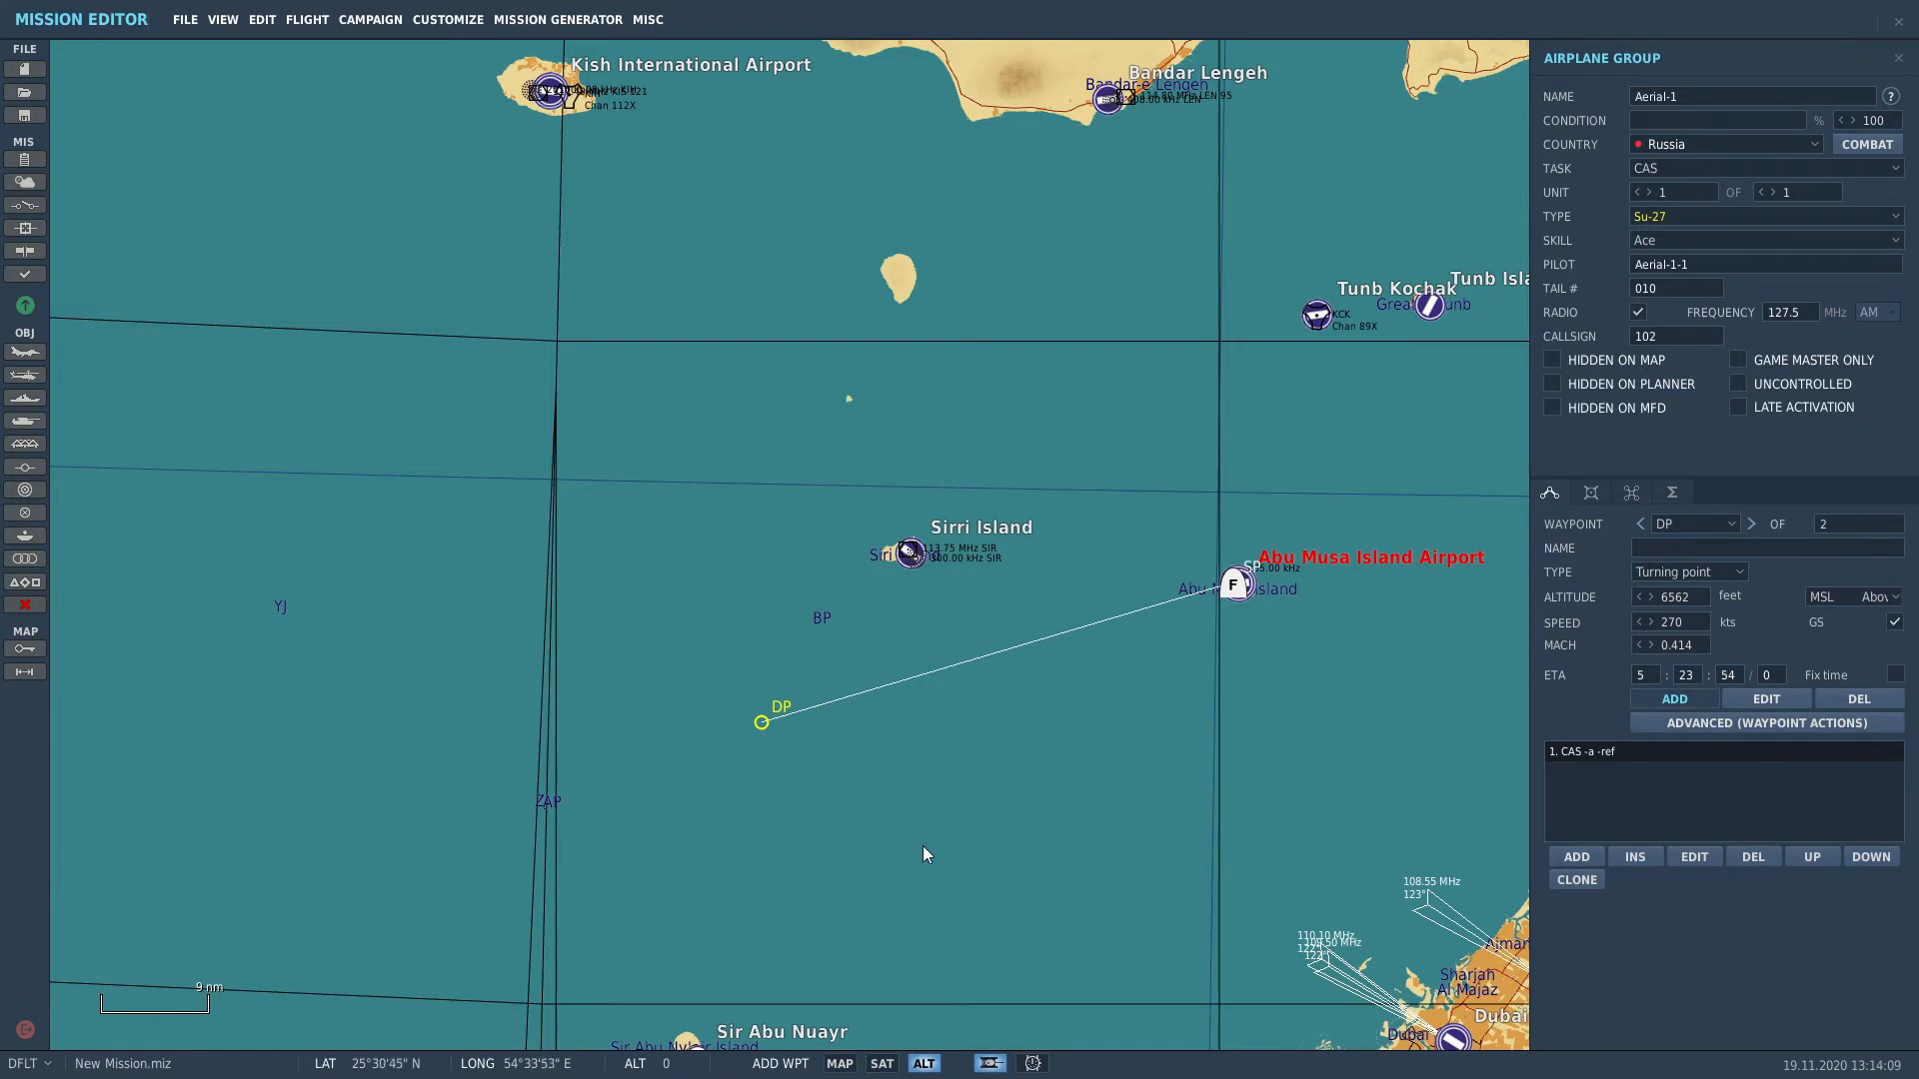
{"action": "right_click_drag", "start_coordinate": [922, 846], "coordinate": [796, 568]}
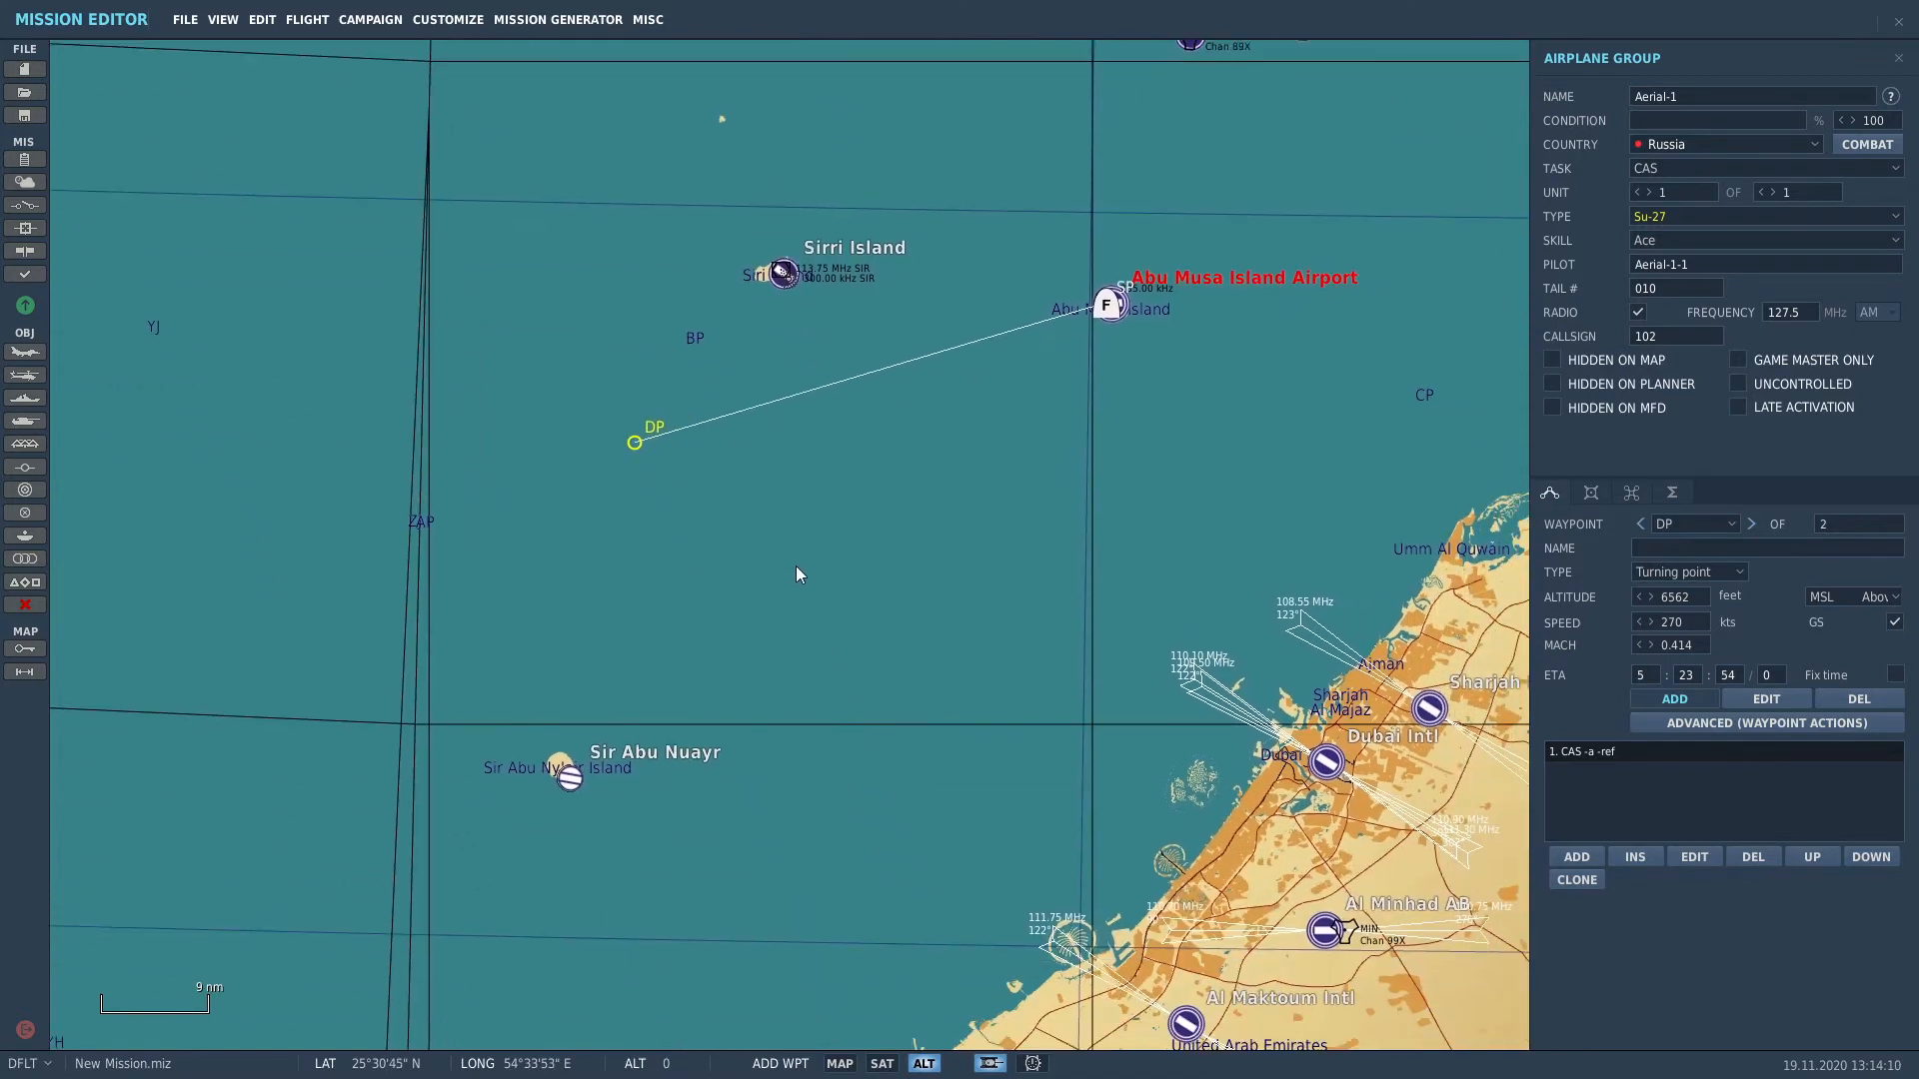
{"action": "left_click", "coordinate": [853, 745]}
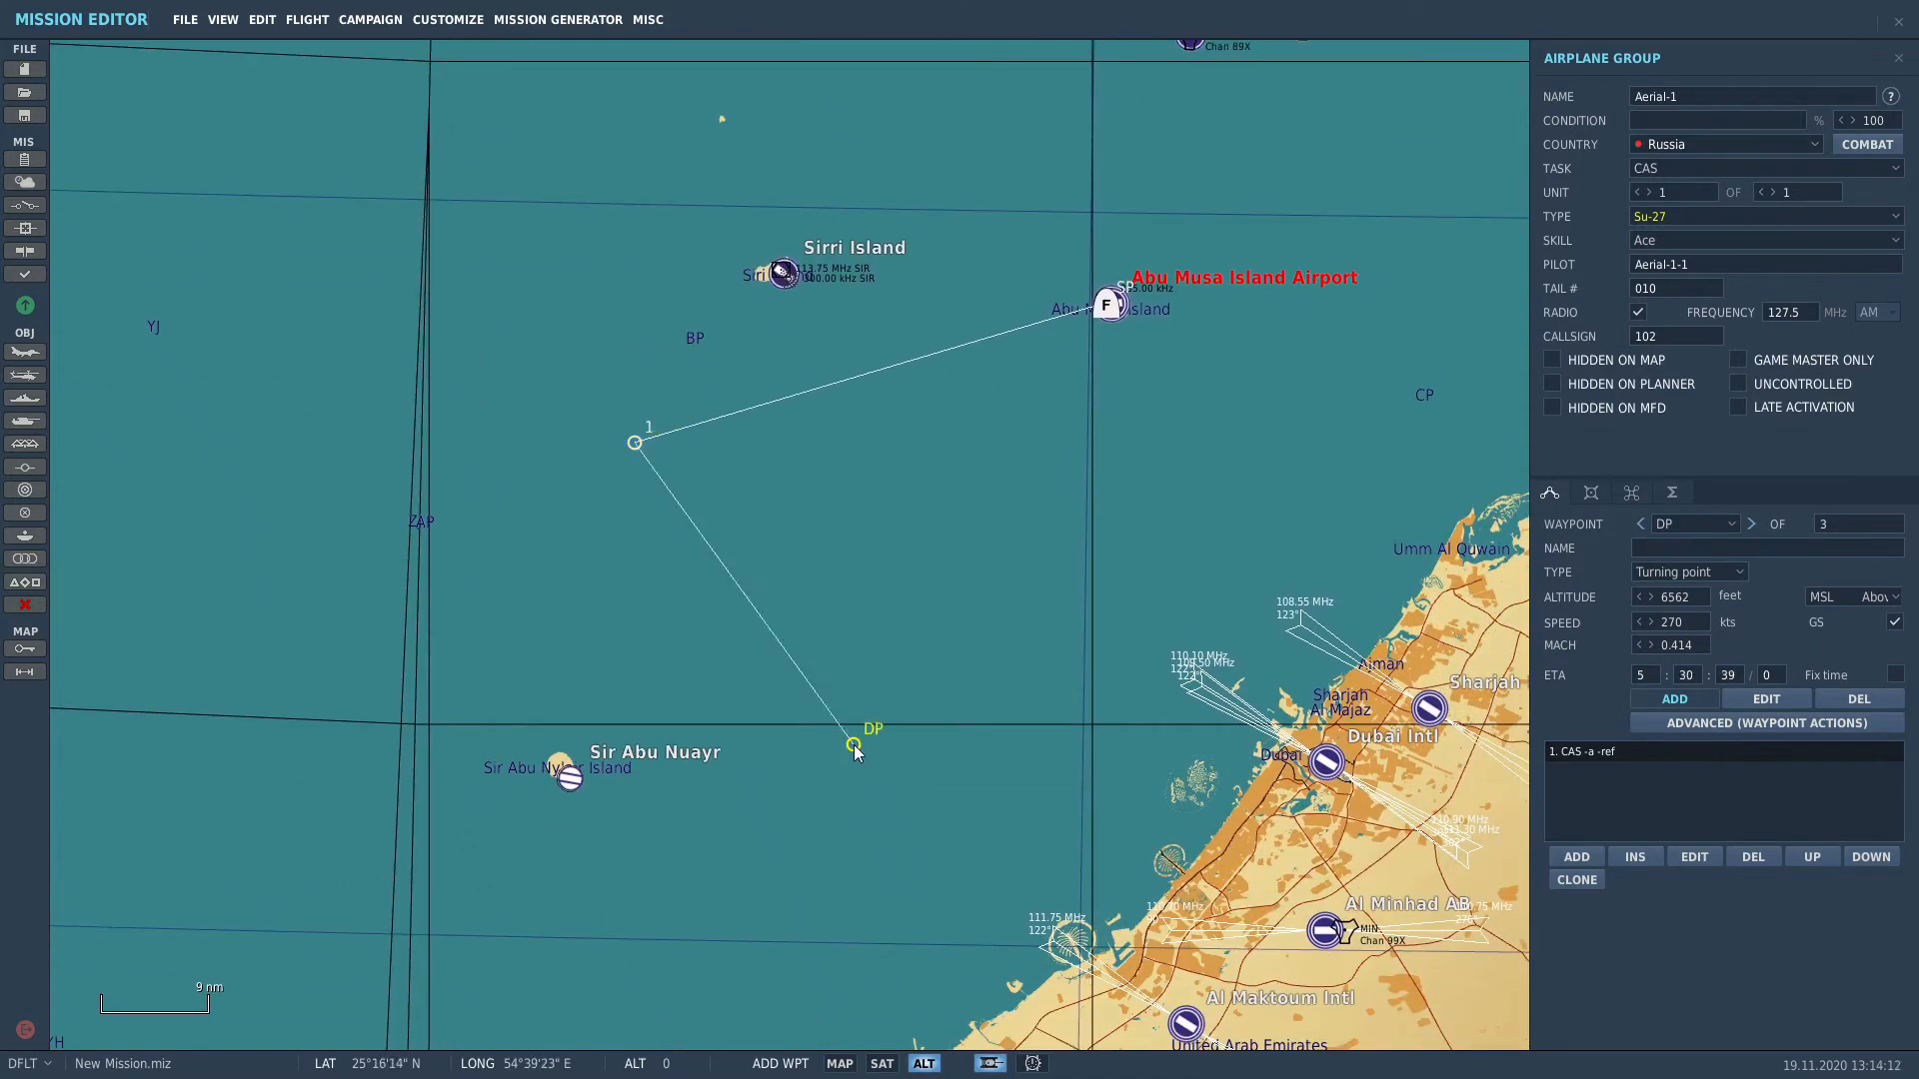
{"action": "left_click", "coordinate": [1466, 339]}
{"action": "left_click", "coordinate": [1253, 68]}
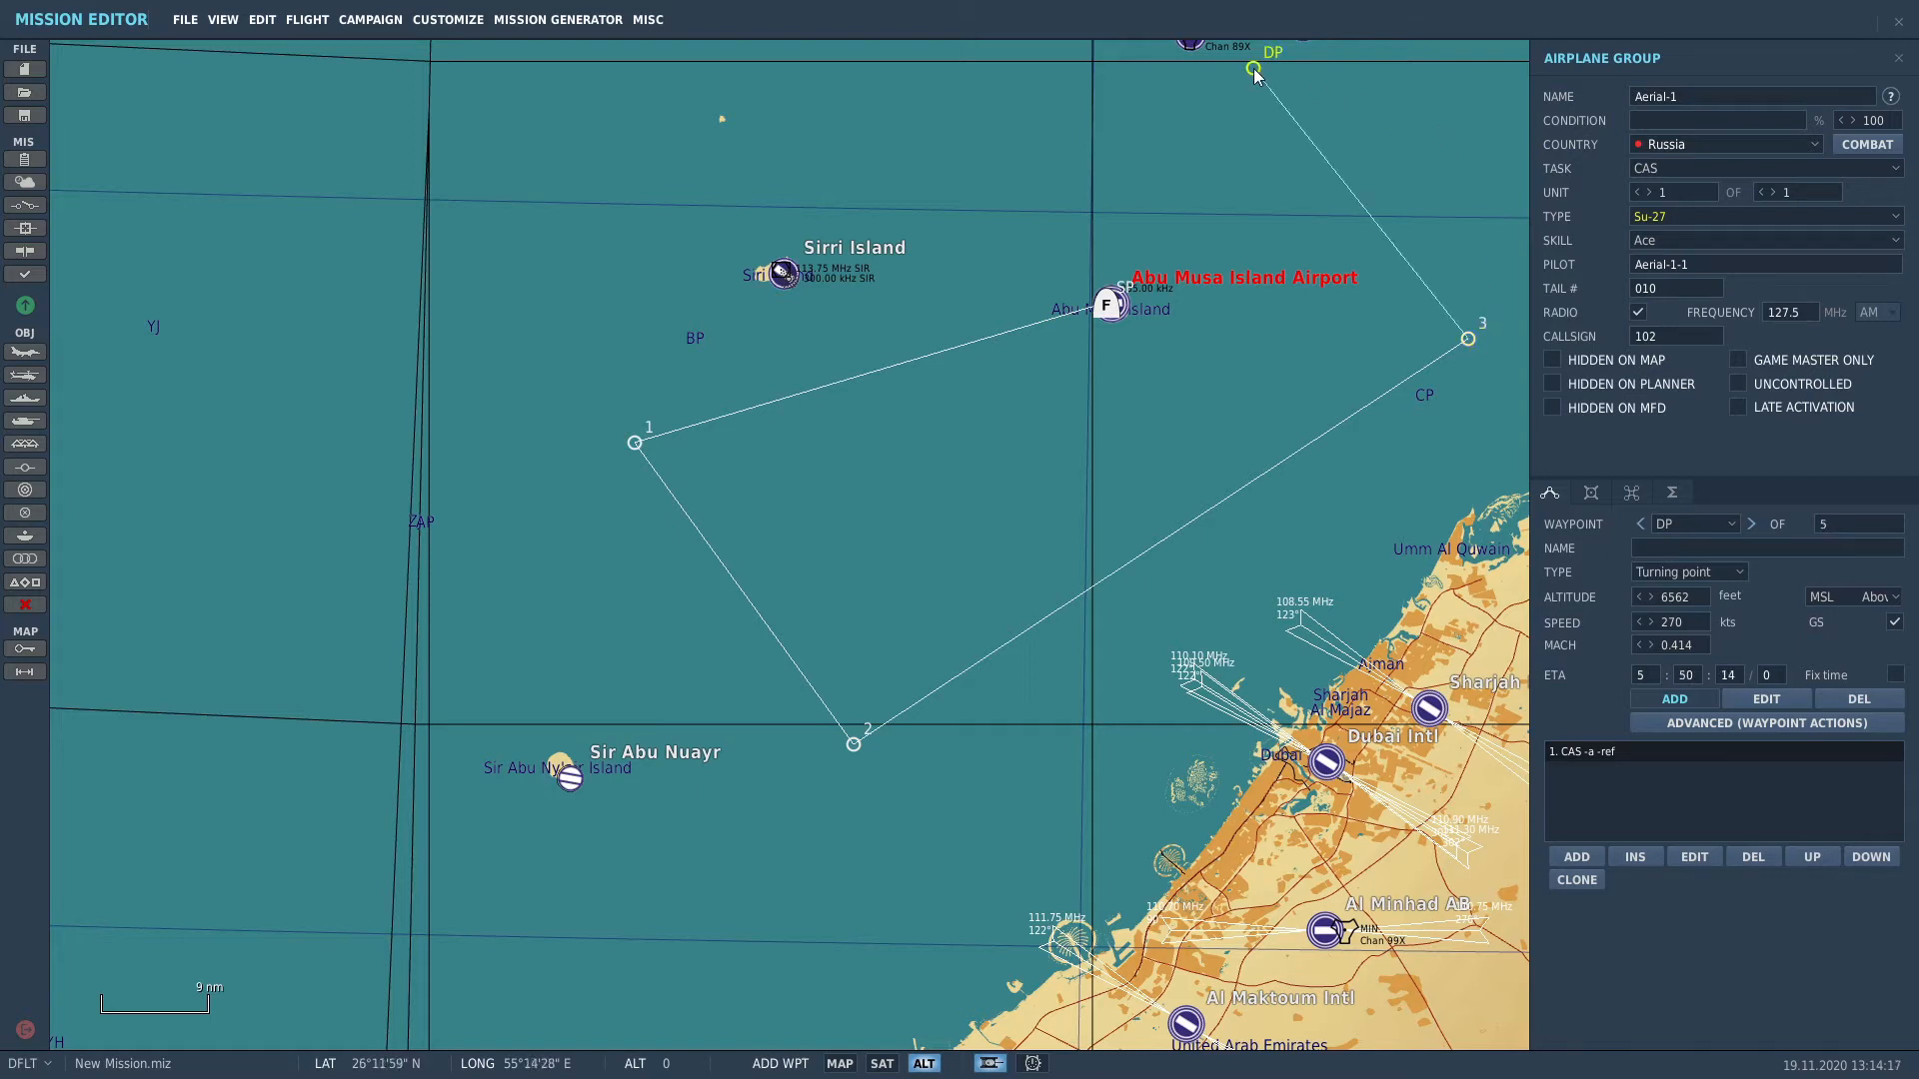
{"action": "left_click", "coordinate": [1122, 305]}
{"action": "scroll", "coordinate": [1123, 283], "scroll_direction": "up", "scroll_amount": 2}
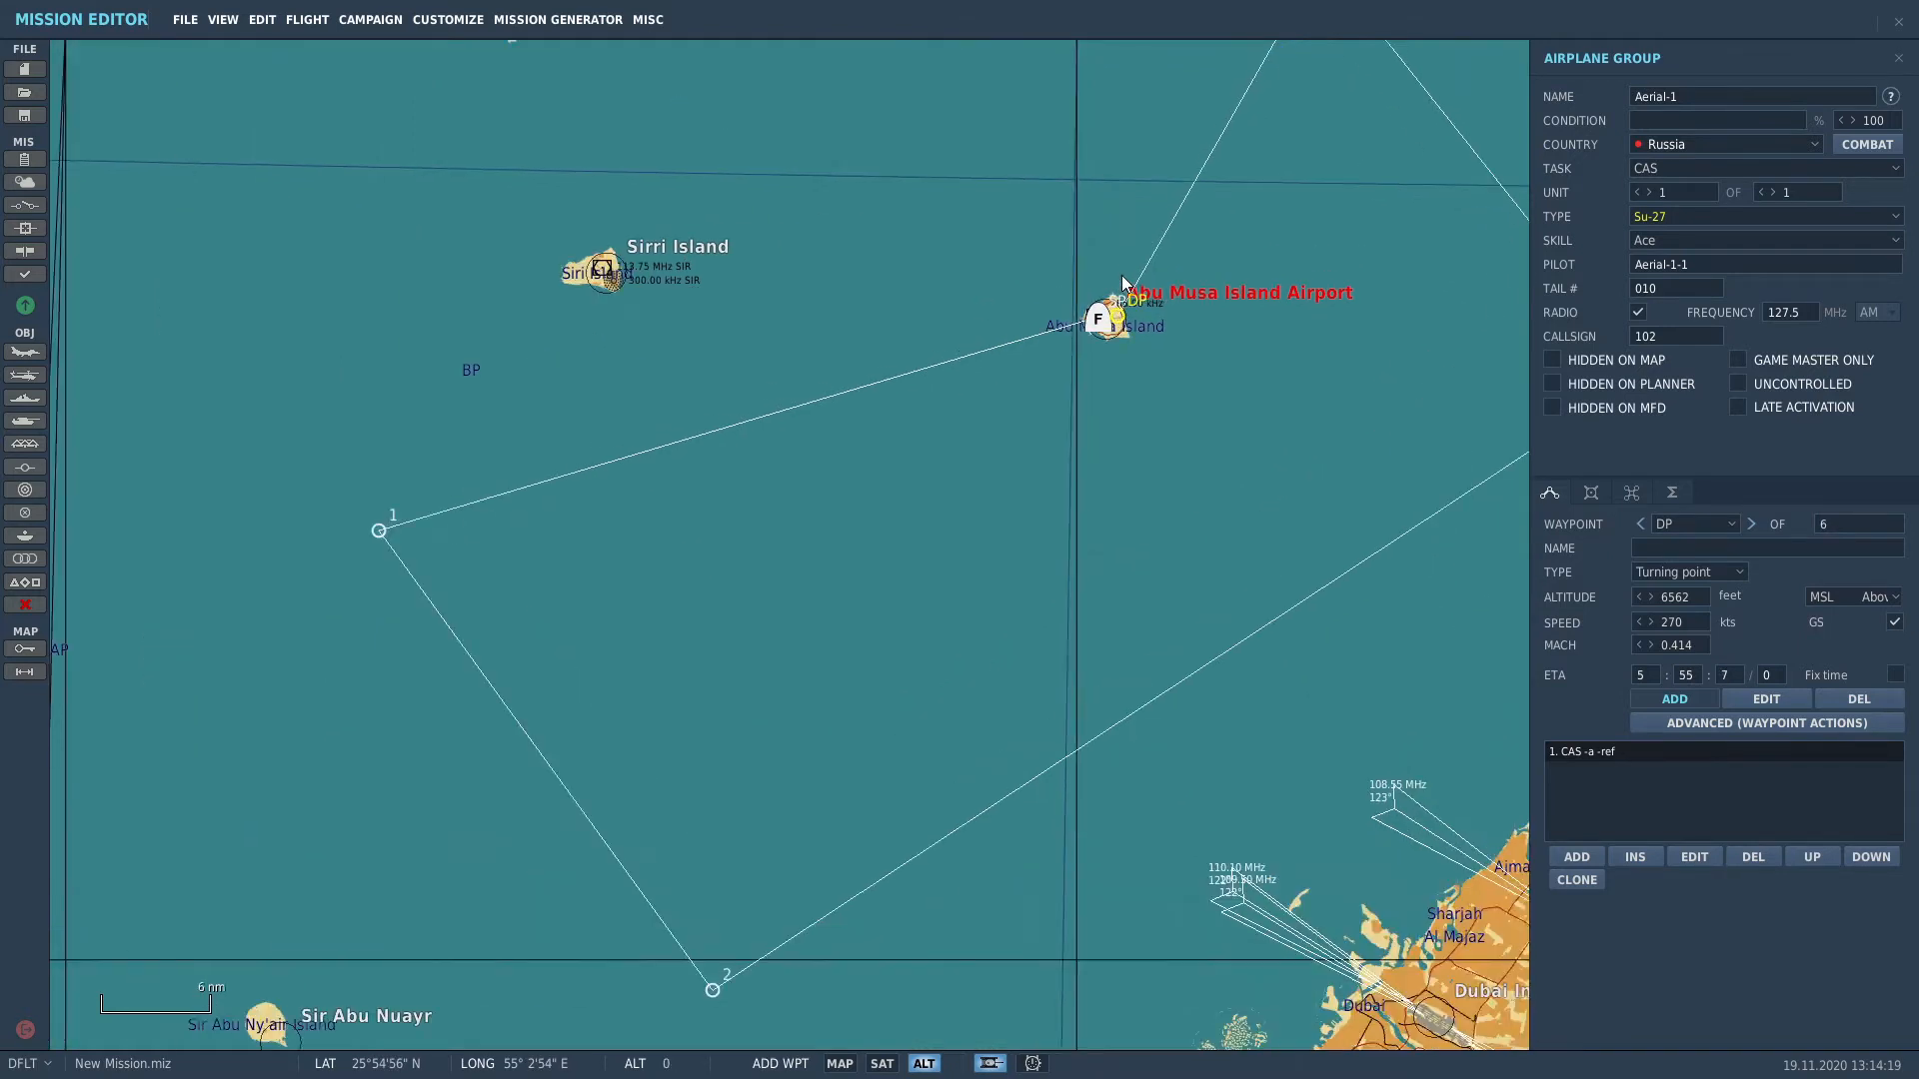
{"action": "scroll", "coordinate": [1123, 283], "scroll_direction": "up", "scroll_amount": 5}
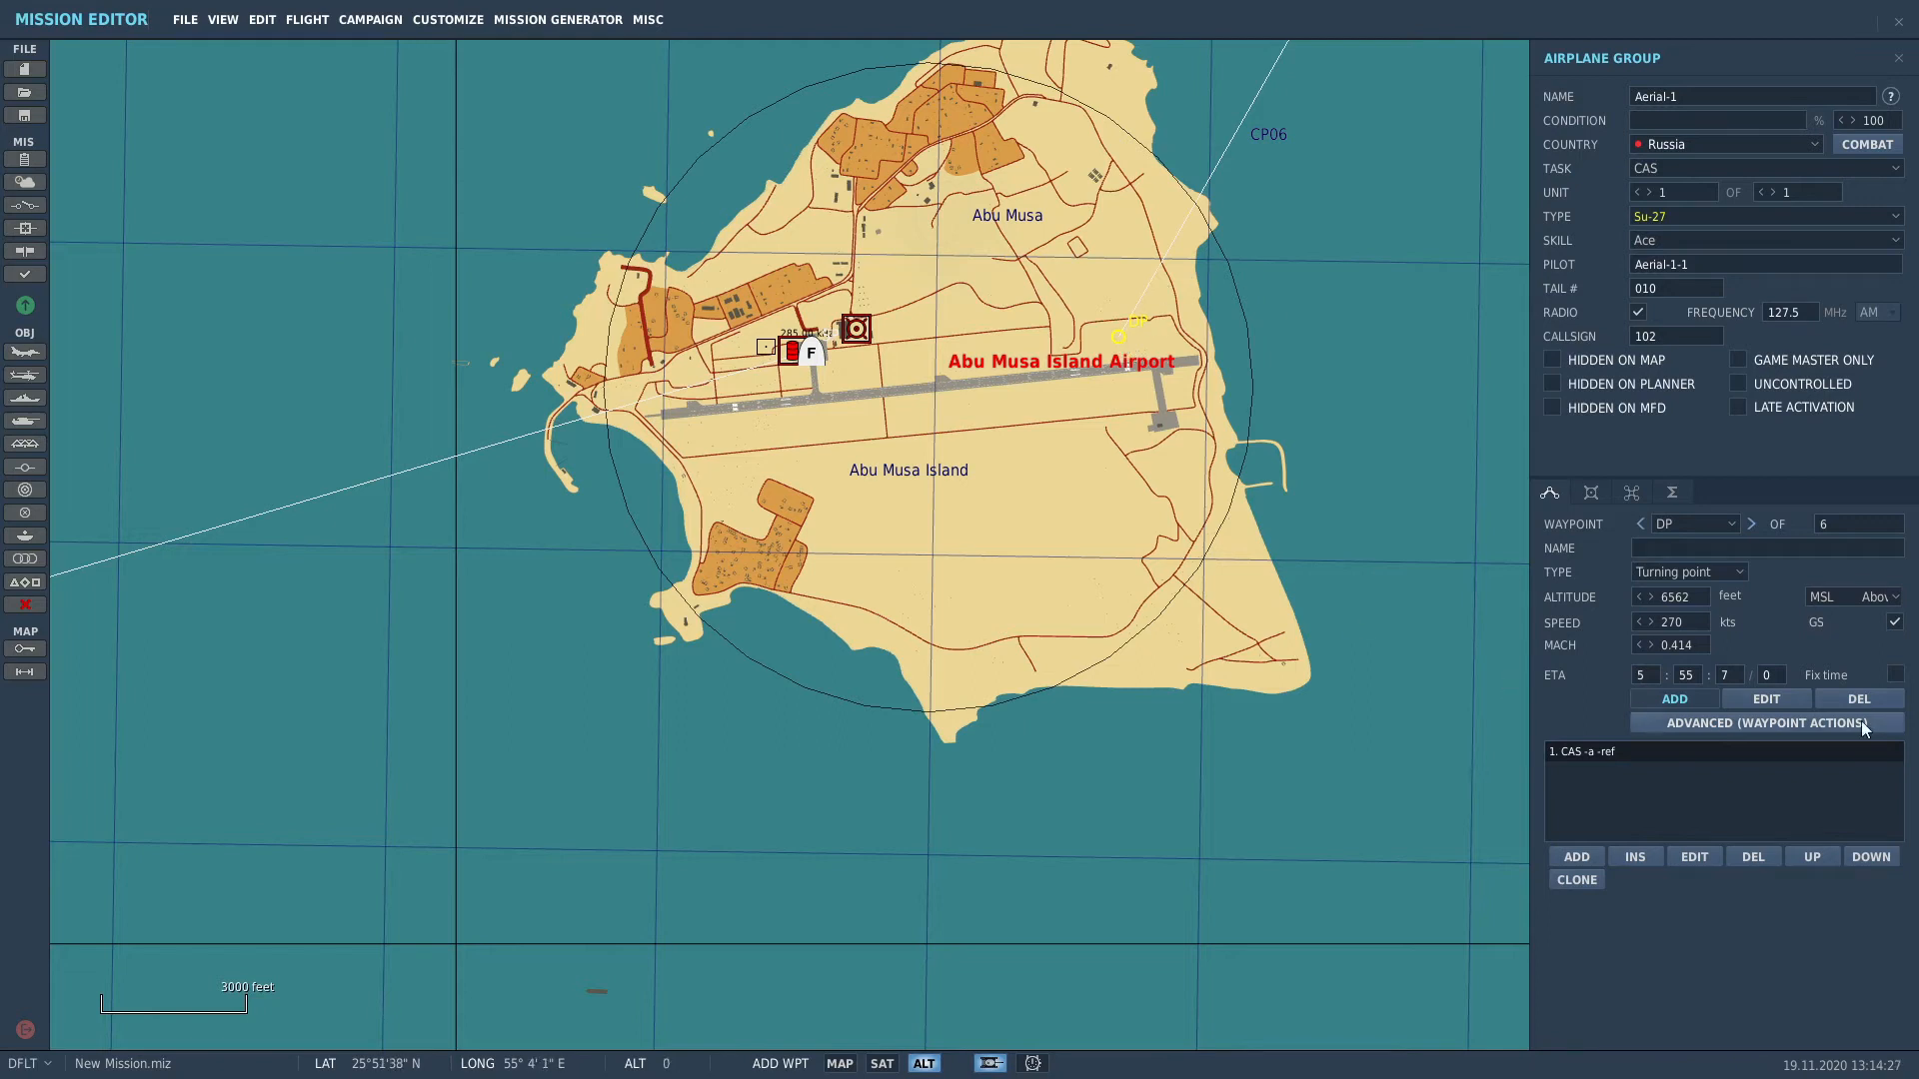
Step: Set the sixth waypoint's type to Landing at Abu Musa Island Airport
{"action": "left_click", "coordinate": [1736, 572]}
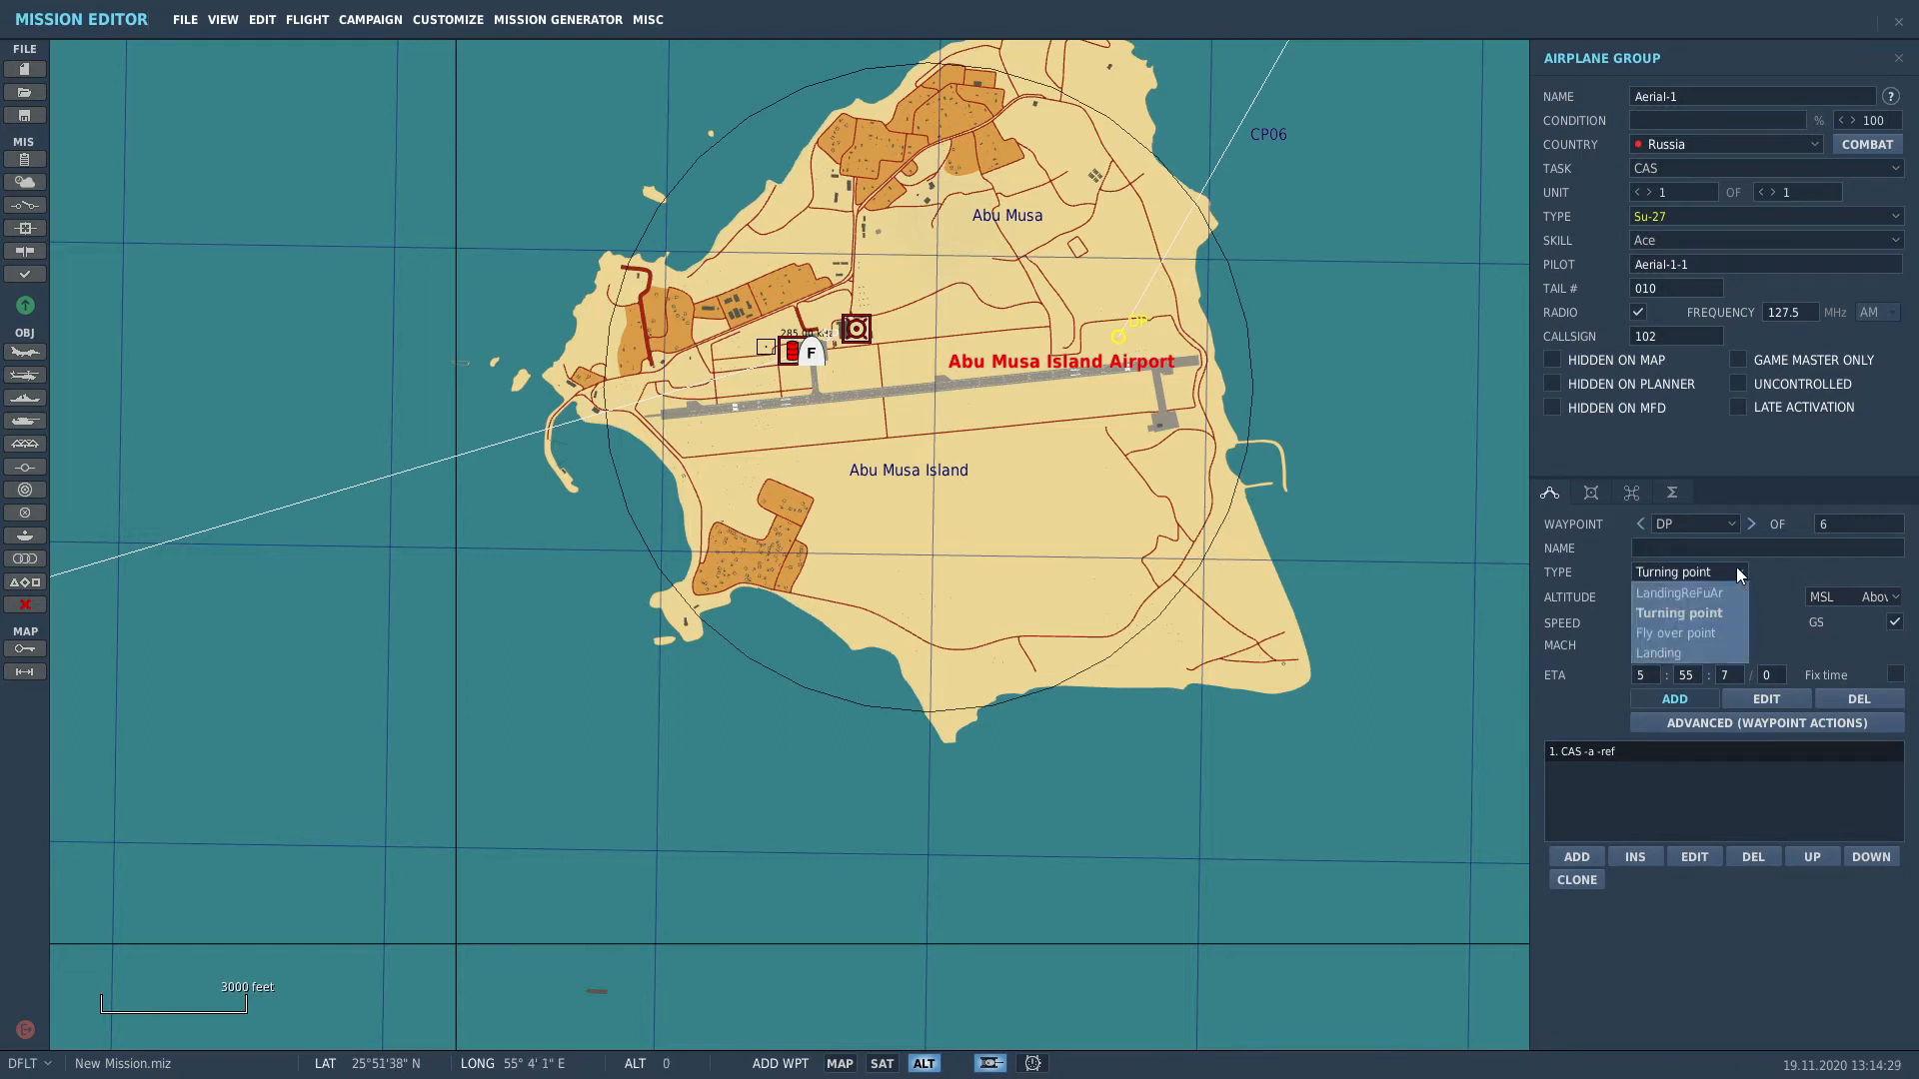
{"action": "left_click", "coordinate": [1699, 651]}
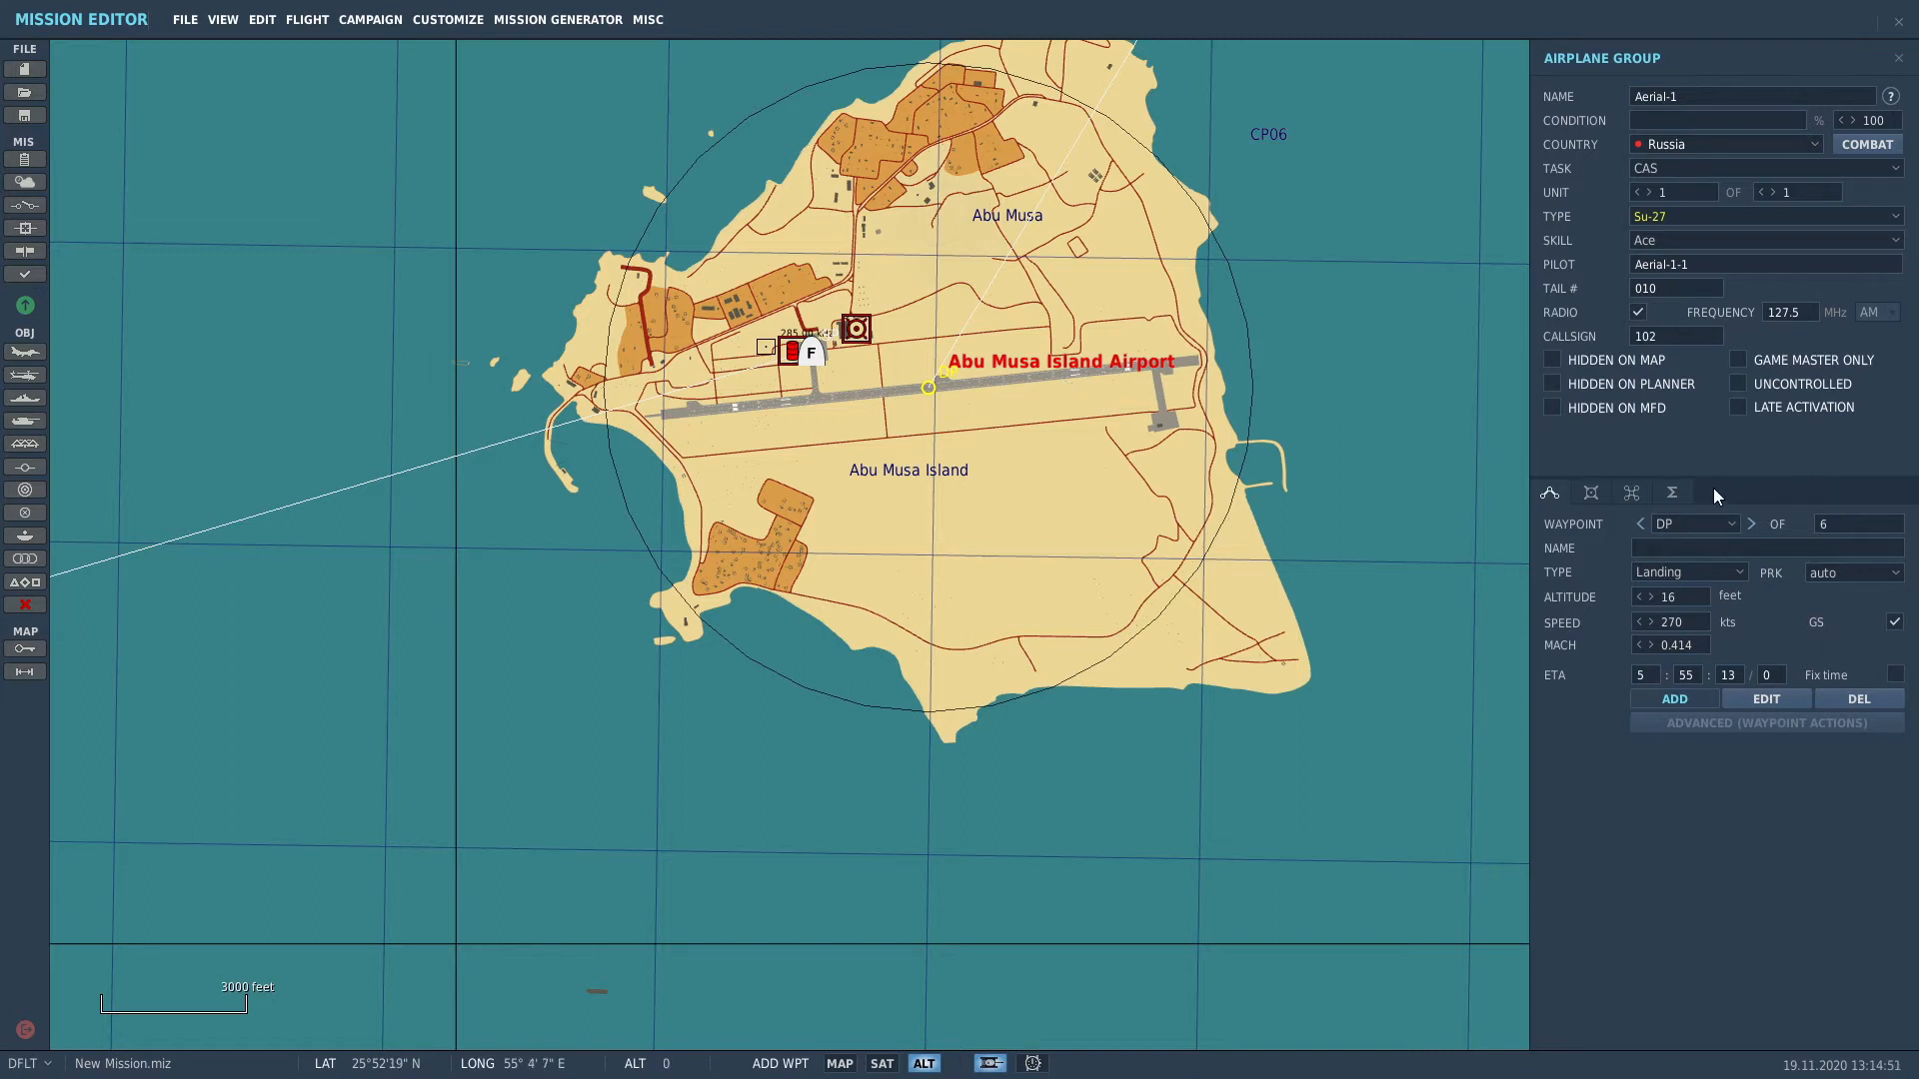
Step: In the Su-27 Mission payload, mount ECM pods on stations 10 and 1
{"action": "left_click", "coordinate": [1591, 494]}
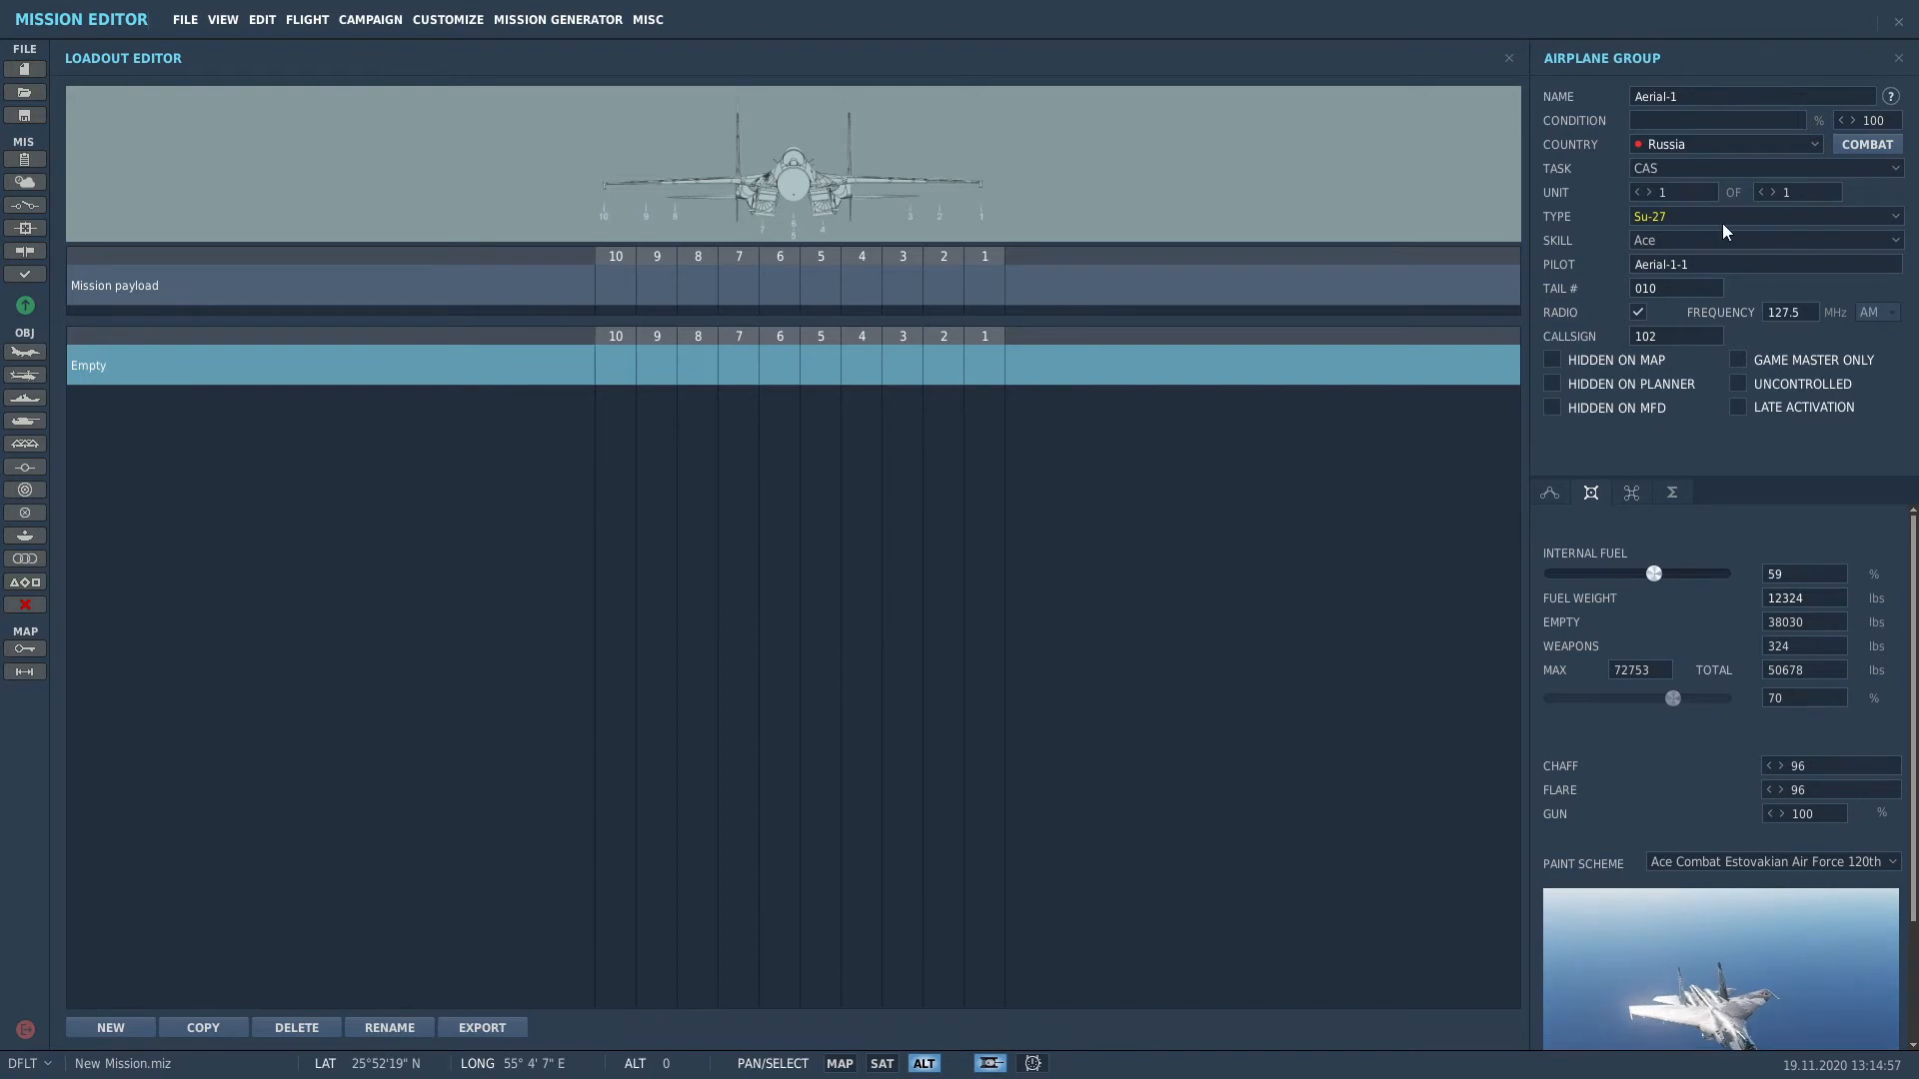
{"action": "left_click", "coordinate": [503, 285]}
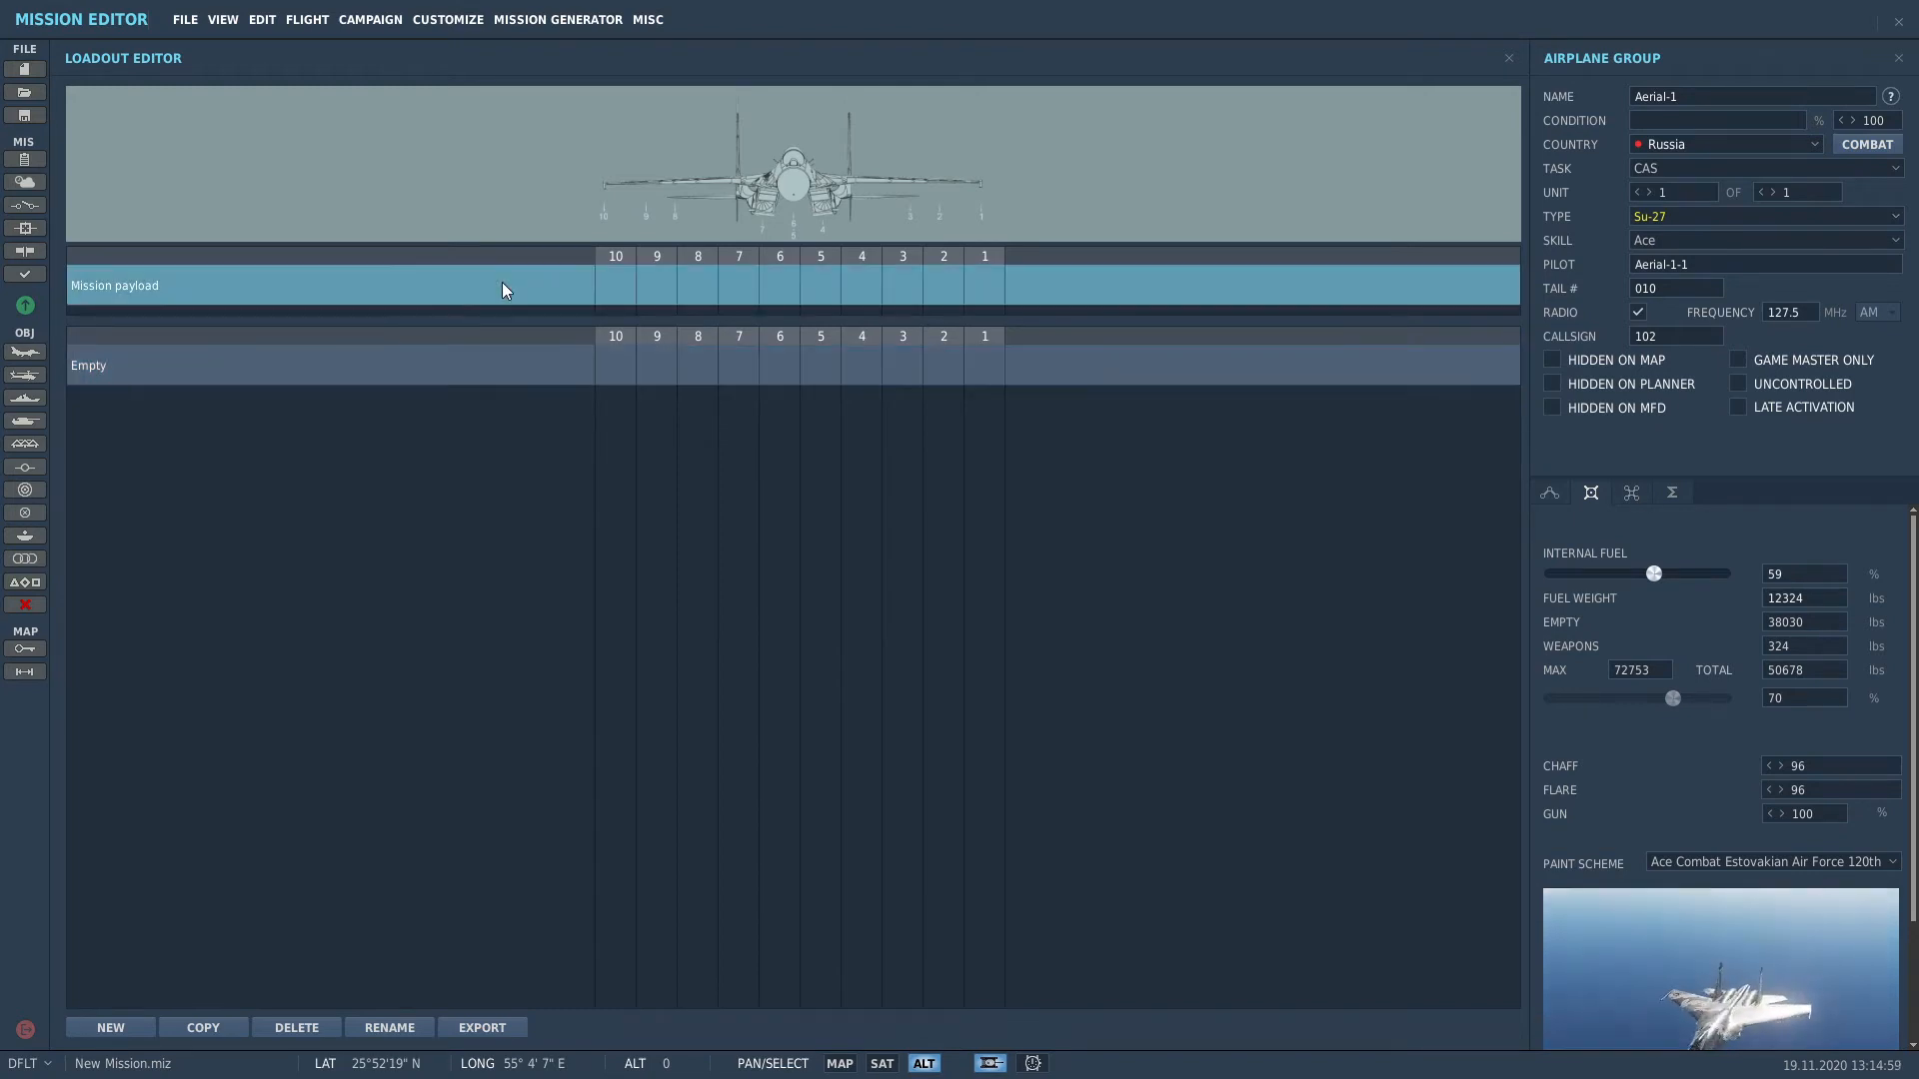
{"action": "right_click", "coordinate": [608, 284]}
{"action": "mouse_move", "coordinate": [740, 316]}
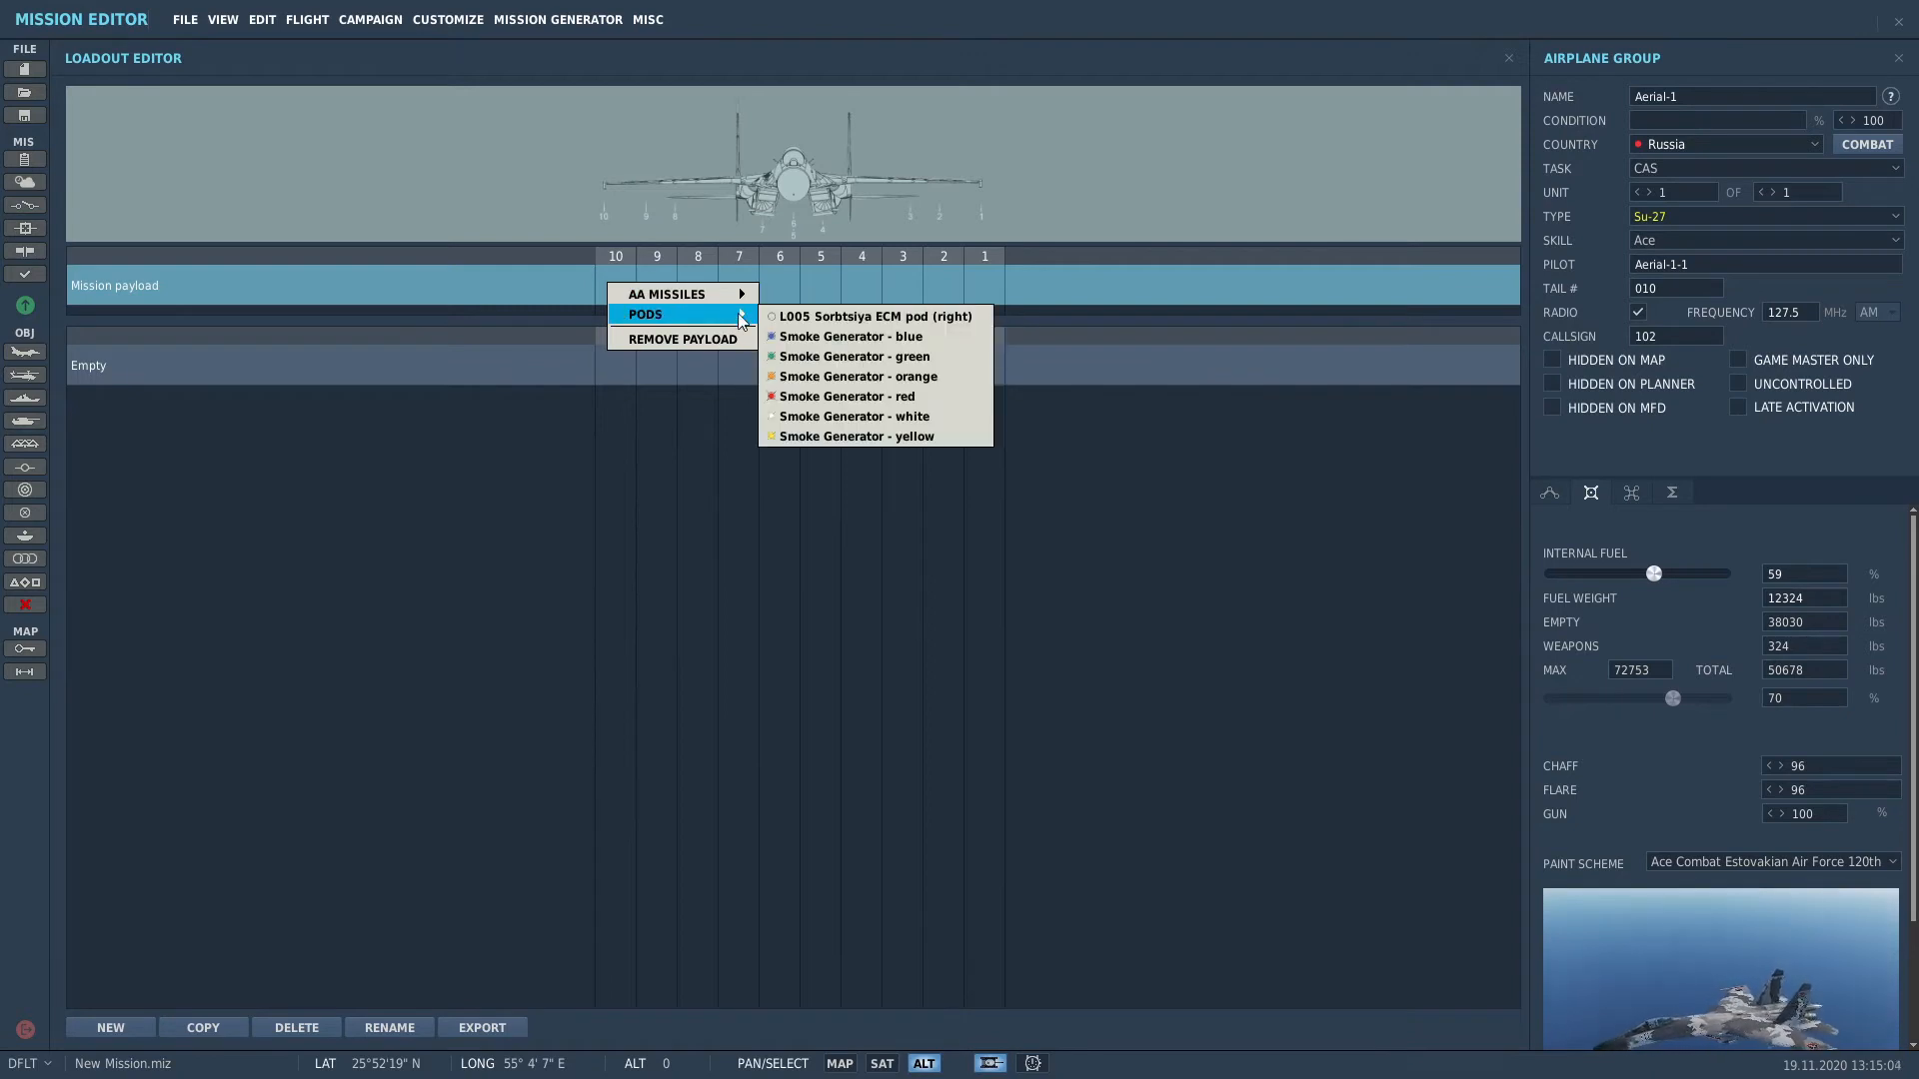
{"action": "left_click", "coordinate": [856, 316]}
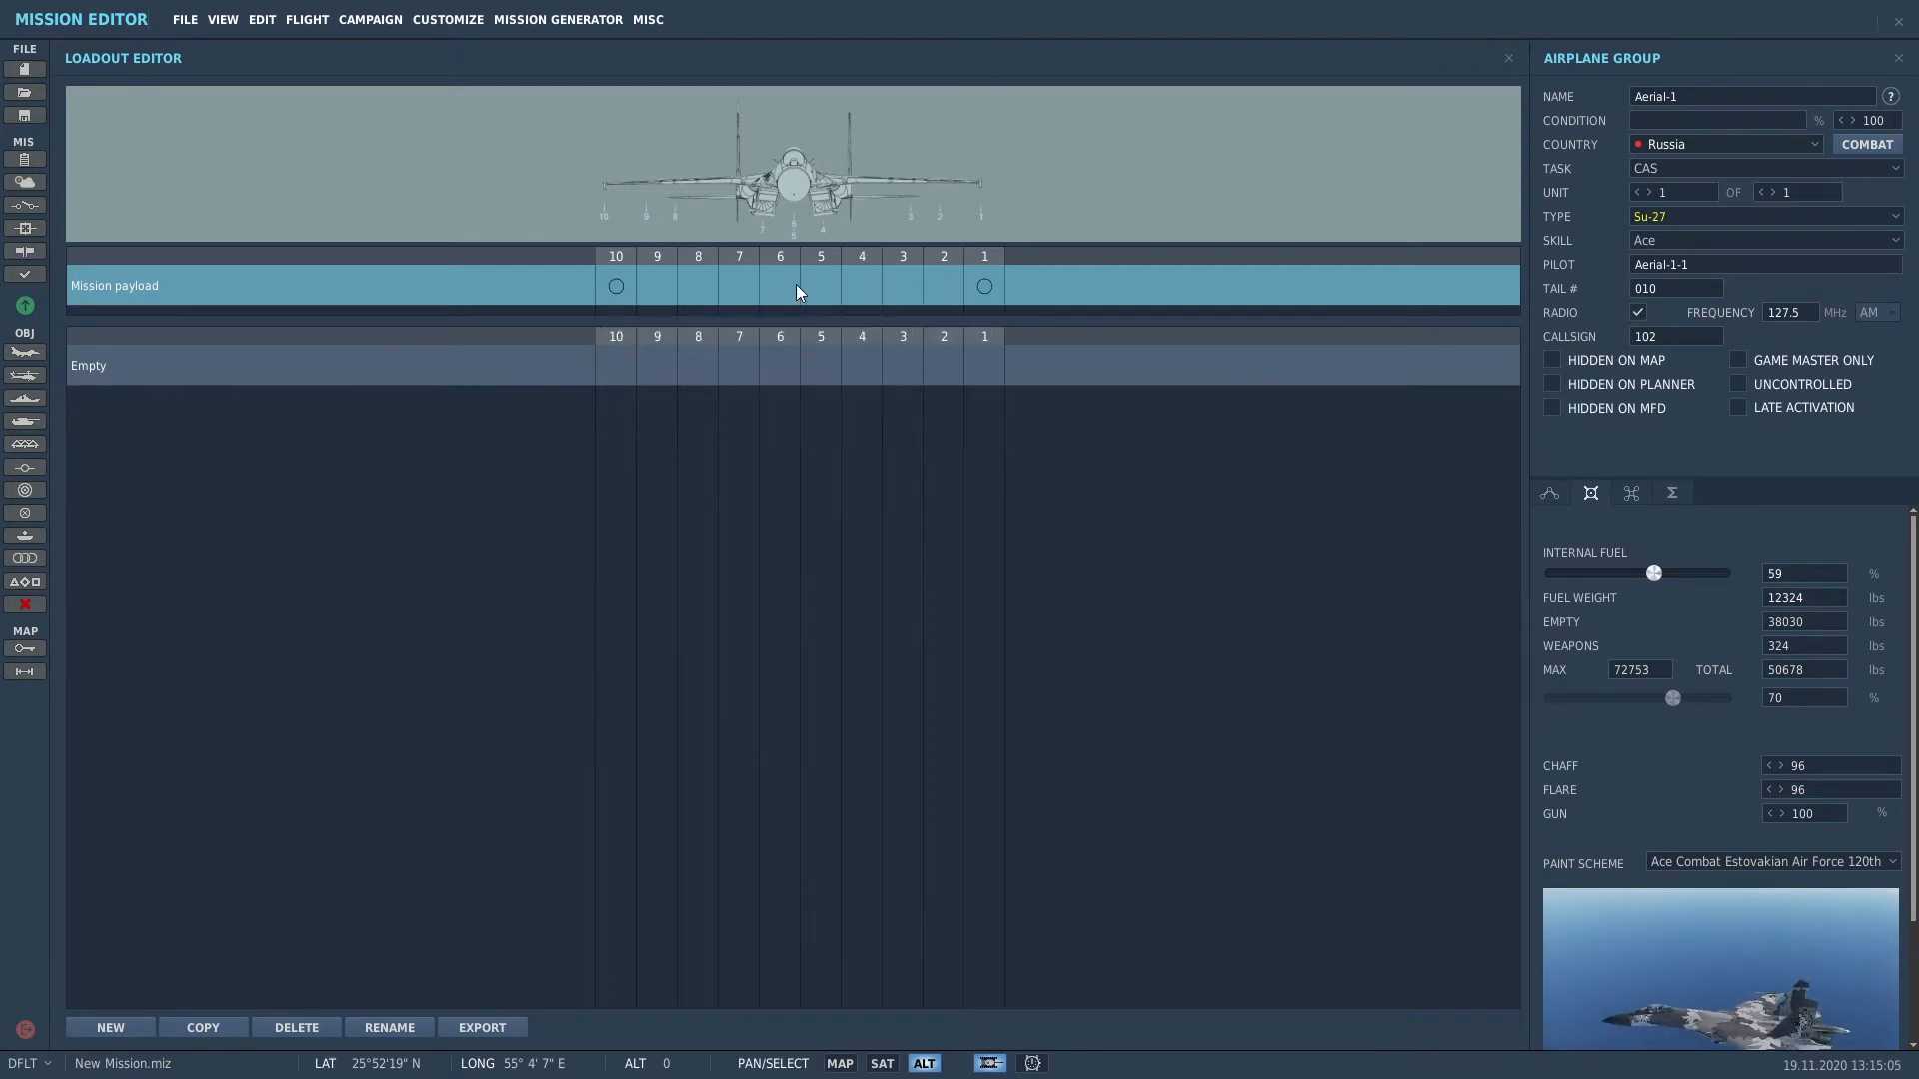
Step: Load R-73 missiles on stations 2 and 9 and an R-27ET on station 8
{"action": "right_click", "coordinate": [950, 289]}
{"action": "mouse_move", "coordinate": [1009, 296]}
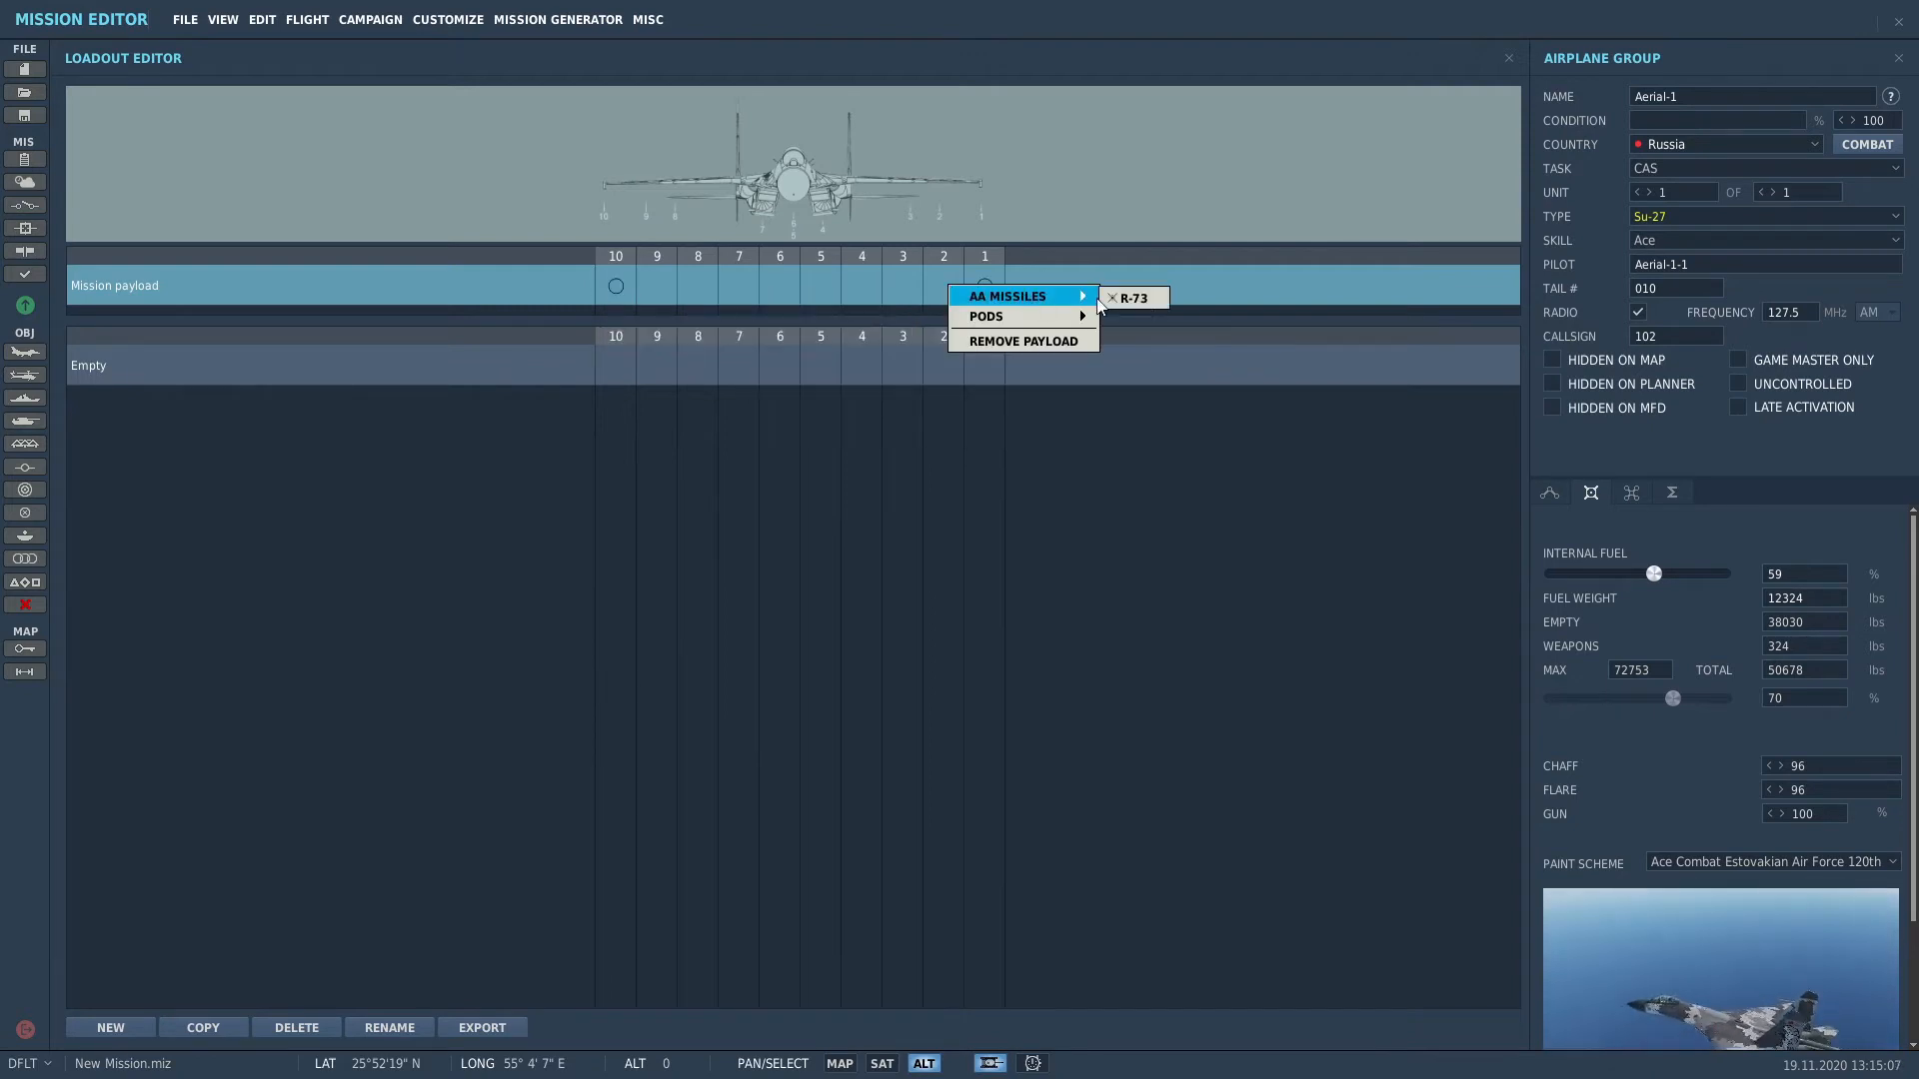
{"action": "left_click", "coordinate": [1148, 300]}
{"action": "right_click", "coordinate": [644, 290]}
{"action": "mouse_move", "coordinate": [769, 297]}
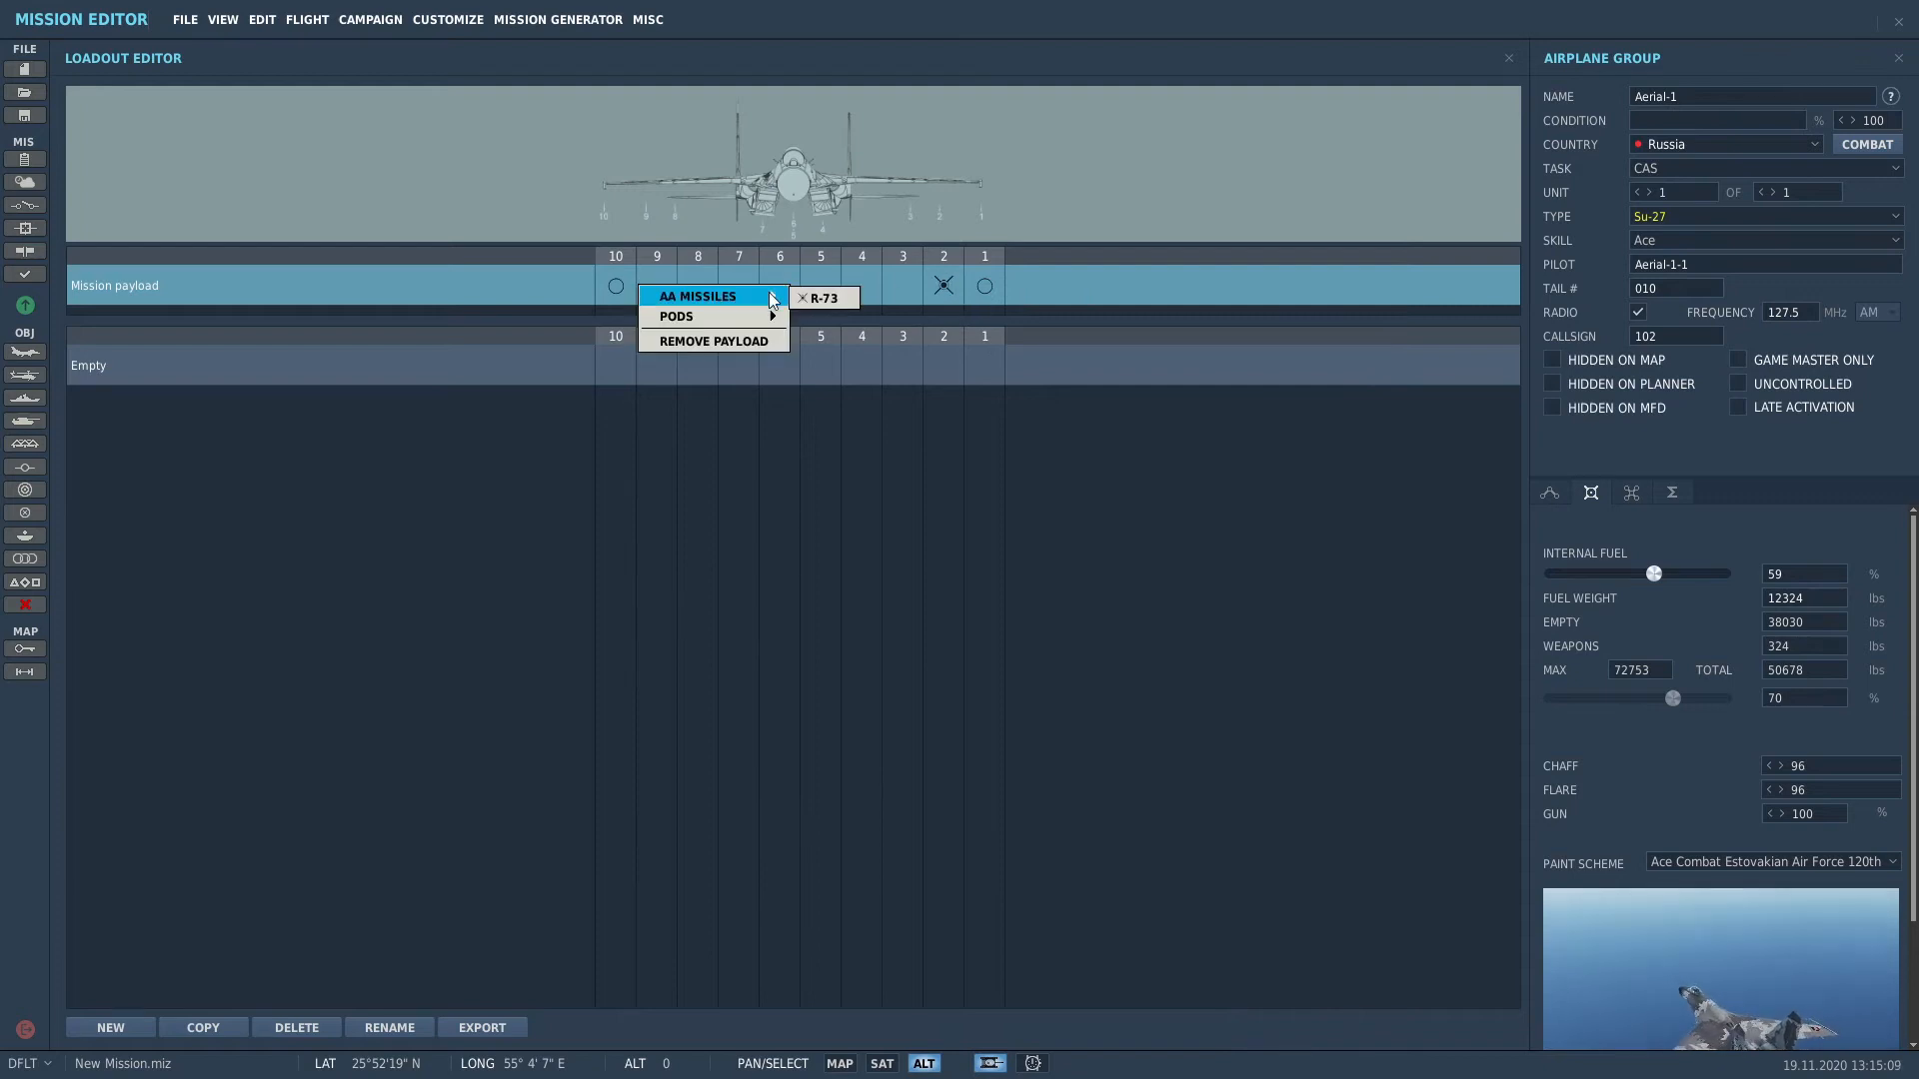
{"action": "left_click", "coordinate": [831, 300]}
{"action": "right_click", "coordinate": [699, 289]}
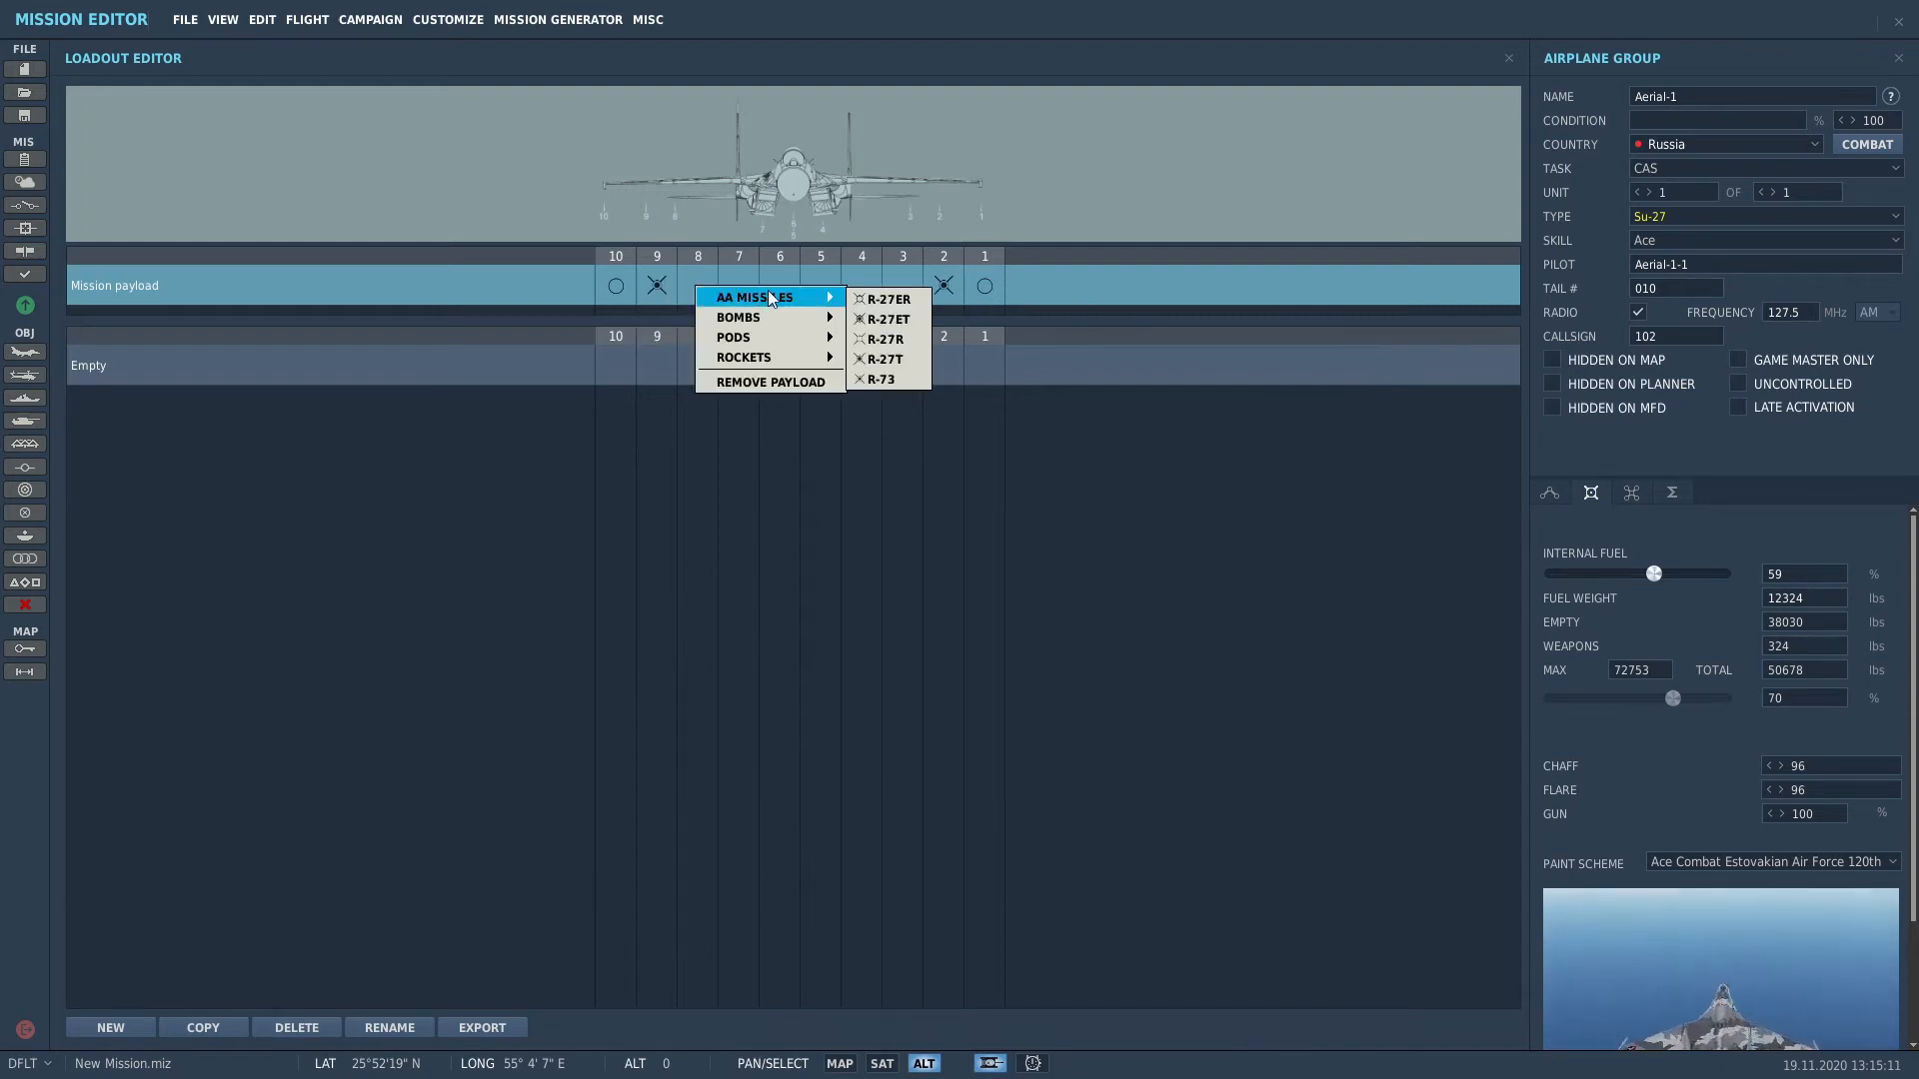
{"action": "left_click", "coordinate": [889, 319]}
Step: Load R-27ER missiles on stations 3, 4 and 7
{"action": "right_click", "coordinate": [910, 294]}
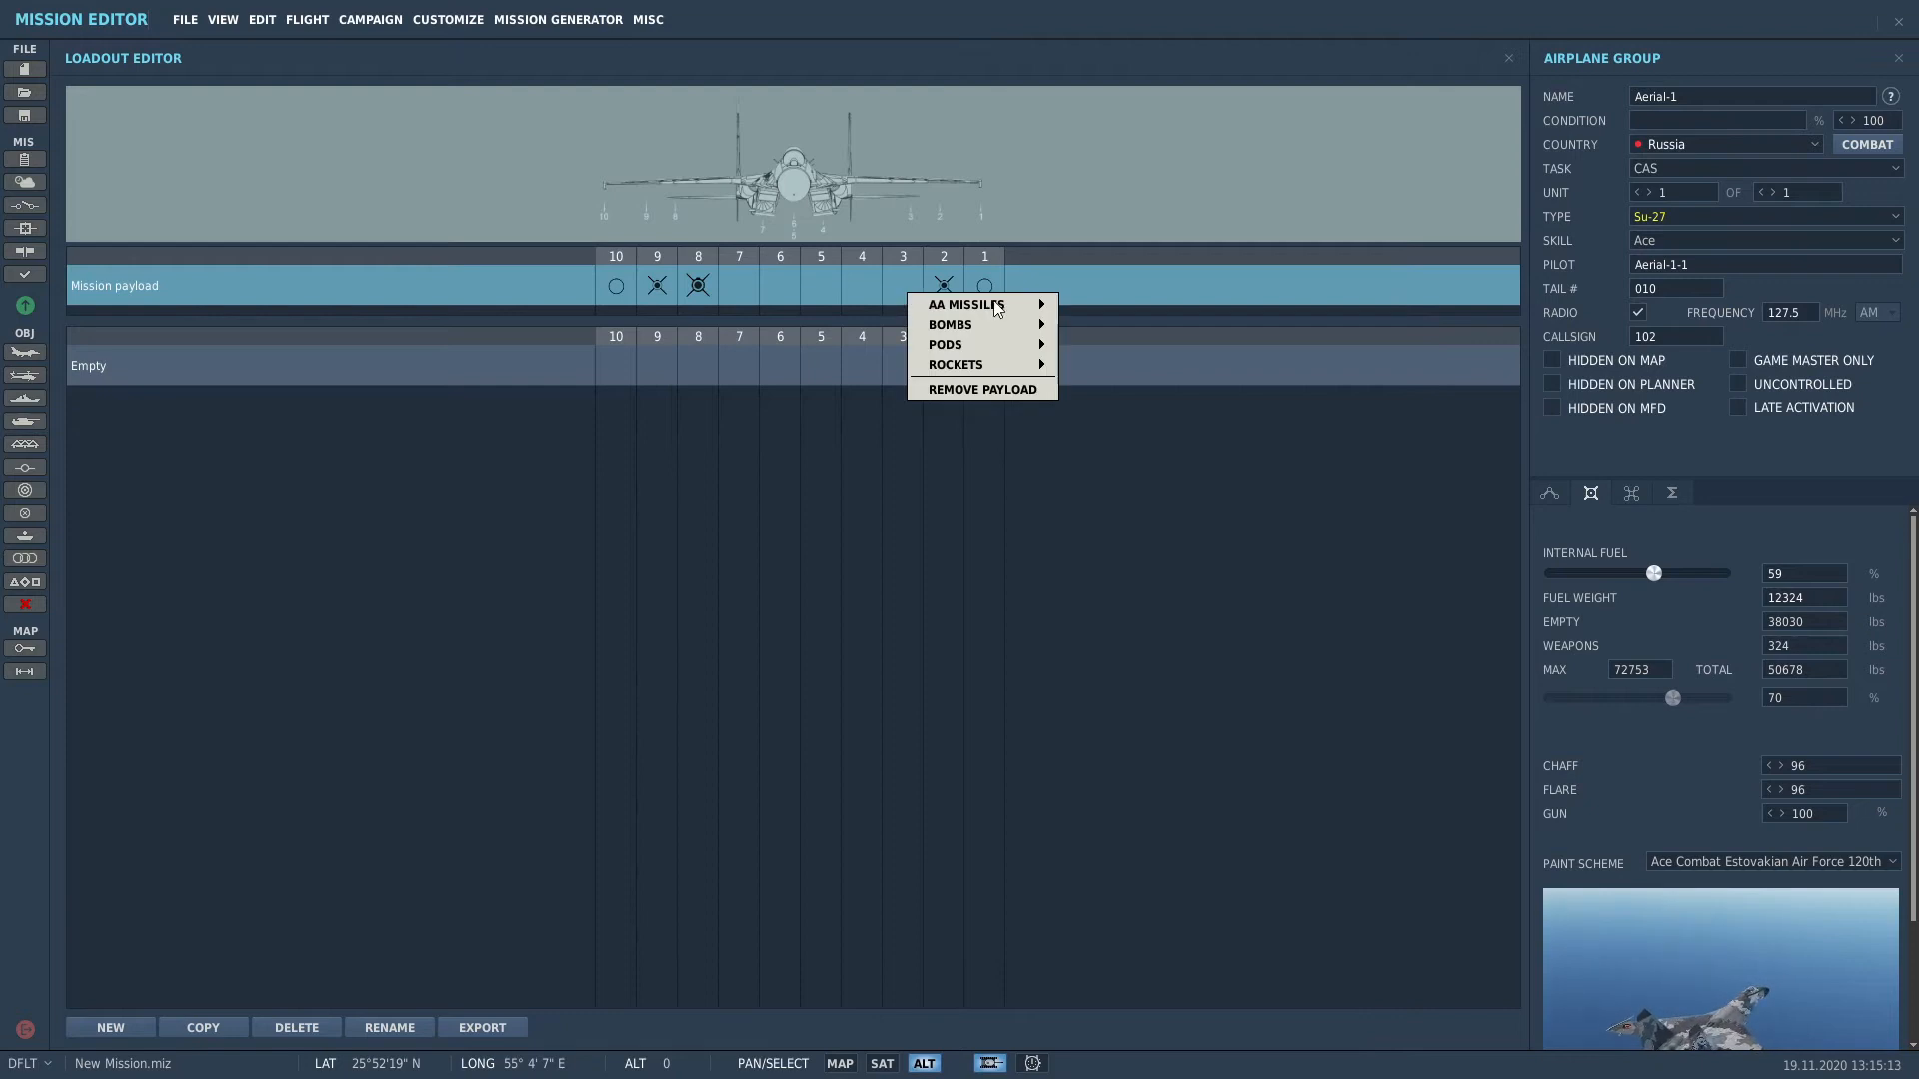
{"action": "mouse_move", "coordinate": [1000, 304]}
{"action": "left_click", "coordinate": [1081, 310]}
{"action": "right_click", "coordinate": [859, 285]}
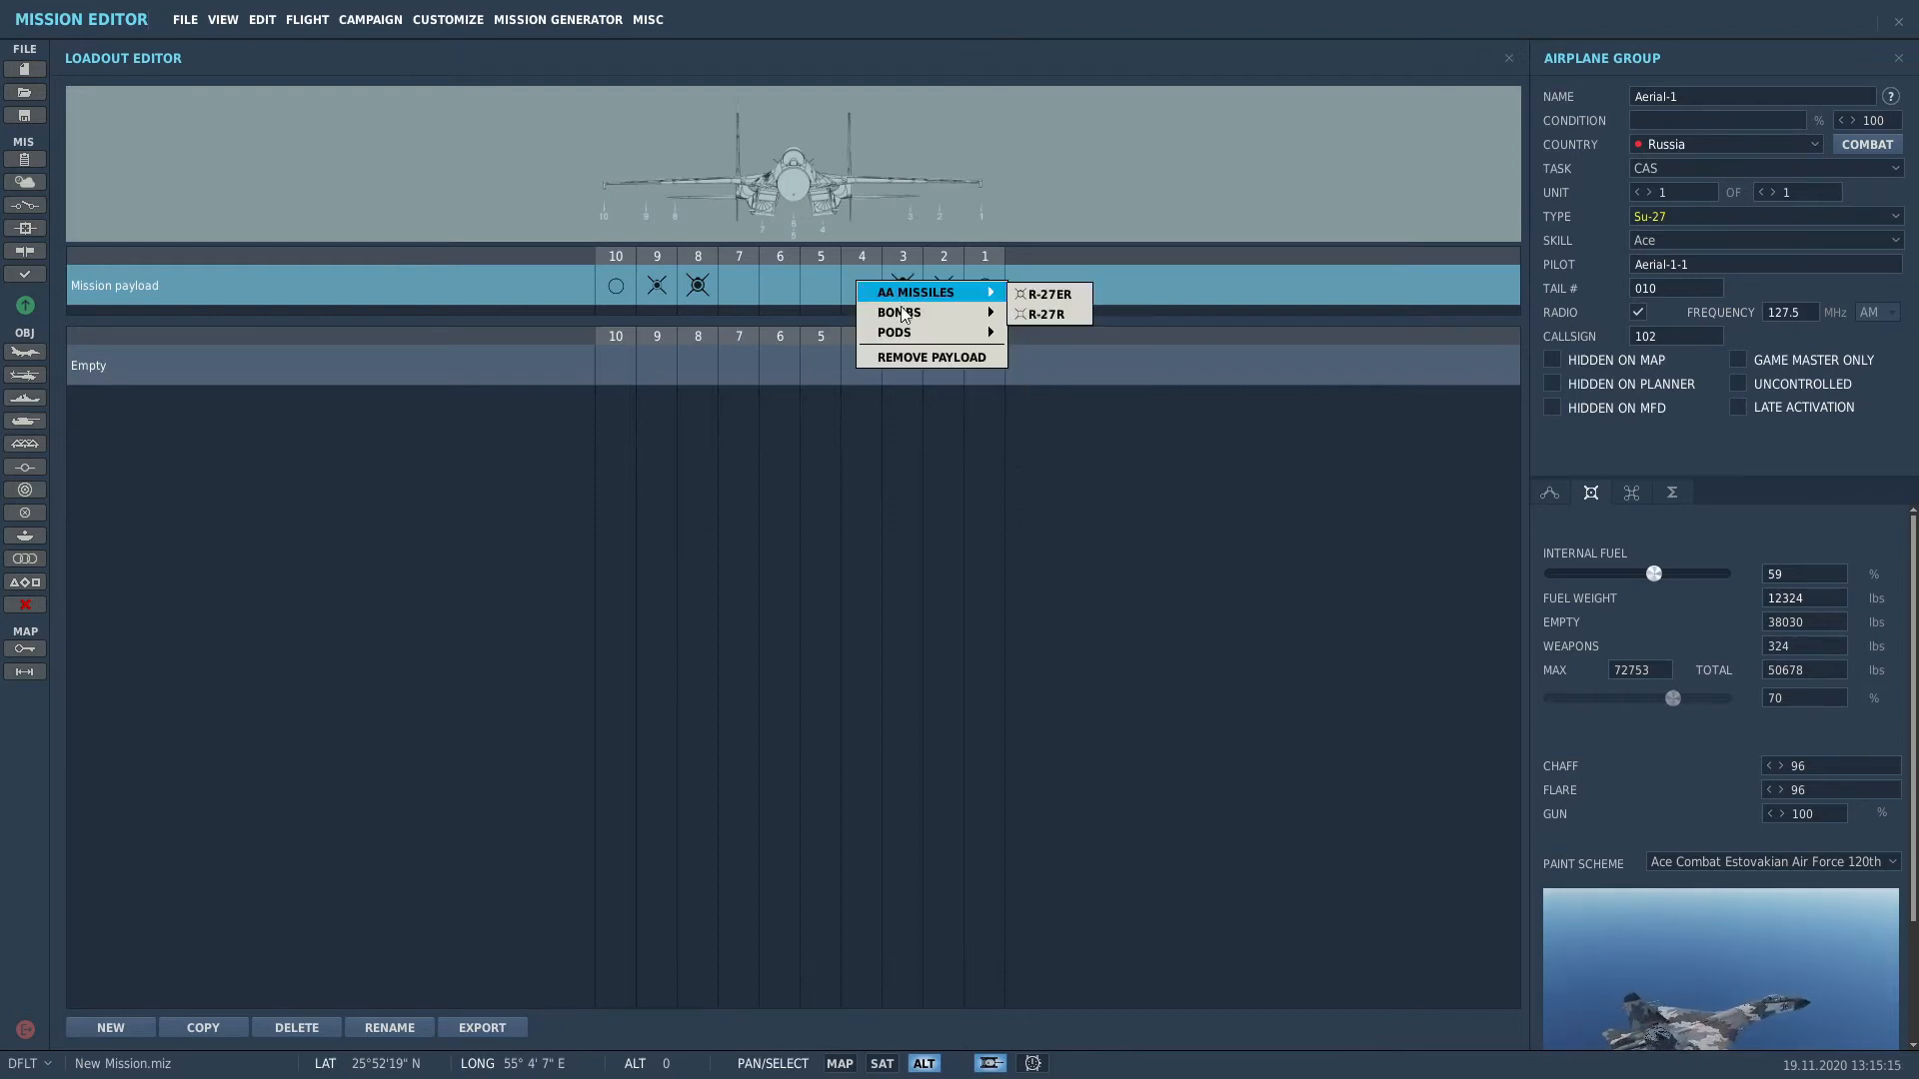
{"action": "mouse_move", "coordinate": [906, 320]}
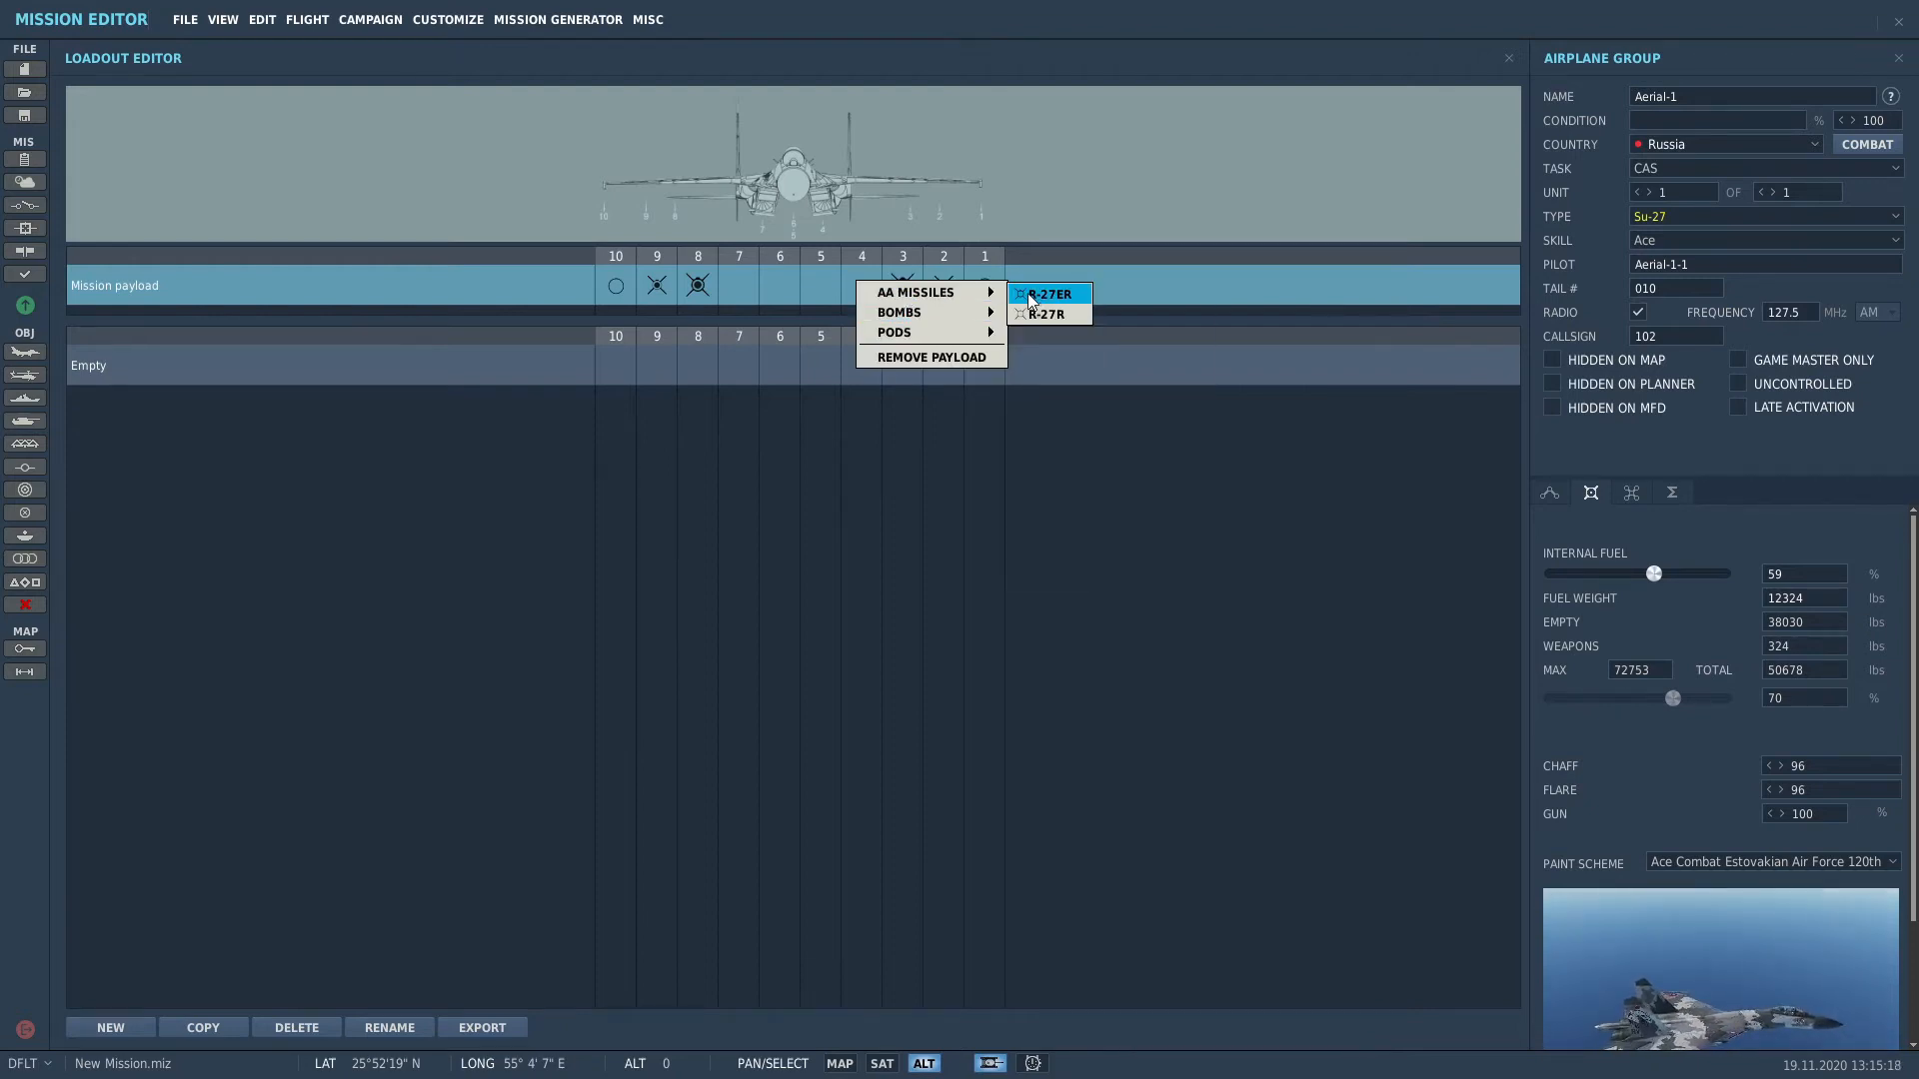
{"action": "left_click", "coordinate": [1050, 294]}
{"action": "right_click", "coordinate": [736, 290]}
{"action": "mouse_move", "coordinate": [860, 295]}
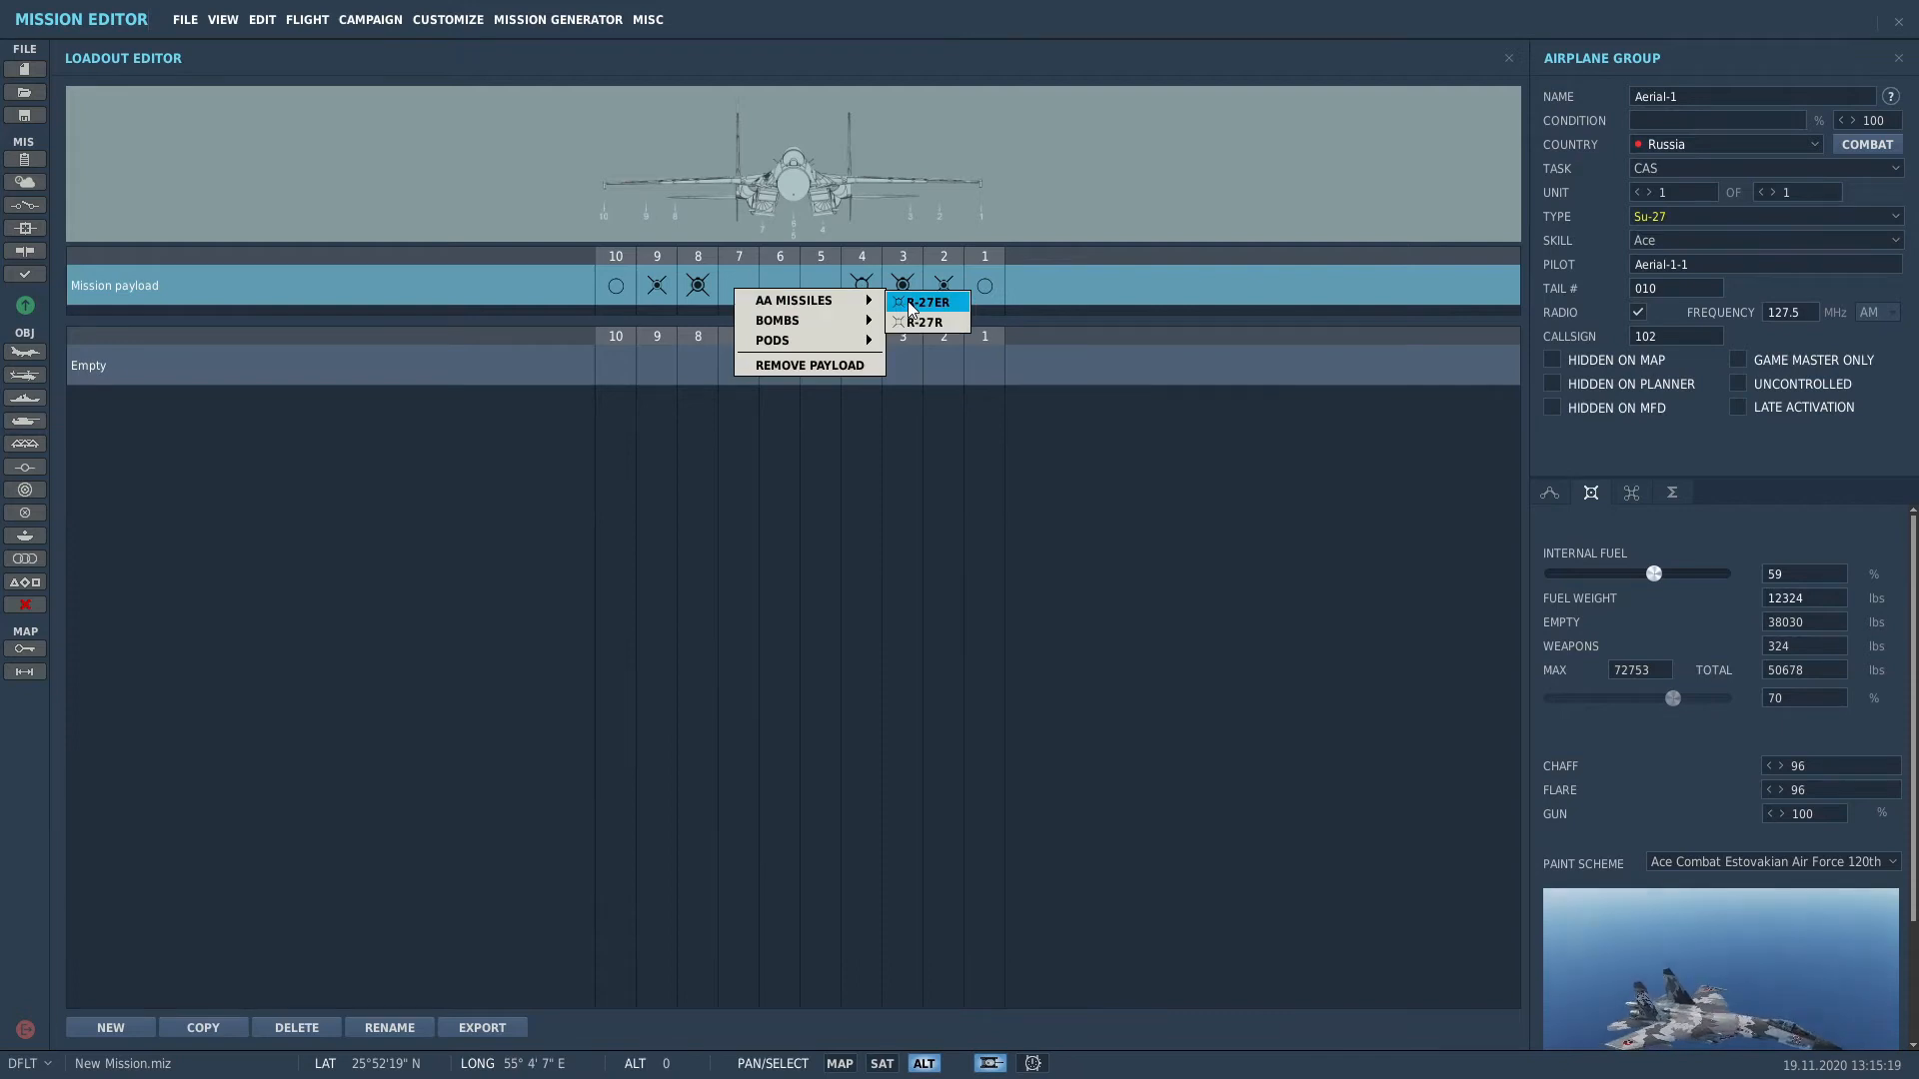
{"action": "left_click", "coordinate": [935, 298]}
Step: Hang a MER*6 FAB-100 rack on station 6, MER 6*3 FAB-250 on station 5, and fill internal fuel to 100%
{"action": "right_click", "coordinate": [772, 291]}
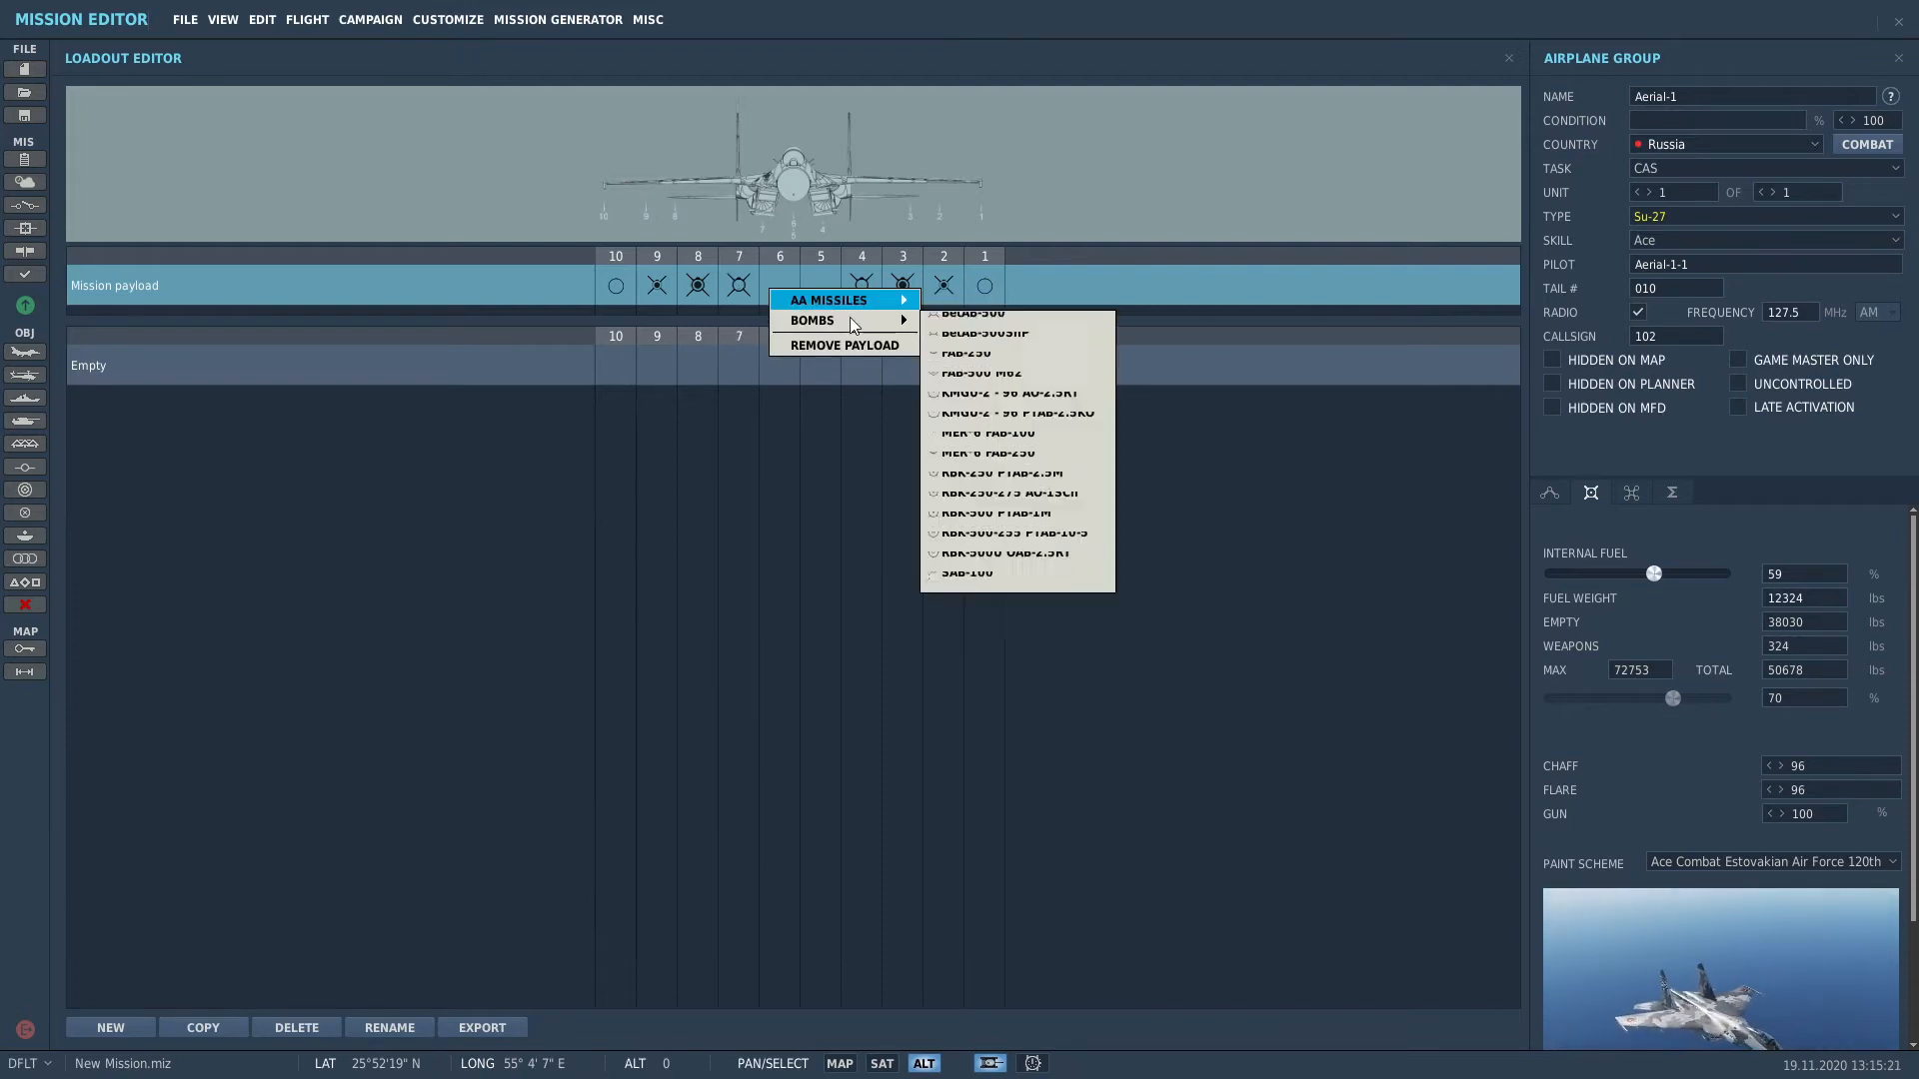
{"action": "left_click", "coordinate": [1083, 447]}
{"action": "right_click", "coordinate": [826, 283]}
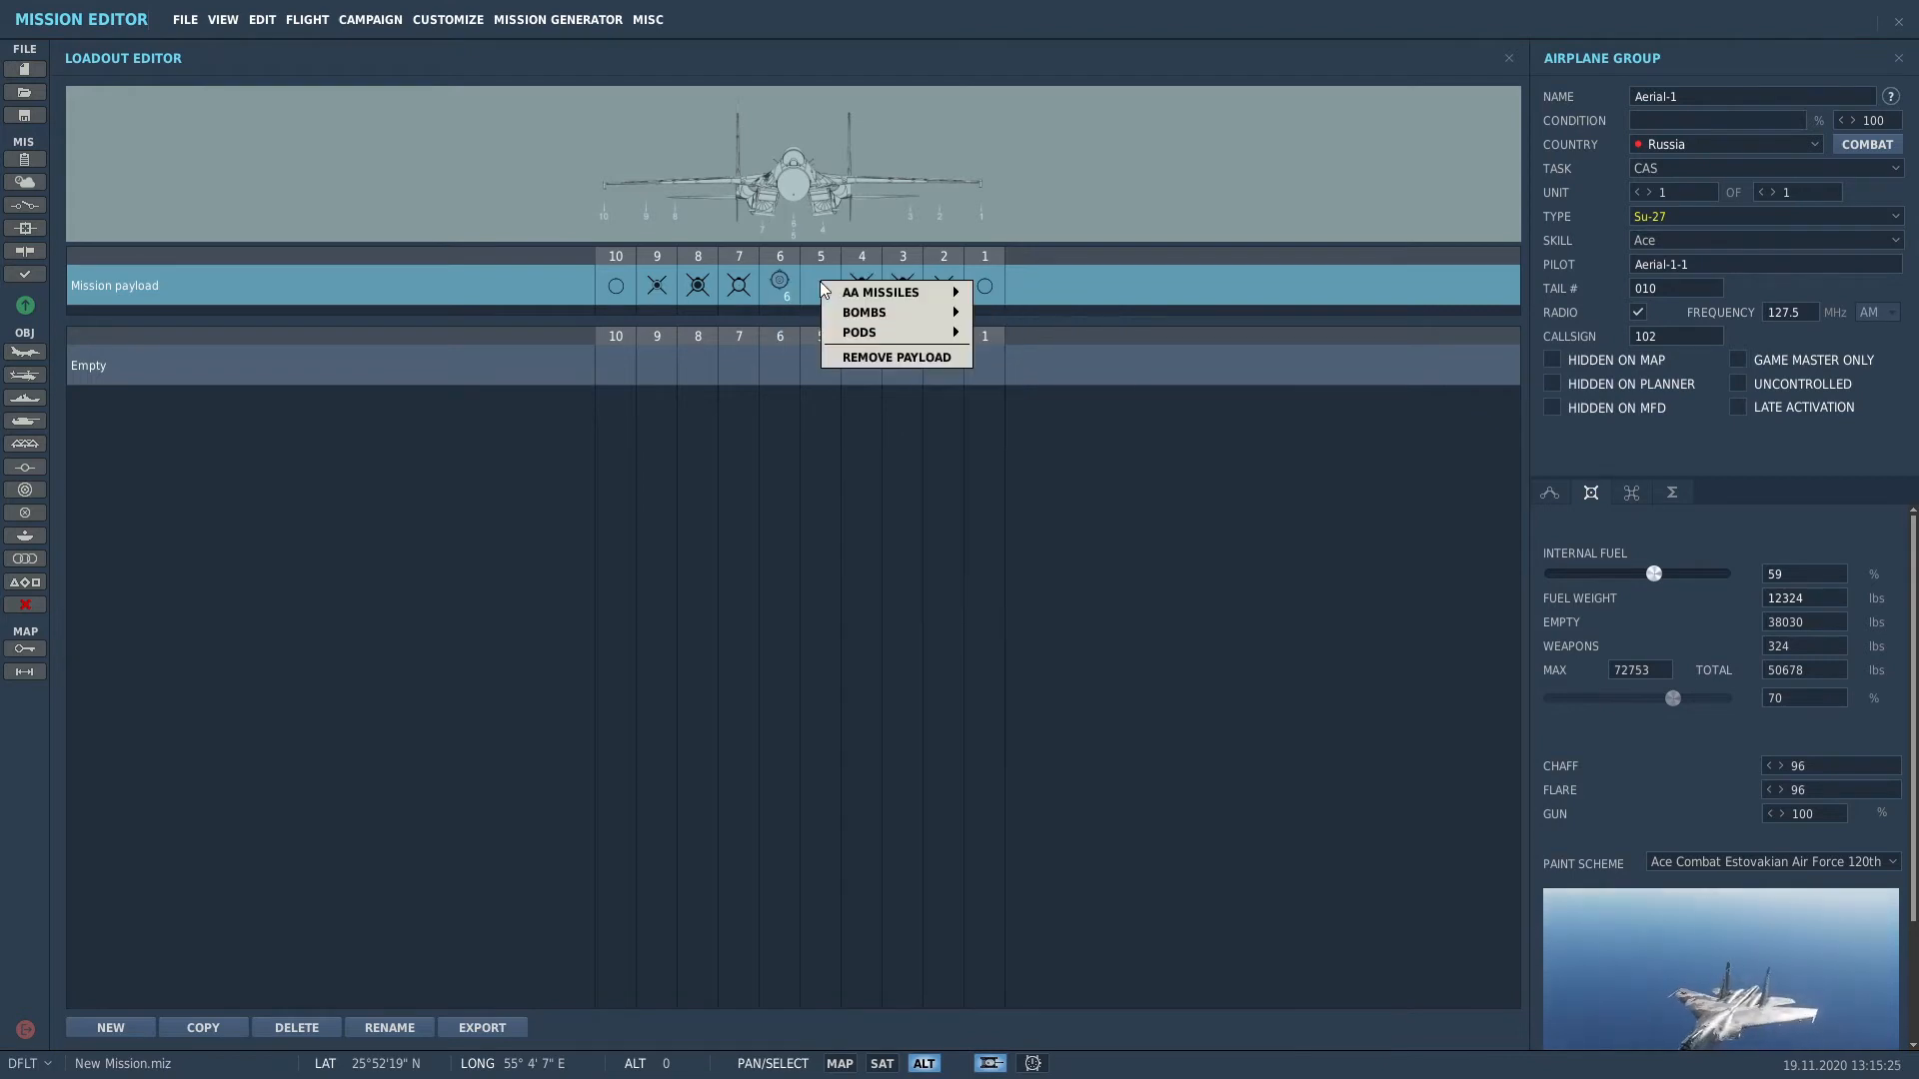
{"action": "mouse_move", "coordinate": [870, 313]}
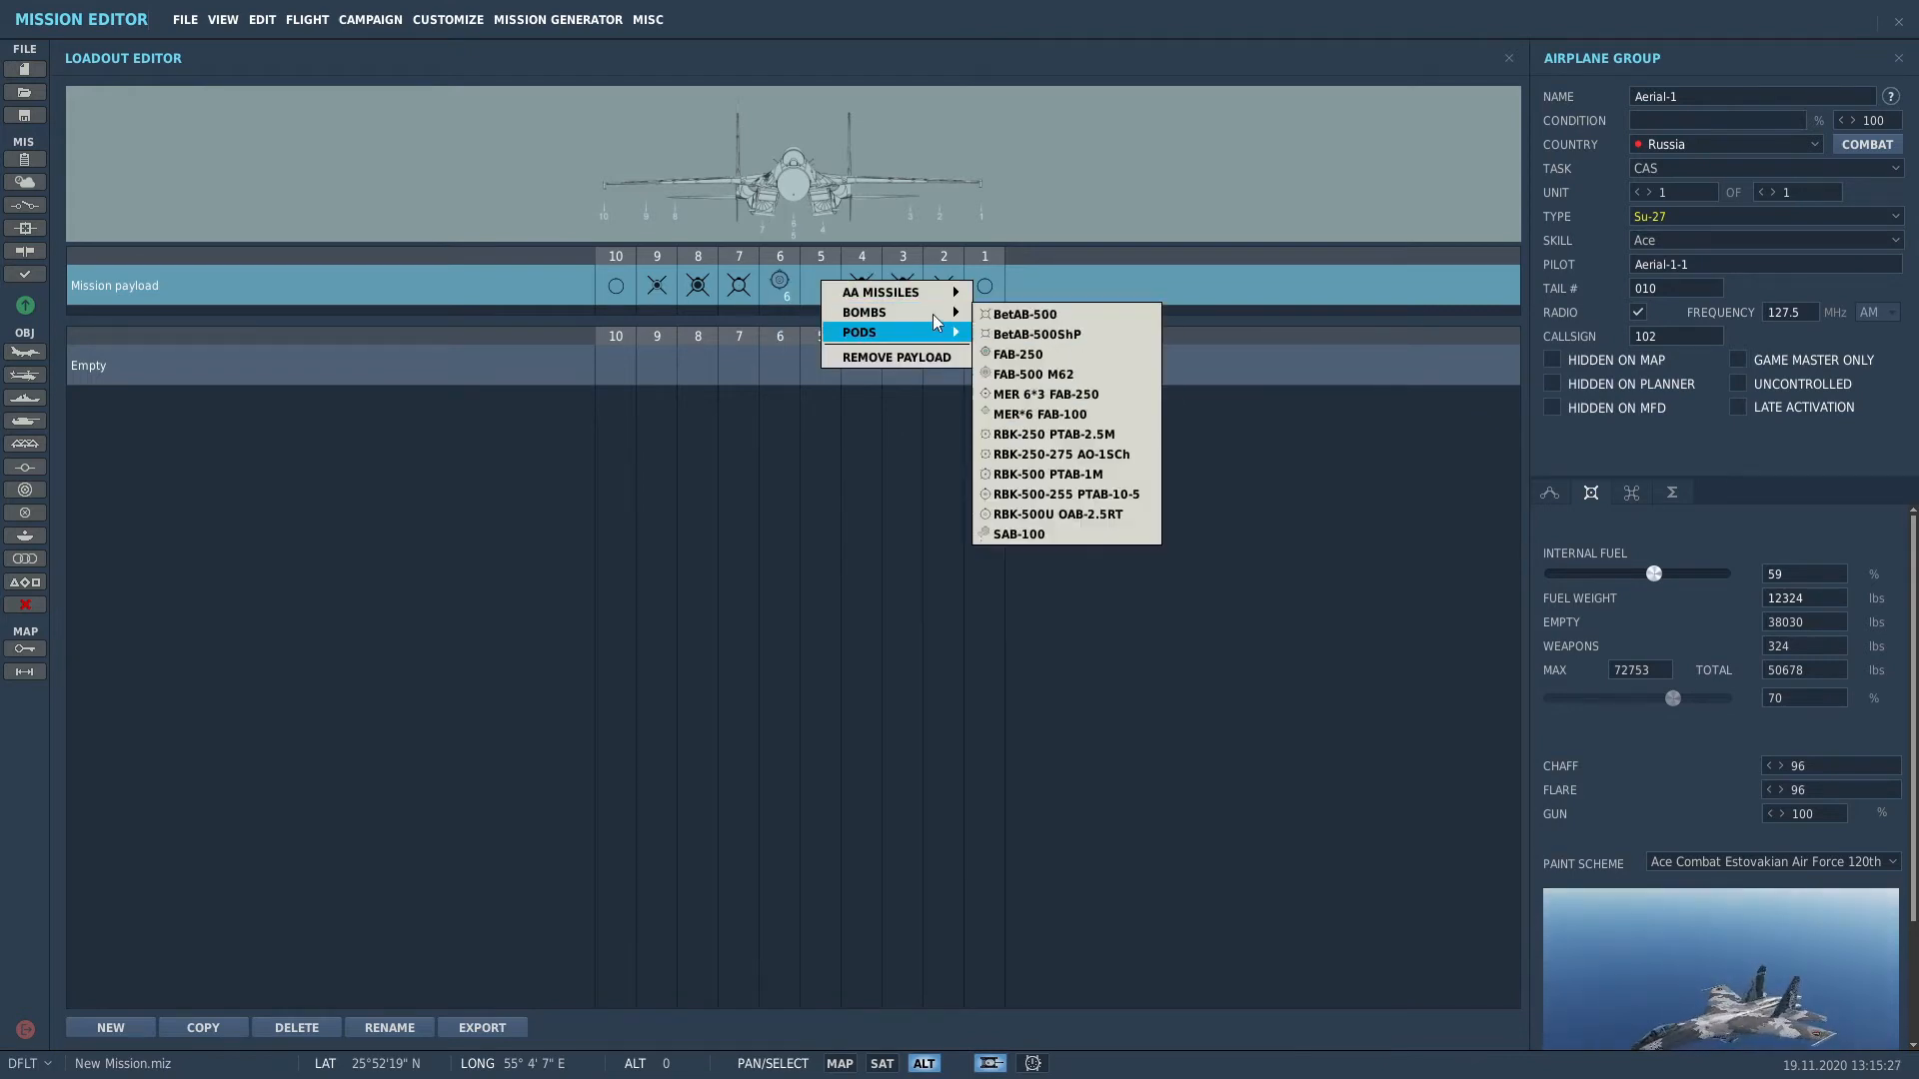
{"action": "left_click", "coordinate": [1101, 394]}
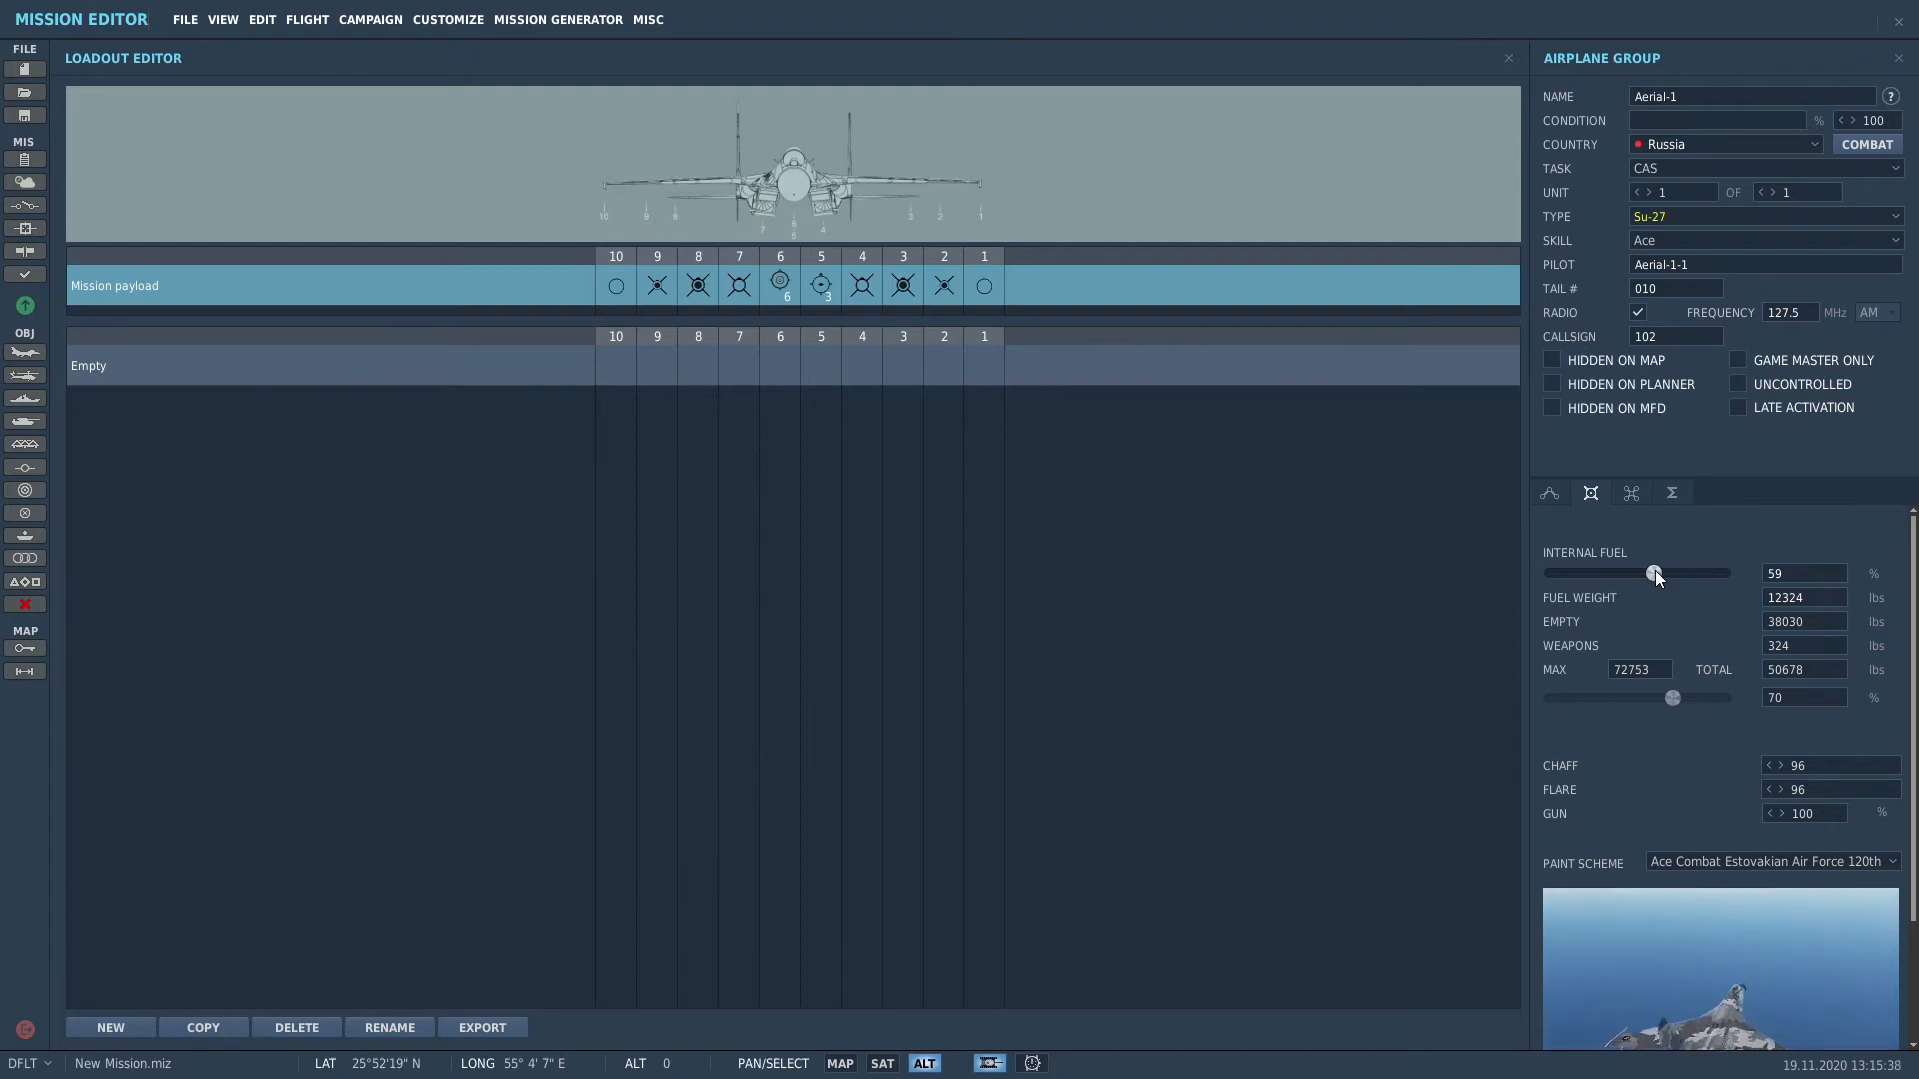
{"action": "left_click_drag", "start_coordinate": [1655, 573], "coordinate": [1729, 571]}
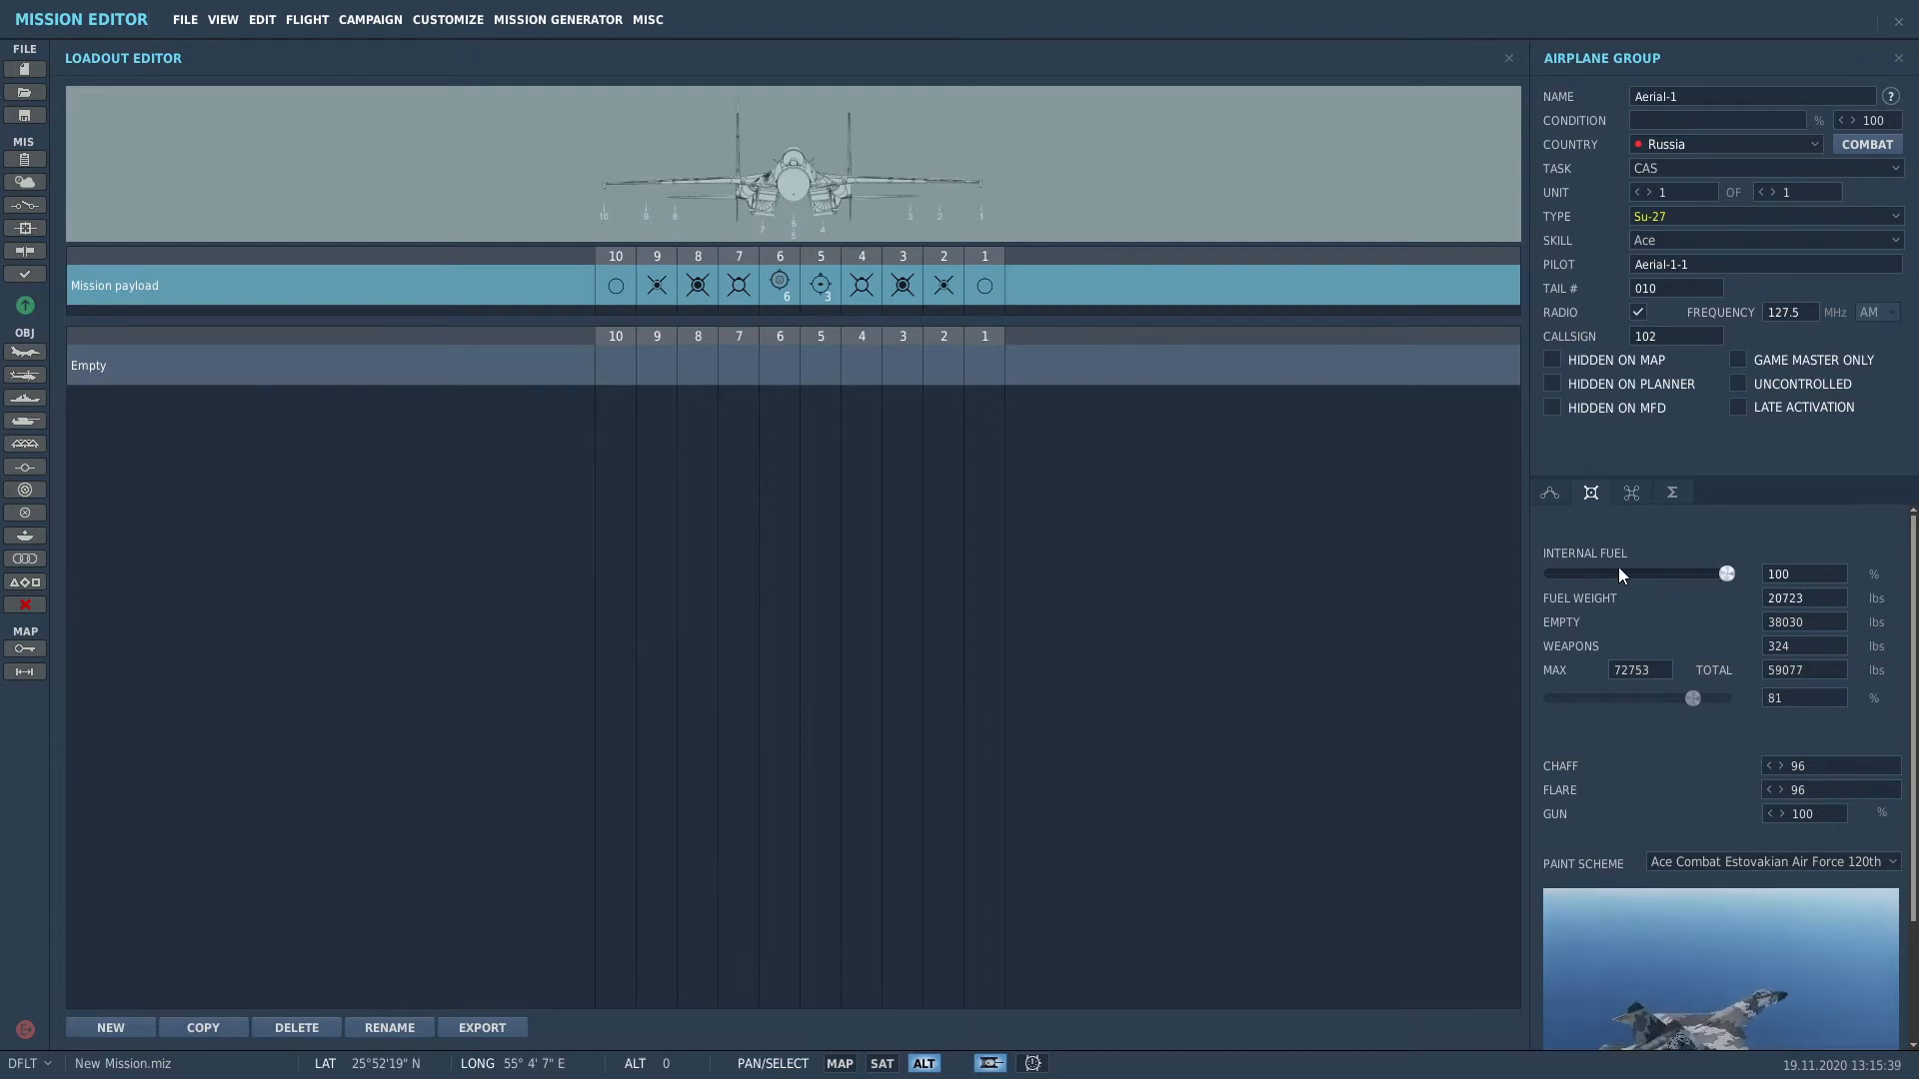
Step: Back in the group settings, increase Aerial-1 to three Su-27s
{"action": "left_click", "coordinate": [1552, 496]}
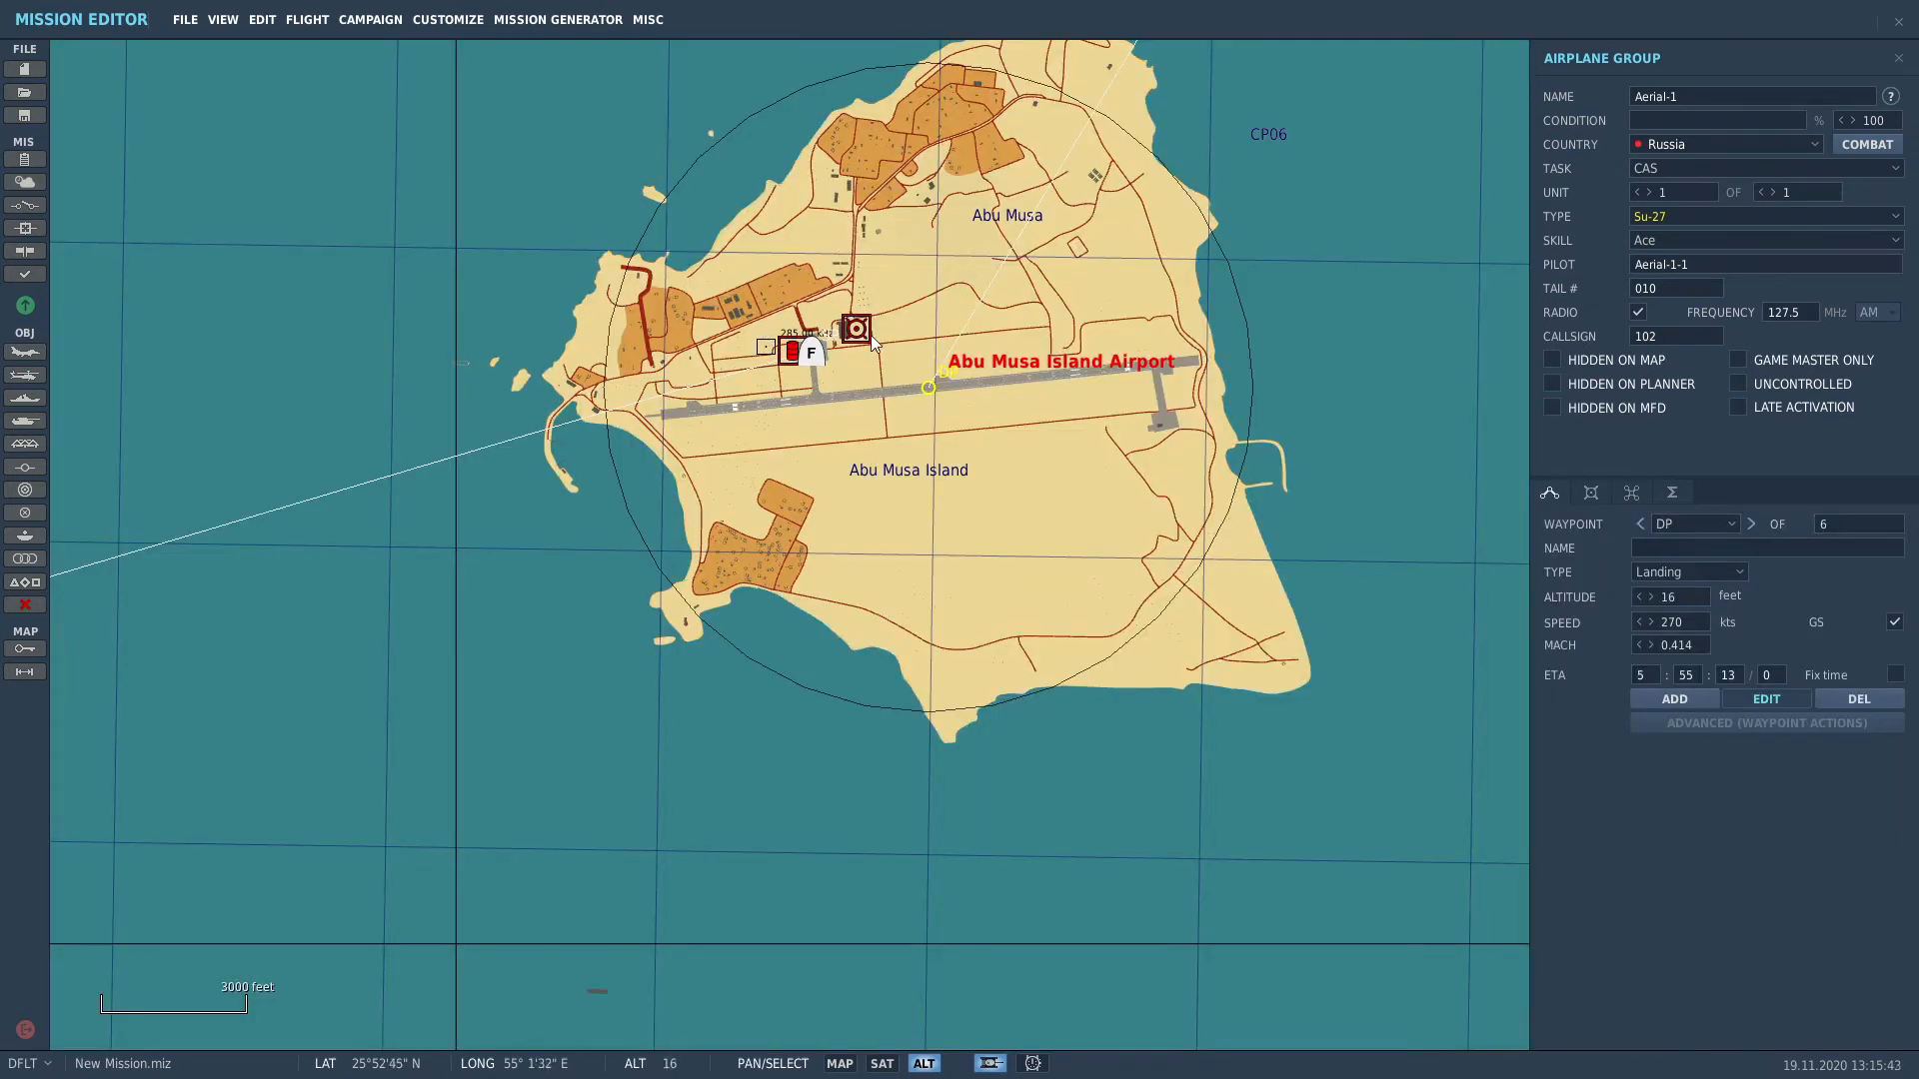
{"action": "scroll", "coordinate": [790, 343], "scroll_direction": "up", "scroll_amount": 1}
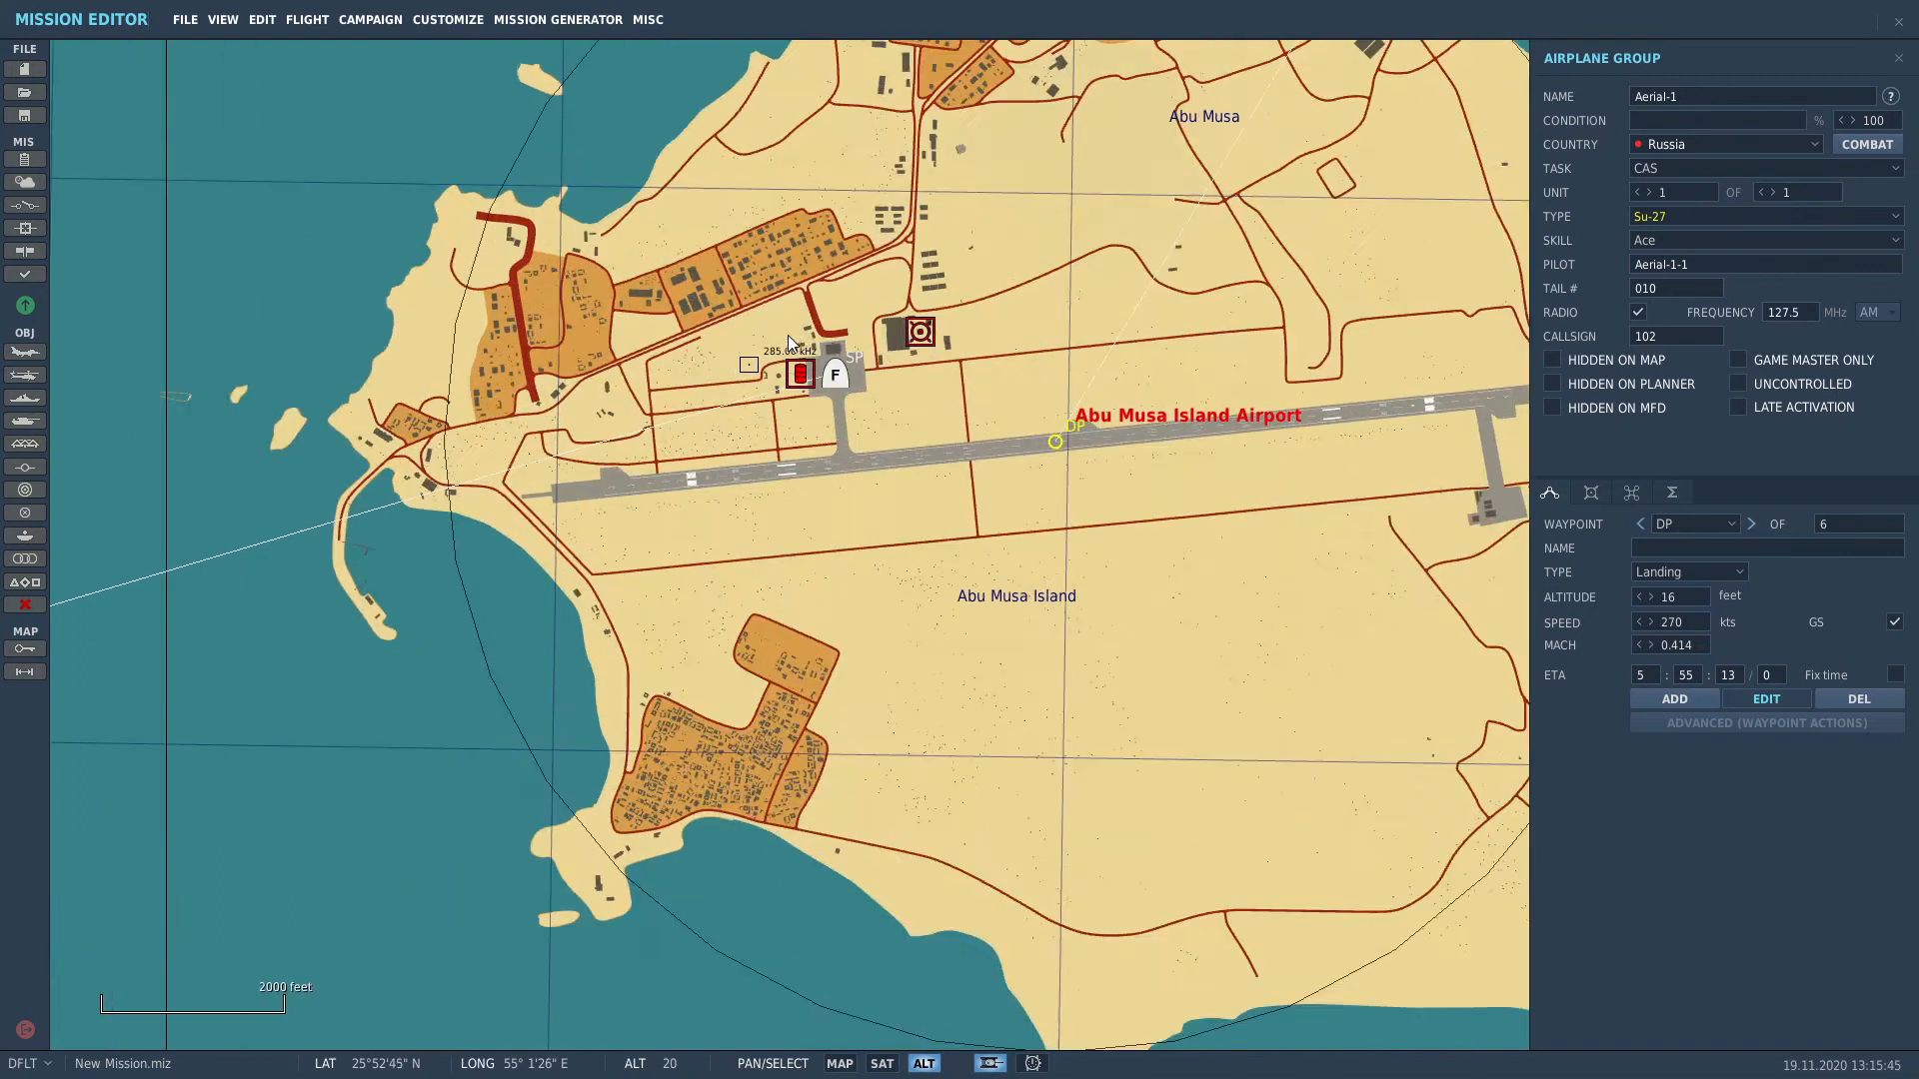
{"action": "scroll", "coordinate": [790, 342], "scroll_direction": "up", "scroll_amount": 5}
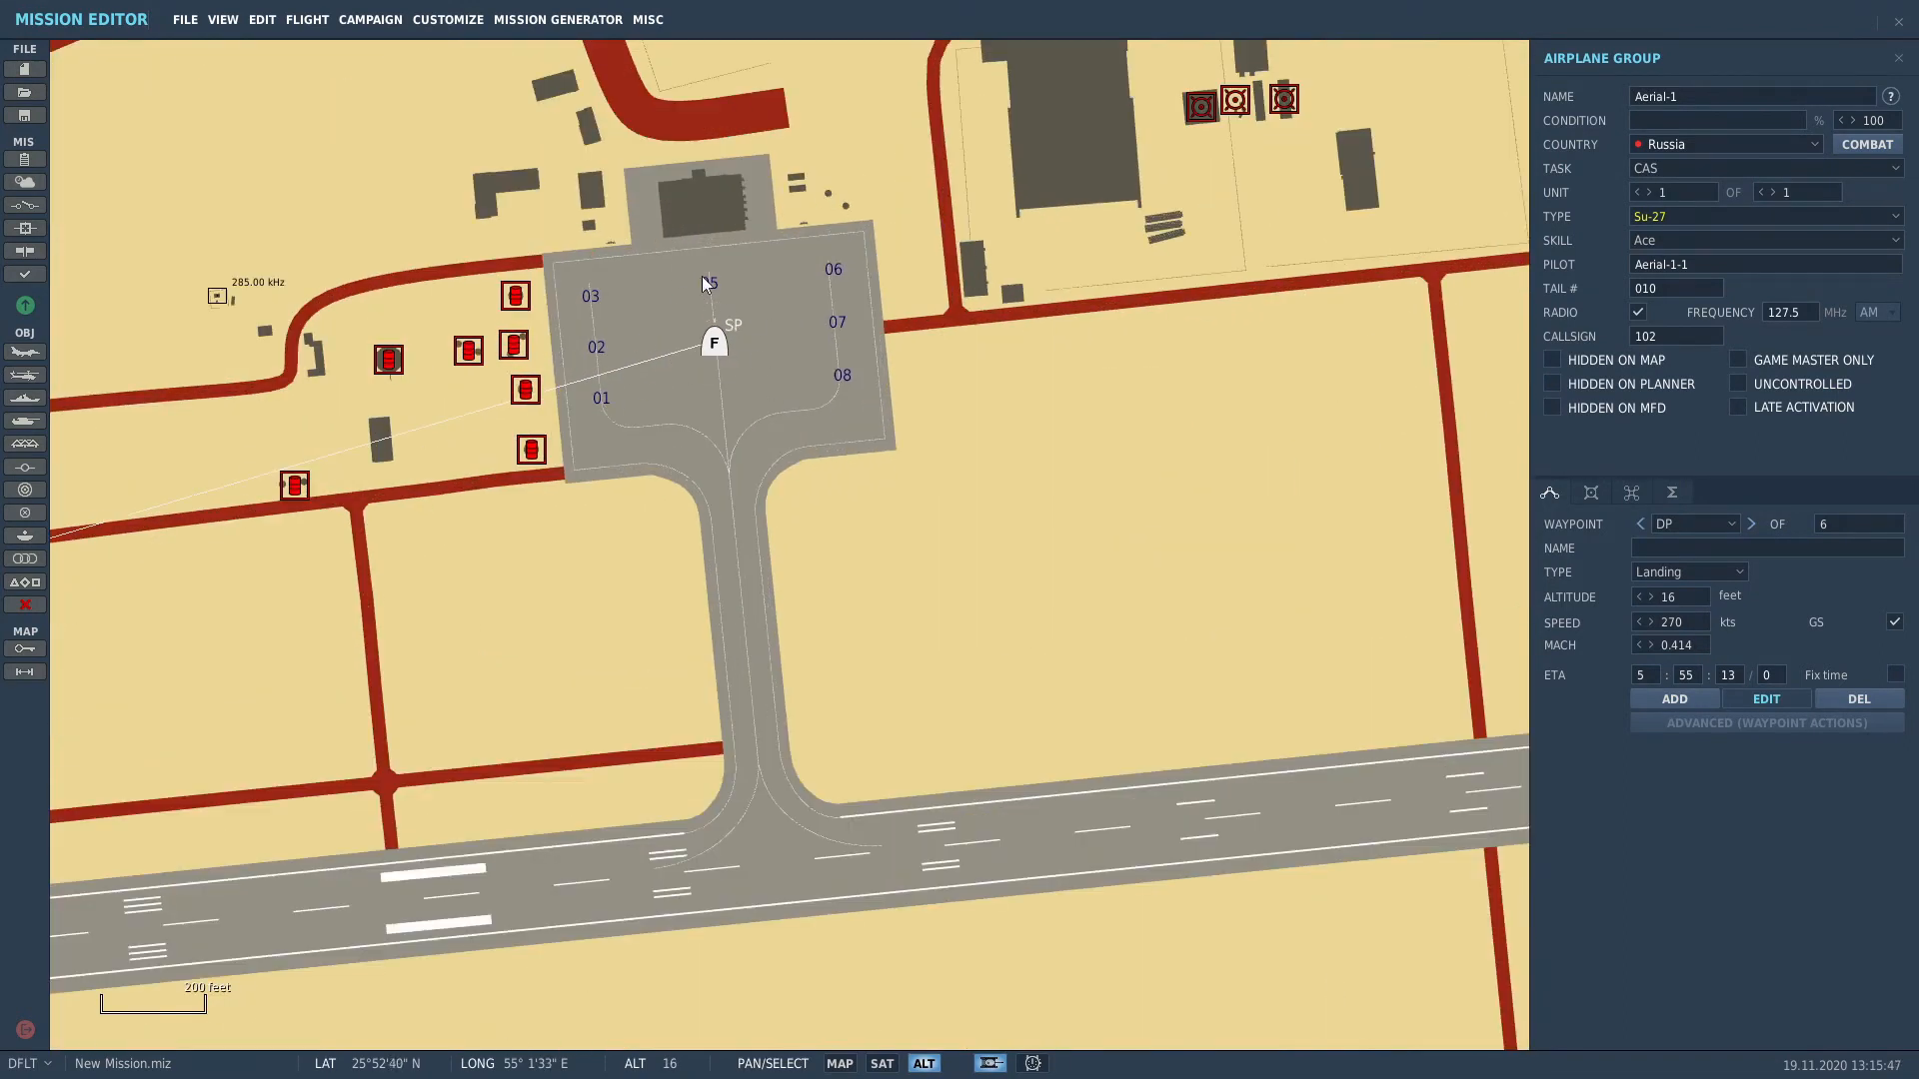
{"action": "left_click", "coordinate": [1599, 491]}
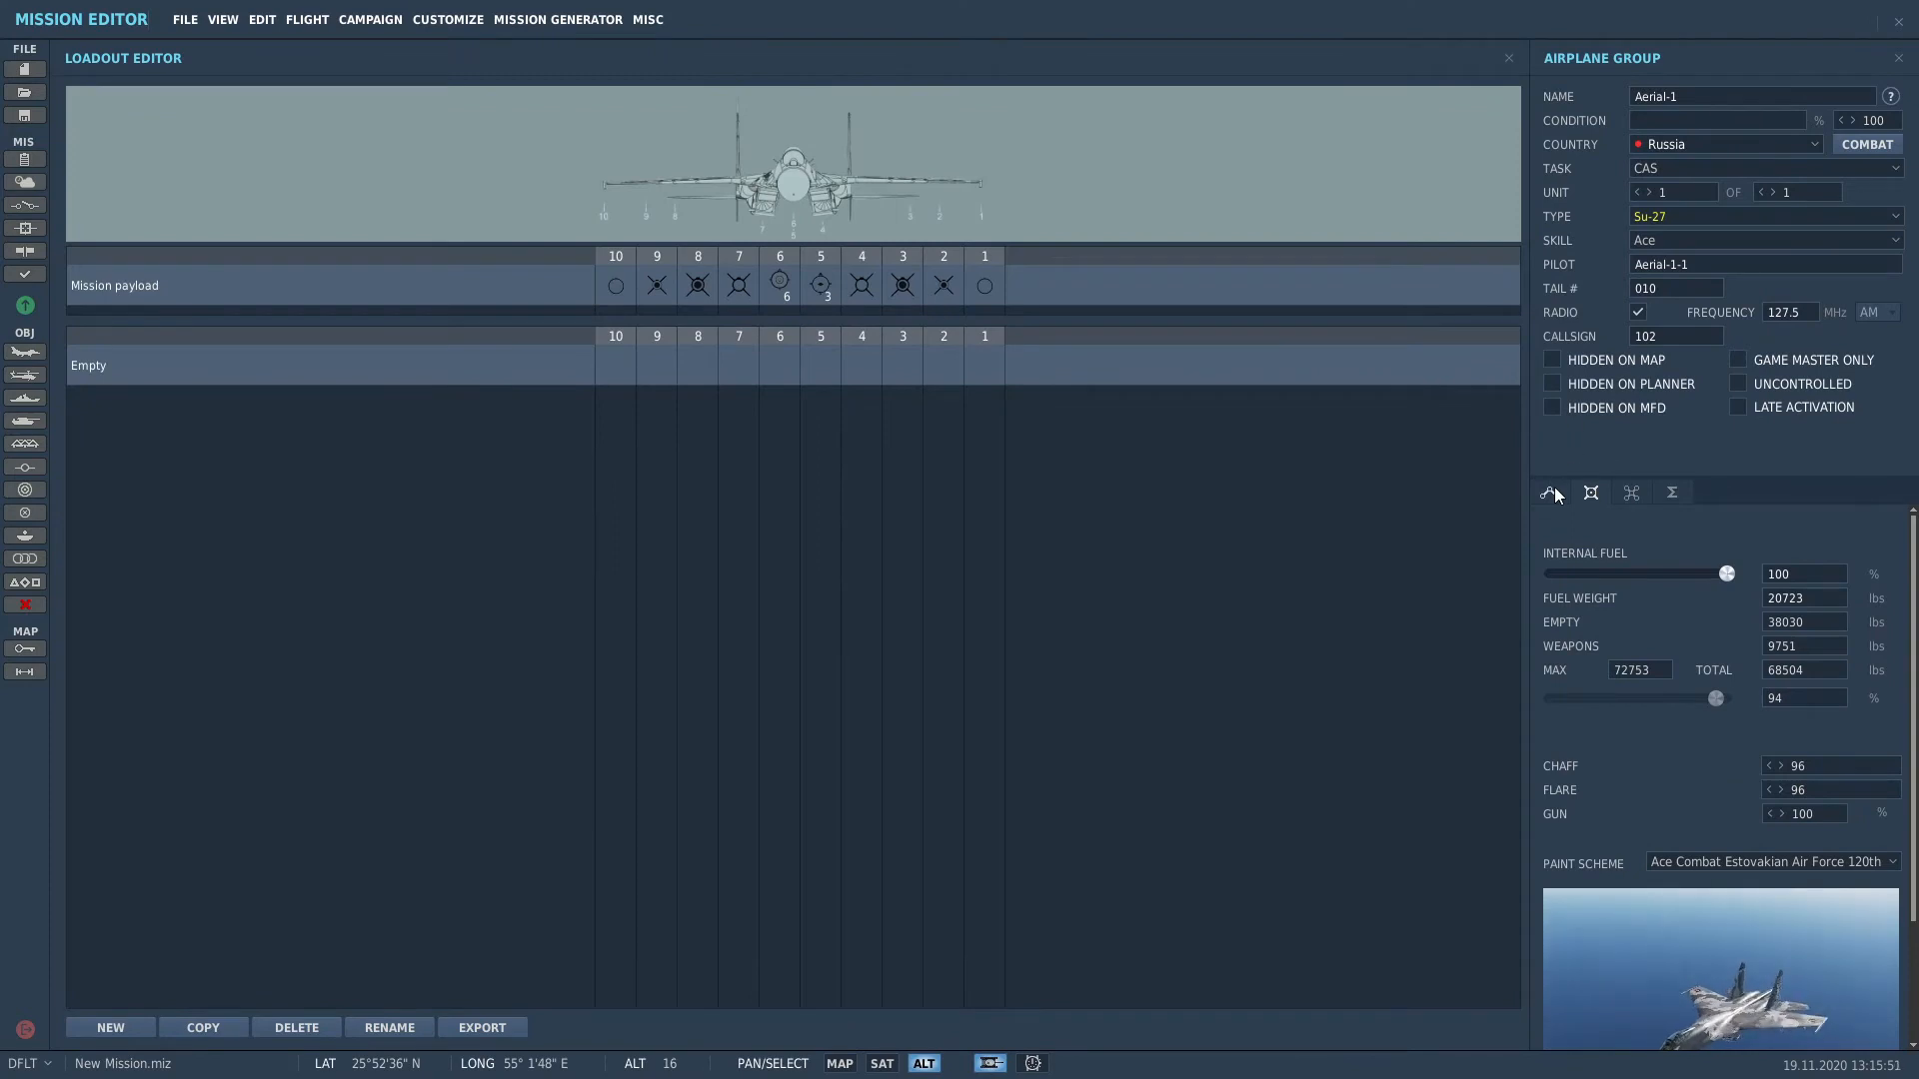
{"action": "left_click", "coordinate": [1552, 492]}
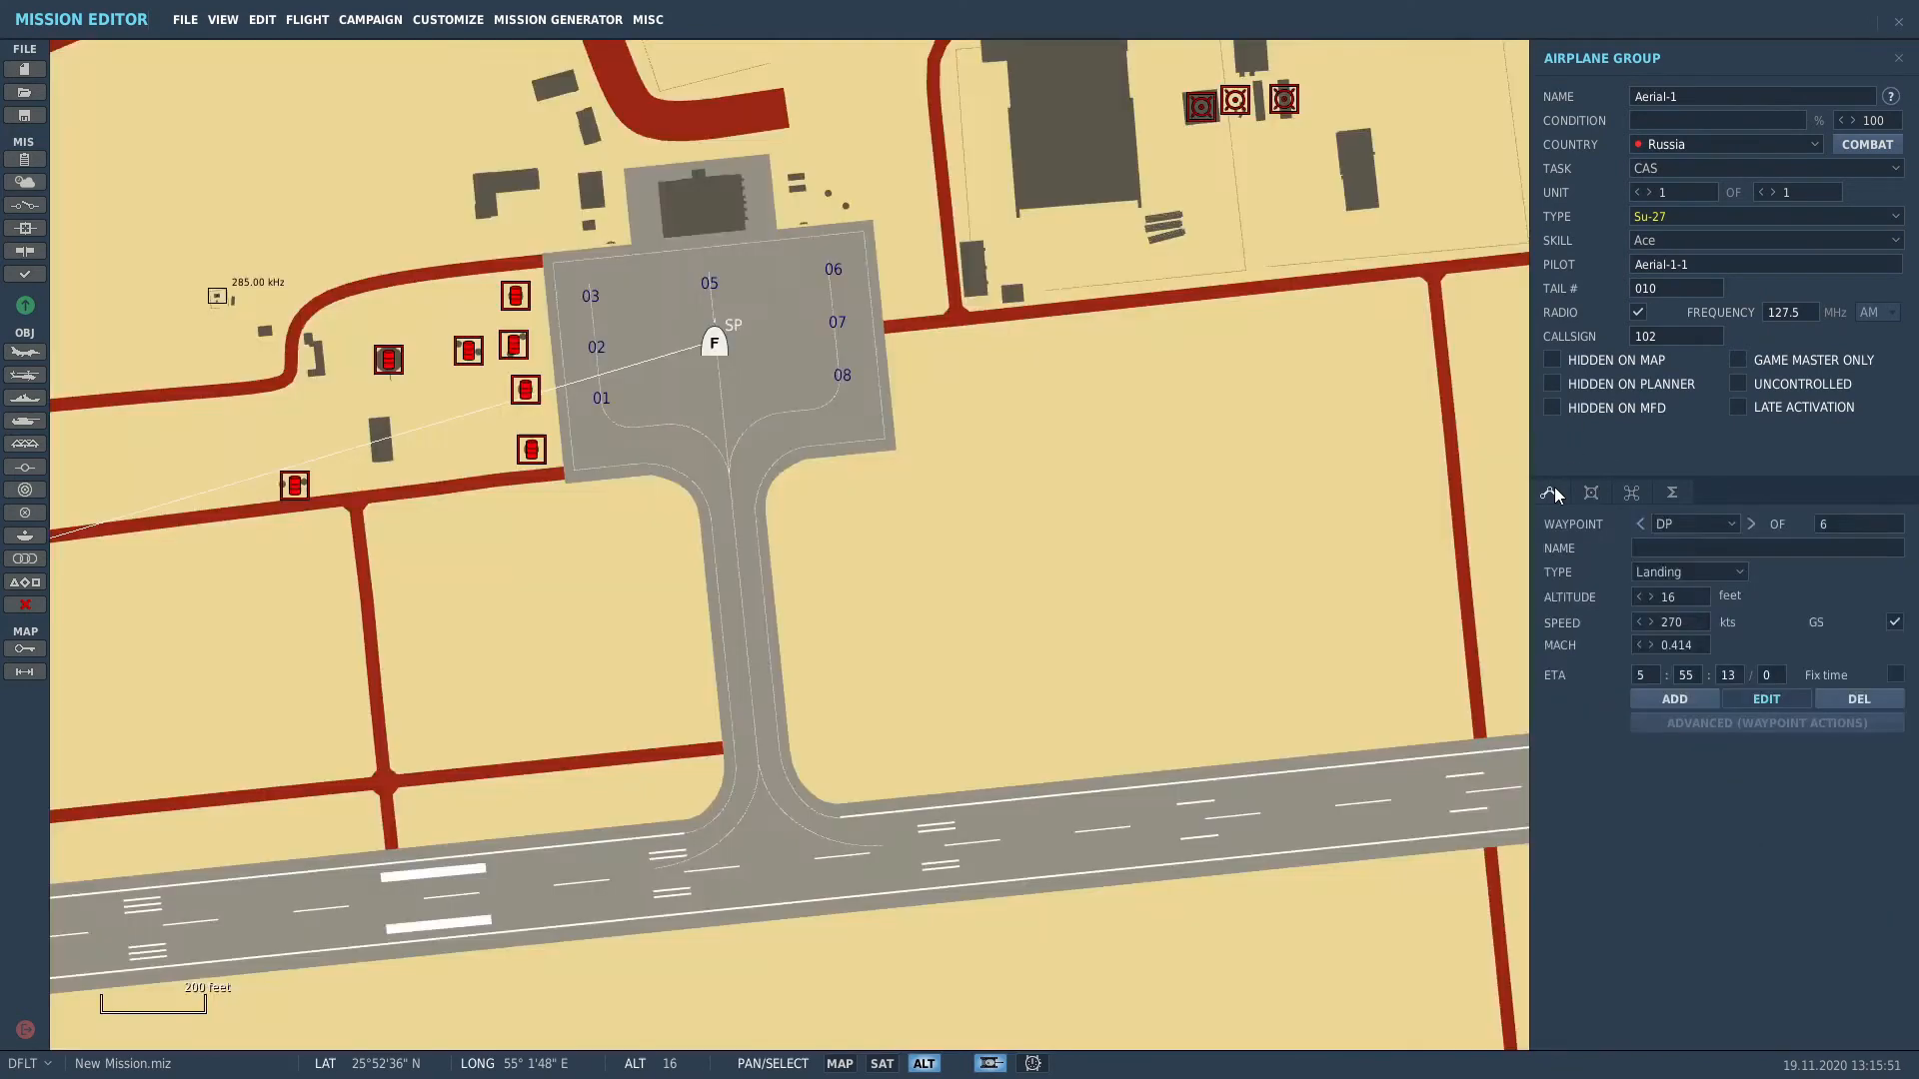
{"action": "left_click", "coordinate": [1772, 192]}
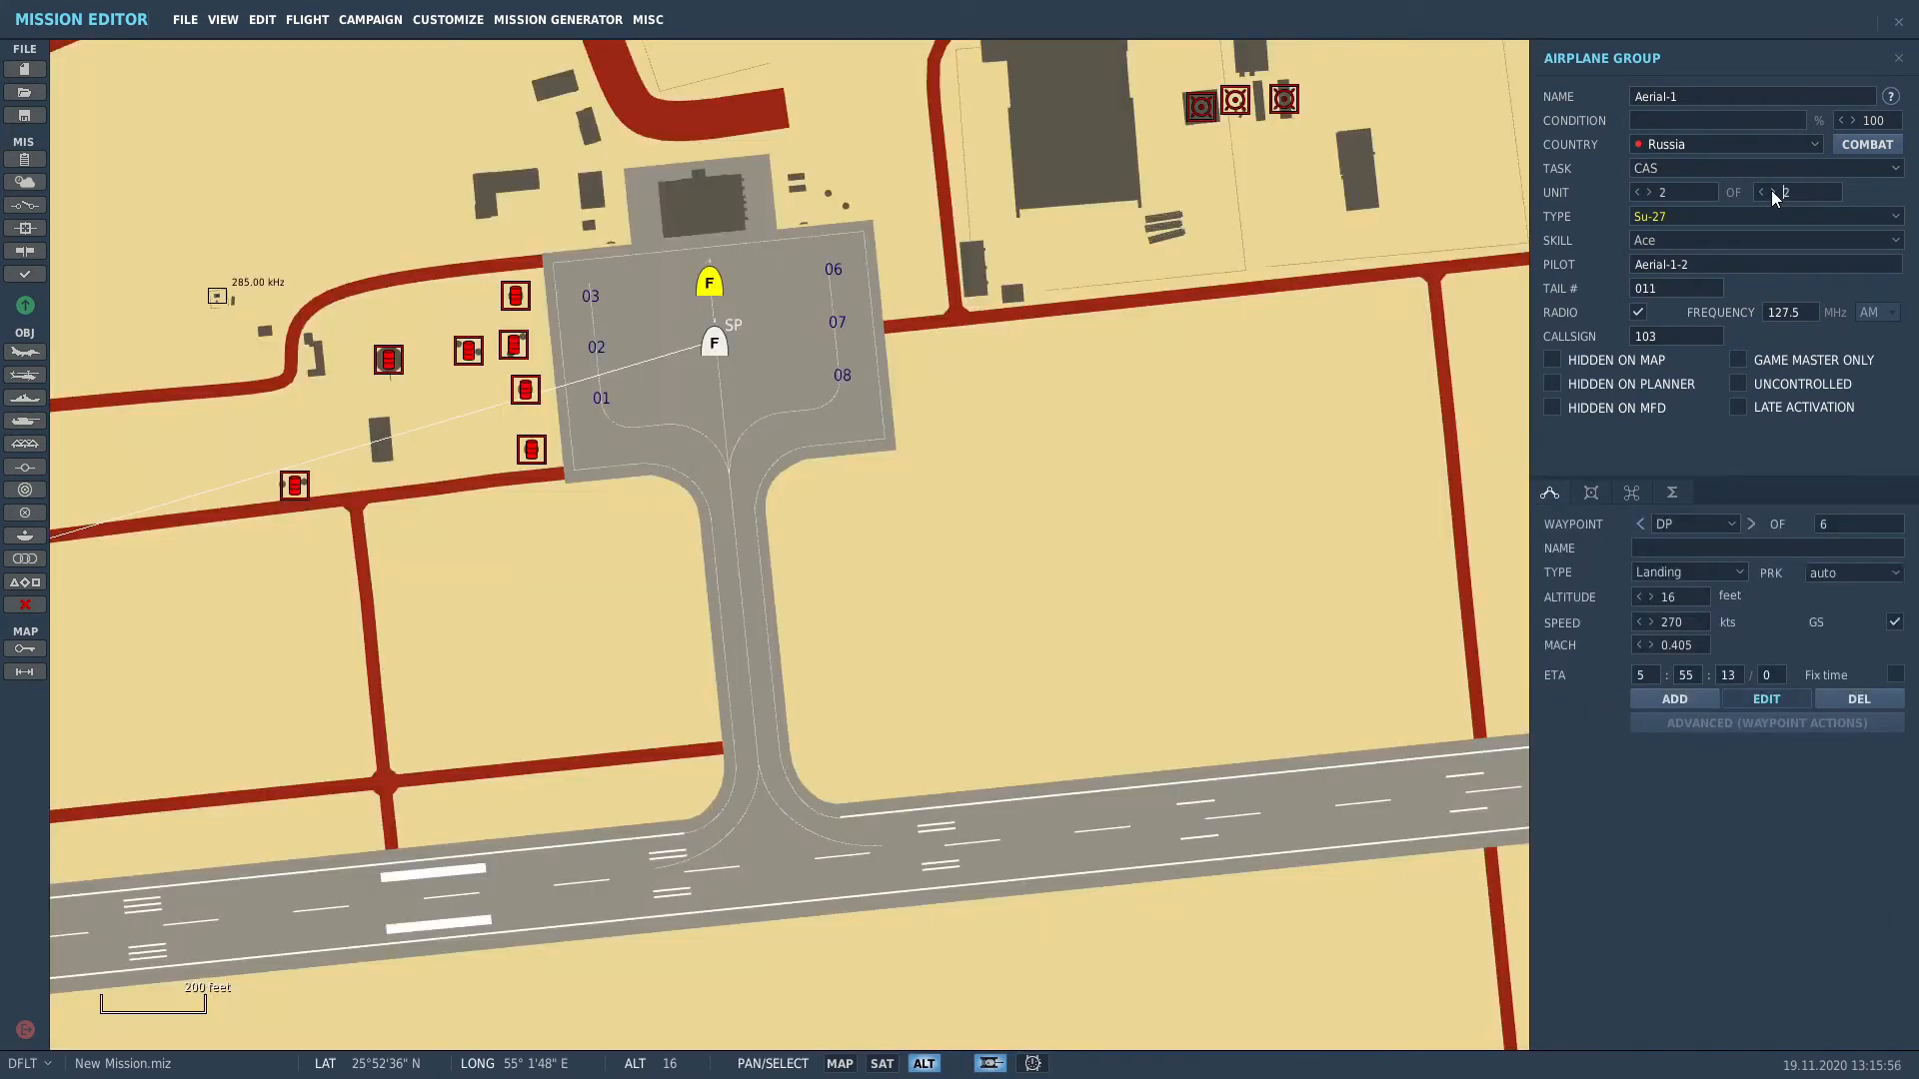
{"action": "left_click", "coordinate": [1772, 192]}
Step: Select the third Su-27 at parking spot 03 and bring up its payload
{"action": "left_click", "coordinate": [658, 458]}
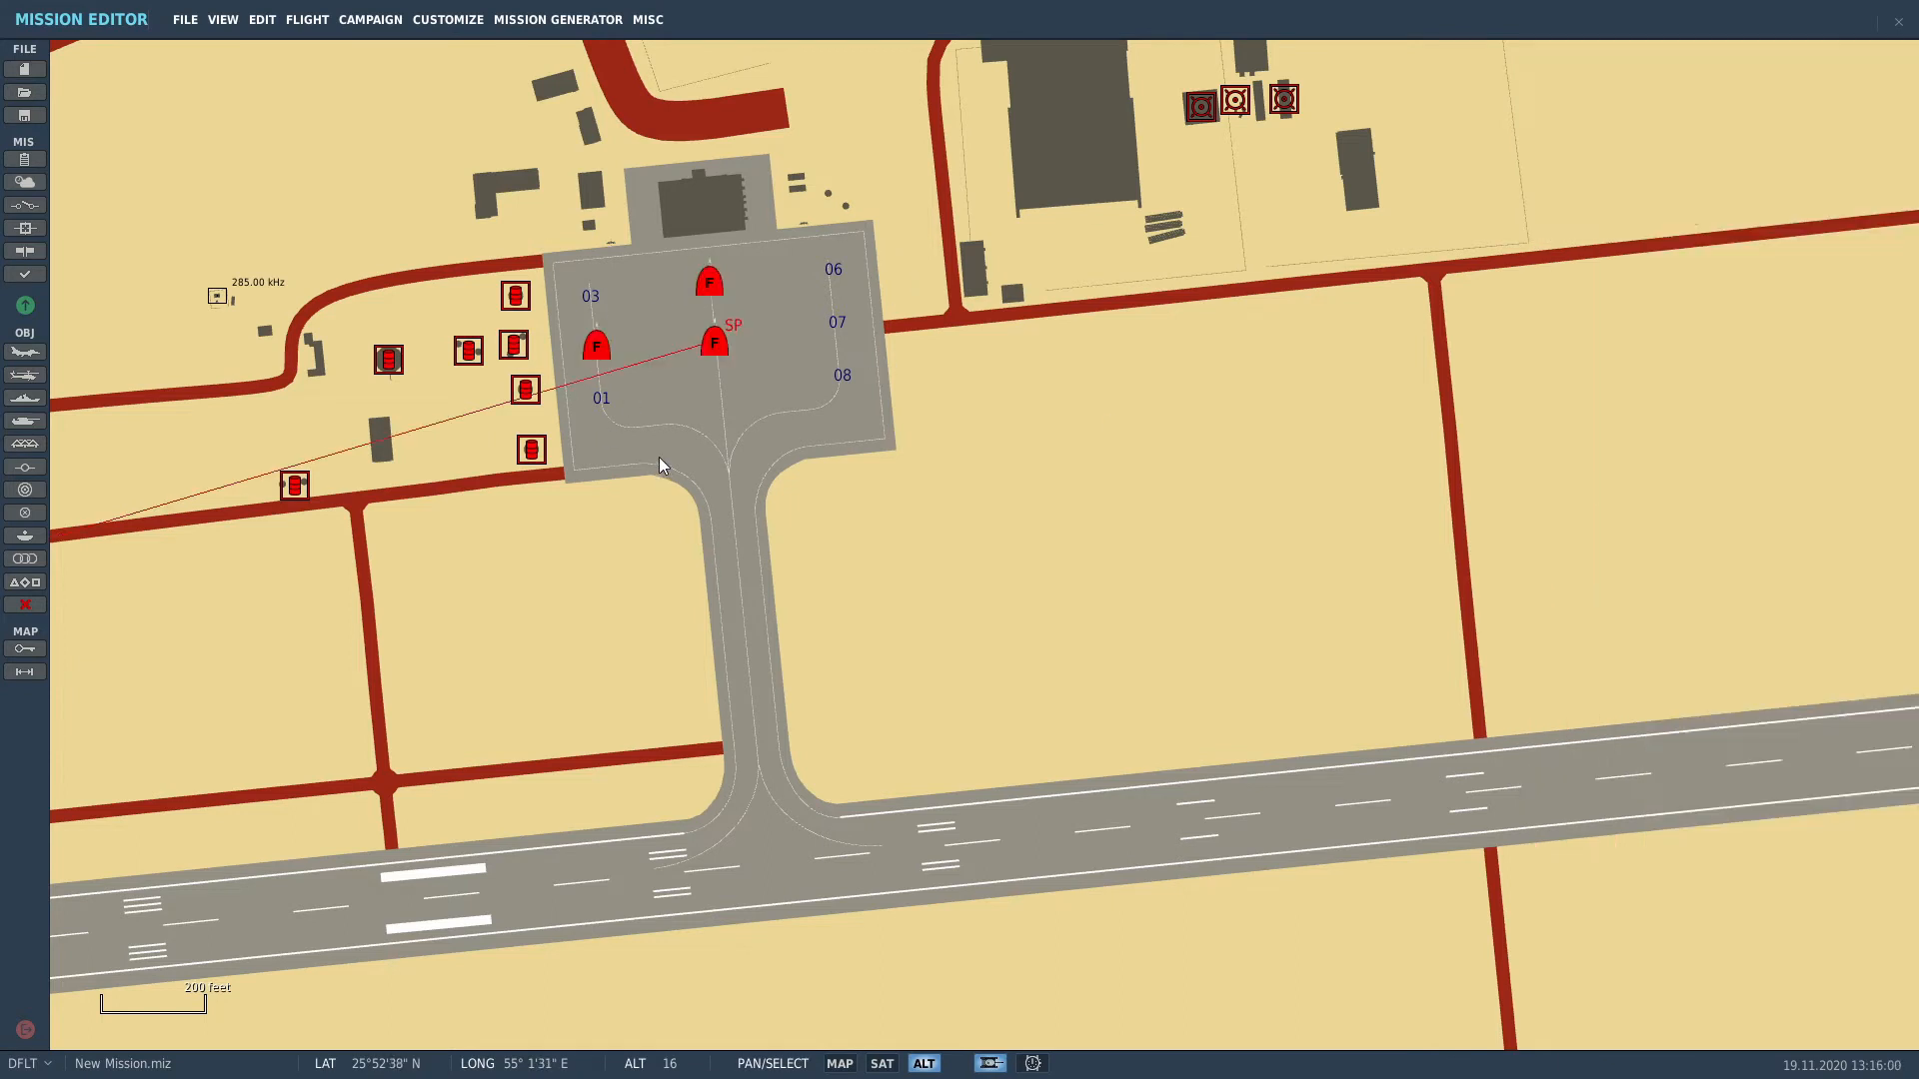
{"action": "left_click", "coordinate": [600, 350]}
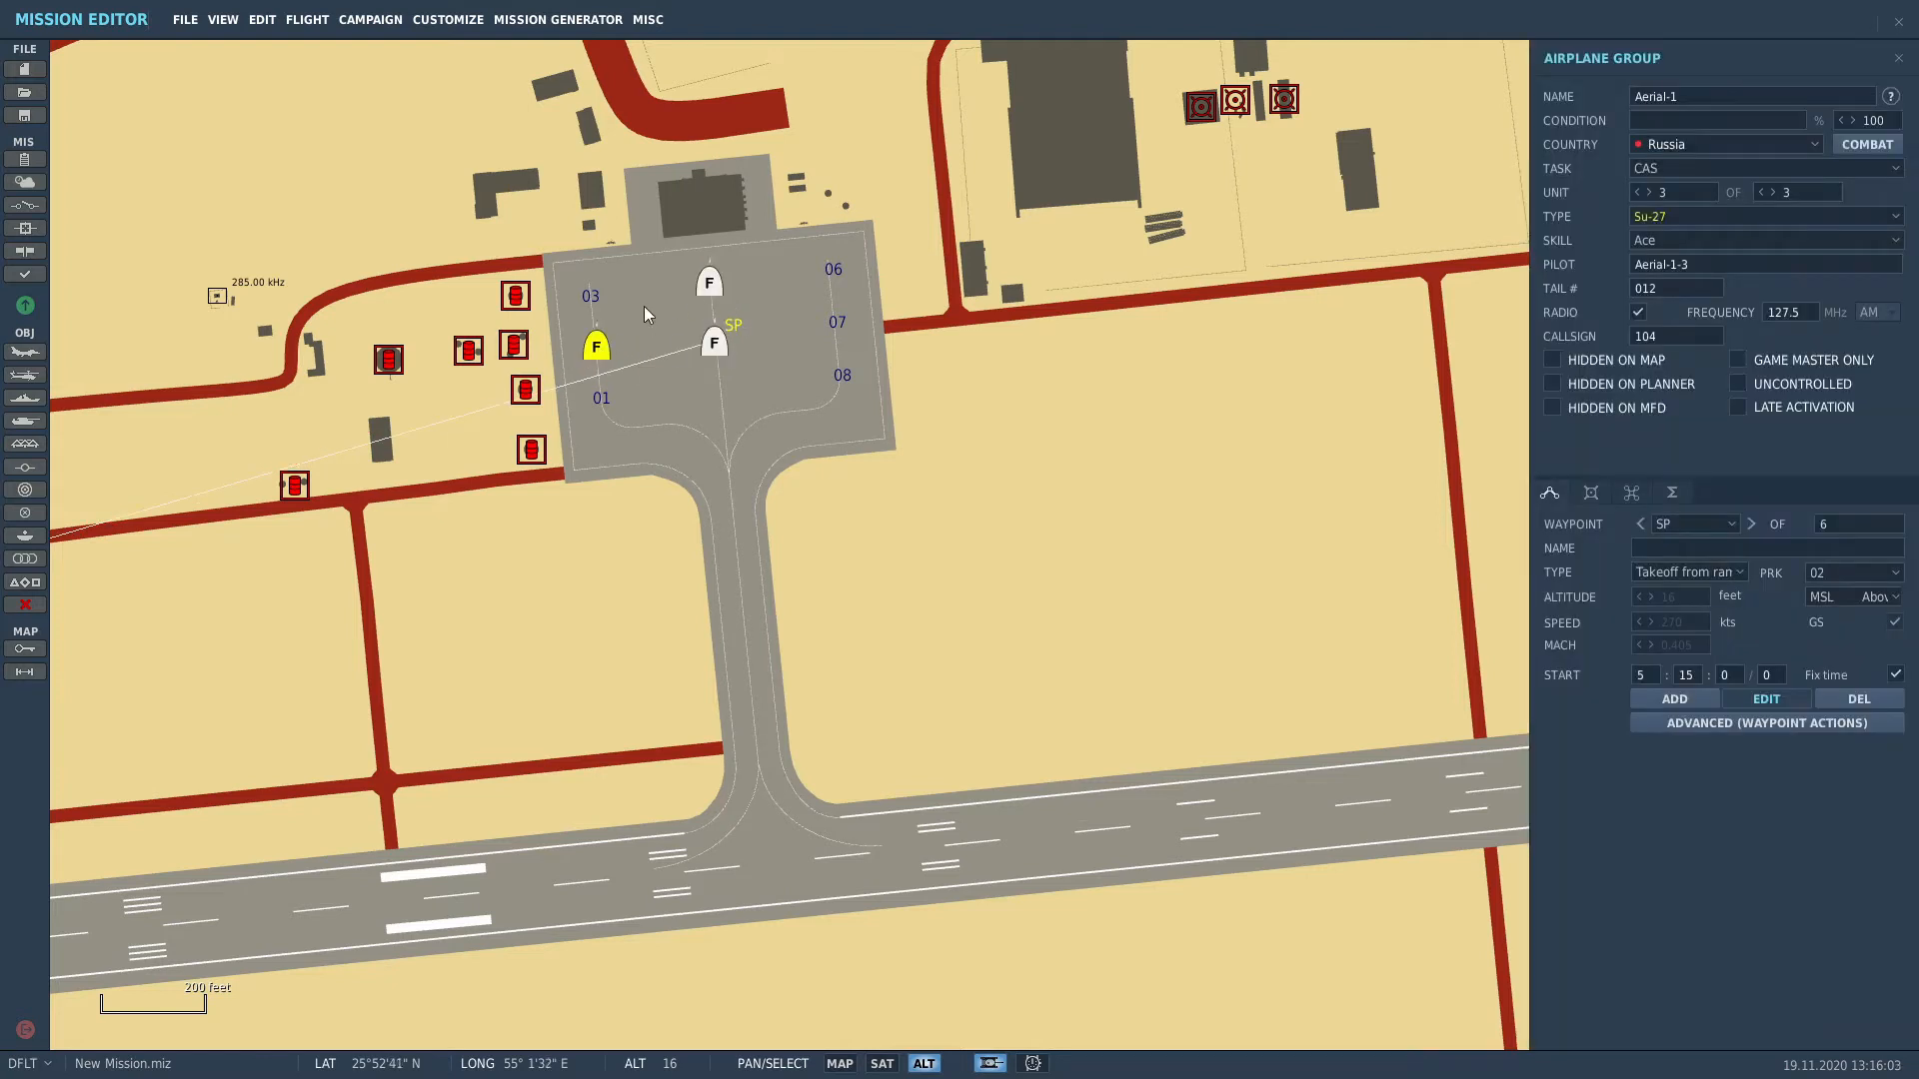
{"action": "left_click", "coordinate": [1584, 494]}
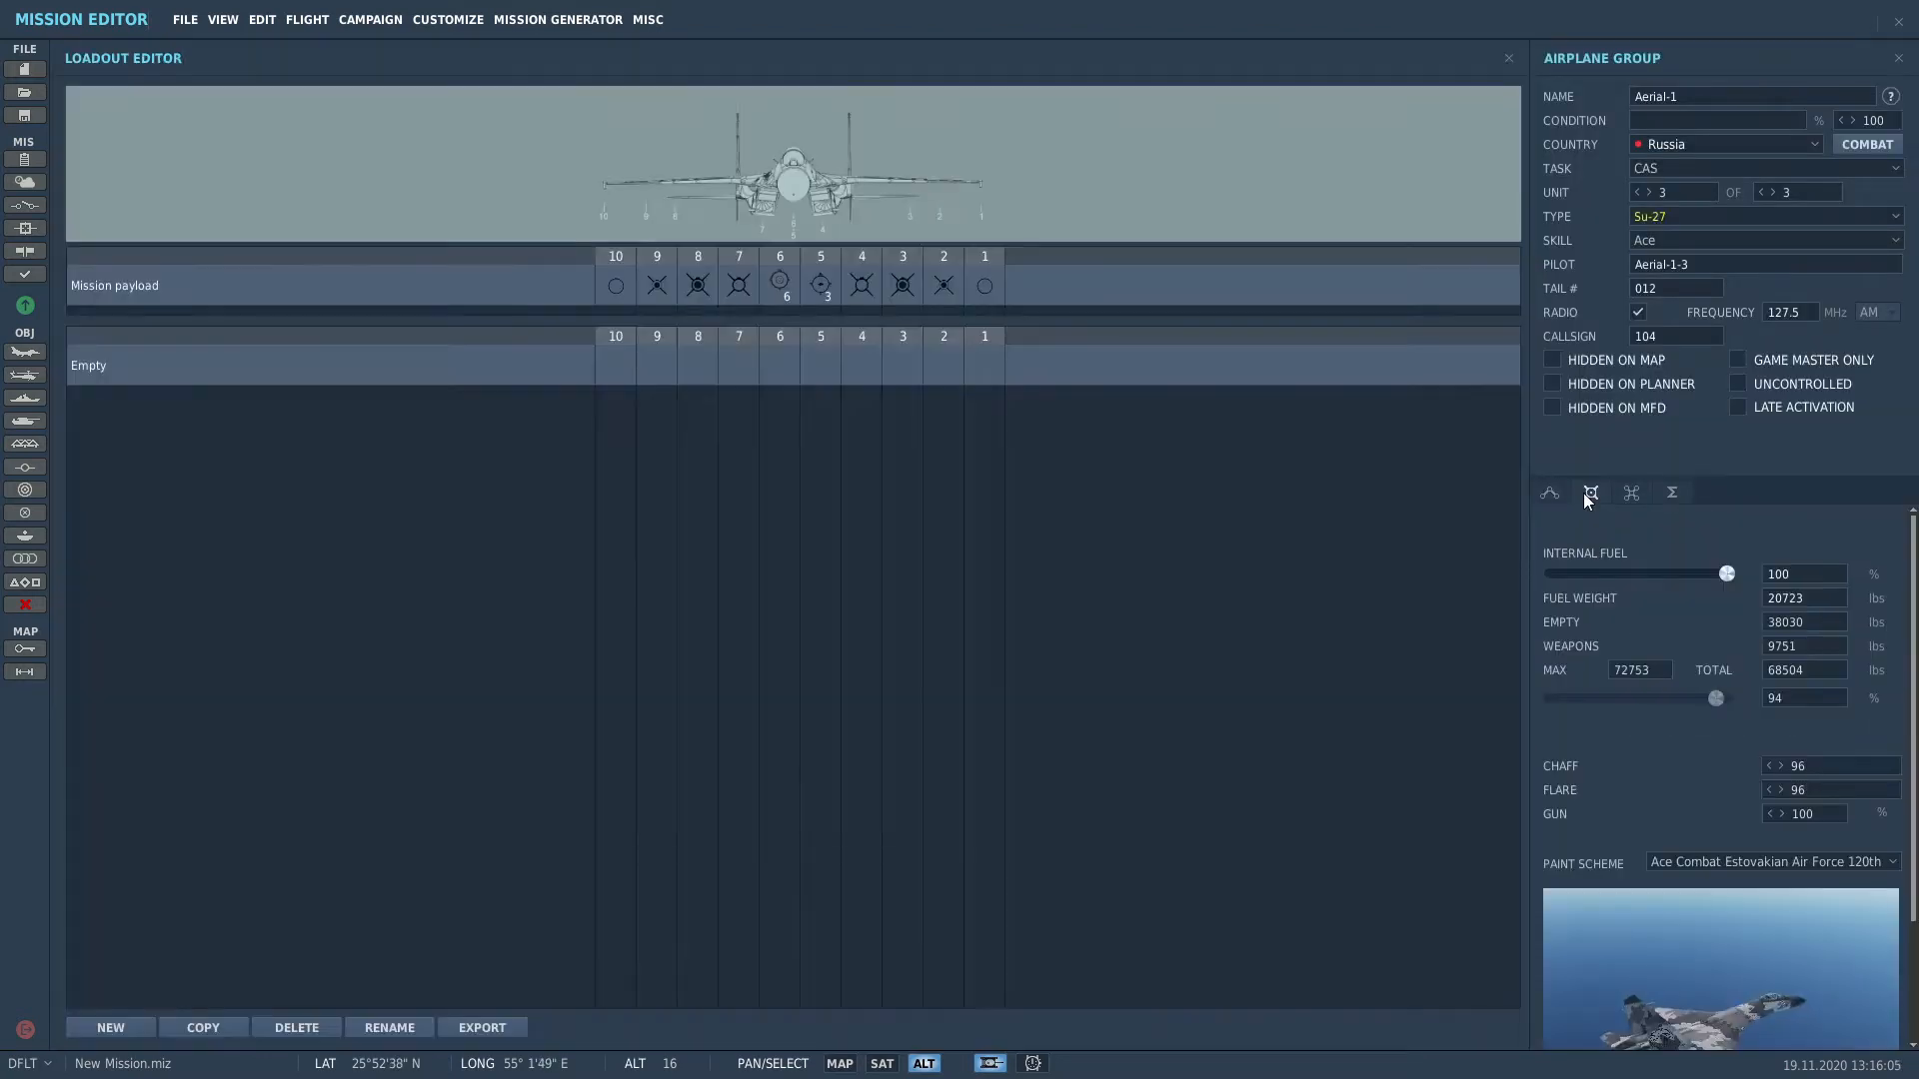
Step: Load rocket pods onto pylons 8 and 3 of the third Su-27
{"action": "left_click", "coordinate": [743, 293]}
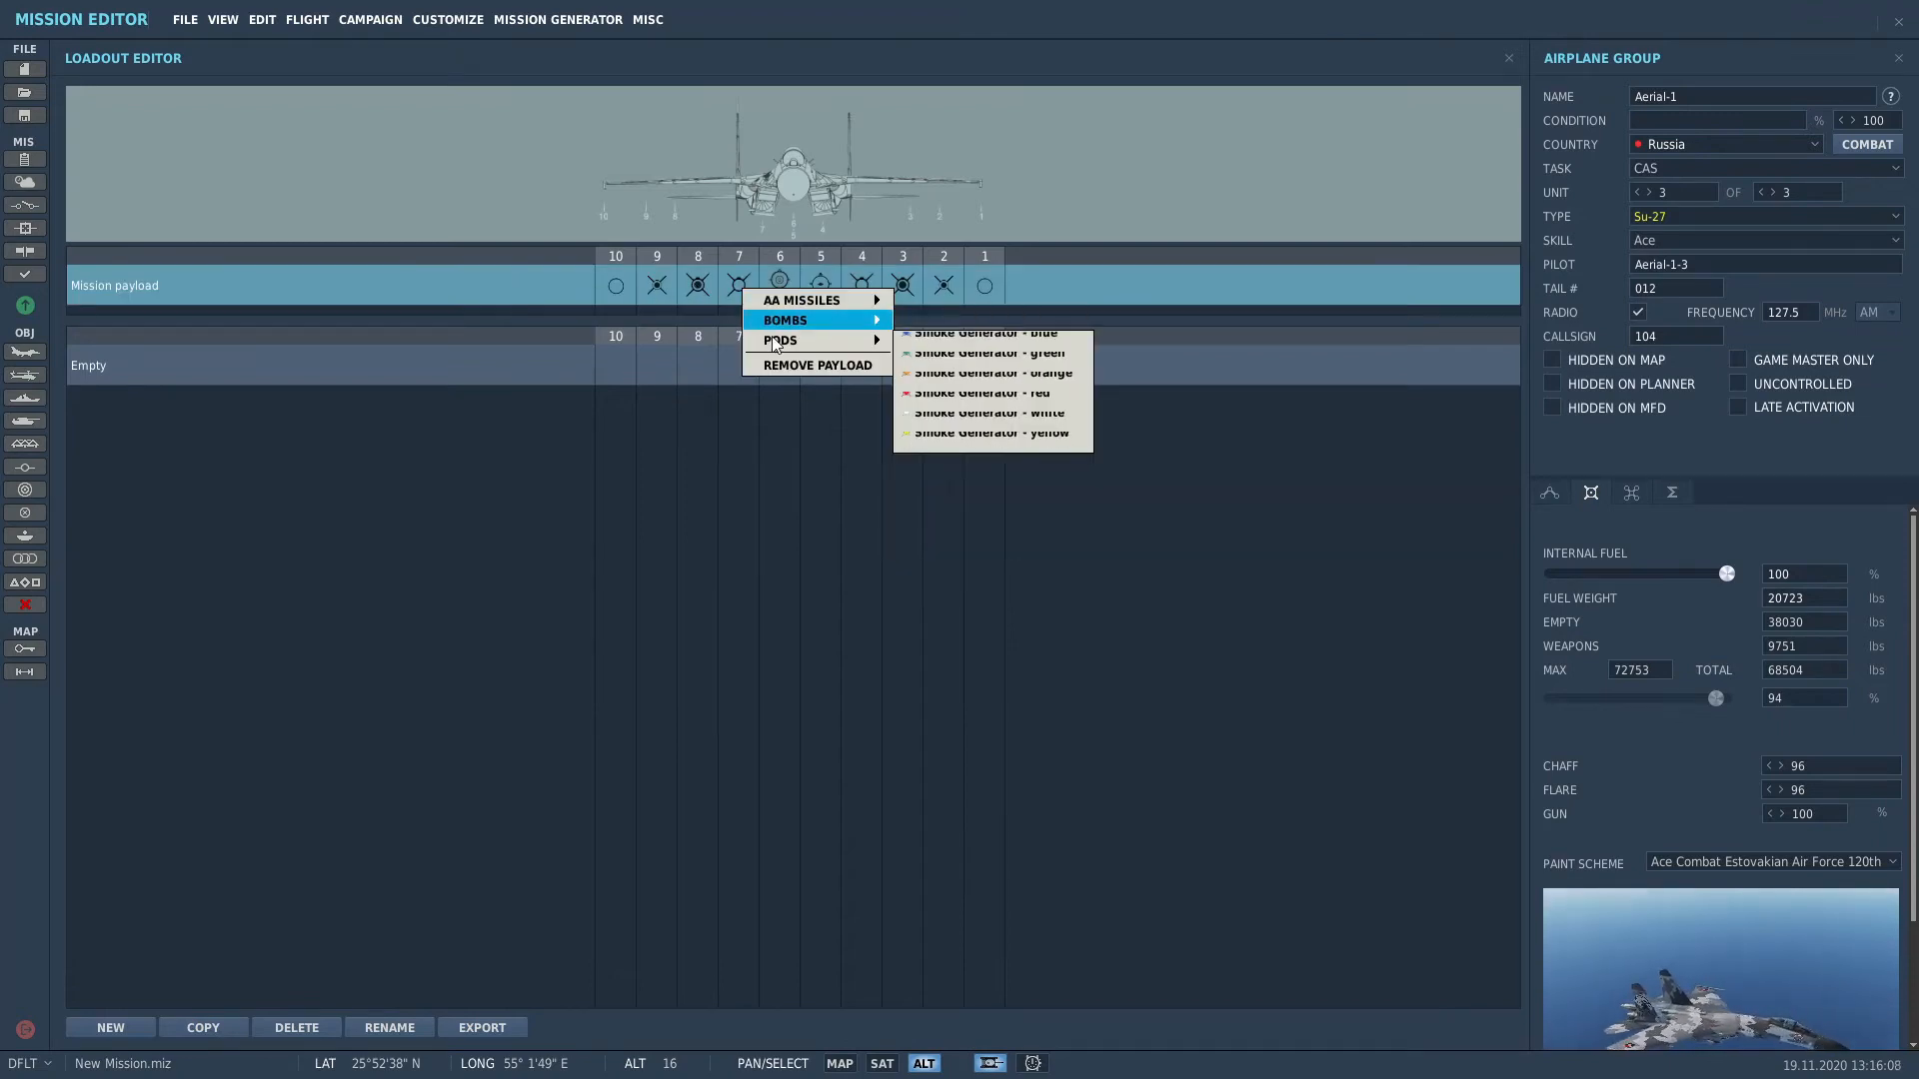
{"action": "left_click", "coordinate": [659, 338]}
{"action": "left_click", "coordinate": [705, 287]}
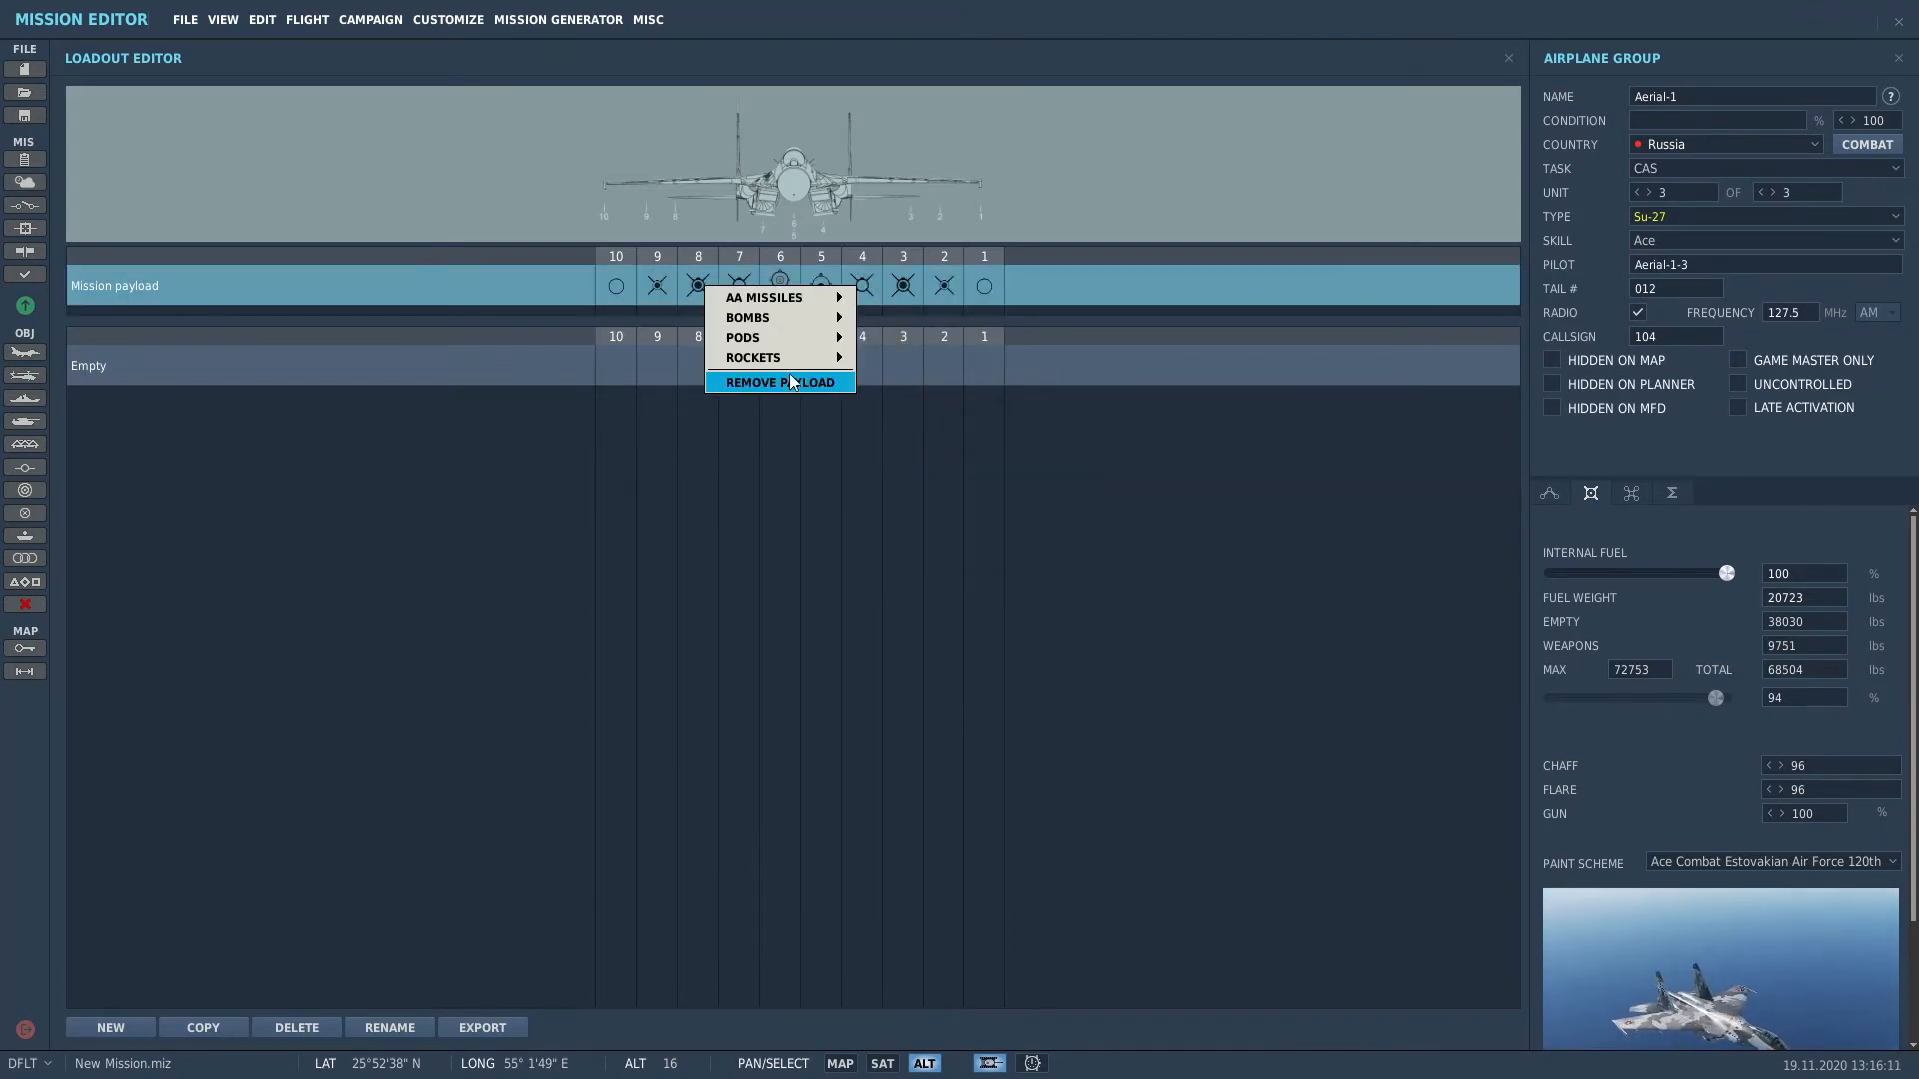
{"action": "mouse_move", "coordinate": [790, 357]}
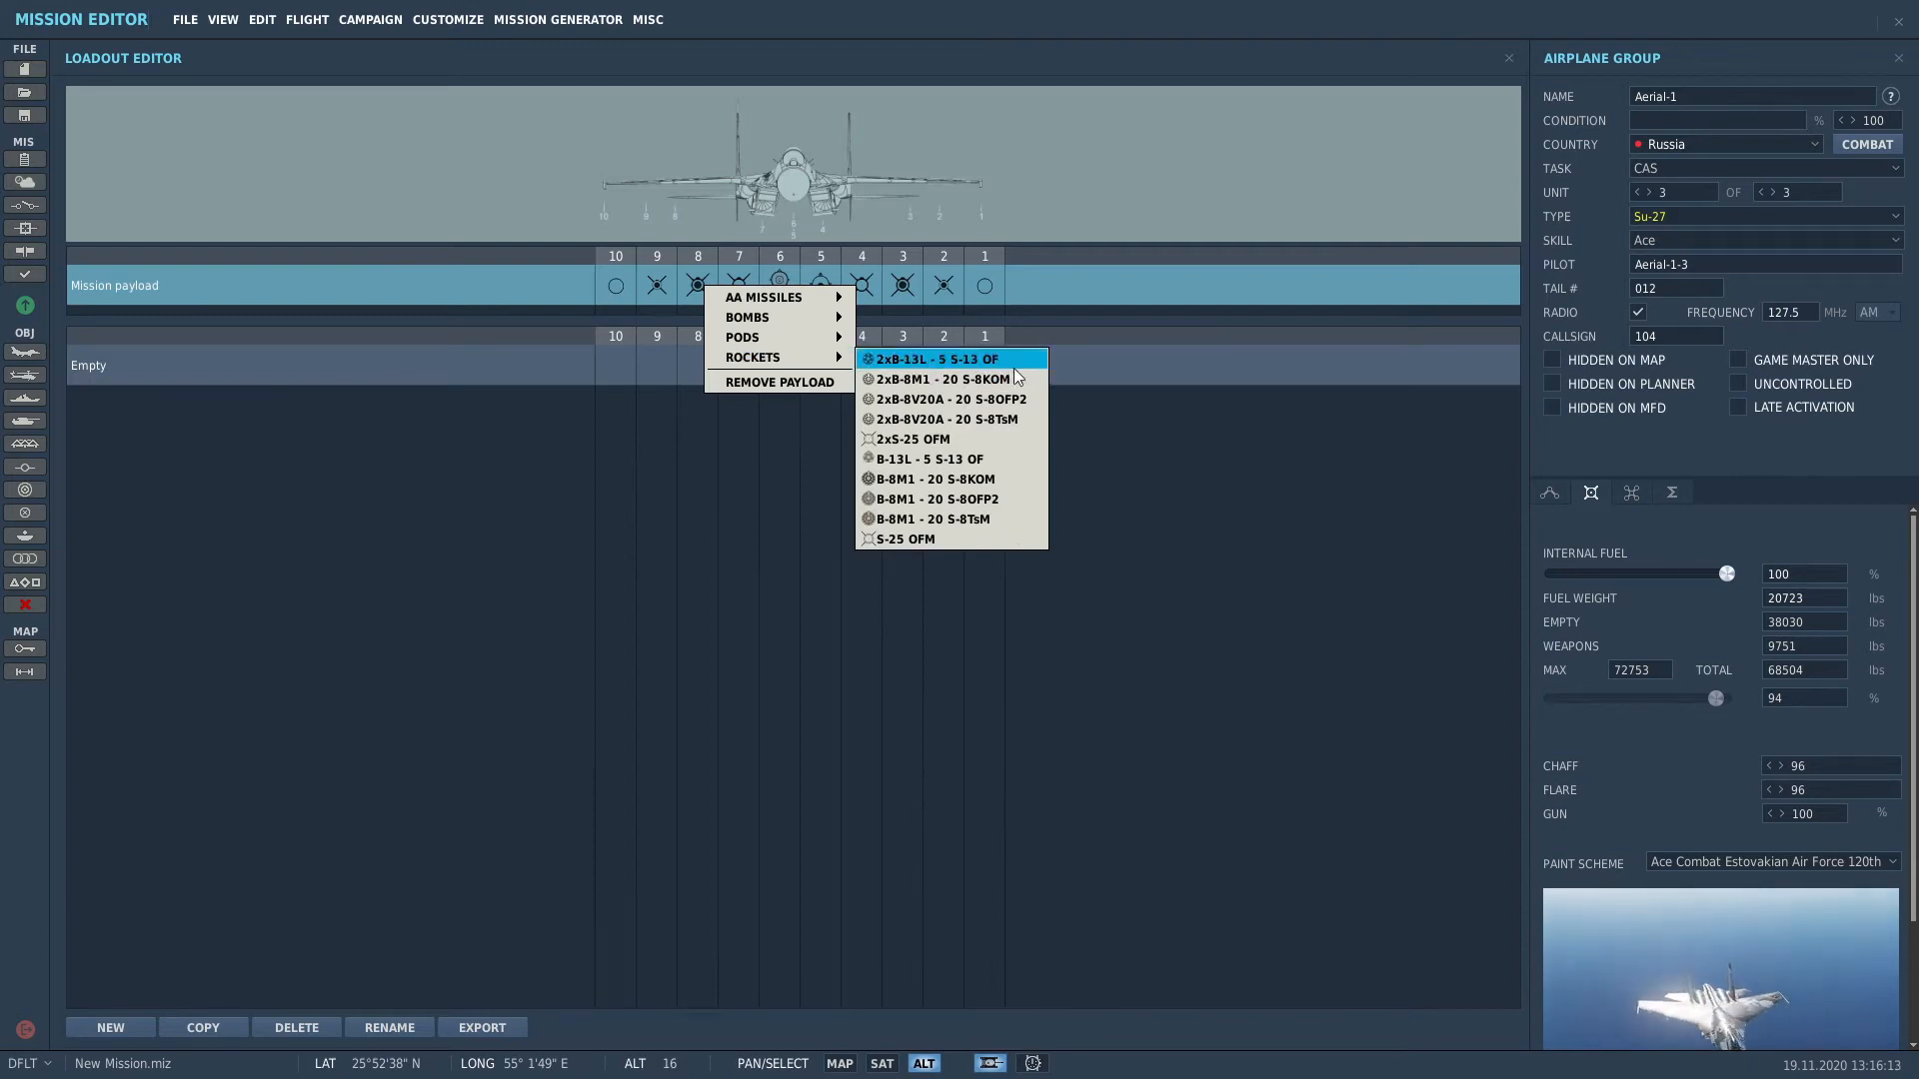
{"action": "left_click", "coordinate": [940, 359]}
{"action": "left_click", "coordinate": [914, 286]}
{"action": "mouse_move", "coordinate": [989, 353]}
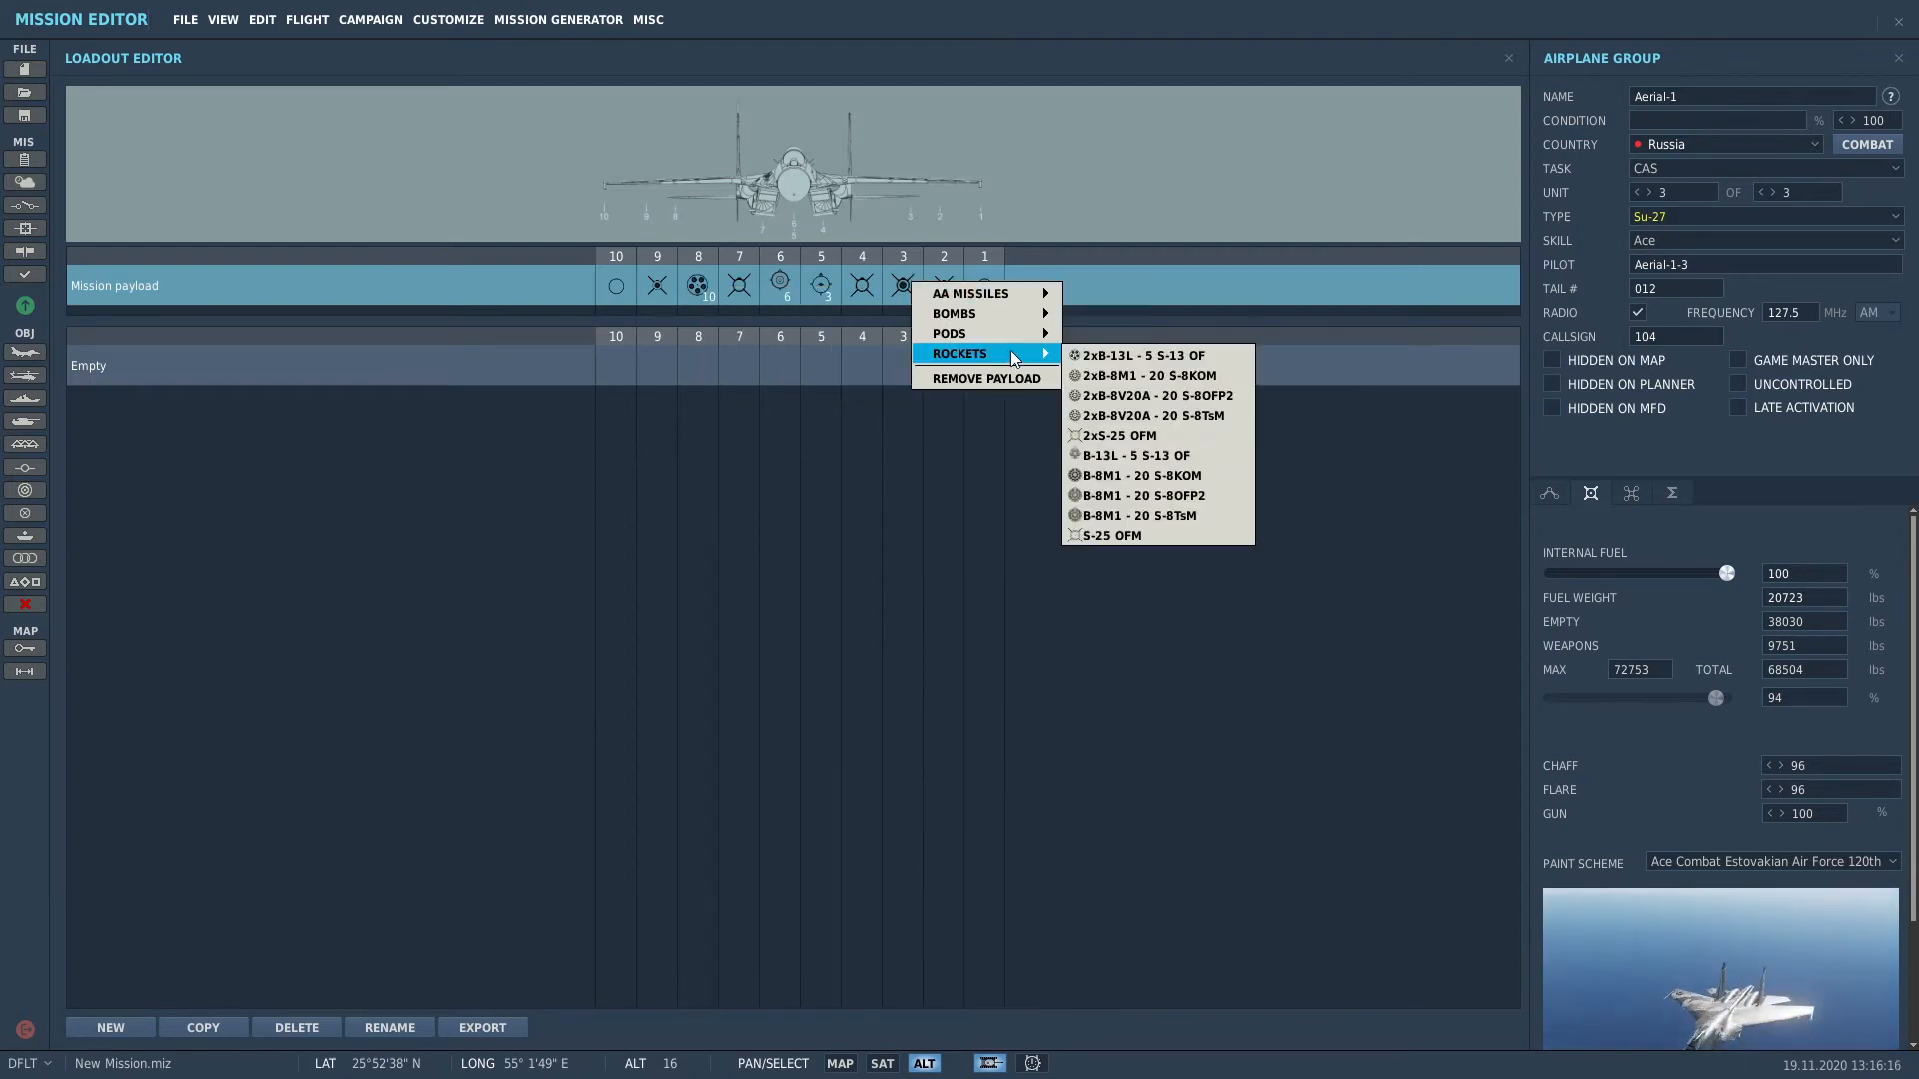
{"action": "left_click", "coordinate": [1094, 351]}
Step: Put a bomb on pylon 4 and a BetAB-500 on pylon 7, then close the Loadout Editor
{"action": "left_click", "coordinate": [860, 288]}
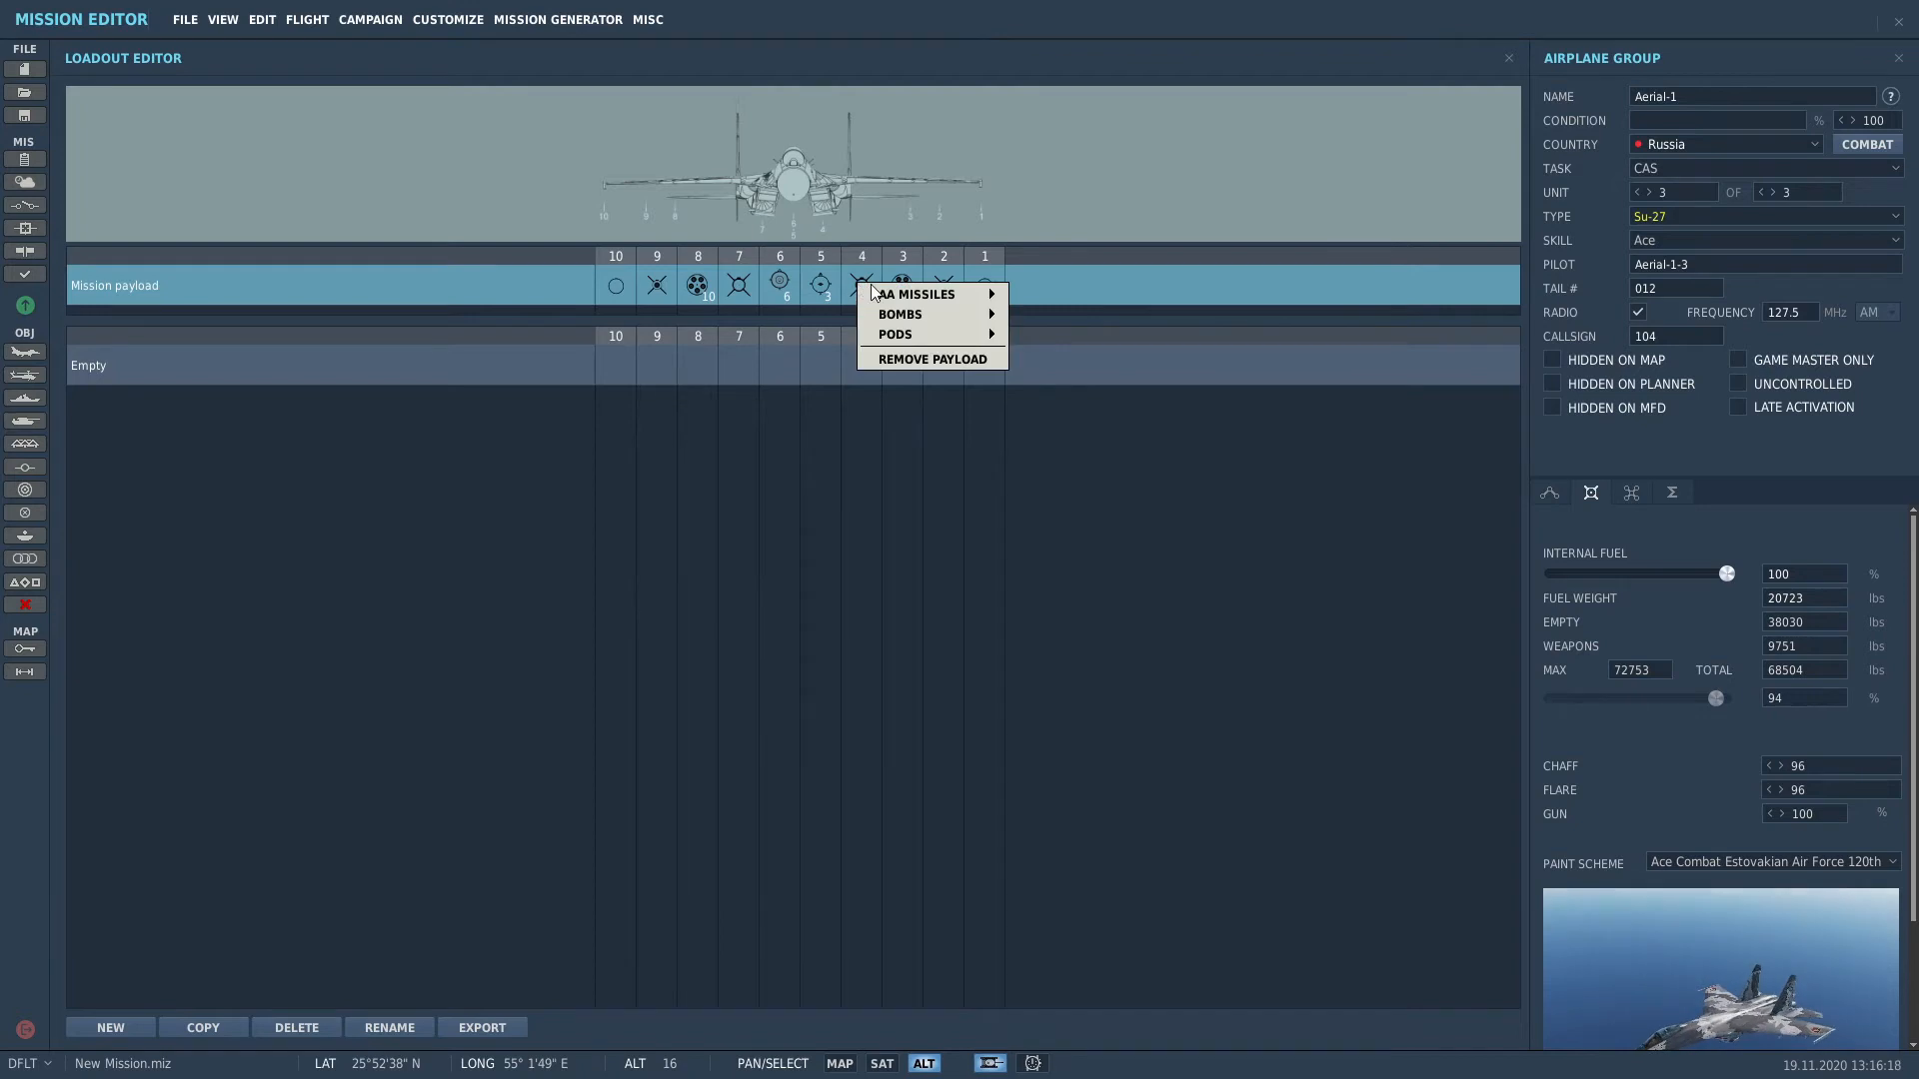
{"action": "mouse_move", "coordinate": [930, 314]}
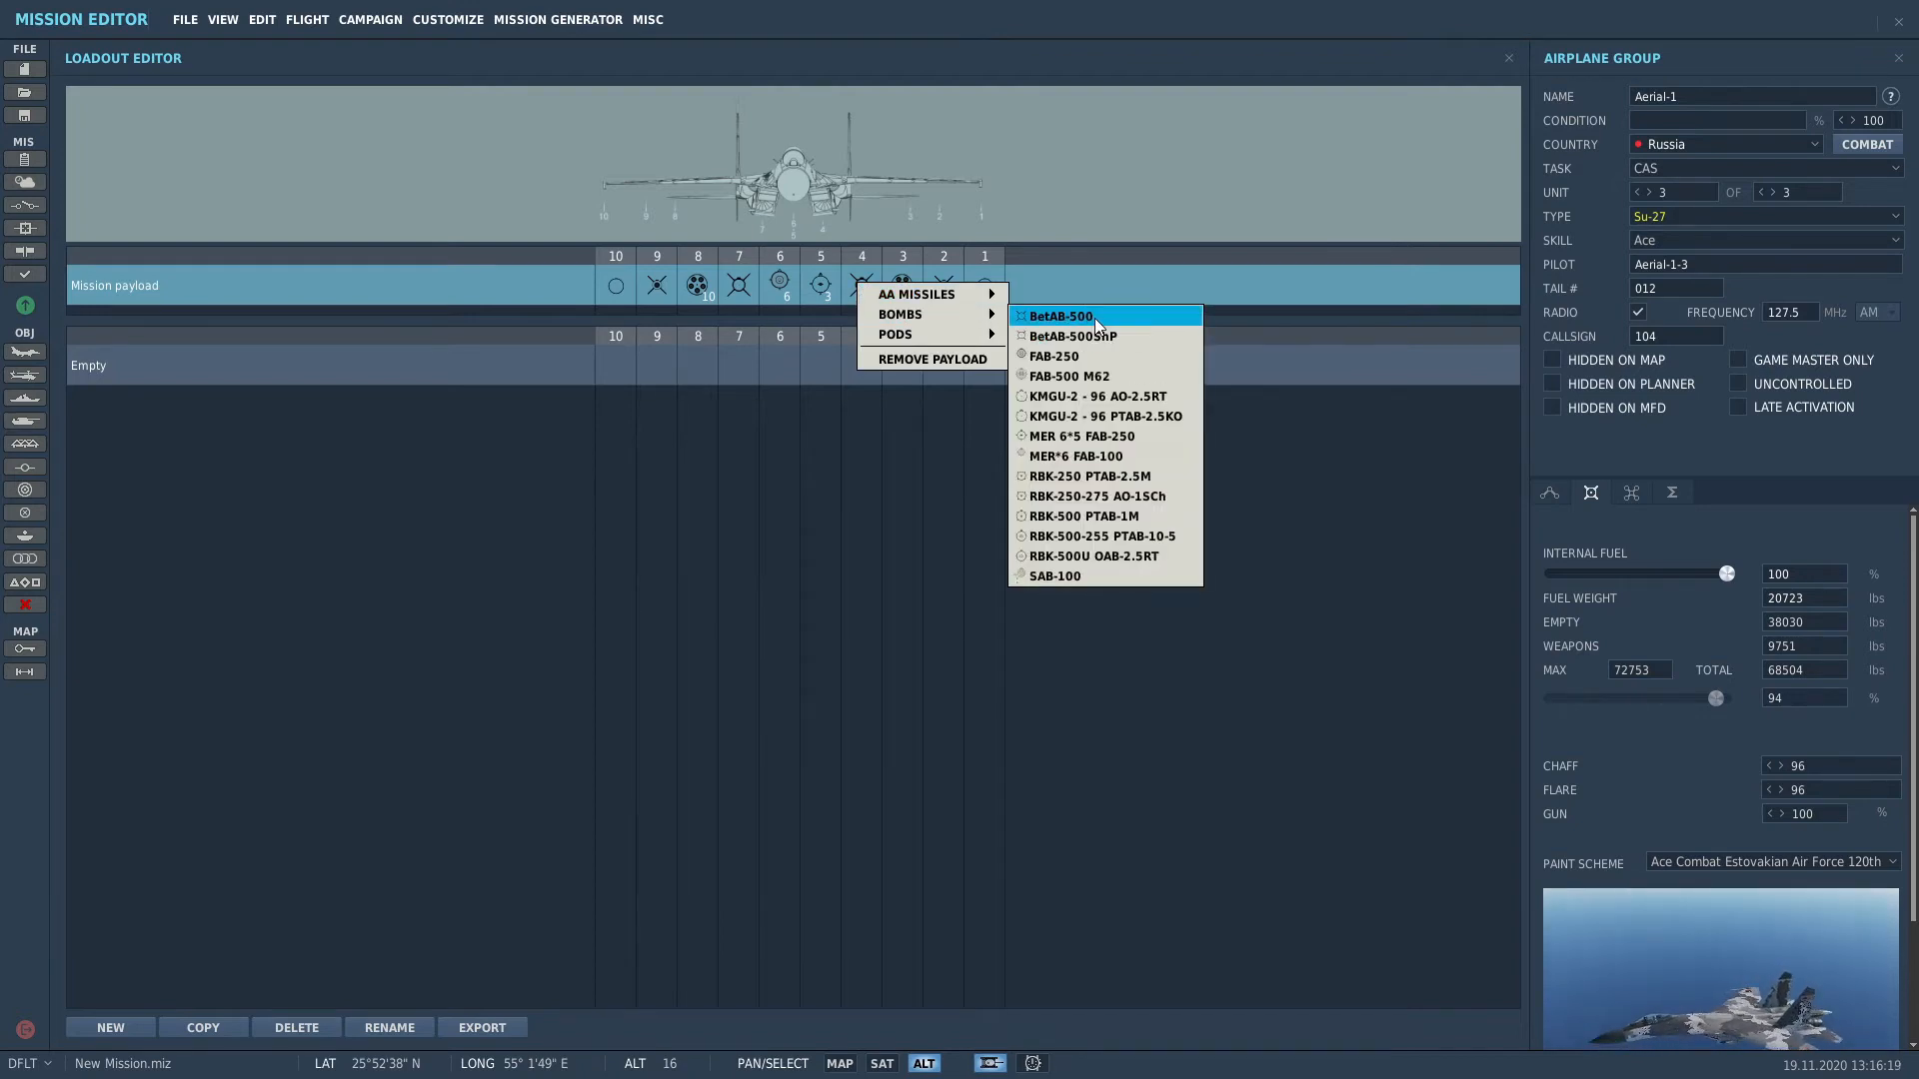
{"action": "left_click", "coordinate": [1075, 315]}
{"action": "left_click", "coordinate": [735, 289]}
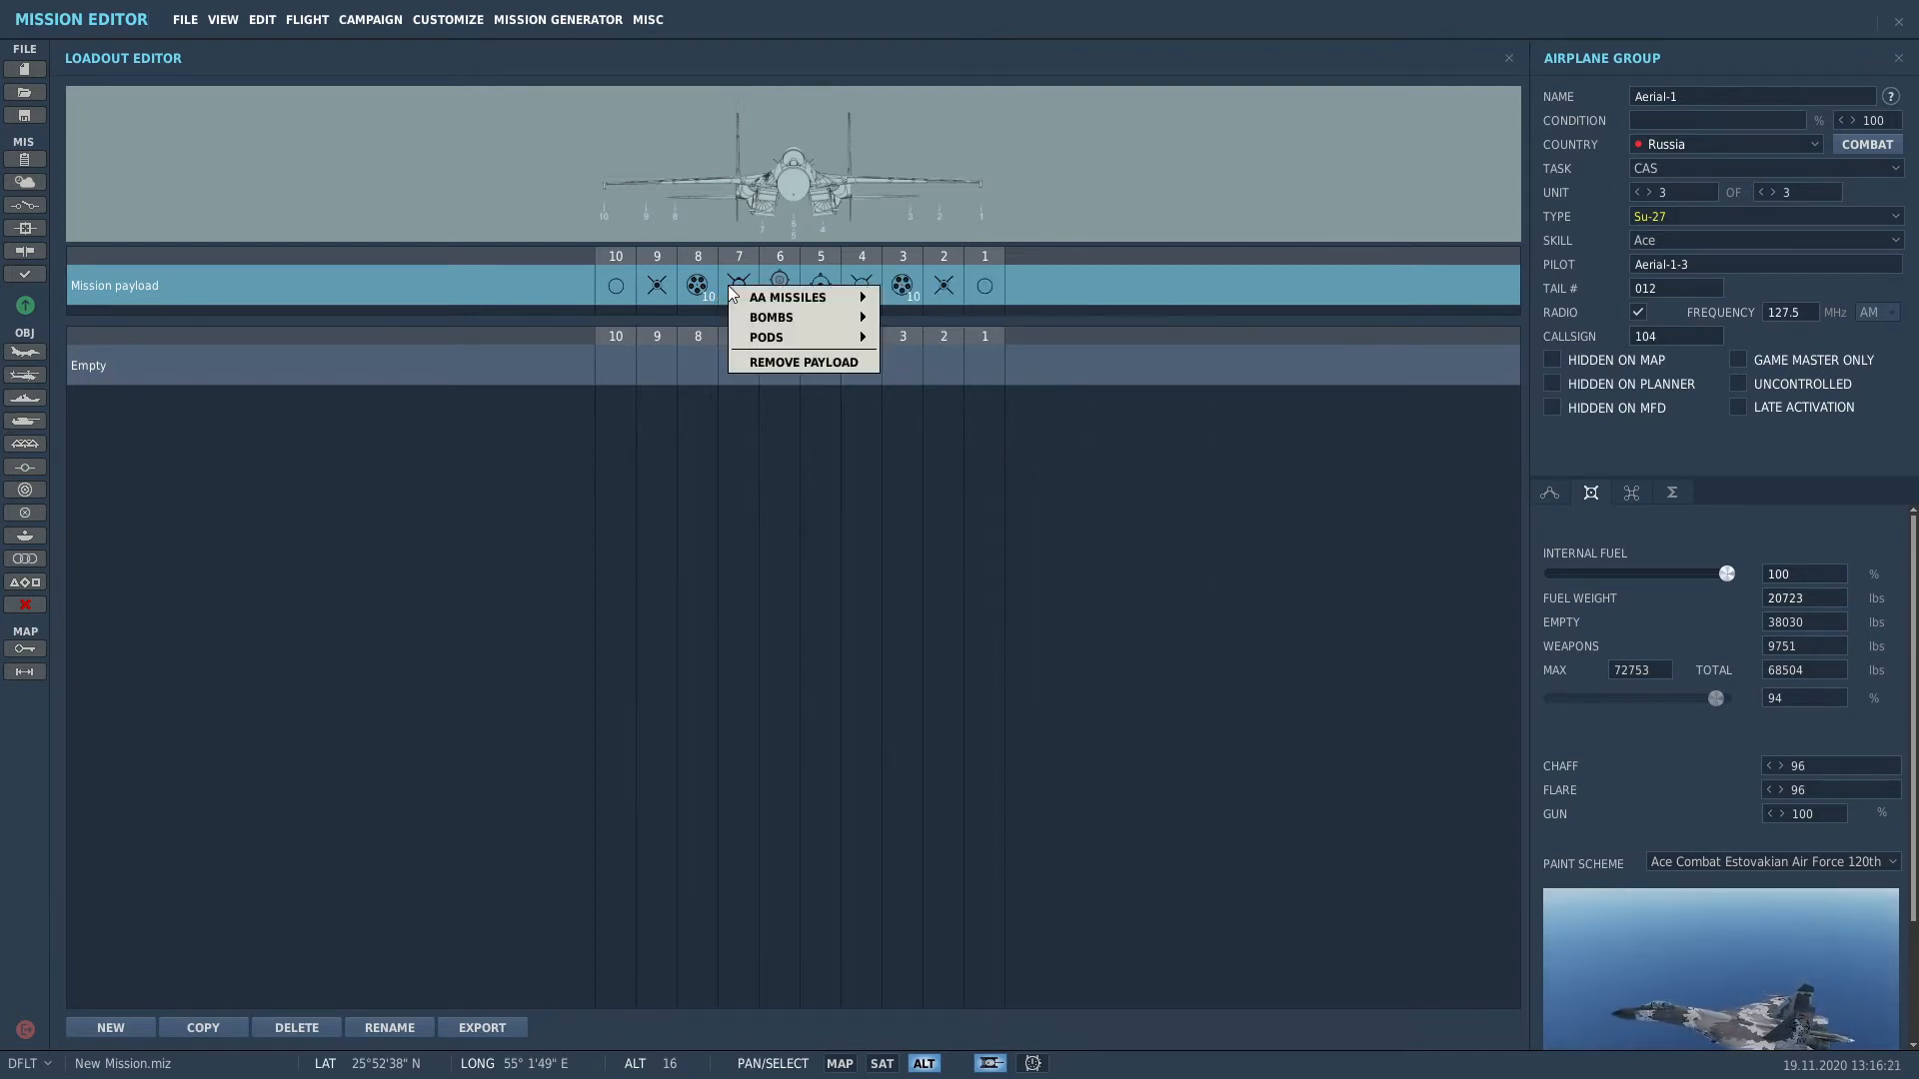
{"action": "mouse_move", "coordinate": [847, 317]}
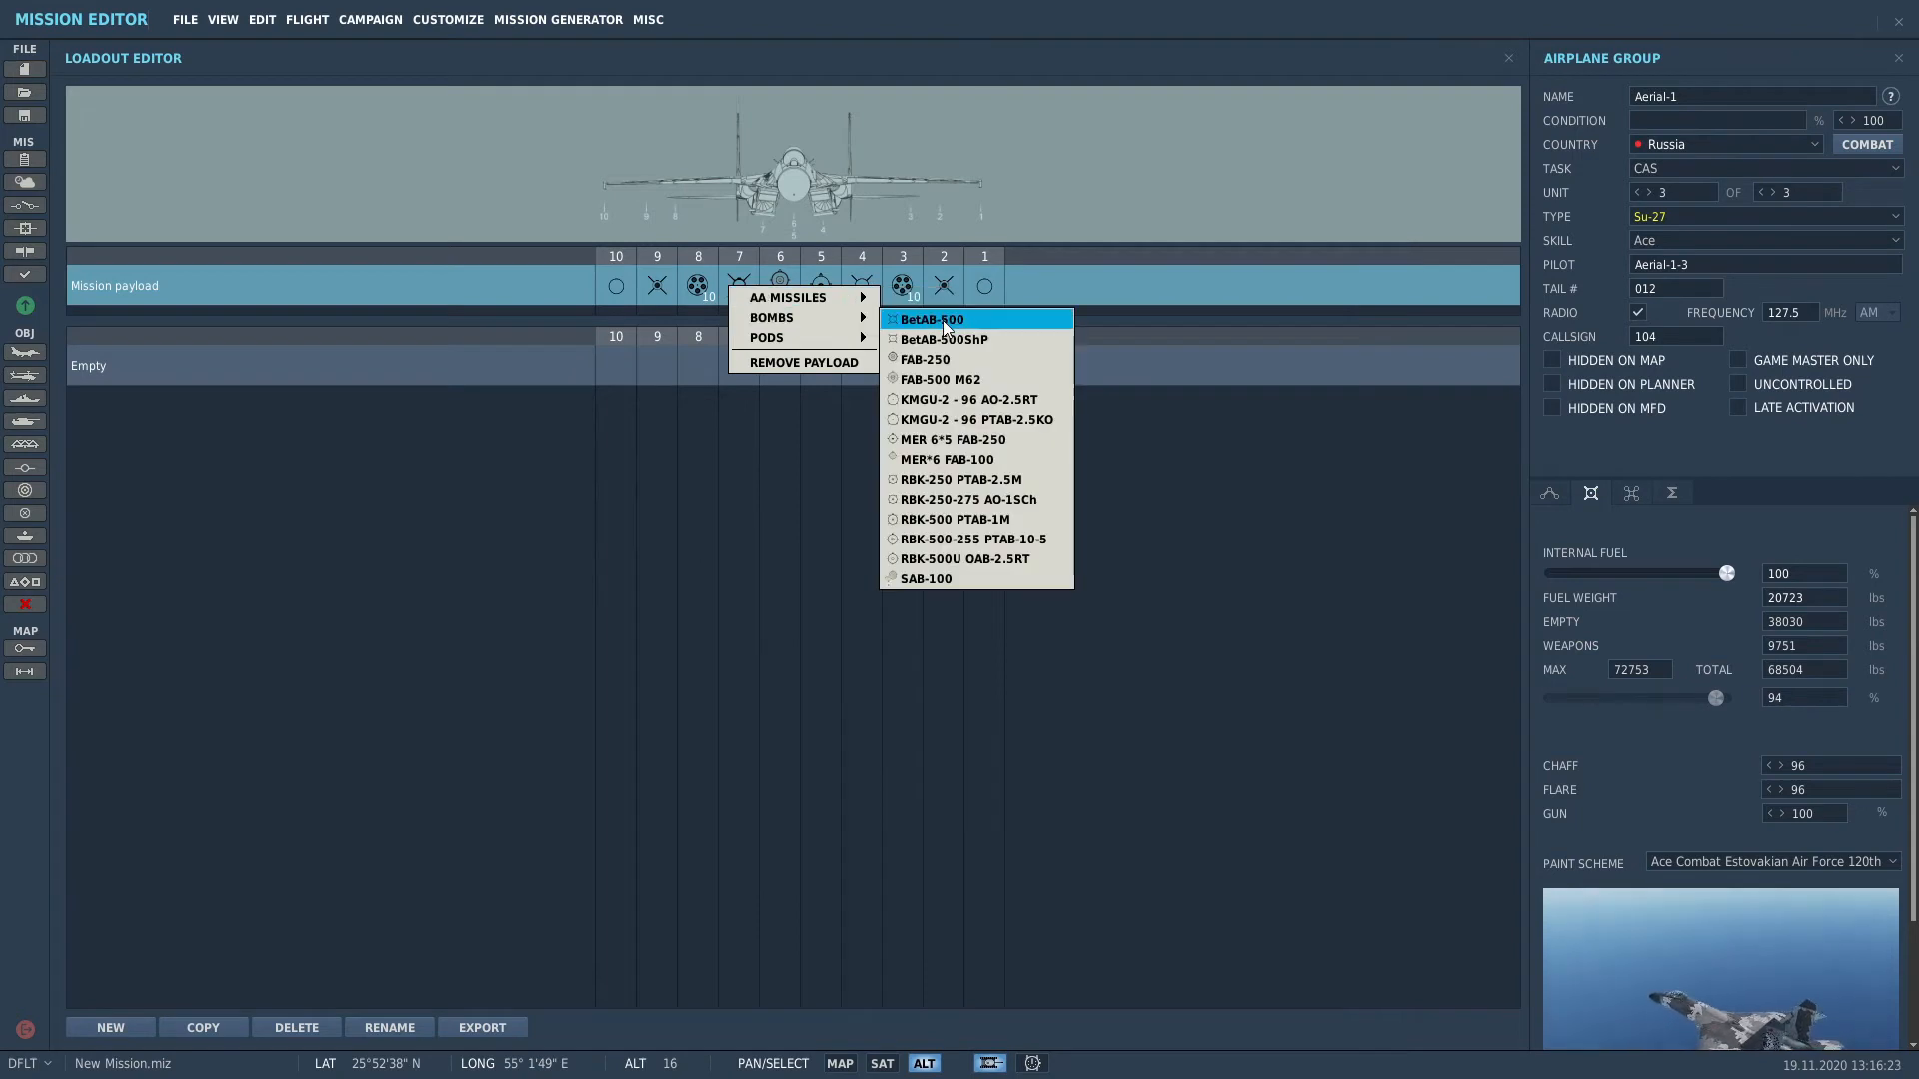
{"action": "left_click", "coordinate": [943, 322]}
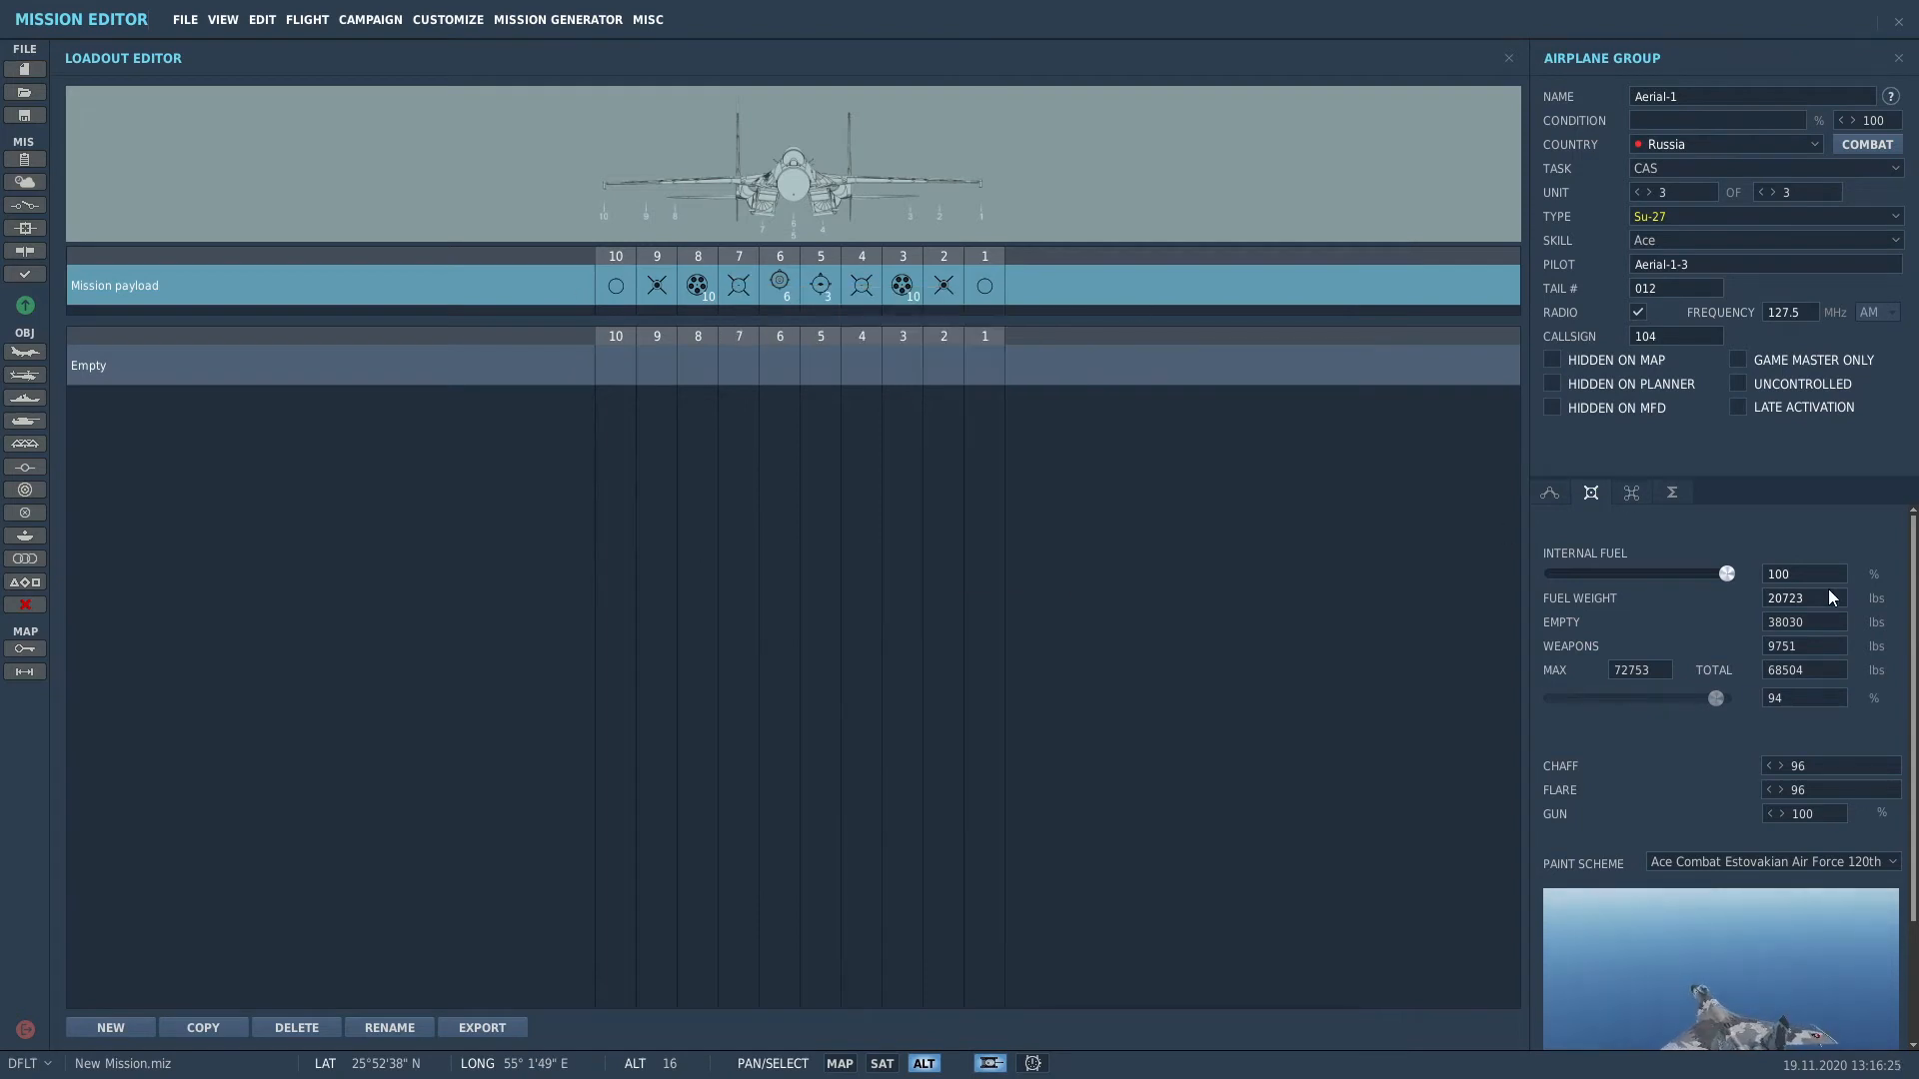
{"action": "left_click", "coordinate": [1549, 492]}
Step: Deselect Aerial-1 on the zoomed-out map and frame Abu Musa Island again
{"action": "scroll", "coordinate": [1045, 646], "scroll_direction": "down", "scroll_amount": 10}
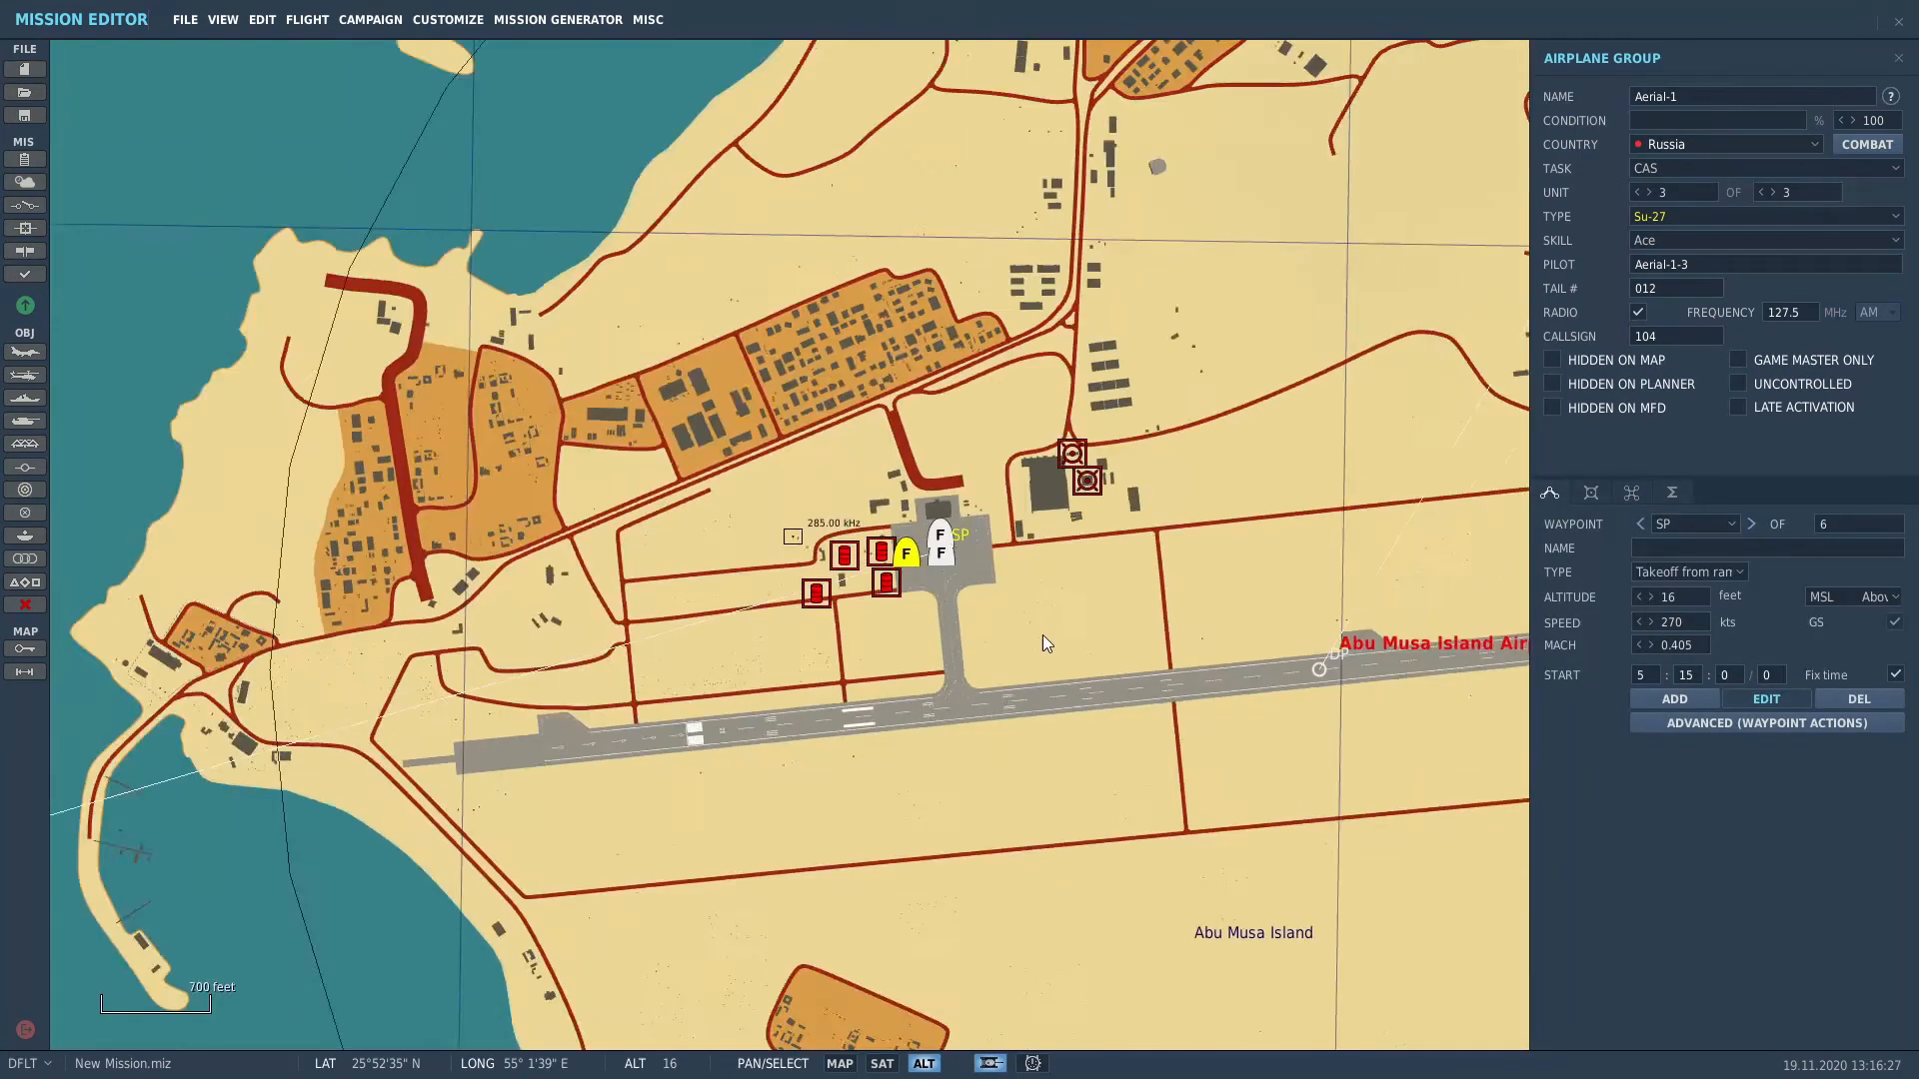
{"action": "scroll", "coordinate": [1057, 650], "scroll_direction": "down", "scroll_amount": 3}
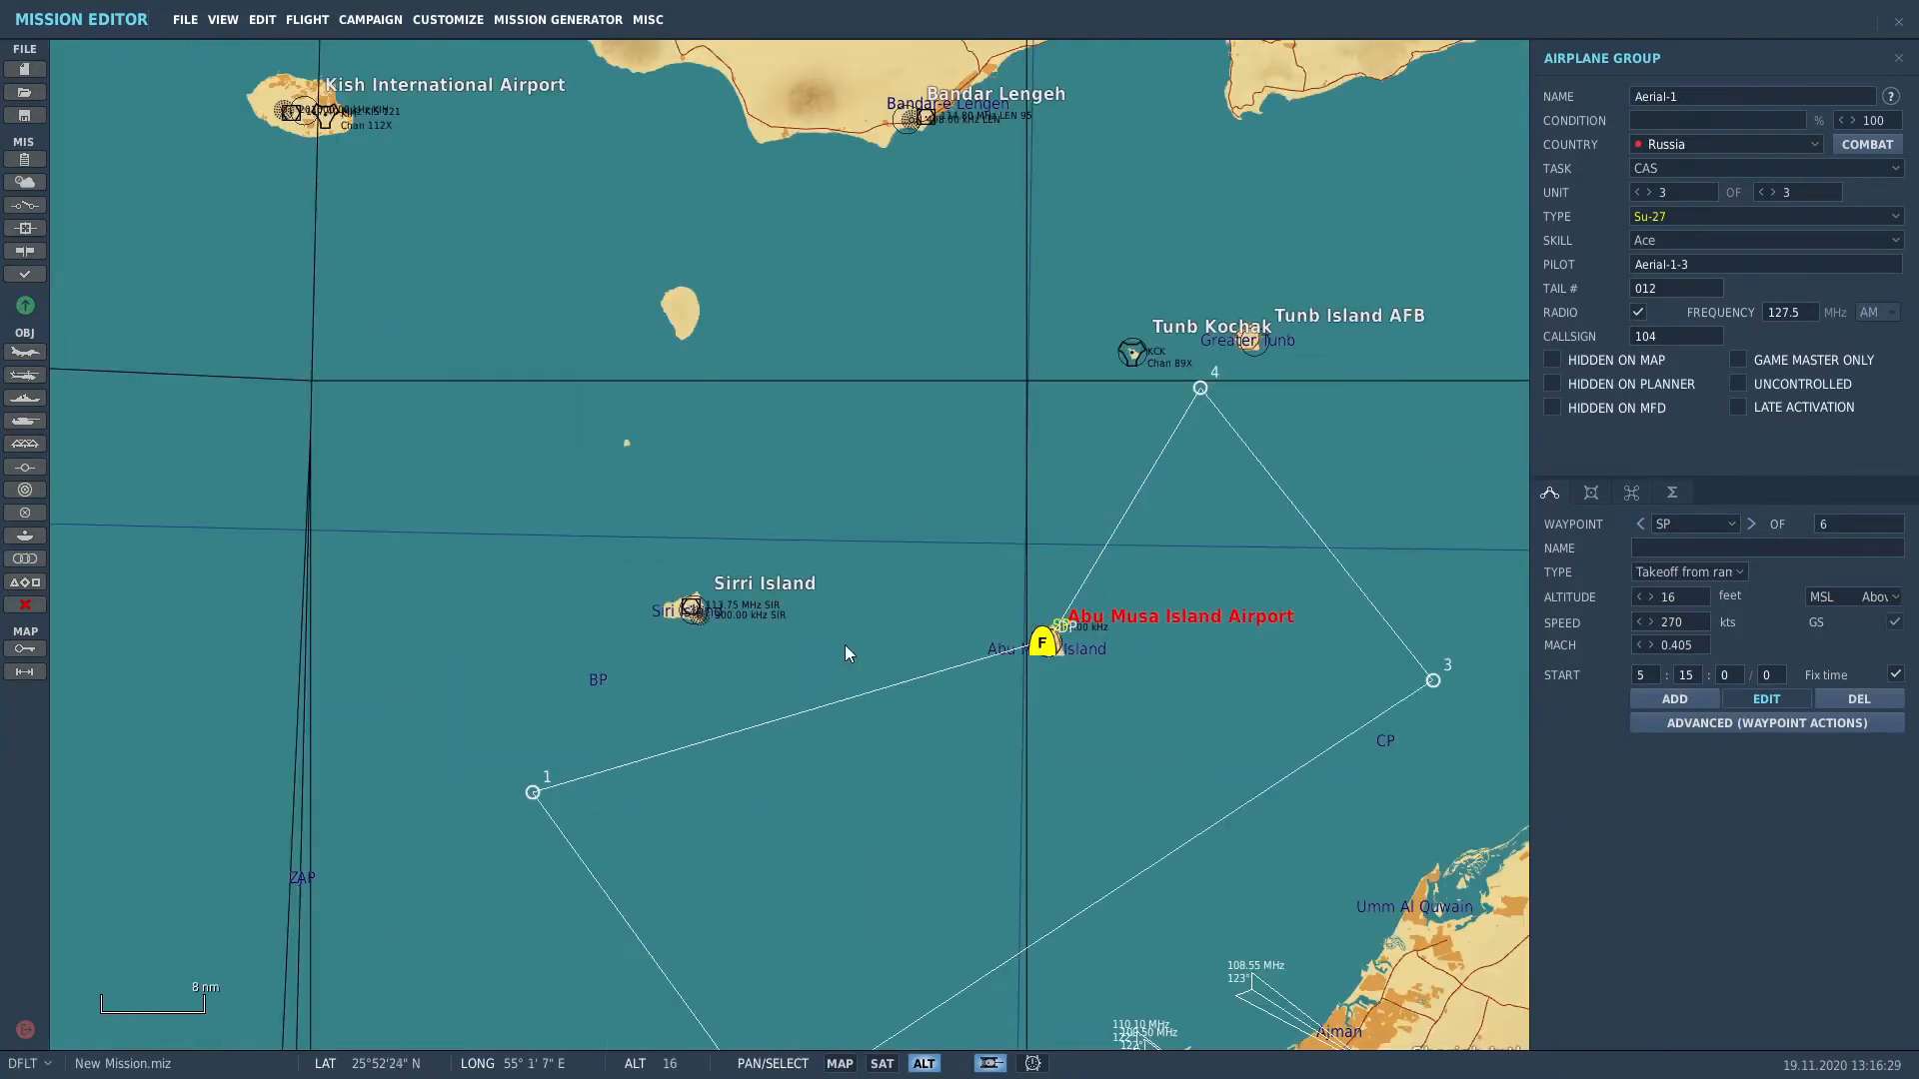
{"action": "left_click", "coordinate": [1238, 731]}
{"action": "scroll", "coordinate": [1065, 620], "scroll_direction": "up", "scroll_amount": 3}
{"action": "scroll", "coordinate": [1027, 698], "scroll_direction": "up", "scroll_amount": 8}
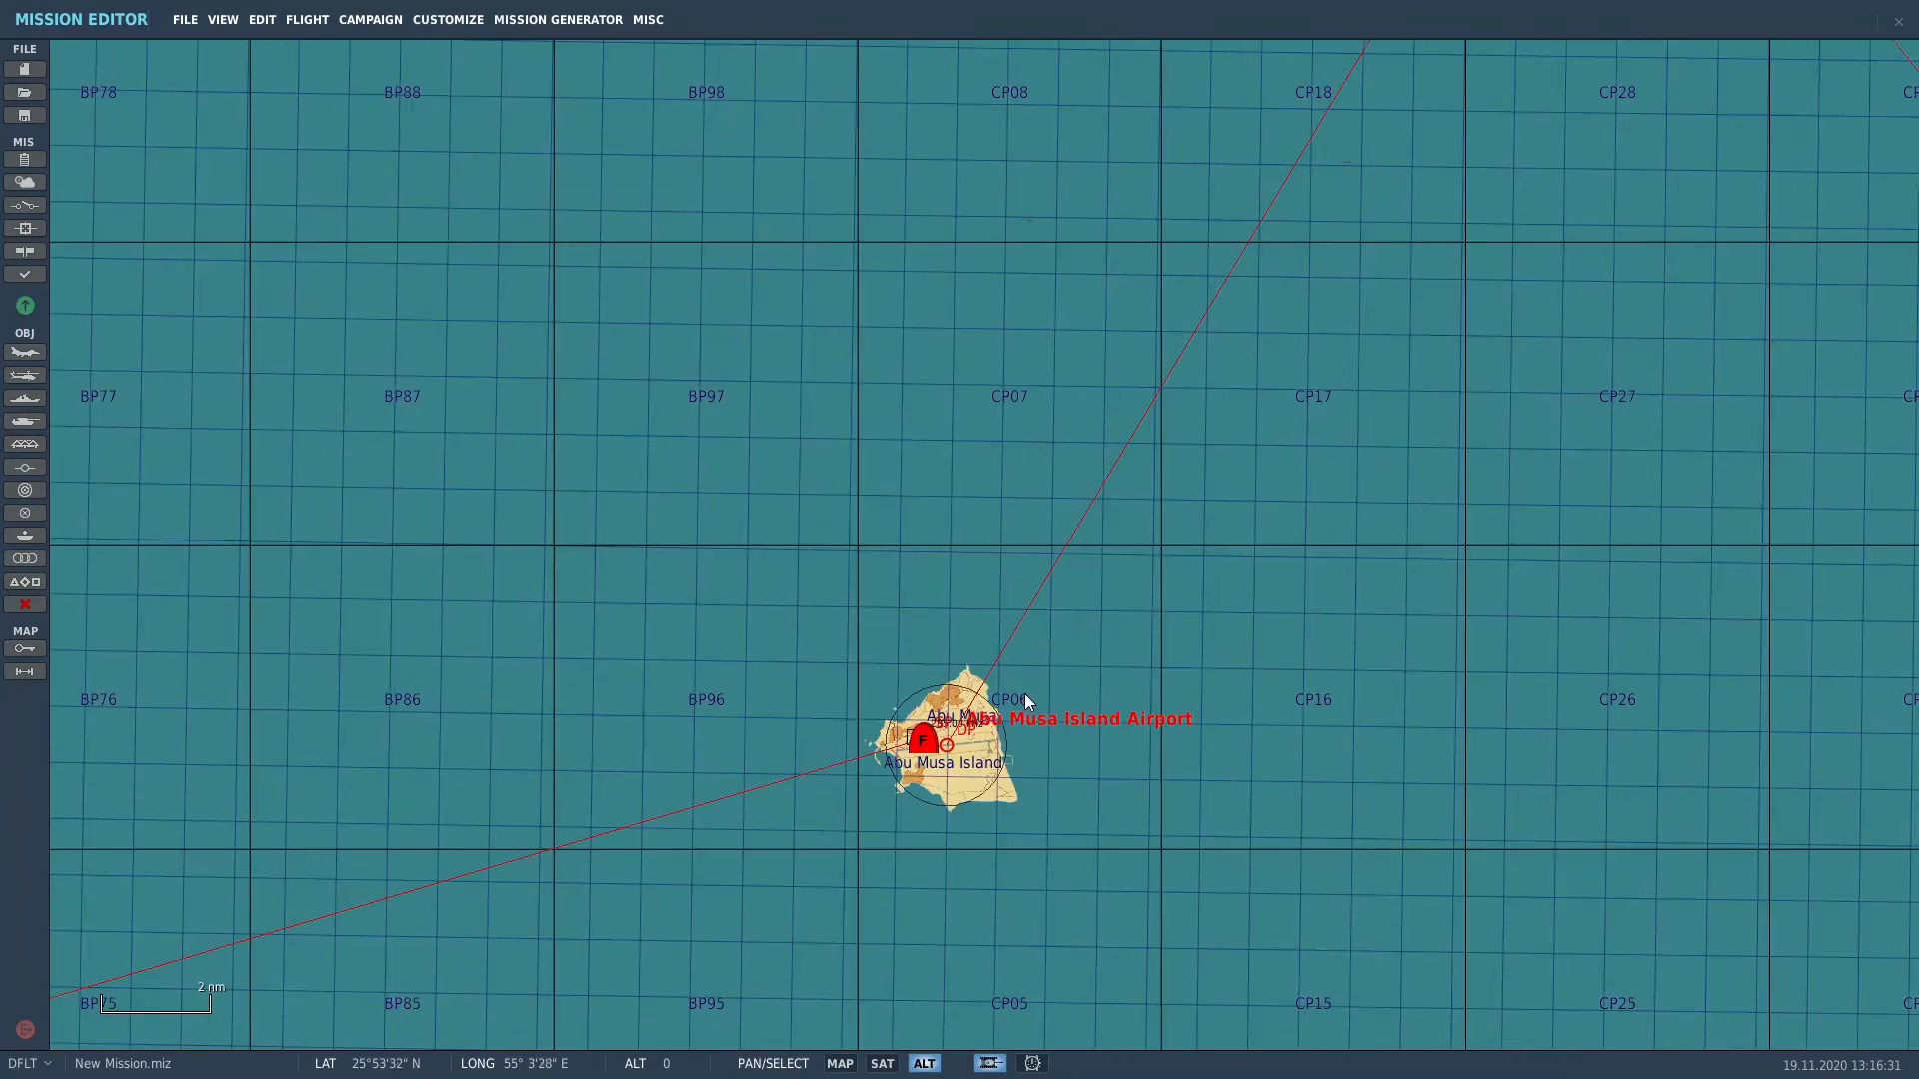
{"action": "scroll", "coordinate": [916, 403], "scroll_direction": "up", "scroll_amount": 4}
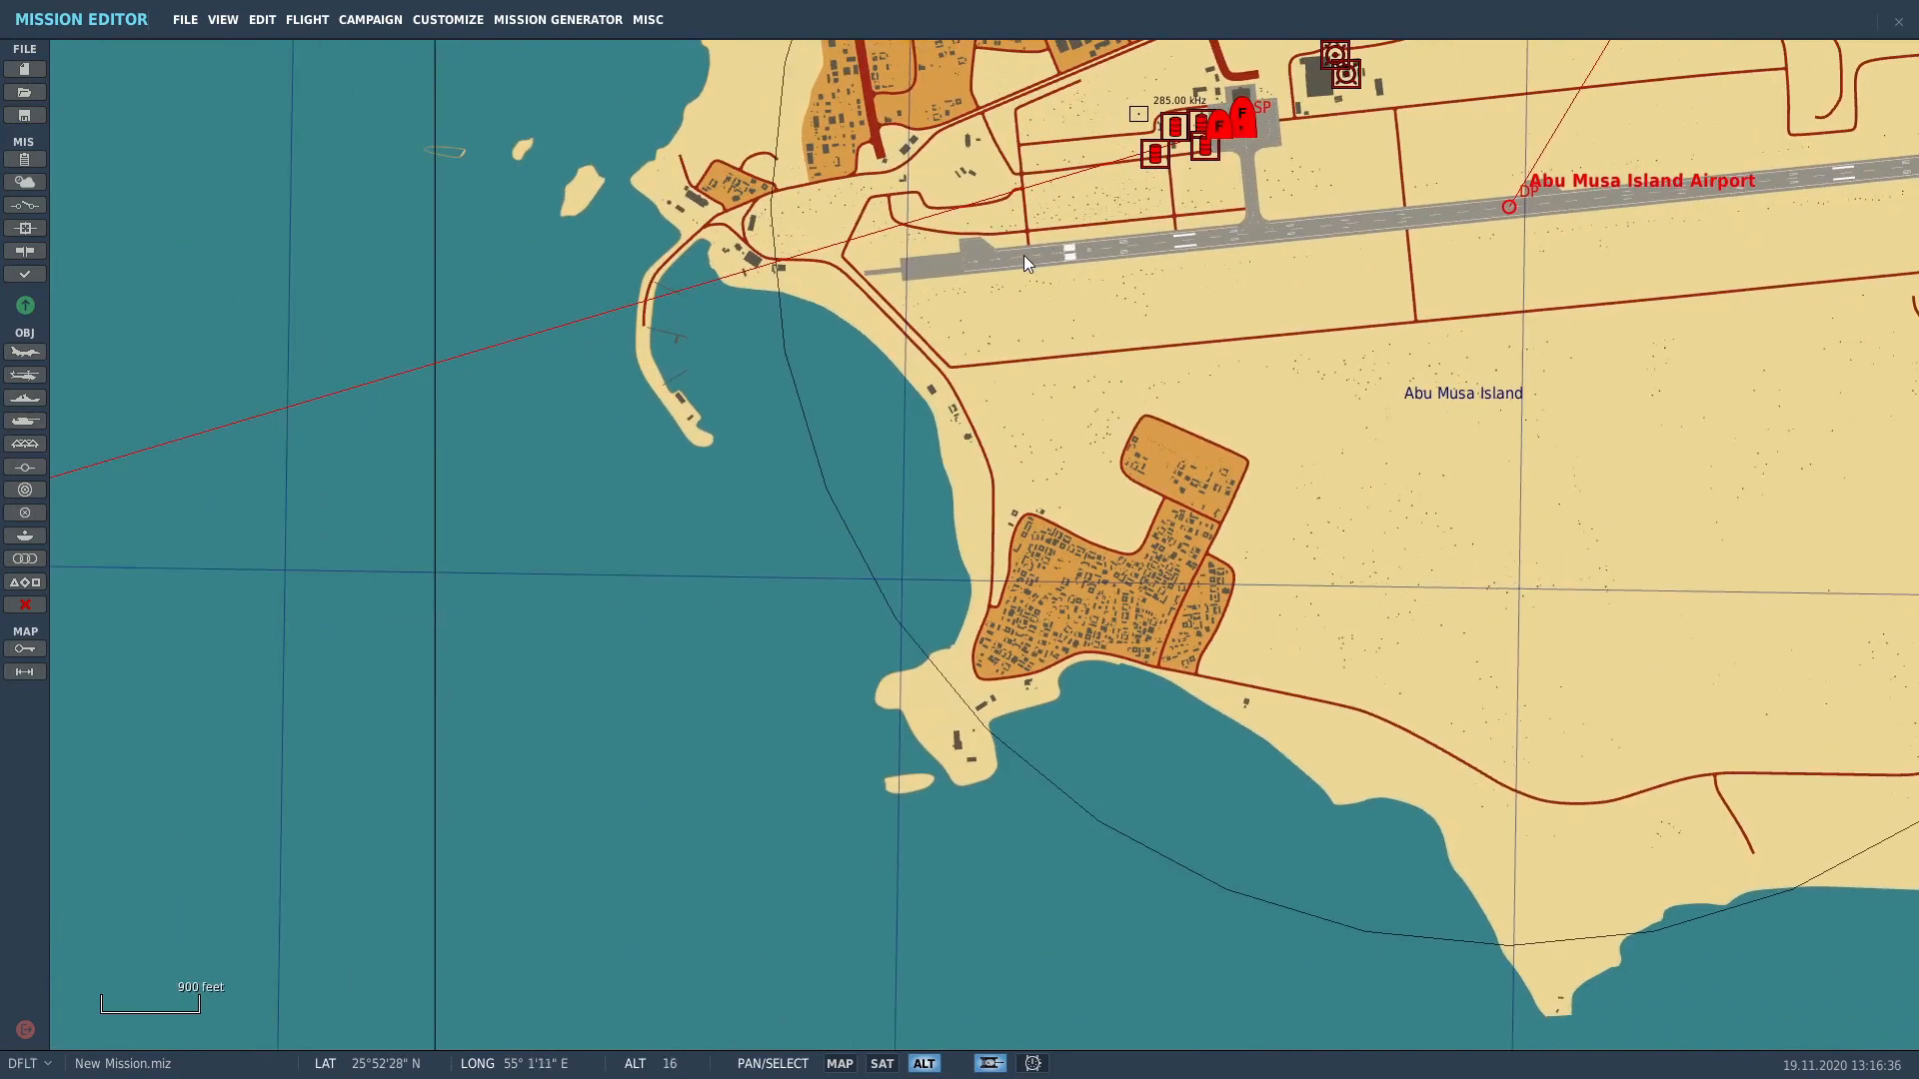
{"action": "scroll", "coordinate": [1255, 290], "scroll_direction": "up", "scroll_amount": 2}
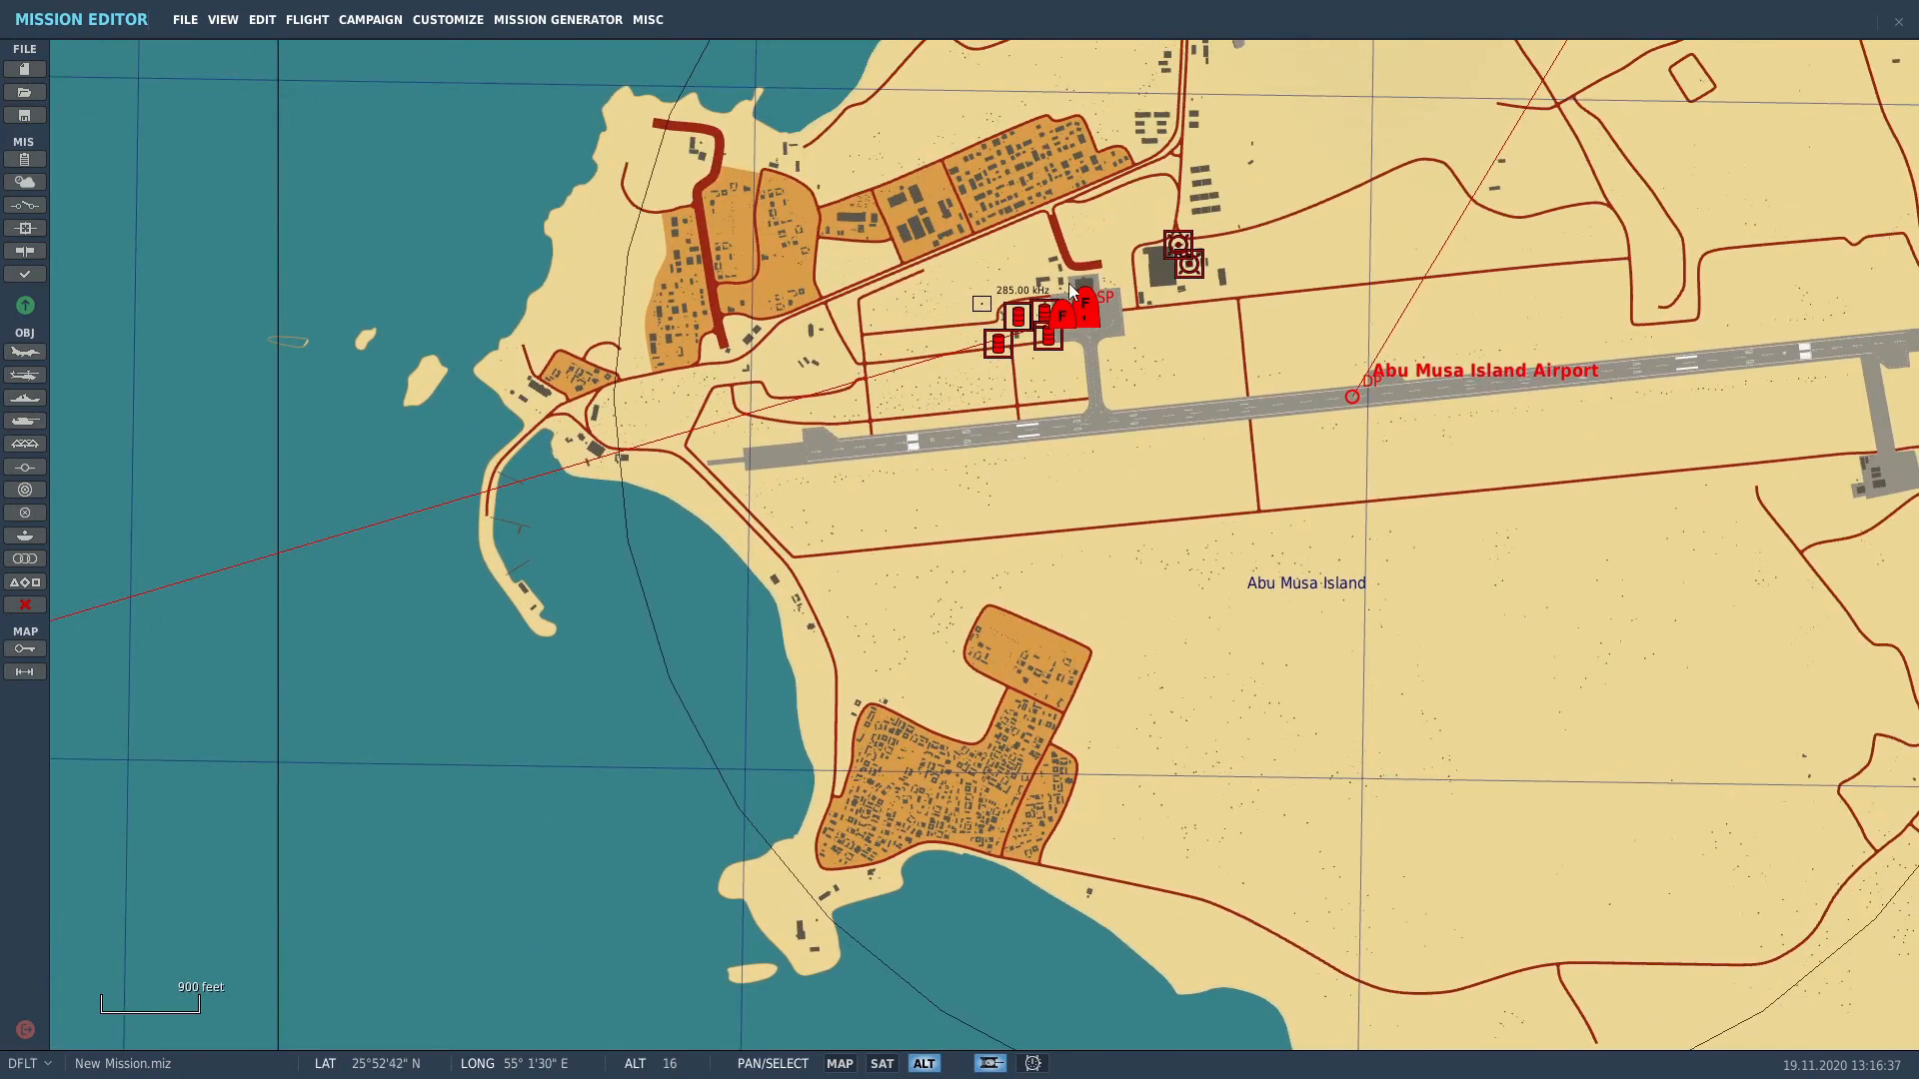
{"action": "scroll", "coordinate": [1089, 300], "scroll_direction": "up", "scroll_amount": 3}
{"action": "scroll", "coordinate": [1127, 345], "scroll_direction": "down", "scroll_amount": 5}
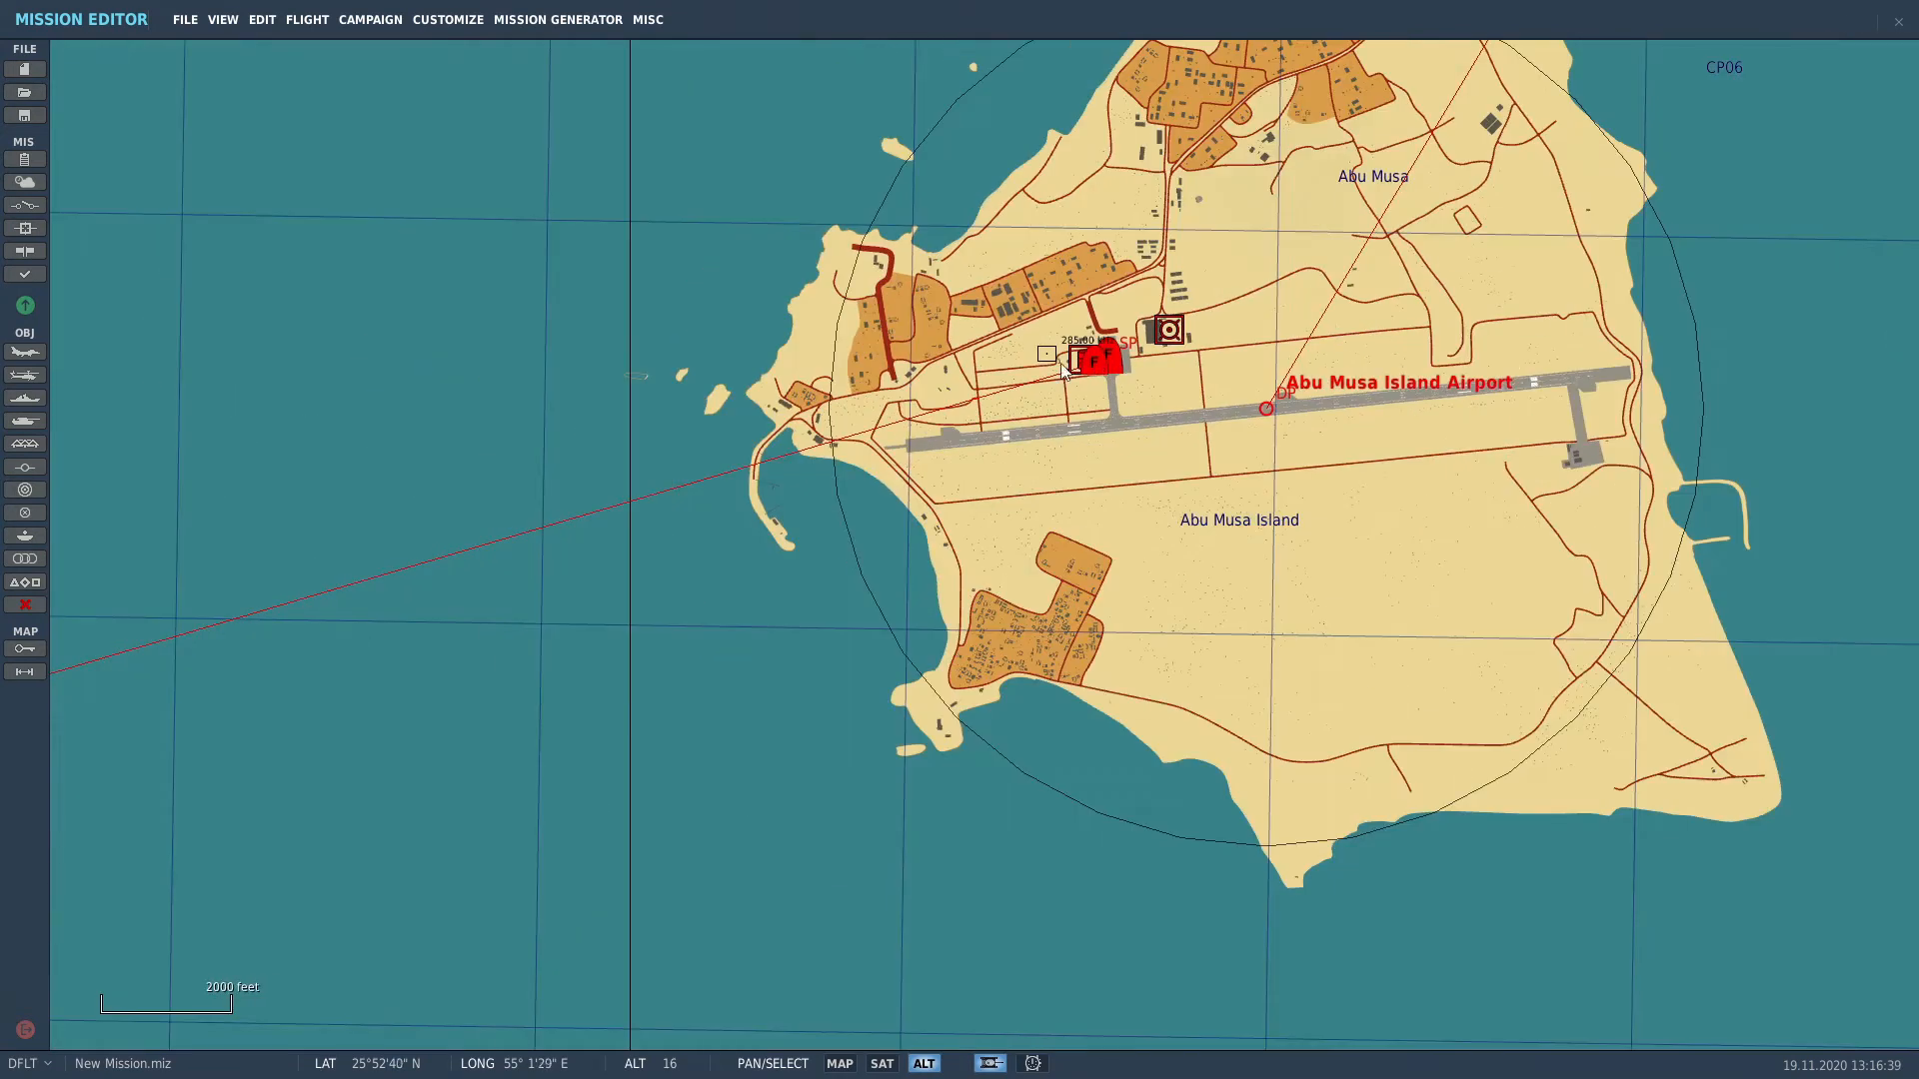
{"action": "scroll", "coordinate": [1136, 110], "scroll_direction": "down", "scroll_amount": 1}
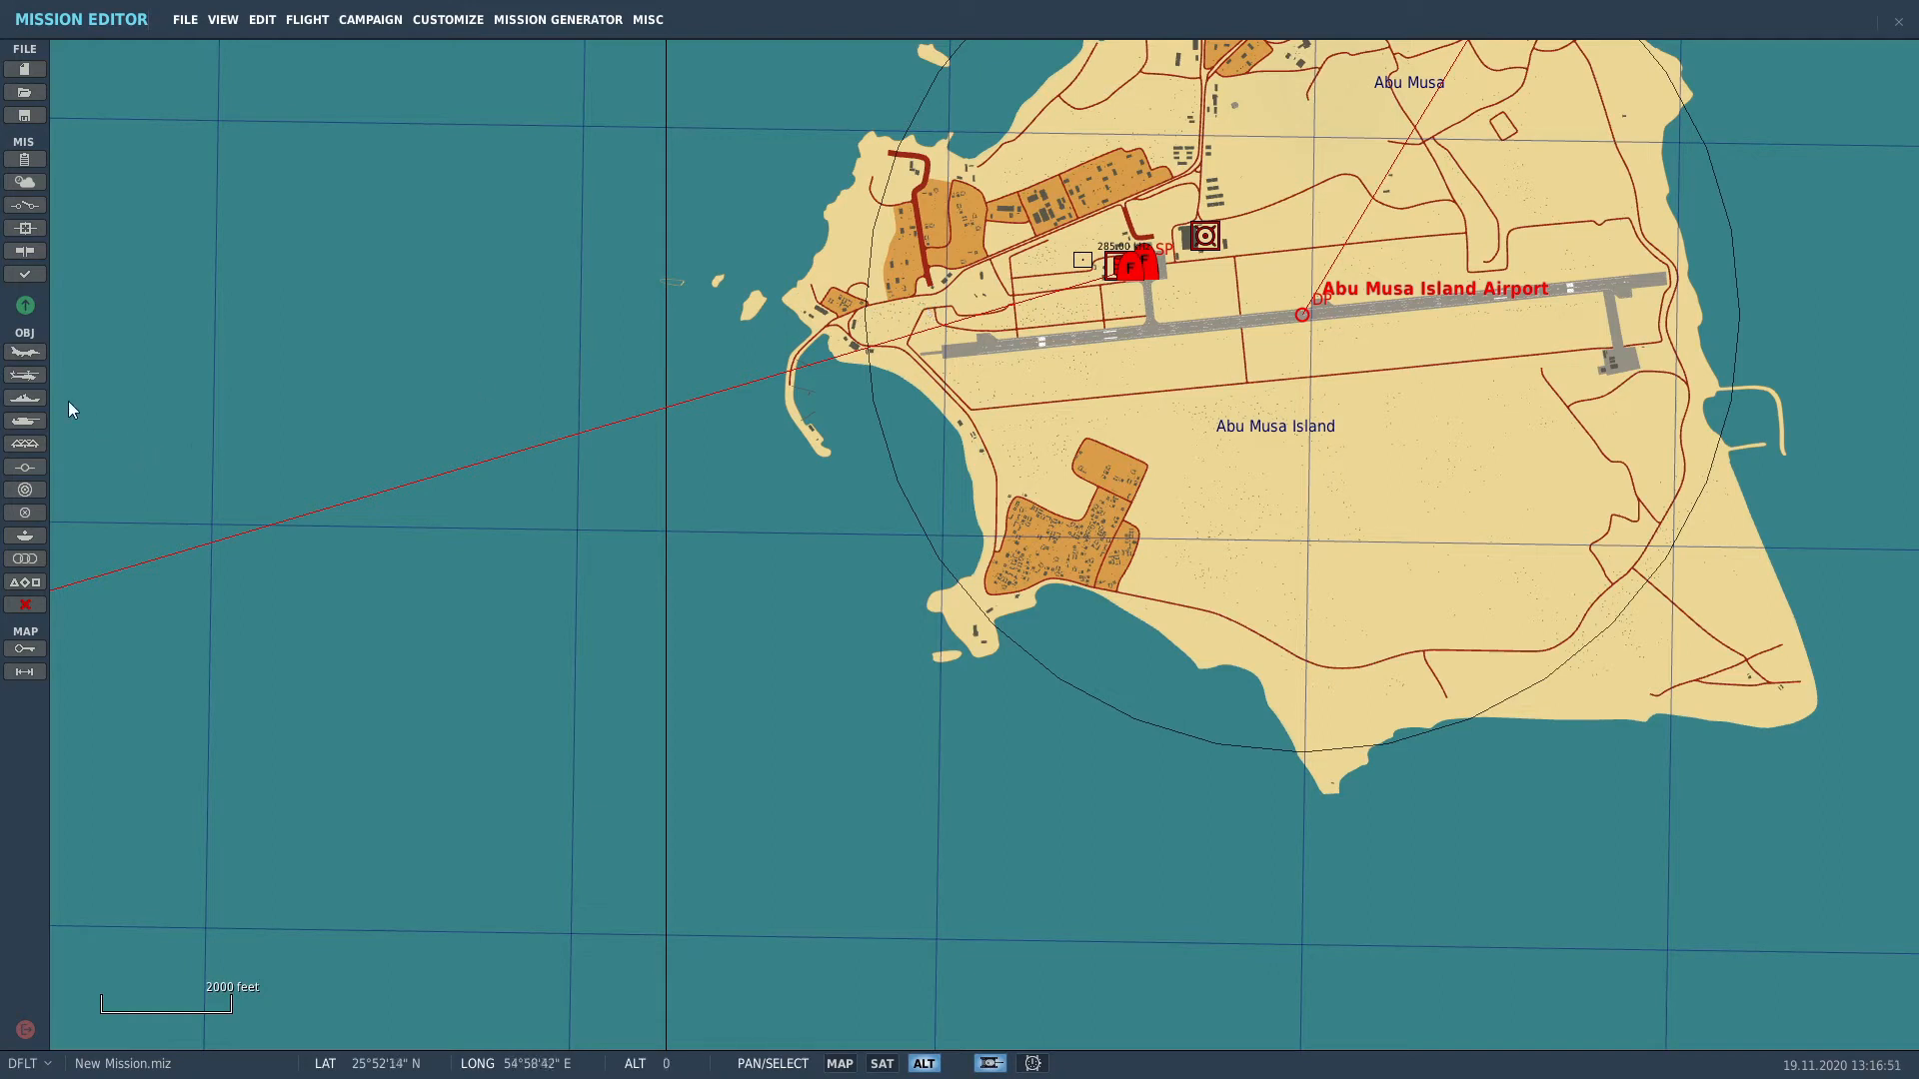
Step: Place a new helicopter group on parking spot 06 at Abu Musa
{"action": "left_click", "coordinate": [24, 375]}
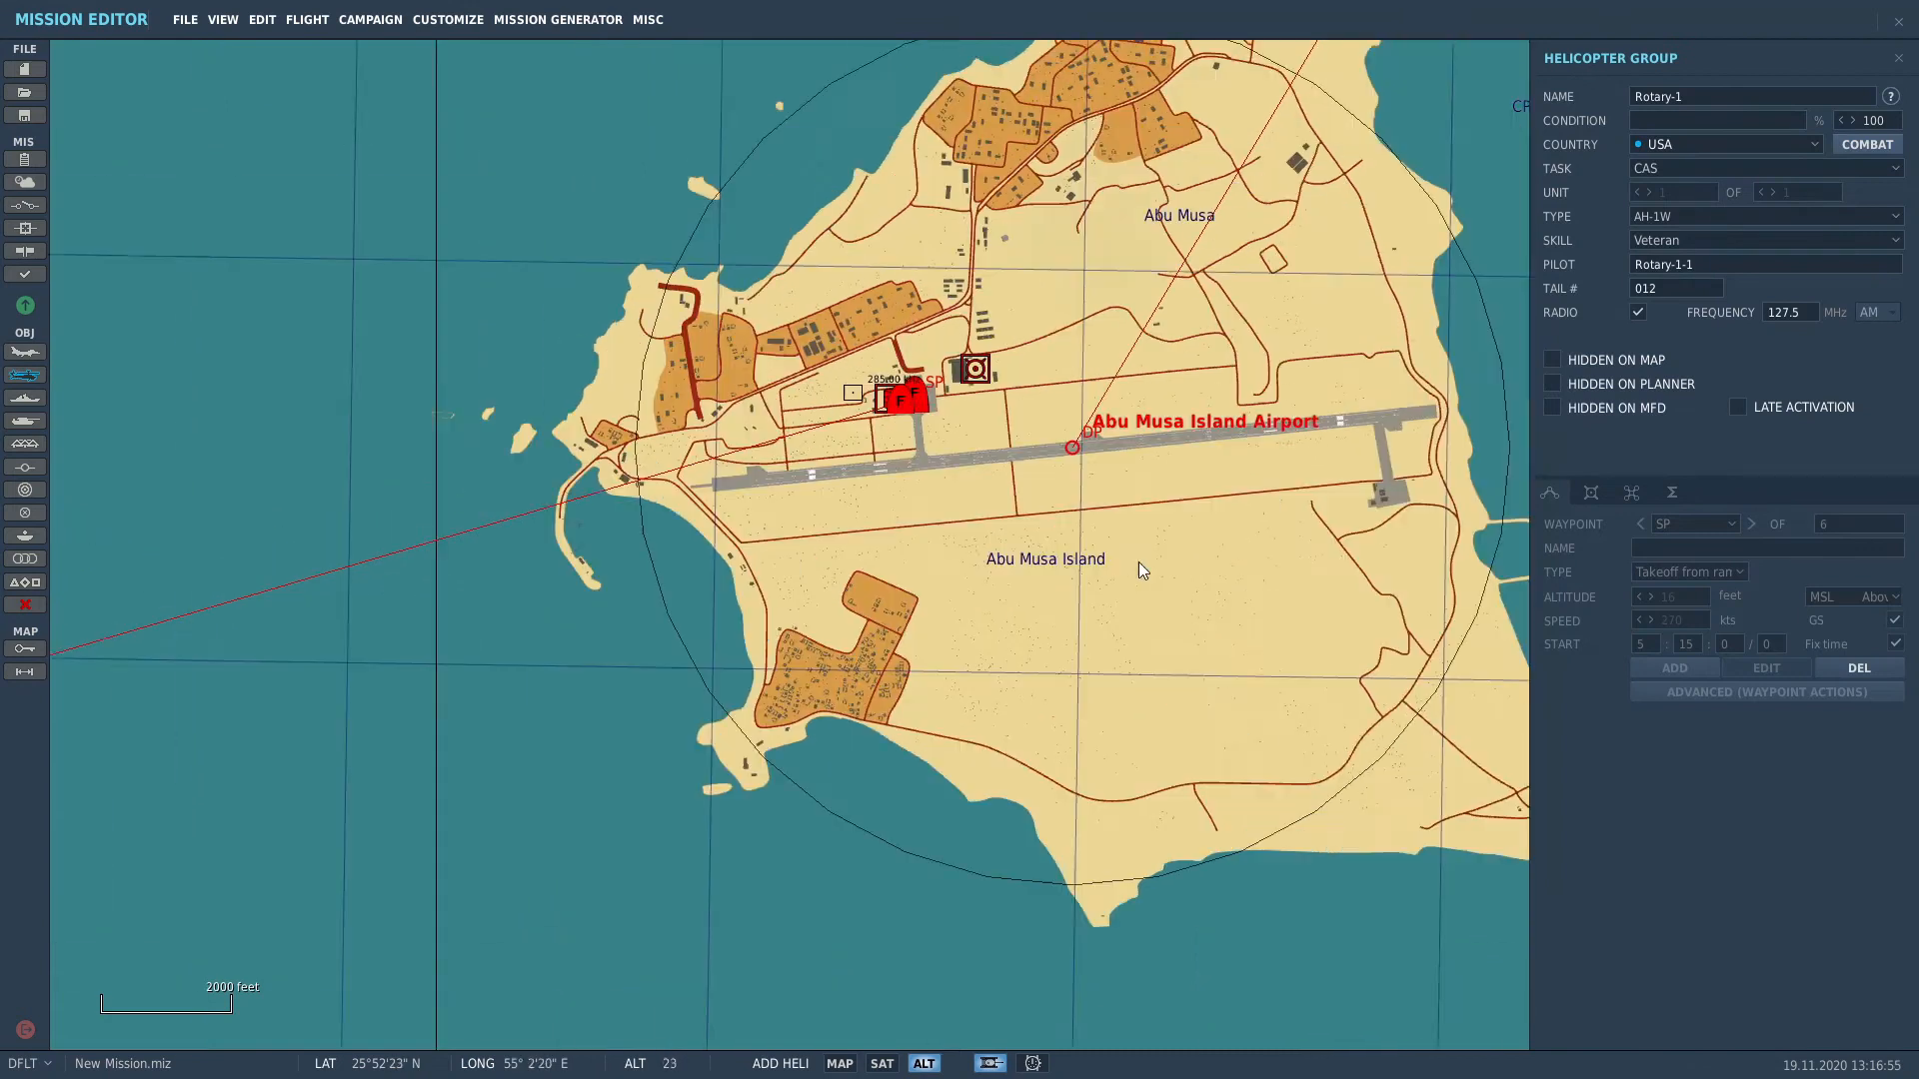
{"action": "scroll", "coordinate": [900, 460], "scroll_direction": "up", "scroll_amount": 4}
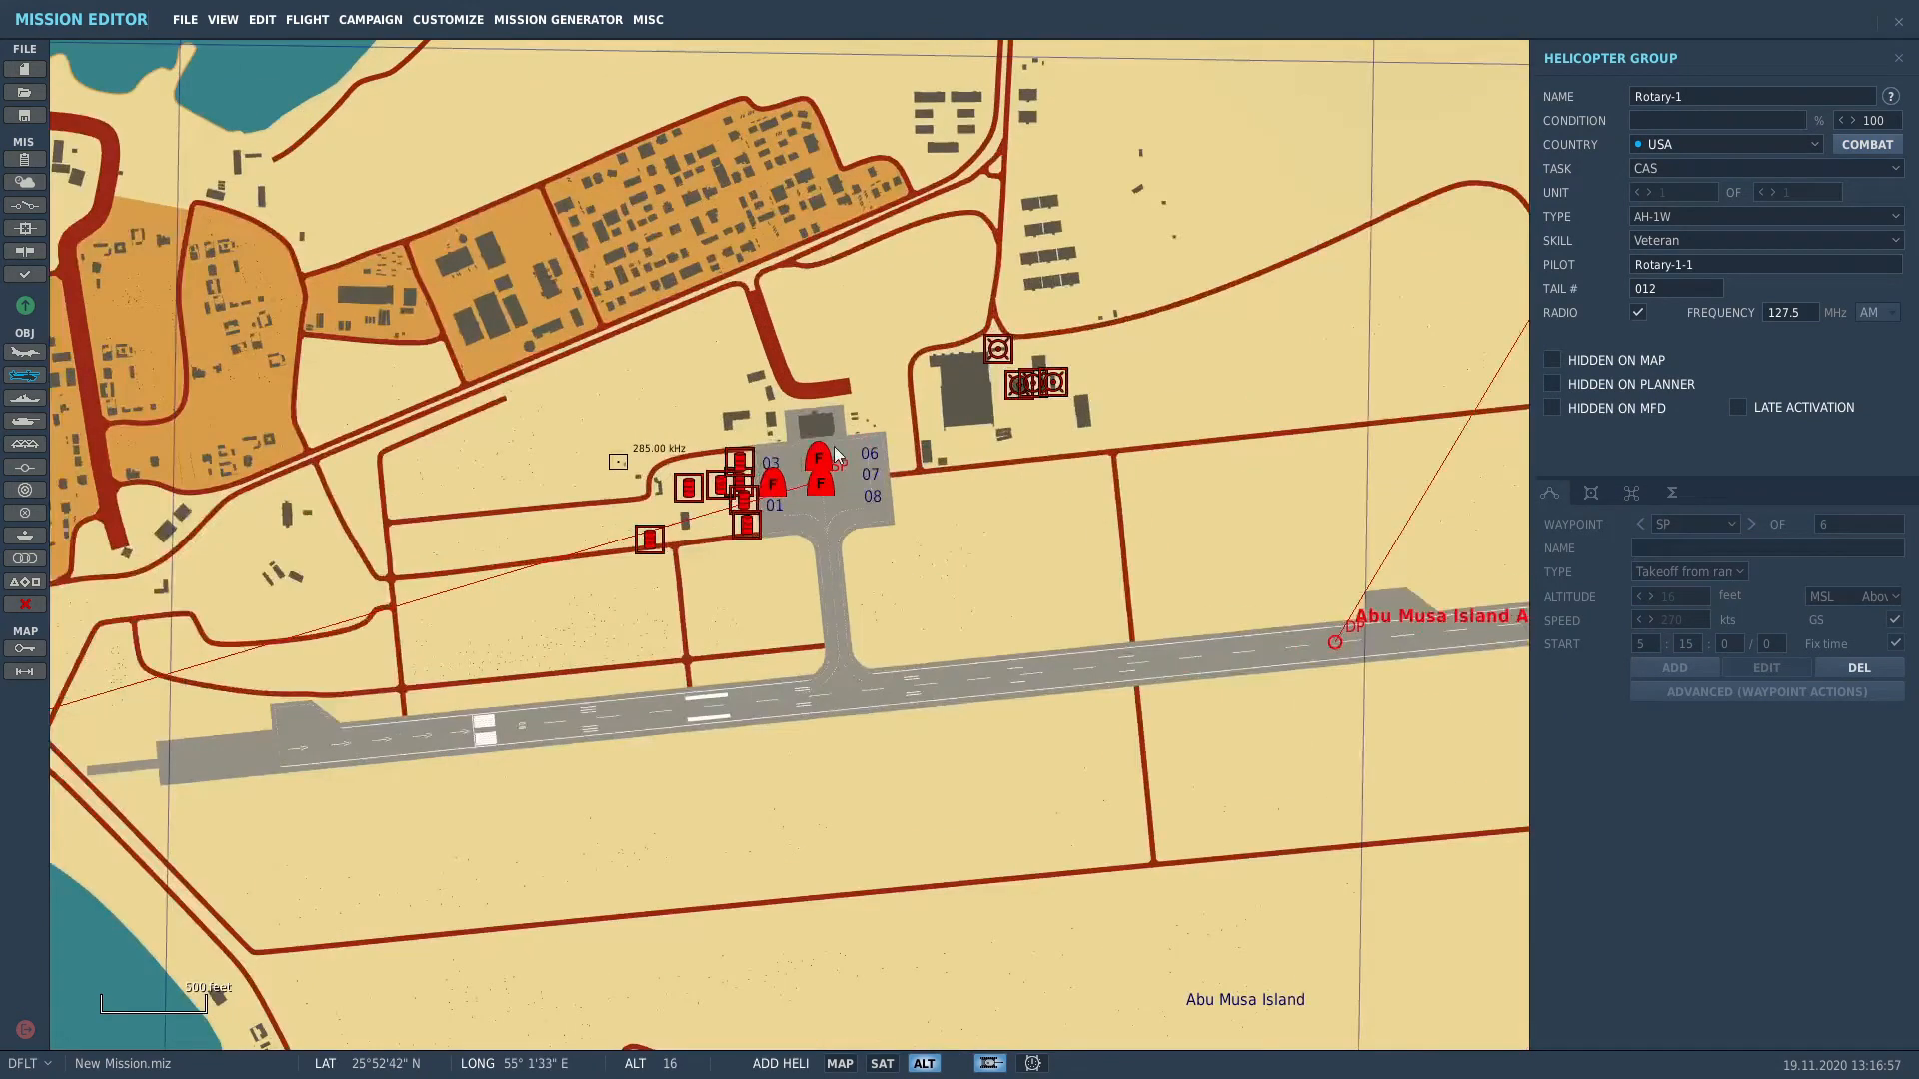
{"action": "scroll", "coordinate": [908, 494], "scroll_direction": "up", "scroll_amount": 4}
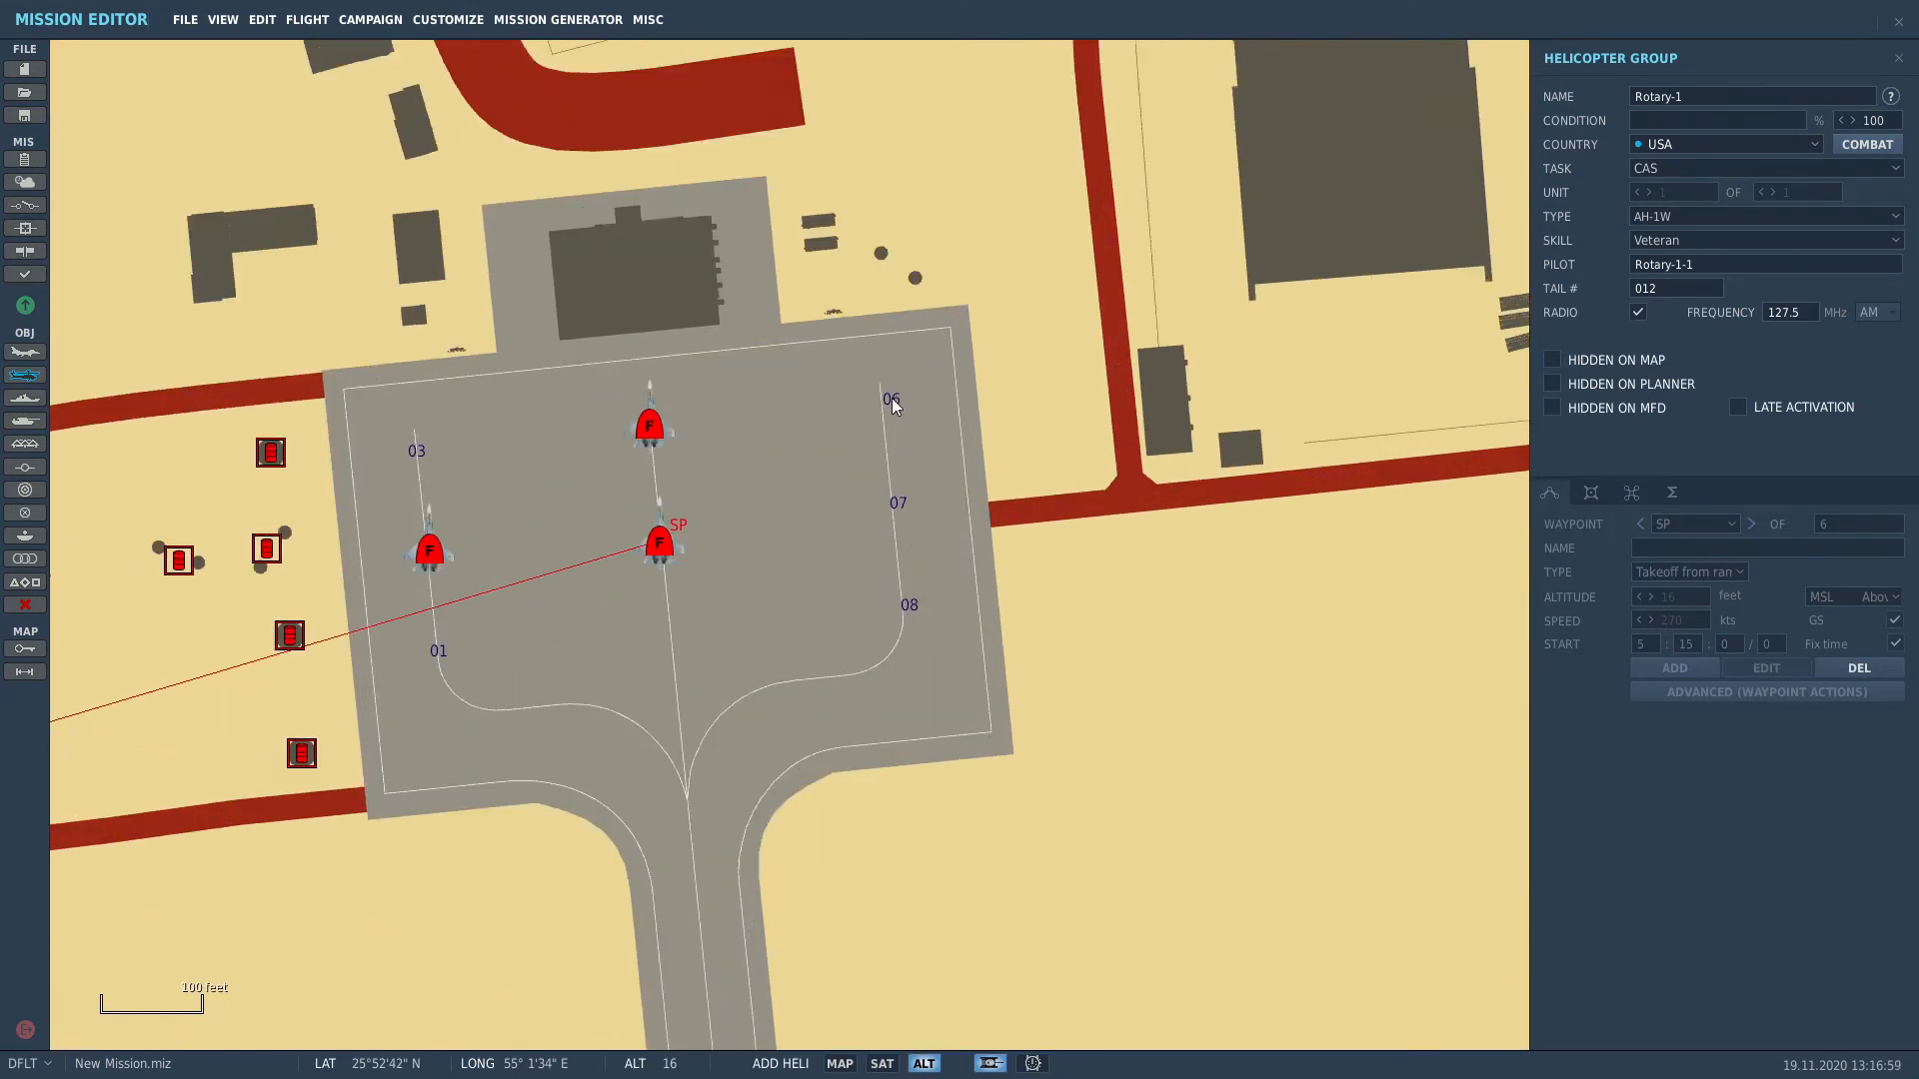
{"action": "left_click", "coordinate": [891, 400]}
Step: Make the helicopter a Russian Mi-24V with Ace skill
{"action": "left_click", "coordinate": [1682, 146]}
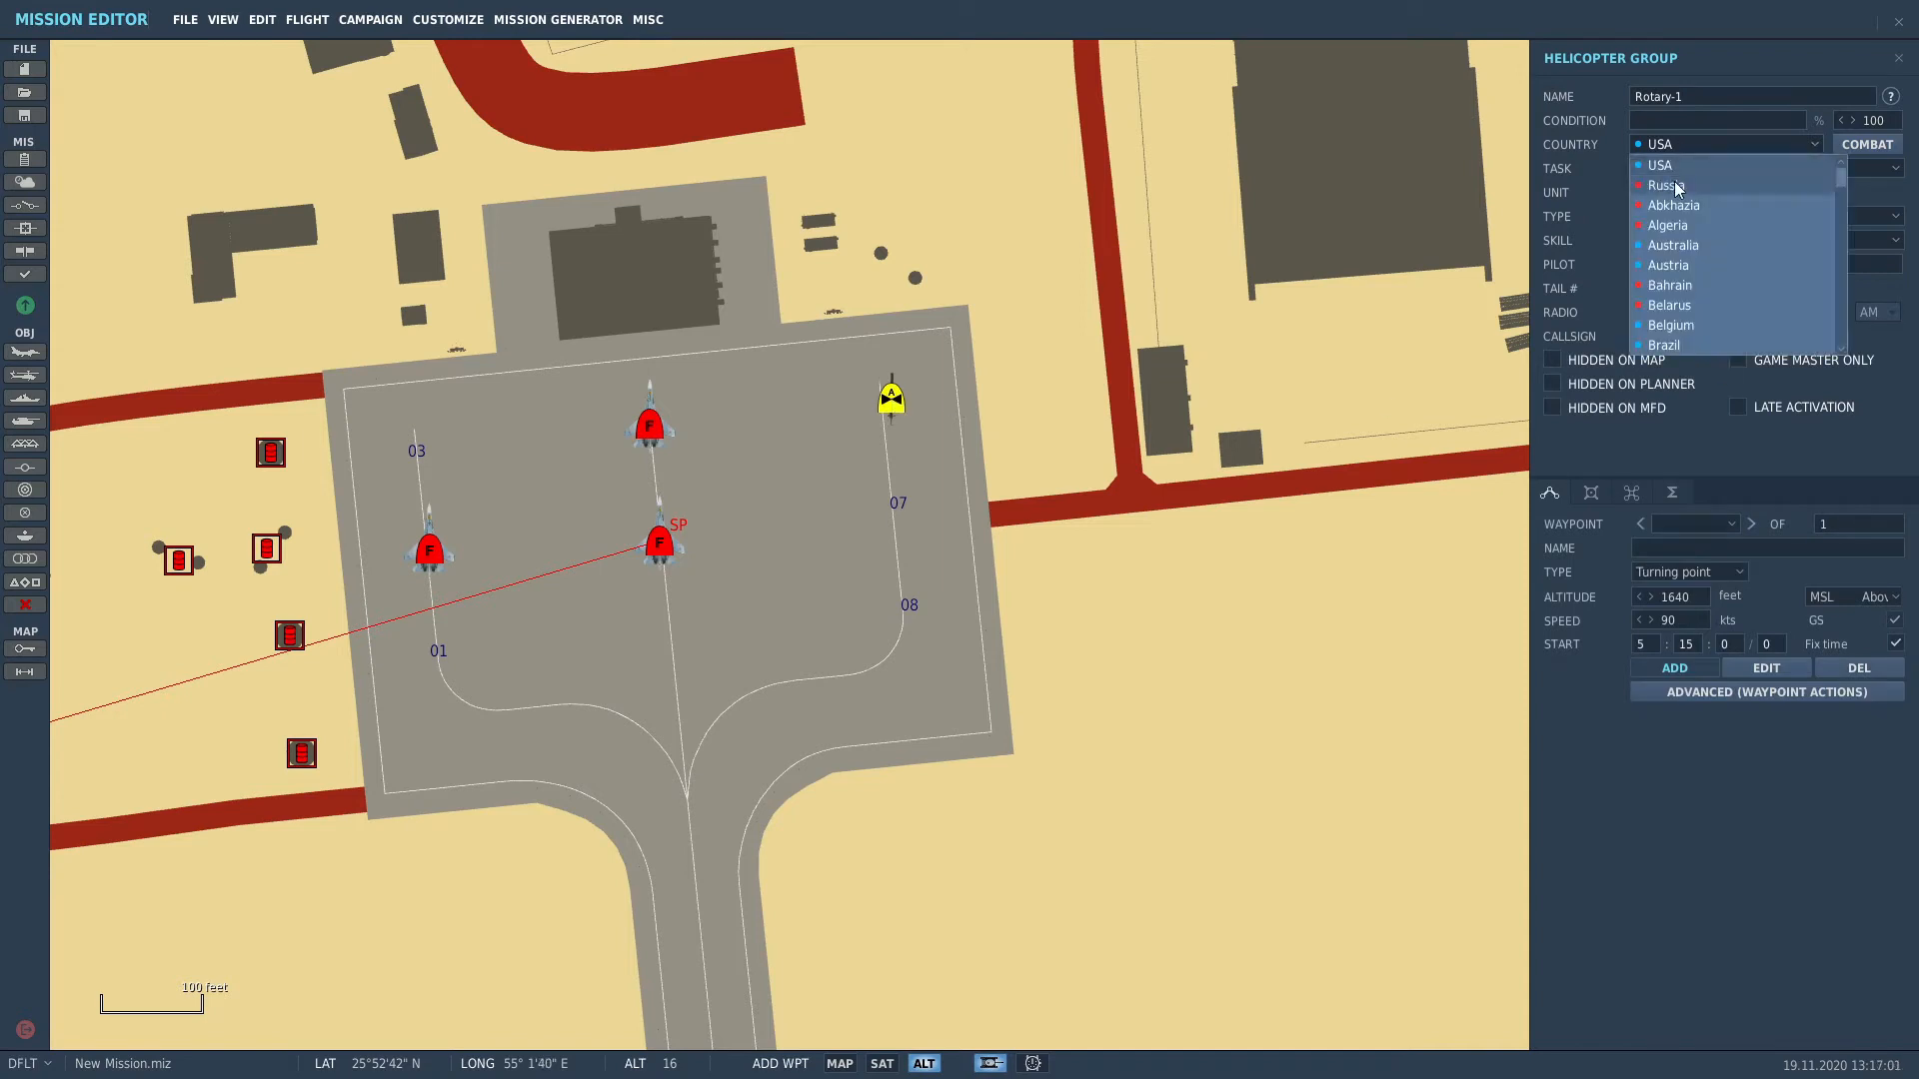
{"action": "left_click", "coordinate": [1799, 188]}
{"action": "left_click", "coordinate": [1711, 216]}
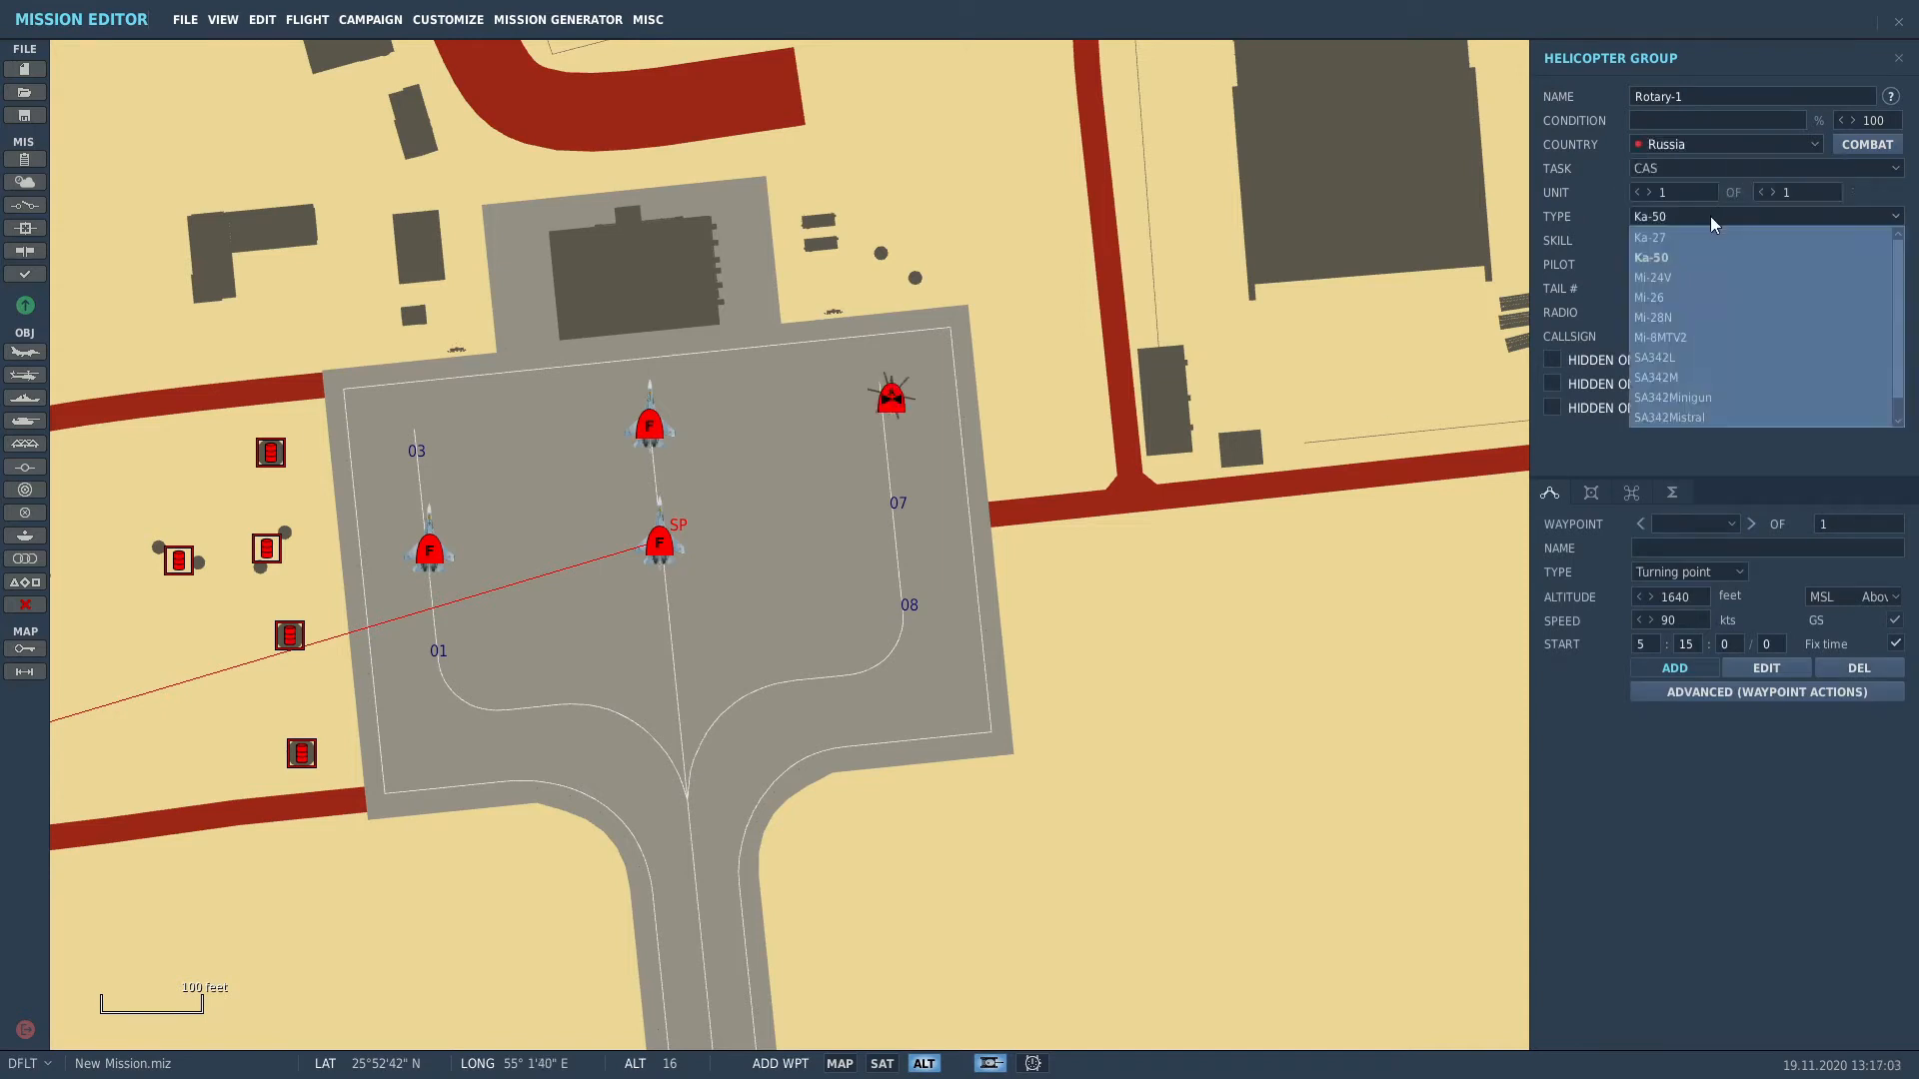
{"action": "left_click", "coordinate": [1712, 297]}
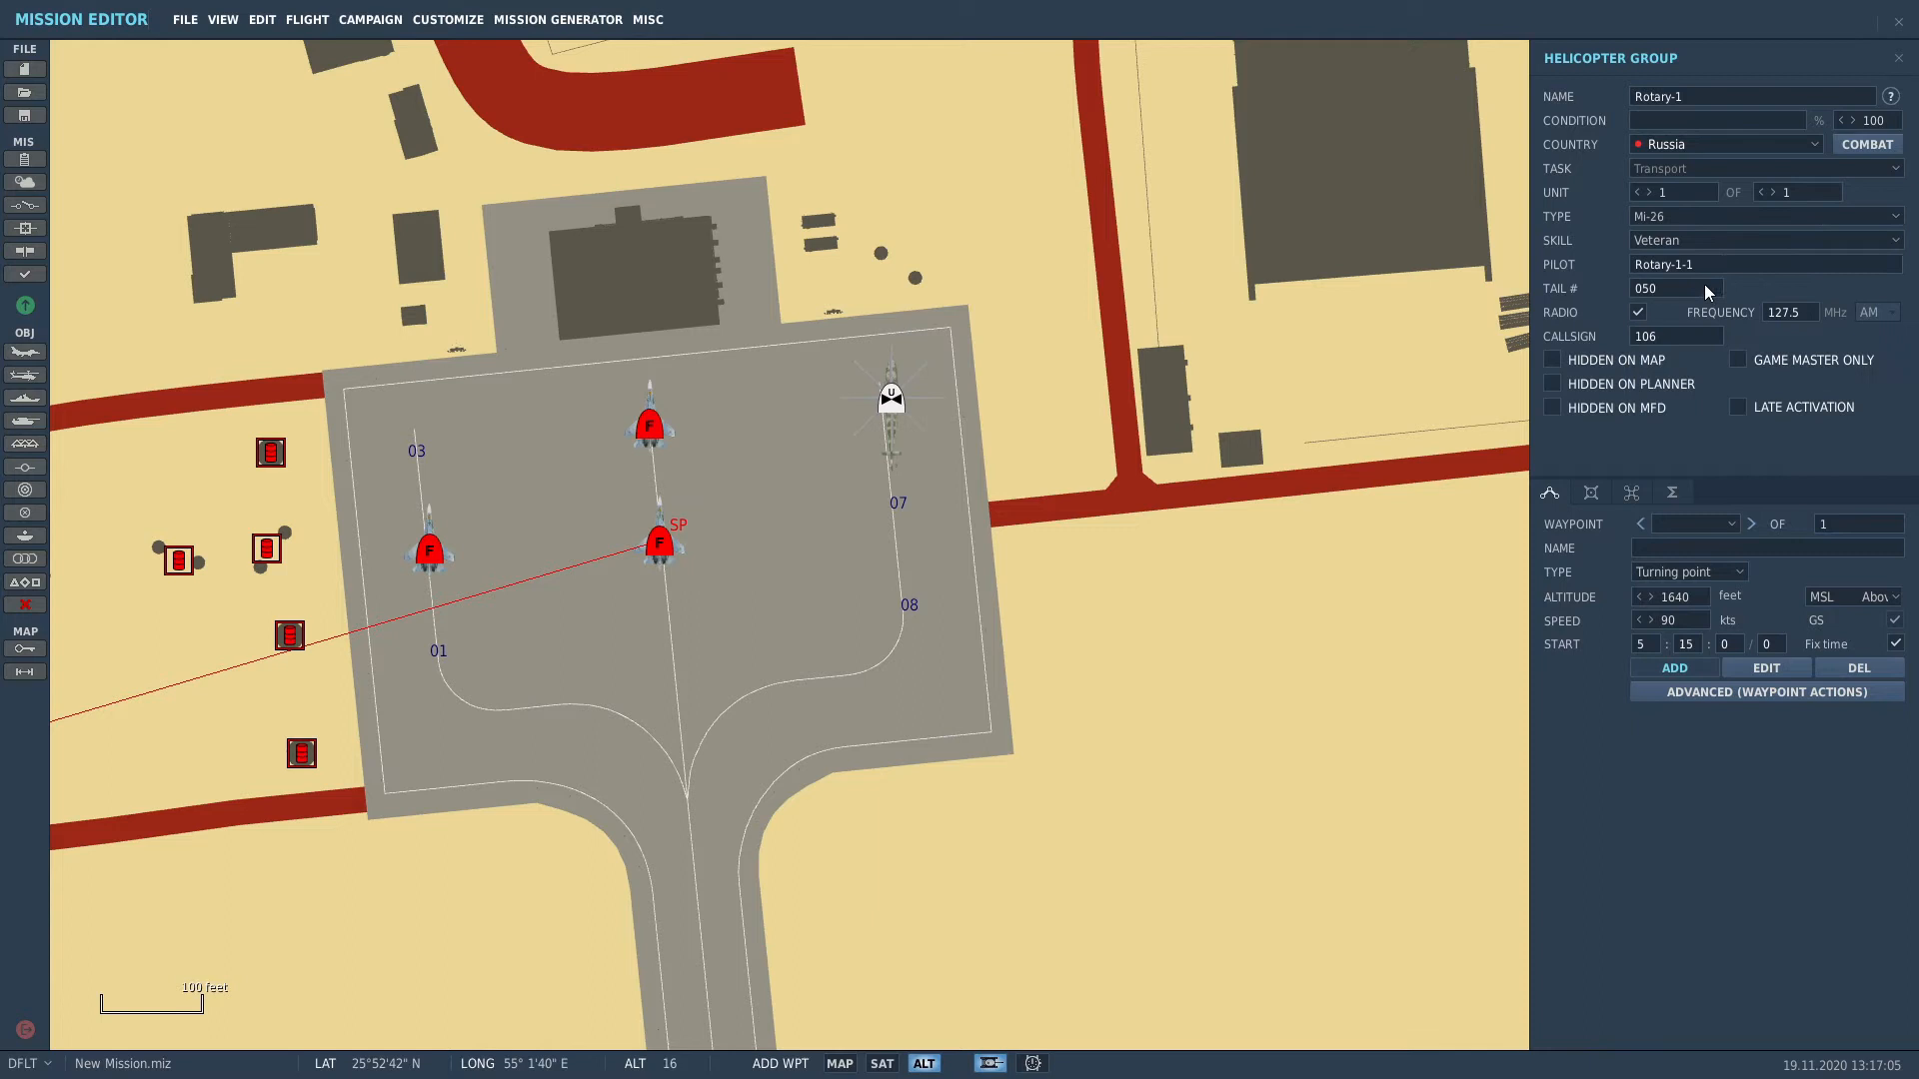
{"action": "left_click", "coordinate": [1665, 216]}
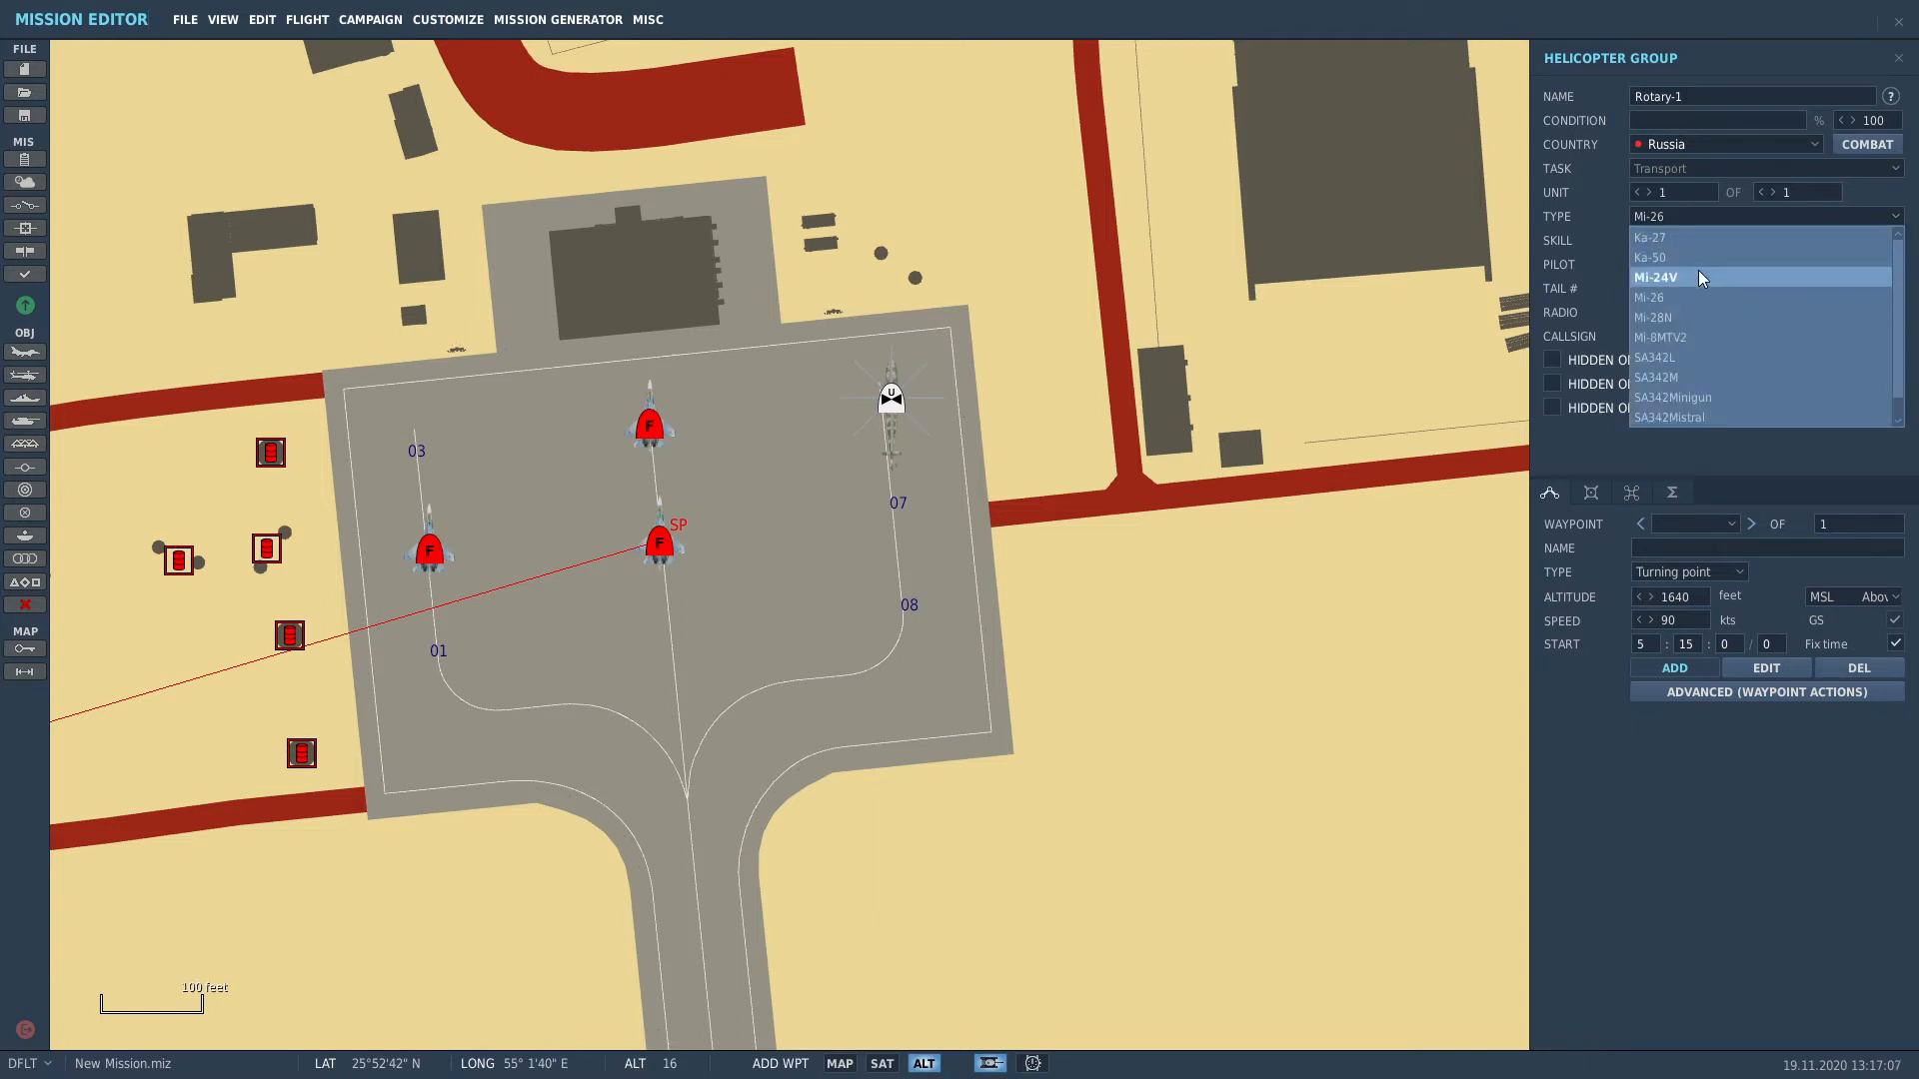
{"action": "left_click", "coordinate": [1699, 272]}
{"action": "left_click", "coordinate": [1666, 240]}
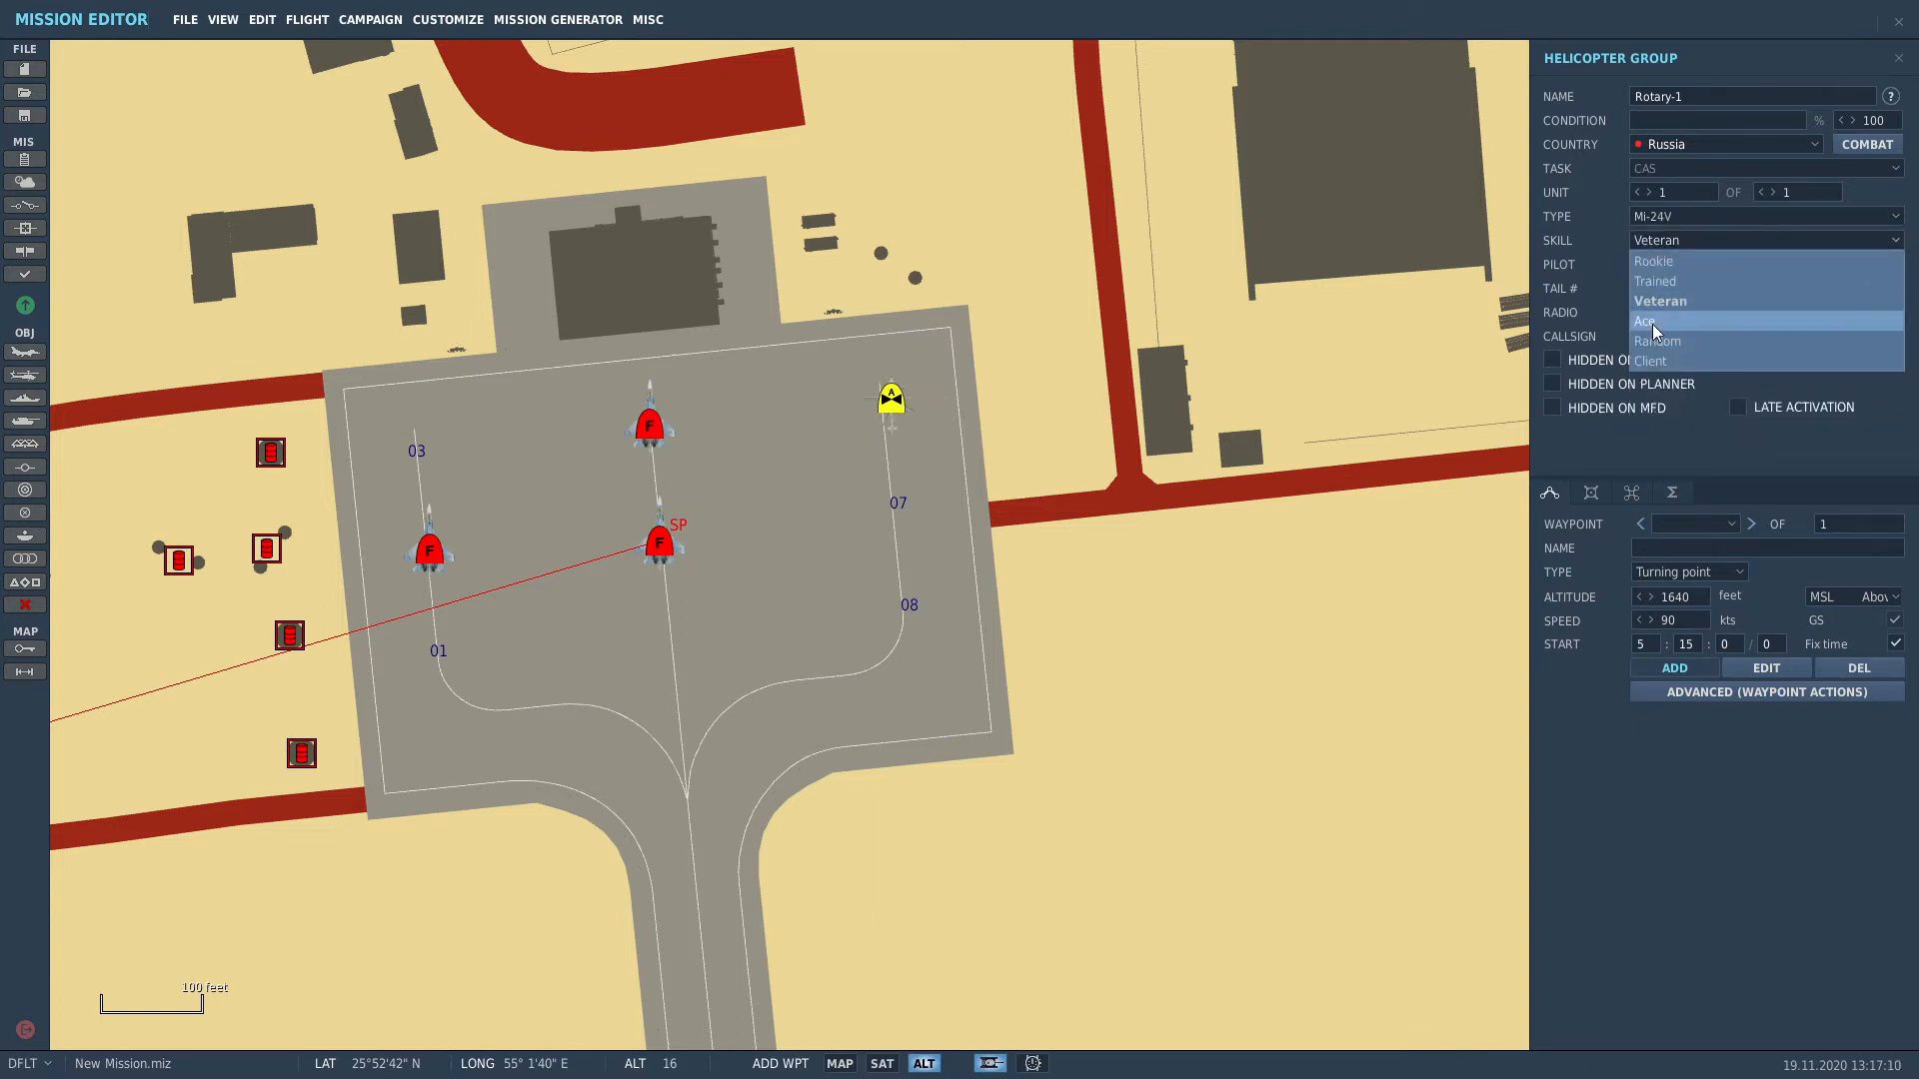
{"action": "left_click", "coordinate": [1657, 350]}
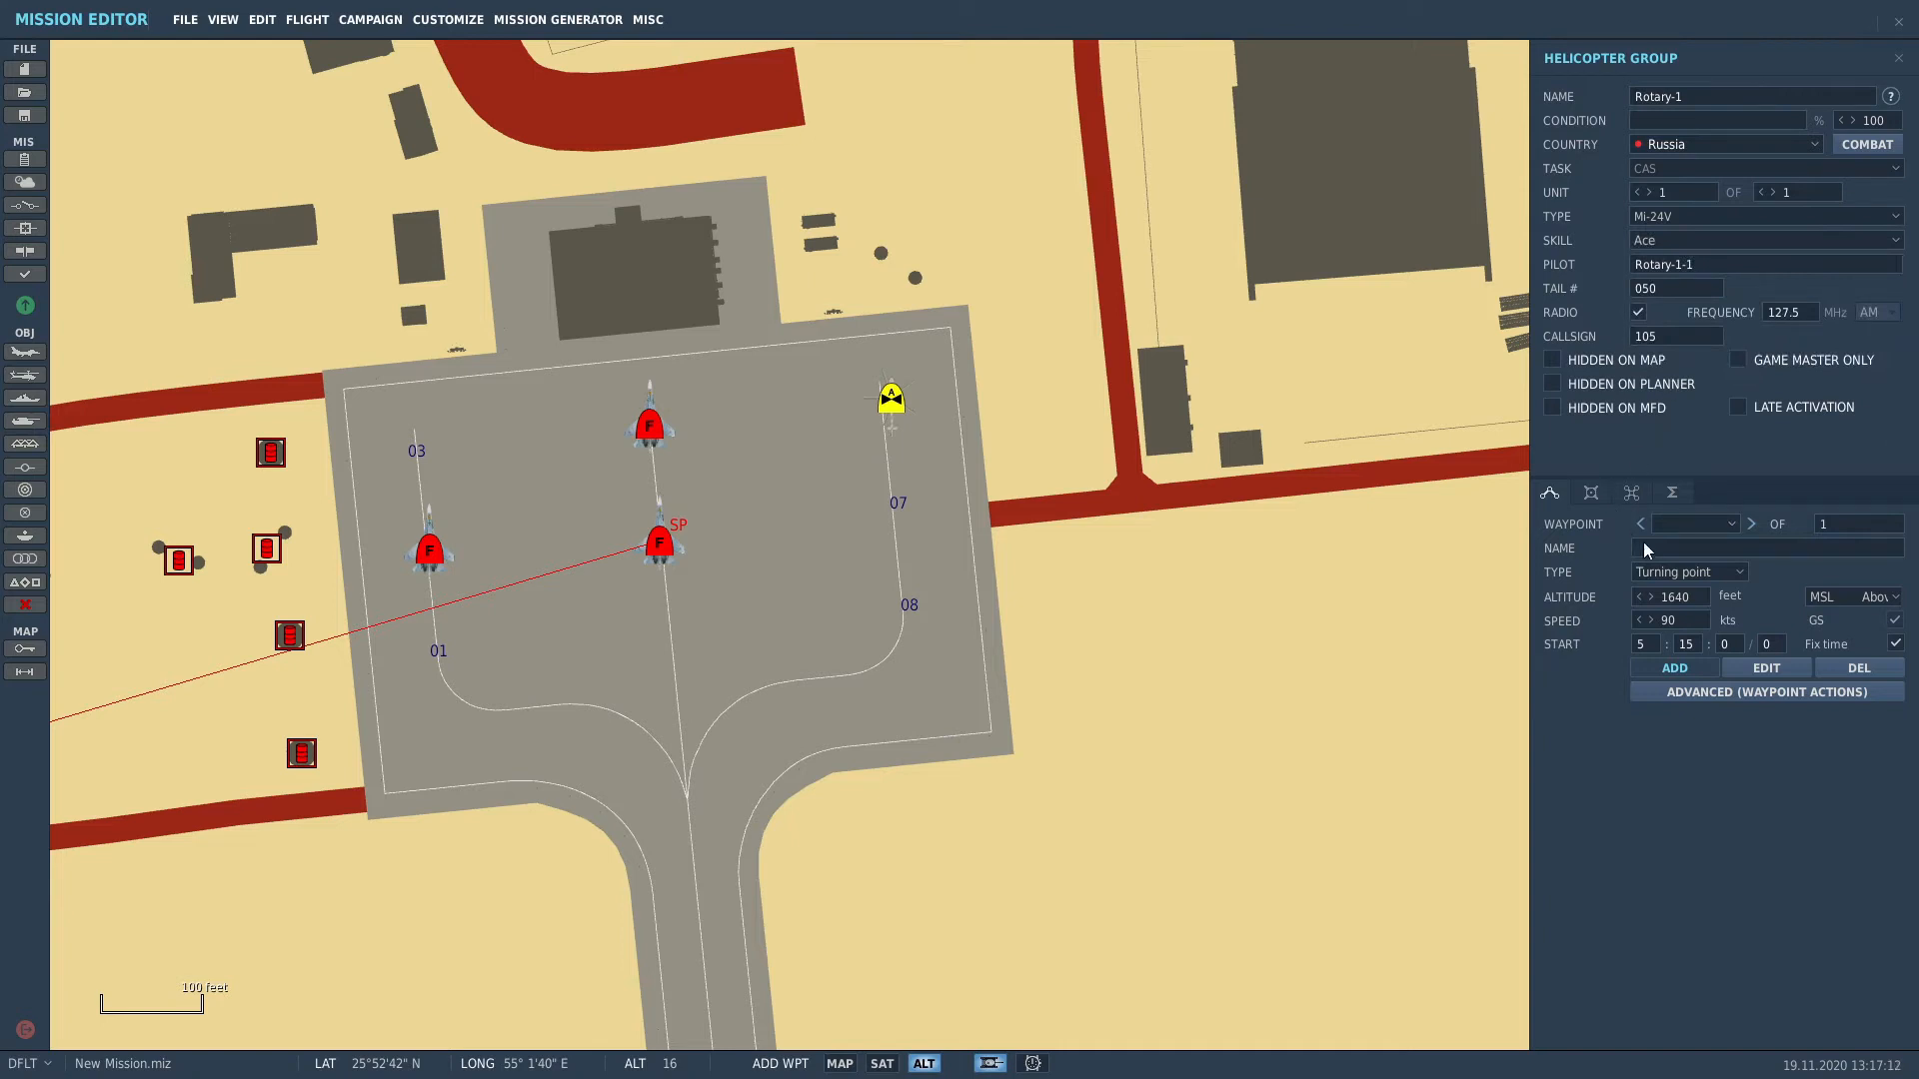
Step: Set the first waypoint to Takeoff from ground and move the helicopter onto open ground east of the apron
{"action": "left_click", "coordinate": [1687, 573]}
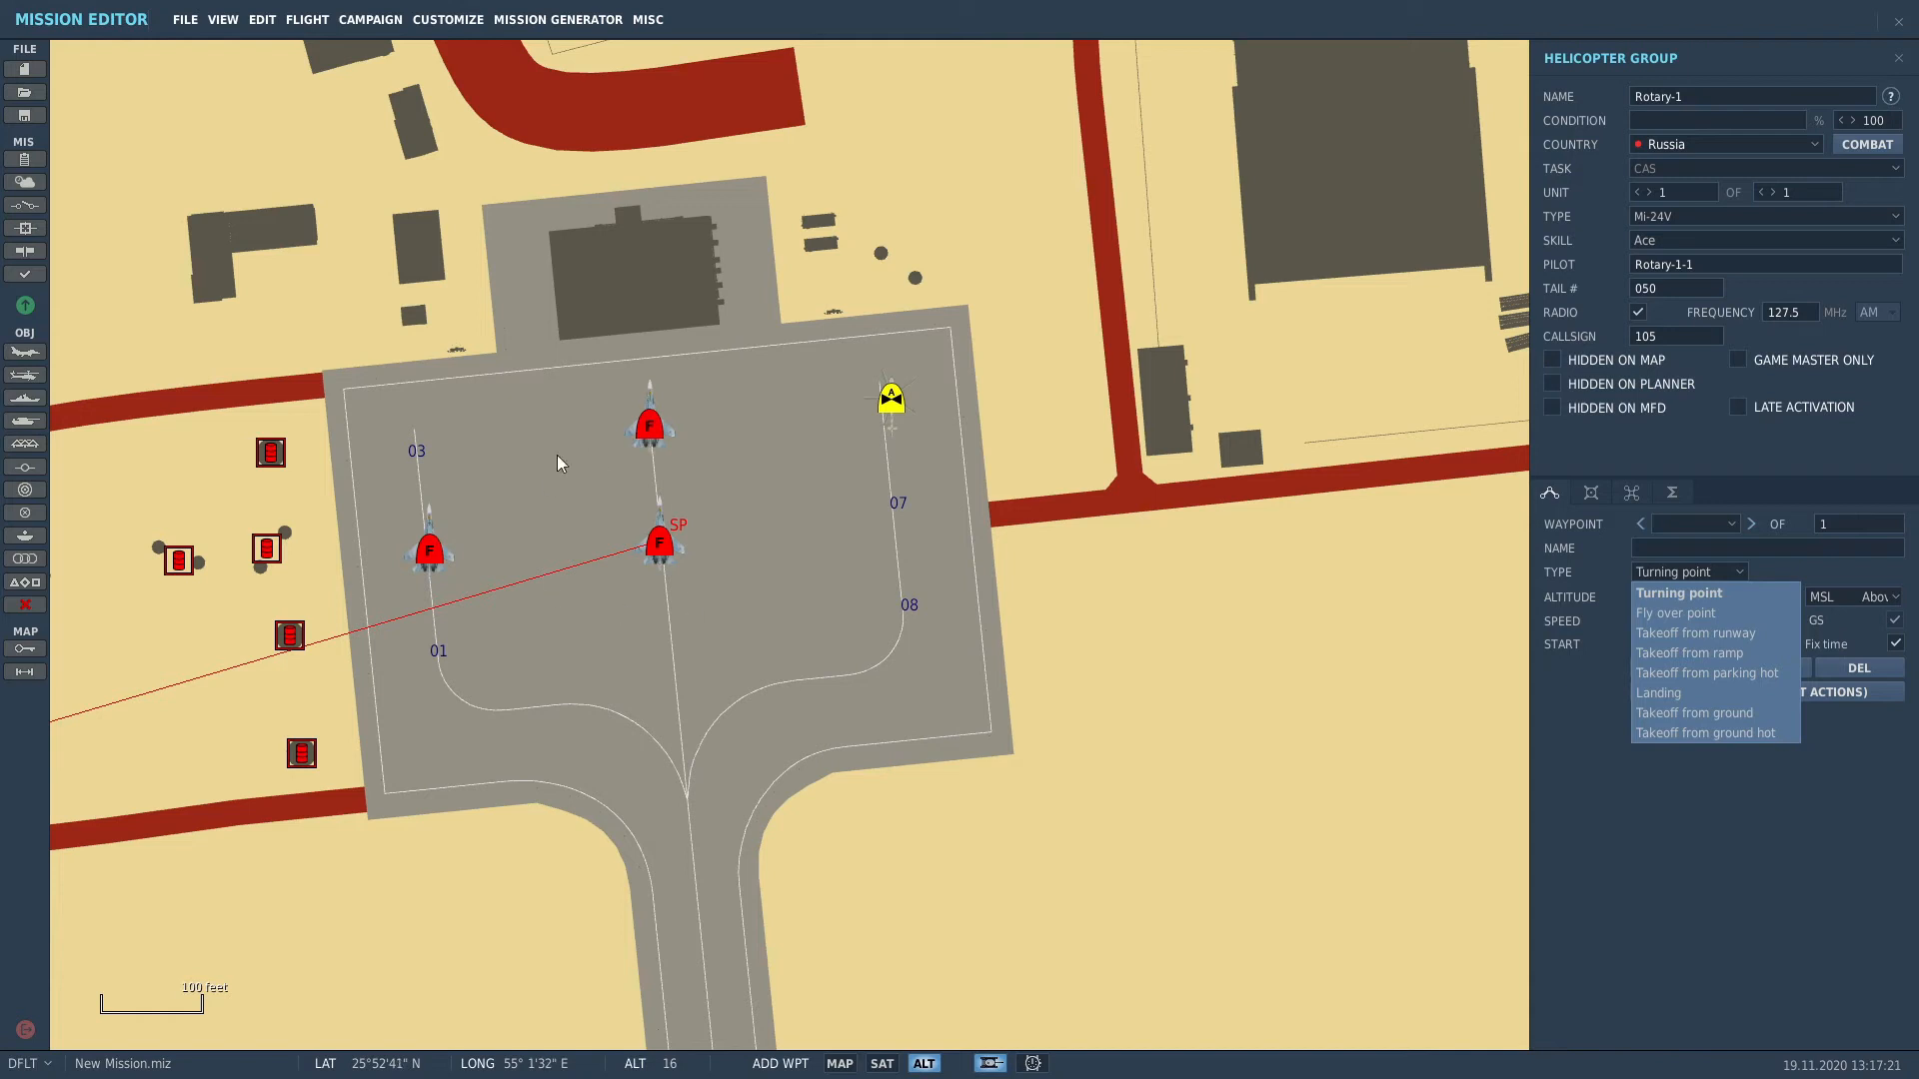
{"action": "left_click", "coordinate": [1705, 735]}
{"action": "left_click", "coordinate": [968, 483]}
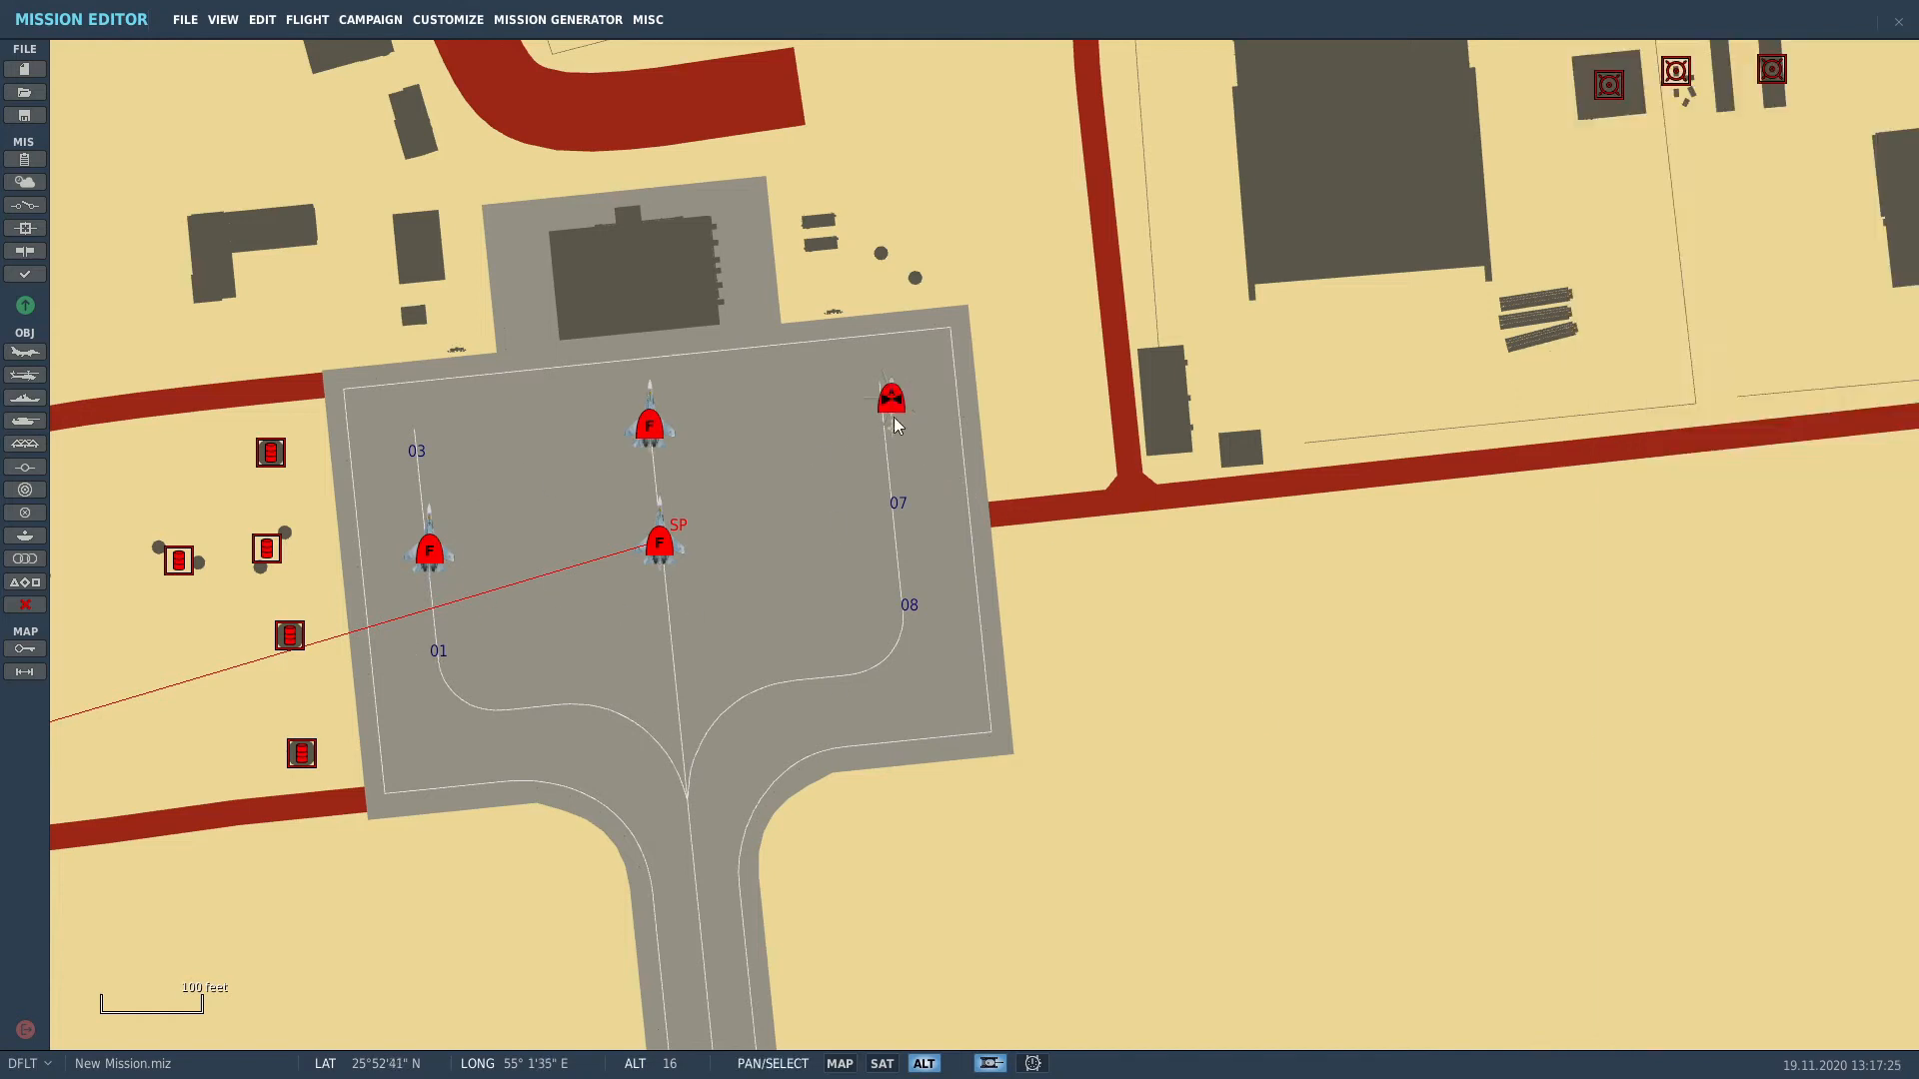
{"action": "left_click_drag", "start_coordinate": [893, 410], "coordinate": [1388, 681]}
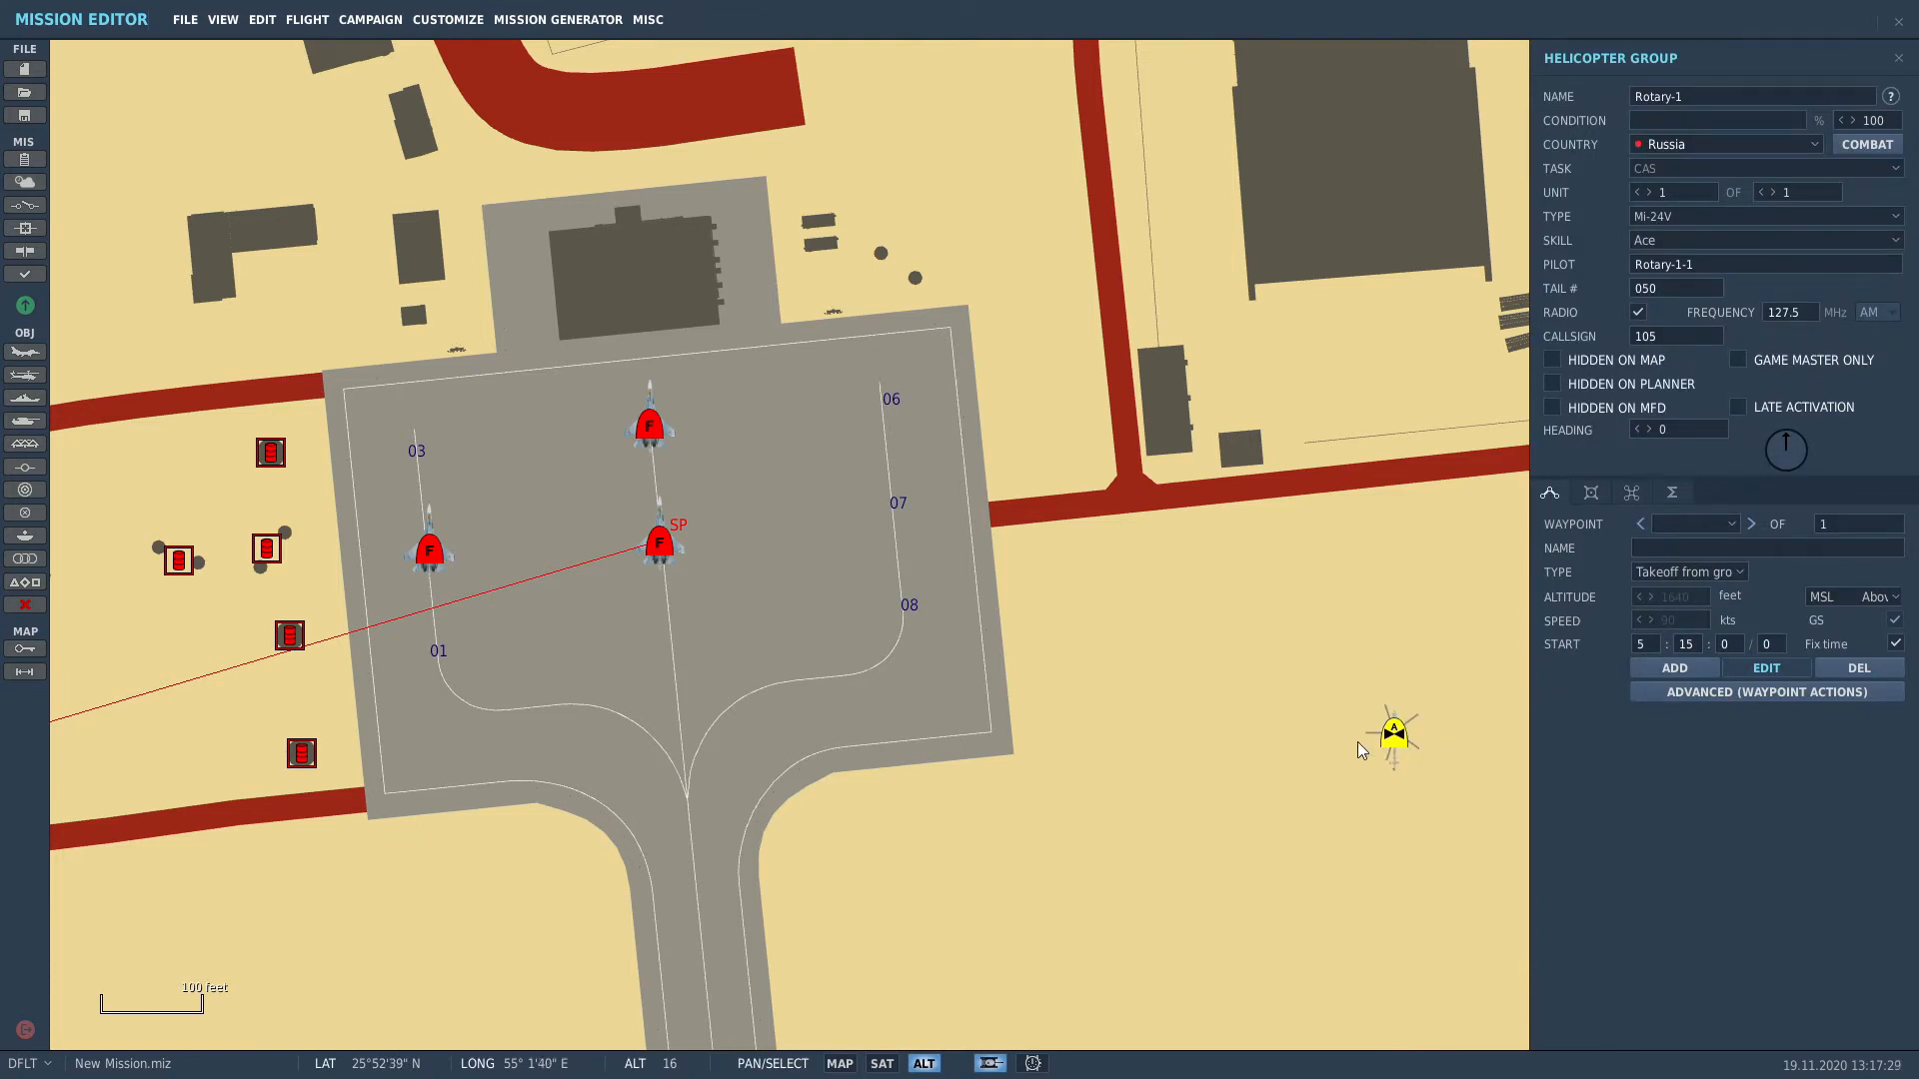
Step: Turn the helicopter to heading 179 and view the whole of Abu Musa island
{"action": "scroll", "coordinate": [1413, 740], "scroll_direction": "up", "scroll_amount": 2}
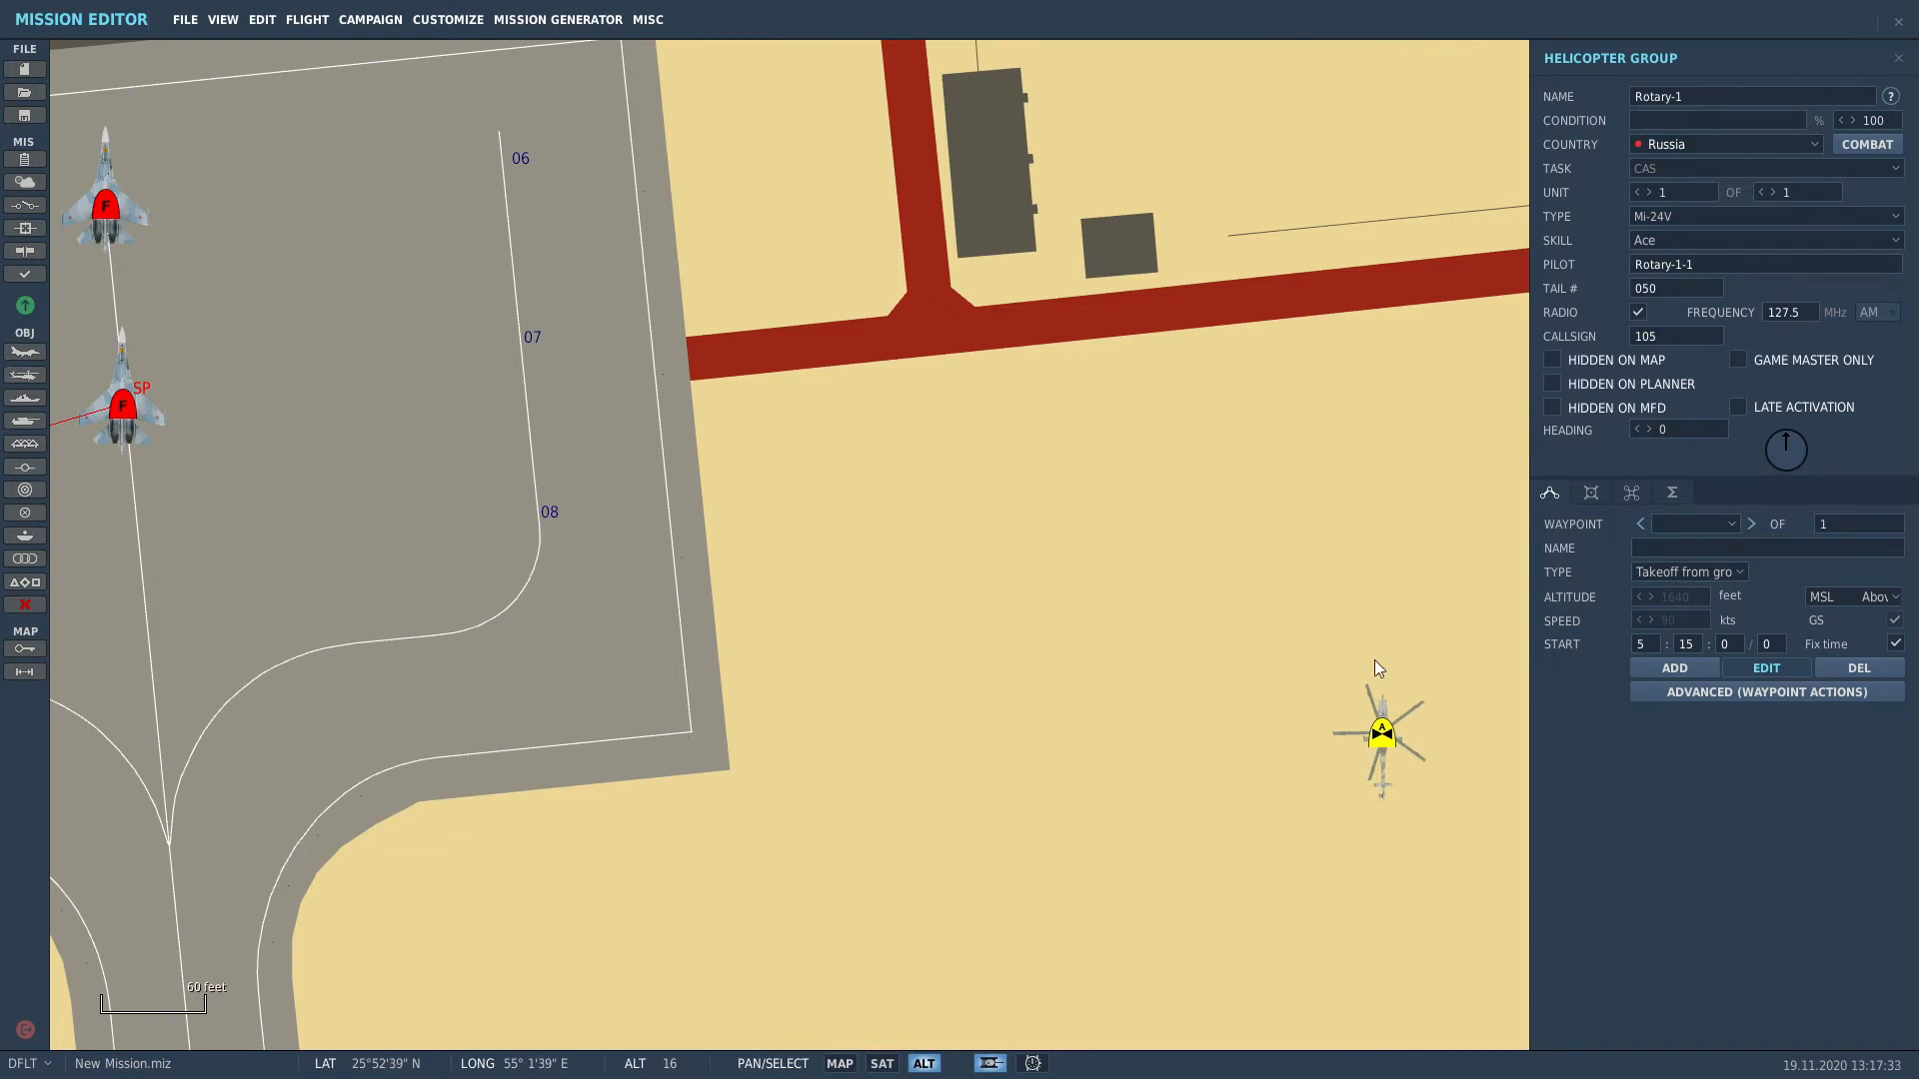
{"action": "left_click_drag", "start_coordinate": [1778, 447], "coordinate": [1787, 512]}
{"action": "scroll", "coordinate": [1130, 825], "scroll_direction": "down", "scroll_amount": 2}
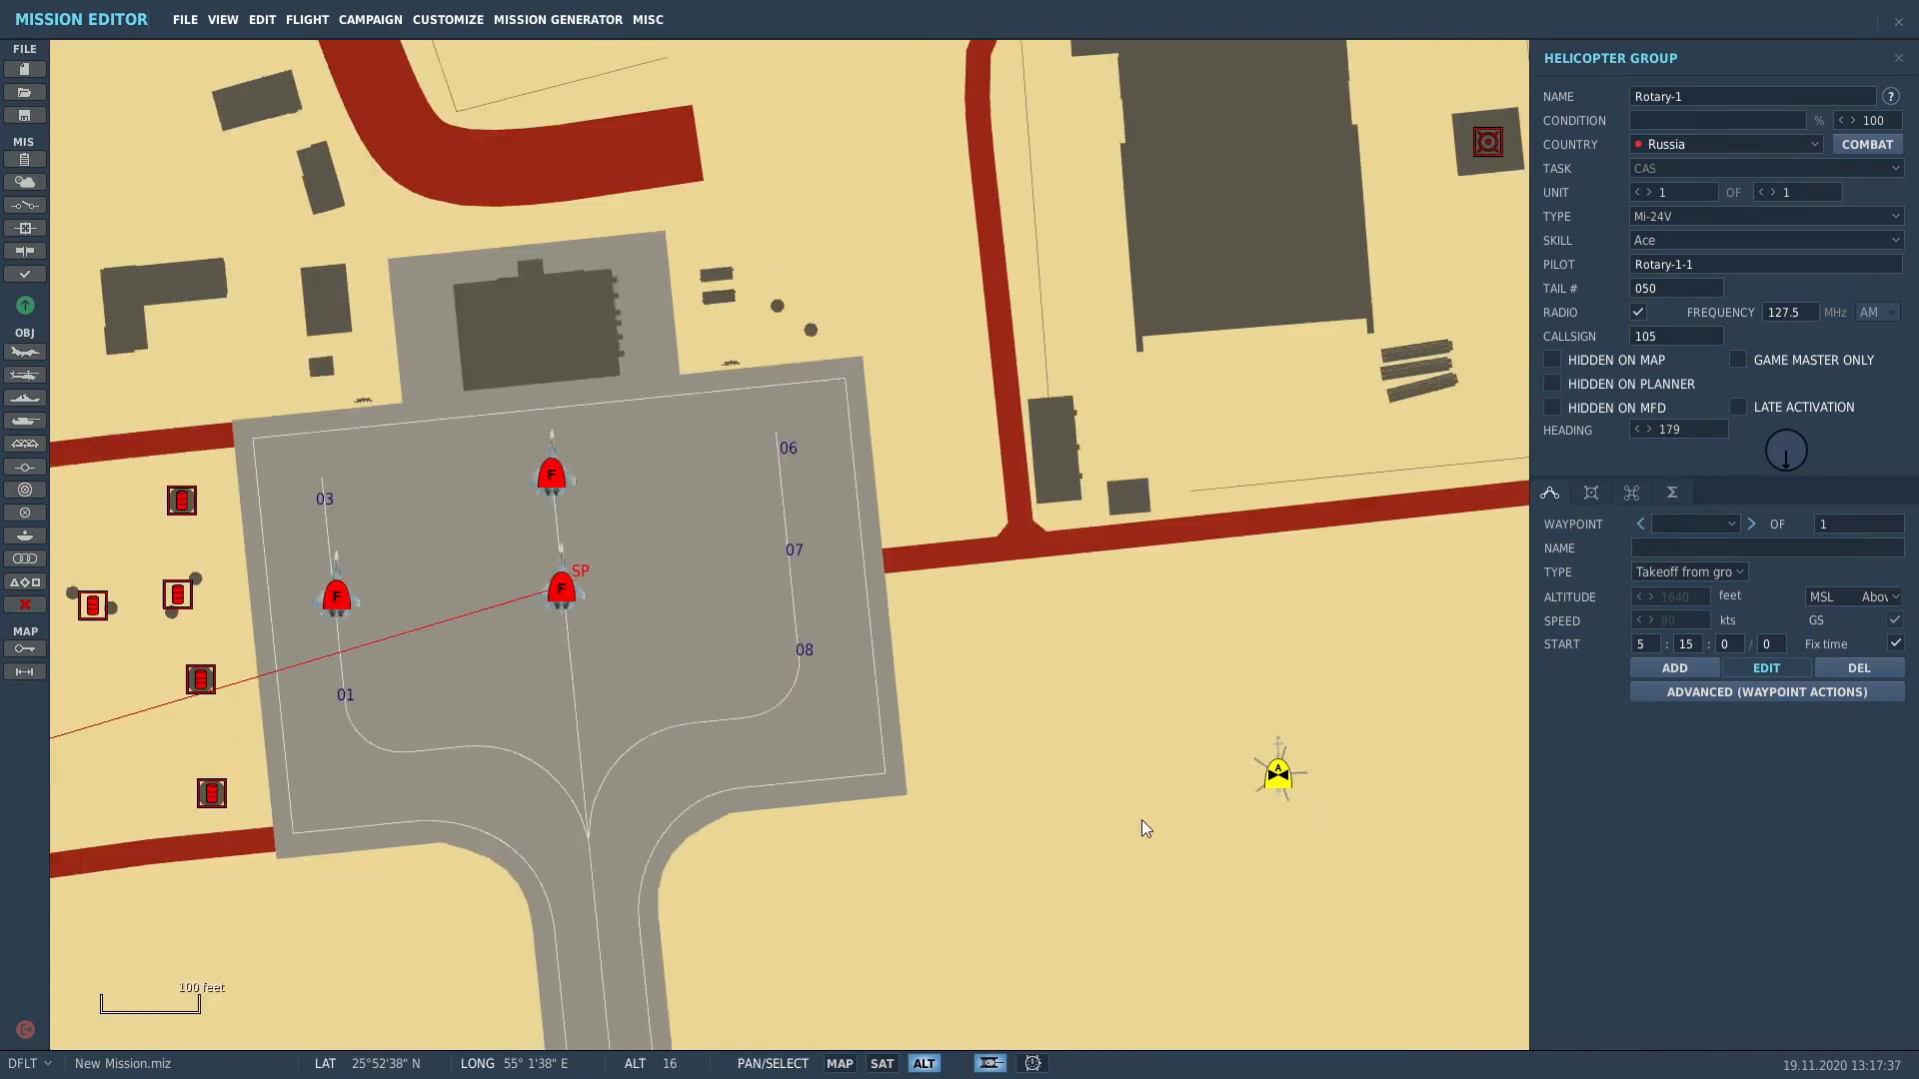
{"action": "left_click_drag", "start_coordinate": [1142, 820], "coordinate": [964, 654]}
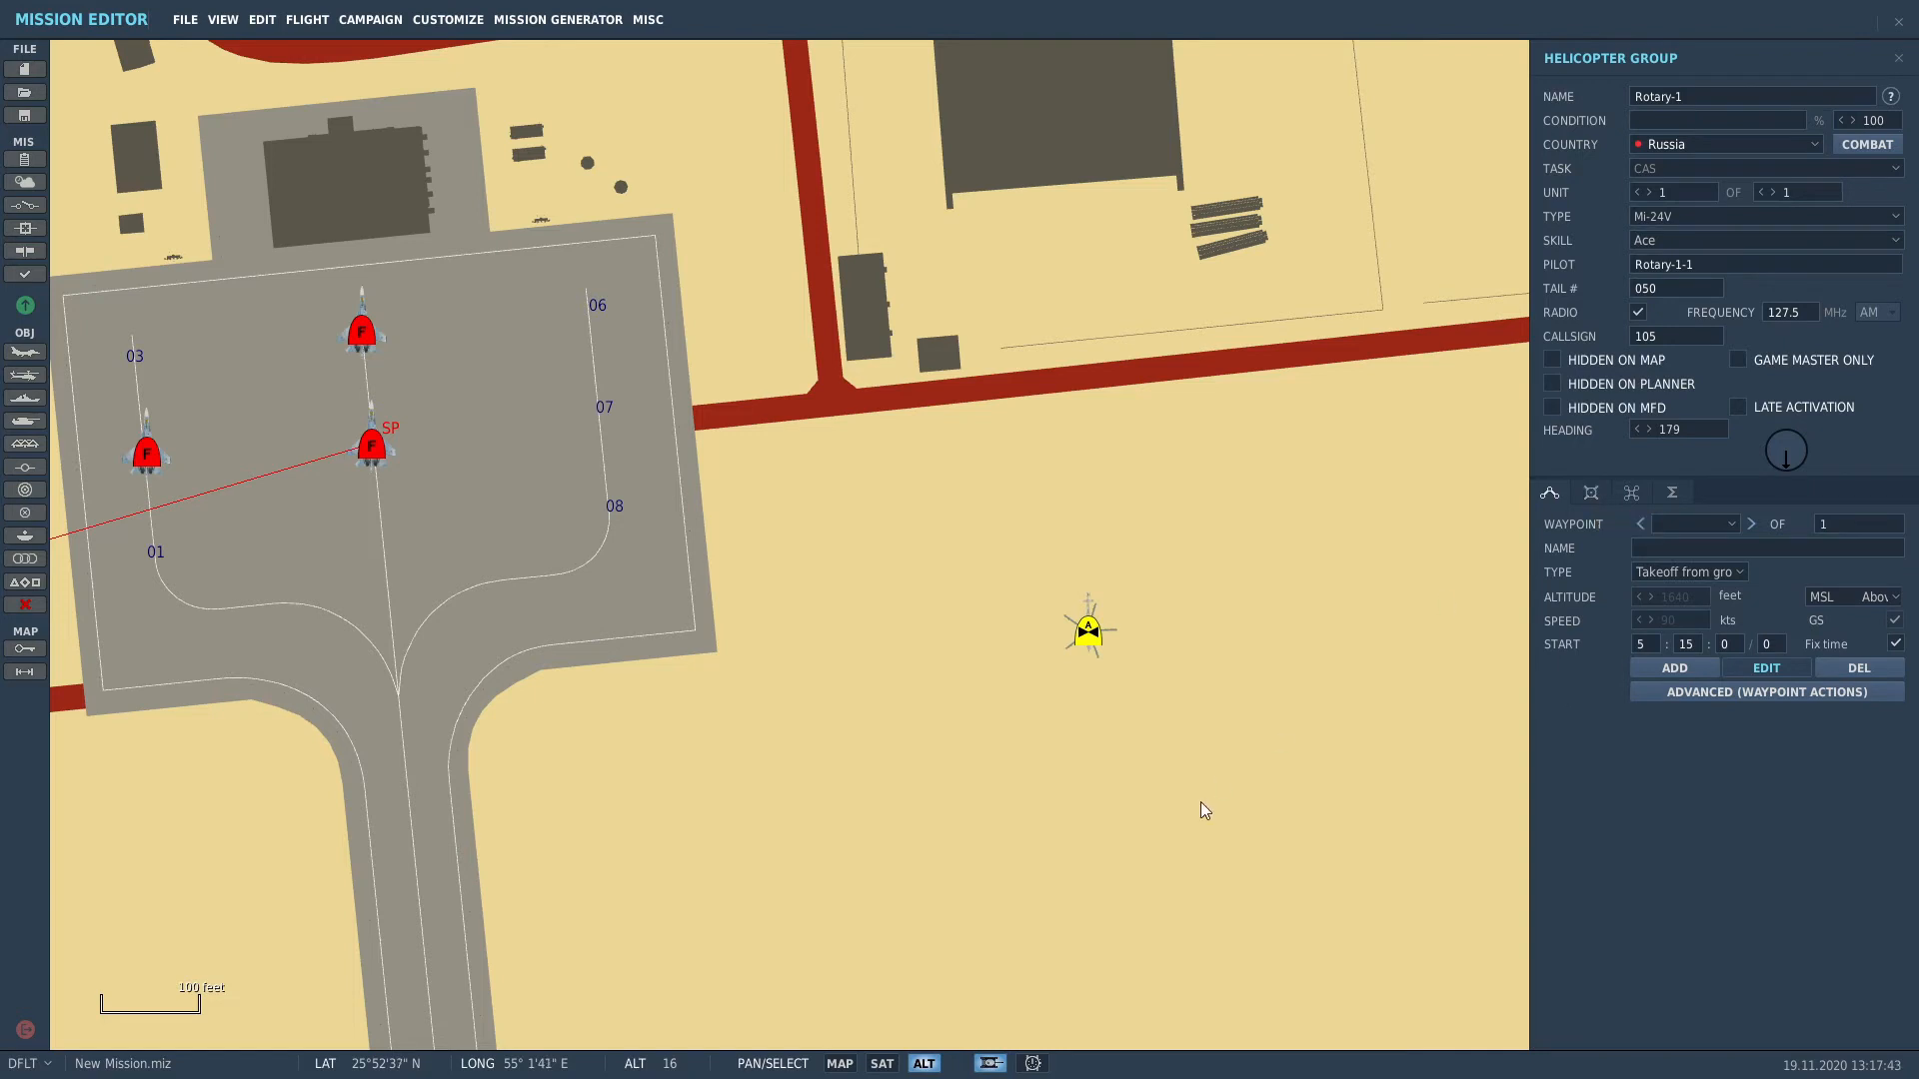
{"action": "scroll", "coordinate": [1199, 804], "scroll_direction": "down", "scroll_amount": 5}
{"action": "scroll", "coordinate": [1177, 814], "scroll_direction": "down", "scroll_amount": 3}
{"action": "left_click_drag", "start_coordinate": [1170, 820], "coordinate": [963, 306]}
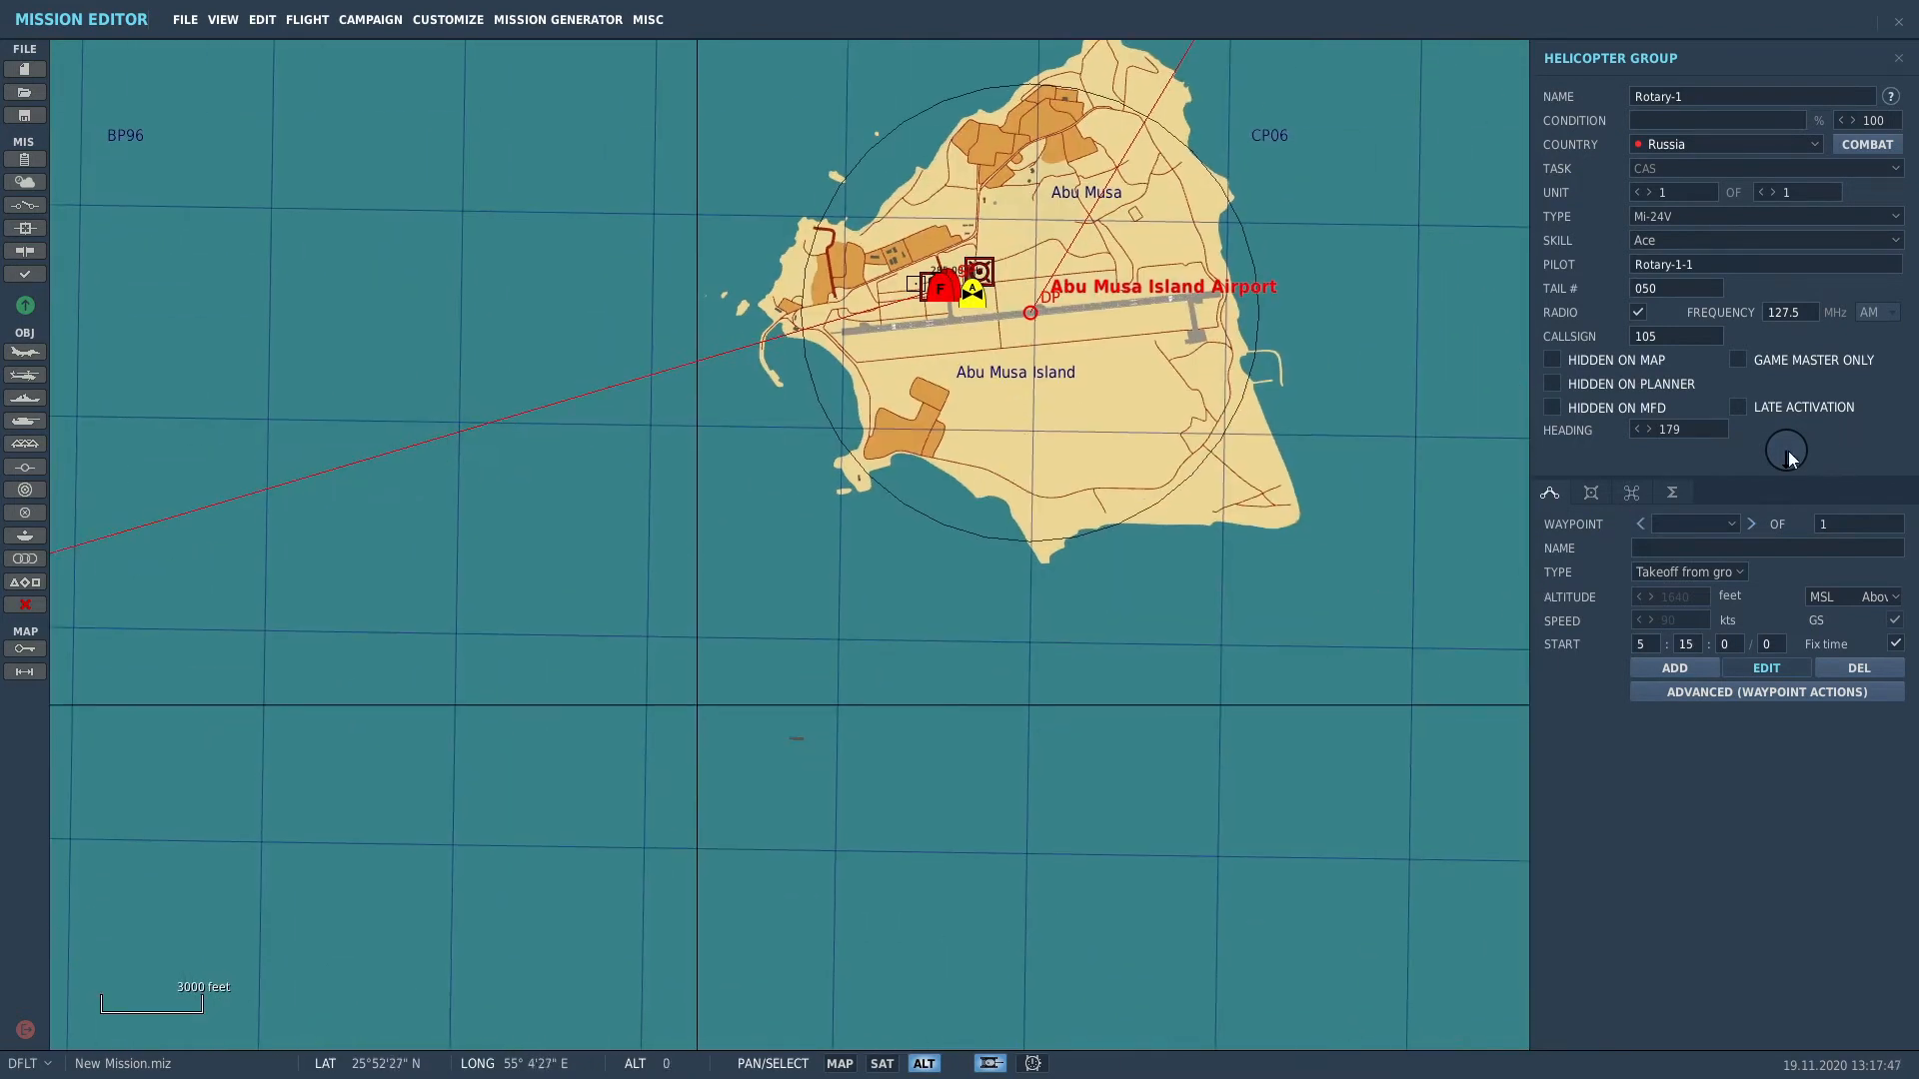
Step: Add waypoints southwest, east and far north of the island at 2600 ft and 120 knots
{"action": "left_click", "coordinate": [1673, 668]}
{"action": "scroll", "coordinate": [700, 555], "scroll_direction": "down", "scroll_amount": 1}
{"action": "scroll", "coordinate": [699, 550], "scroll_direction": "down", "scroll_amount": 1}
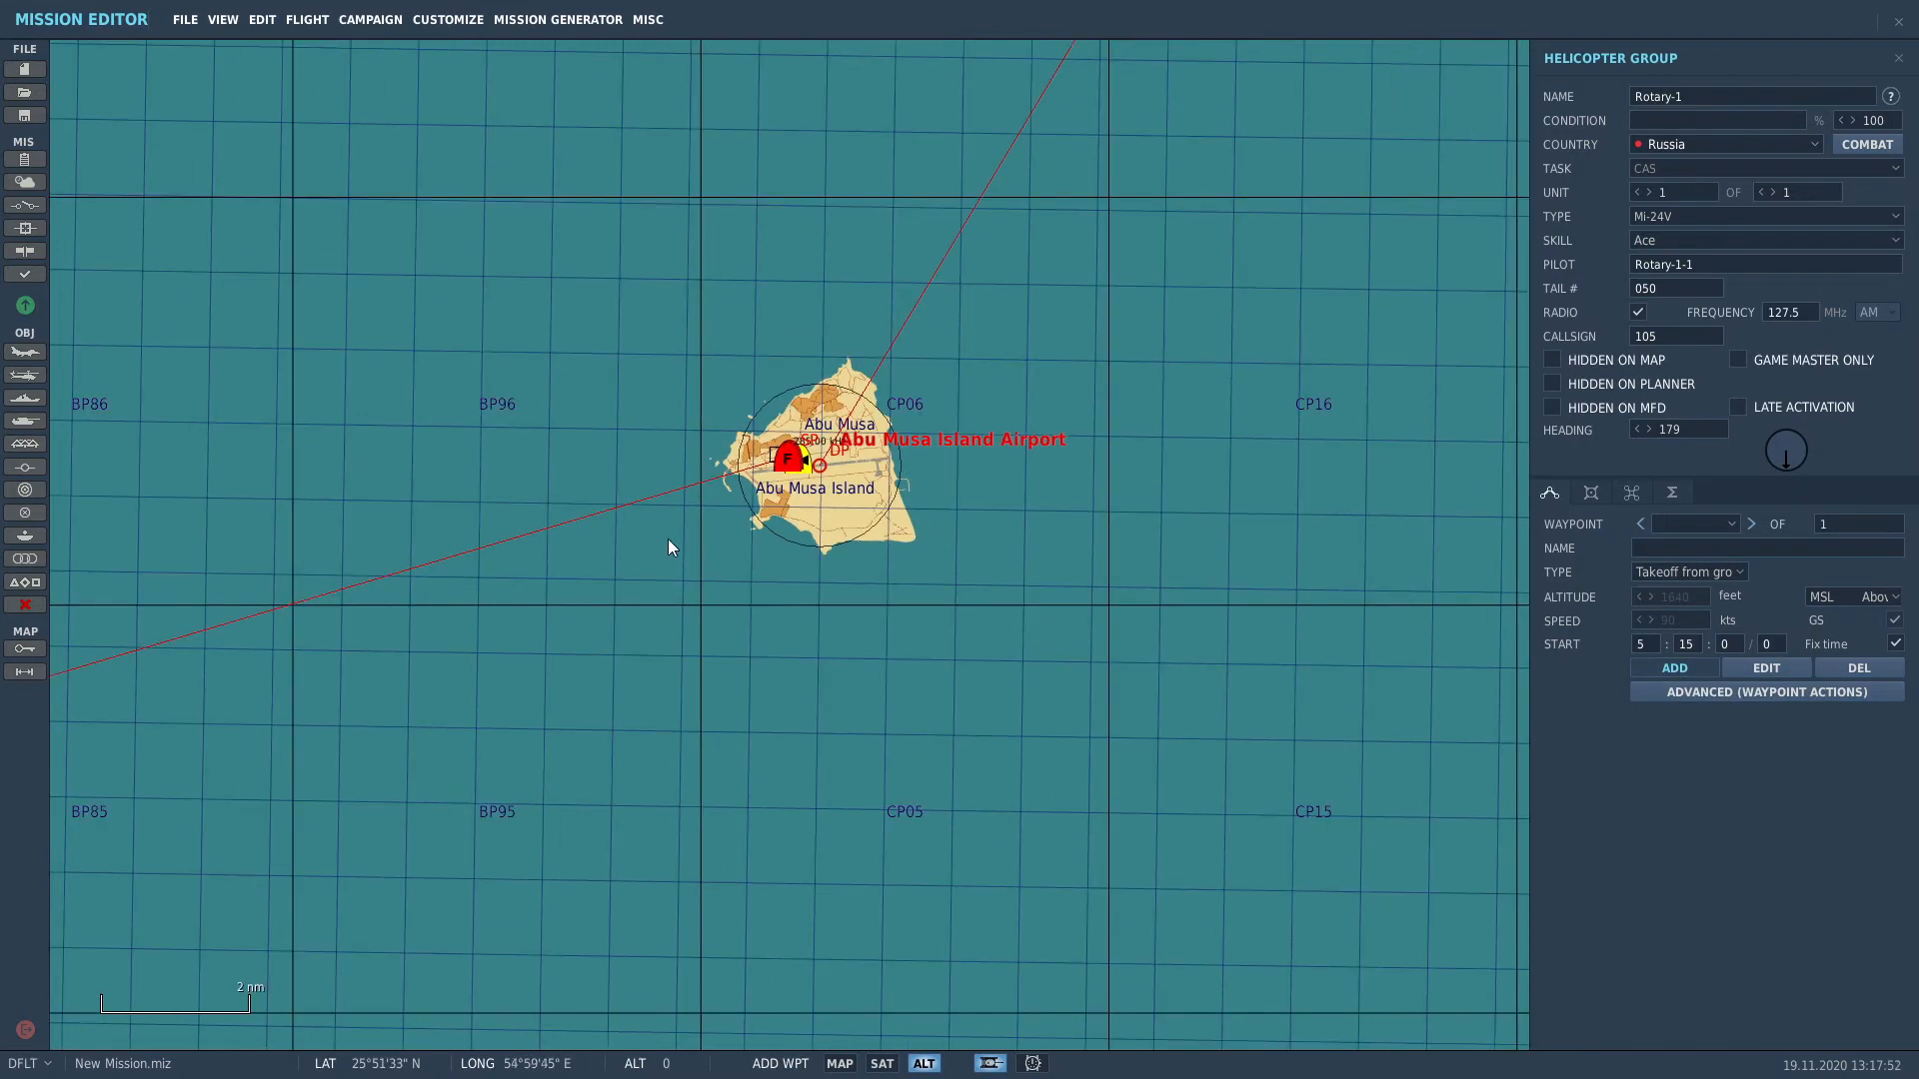
{"action": "left_click", "coordinate": [475, 791]}
{"action": "left_click", "coordinate": [1179, 782]}
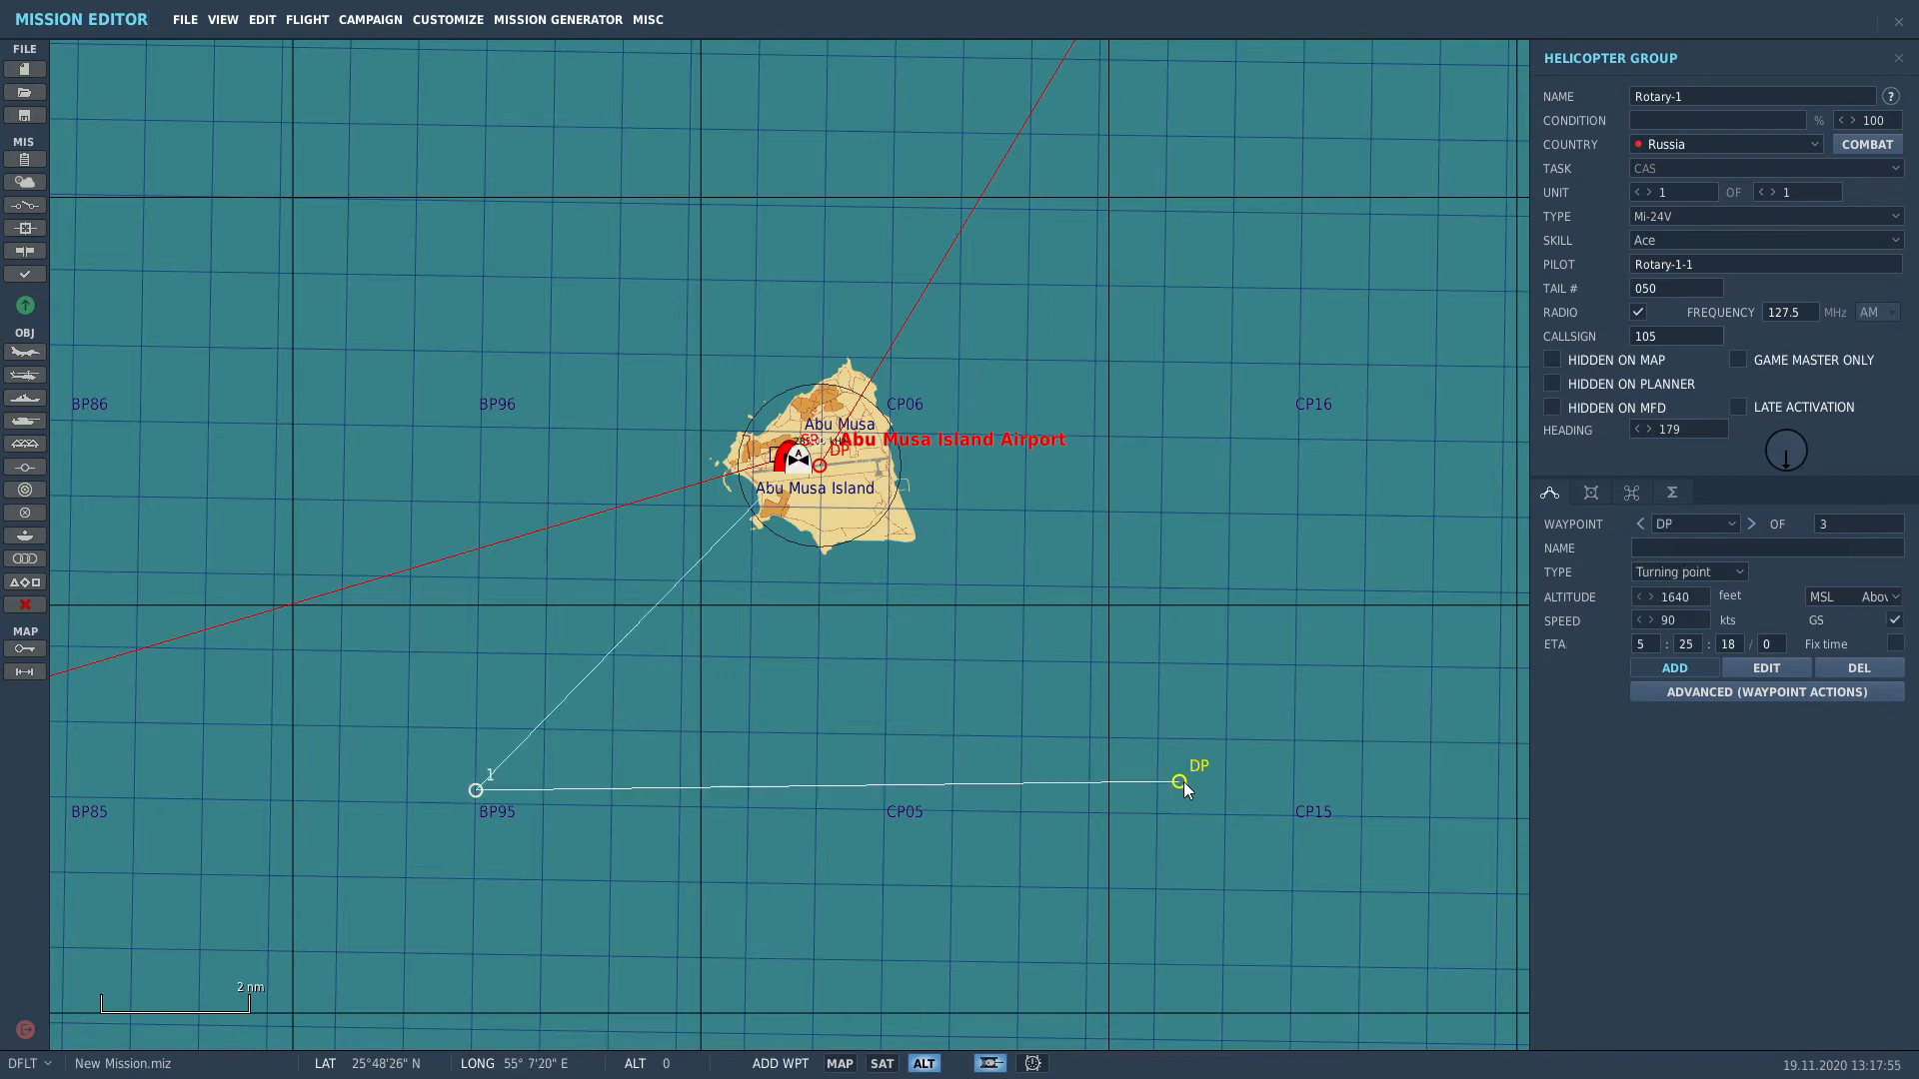
{"action": "left_click", "coordinate": [1238, 40]}
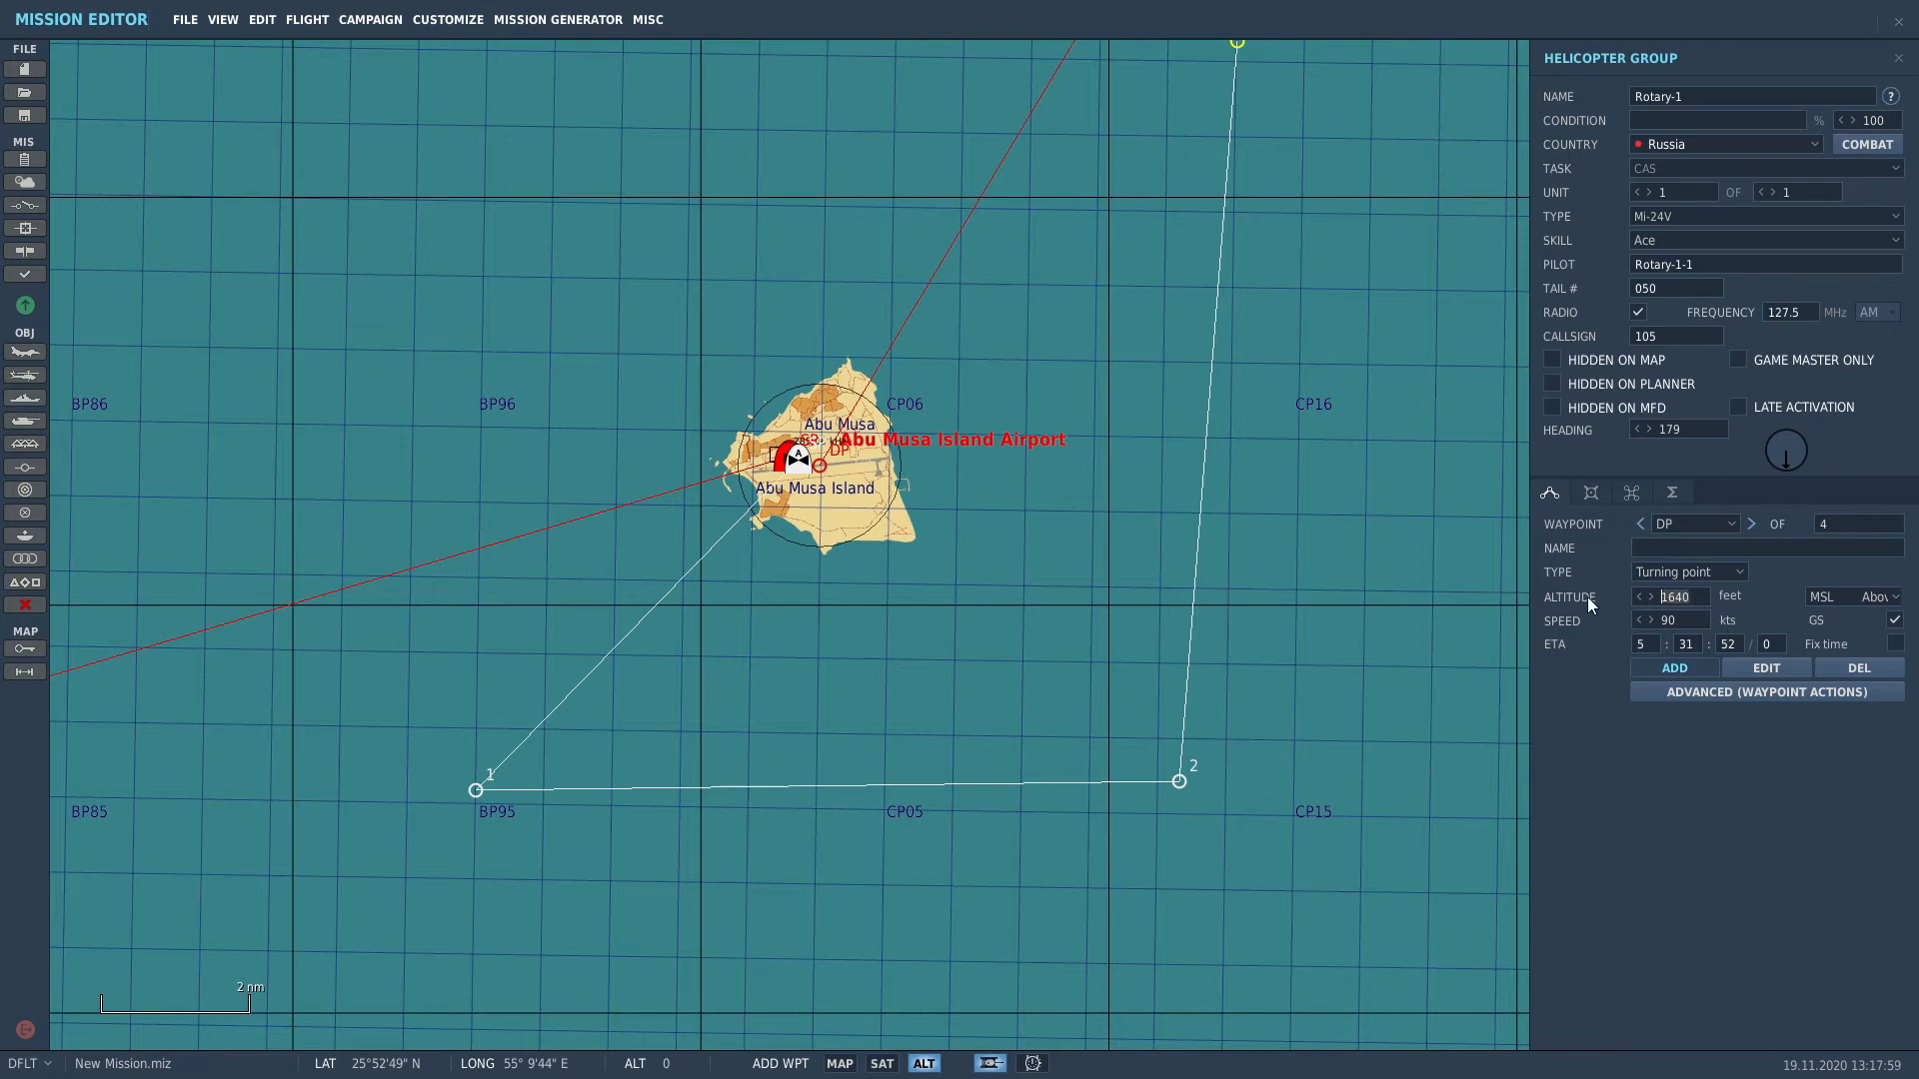
{"action": "type", "text": "2600"}
{"action": "left_click", "coordinate": [1649, 620]}
{"action": "left_click", "coordinate": [1647, 620]}
Step: Add northwest and west waypoints and a final Landing waypoint at Abu Musa Island Airport
{"action": "left_click", "coordinate": [600, 65]}
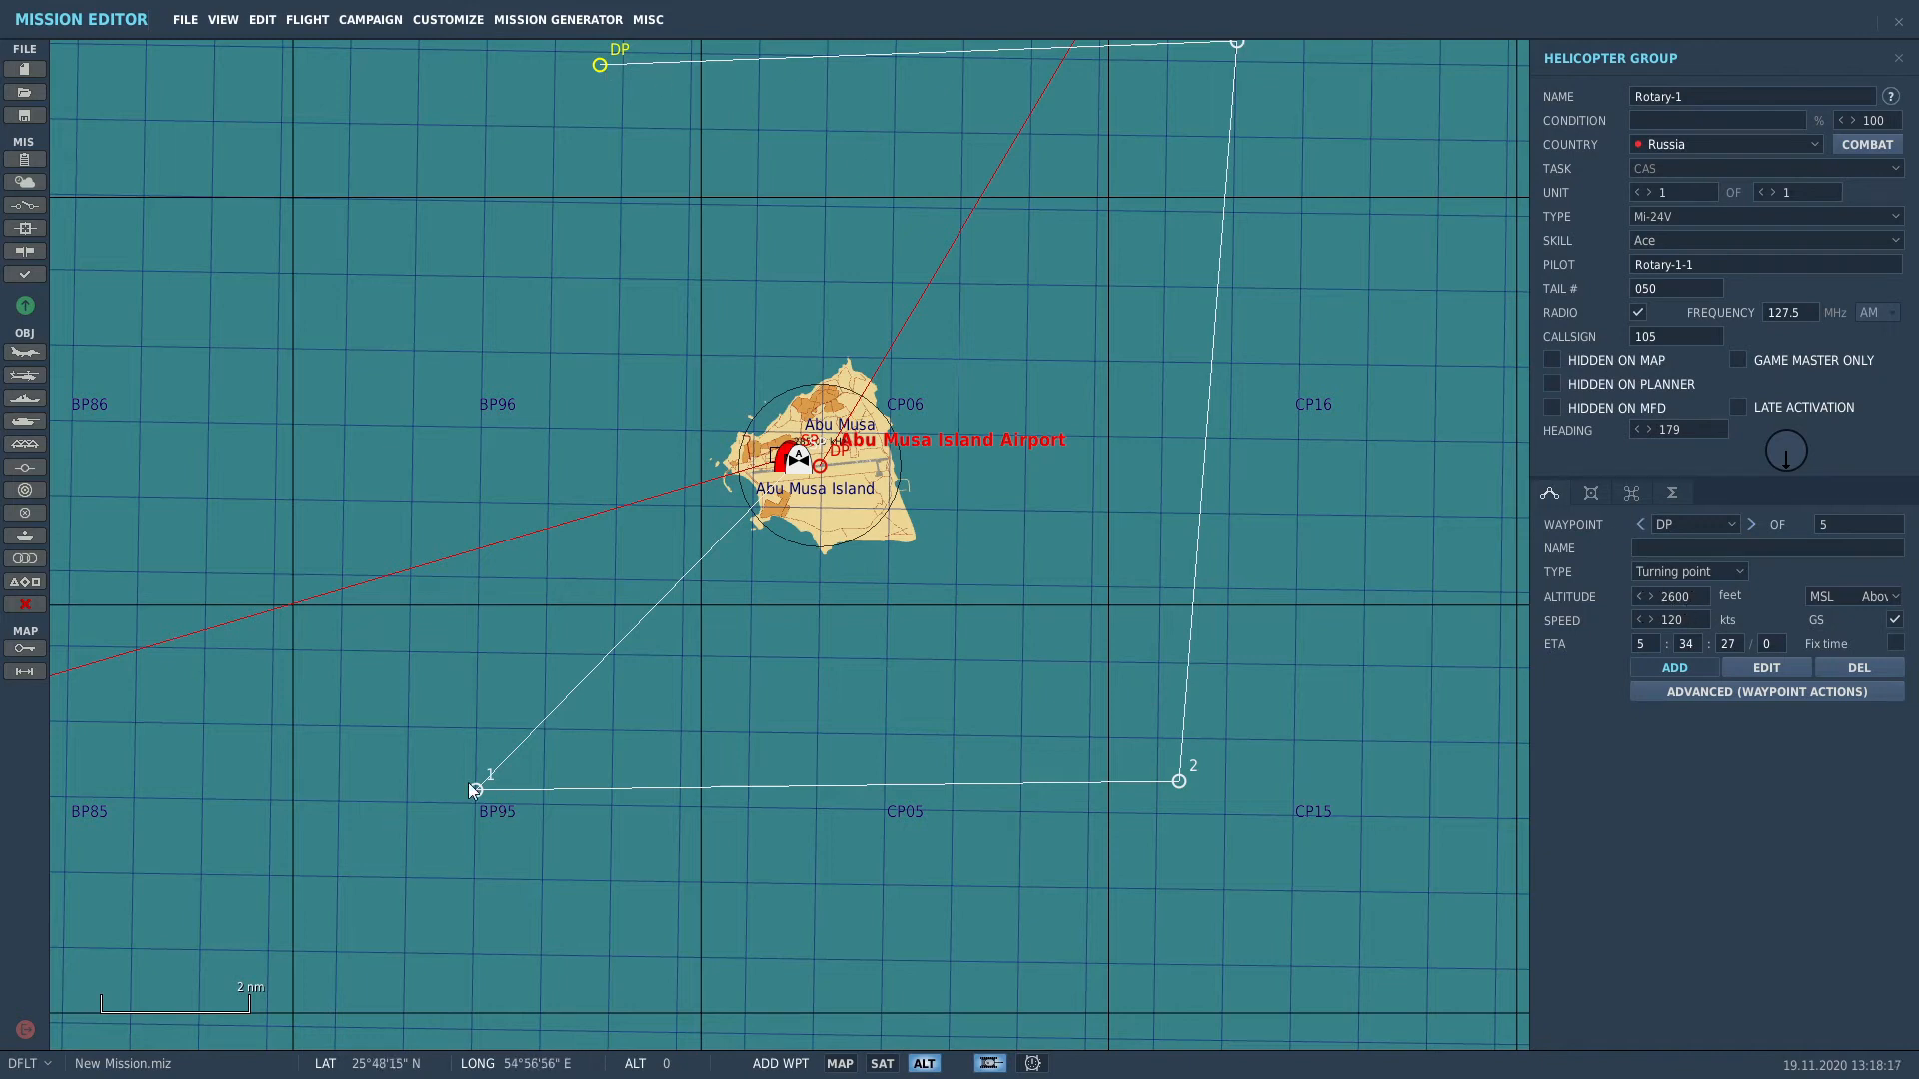
{"action": "left_click", "coordinate": [465, 534]}
{"action": "left_click", "coordinate": [809, 478]}
{"action": "left_click", "coordinate": [1673, 570]}
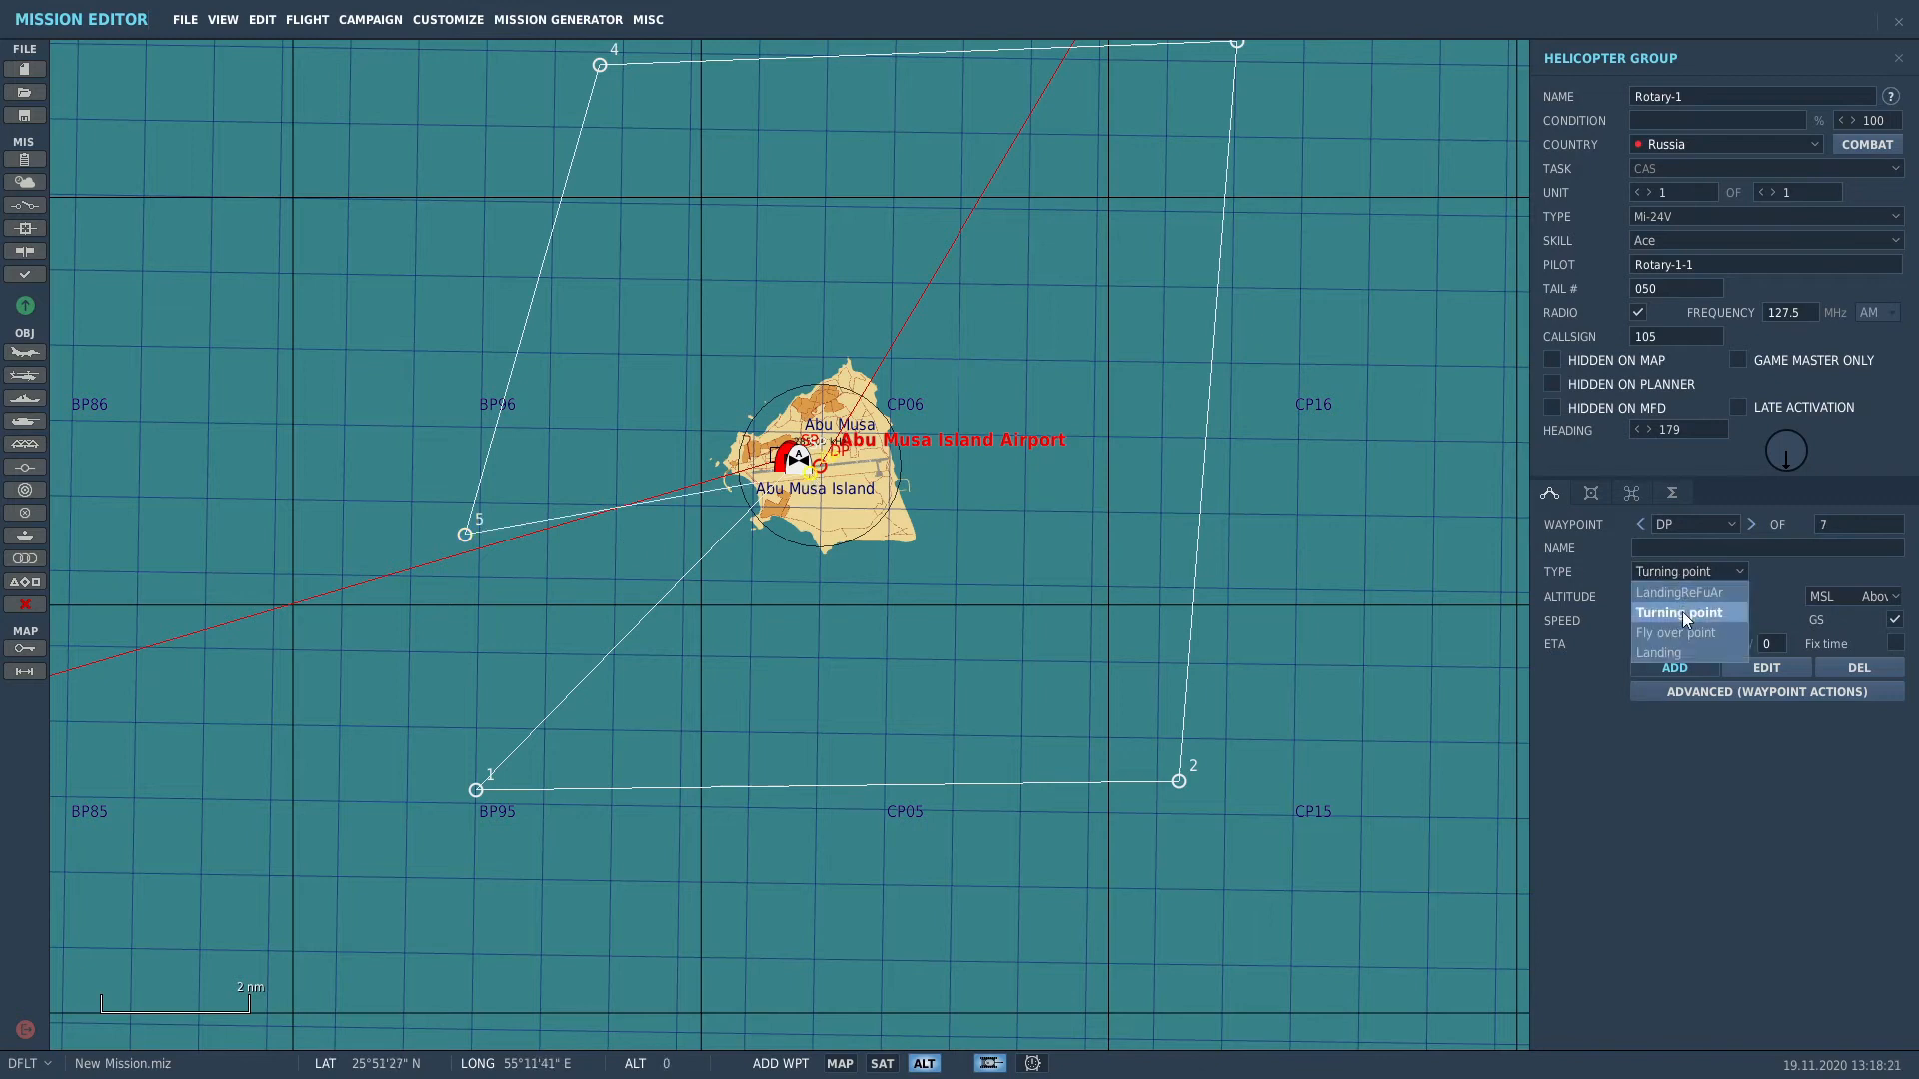
{"action": "left_click", "coordinate": [1670, 654]}
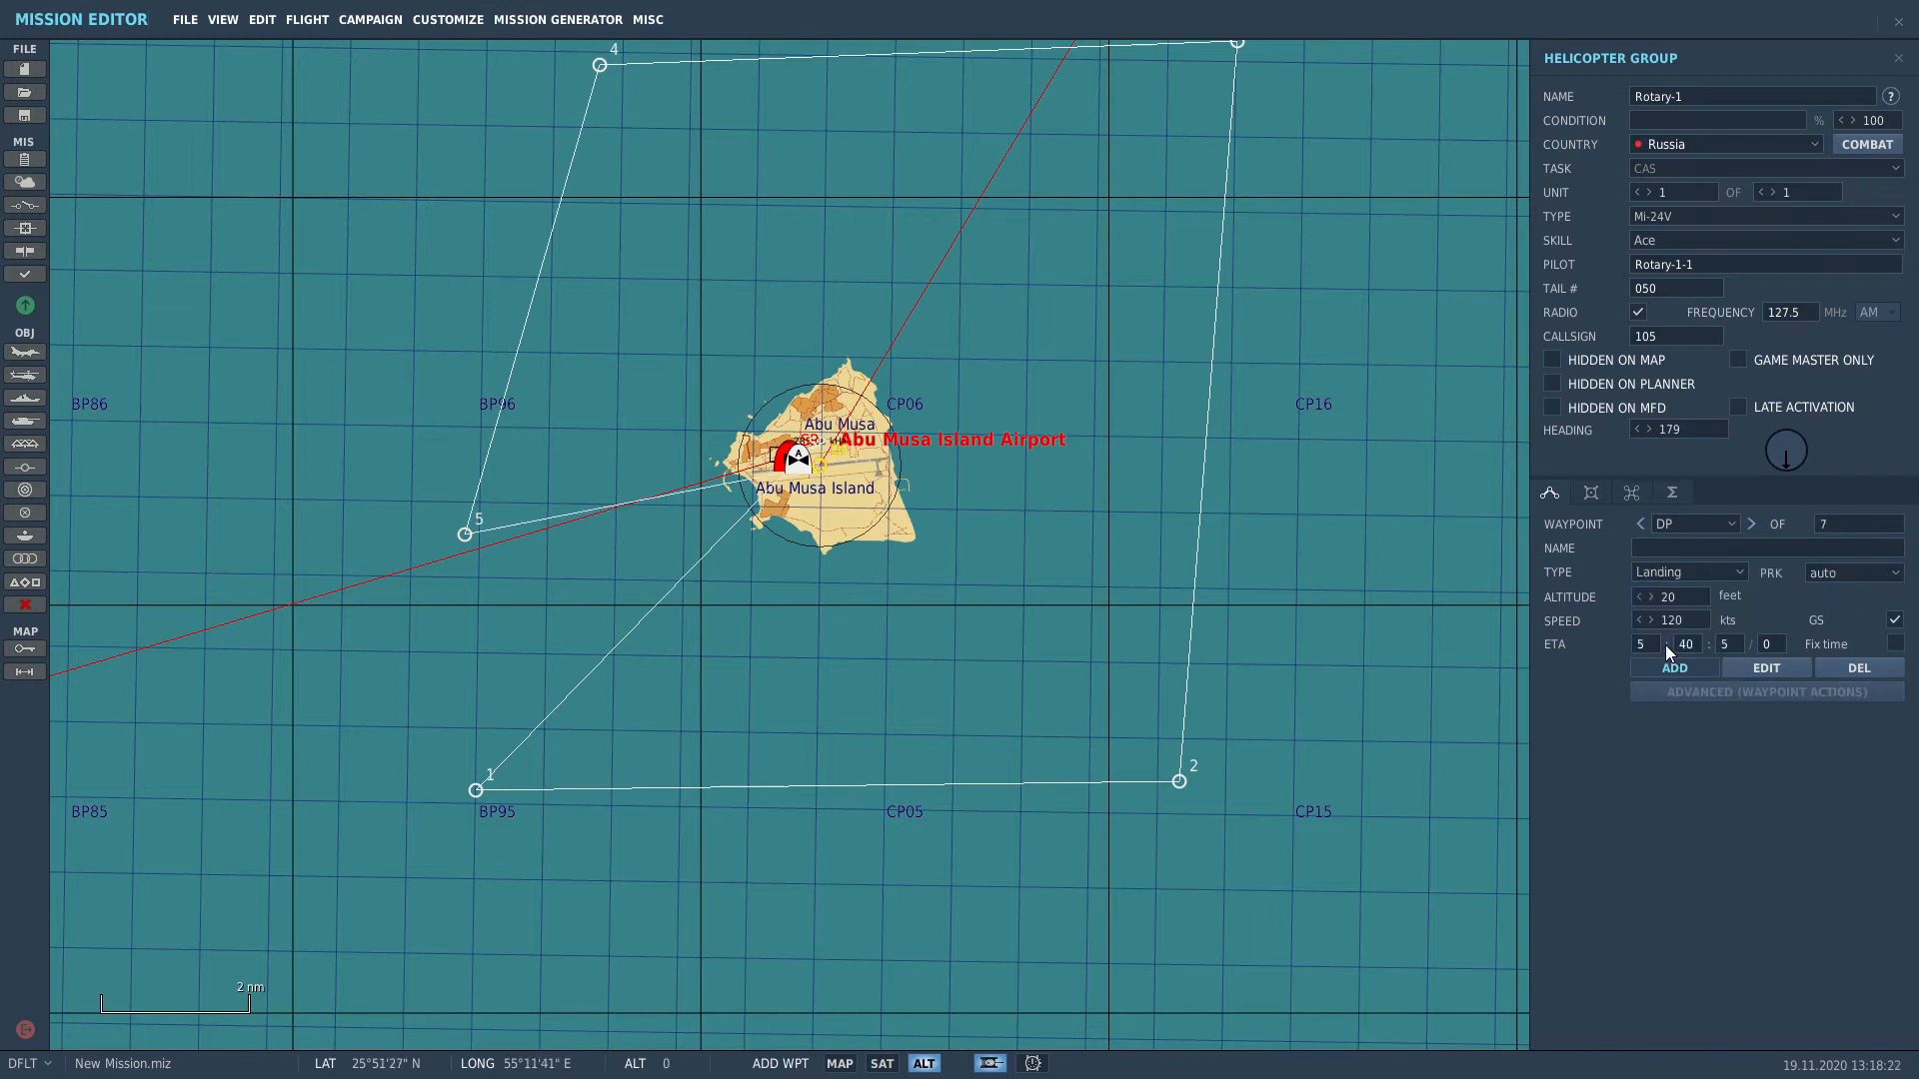
{"action": "left_click", "coordinate": [1593, 489]}
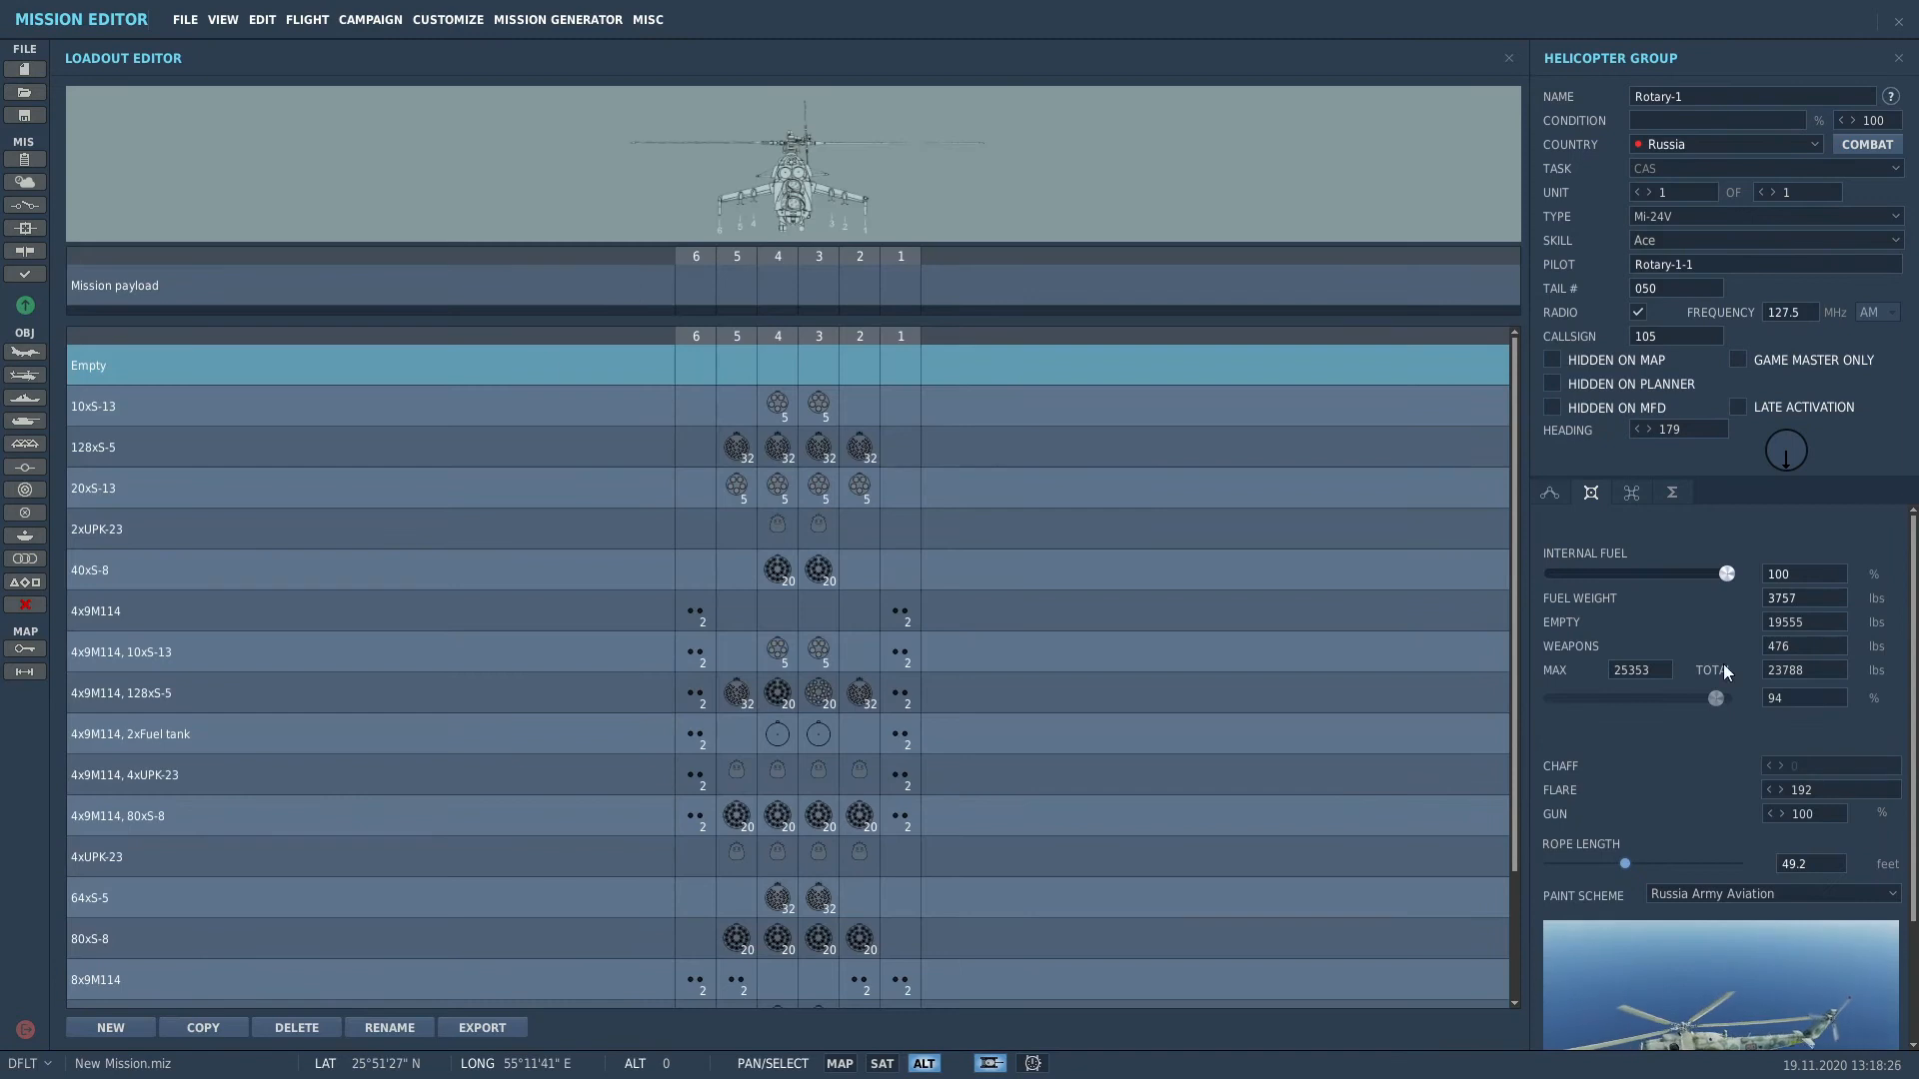
Step: Give the Mi-24V the 4x9M114, 80xS-8 payload and grow Rotary-1 to three helicopters
{"action": "left_click", "coordinate": [514, 820]}
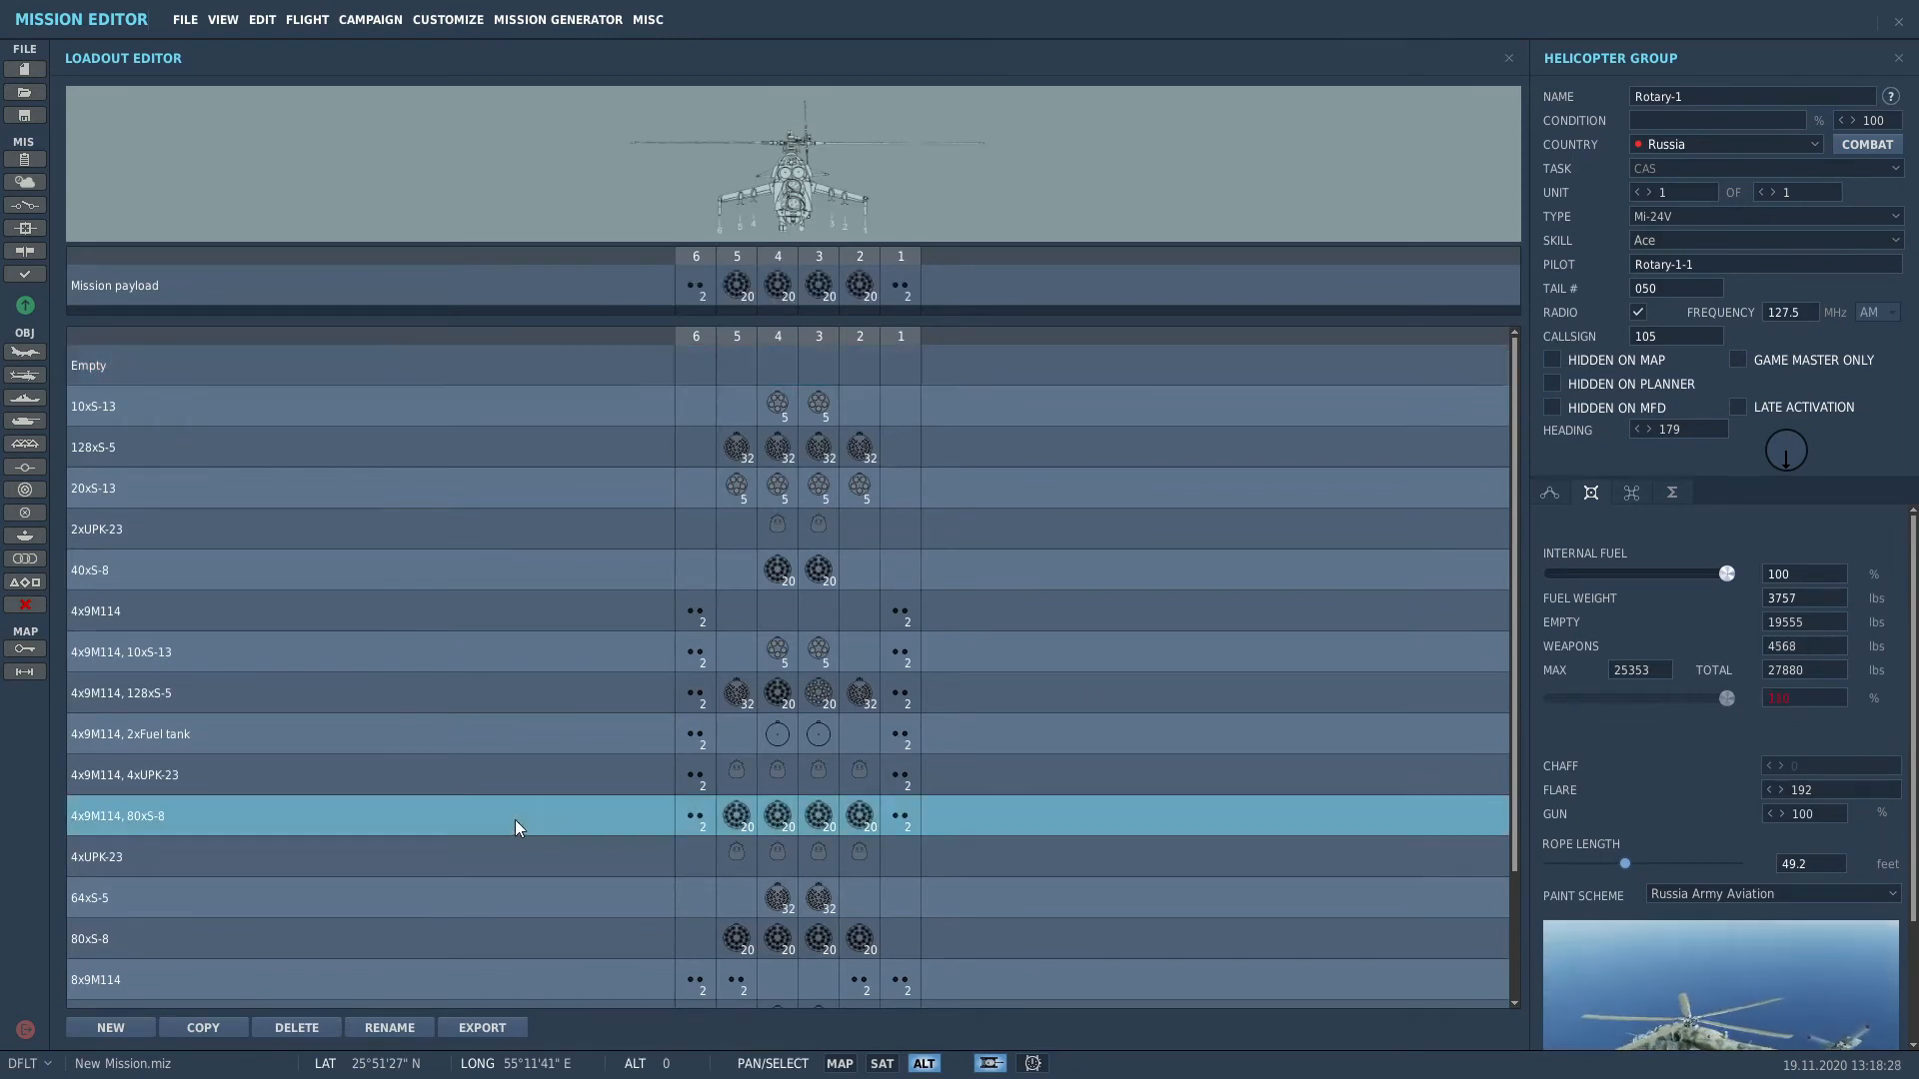
{"action": "left_click", "coordinate": [1548, 490]}
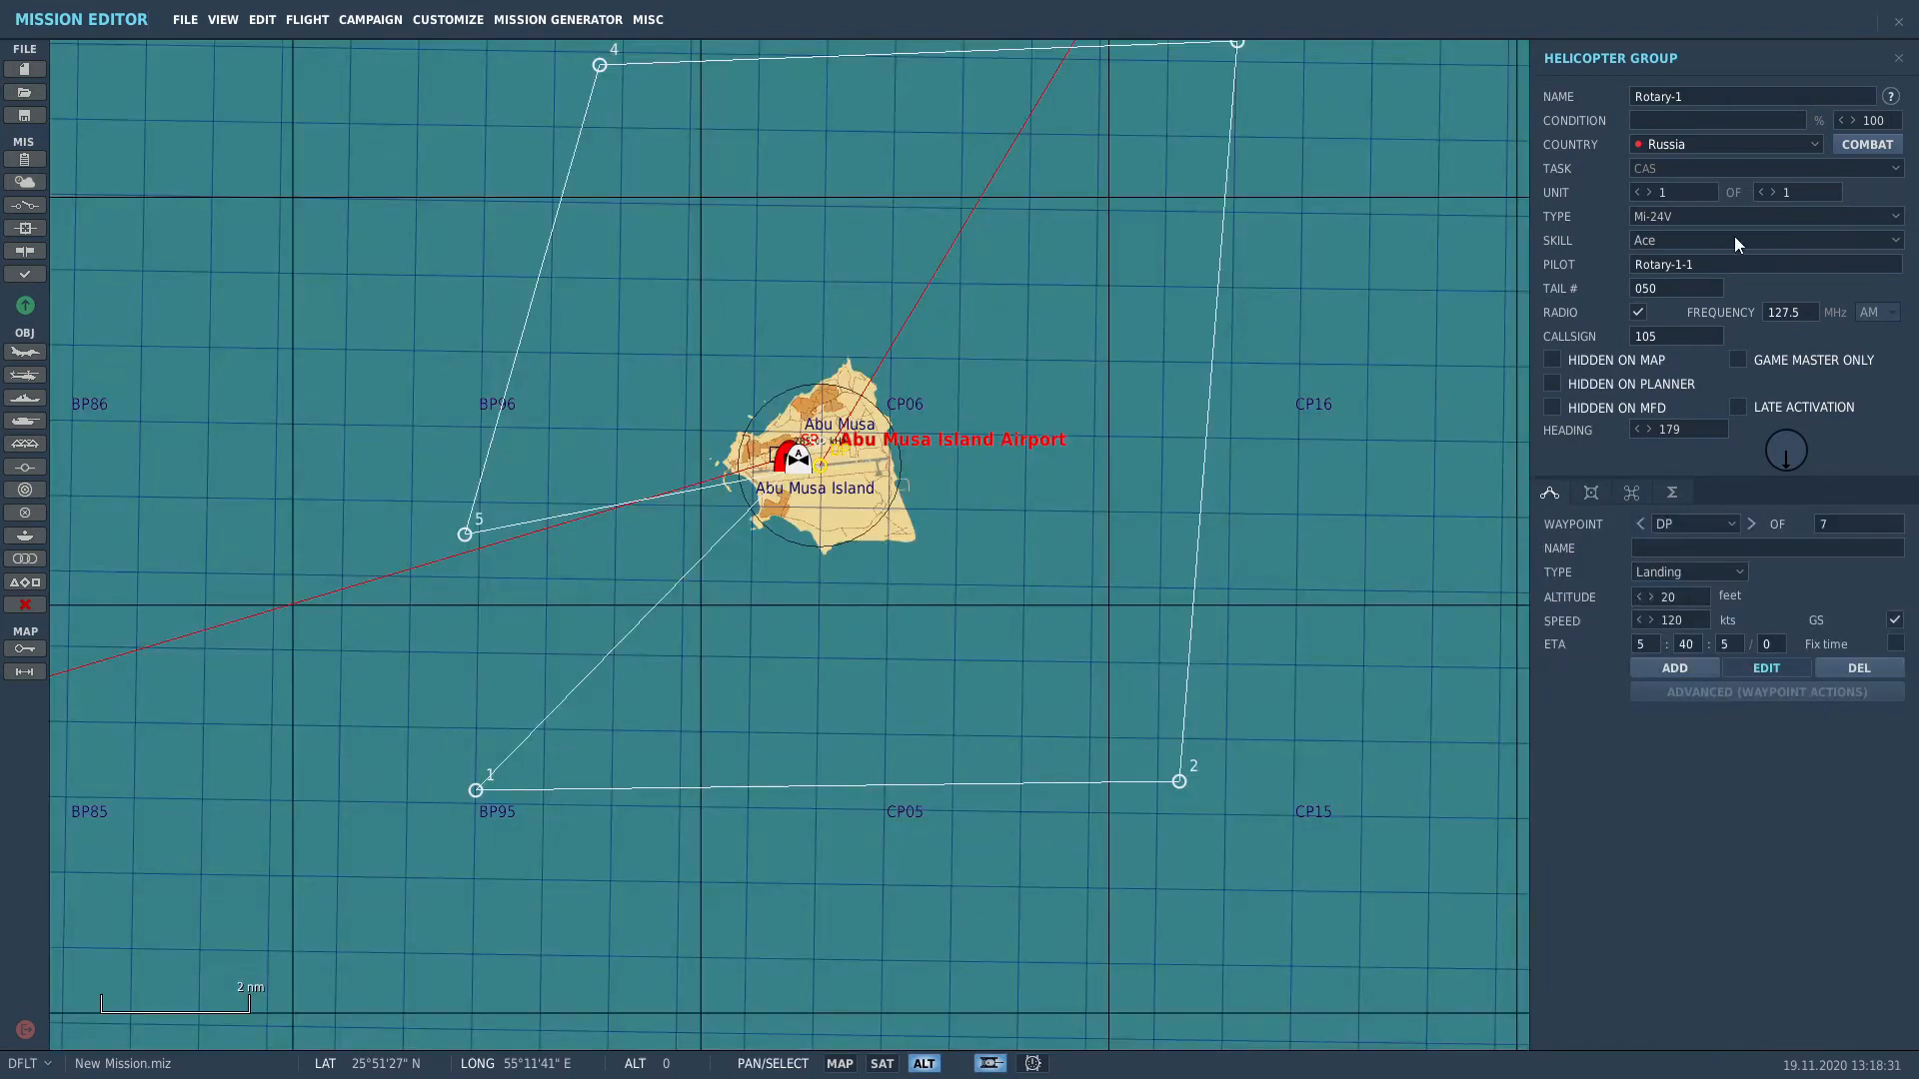
{"action": "left_click", "coordinate": [1771, 192]}
{"action": "left_click", "coordinate": [1771, 192]}
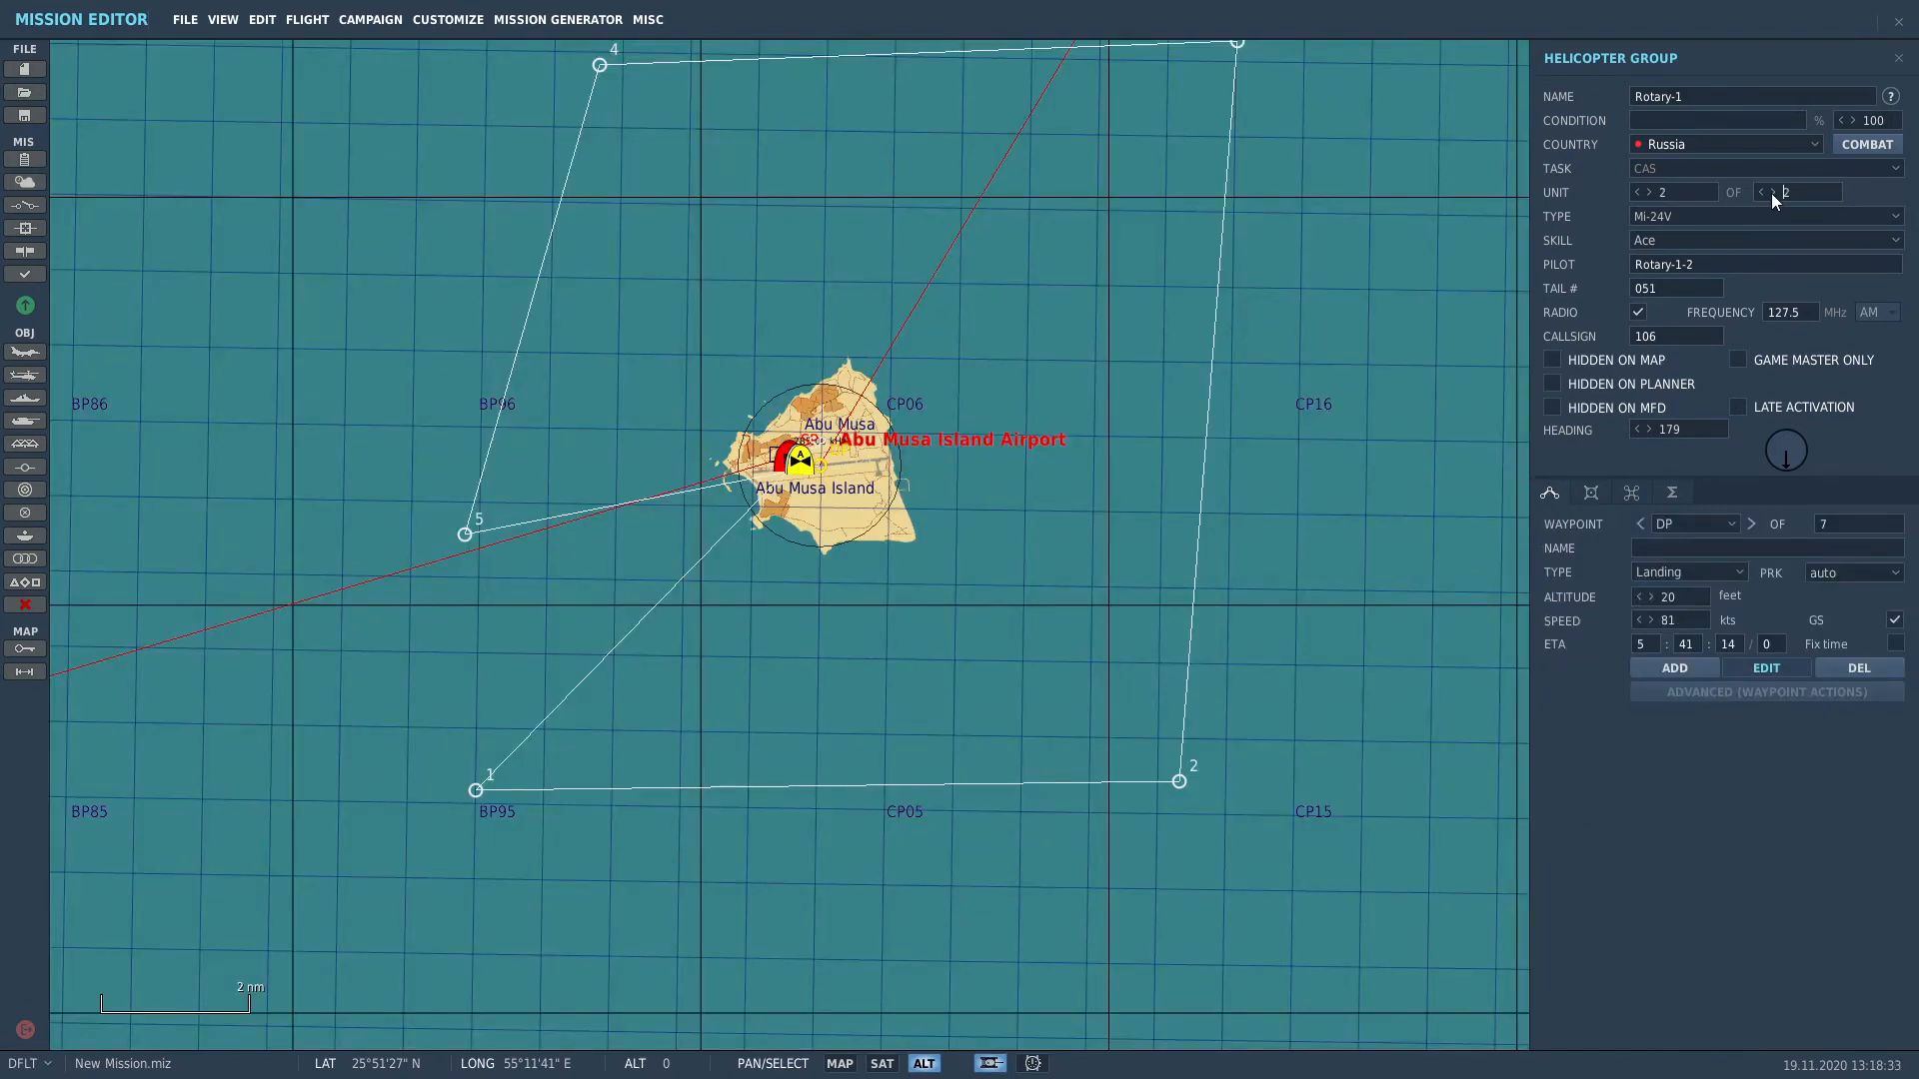
{"action": "left_click", "coordinate": [712, 555]}
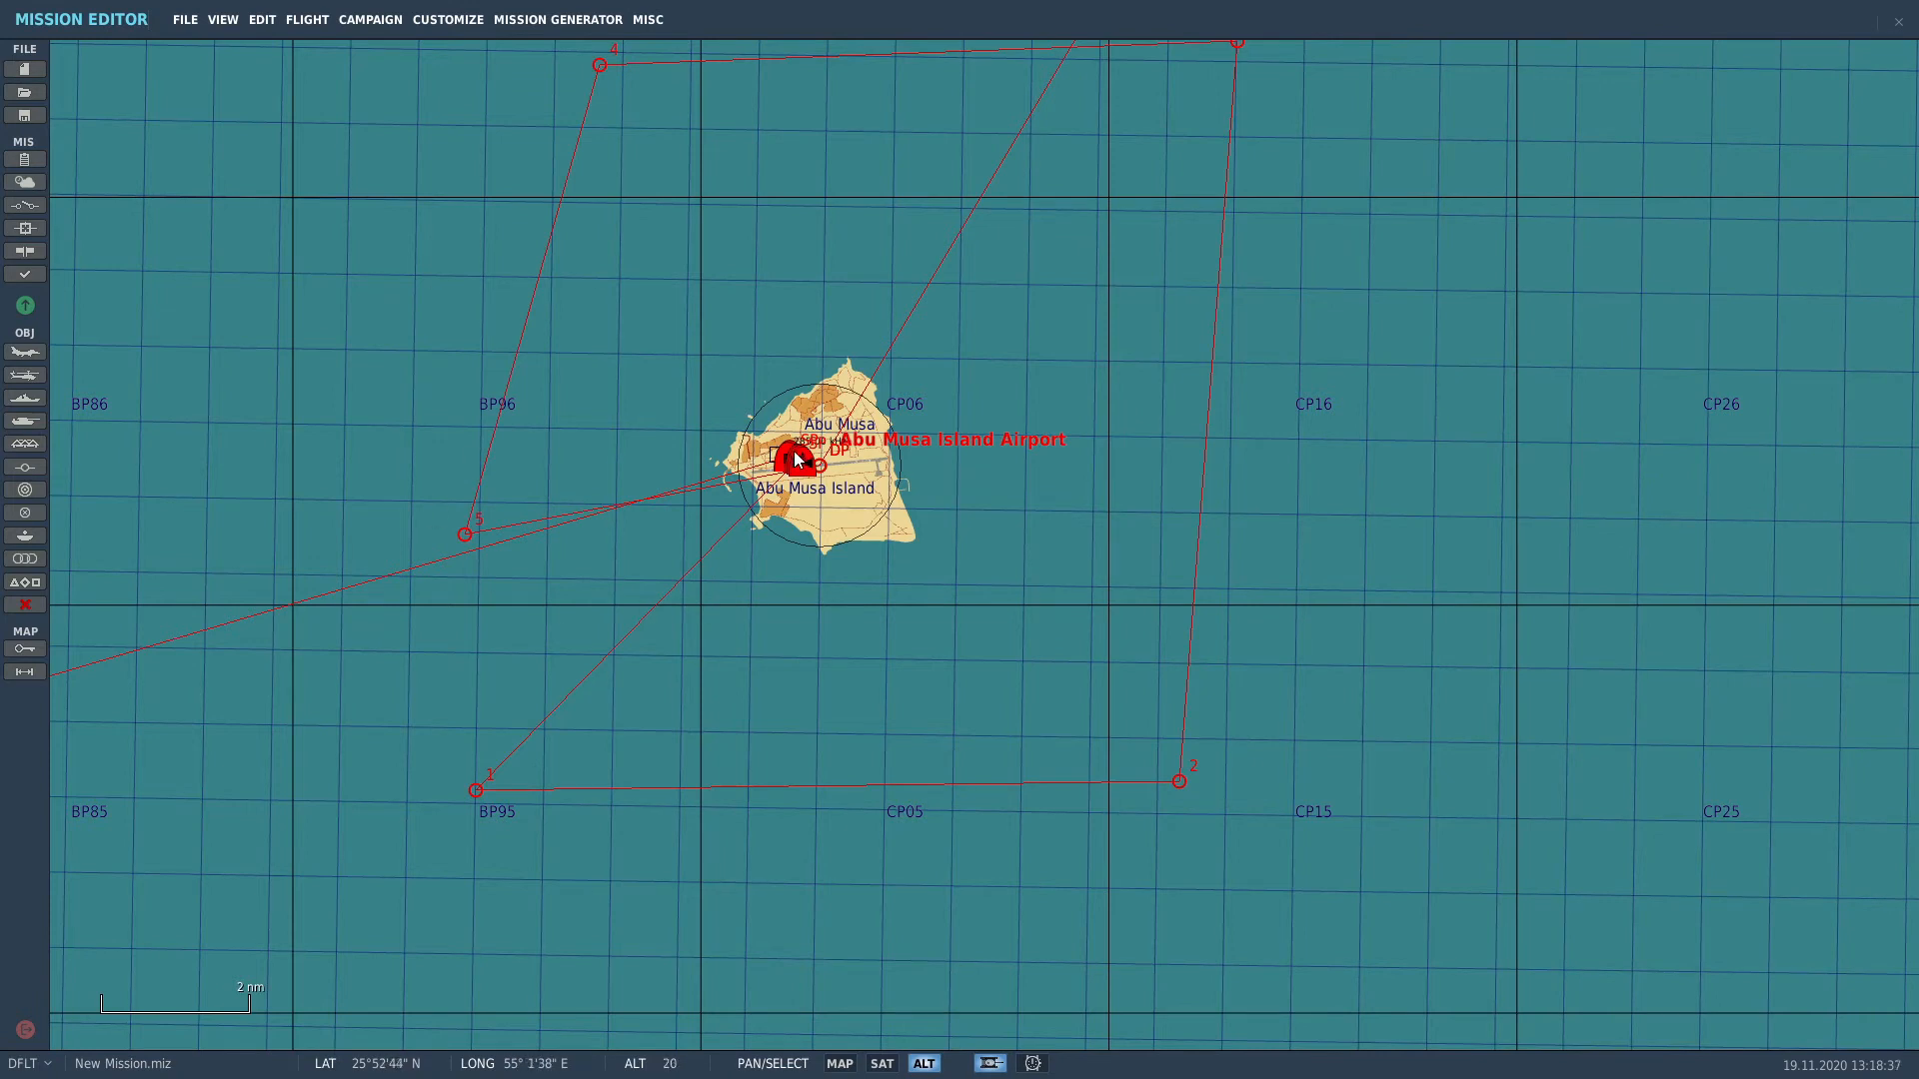
Step: Drag helicopters 3 and 2 into a row beside the first and turn both to about heading 175
{"action": "scroll", "coordinate": [790, 460], "scroll_direction": "up", "scroll_amount": 3}
{"action": "scroll", "coordinate": [790, 460], "scroll_direction": "up", "scroll_amount": 5}
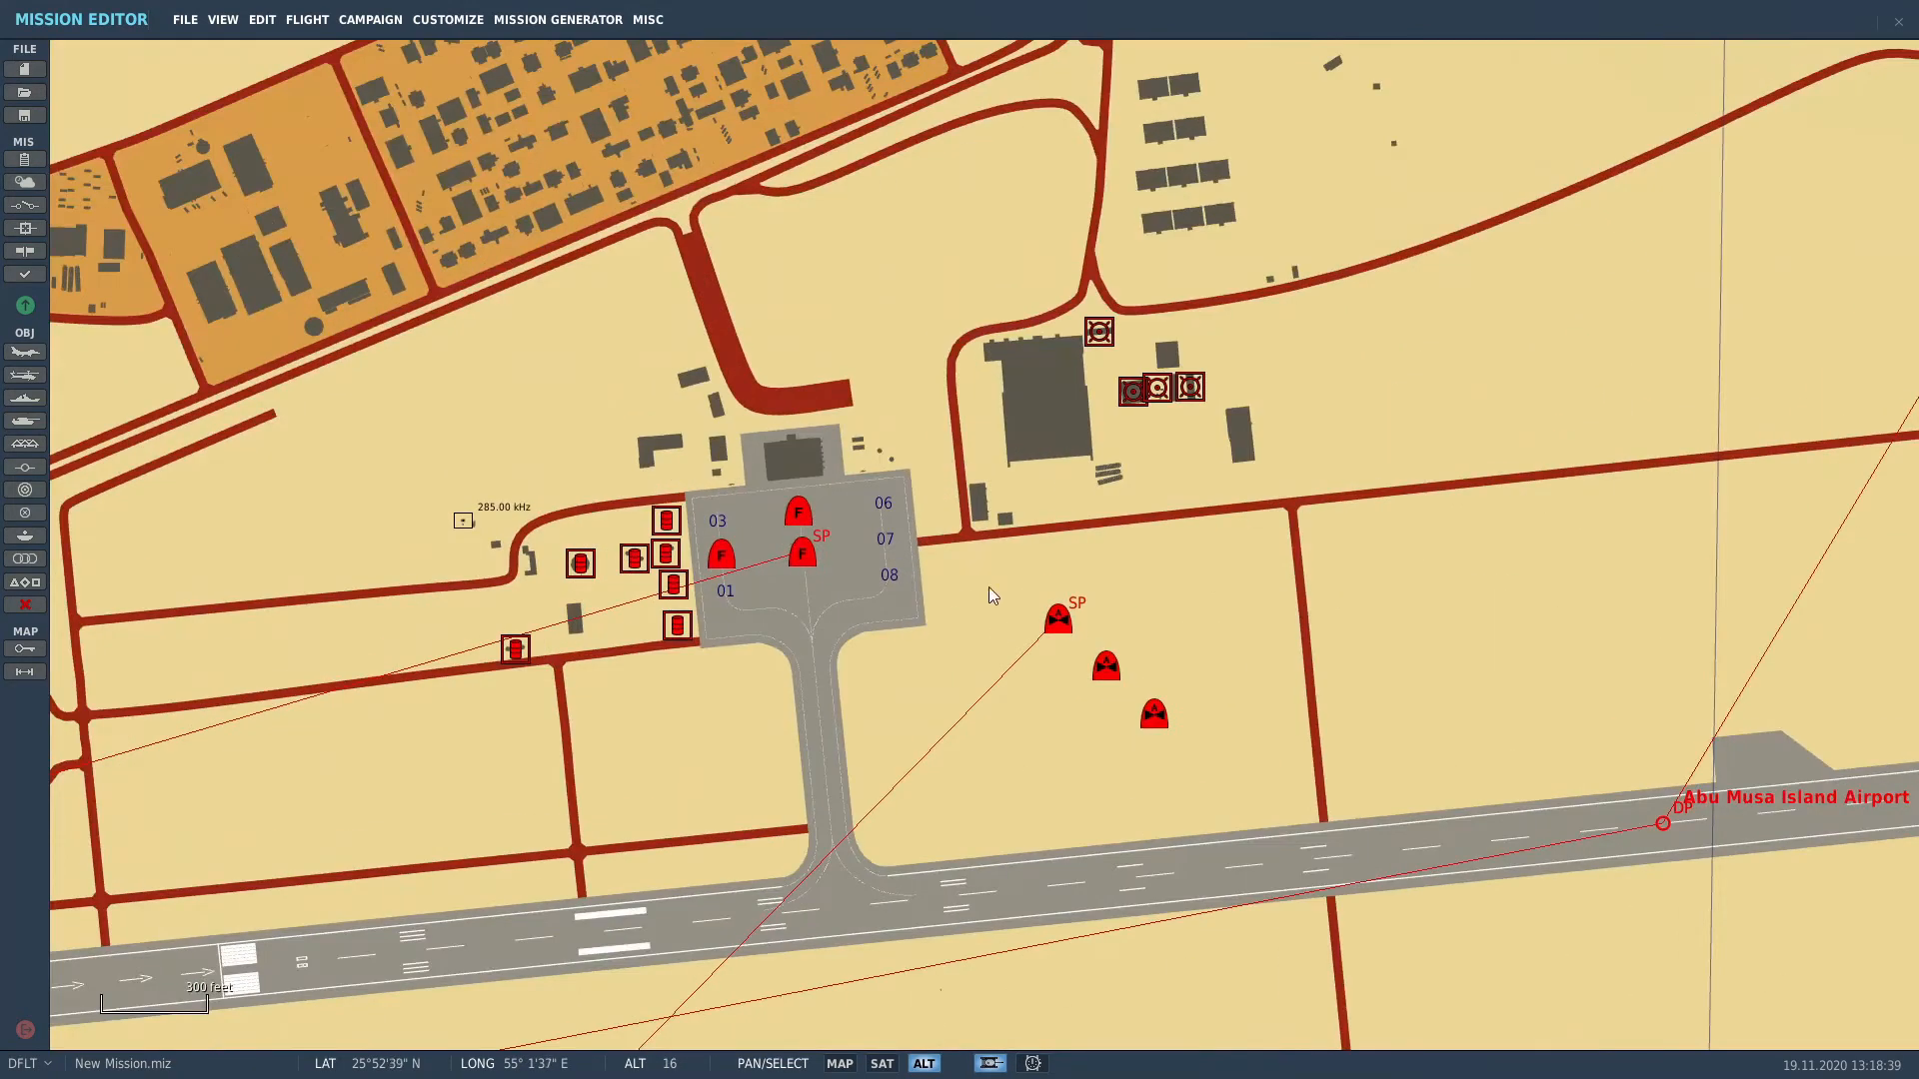
{"action": "scroll", "coordinate": [1189, 768], "scroll_direction": "down", "scroll_amount": 1}
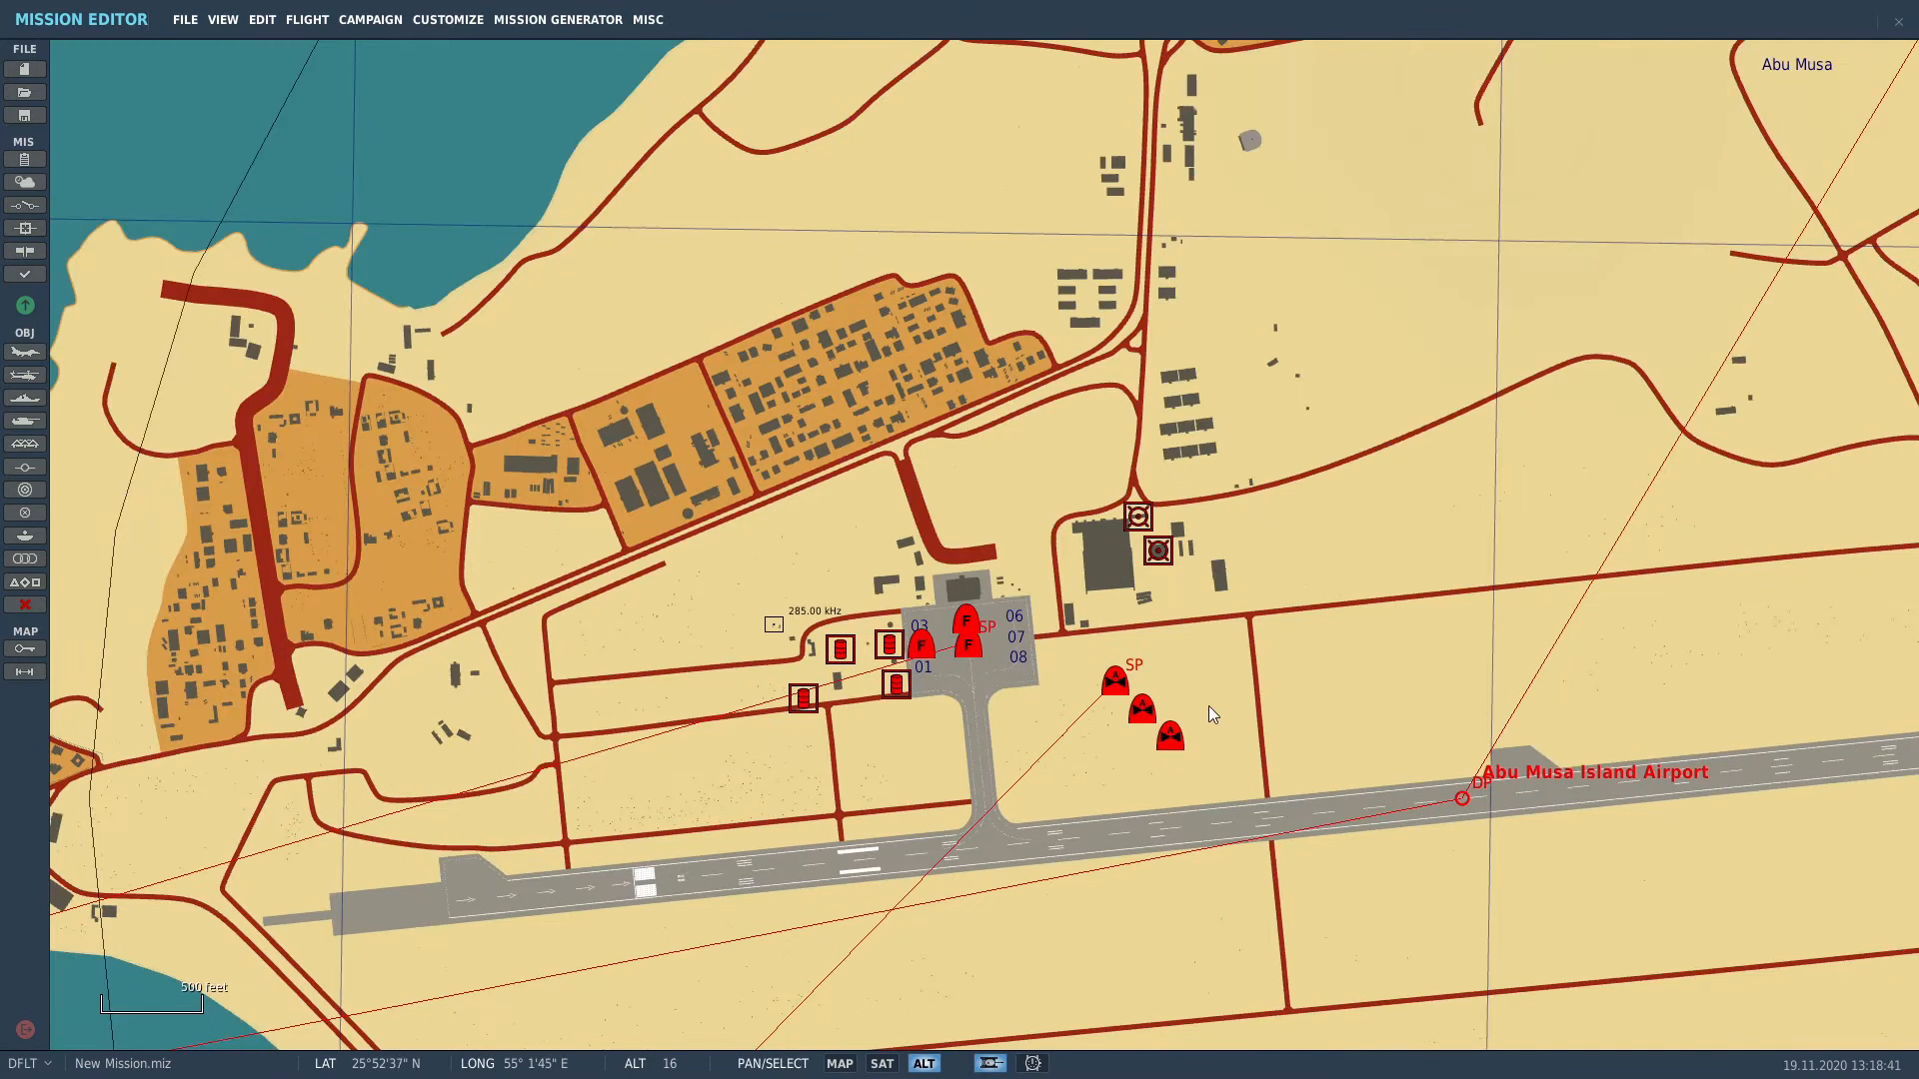
{"action": "scroll", "coordinate": [1190, 760], "scroll_direction": "up", "scroll_amount": 3}
{"action": "left_click_drag", "start_coordinate": [1090, 735], "coordinate": [1061, 467]}
{"action": "left_click_drag", "start_coordinate": [1789, 461], "coordinate": [1788, 478]}
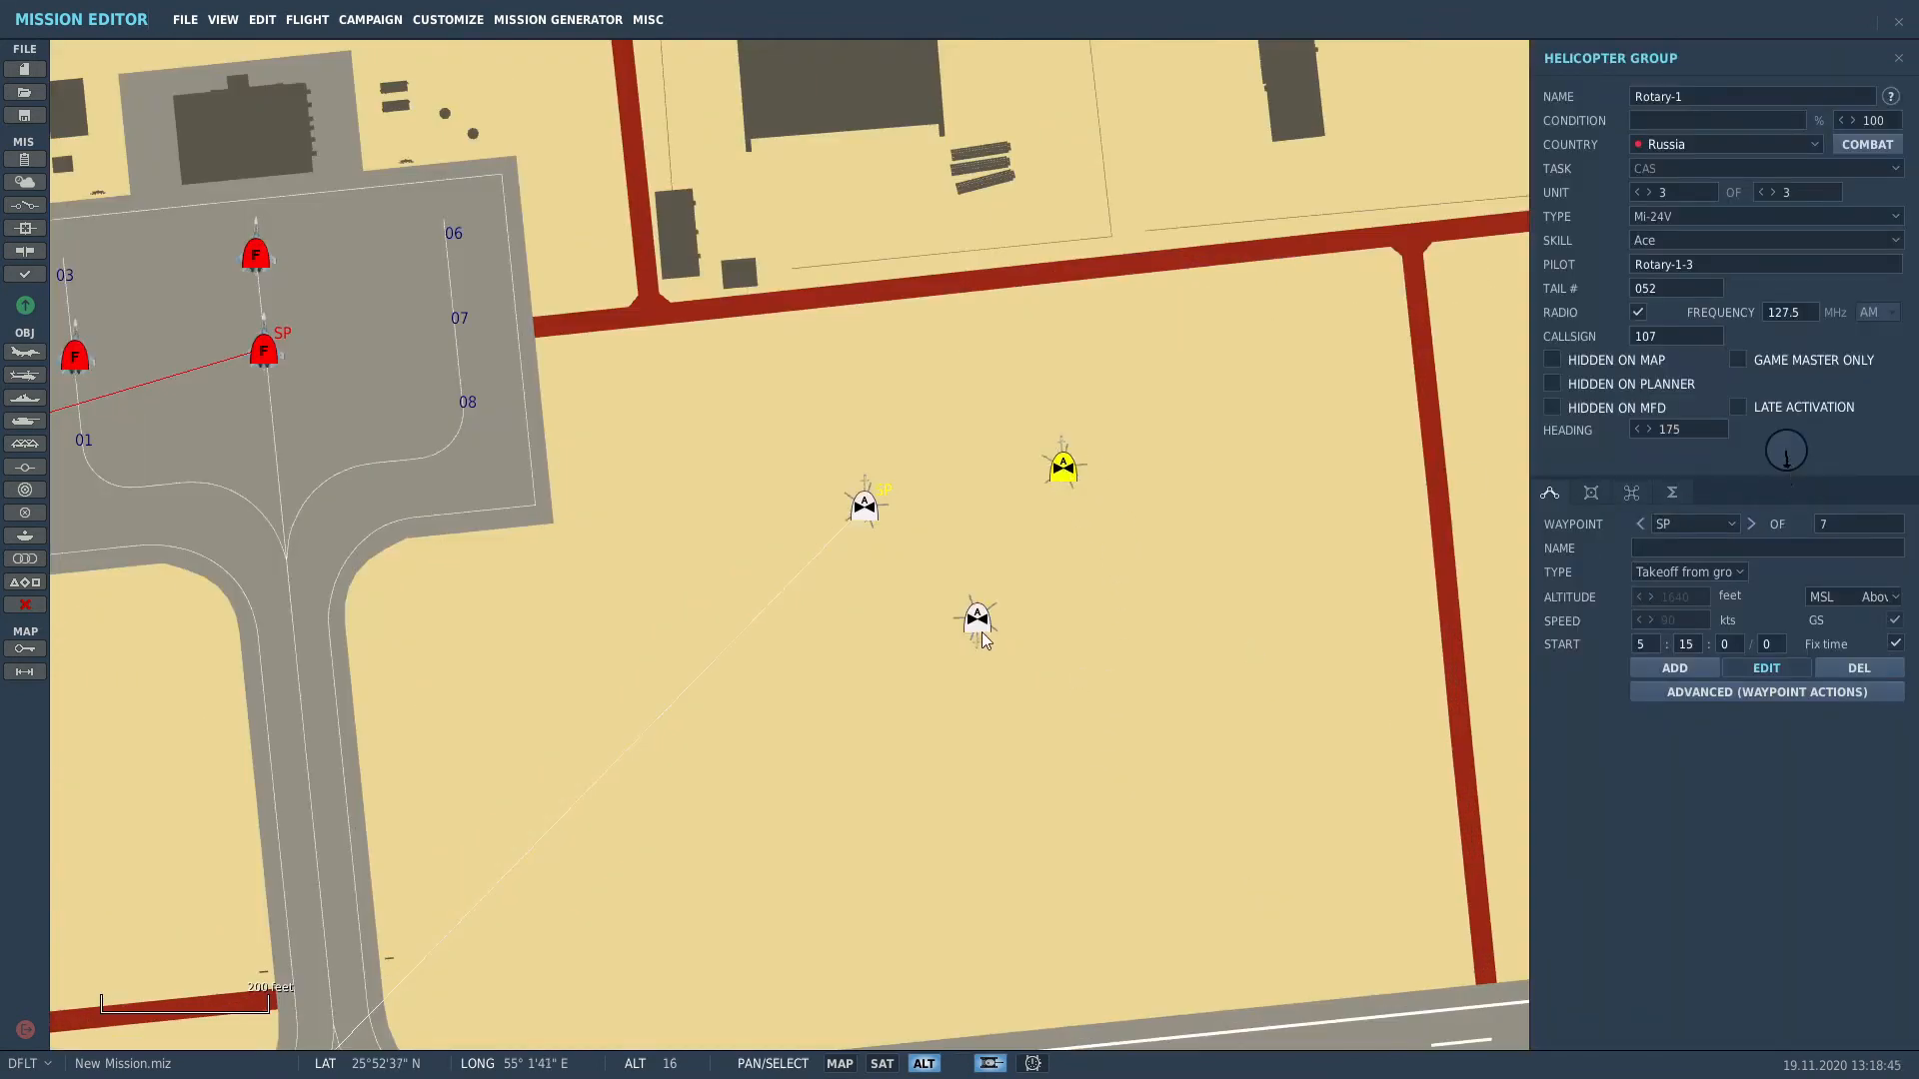
{"action": "left_click_drag", "start_coordinate": [981, 632], "coordinate": [660, 539]}
{"action": "left_click_drag", "start_coordinate": [1789, 478], "coordinate": [1782, 484]}
{"action": "left_click", "coordinate": [979, 801]}
Step: Pan and zoom the map to bring the Abu Musa apron and runway into view
{"action": "scroll", "coordinate": [980, 819], "scroll_direction": "down", "scroll_amount": 3}
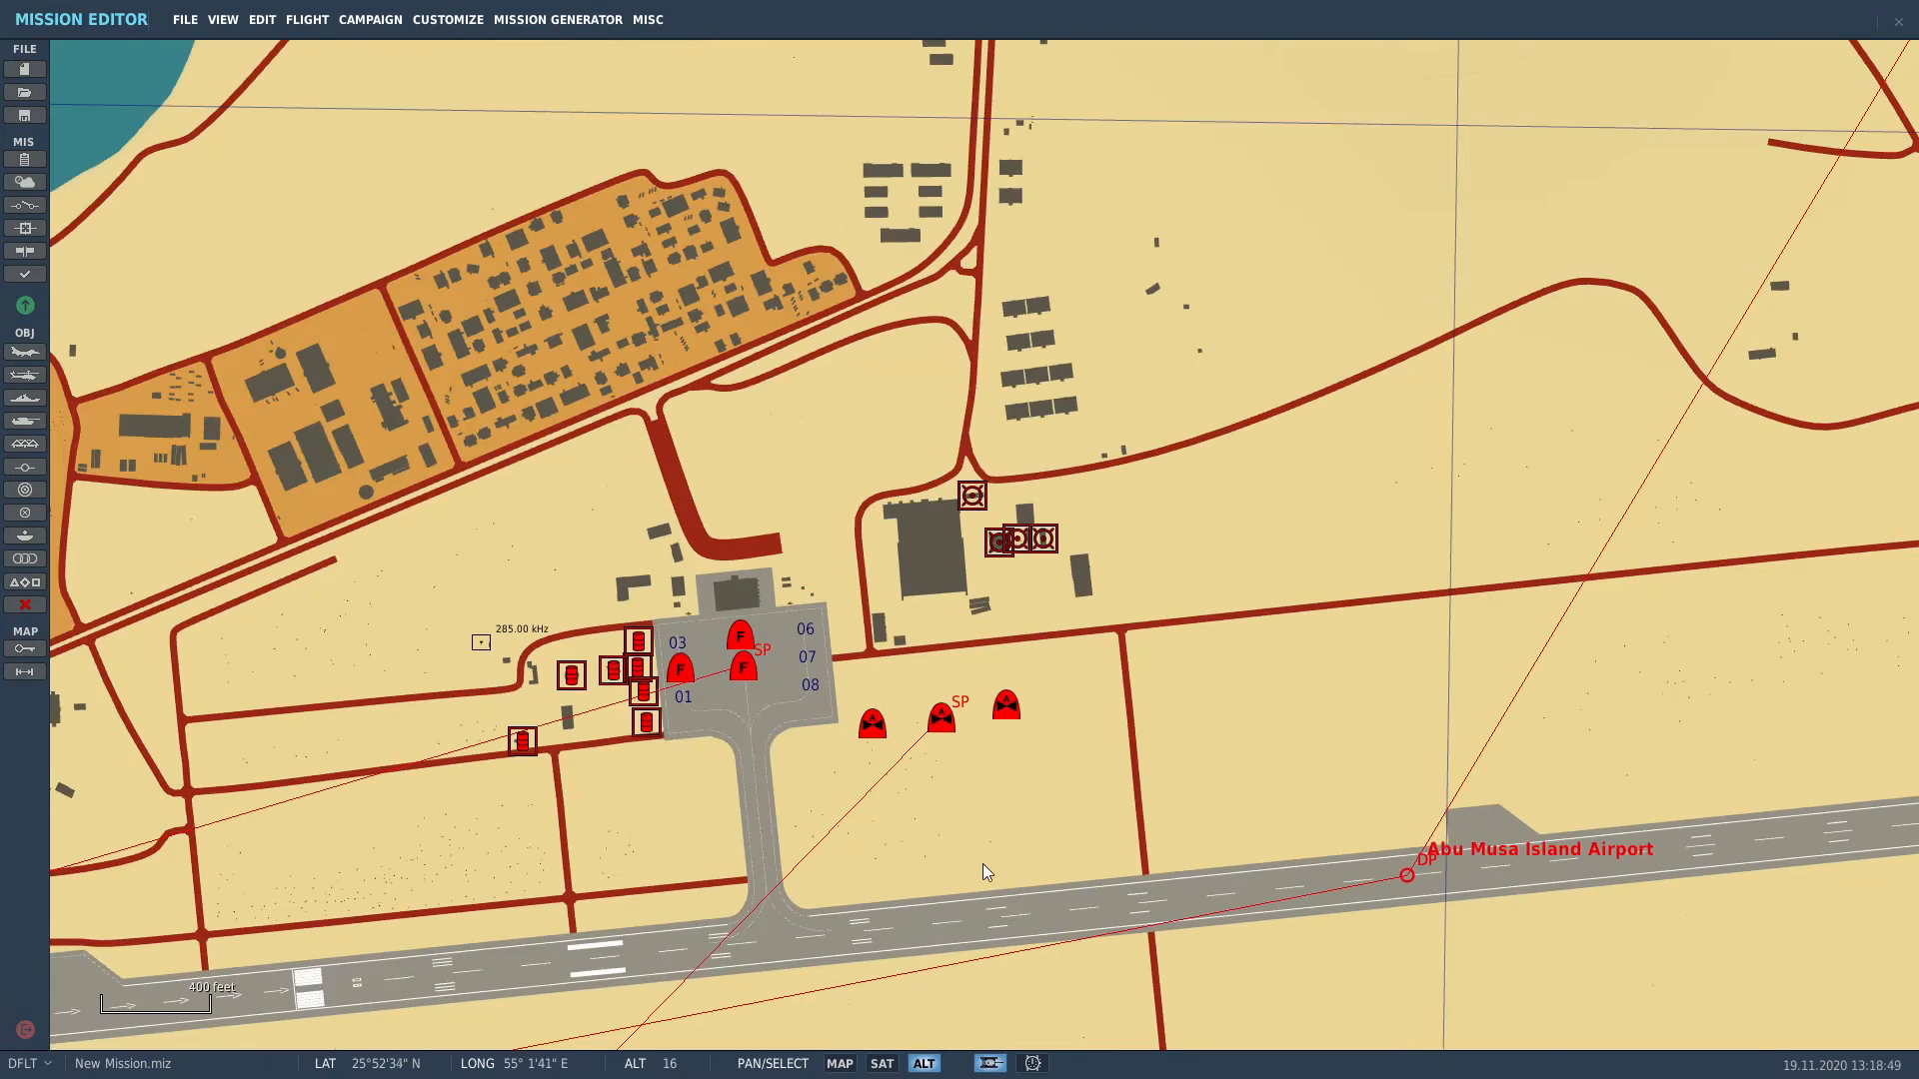
{"action": "scroll", "coordinate": [970, 849], "scroll_direction": "down", "scroll_amount": 3}
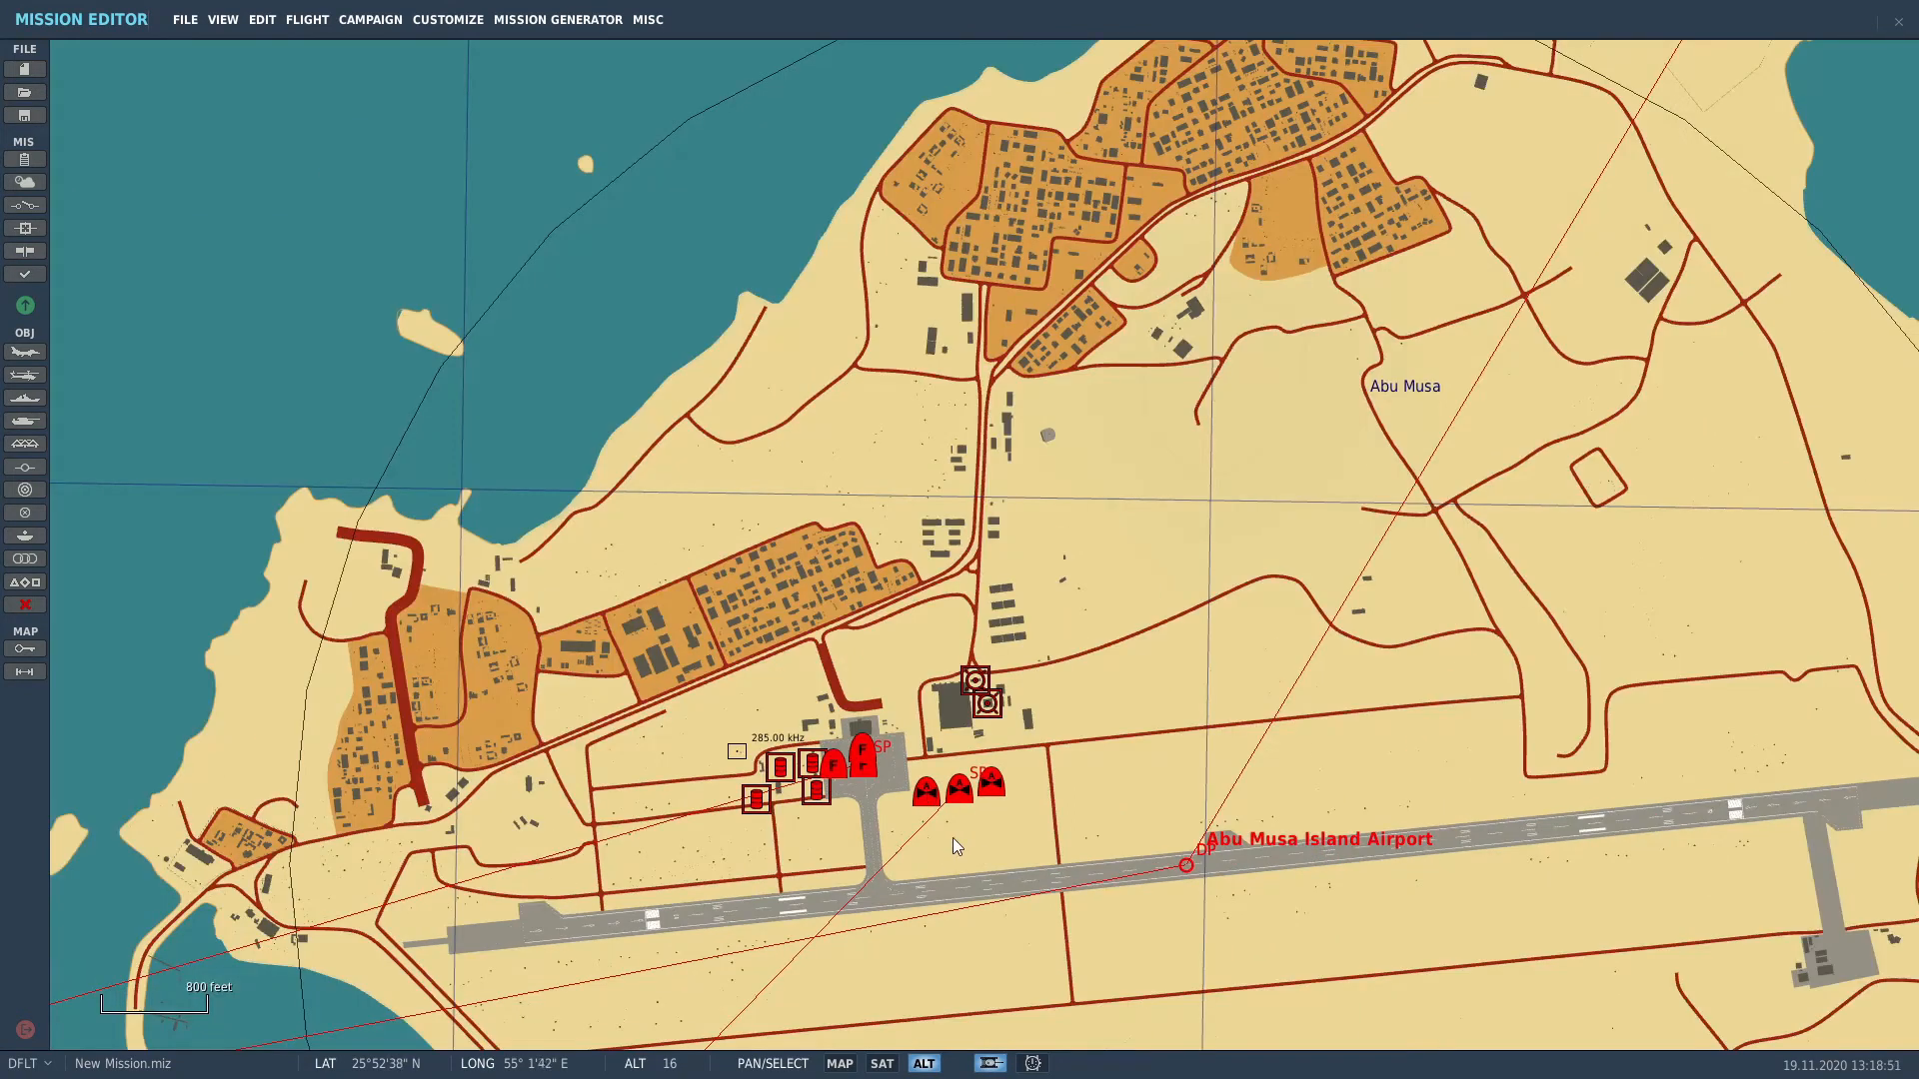
{"action": "scroll", "coordinate": [956, 848], "scroll_direction": "up", "scroll_amount": 4}
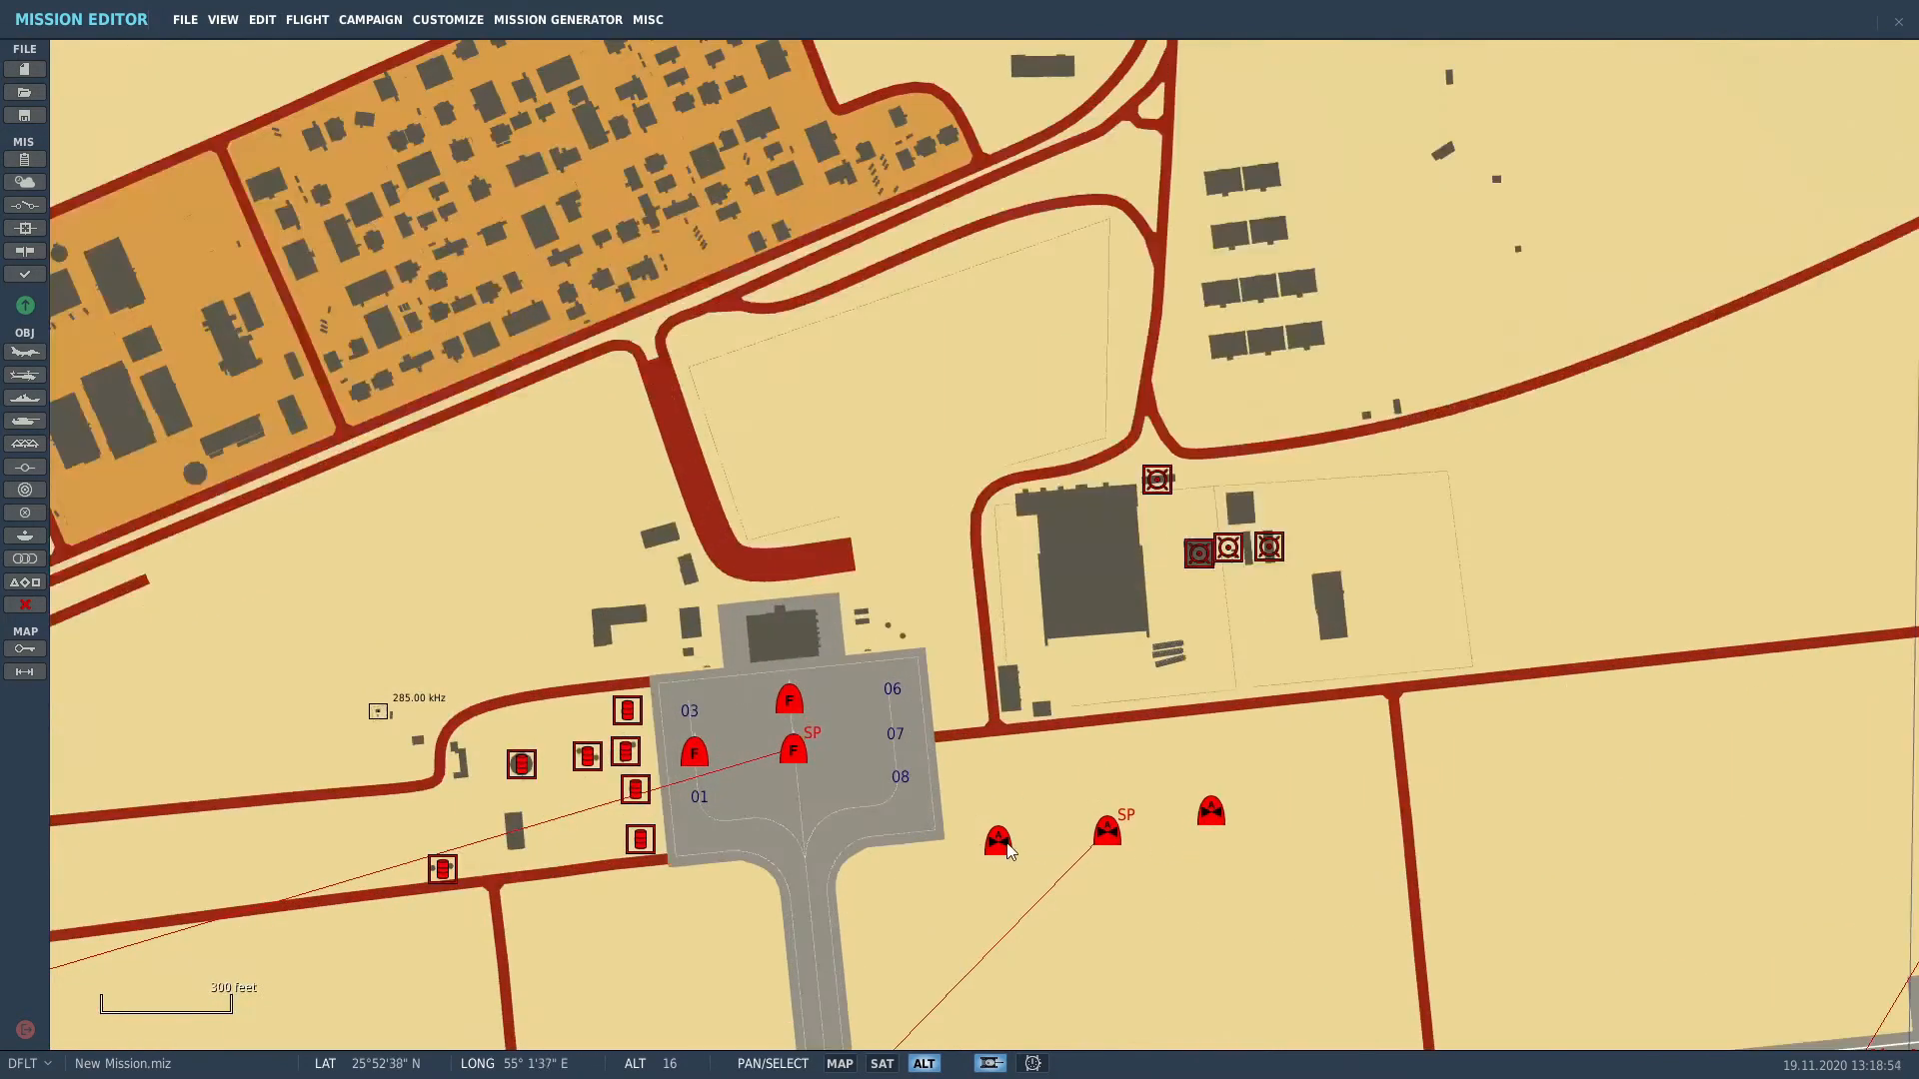
{"action": "scroll", "coordinate": [1008, 851], "scroll_direction": "up", "scroll_amount": 2}
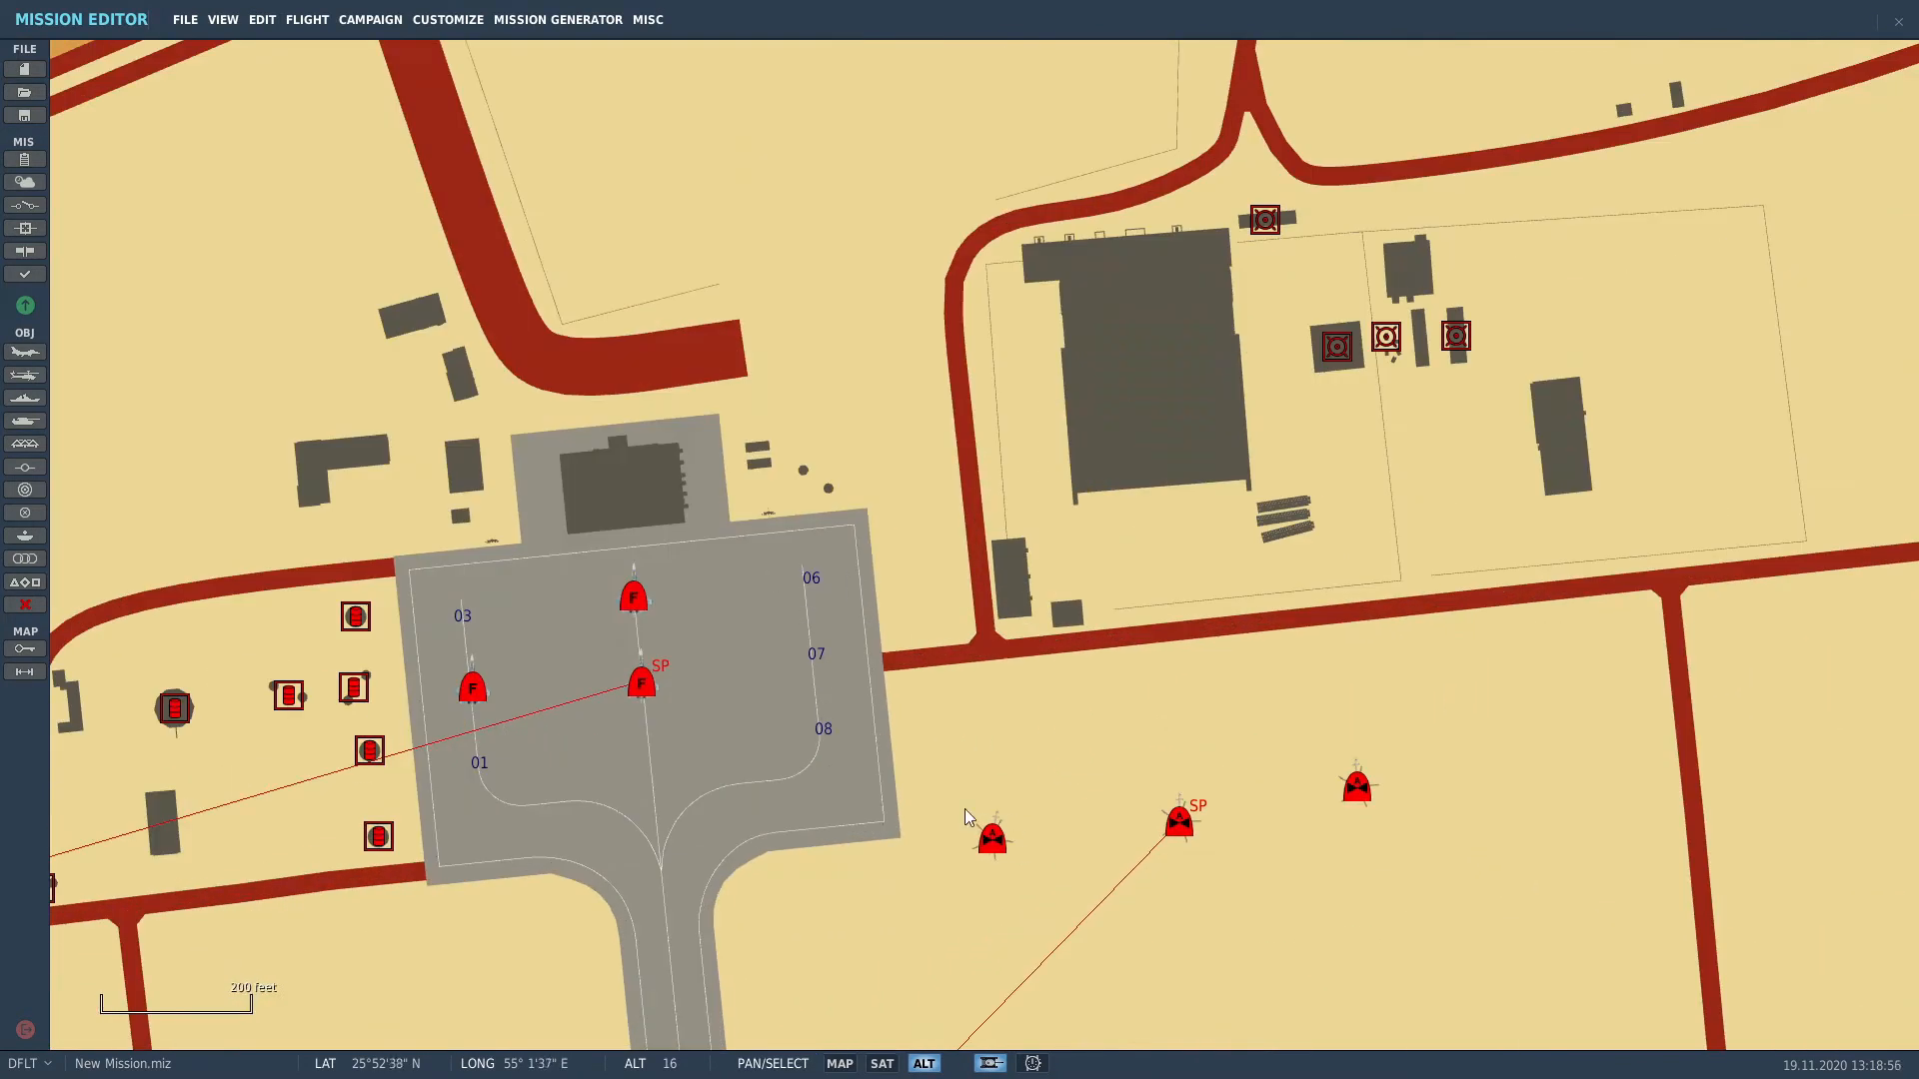
{"action": "scroll", "coordinate": [814, 703], "scroll_direction": "down", "scroll_amount": 4}
{"action": "left_click_drag", "start_coordinate": [813, 704], "coordinate": [844, 210]}
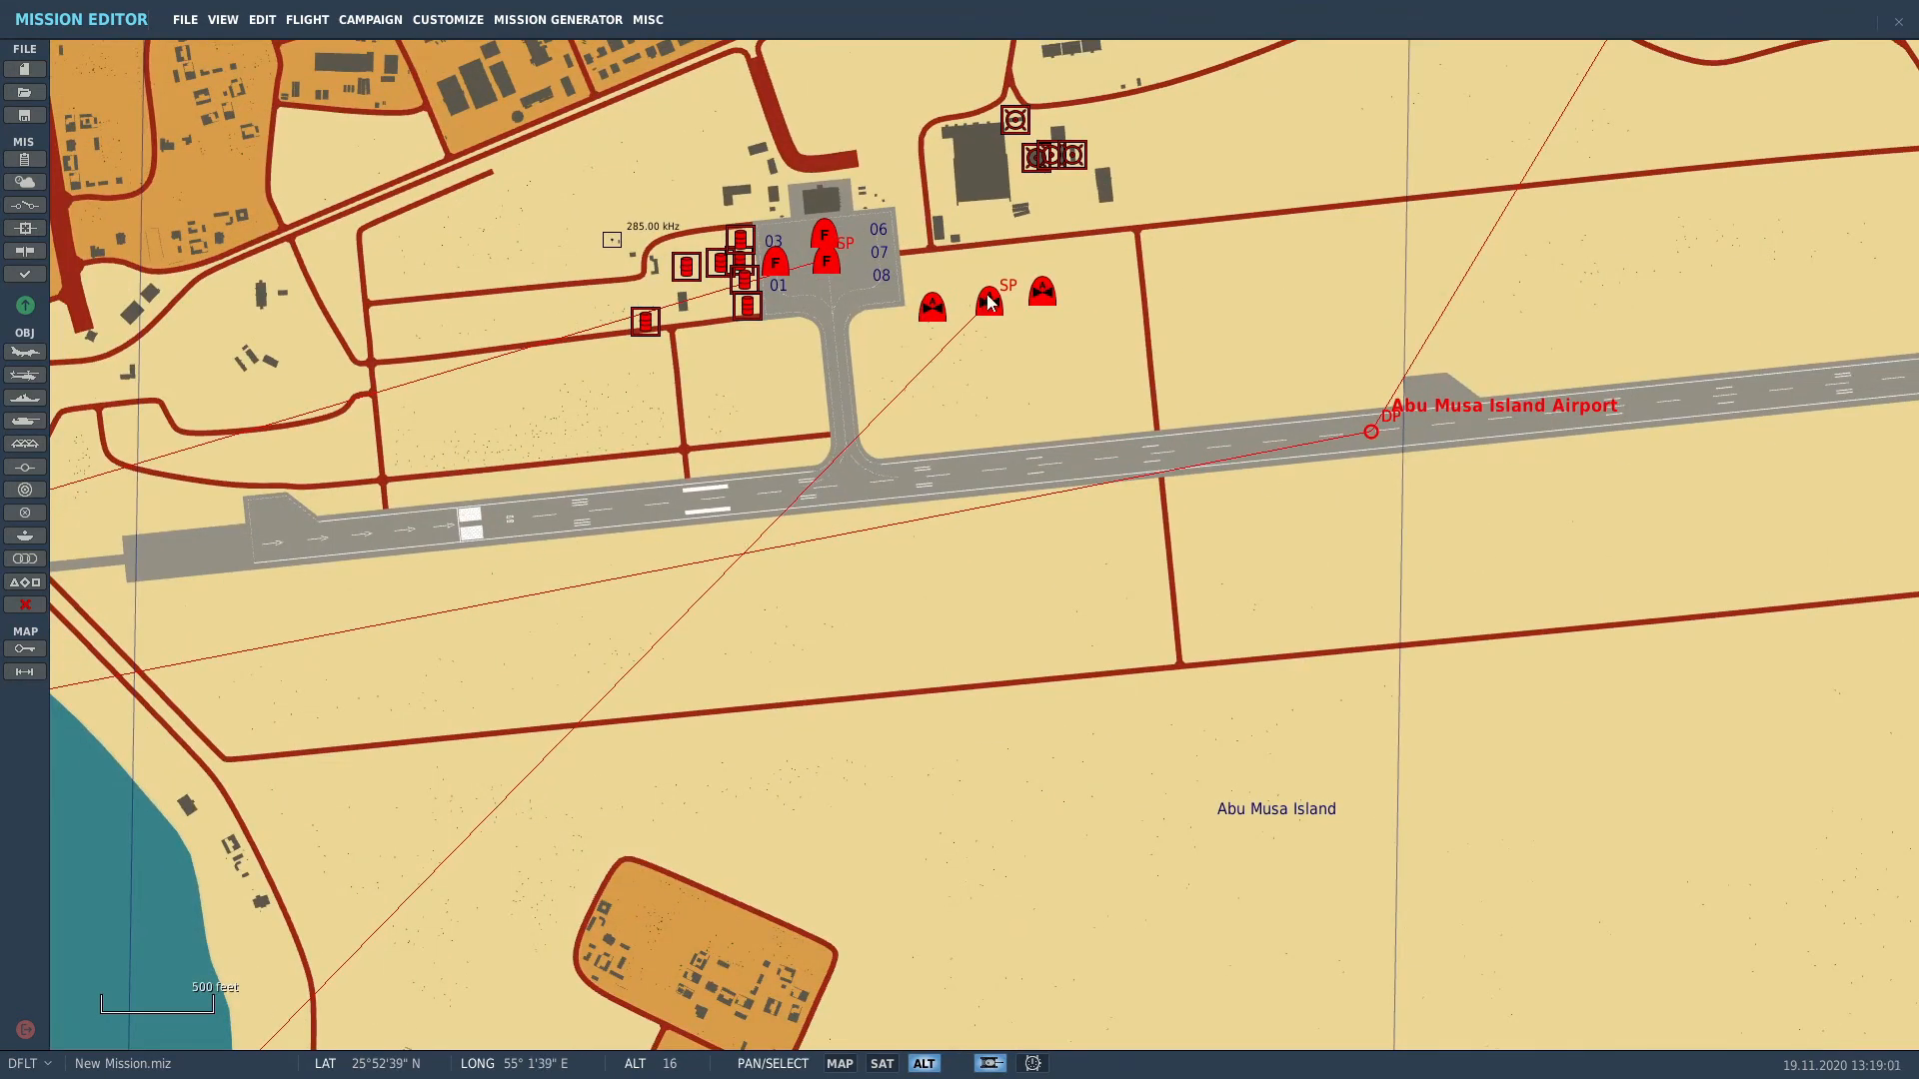
{"action": "scroll", "coordinate": [1014, 285], "scroll_direction": "up", "scroll_amount": 7}
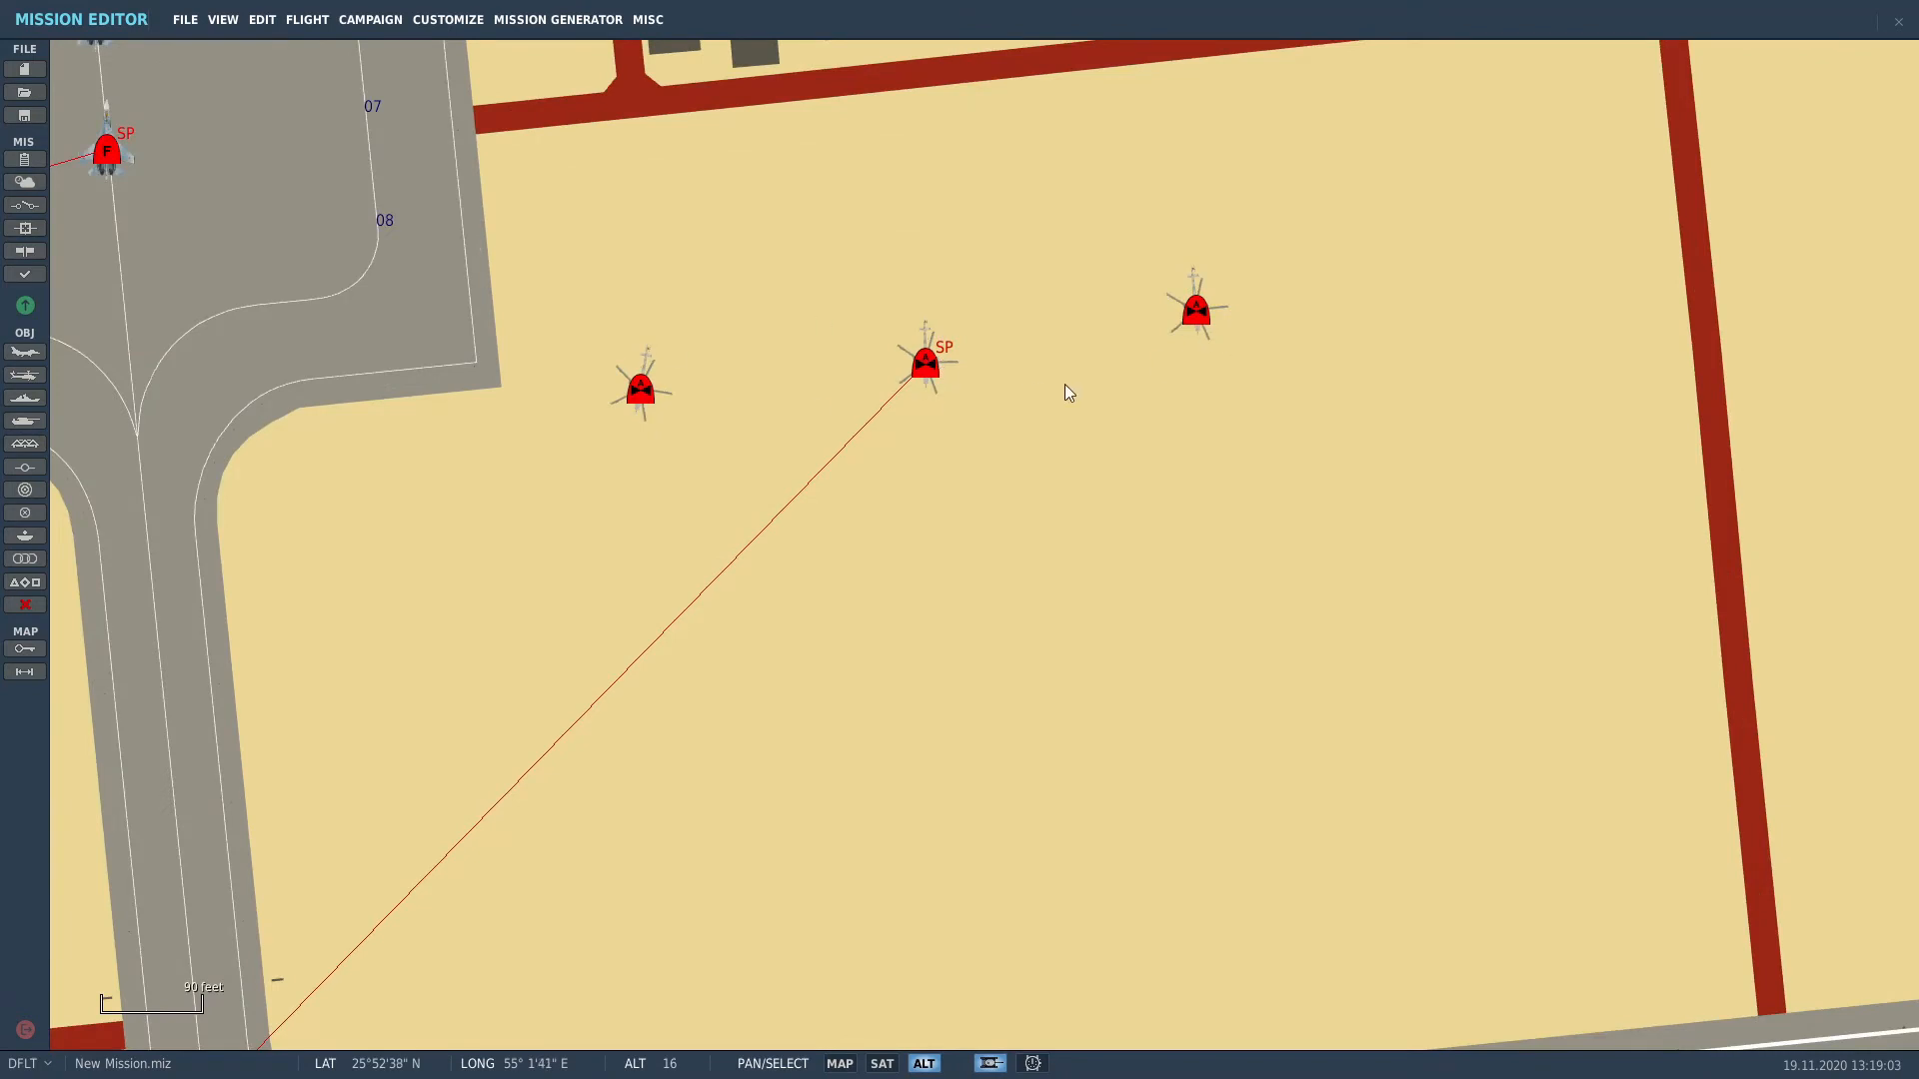
{"action": "scroll", "coordinate": [1064, 392], "scroll_direction": "down", "scroll_amount": 12}
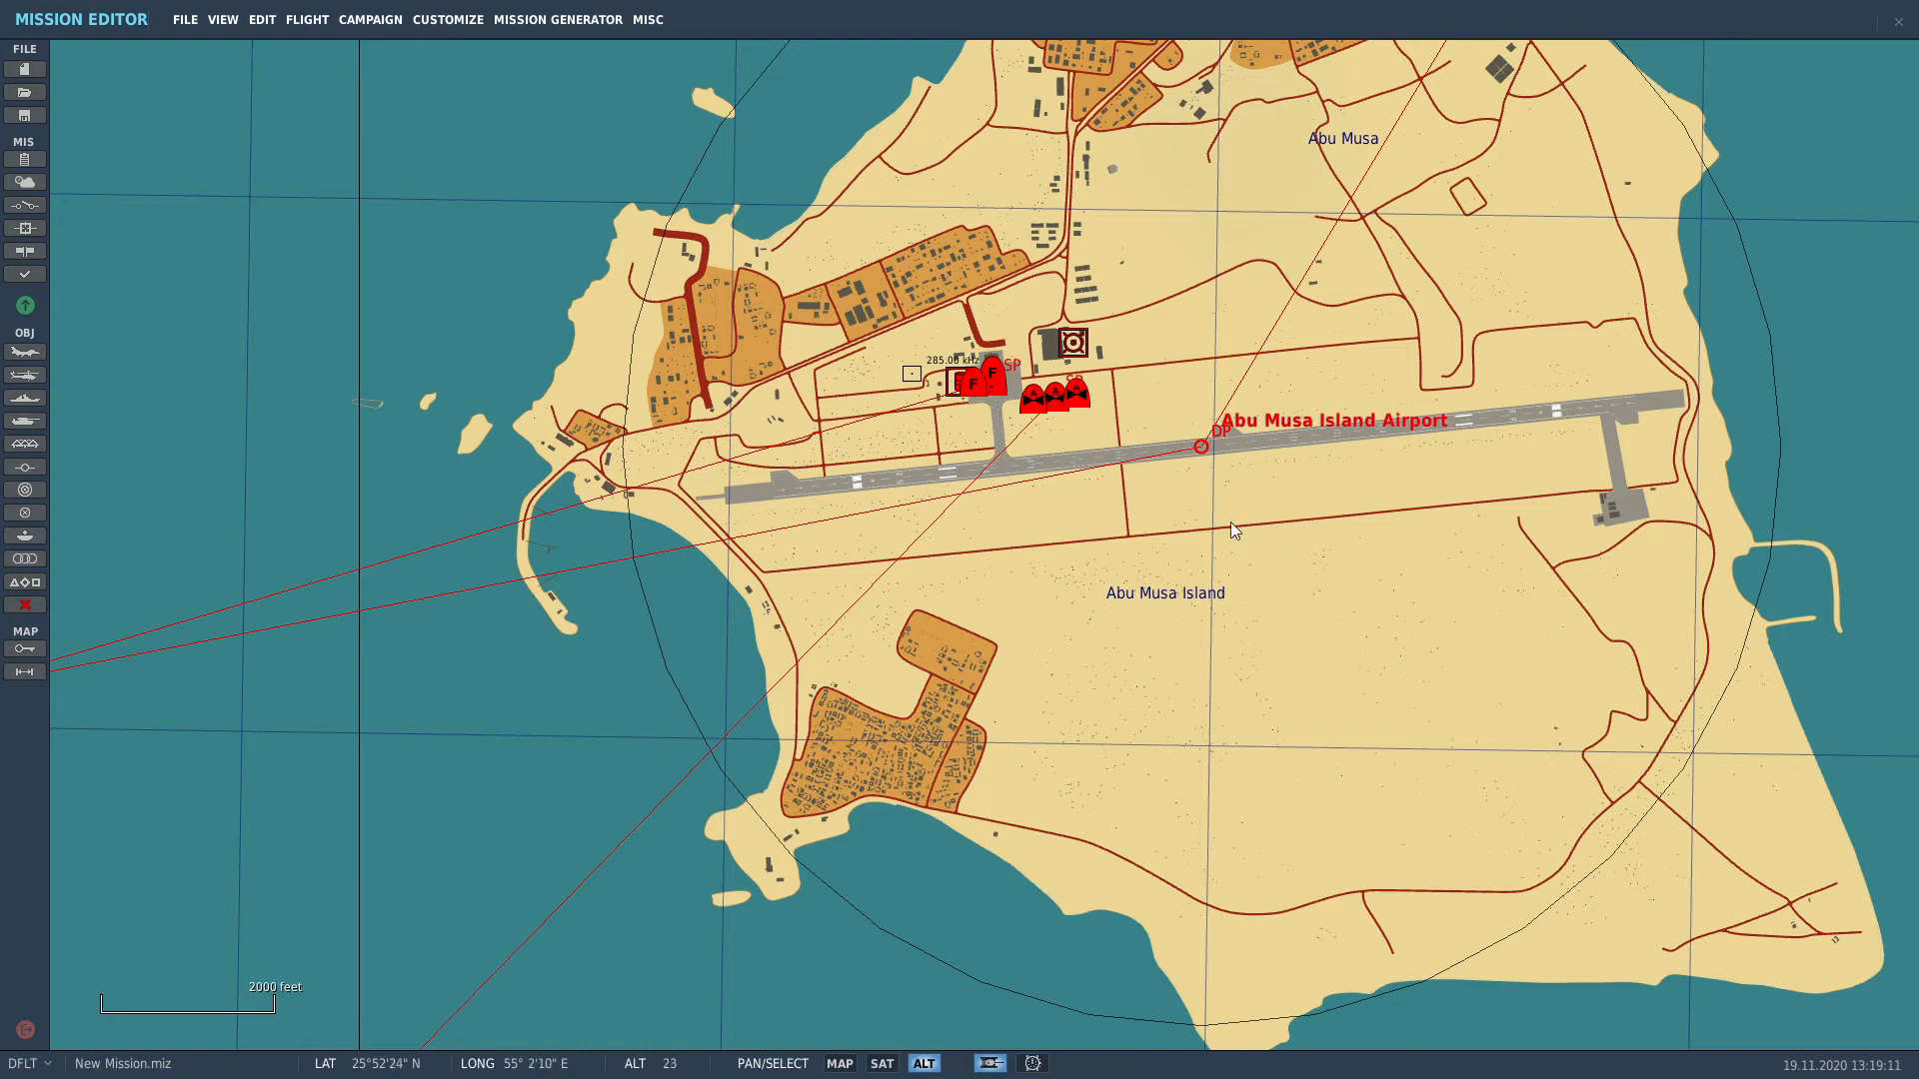
Step: Place a new naval group on the water southwest of the island and assign it to Iran
{"action": "left_click", "coordinate": [25, 397]}
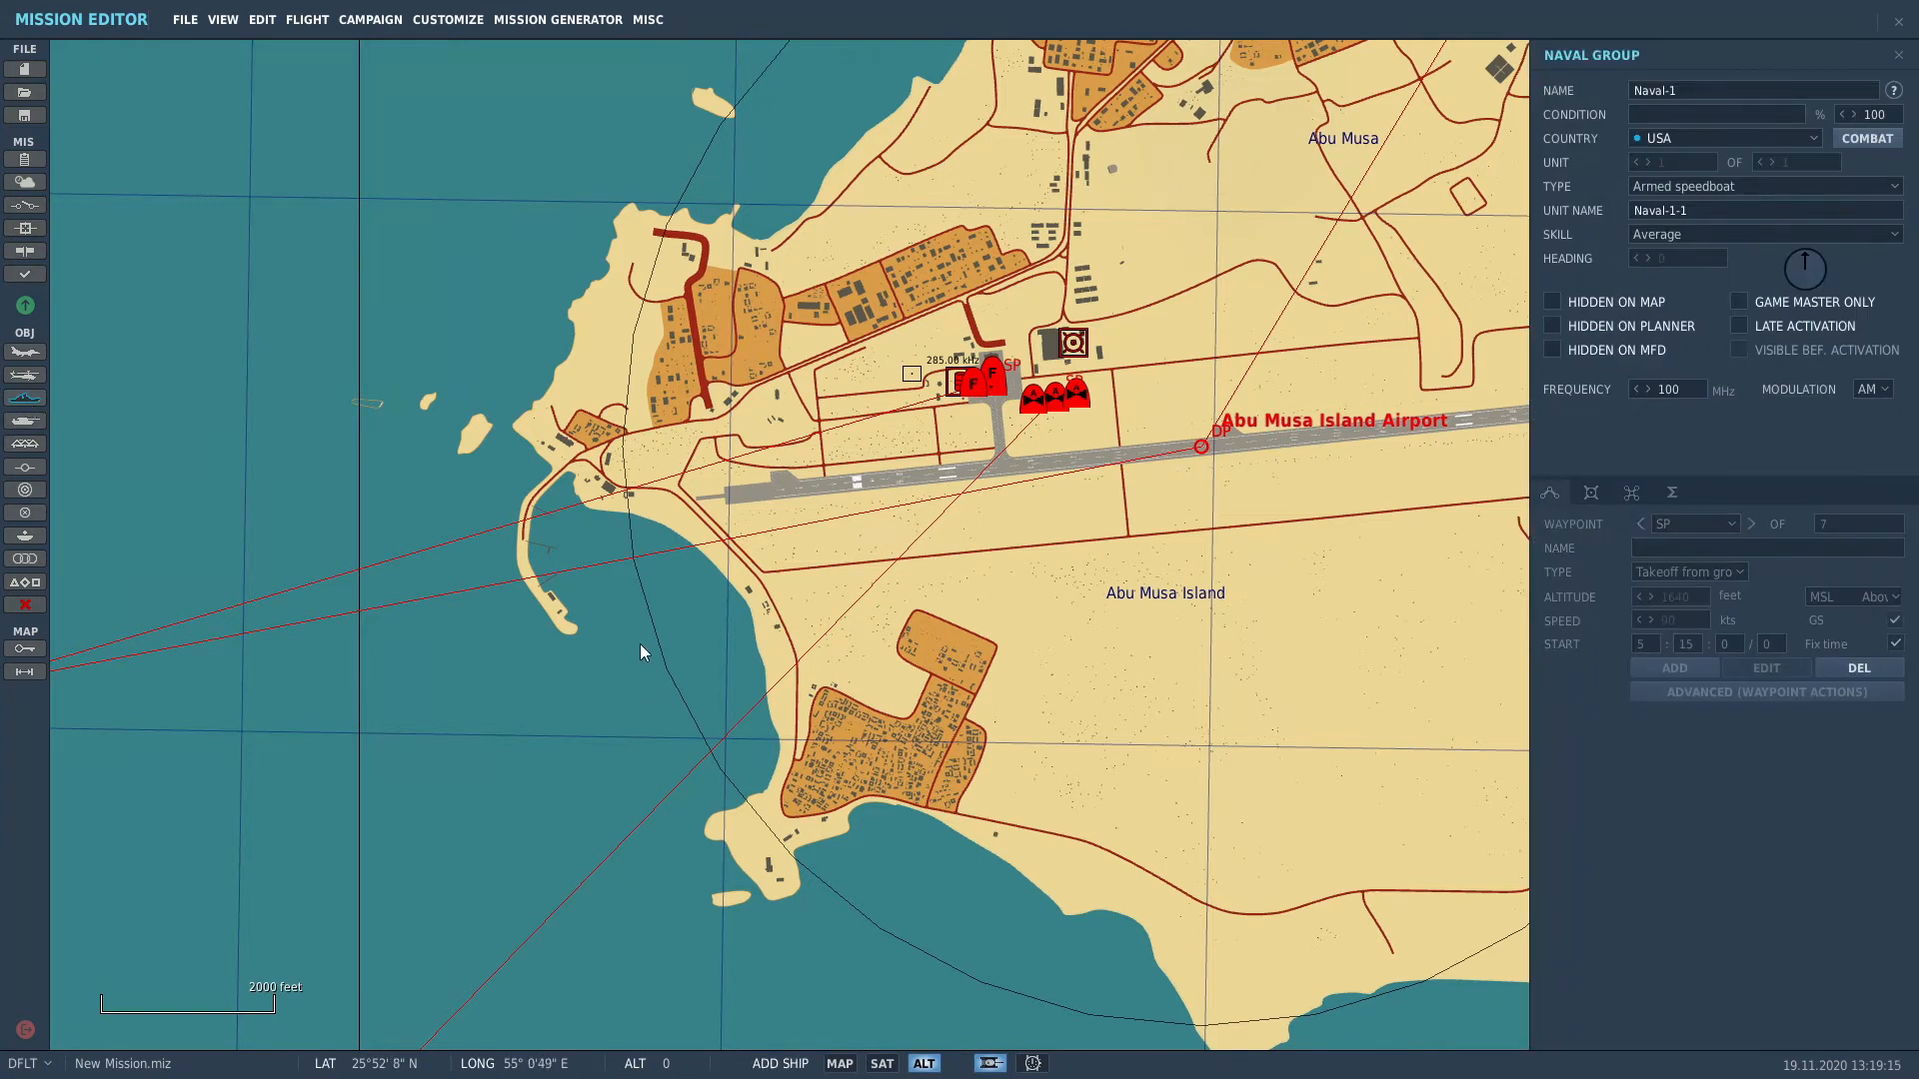
{"action": "left_click", "coordinate": [641, 646]}
{"action": "left_click", "coordinate": [1686, 140]}
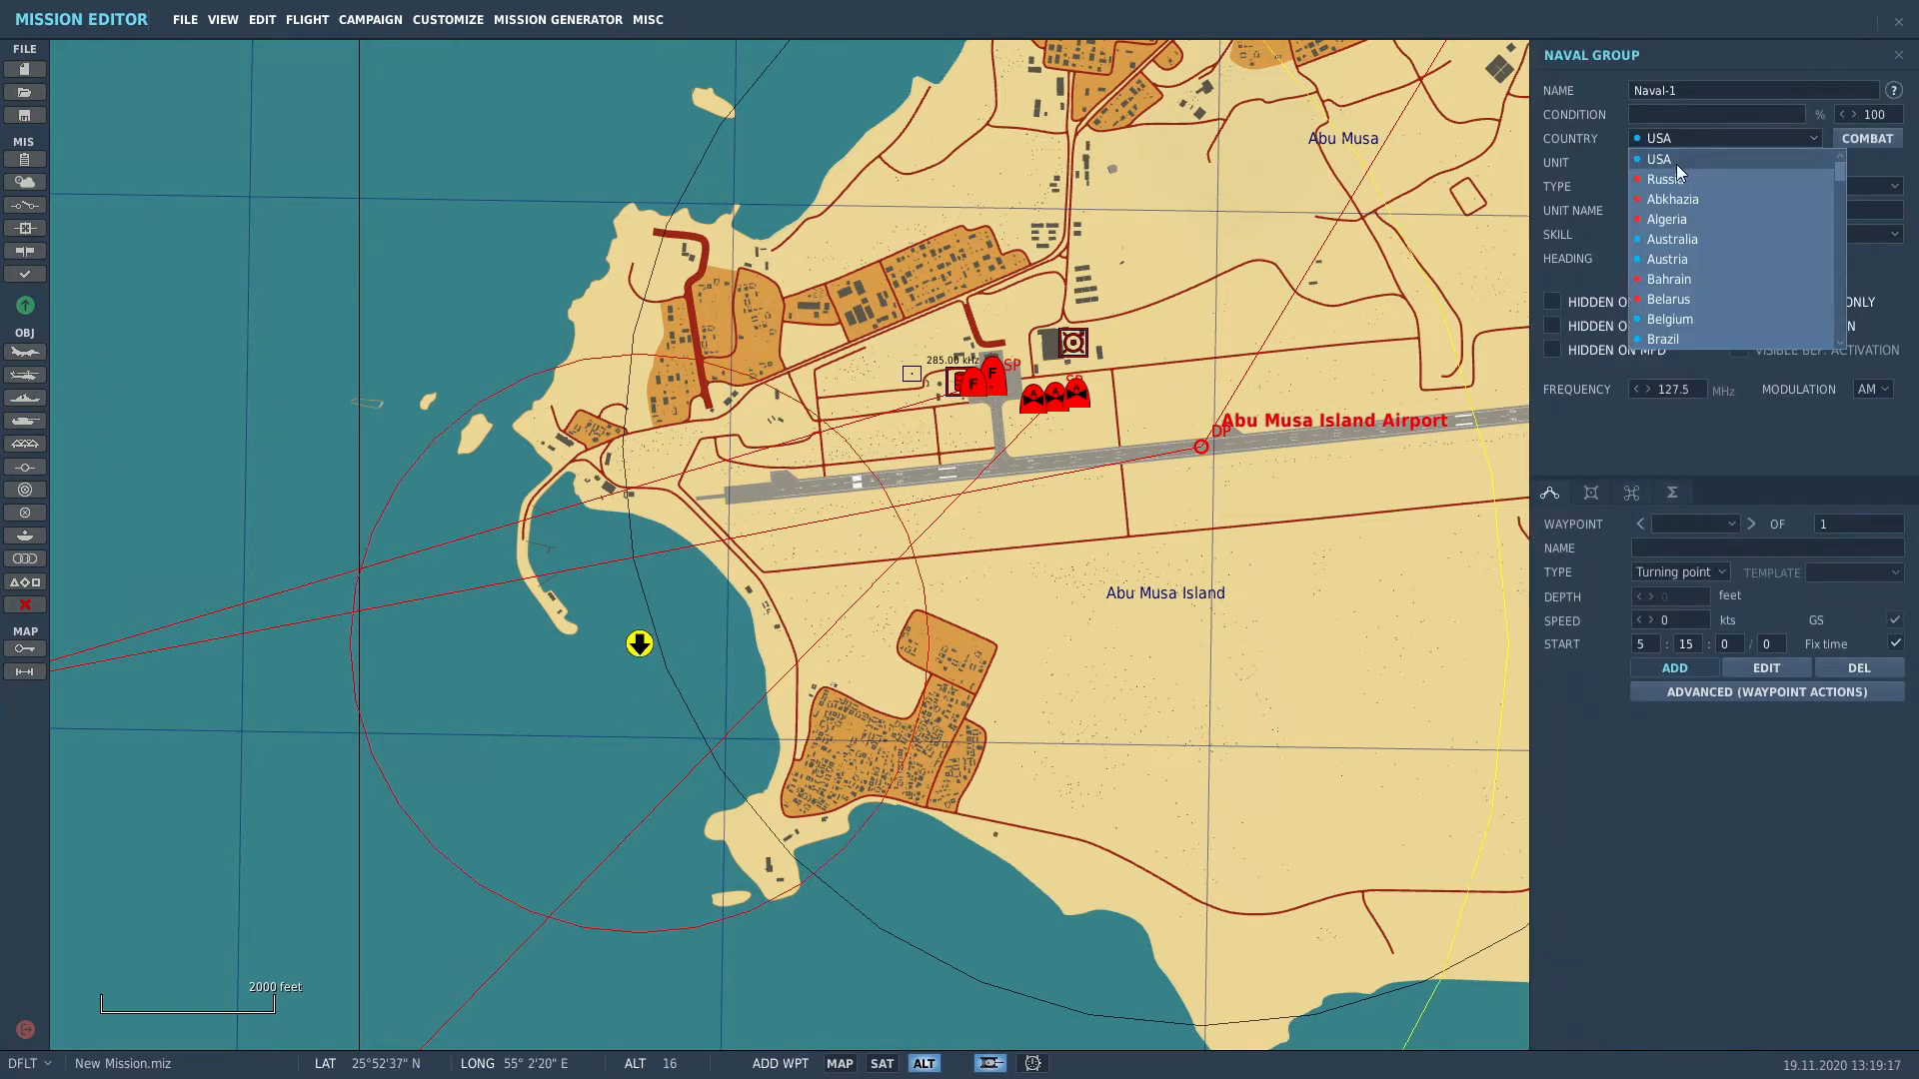
{"action": "left_click_drag", "start_coordinate": [1843, 178], "coordinate": [1851, 234]}
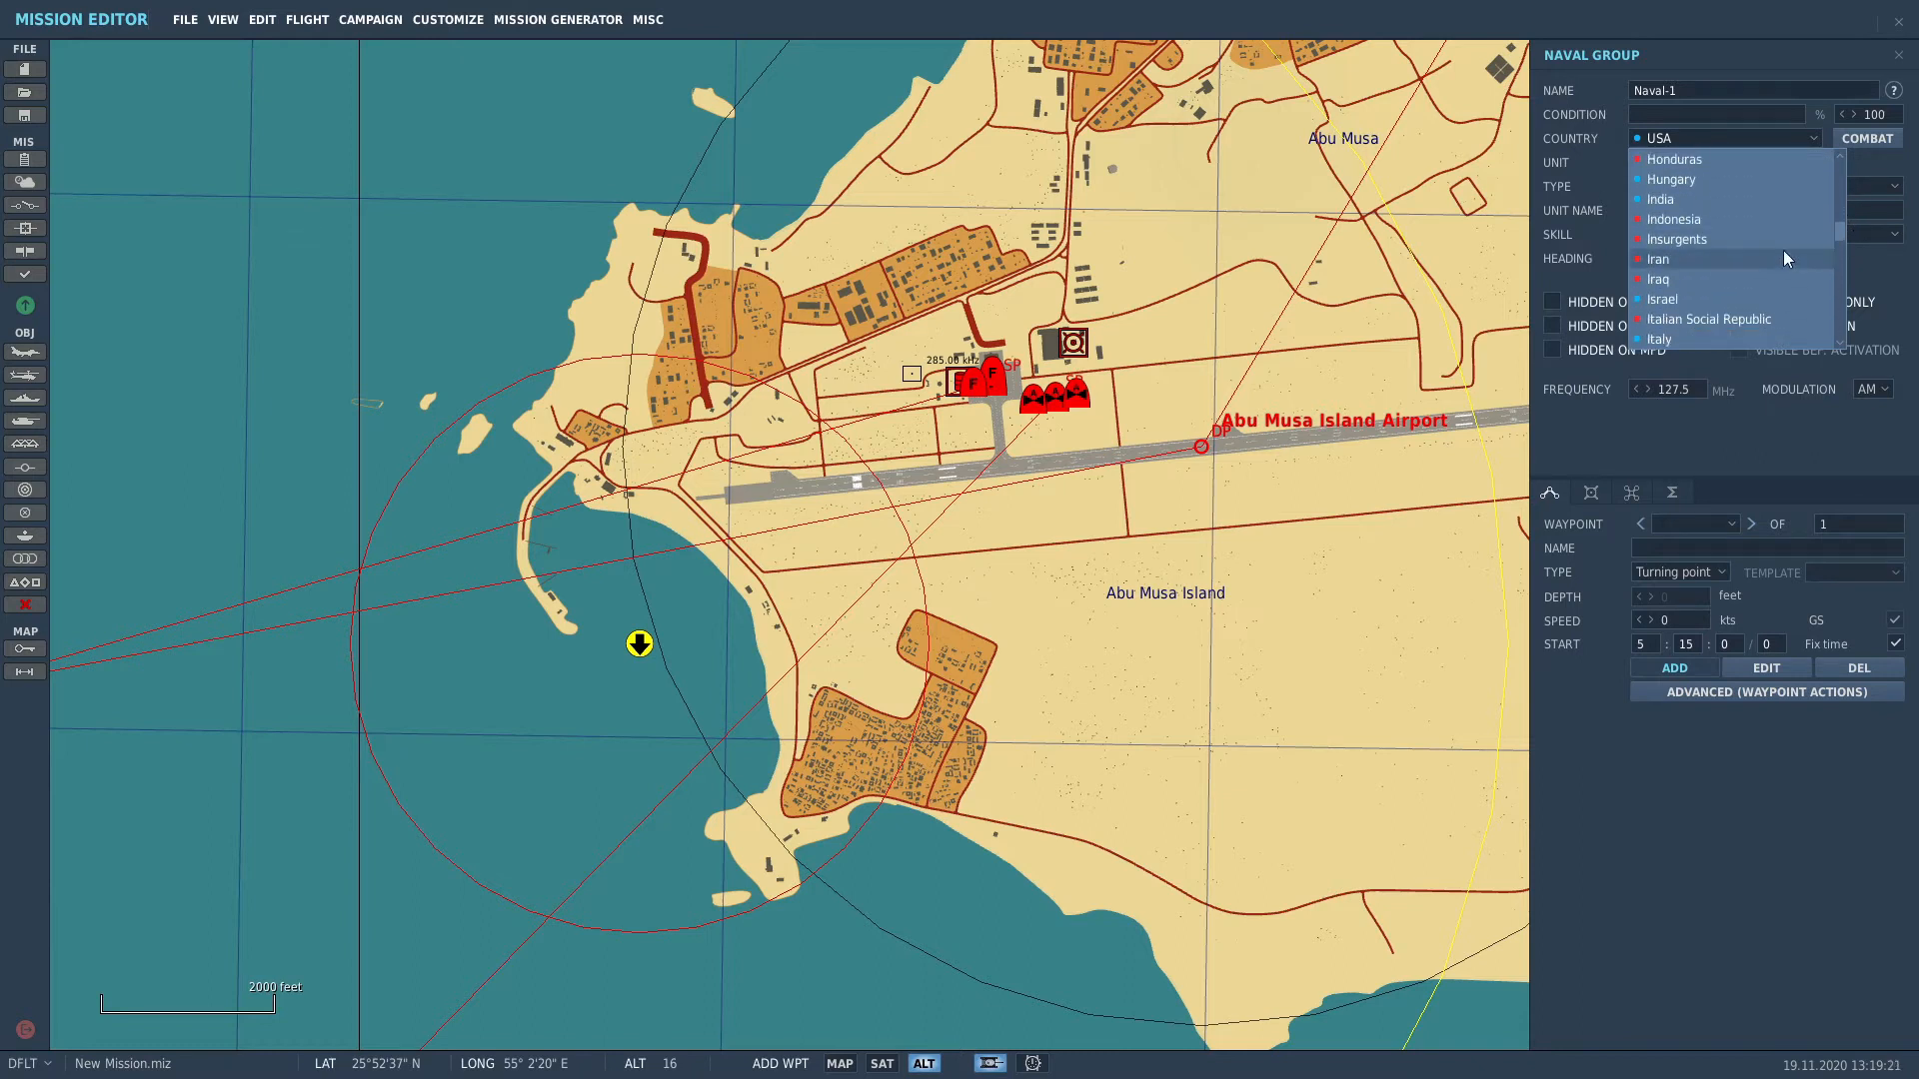
{"action": "left_click", "coordinate": [1755, 262]}
Step: Make the ship an Armed vessel 2 guns facing heading 225
{"action": "left_click", "coordinate": [1735, 194]}
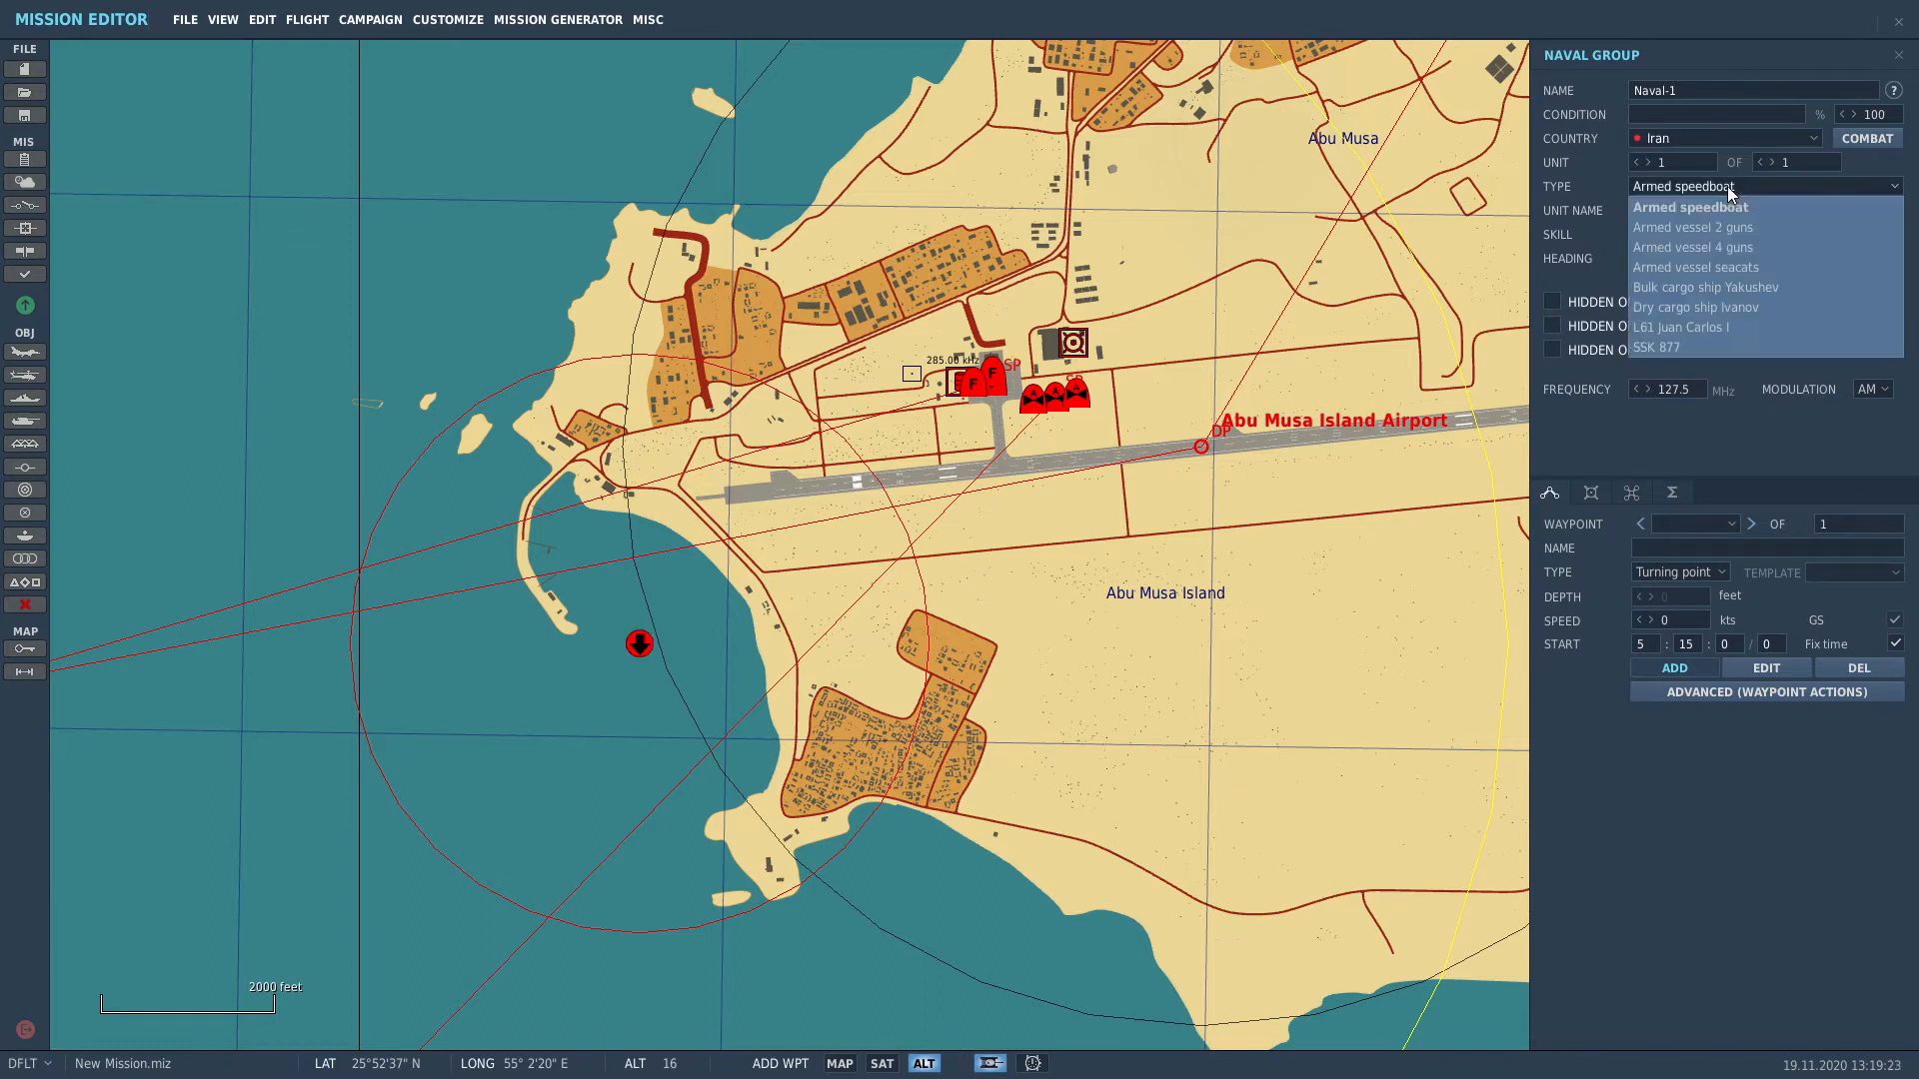
{"action": "left_click", "coordinate": [1739, 230]}
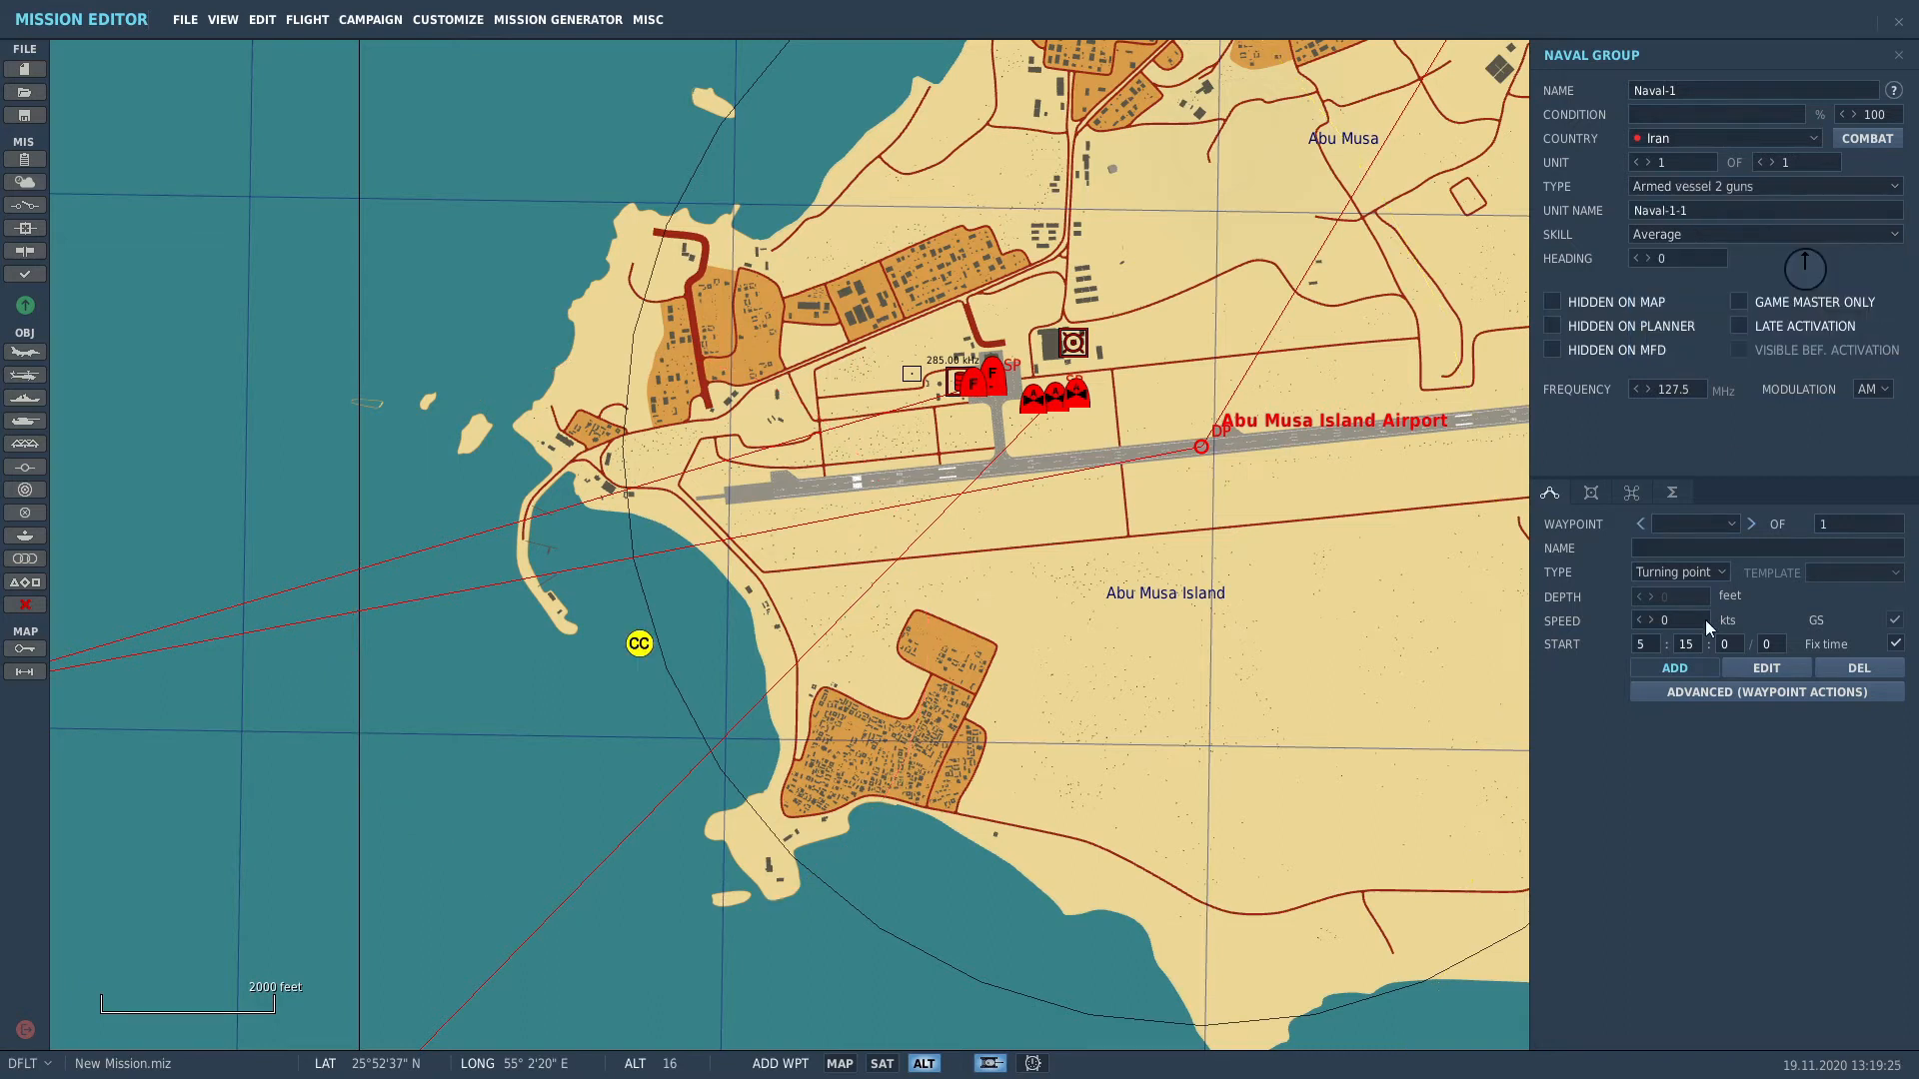
{"action": "left_click", "coordinate": [1790, 280]}
{"action": "scroll", "coordinate": [560, 740], "scroll_direction": "up", "scroll_amount": 3}
{"action": "scroll", "coordinate": [556, 736], "scroll_direction": "down", "scroll_amount": 2}
{"action": "scroll", "coordinate": [613, 651], "scroll_direction": "down", "scroll_amount": 1}
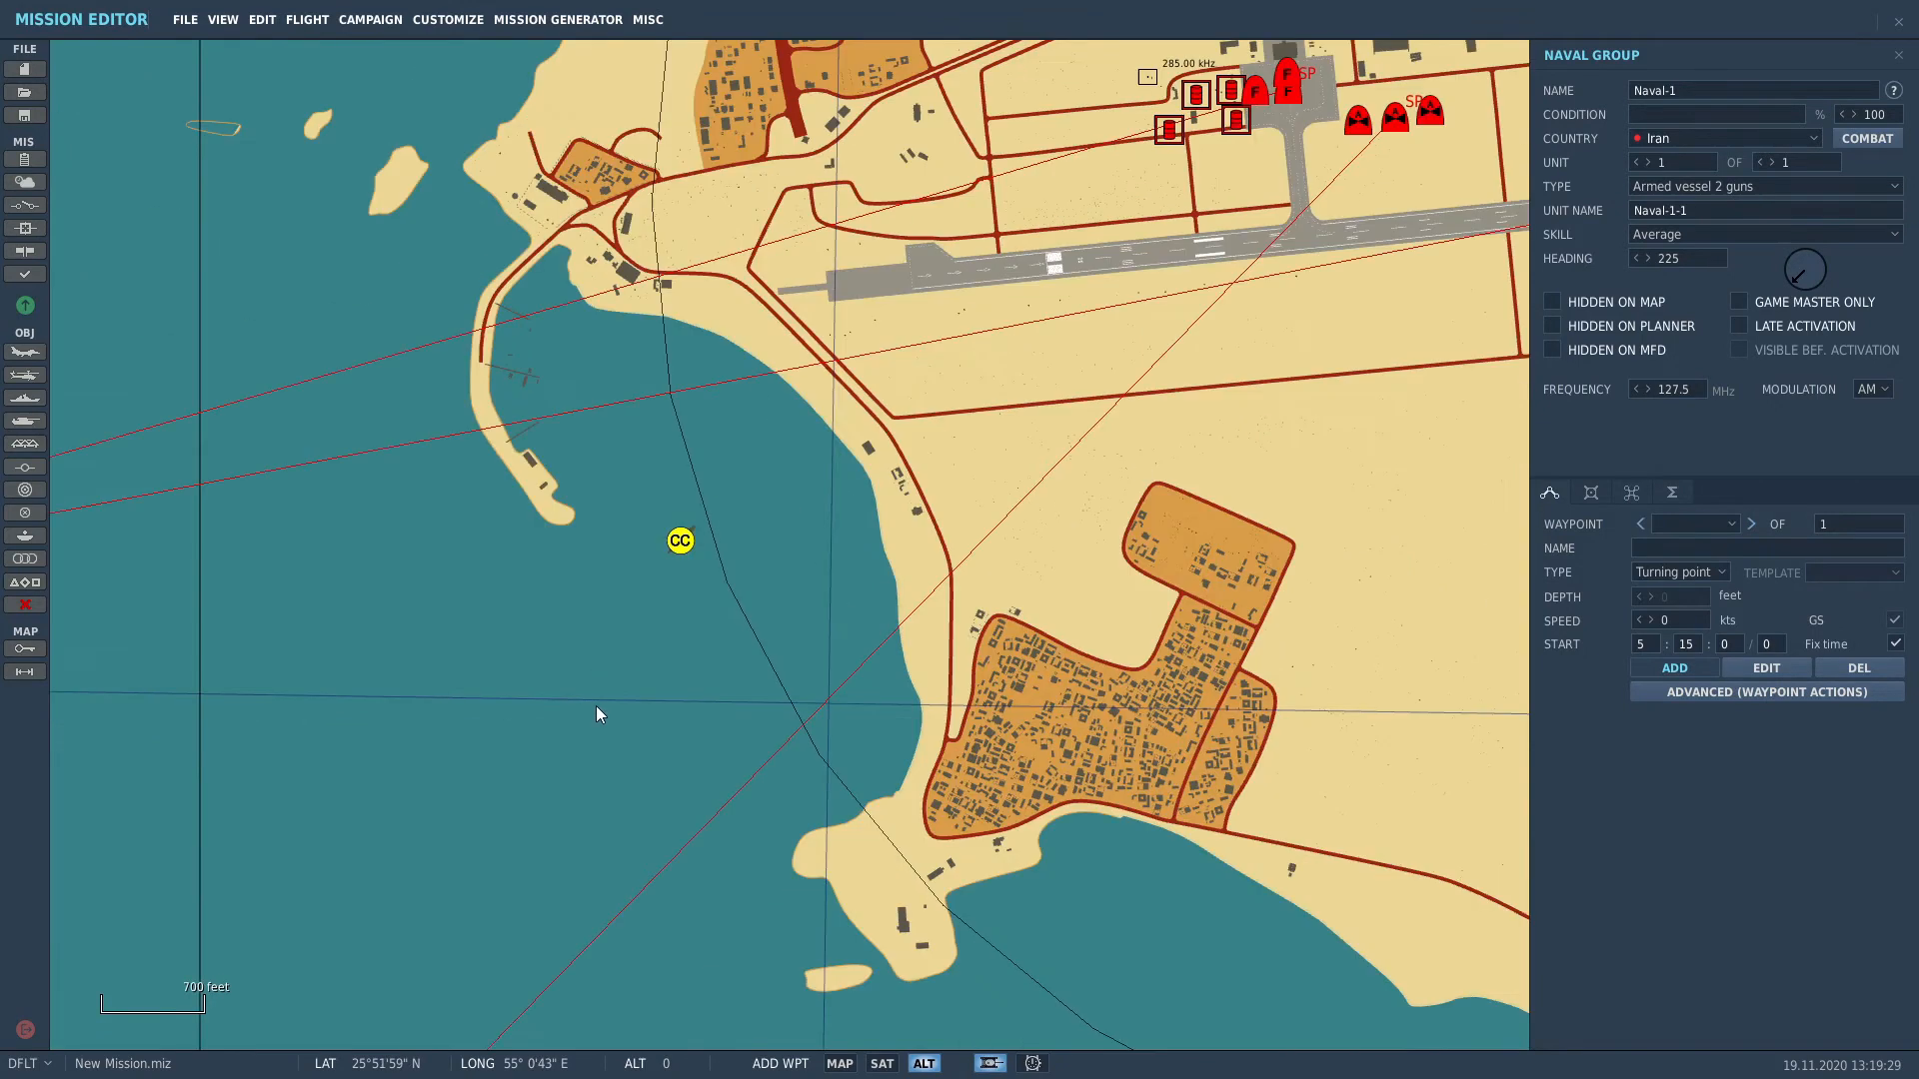
{"action": "right_click_drag", "start_coordinate": [557, 737], "coordinate": [980, 469]}
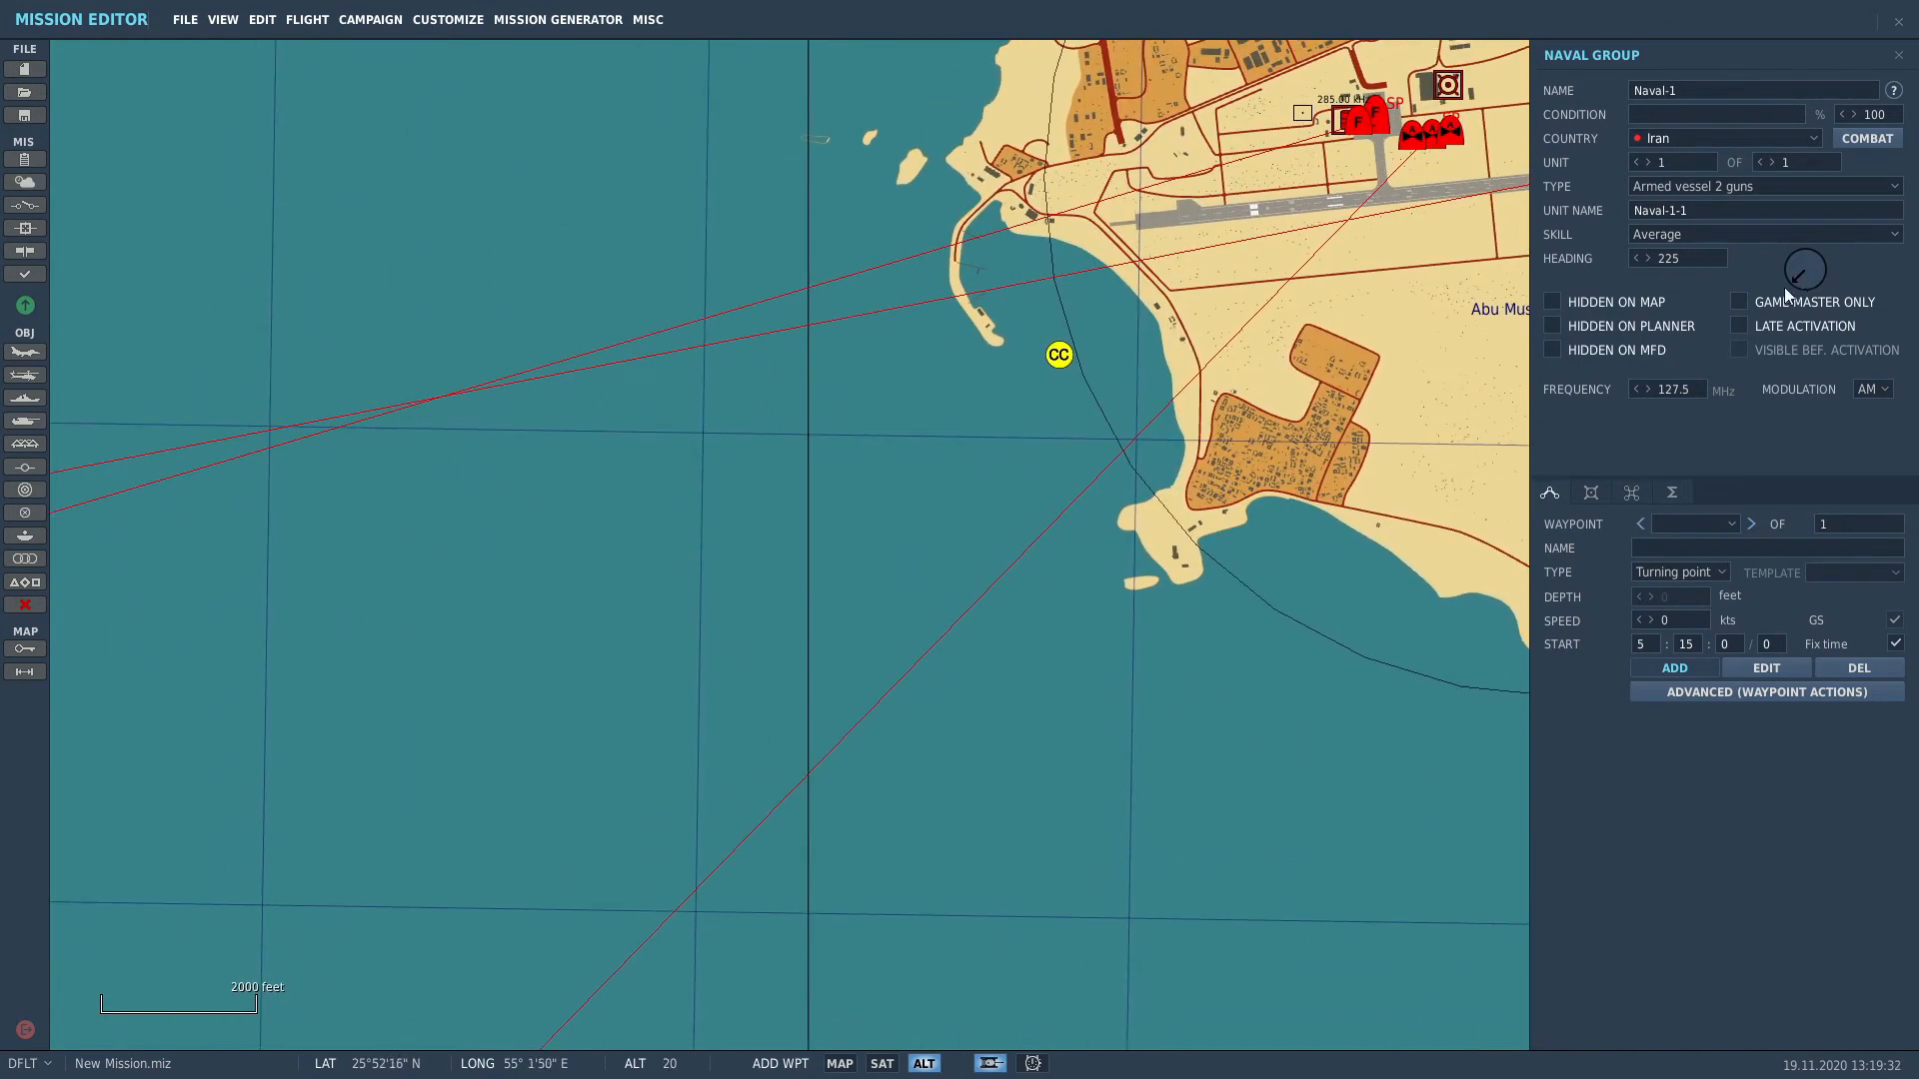
{"action": "scroll", "coordinate": [1299, 629], "scroll_direction": "down", "scroll_amount": 1}
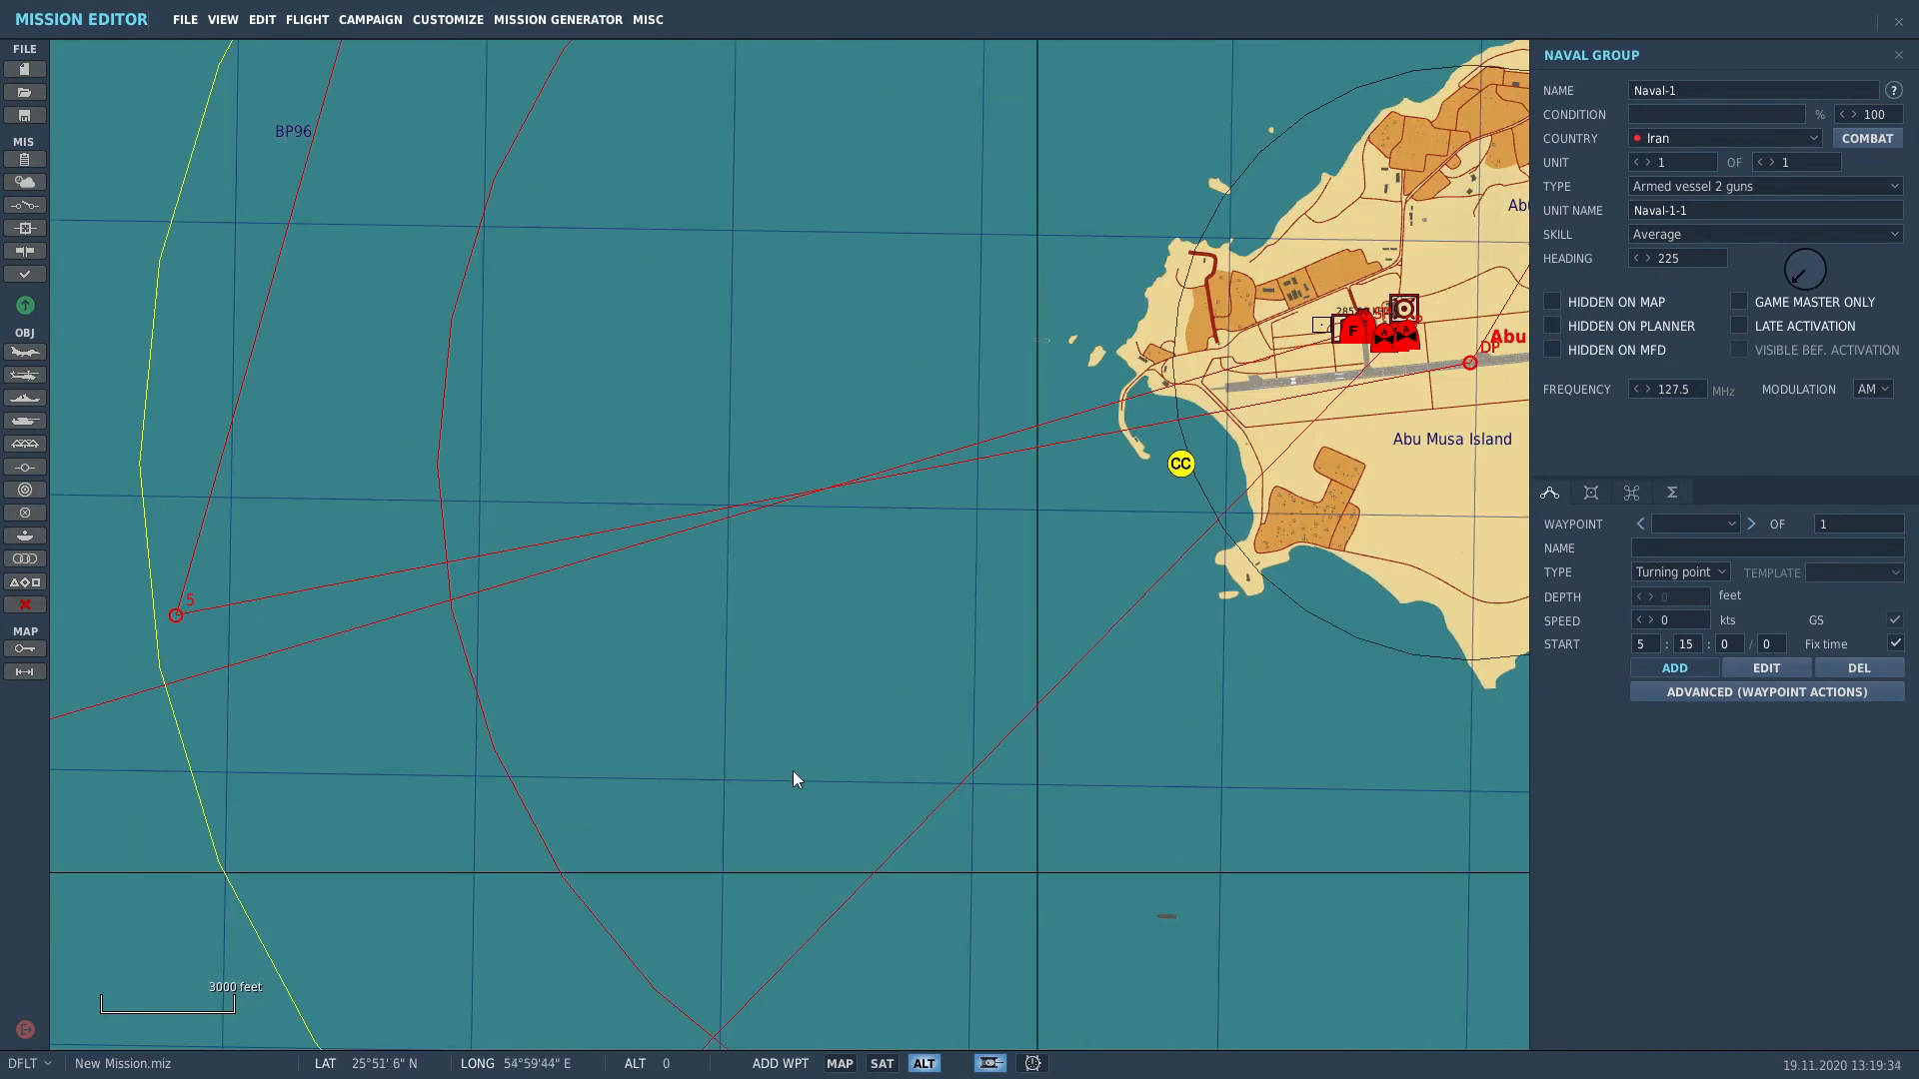
Step: Plot six route waypoints circling Abu Musa Island, ending near the ship's start
{"action": "left_click", "coordinate": [604, 790]}
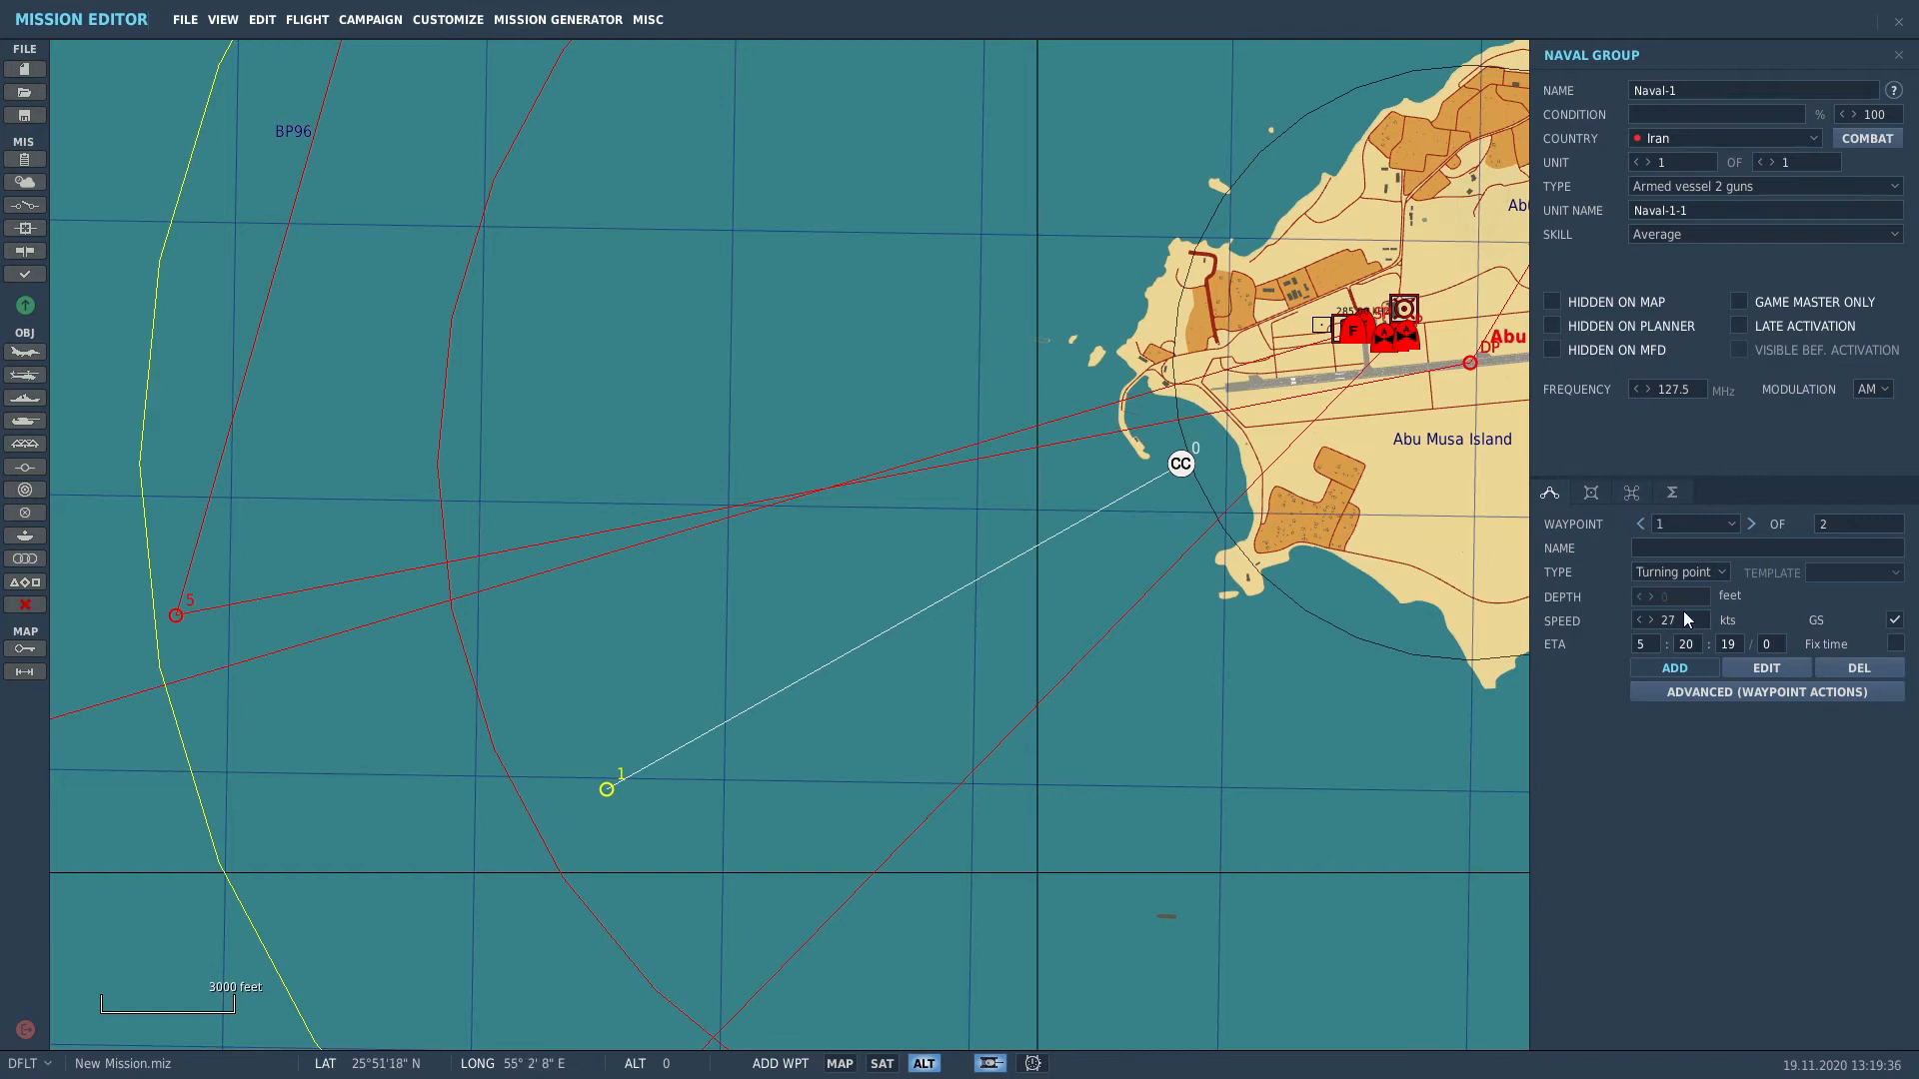
{"action": "scroll", "coordinate": [1187, 678], "scroll_direction": "down", "scroll_amount": 1}
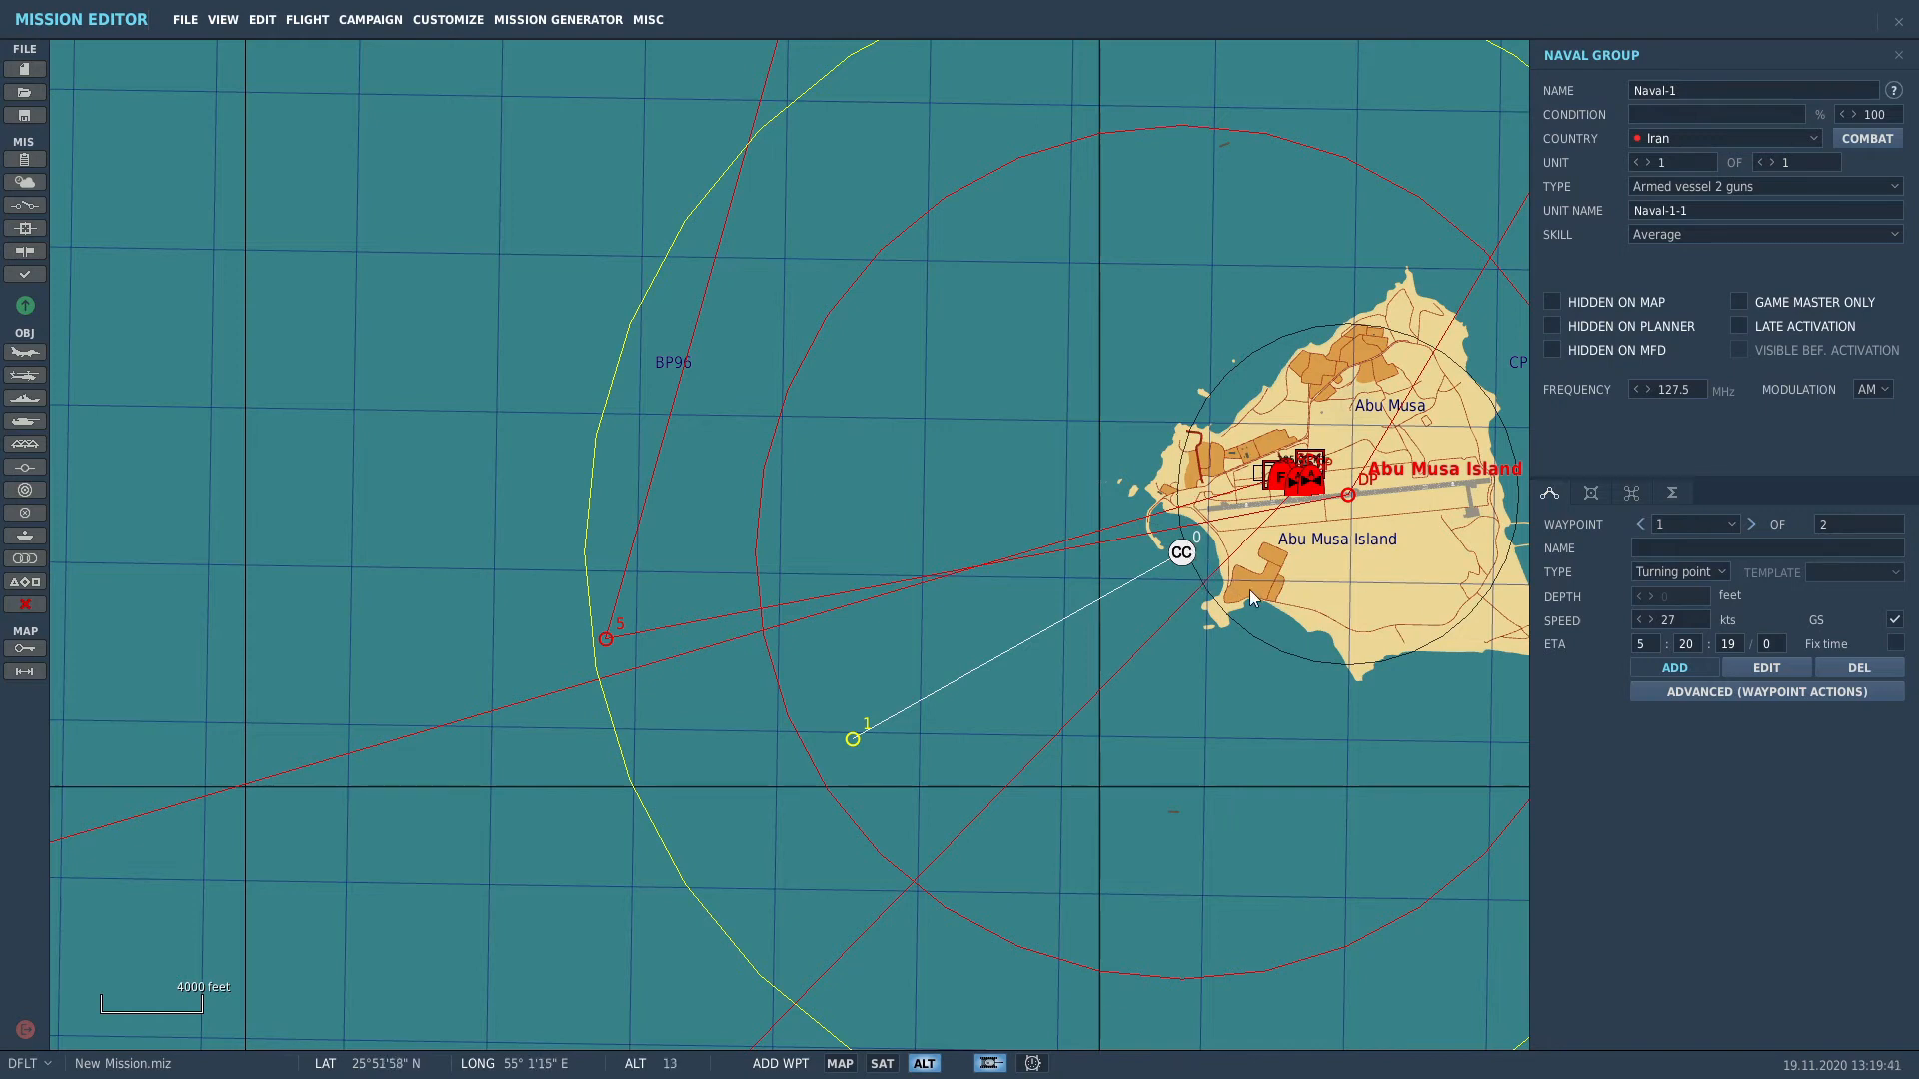
{"action": "scroll", "coordinate": [1126, 740], "scroll_direction": "down", "scroll_amount": 2}
{"action": "left_click", "coordinate": [832, 467]}
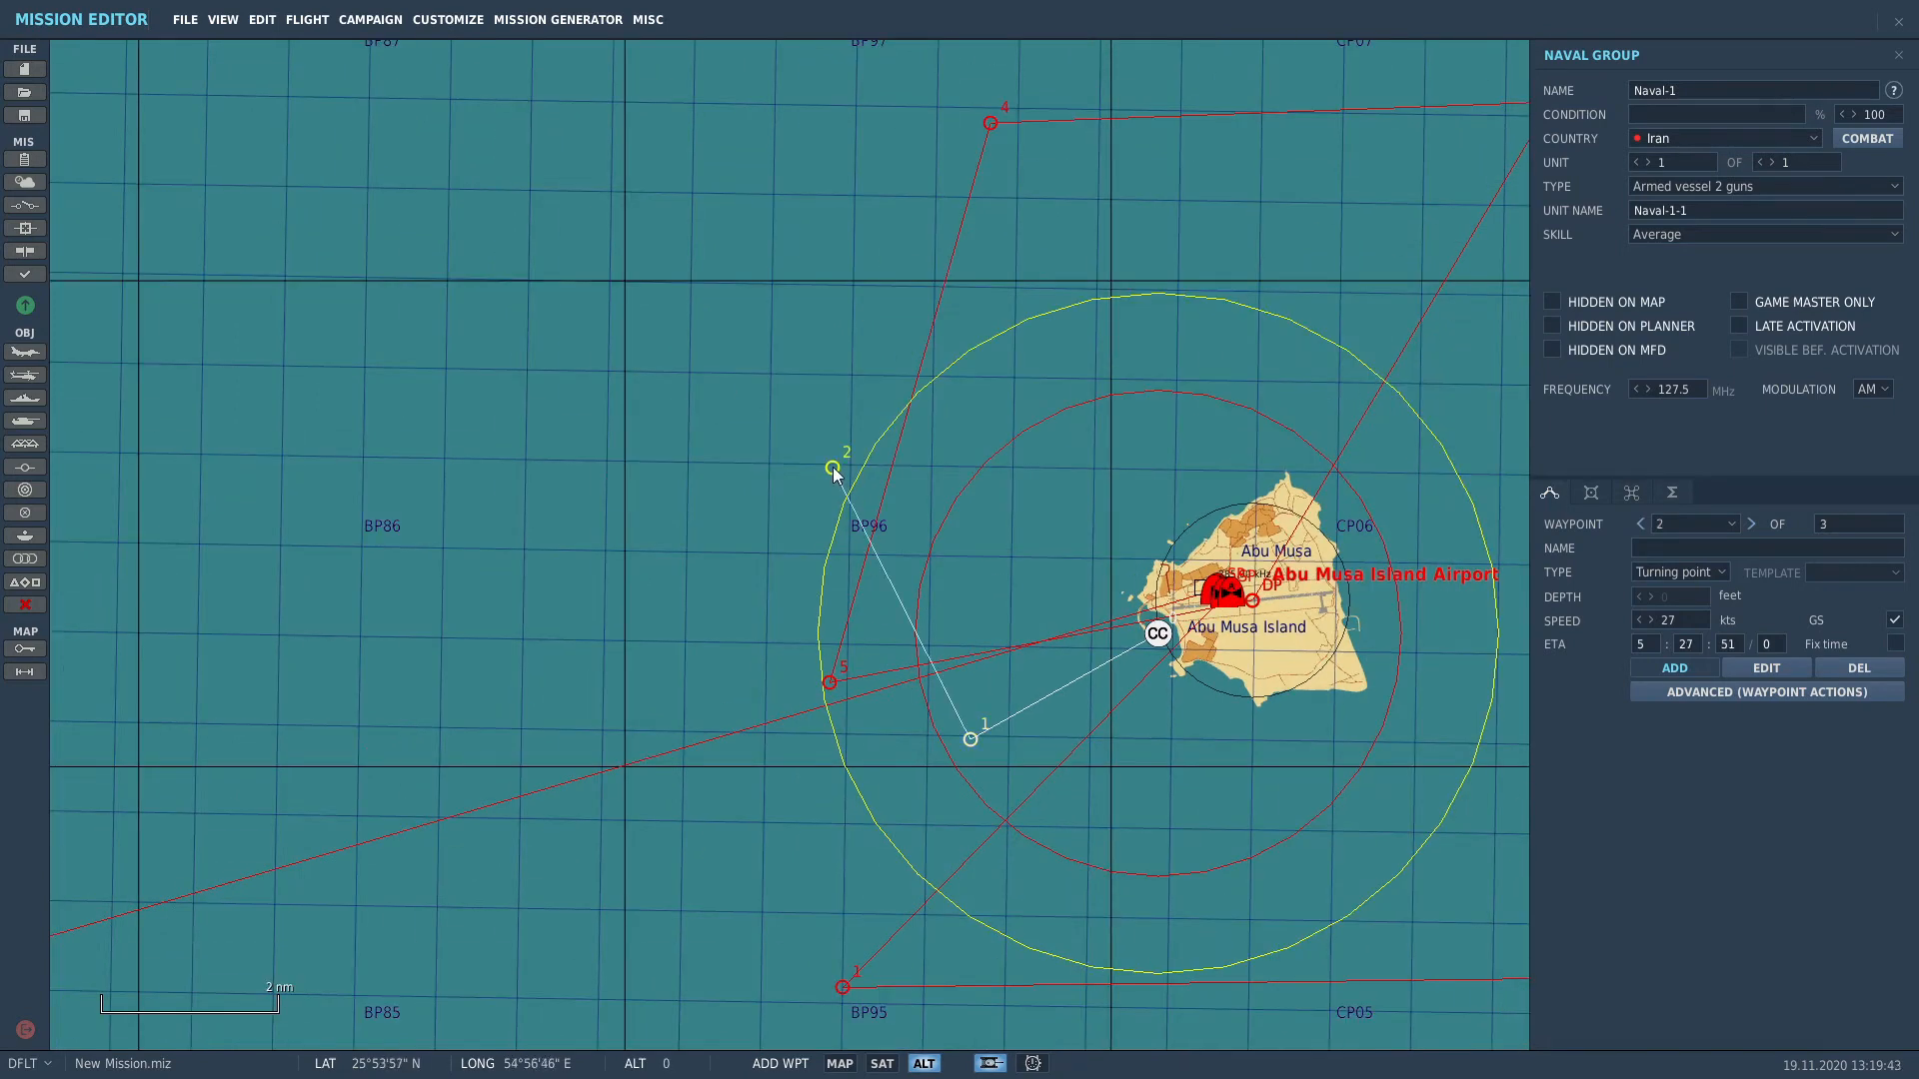
{"action": "left_click", "coordinate": [1423, 354]}
{"action": "right_click_drag", "start_coordinate": [1339, 460], "coordinate": [1057, 319]}
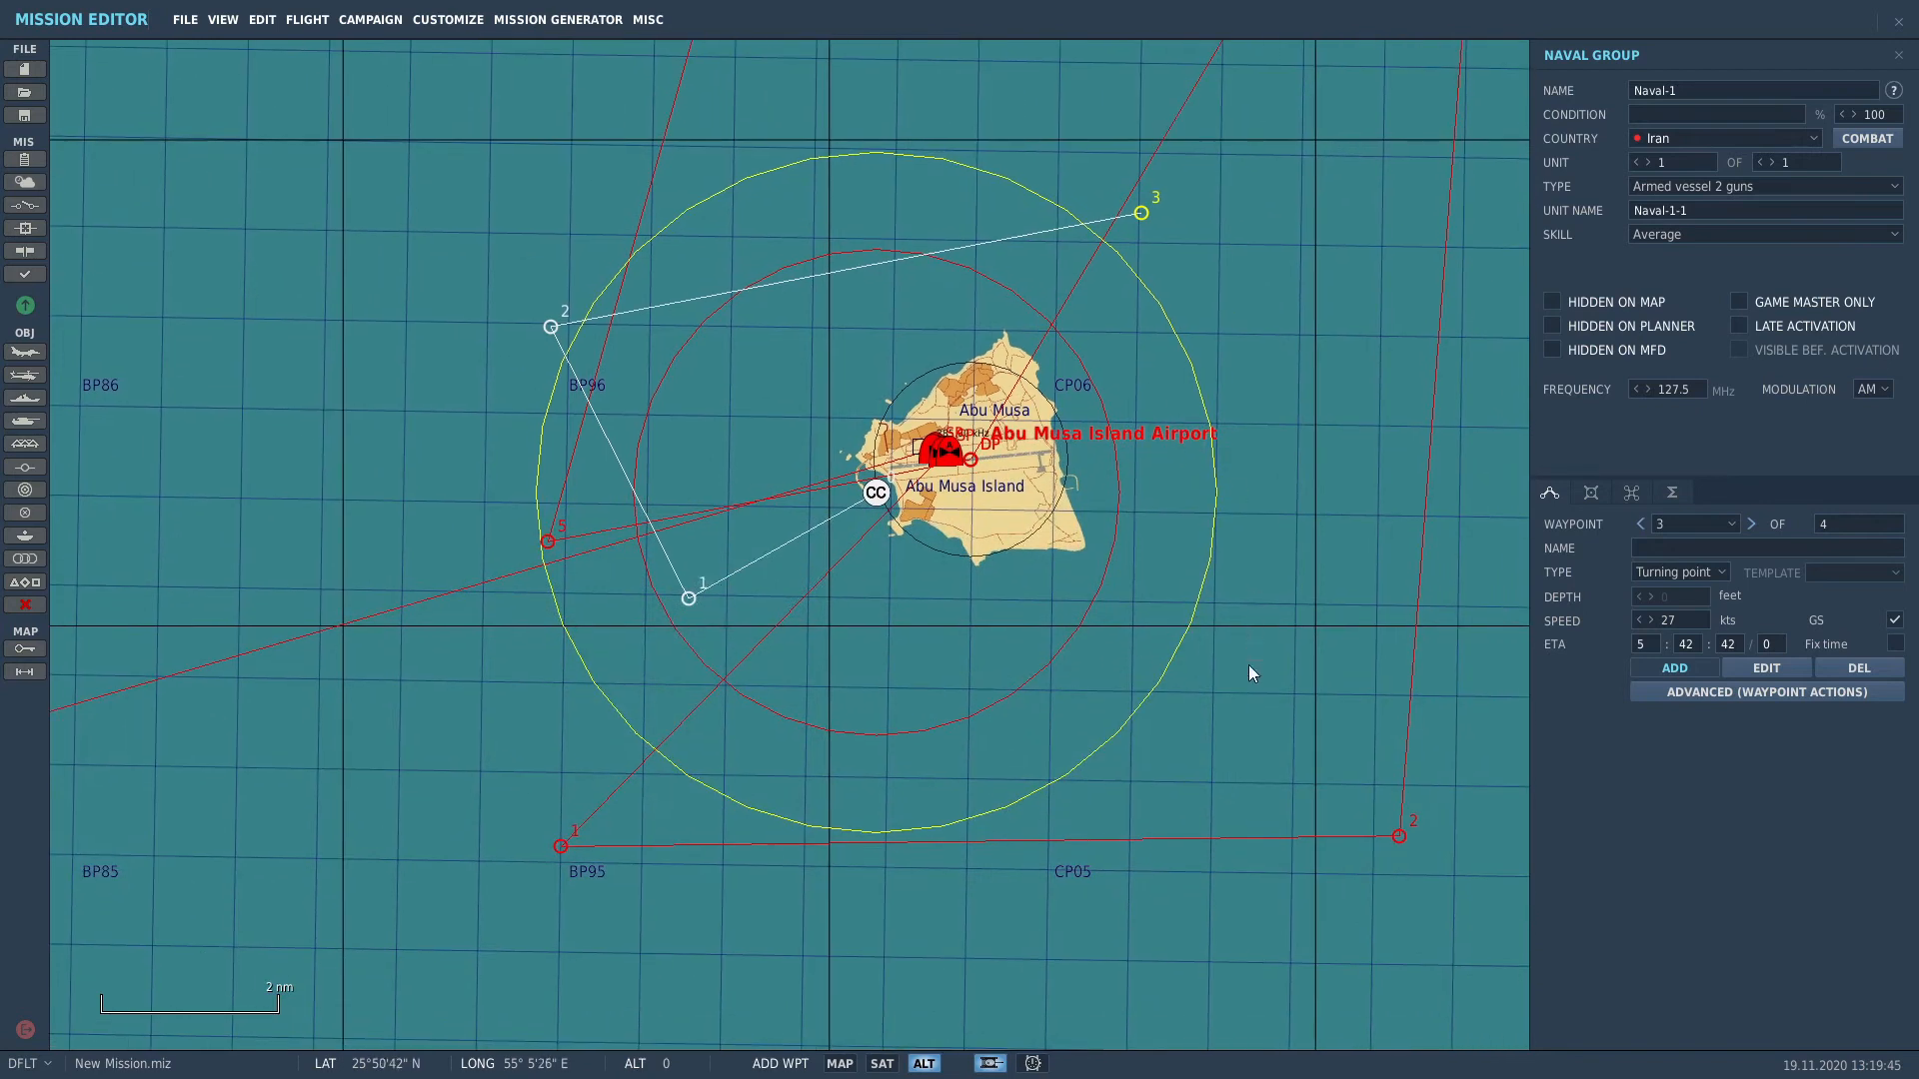
{"action": "left_click", "coordinate": [1258, 724]}
{"action": "left_click", "coordinate": [692, 671]}
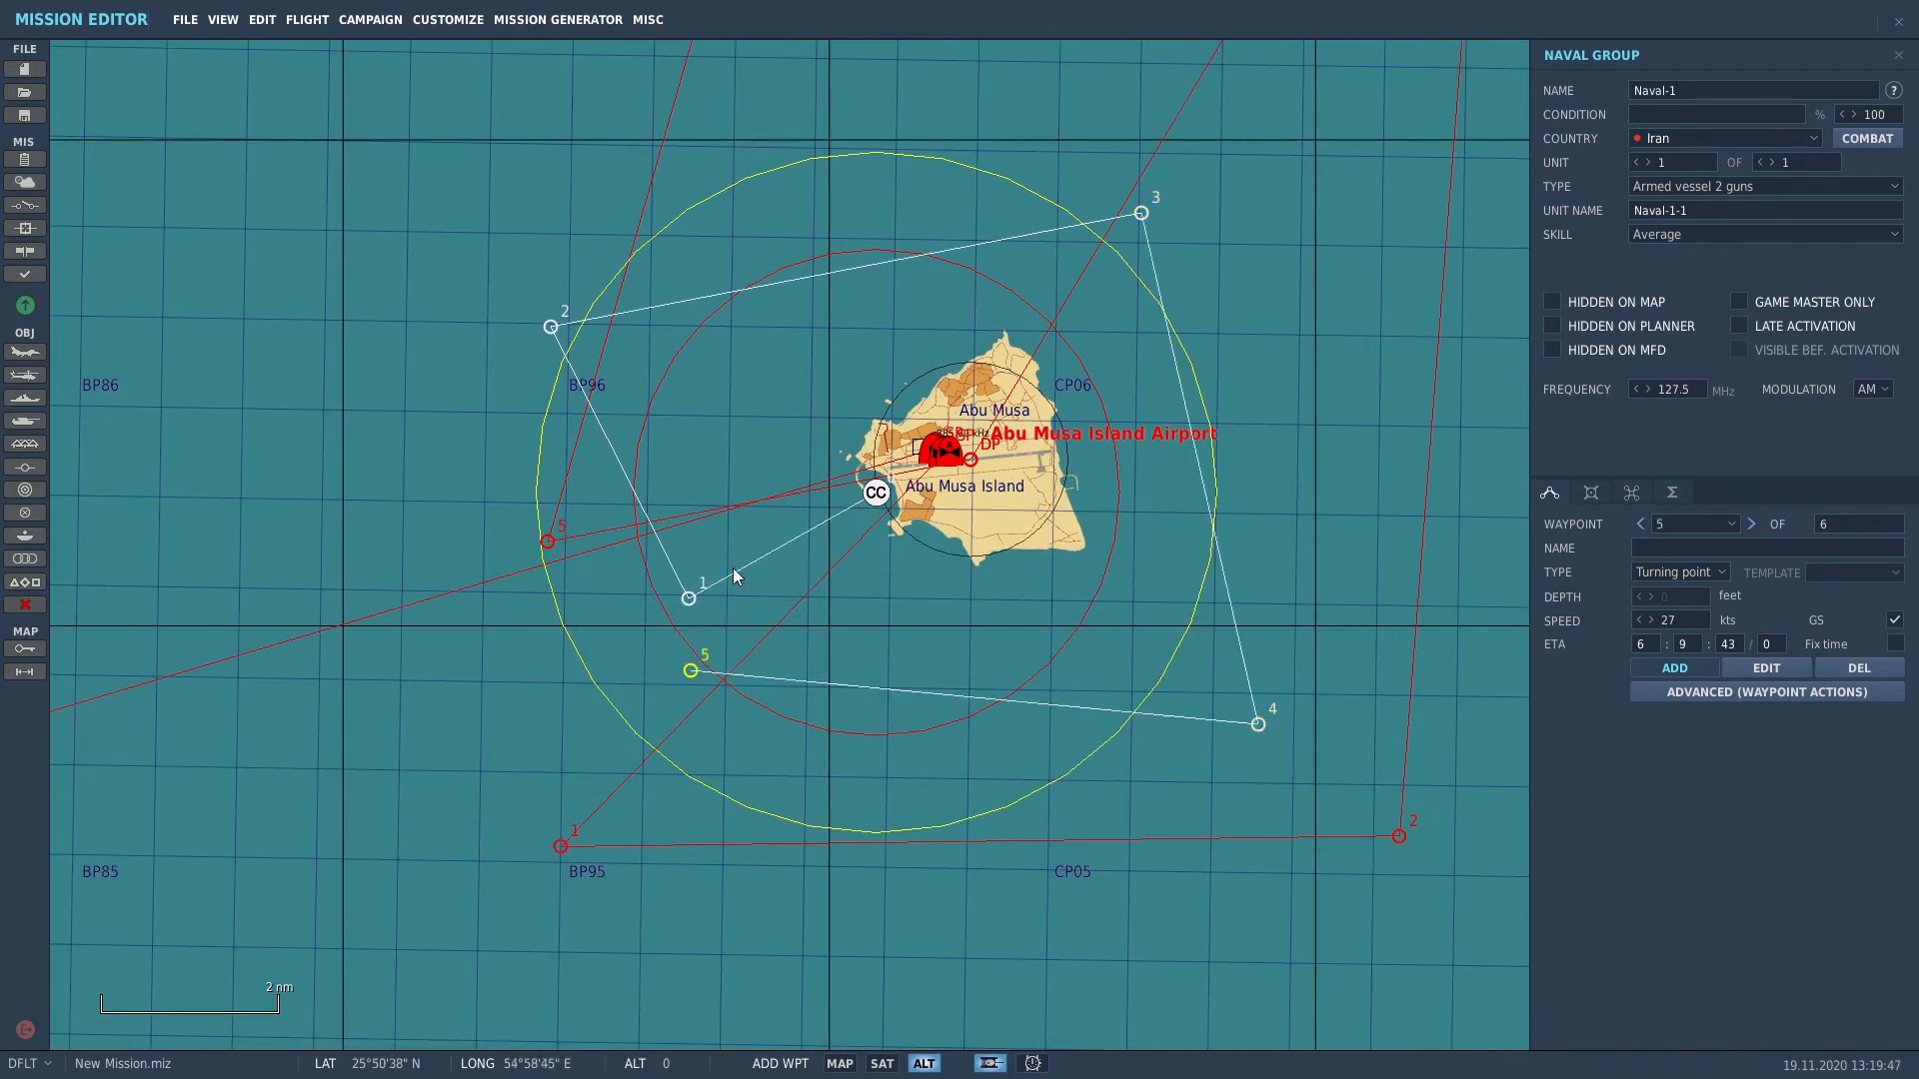
{"action": "left_click", "coordinate": [833, 523]}
{"action": "key", "text": "Escape"}
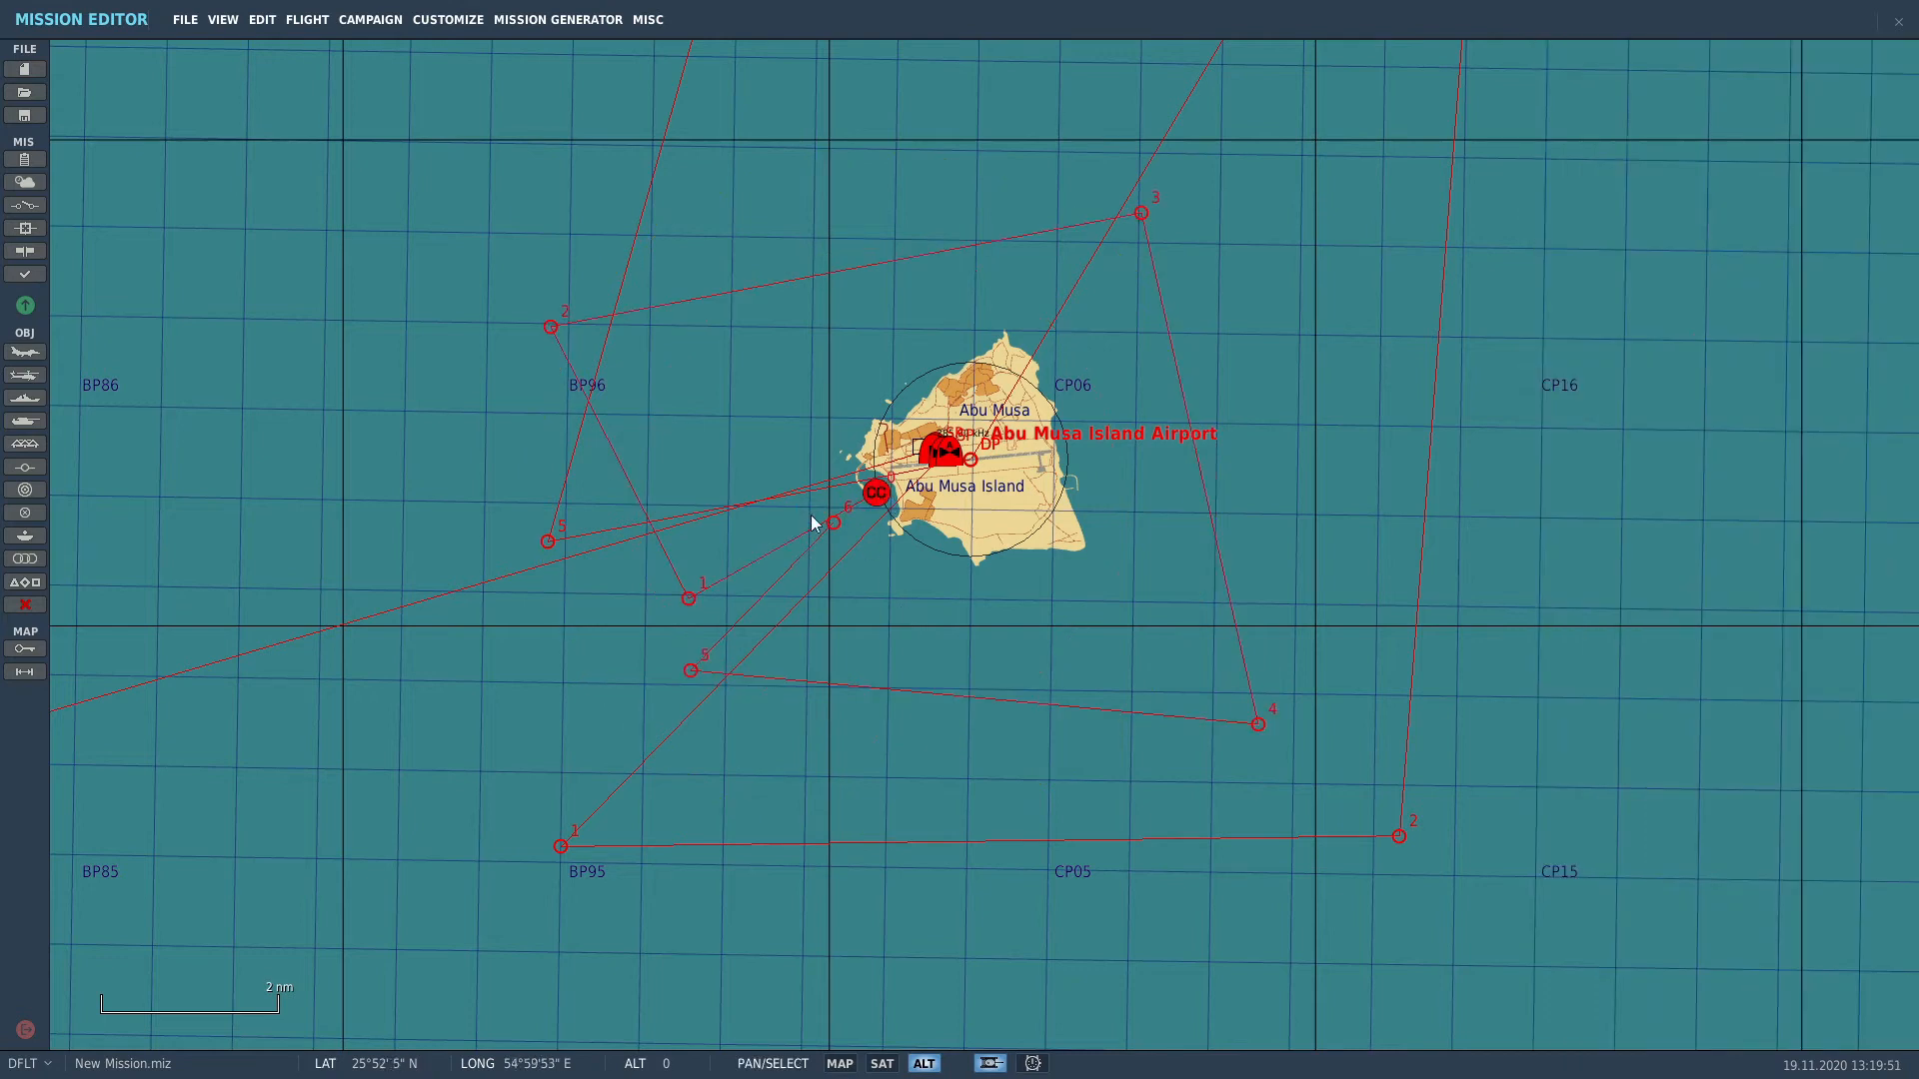
Step: Reselect Naval-1 and raise its unit count to 2 ships
{"action": "scroll", "coordinate": [812, 523], "scroll_direction": "up", "scroll_amount": 10}
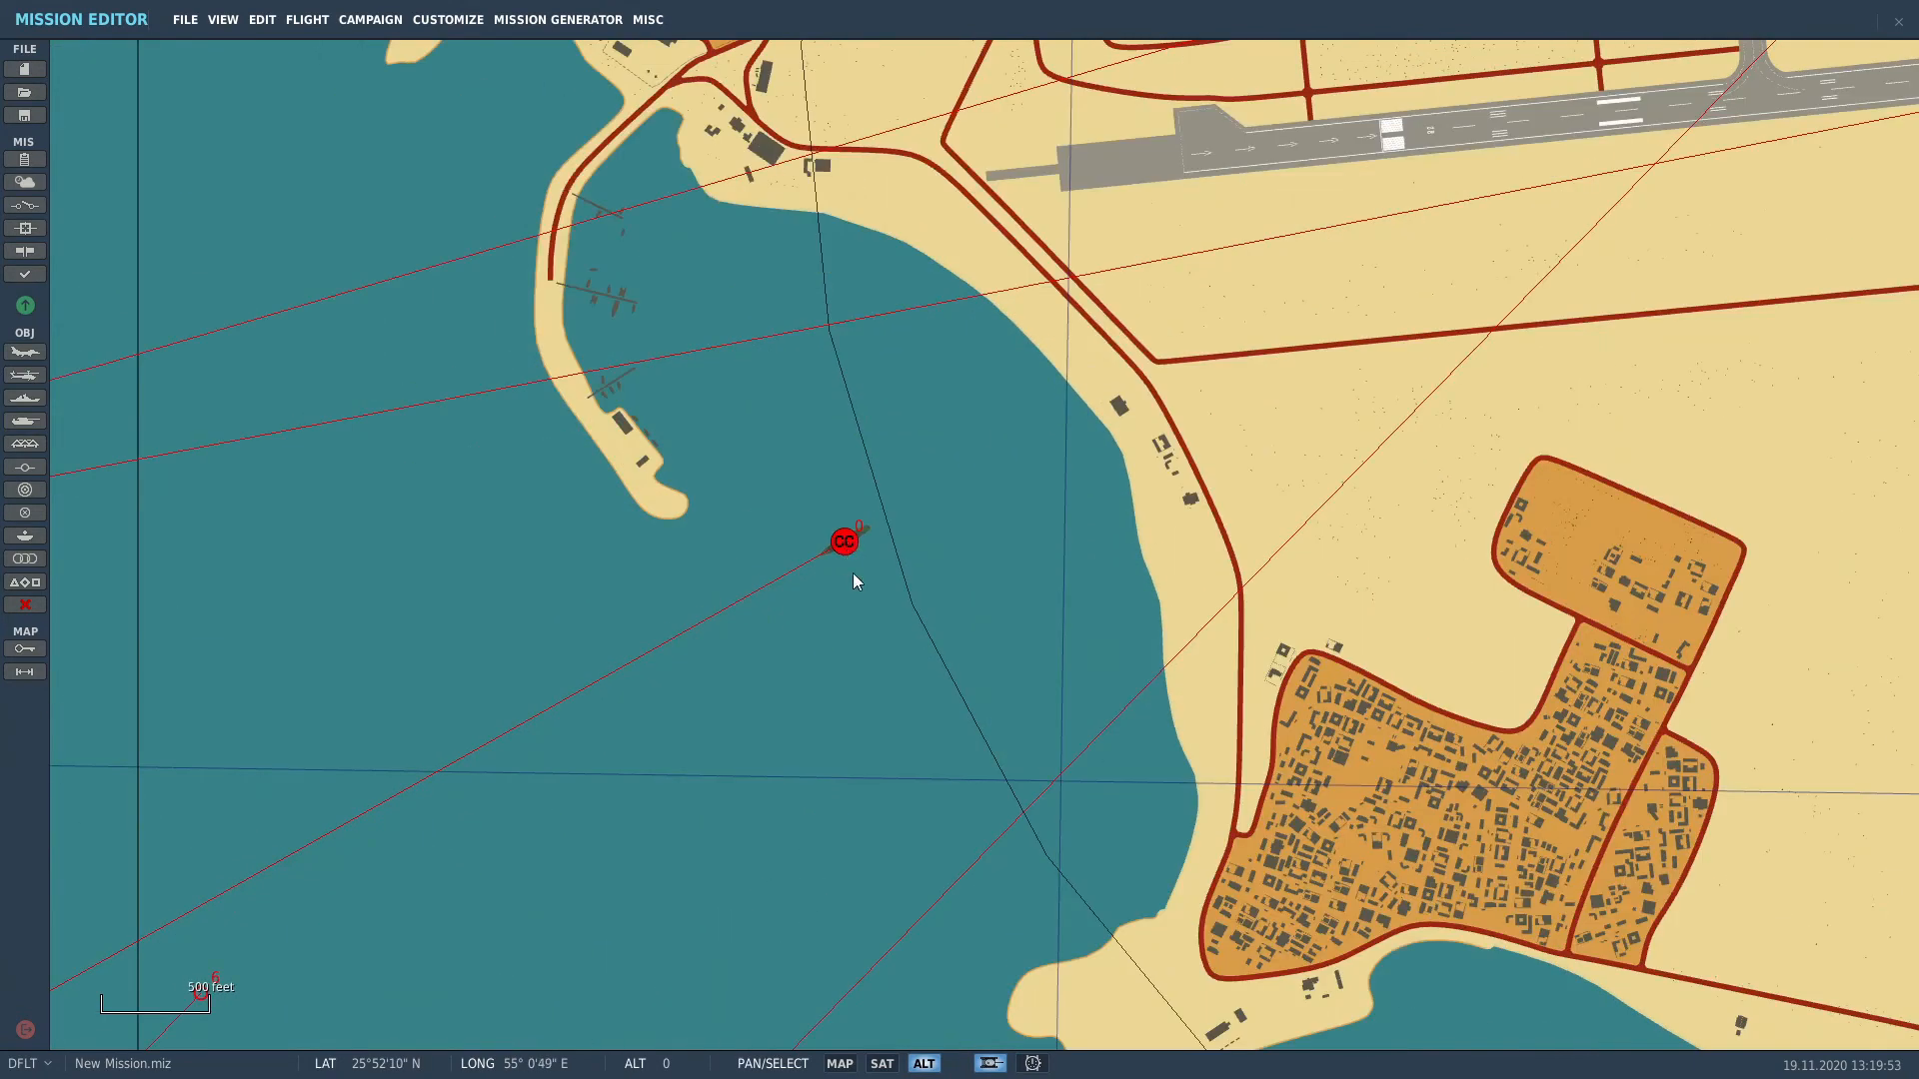
{"action": "left_click", "coordinate": [841, 545]}
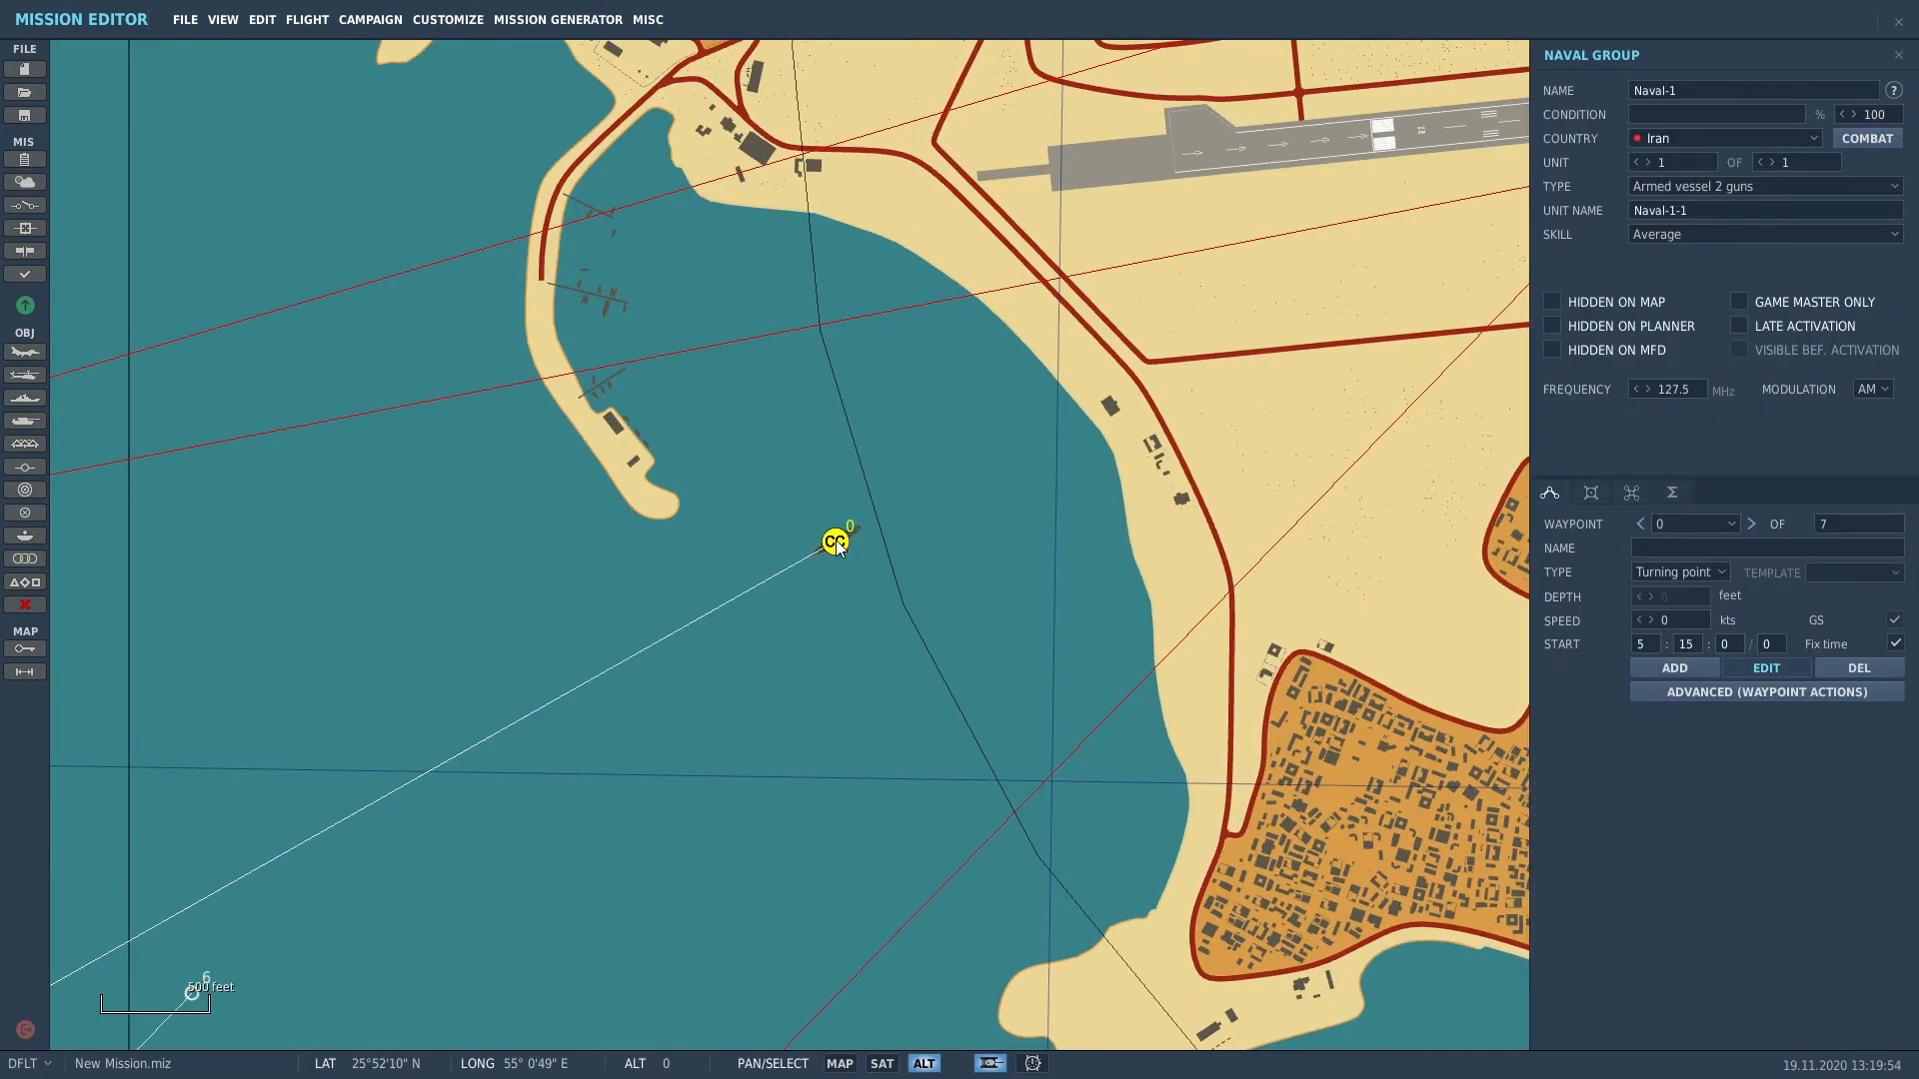
{"action": "left_click", "coordinate": [1772, 162]}
Step: Make the second ship, Naval-1-2, an Armed vessel 4 guns
{"action": "left_click", "coordinate": [1766, 186]}
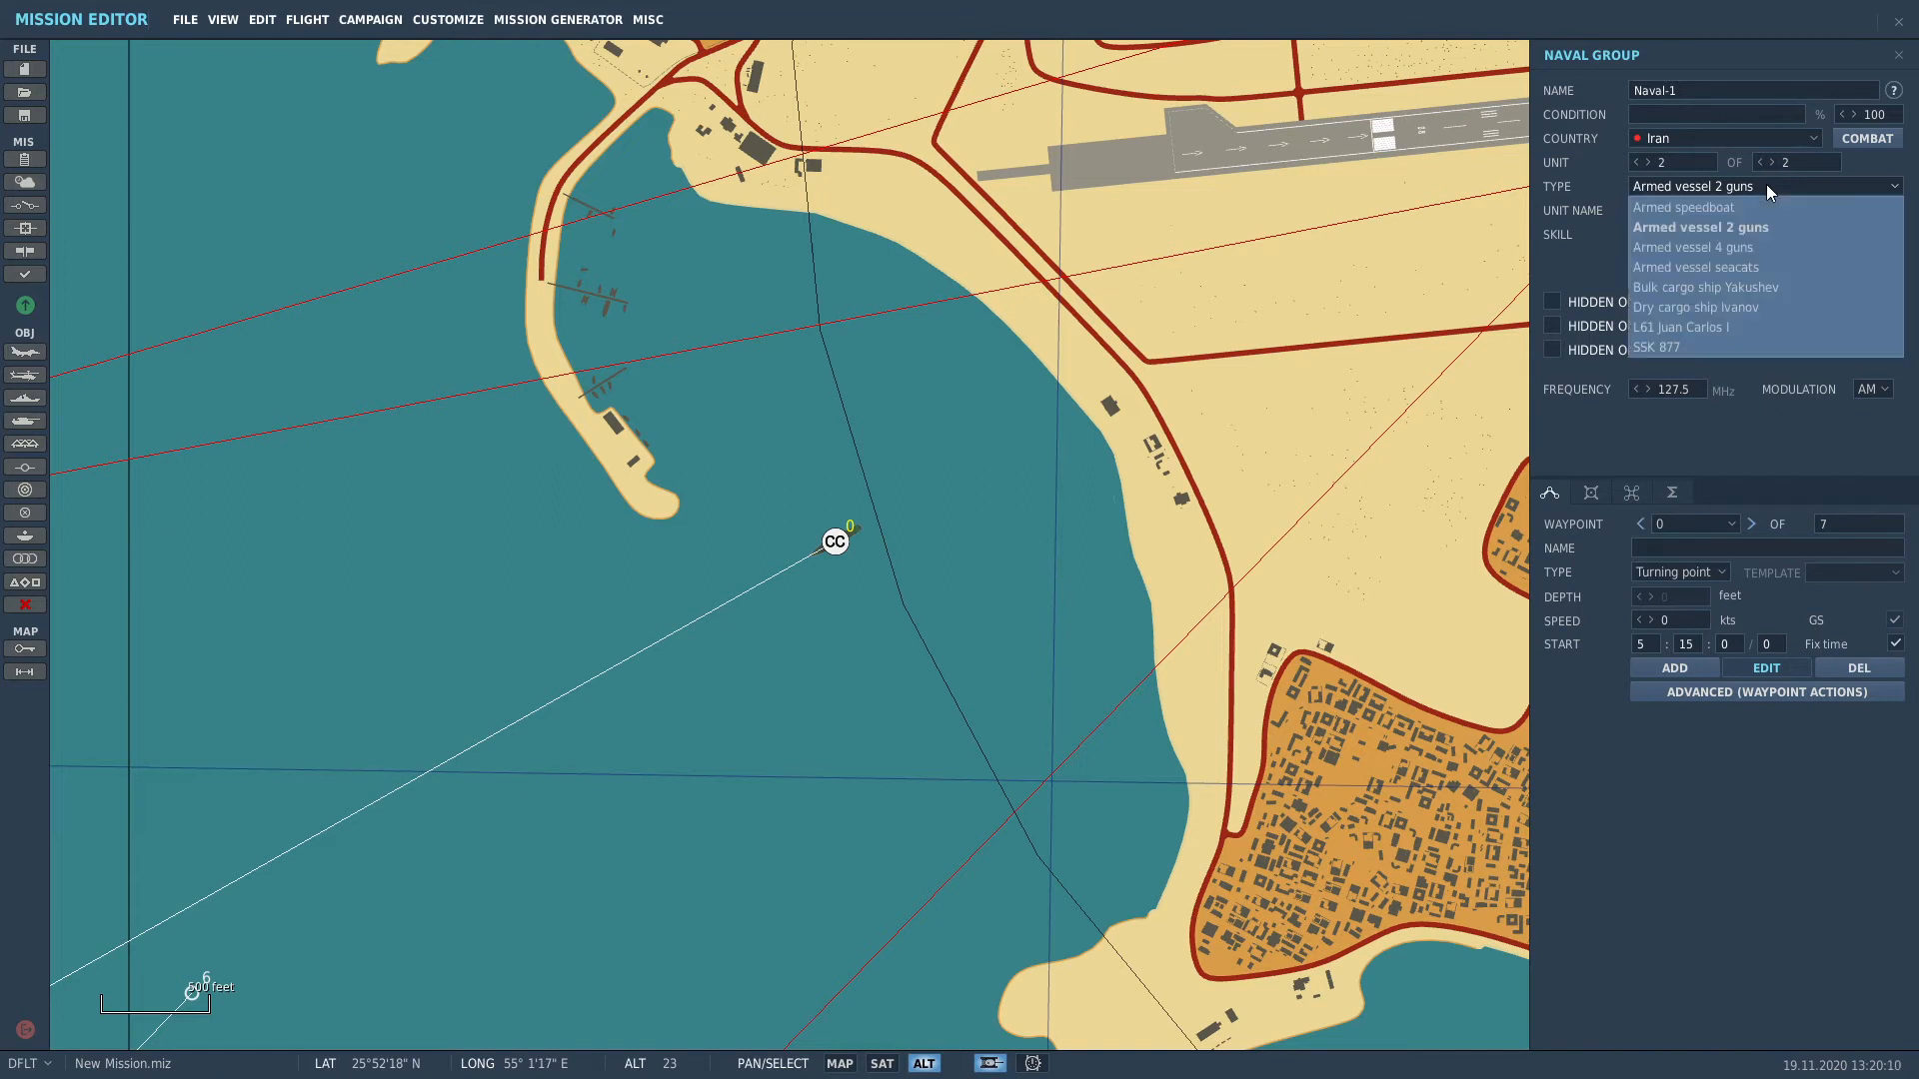
{"action": "left_click", "coordinate": [1728, 248]}
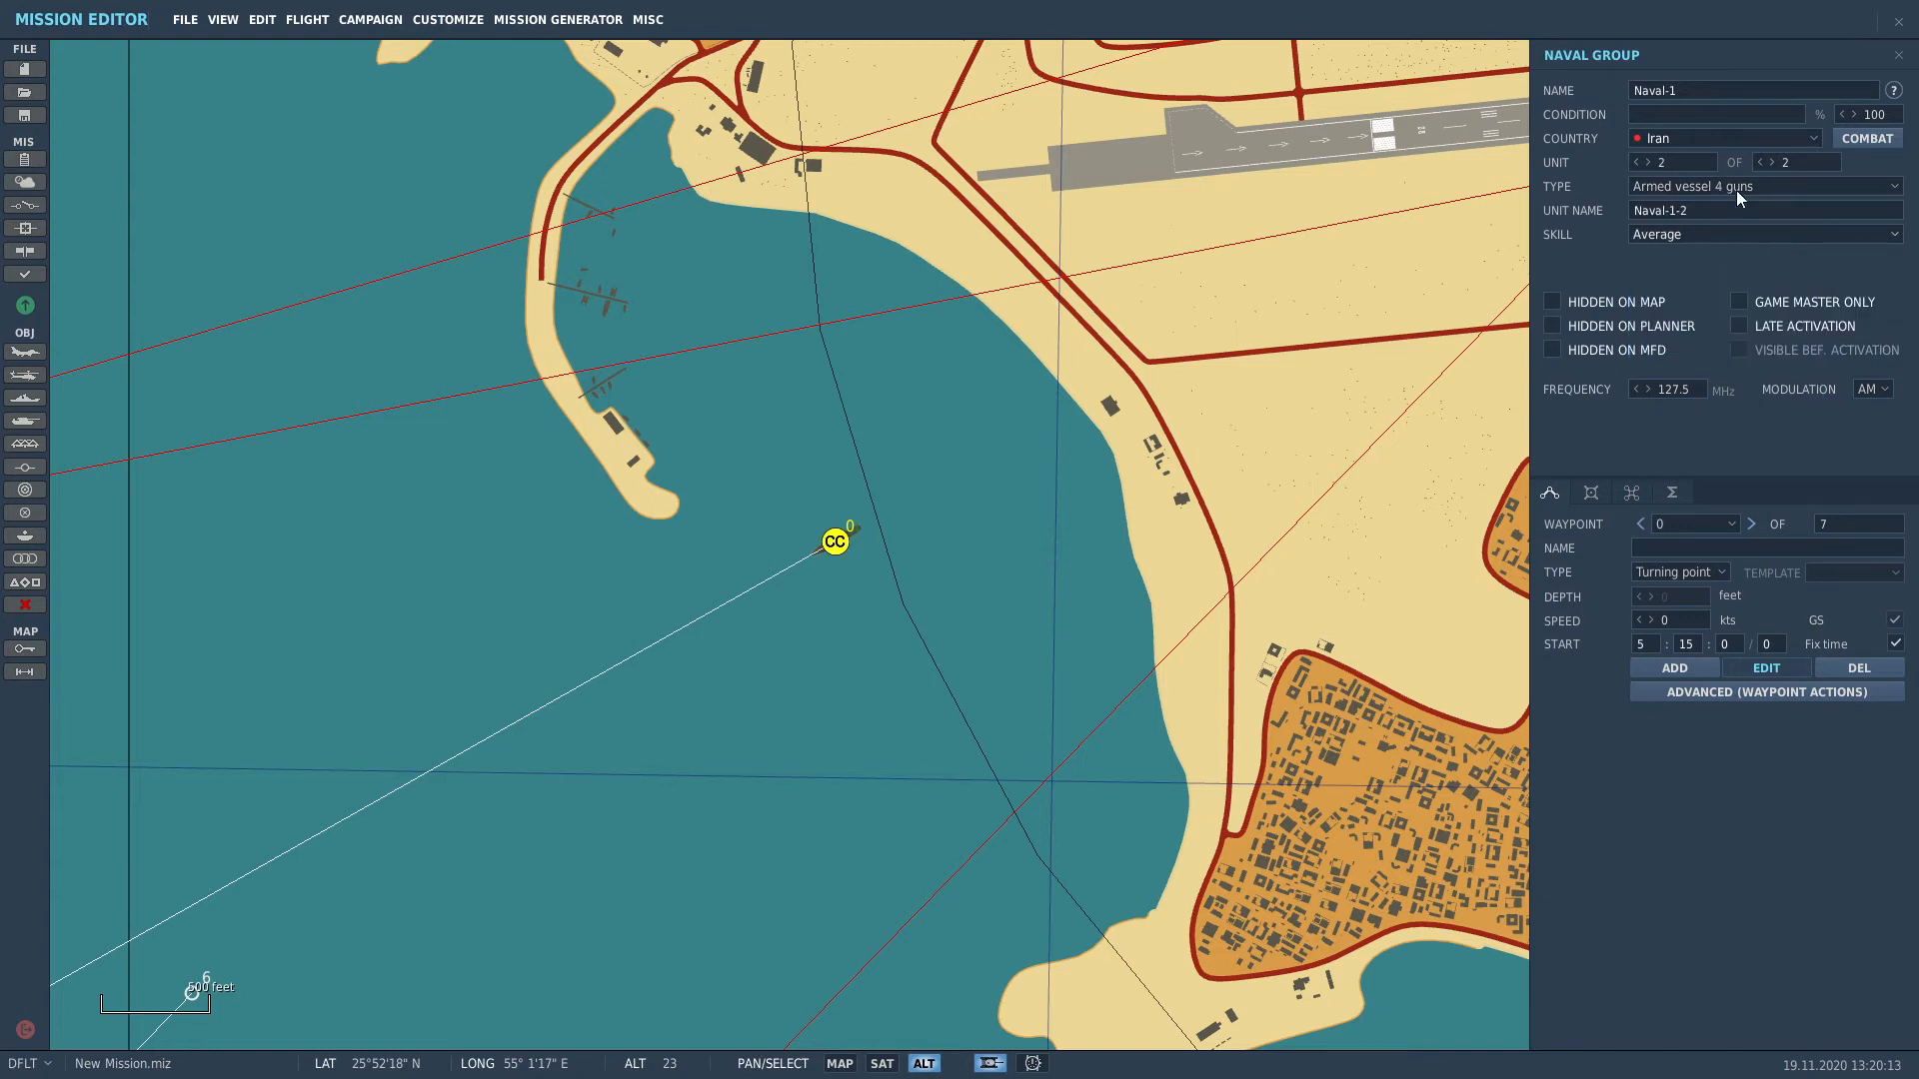
{"action": "scroll", "coordinate": [895, 591], "scroll_direction": "down", "scroll_amount": 4}
{"action": "scroll", "coordinate": [889, 596], "scroll_direction": "down", "scroll_amount": 2}
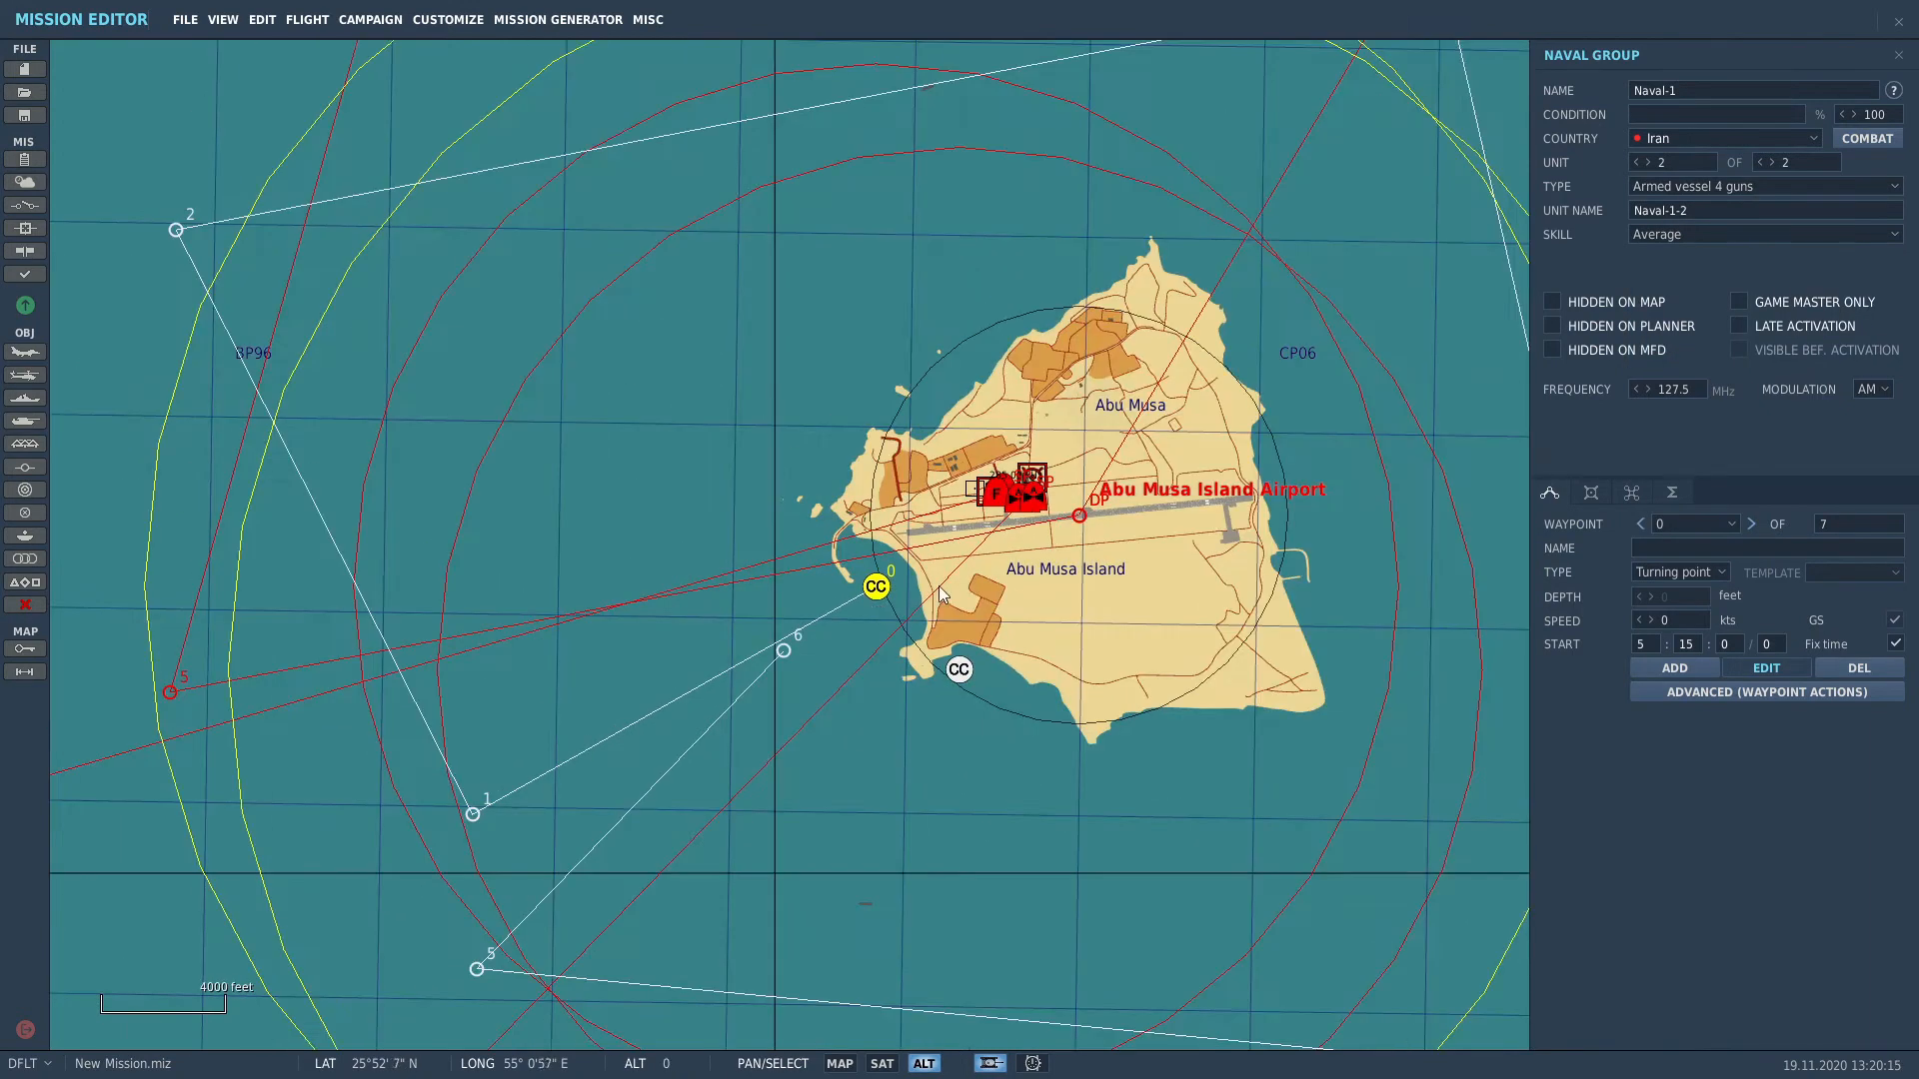
Step: Move the second ship southeast of the first and set its skill to High
{"action": "left_click", "coordinate": [876, 591]}
{"action": "mouse_move", "coordinate": [876, 588]}
{"action": "left_mouse_down"}
{"action": "mouse_move", "coordinate": [820, 631]}
{"action": "mouse_move", "coordinate": [845, 633]}
{"action": "left_mouse_up"}
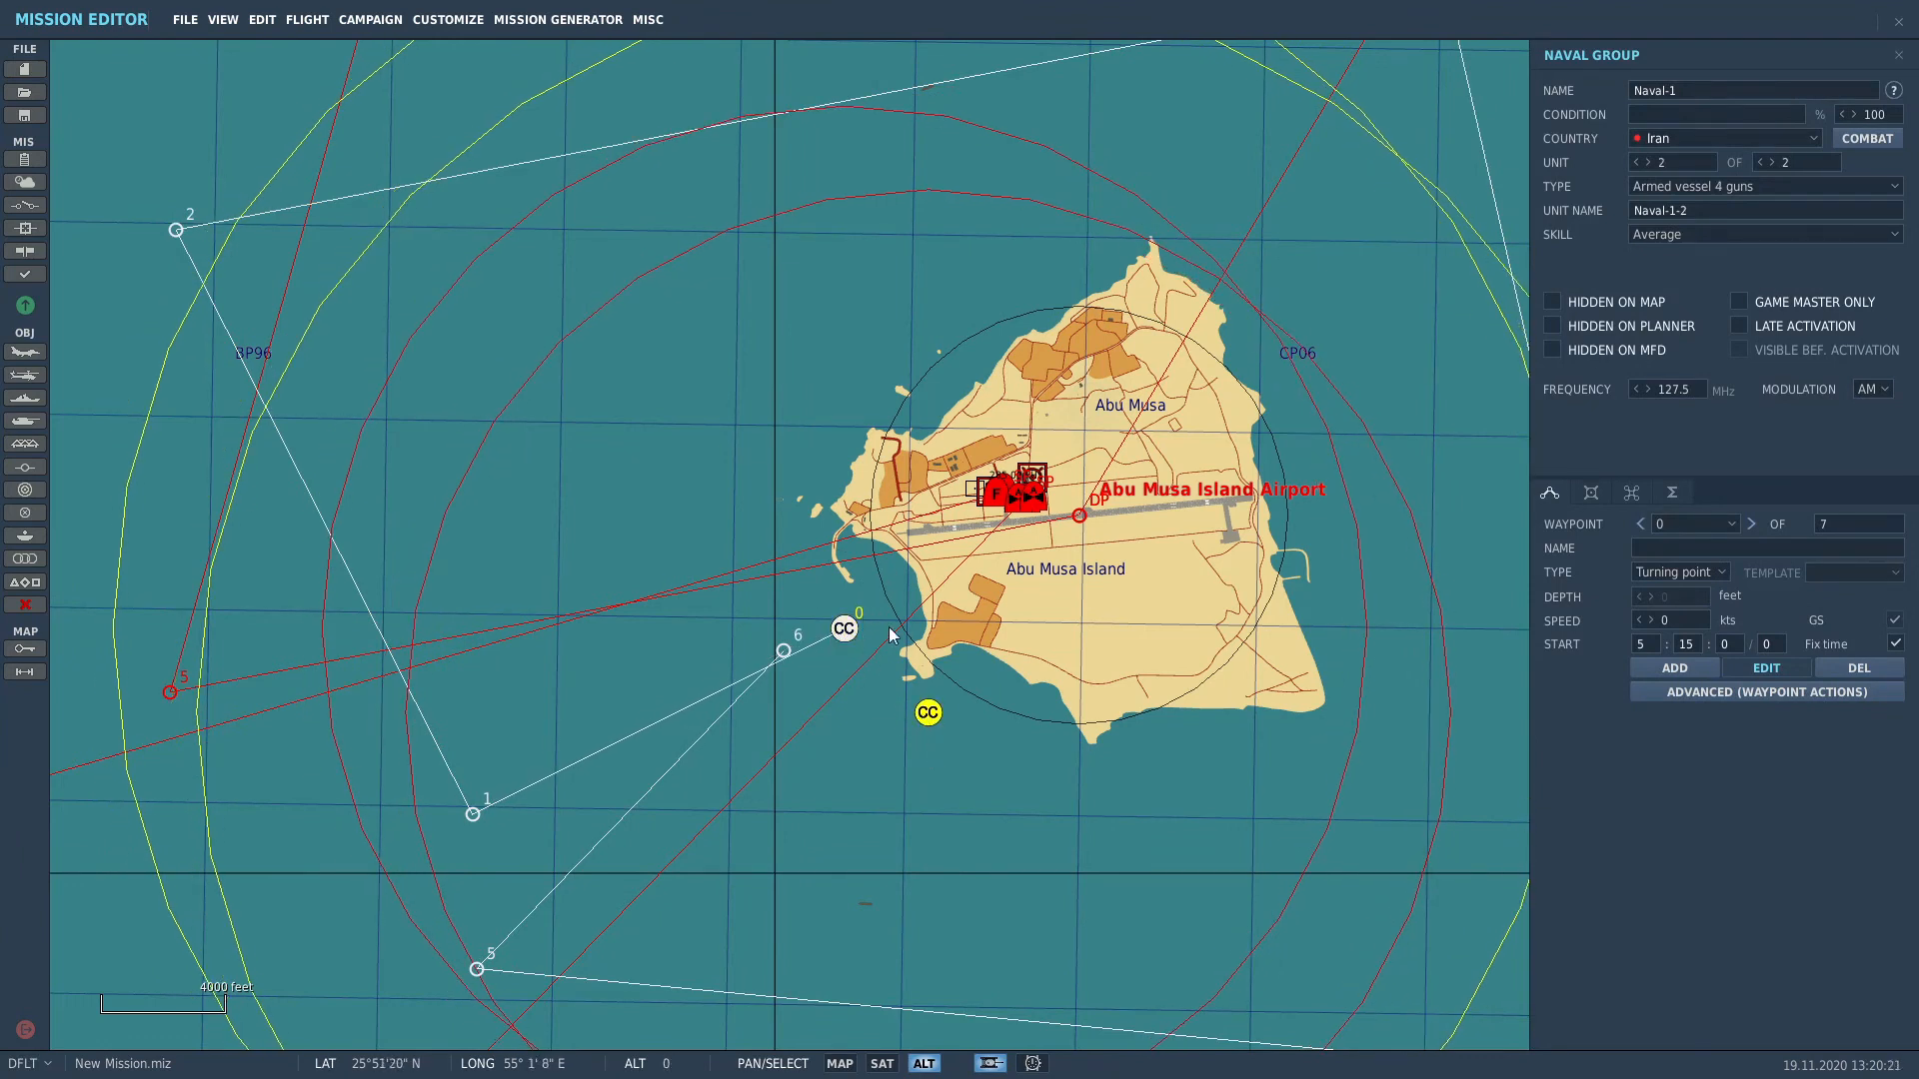
{"action": "left_click", "coordinate": [1679, 236]}
{"action": "left_click", "coordinate": [1646, 295]}
{"action": "left_click", "coordinate": [1591, 494]}
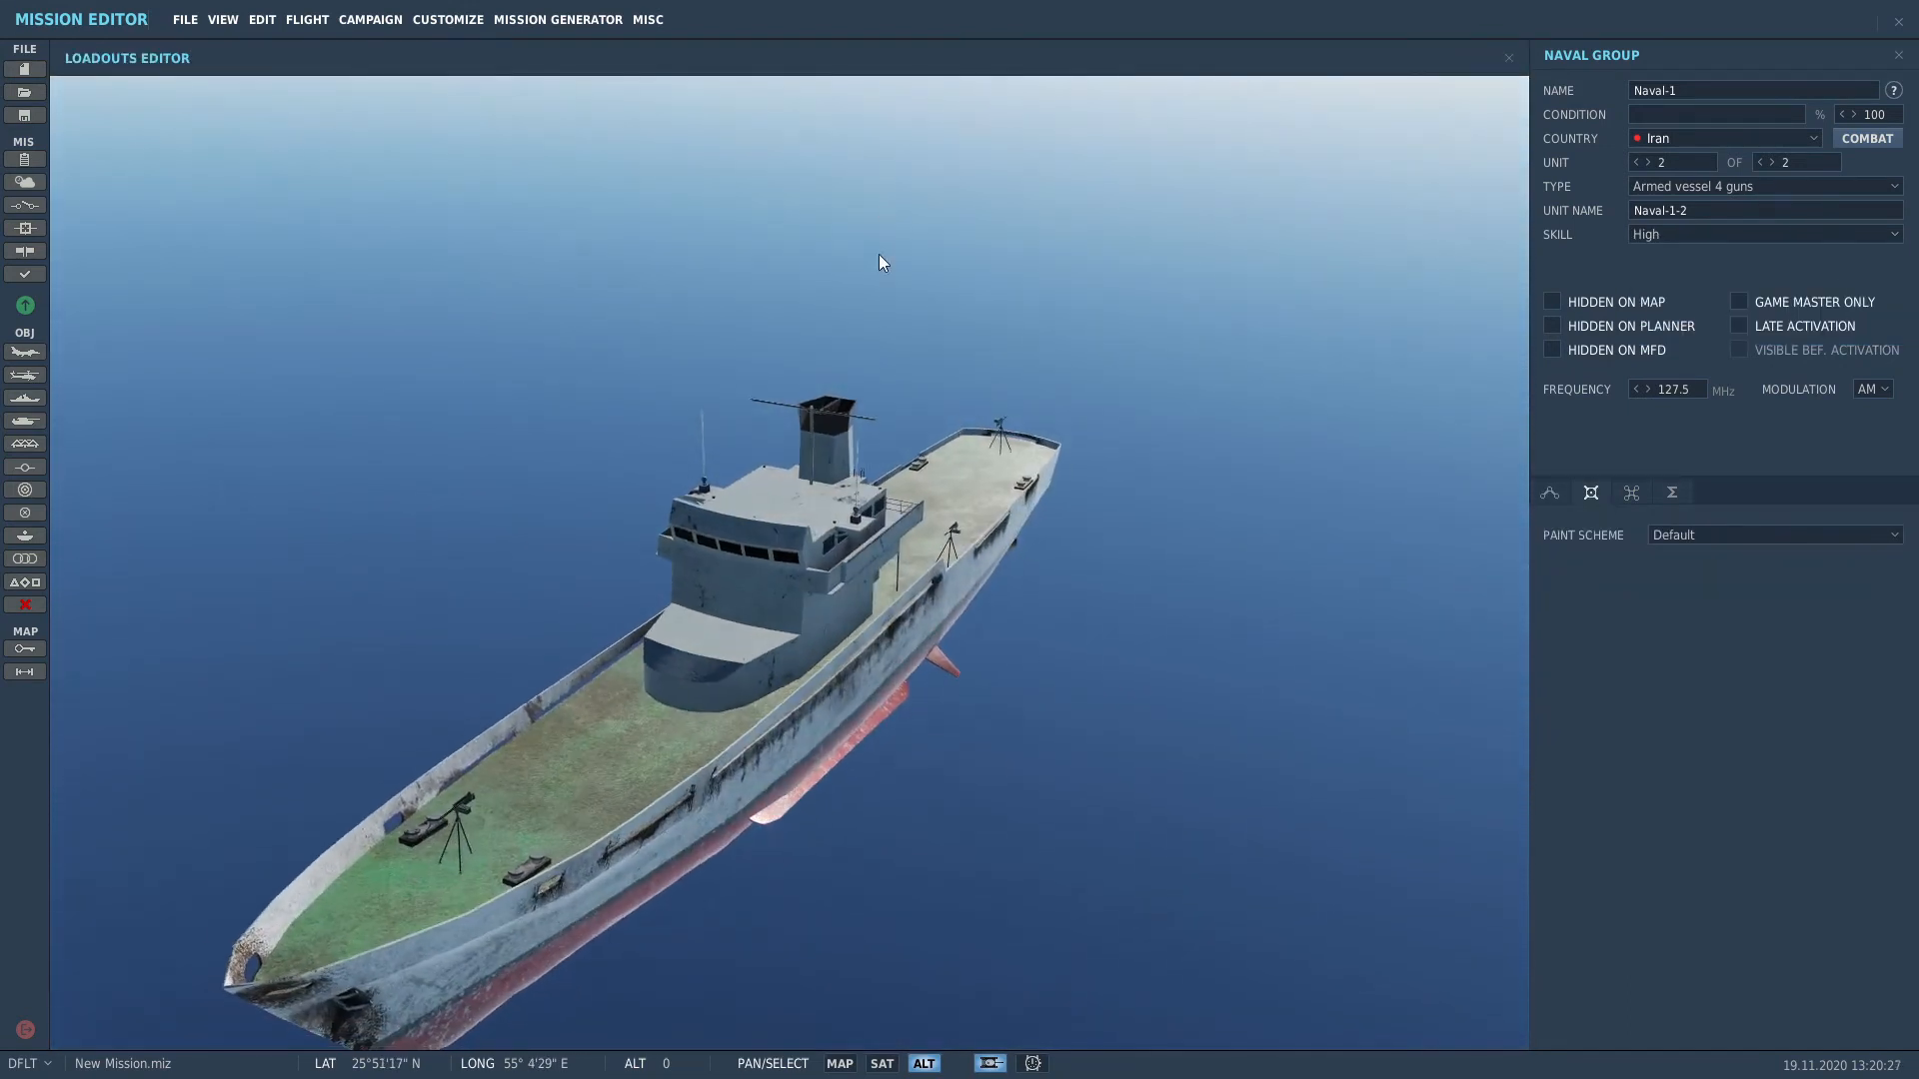
Step: Check the ship's Paint Scheme list, keep Default, and return to the route map
{"action": "left_click", "coordinate": [1830, 546]}
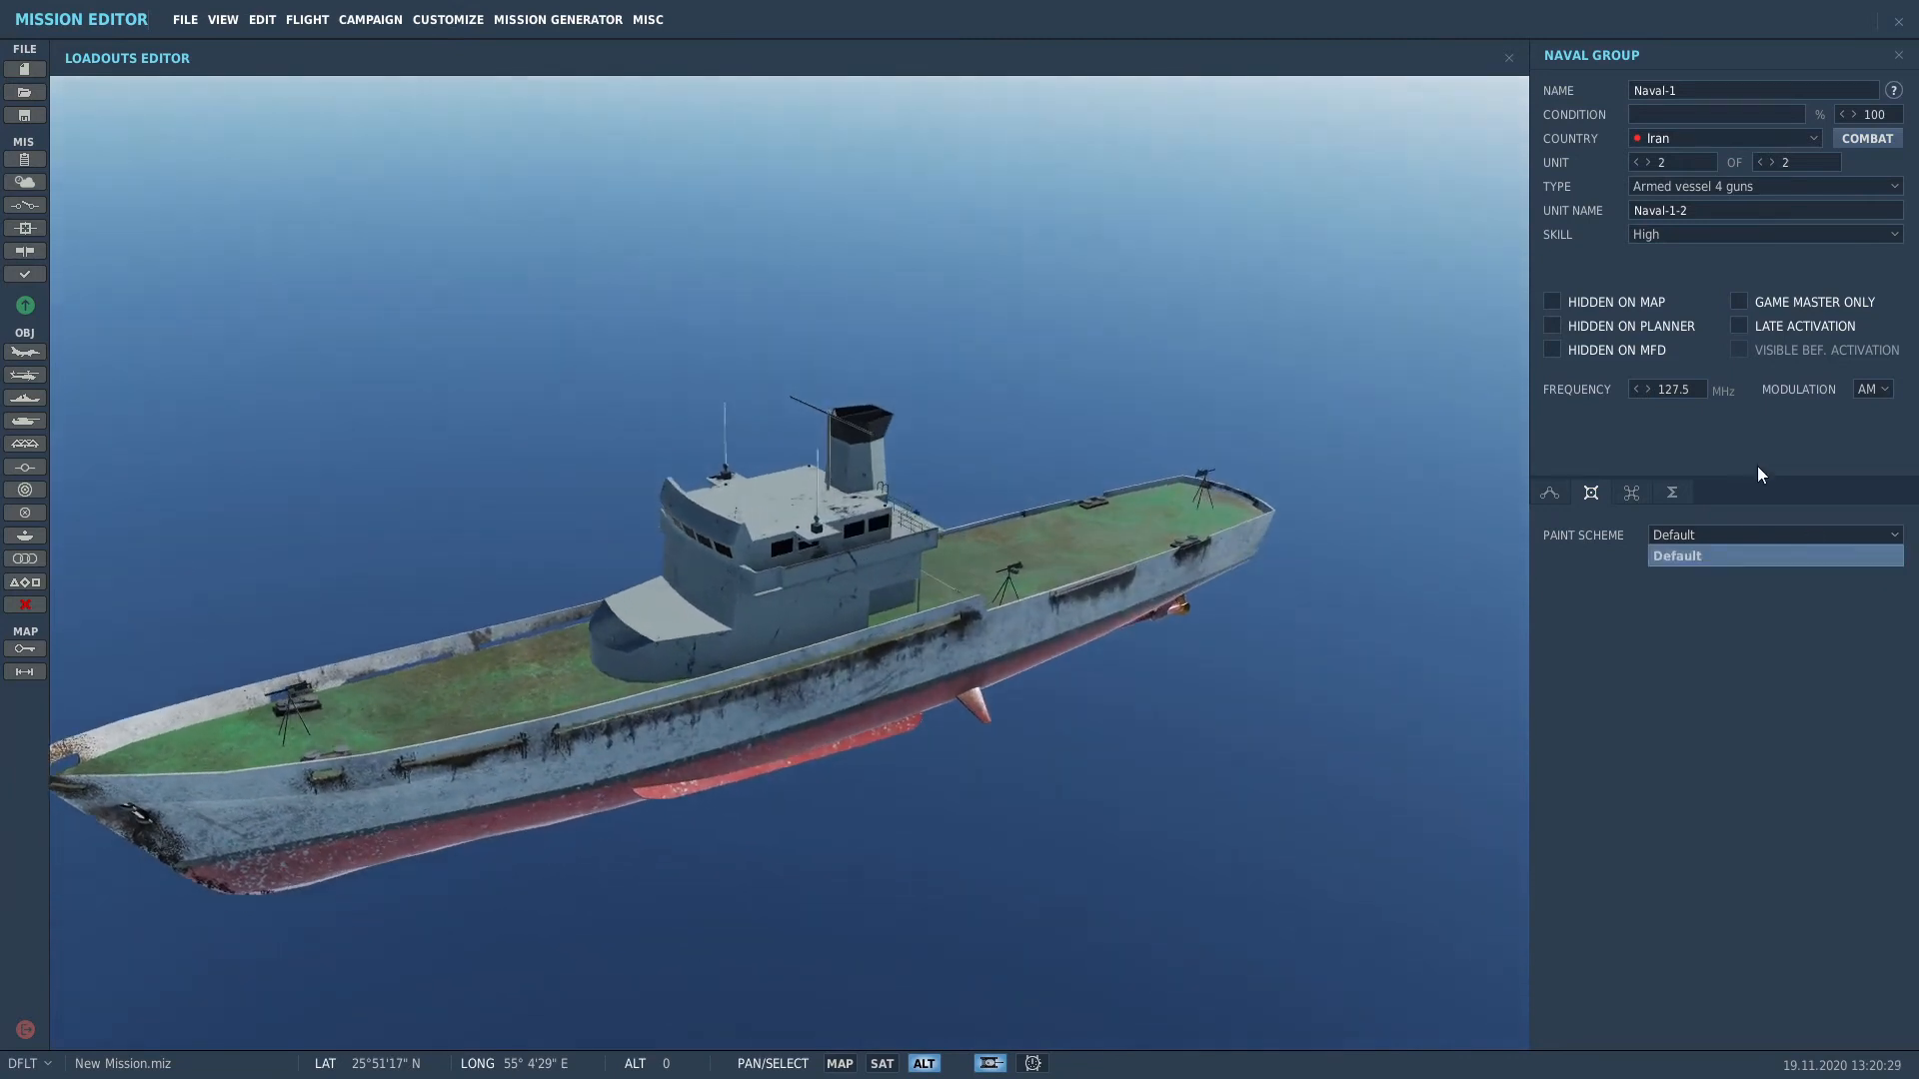
{"action": "left_click", "coordinate": [1555, 493]}
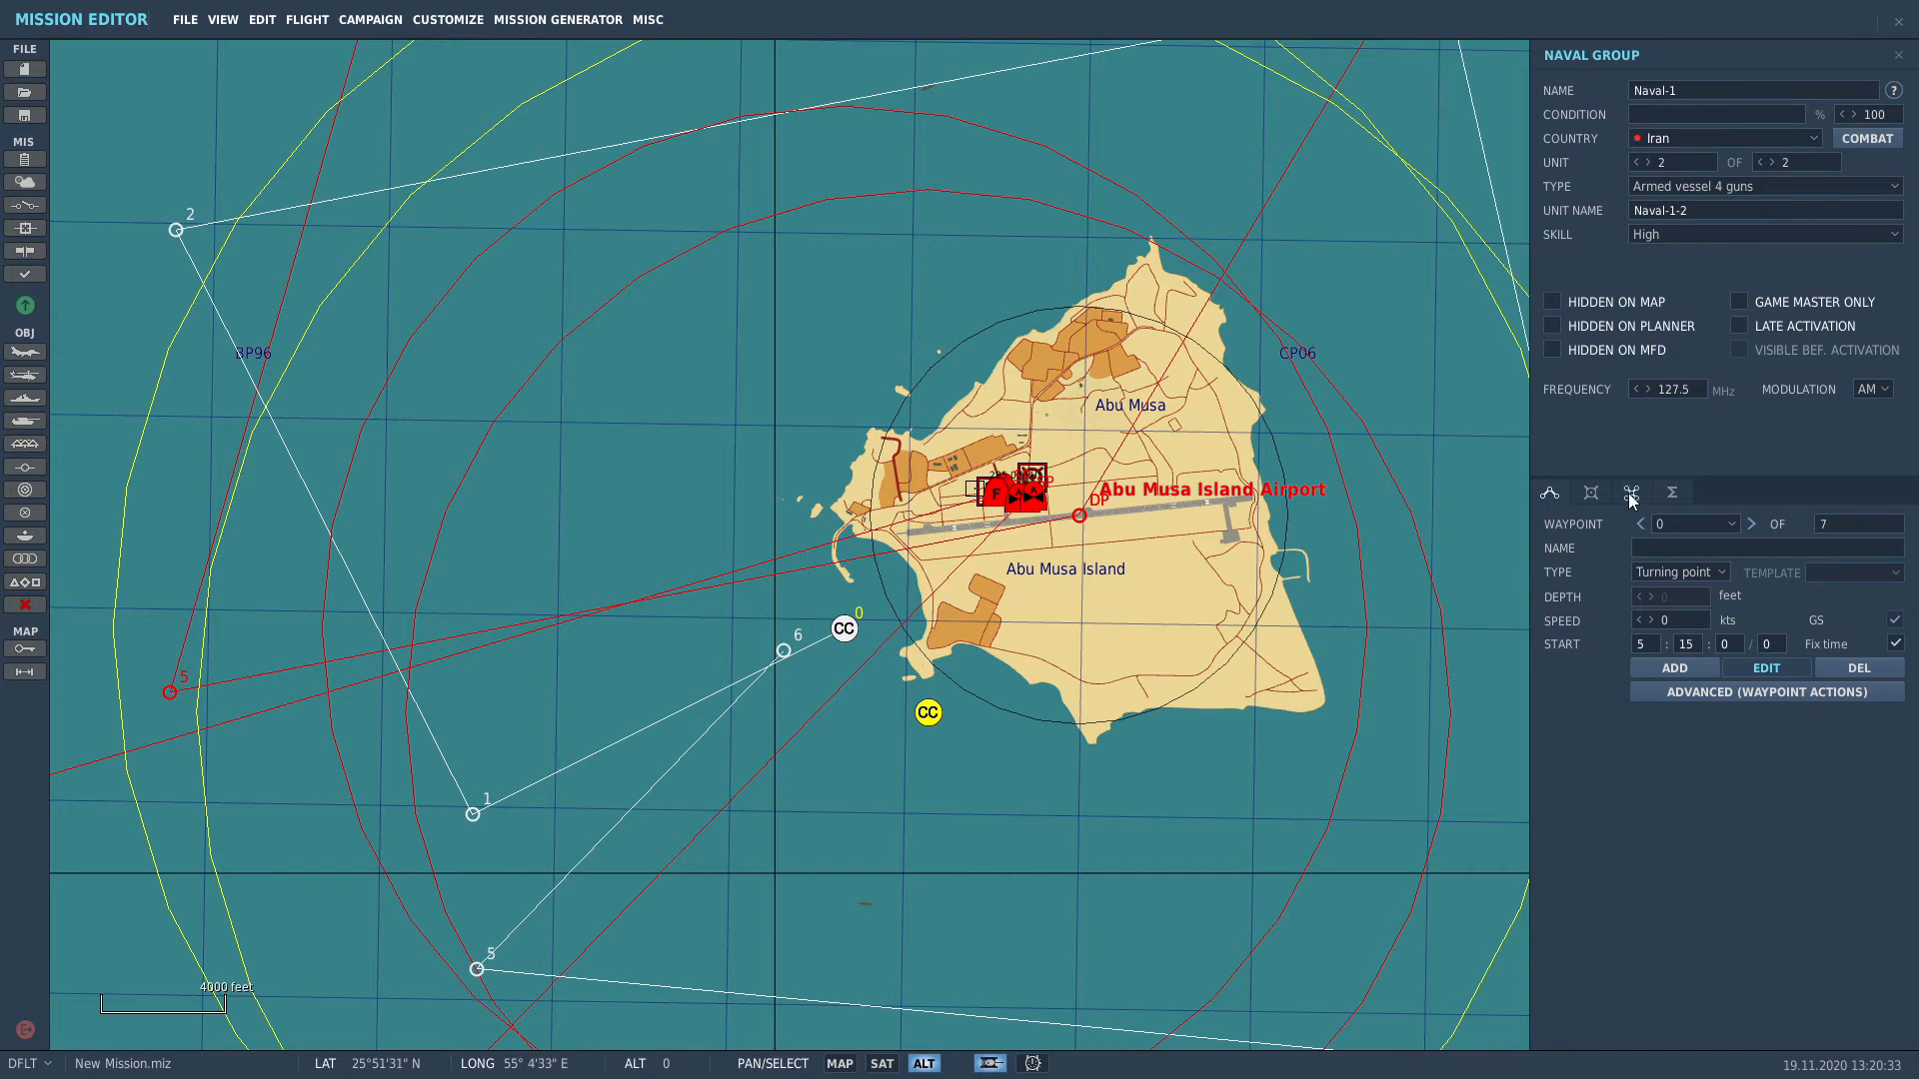
{"action": "left_click", "coordinate": [1590, 492]}
{"action": "left_click", "coordinate": [1773, 537]}
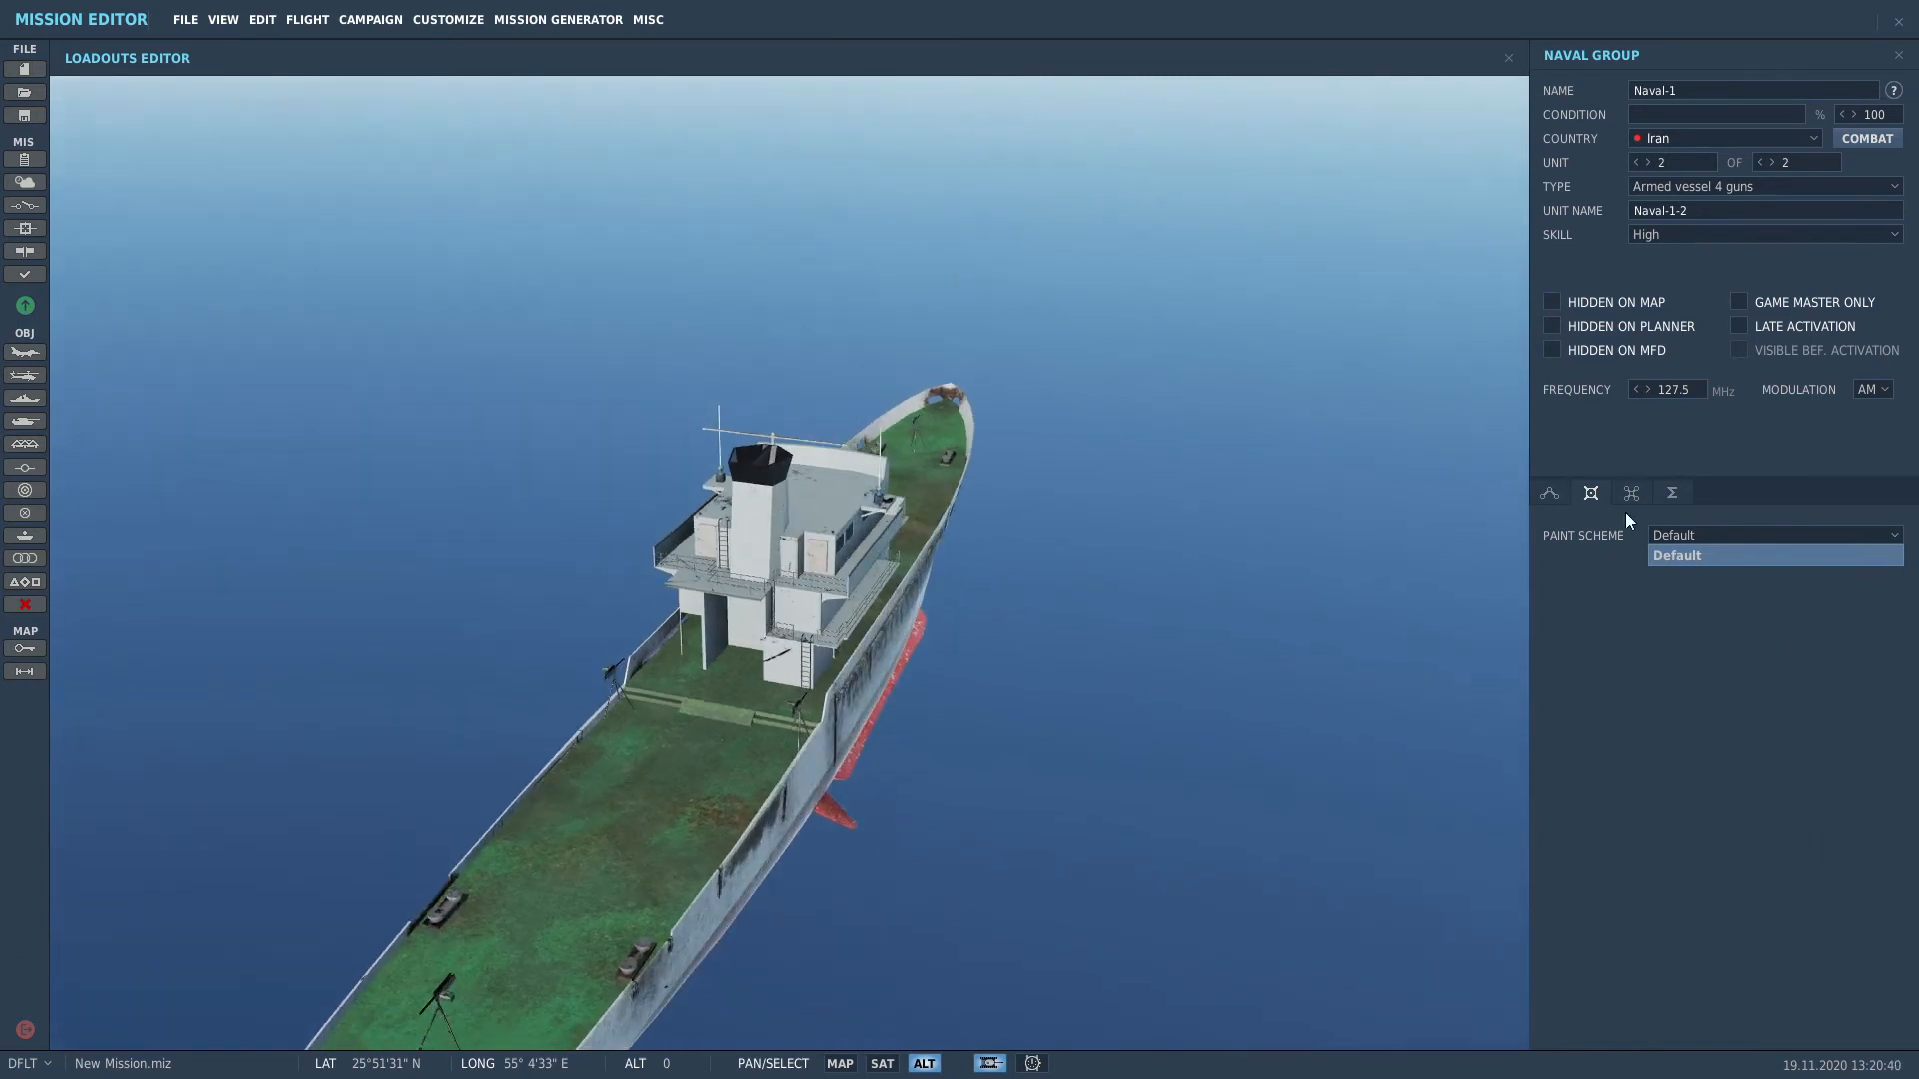
{"action": "left_click", "coordinate": [1551, 494]}
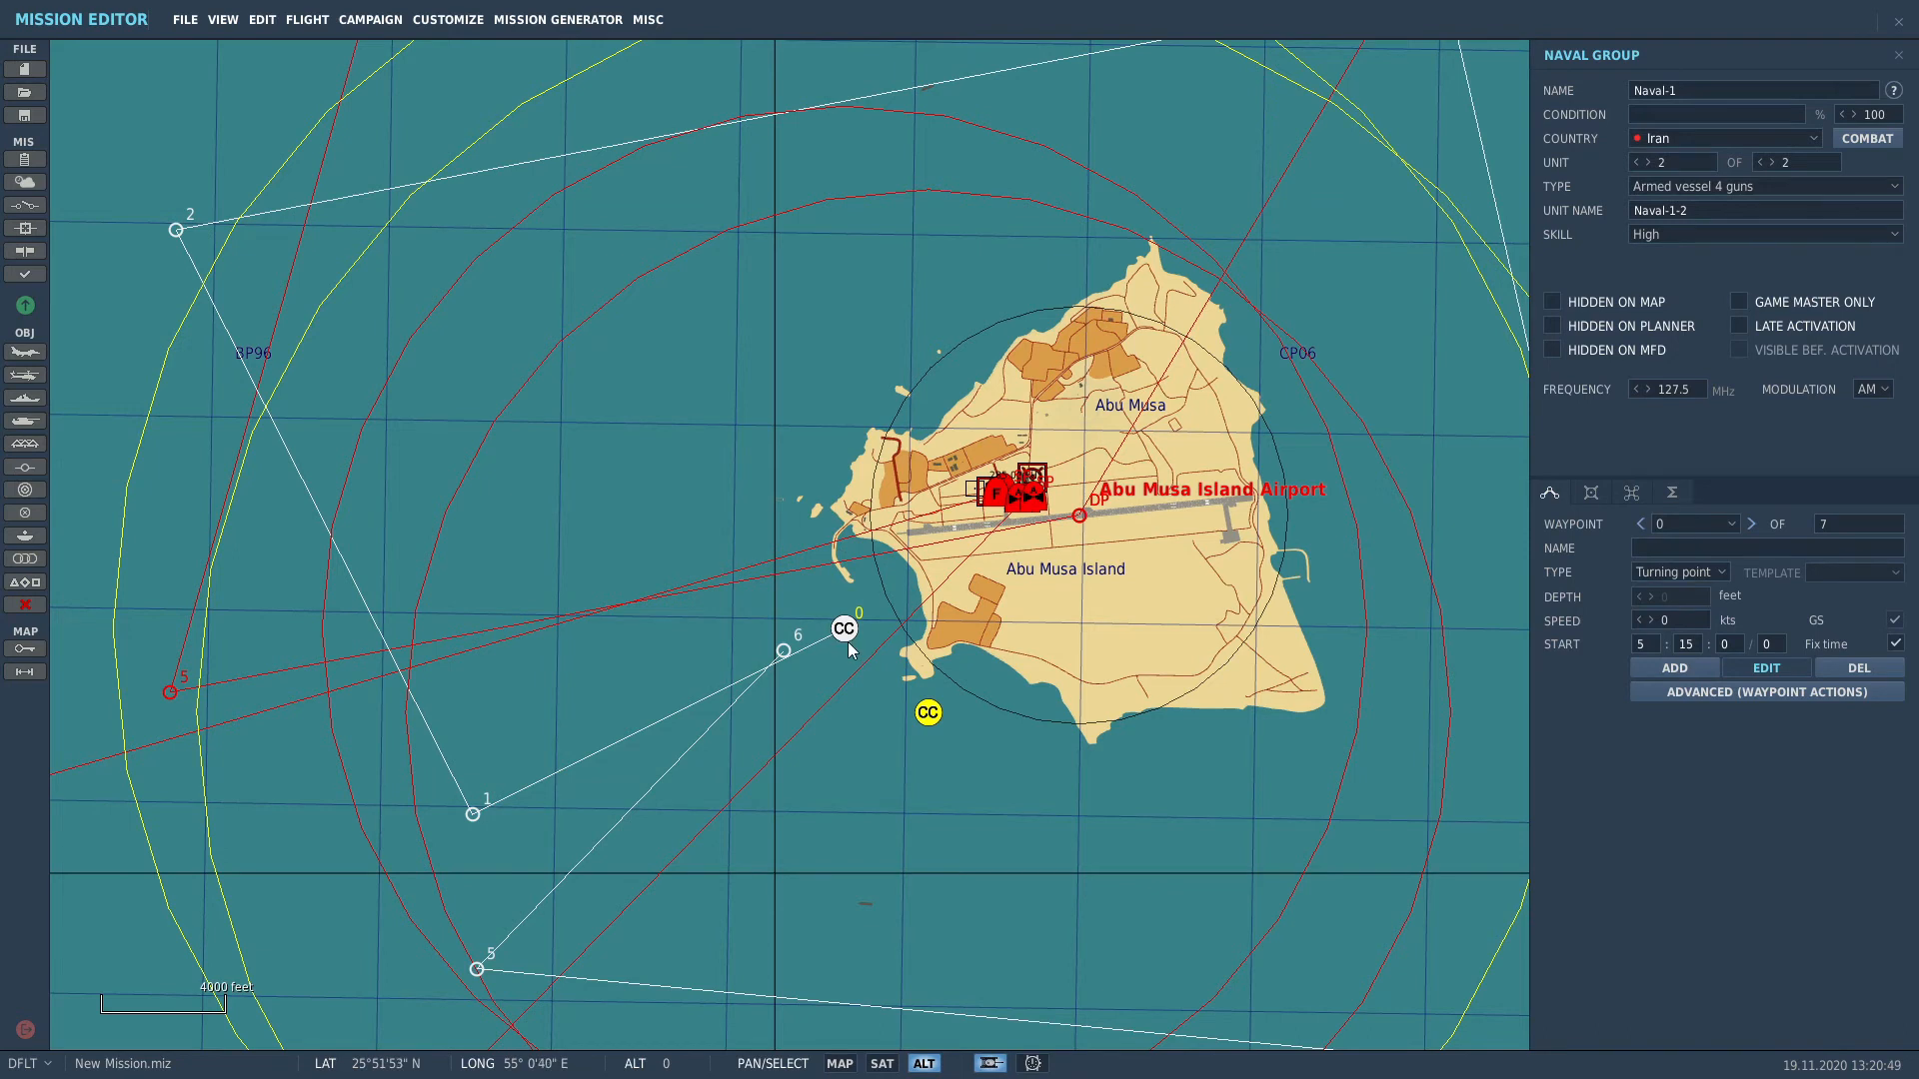
{"action": "scroll", "coordinate": [847, 641], "scroll_direction": "up", "scroll_amount": 6}
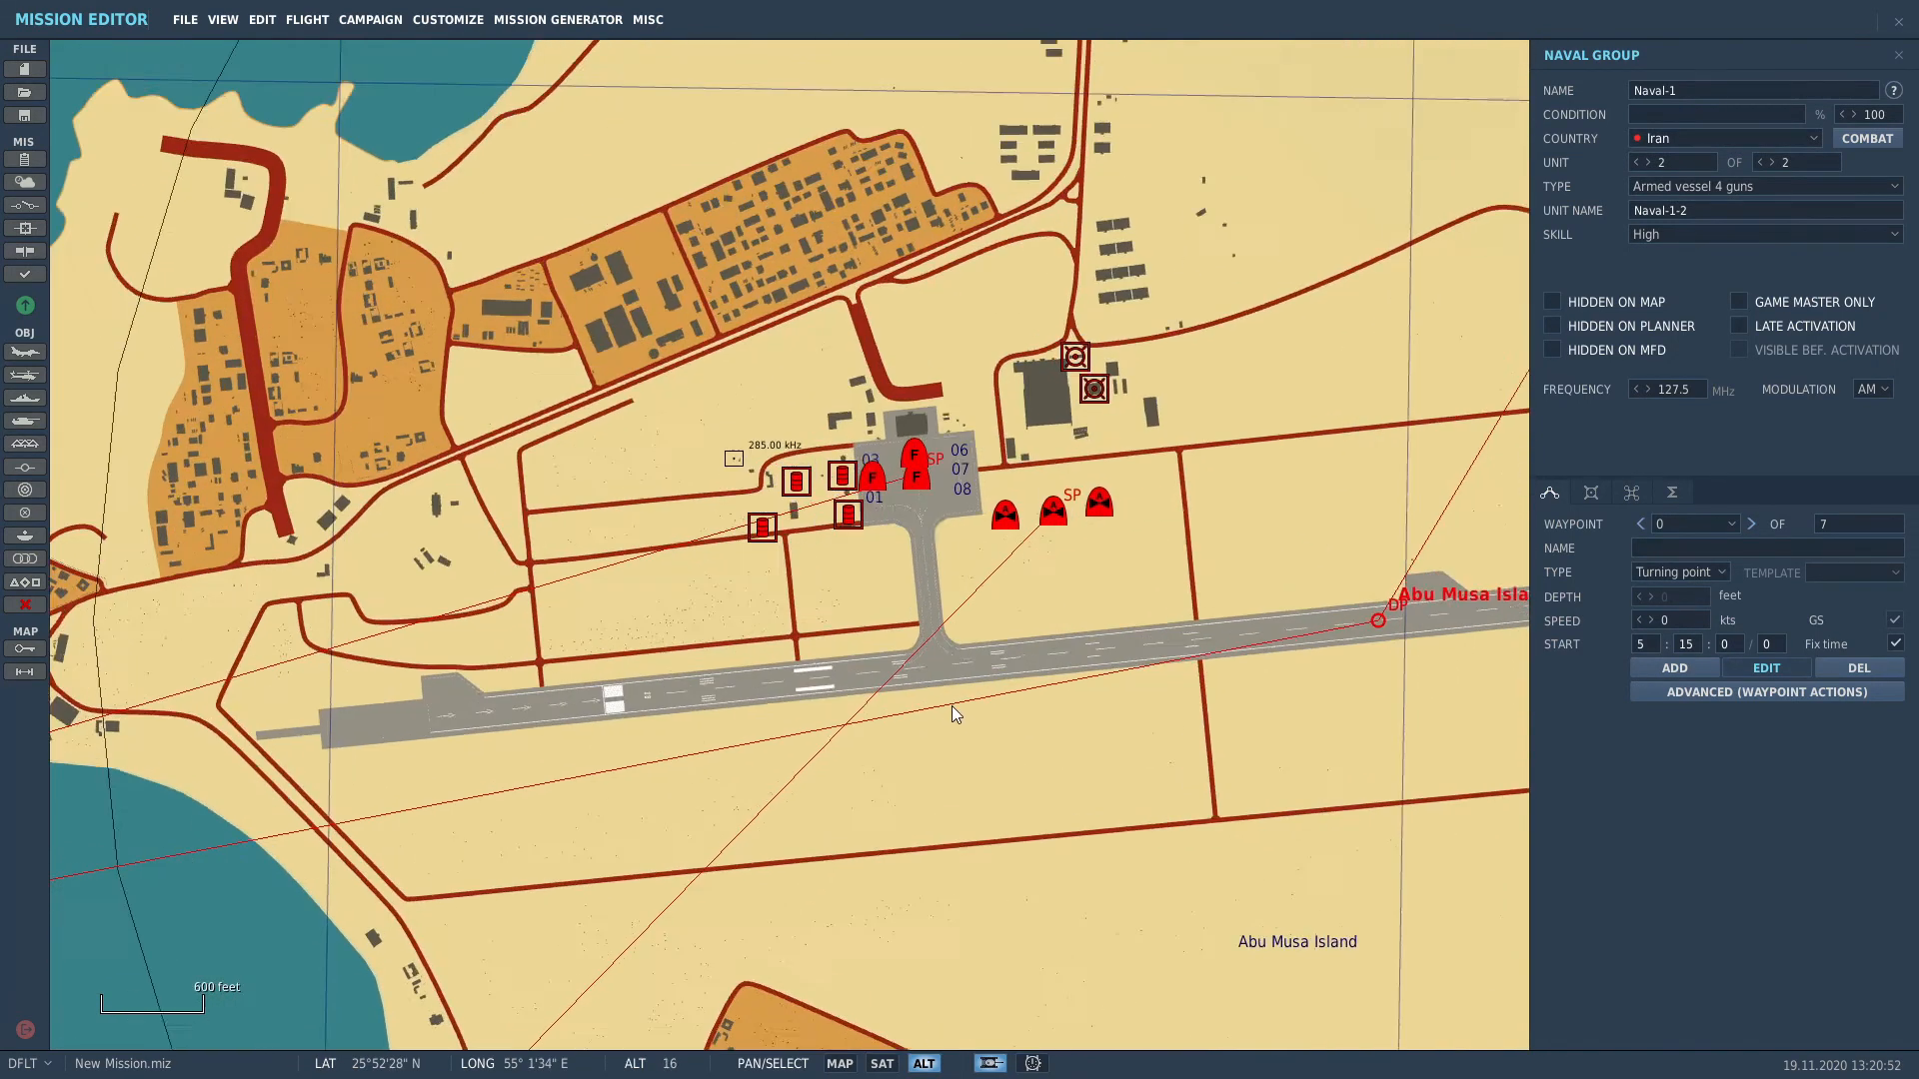
Step: Set Rotary-1's unit count to 3 helicopters while keeping the Mi-24V type
{"action": "scroll", "coordinate": [951, 706], "scroll_direction": "up", "scroll_amount": 2}
{"action": "left_click", "coordinate": [1226, 330]}
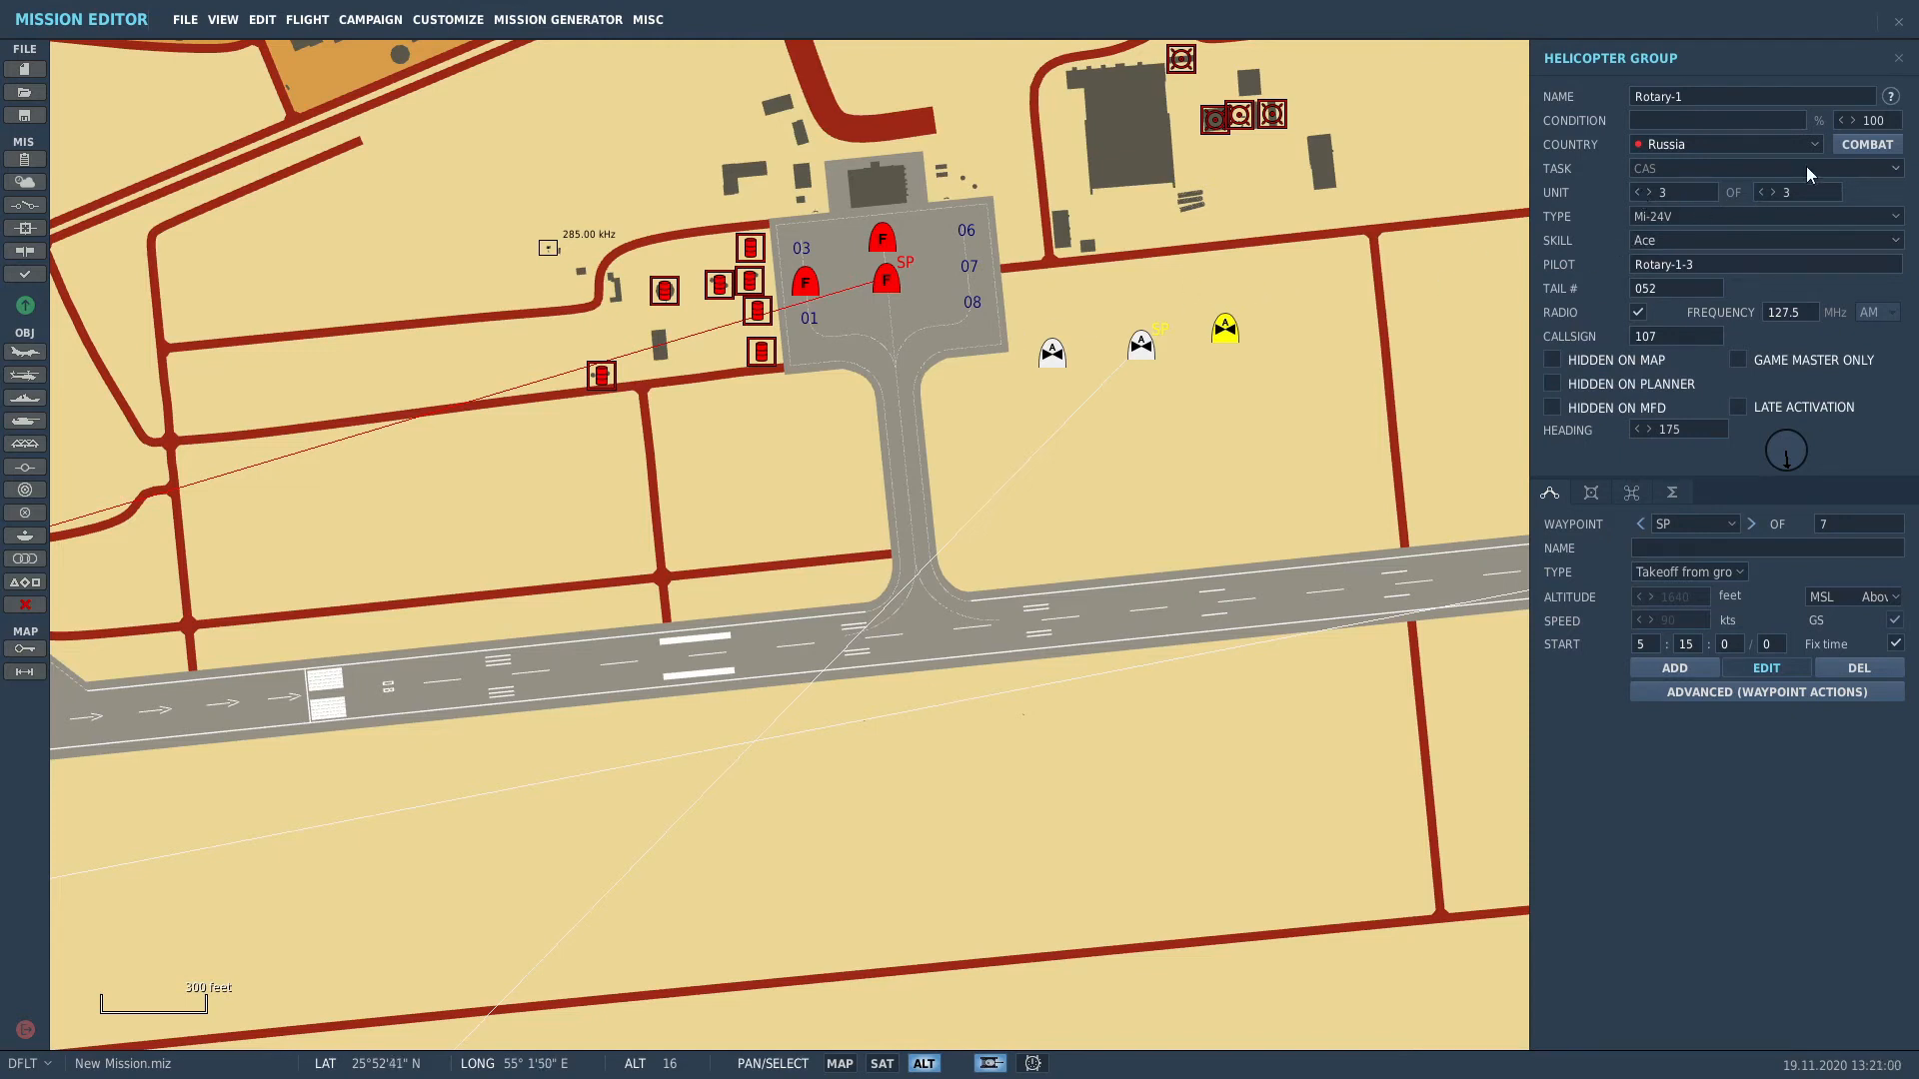
{"action": "left_click", "coordinate": [1761, 192]}
{"action": "left_click", "coordinate": [1772, 192]}
{"action": "left_click", "coordinate": [1639, 193]}
{"action": "left_click", "coordinate": [1663, 214]}
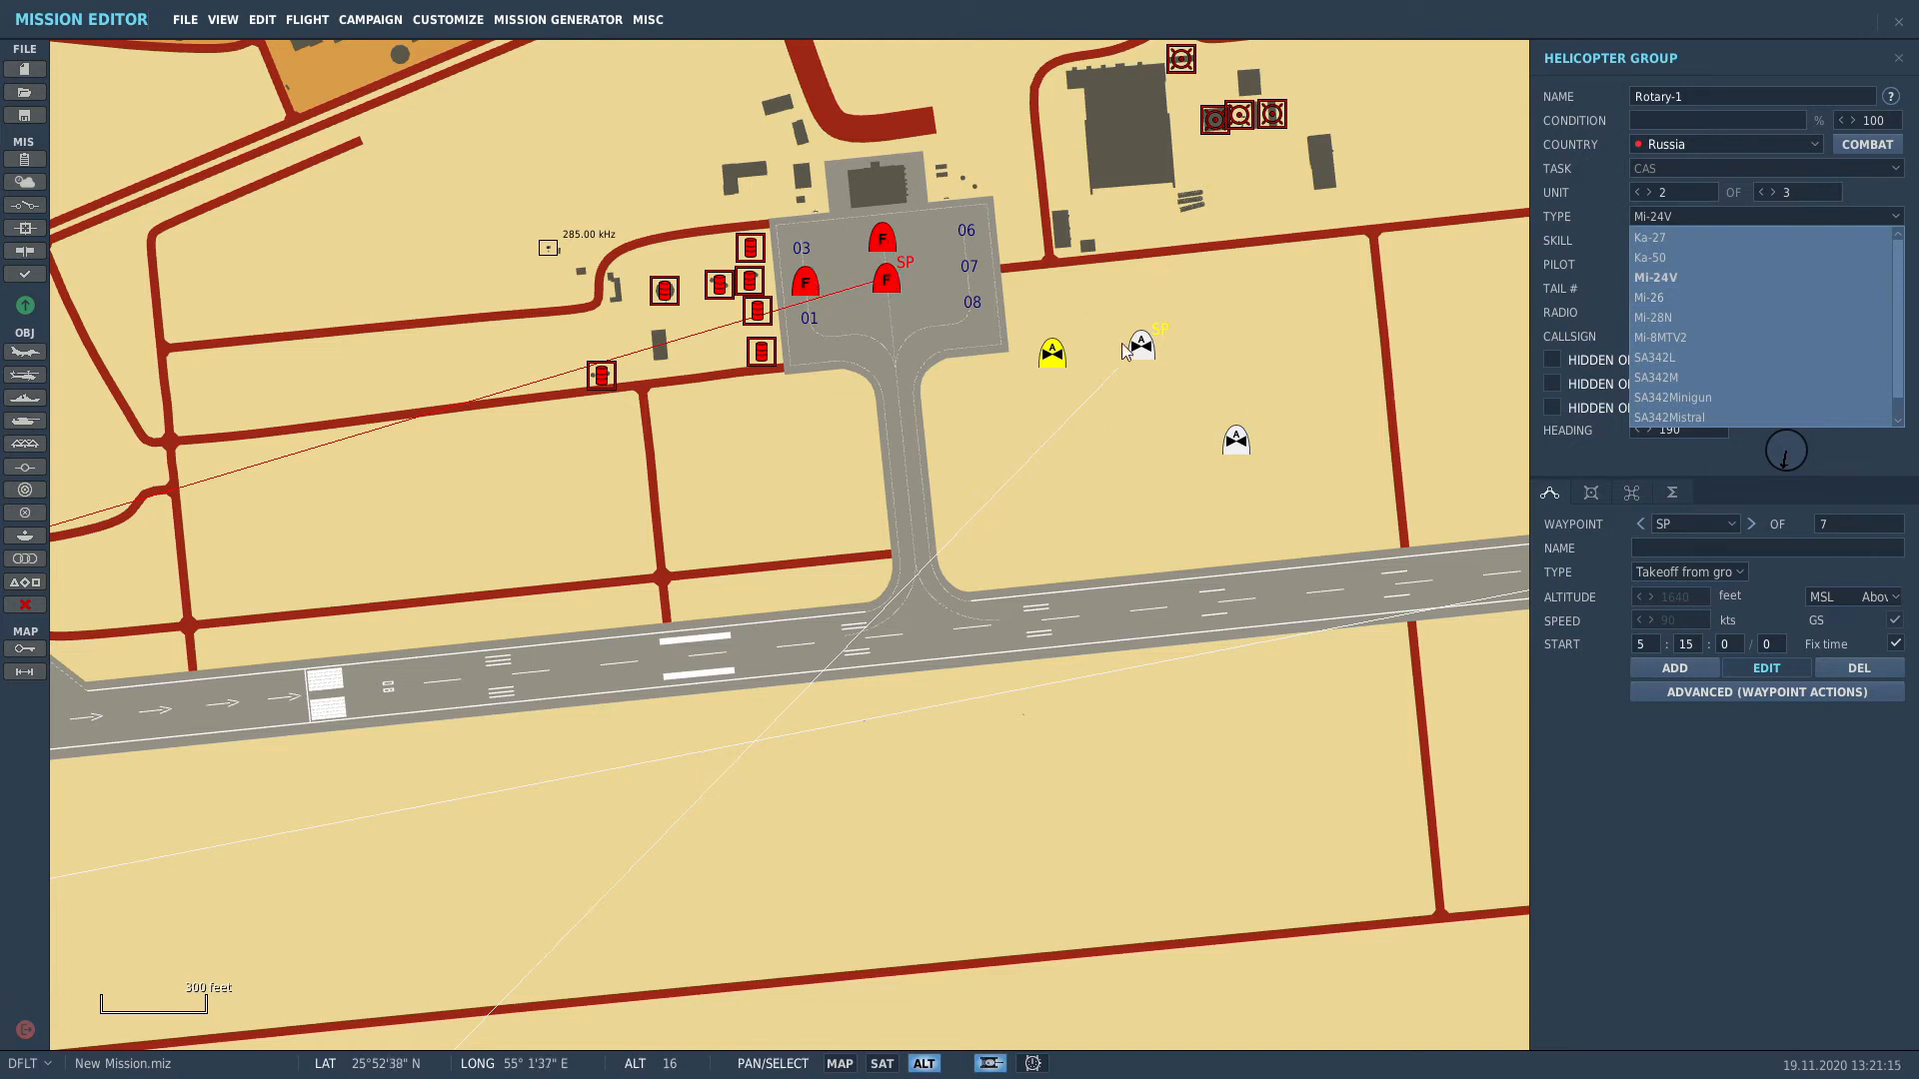
{"action": "left_click", "coordinate": [1105, 442]}
{"action": "left_click", "coordinate": [1103, 437]}
{"action": "scroll", "coordinate": [1100, 443], "scroll_direction": "down", "scroll_amount": 7}
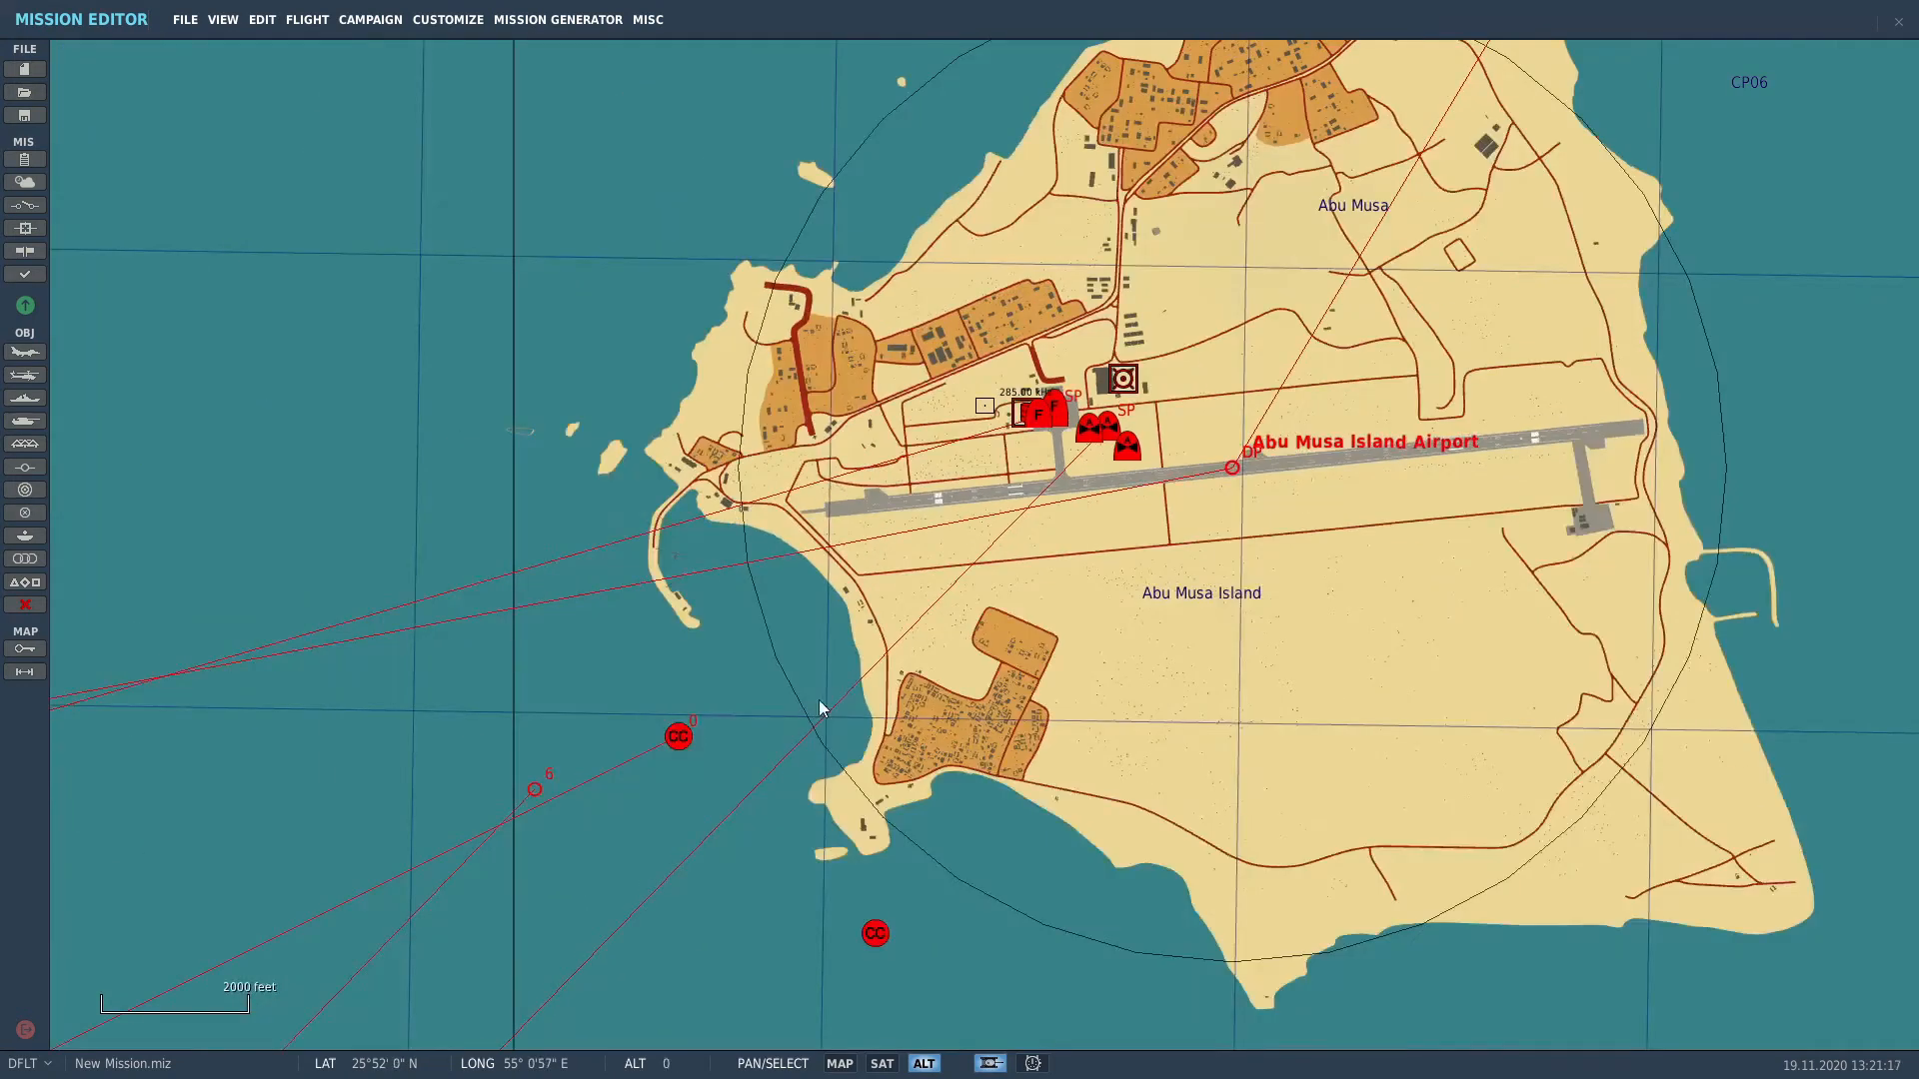
Step: Place a new Iranian ground group on the western shore near the runway buildings
{"action": "left_click_drag", "start_coordinate": [652, 710], "coordinate": [854, 385]}
{"action": "scroll", "coordinate": [878, 501], "scroll_direction": "down", "scroll_amount": 3}
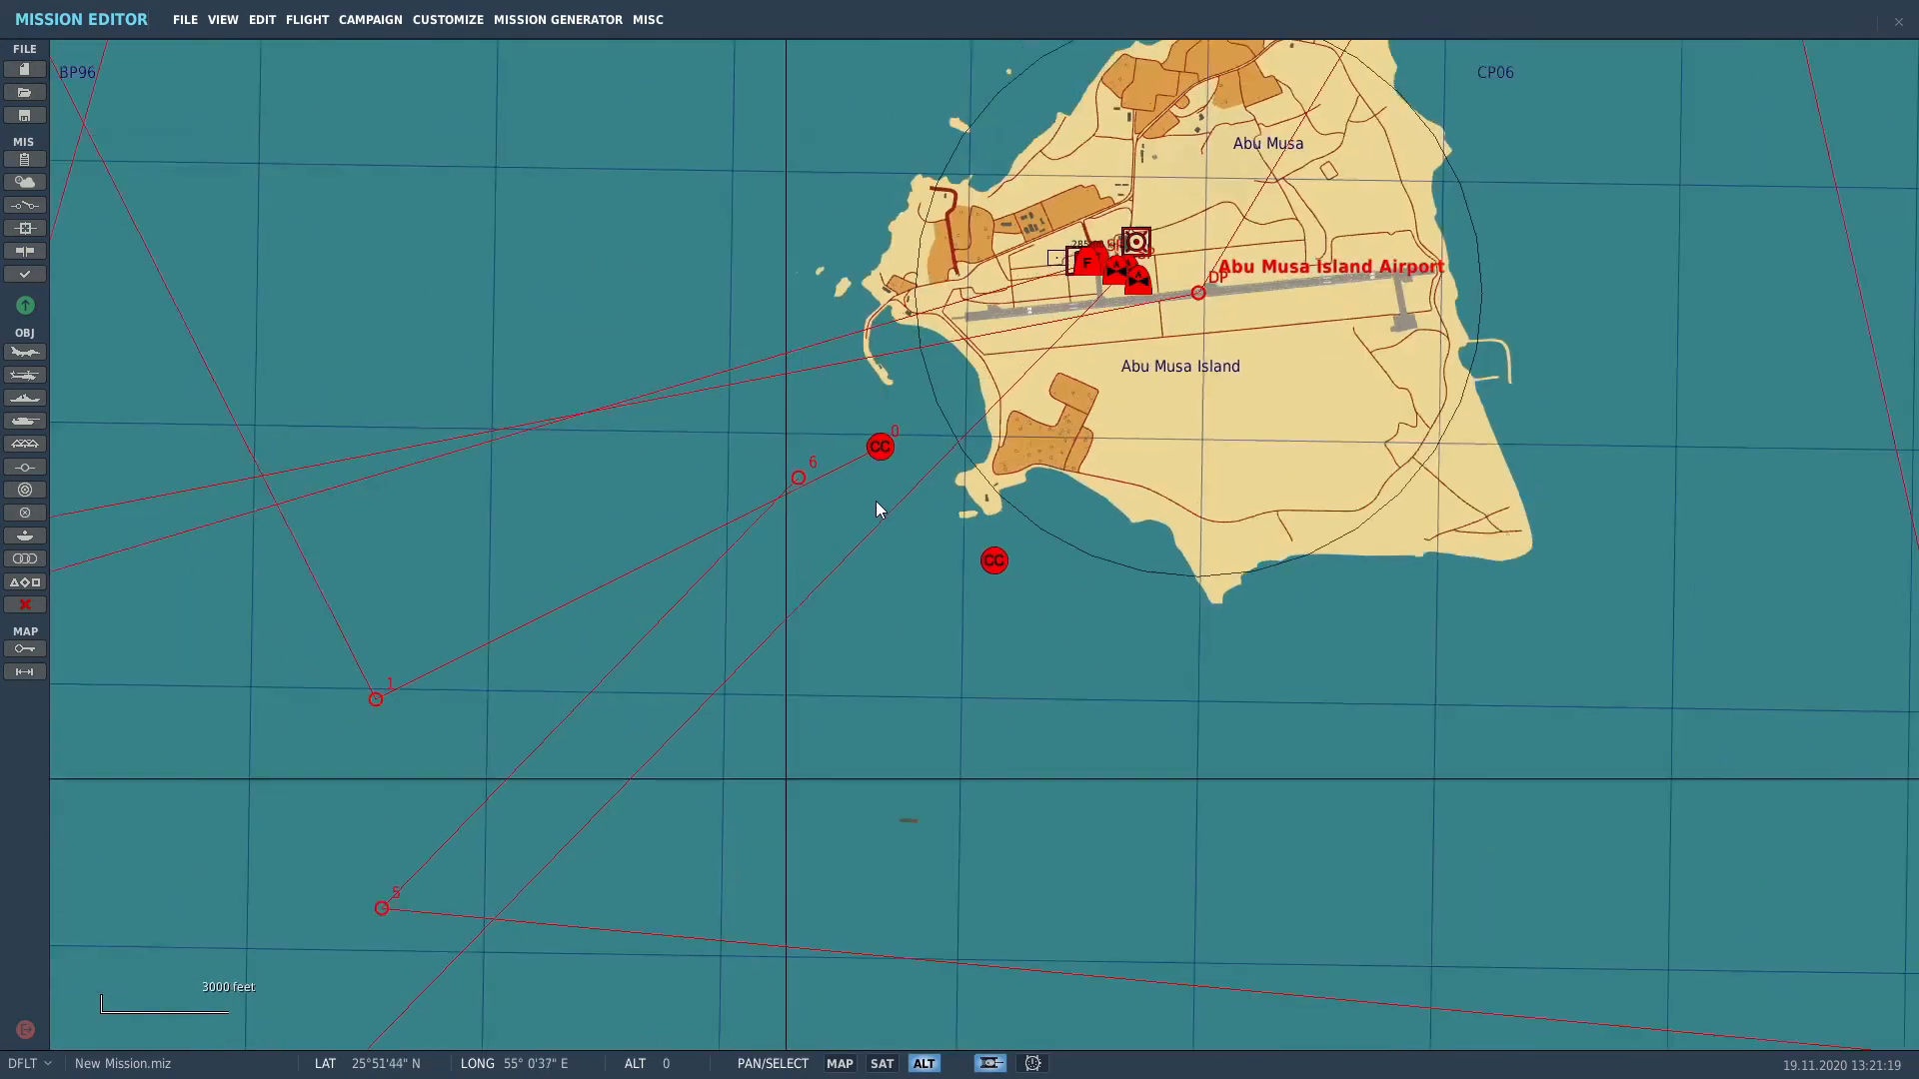
{"action": "left_click", "coordinate": [25, 421]}
{"action": "scroll", "coordinate": [1189, 405], "scroll_direction": "up", "scroll_amount": 7}
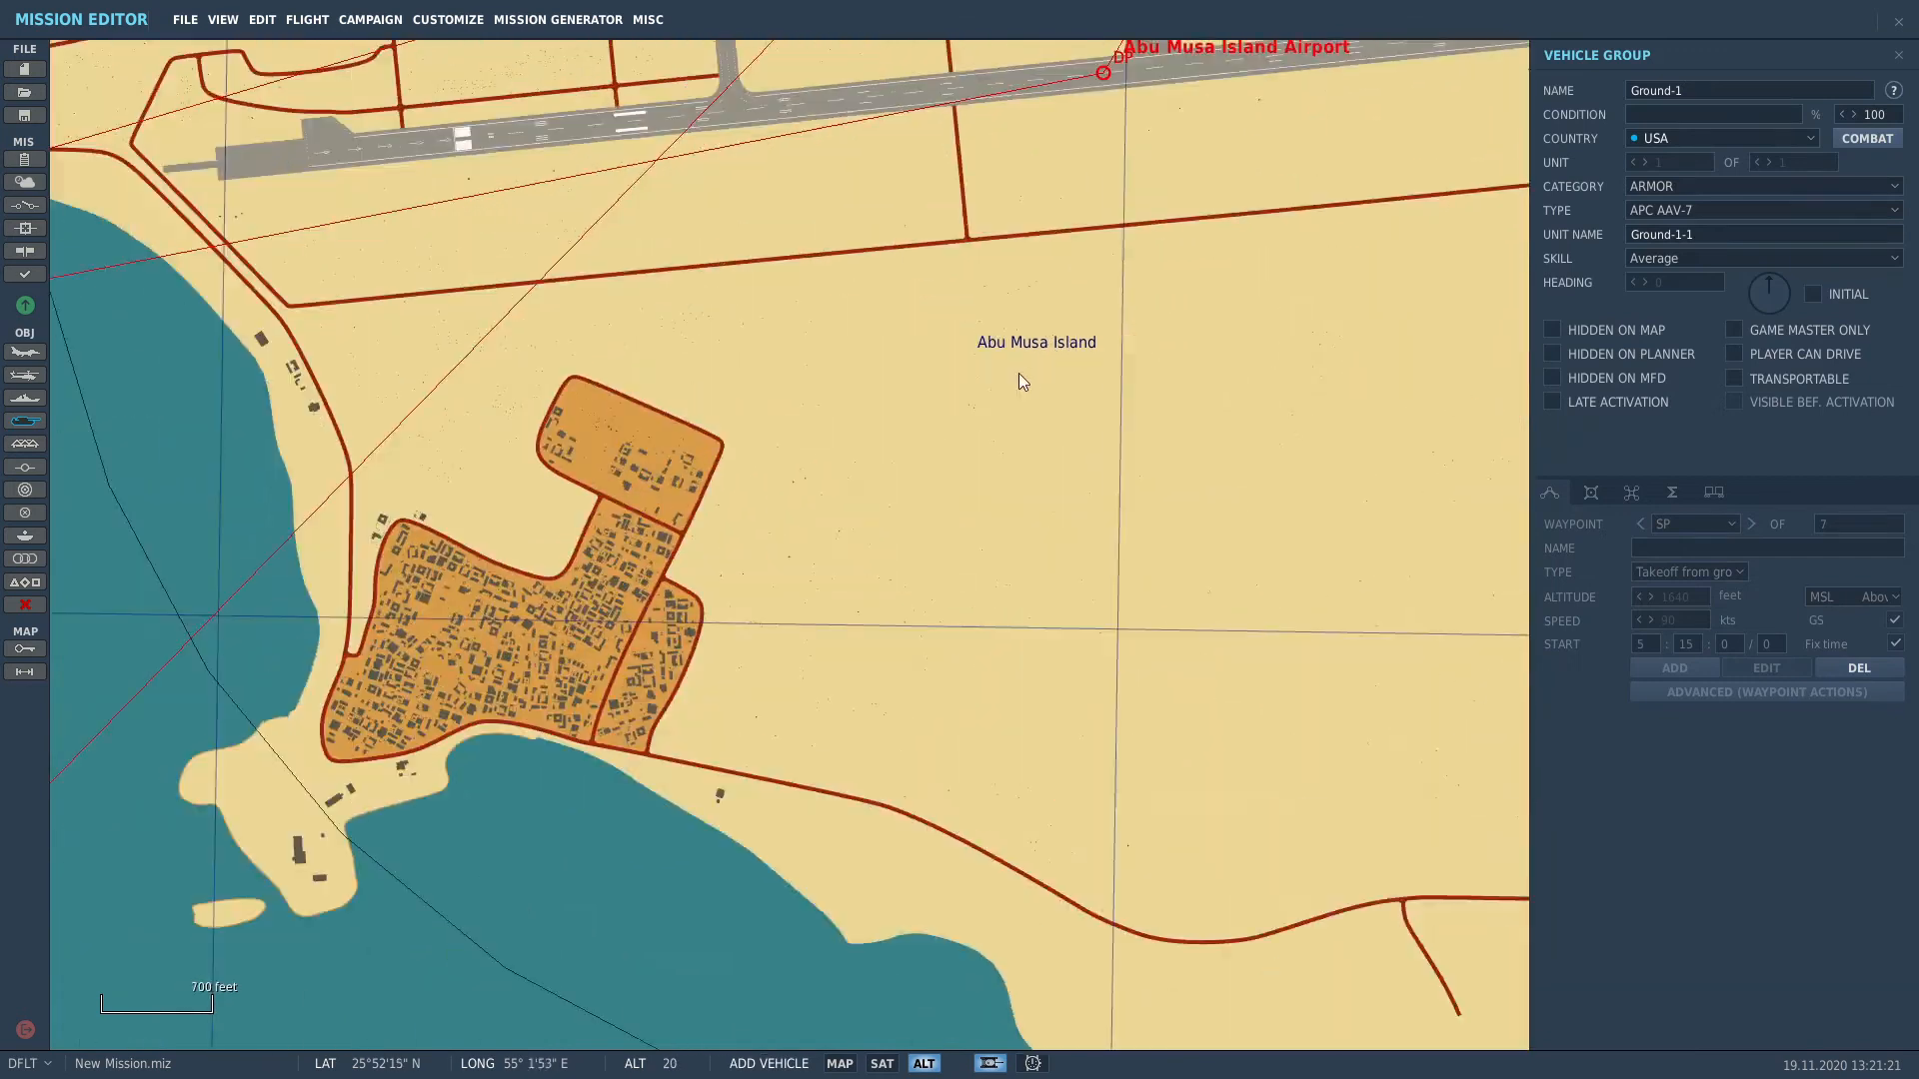
{"action": "right_click_drag", "start_coordinate": [890, 313], "coordinate": [1445, 242]}
{"action": "right_click_drag", "start_coordinate": [836, 234], "coordinate": [1113, 494]}
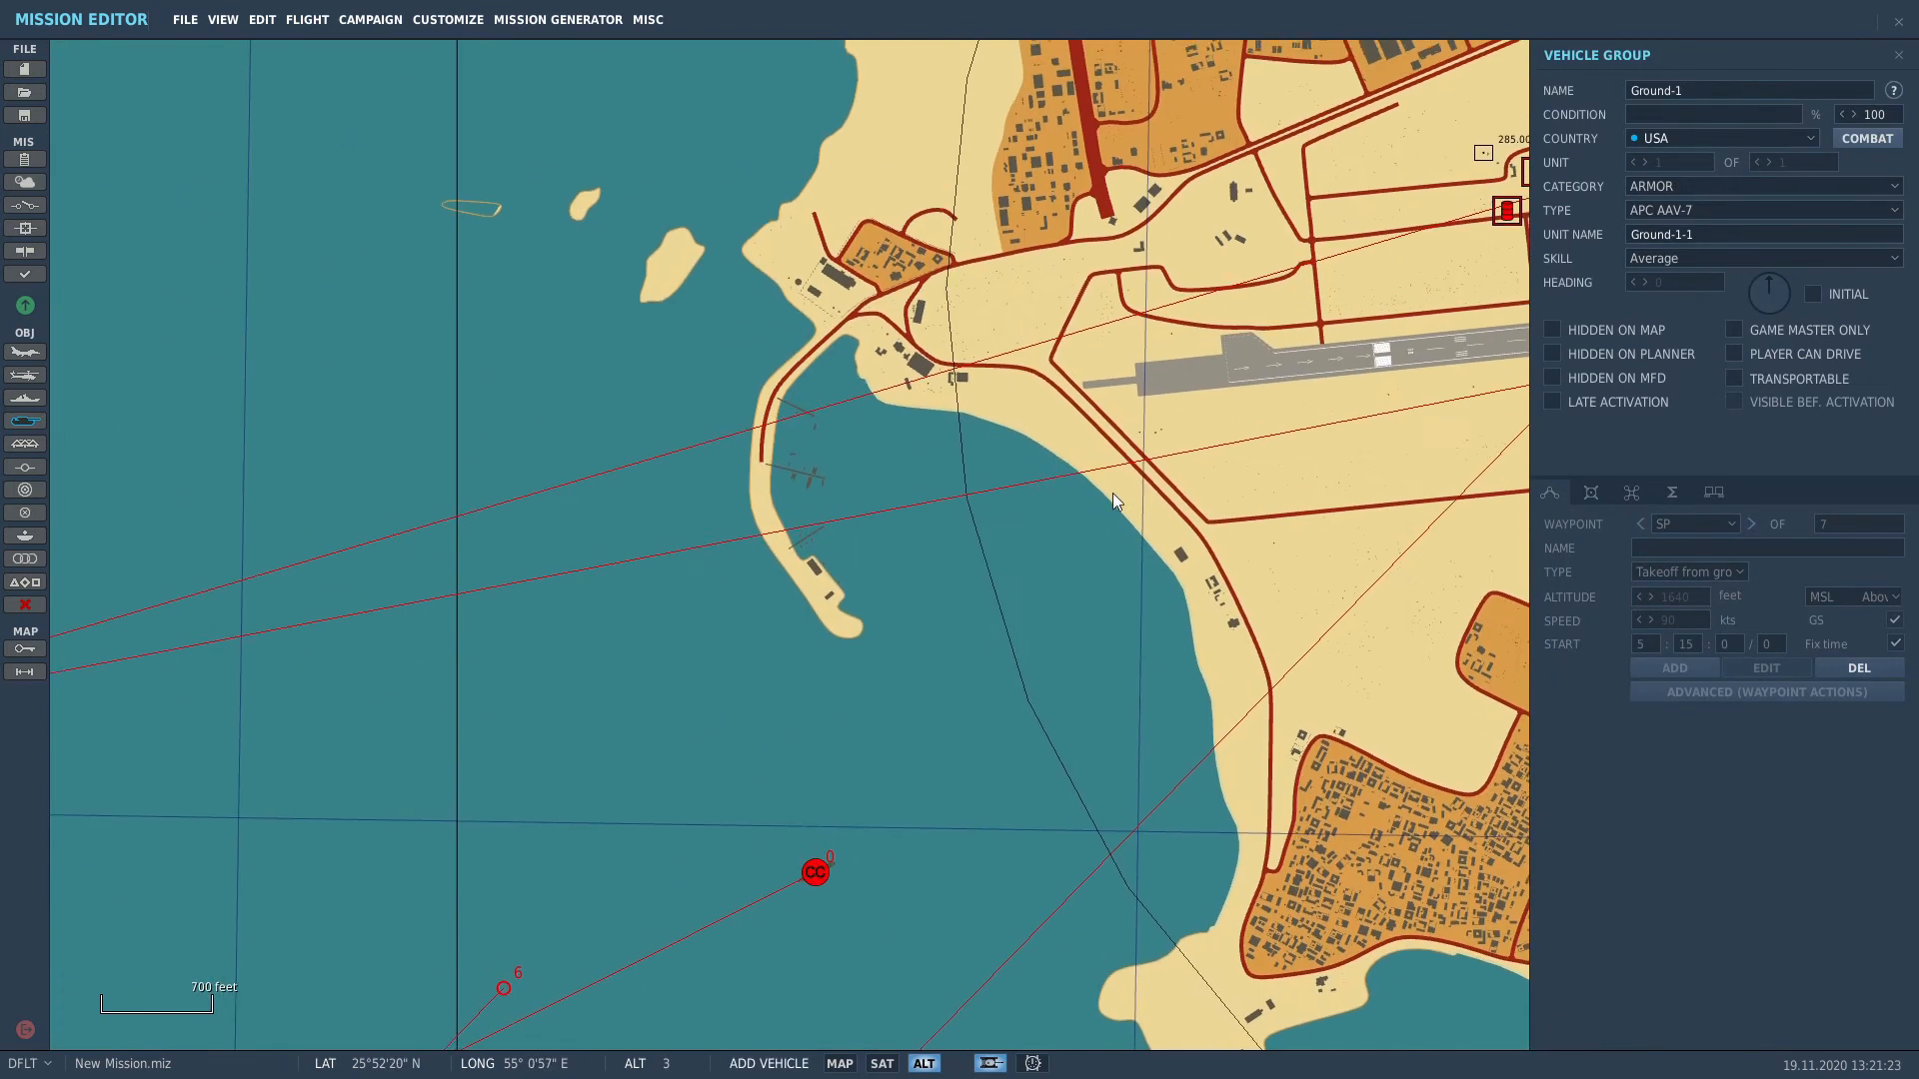
{"action": "scroll", "coordinate": [975, 350], "scroll_direction": "up", "scroll_amount": 5}
{"action": "scroll", "coordinate": [816, 373], "scroll_direction": "up", "scroll_amount": 3}
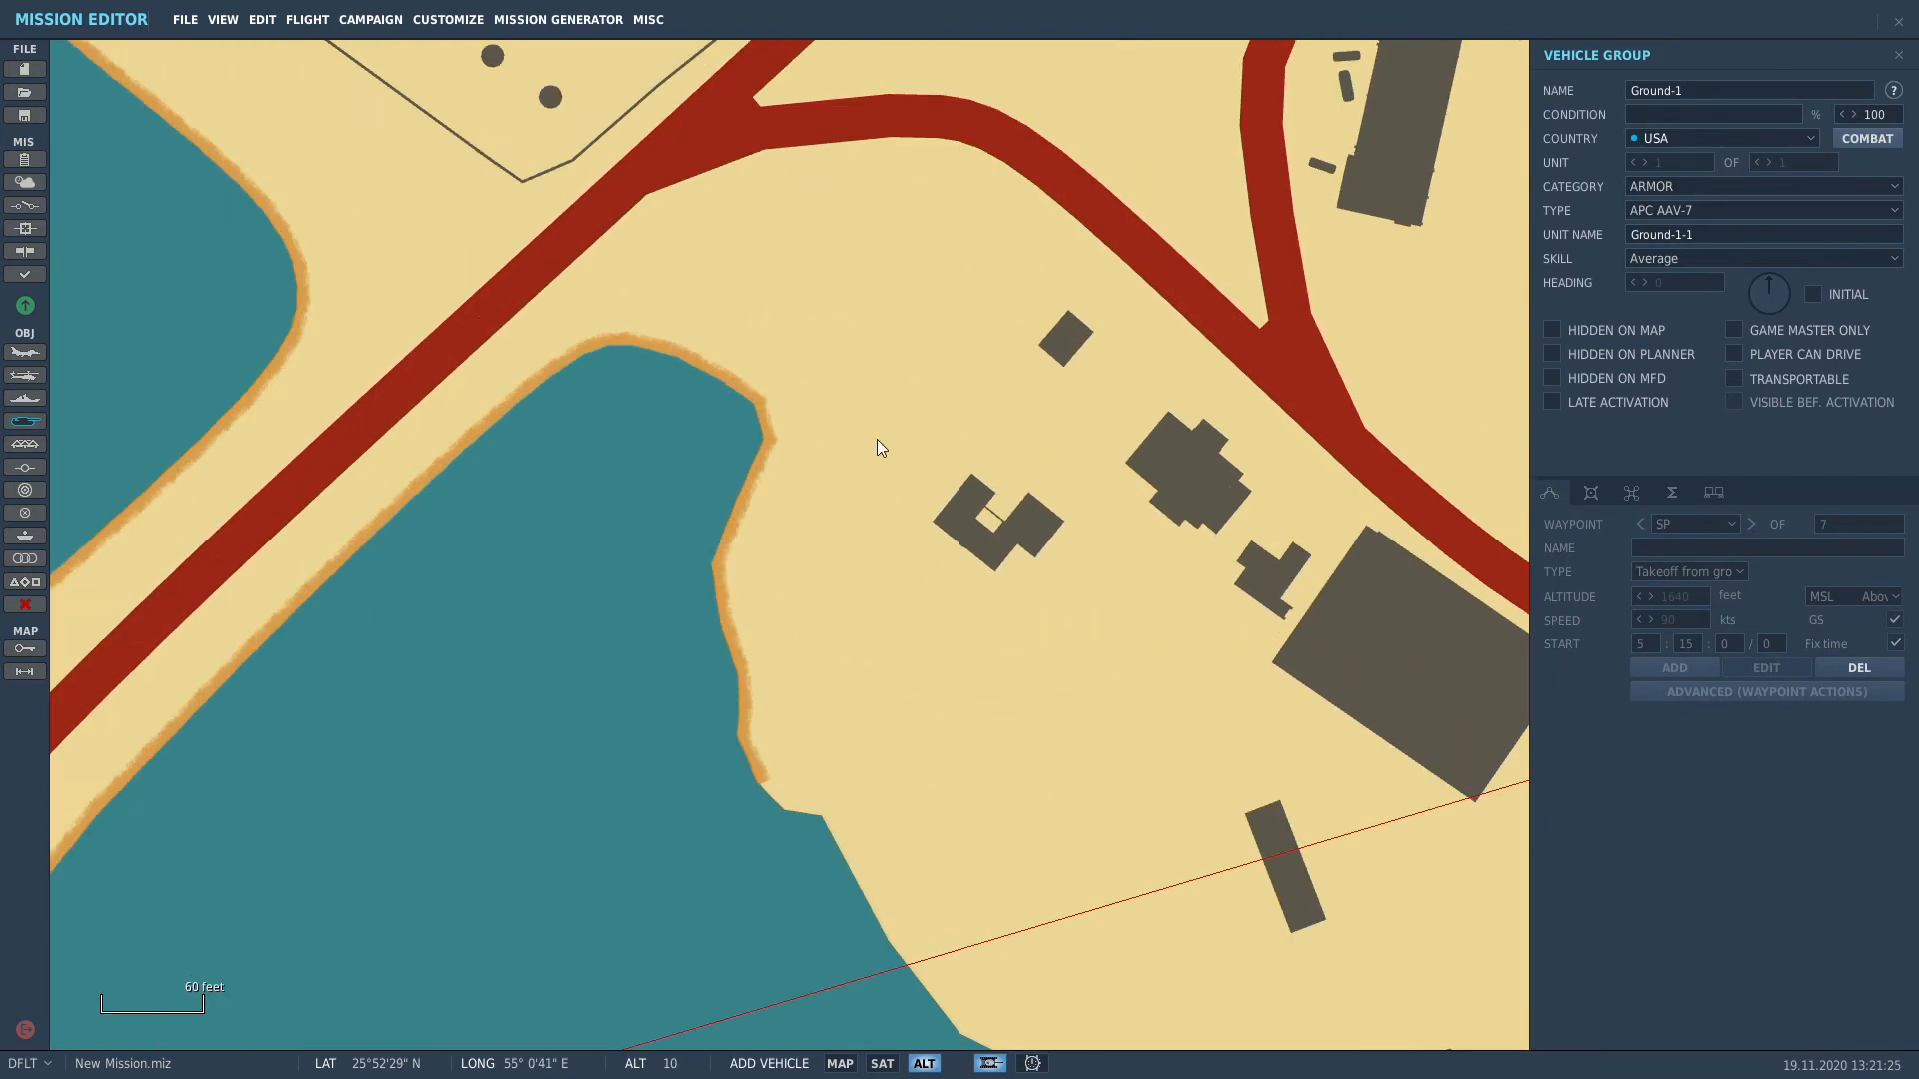
{"action": "left_click", "coordinate": [847, 308]}
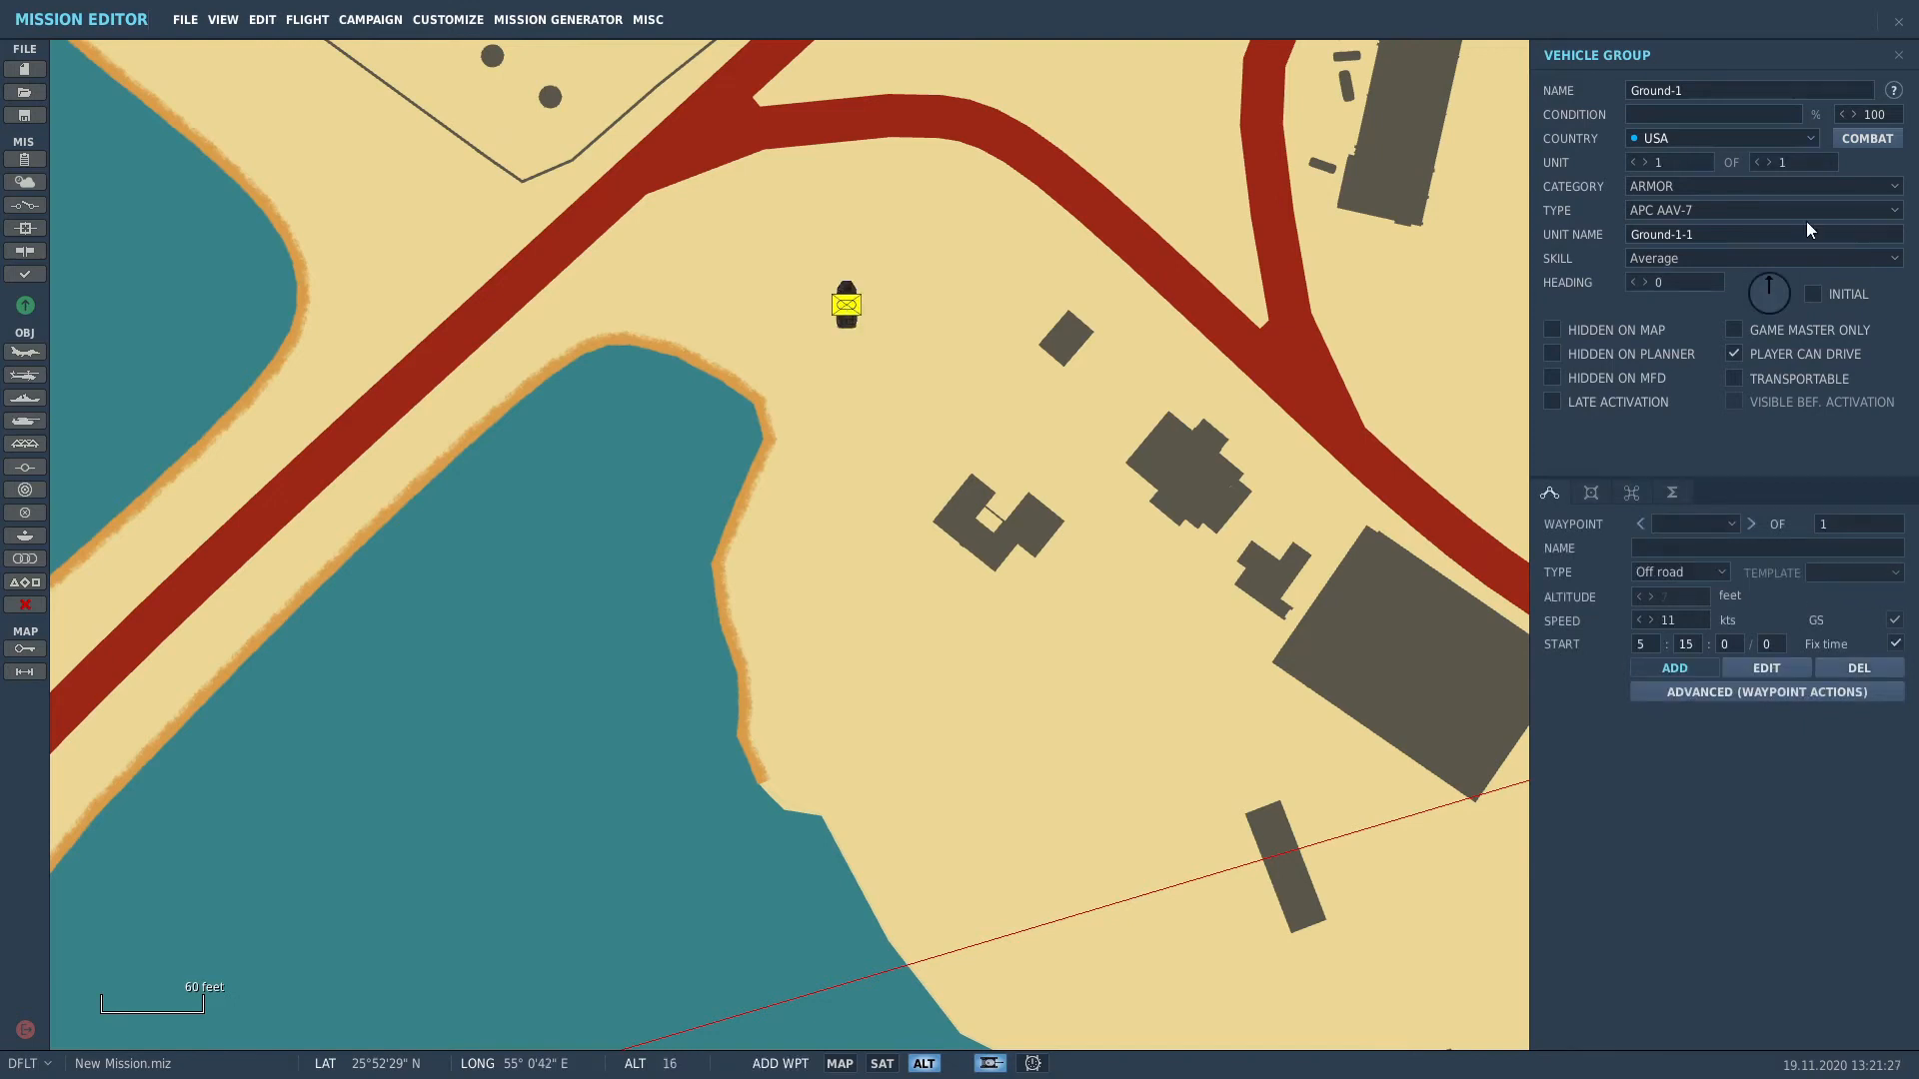
{"action": "left_click", "coordinate": [1685, 138]}
{"action": "left_click_drag", "start_coordinate": [1839, 172], "coordinate": [1845, 236]}
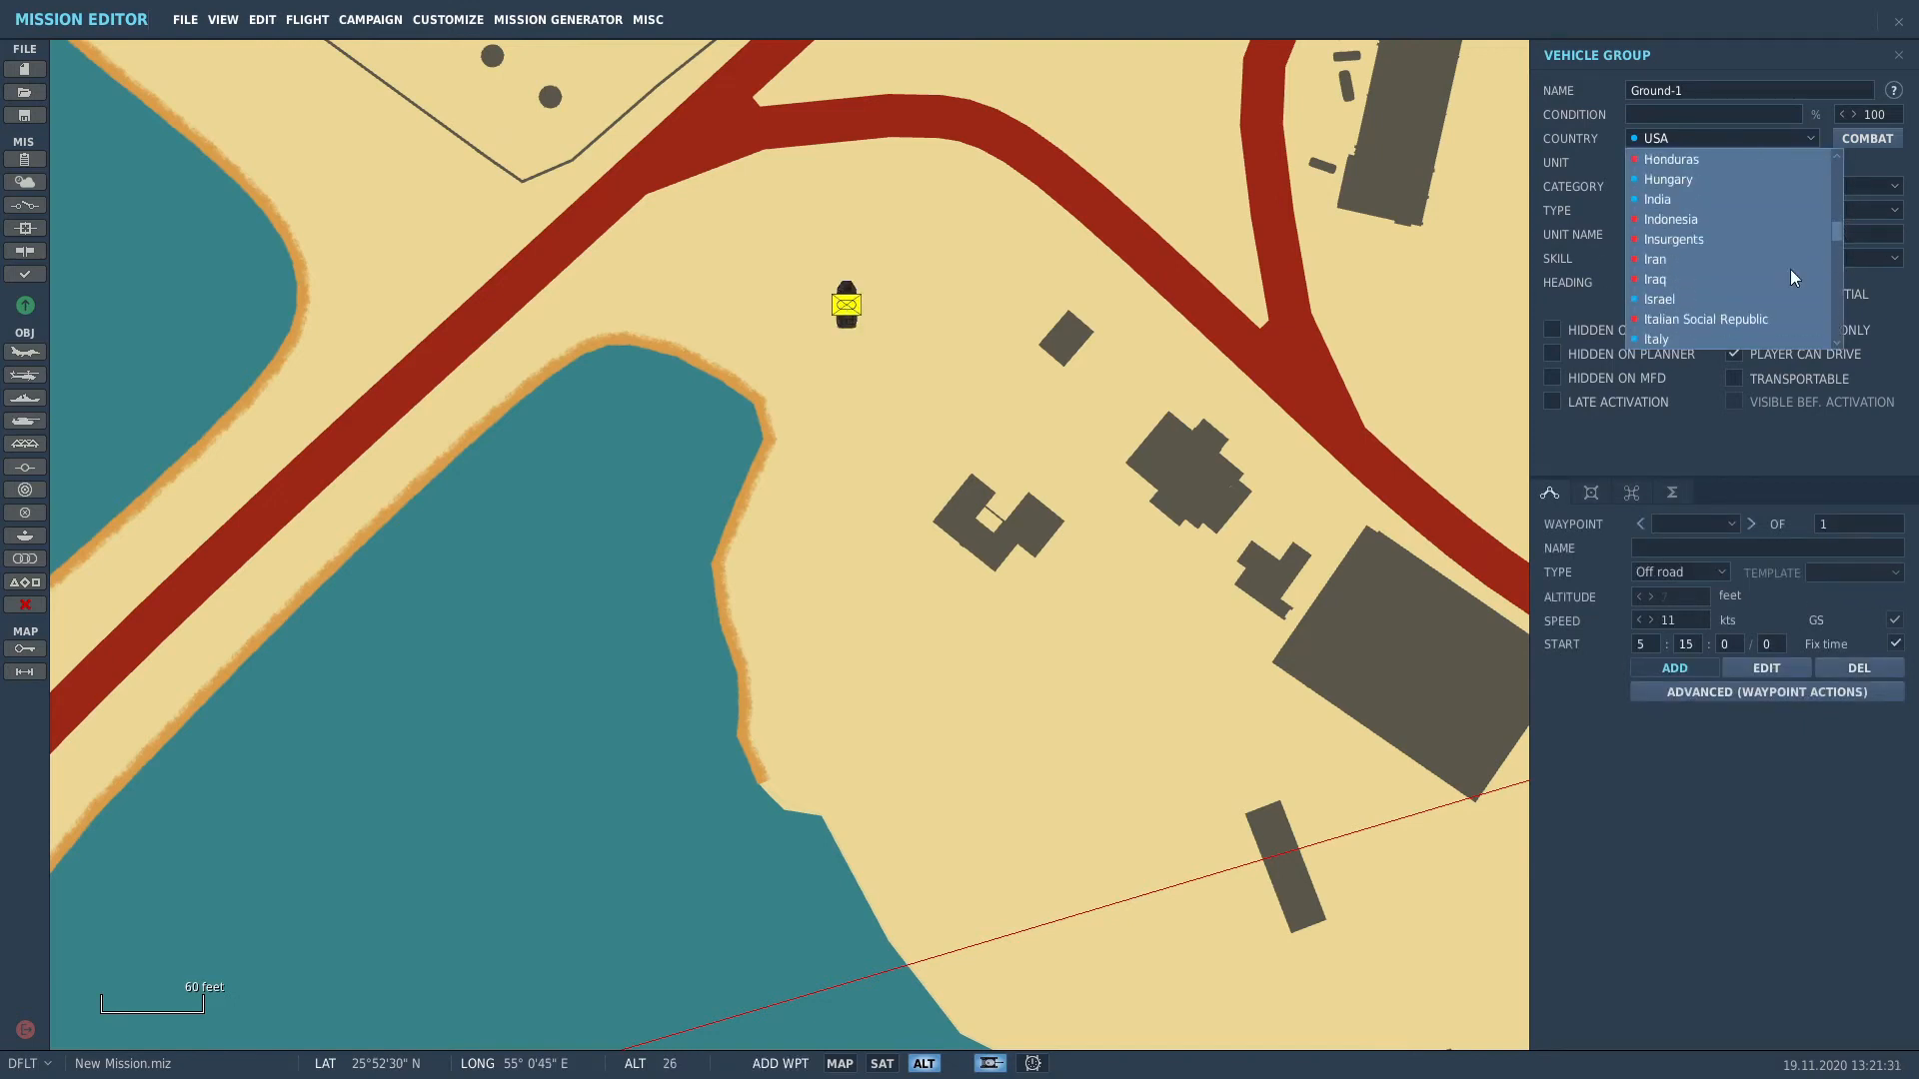
{"action": "left_click", "coordinate": [1737, 260]}
Step: Set the vehicle to UNARMED Transport Ural-375 with heading 255
{"action": "left_click", "coordinate": [1727, 209]}
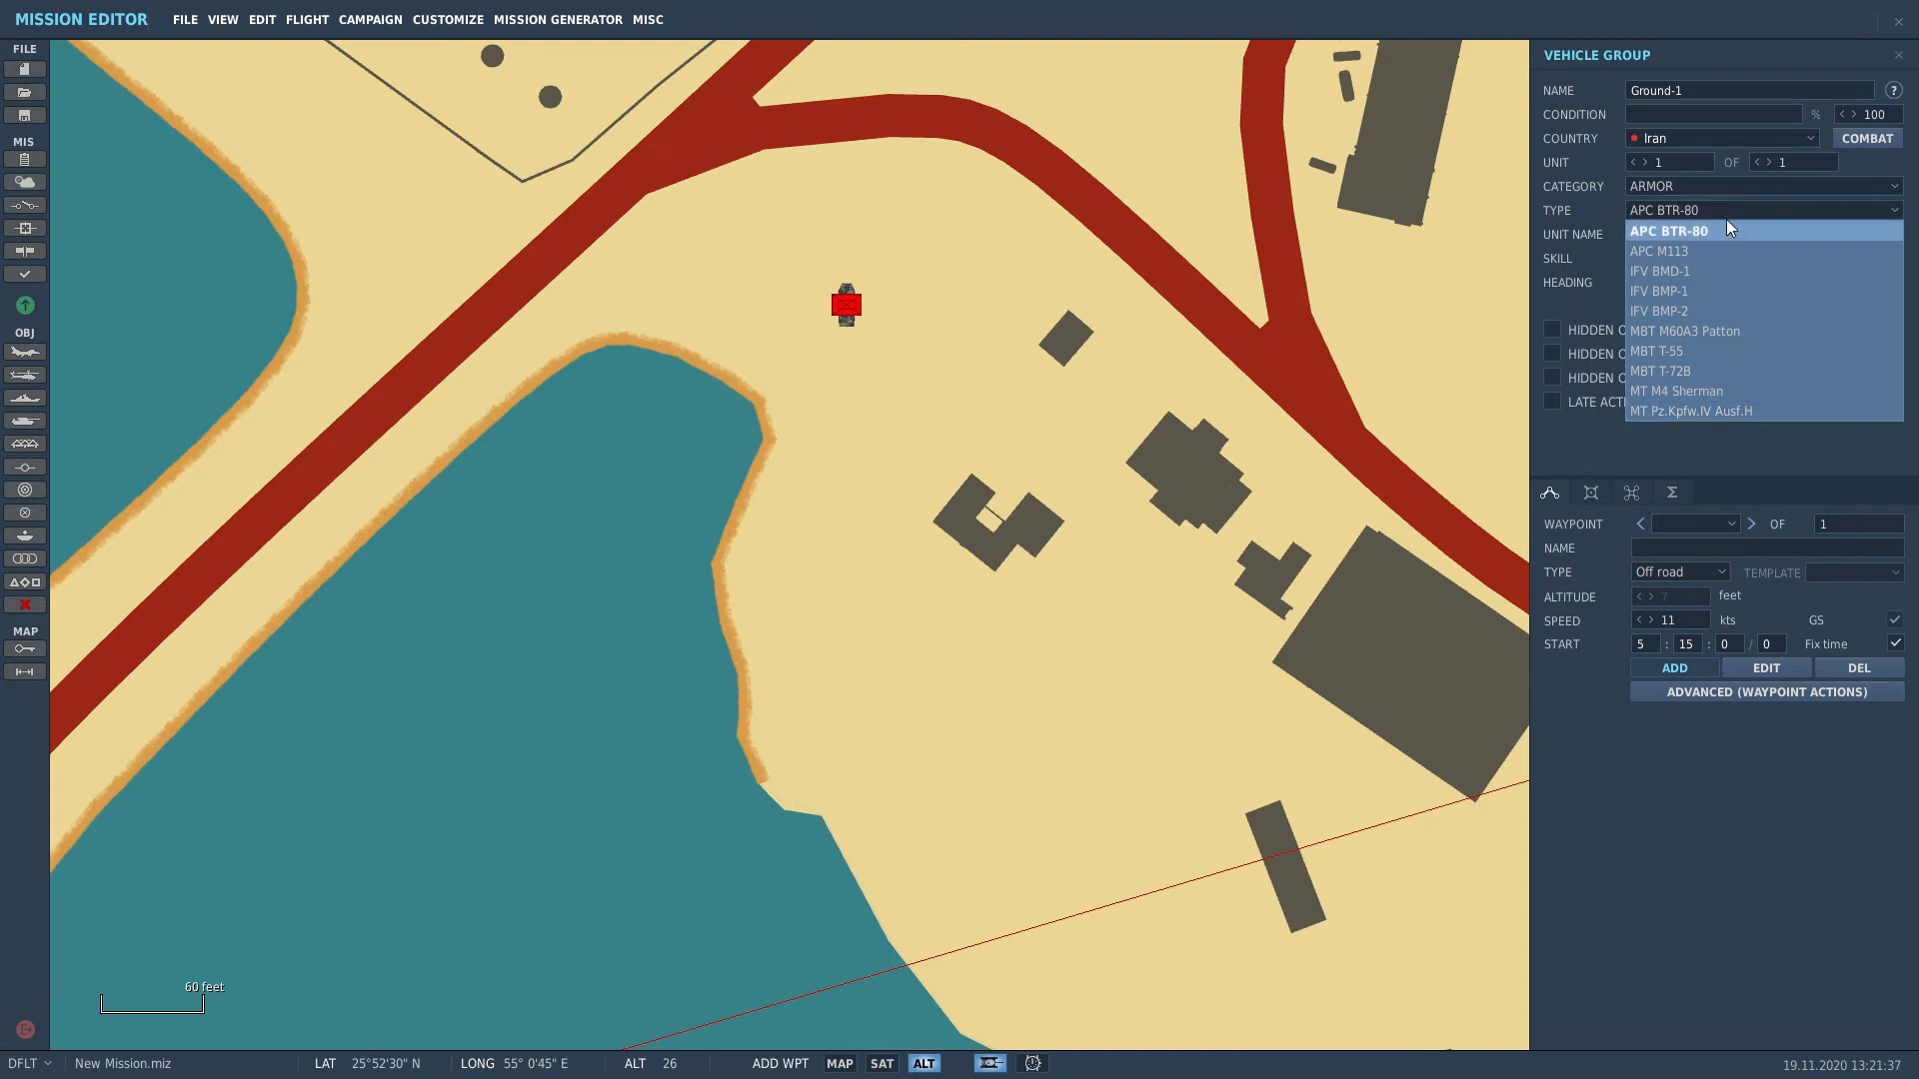
{"action": "left_click", "coordinate": [1700, 190]}
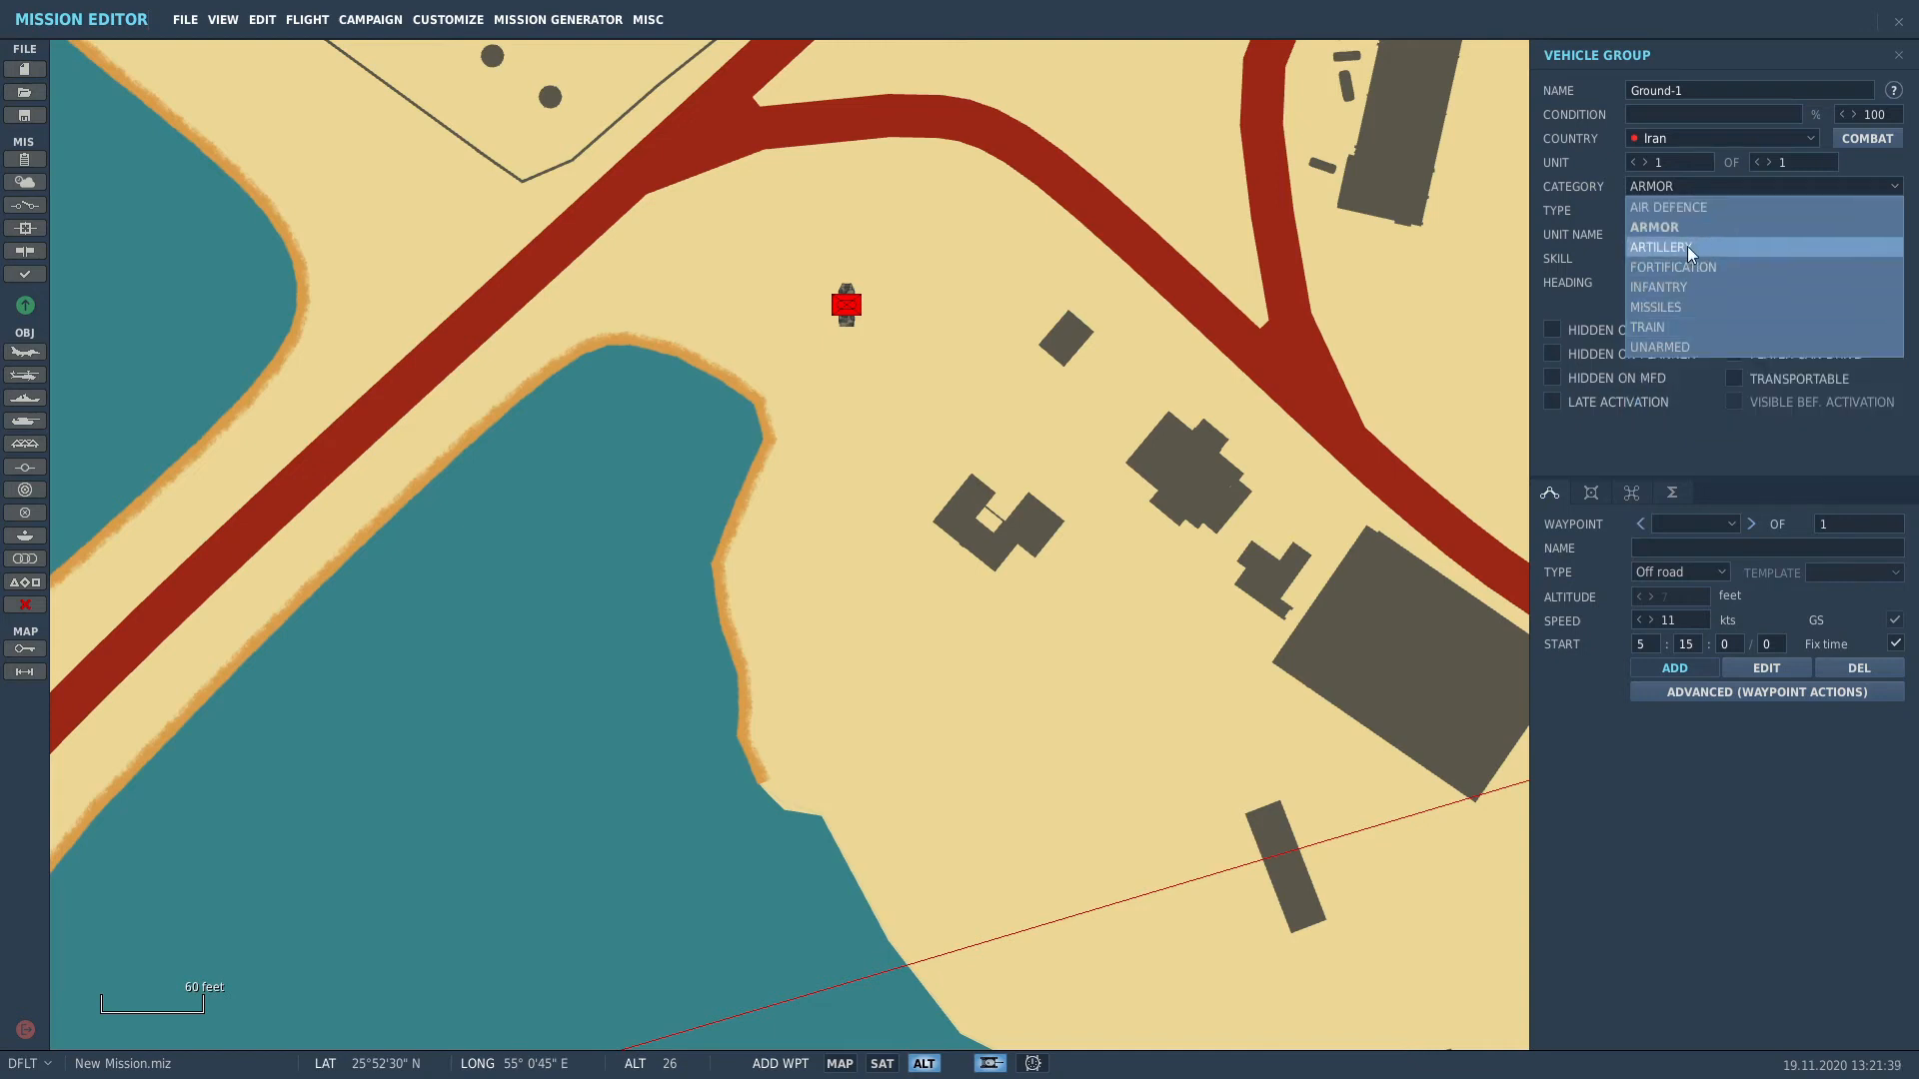
{"action": "left_click", "coordinate": [1693, 356]}
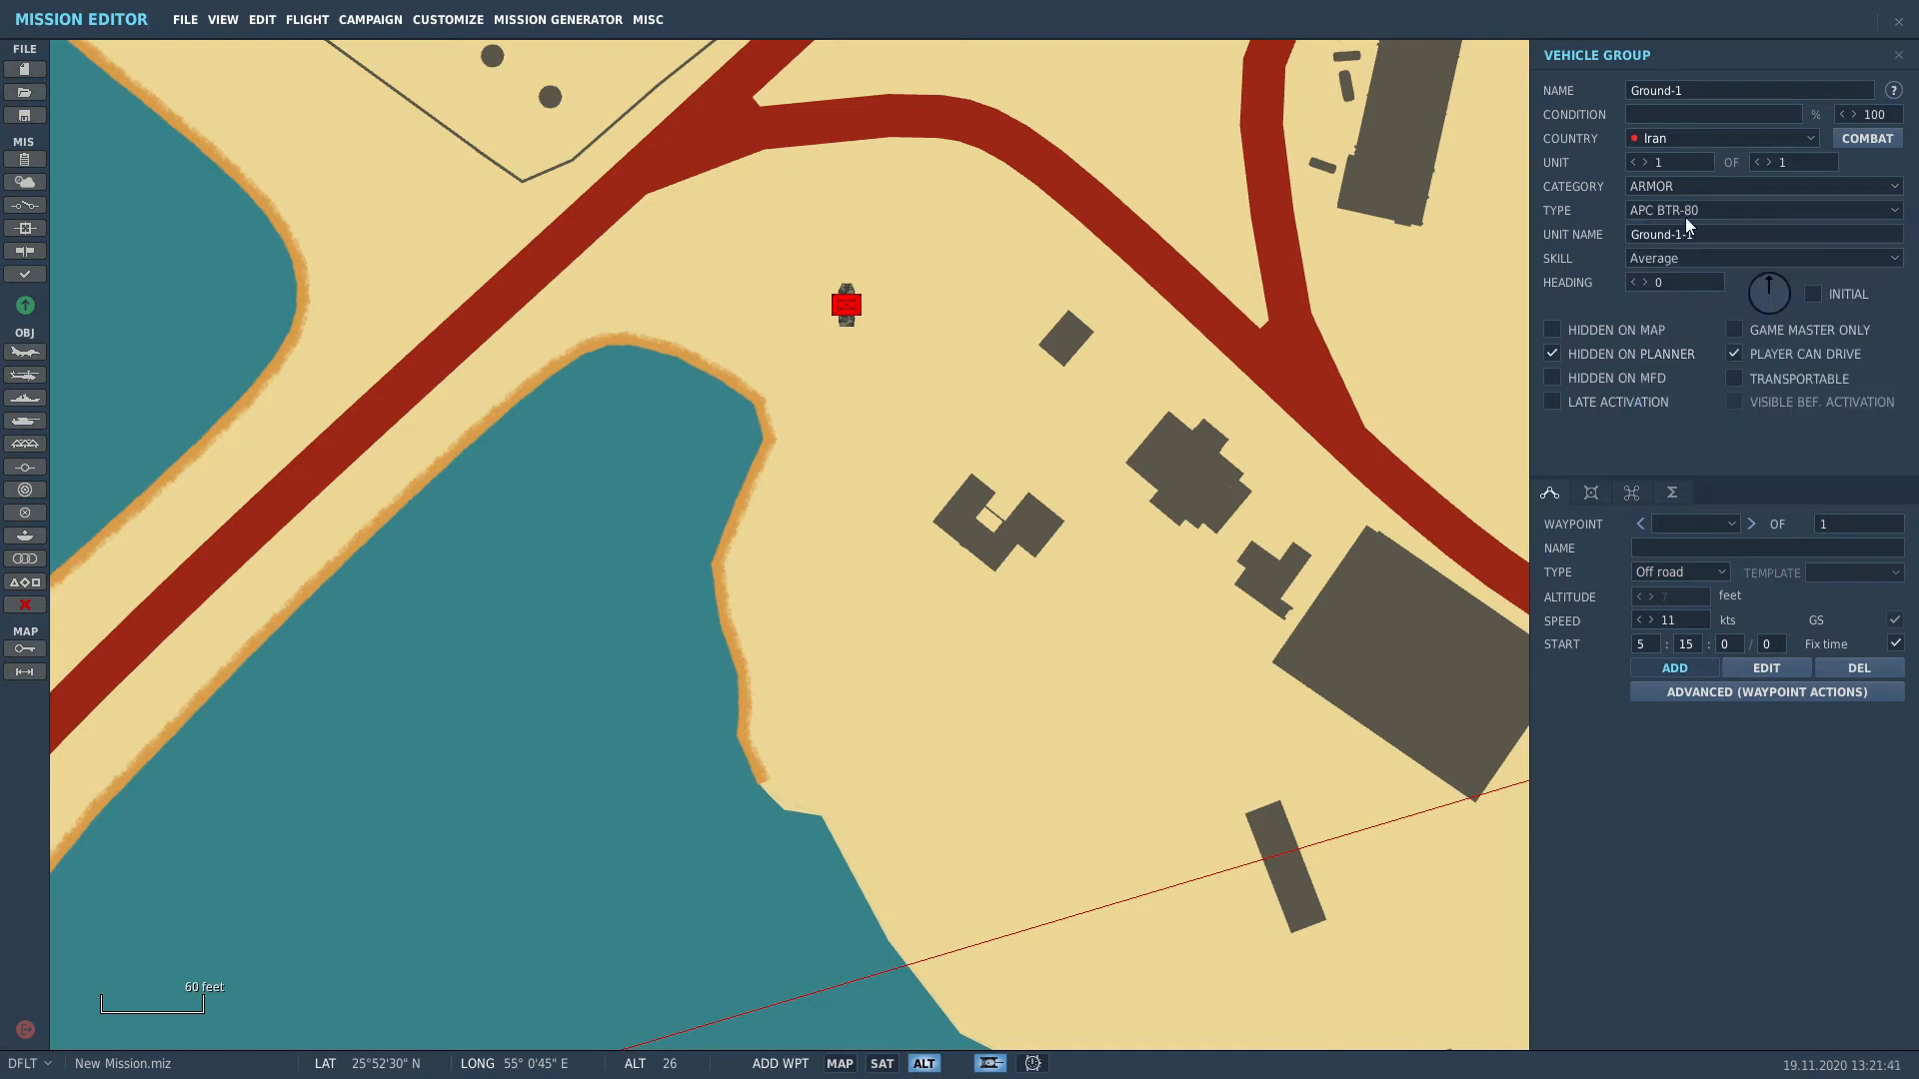
{"action": "left_click", "coordinate": [1675, 186]}
{"action": "left_click", "coordinate": [1686, 347]}
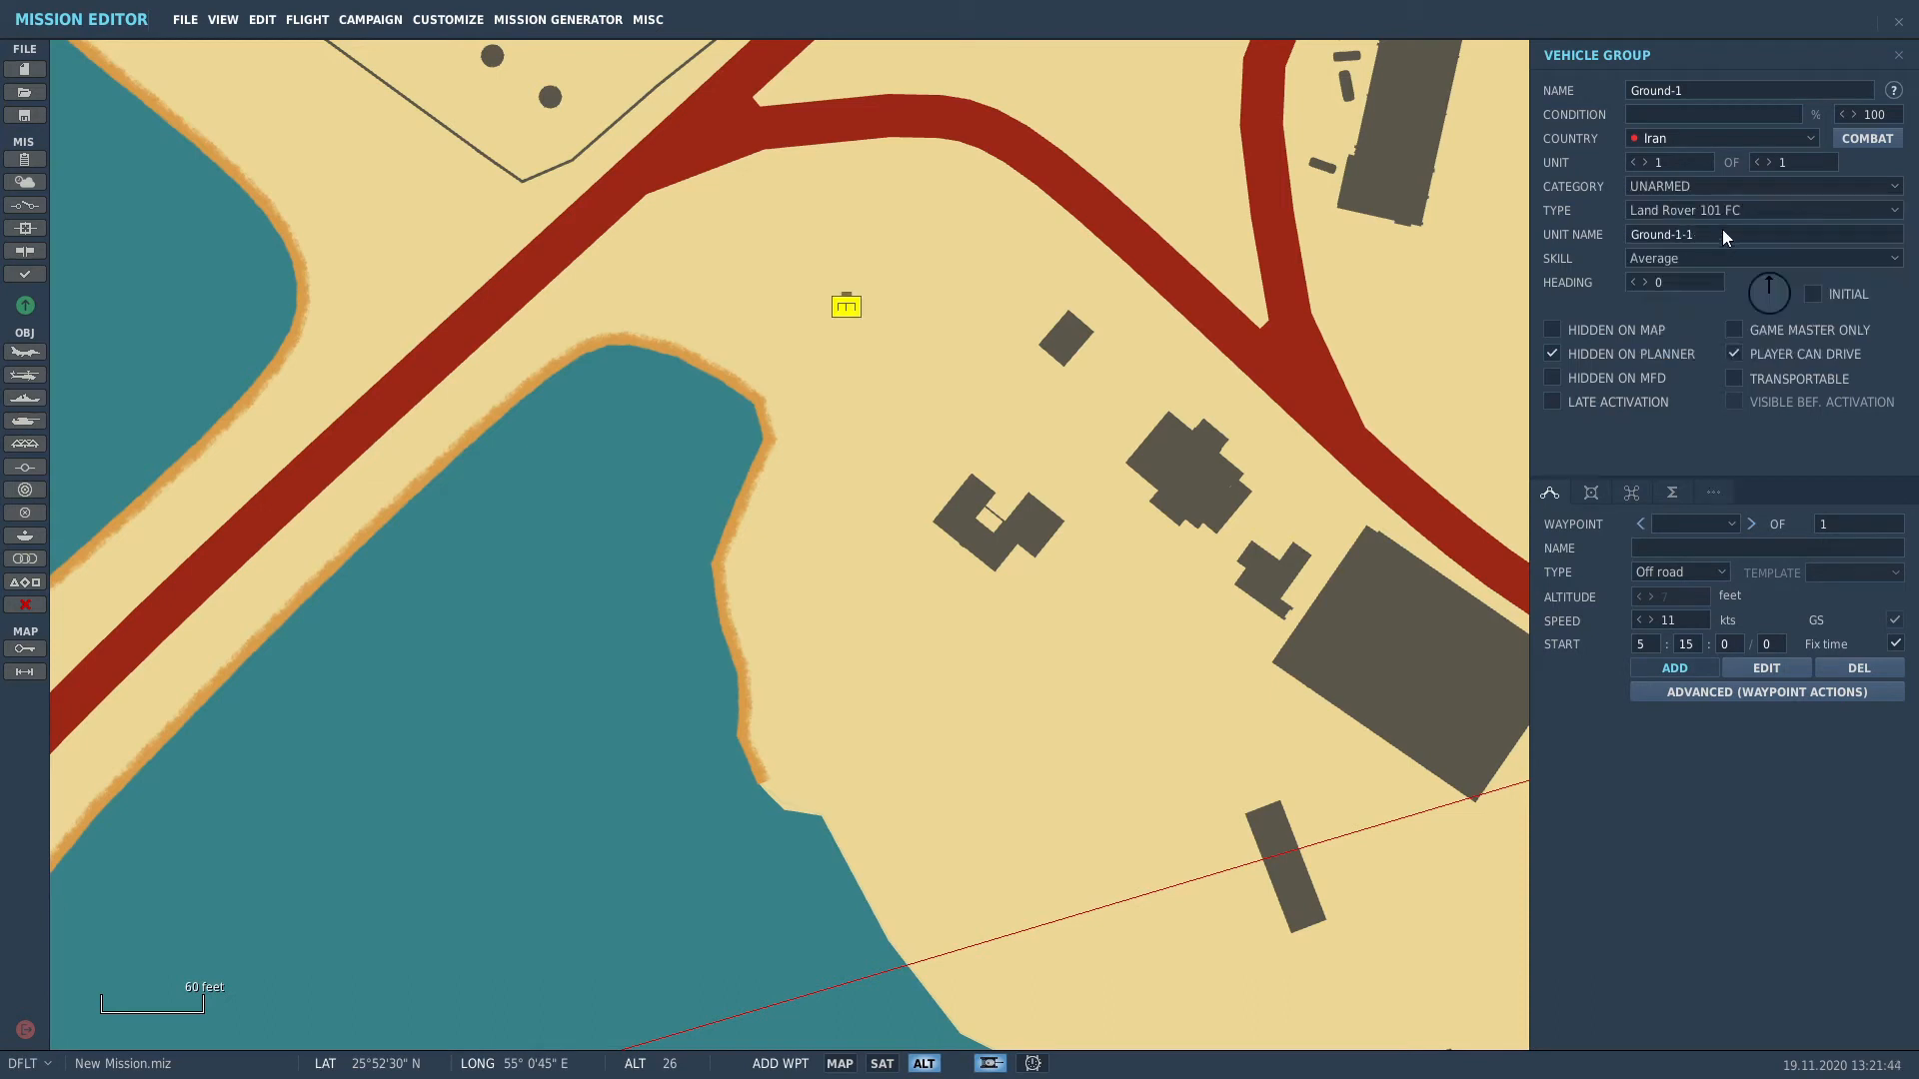
{"action": "left_click", "coordinate": [1684, 212]}
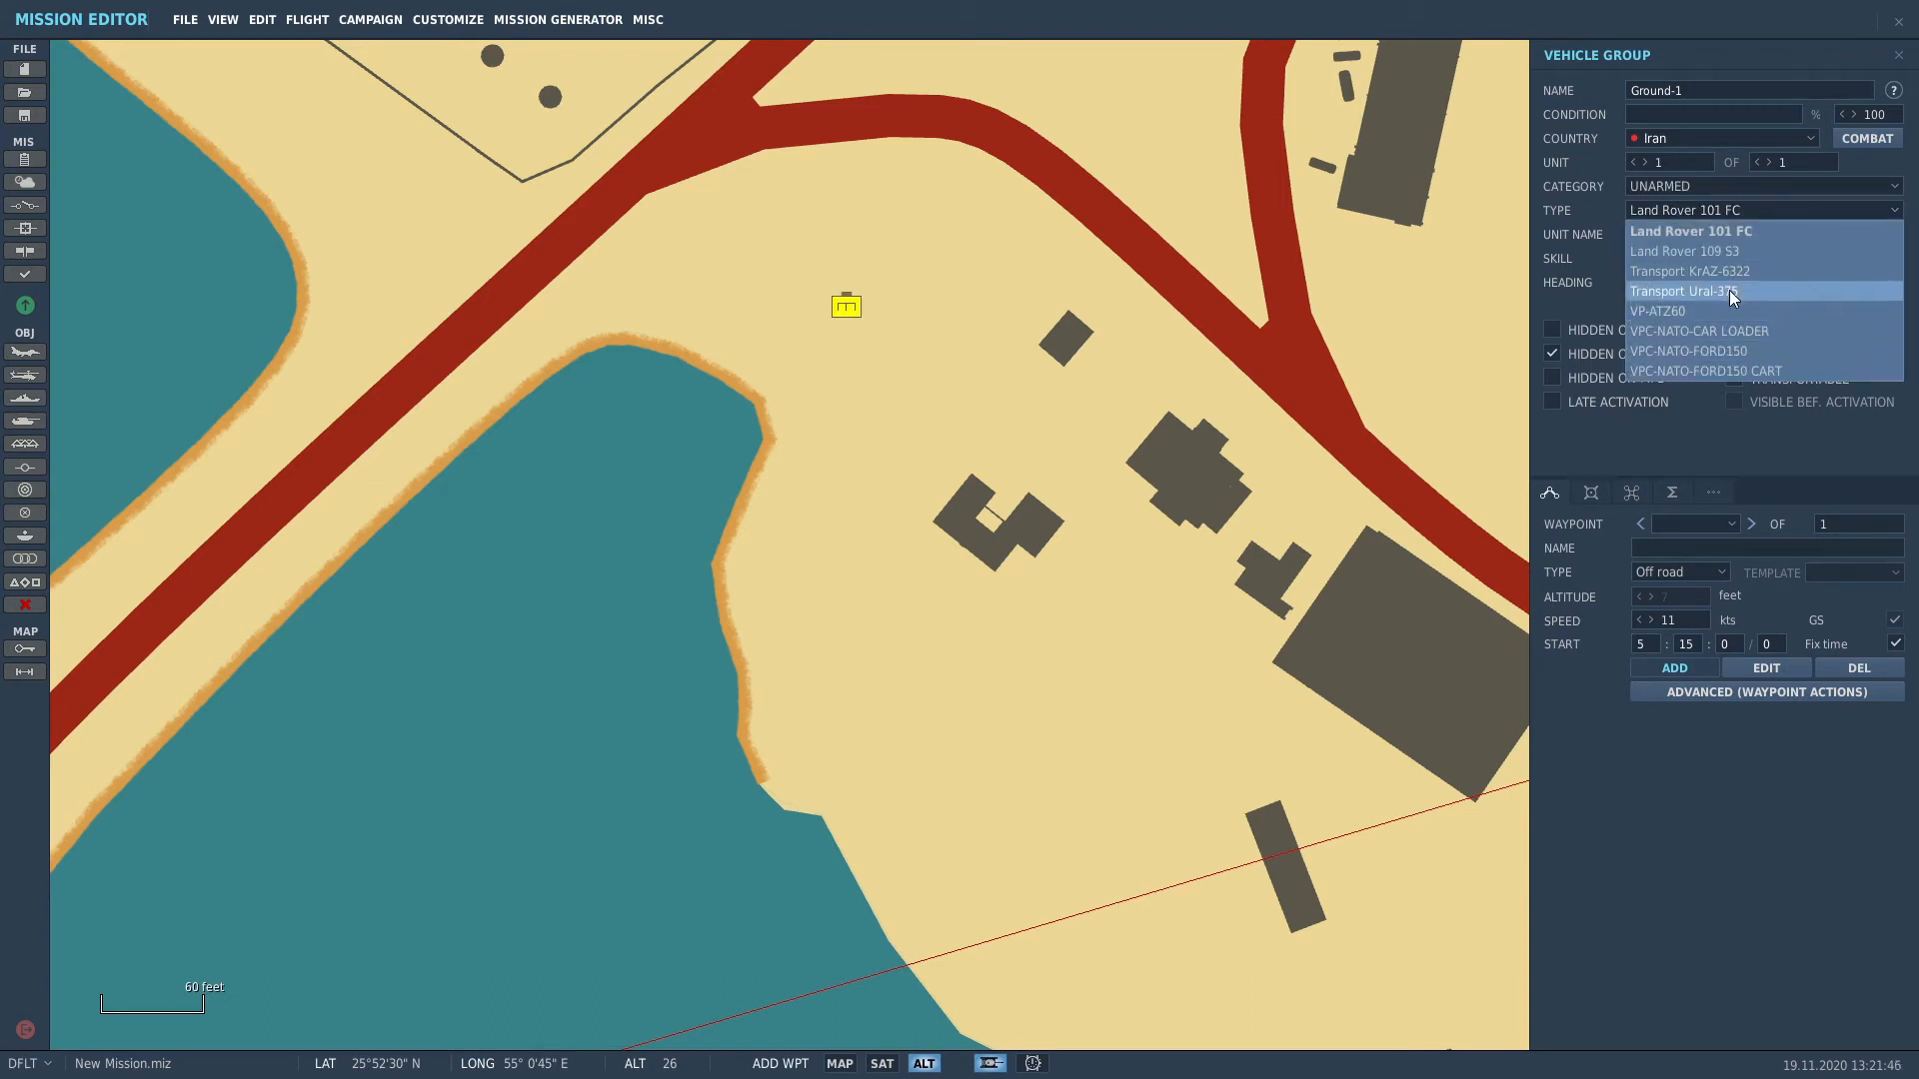
{"action": "left_click", "coordinate": [1729, 290]}
{"action": "left_click", "coordinate": [1755, 297]}
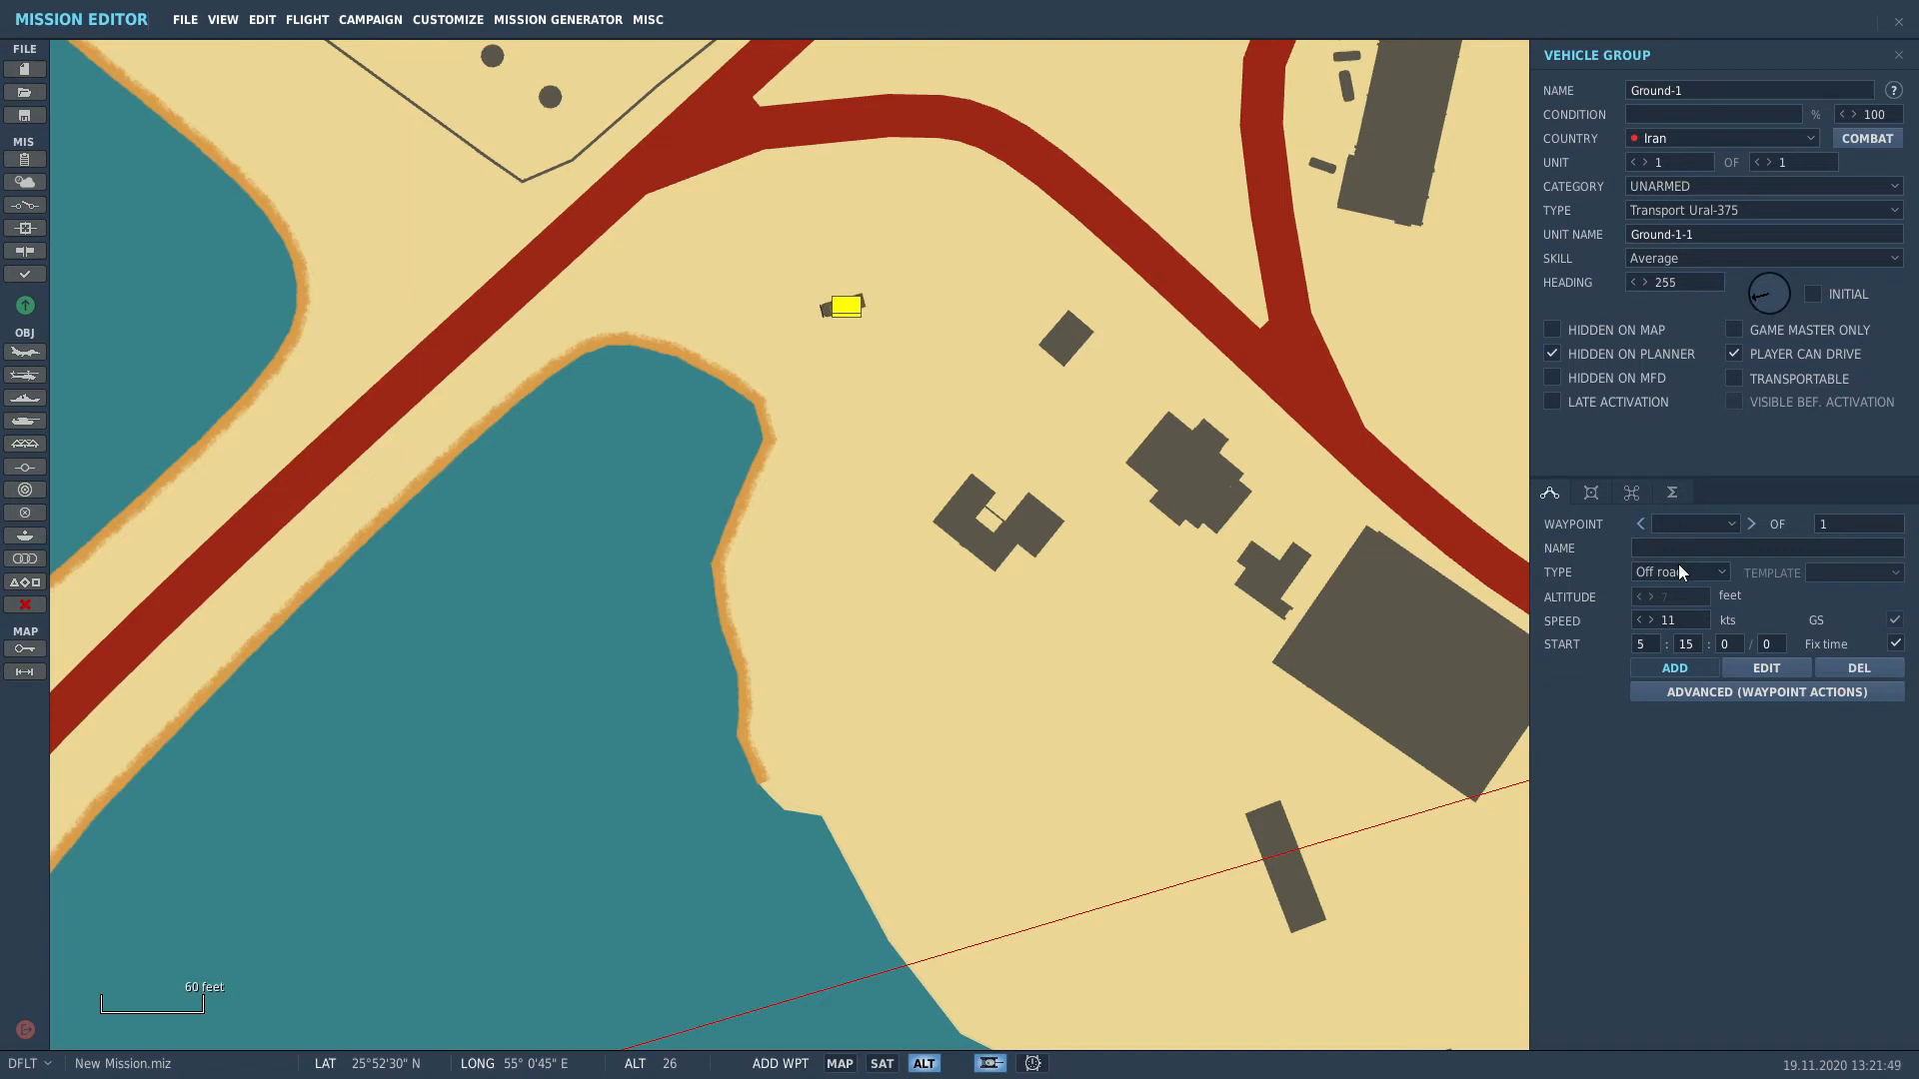
Step: Give the Ural-375 truck the Desert paint scheme
{"action": "left_click", "coordinate": [1587, 491]}
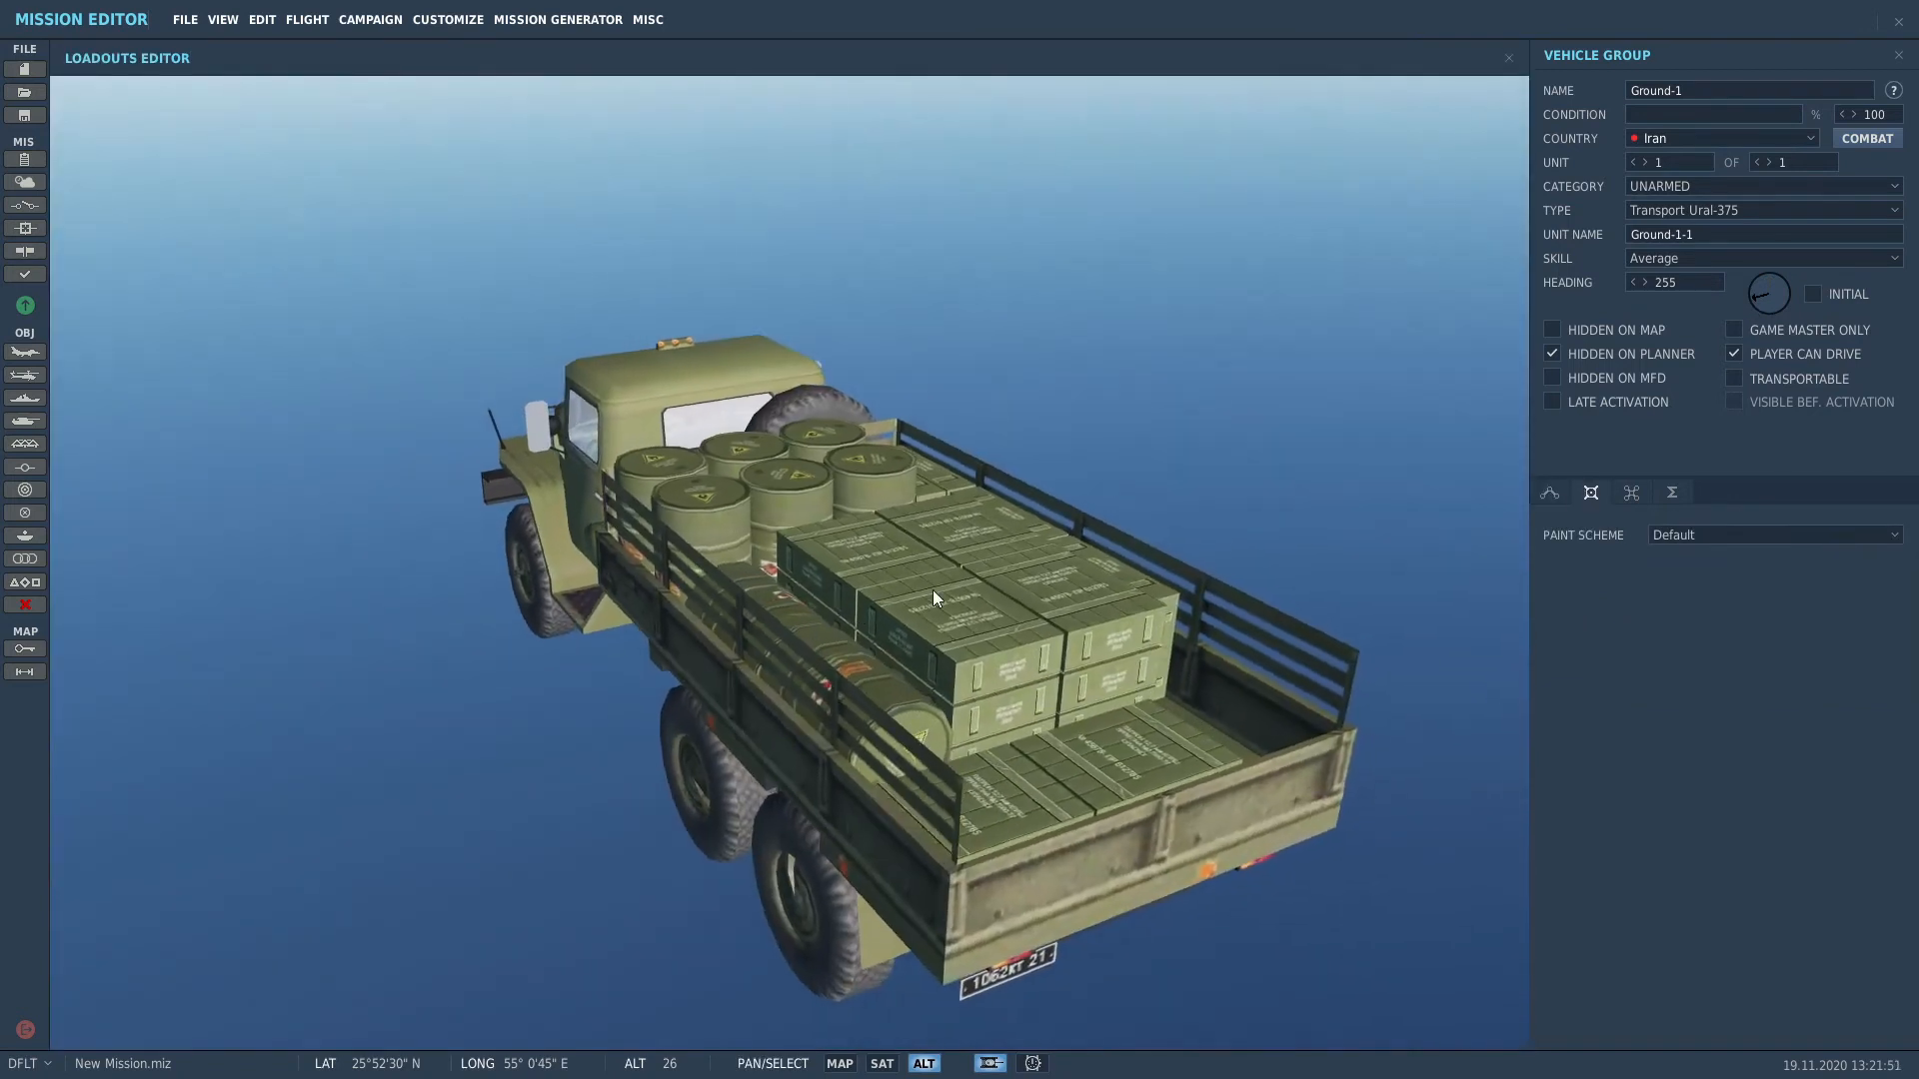
{"action": "left_click", "coordinate": [1705, 536]}
{"action": "left_click", "coordinate": [1697, 578]}
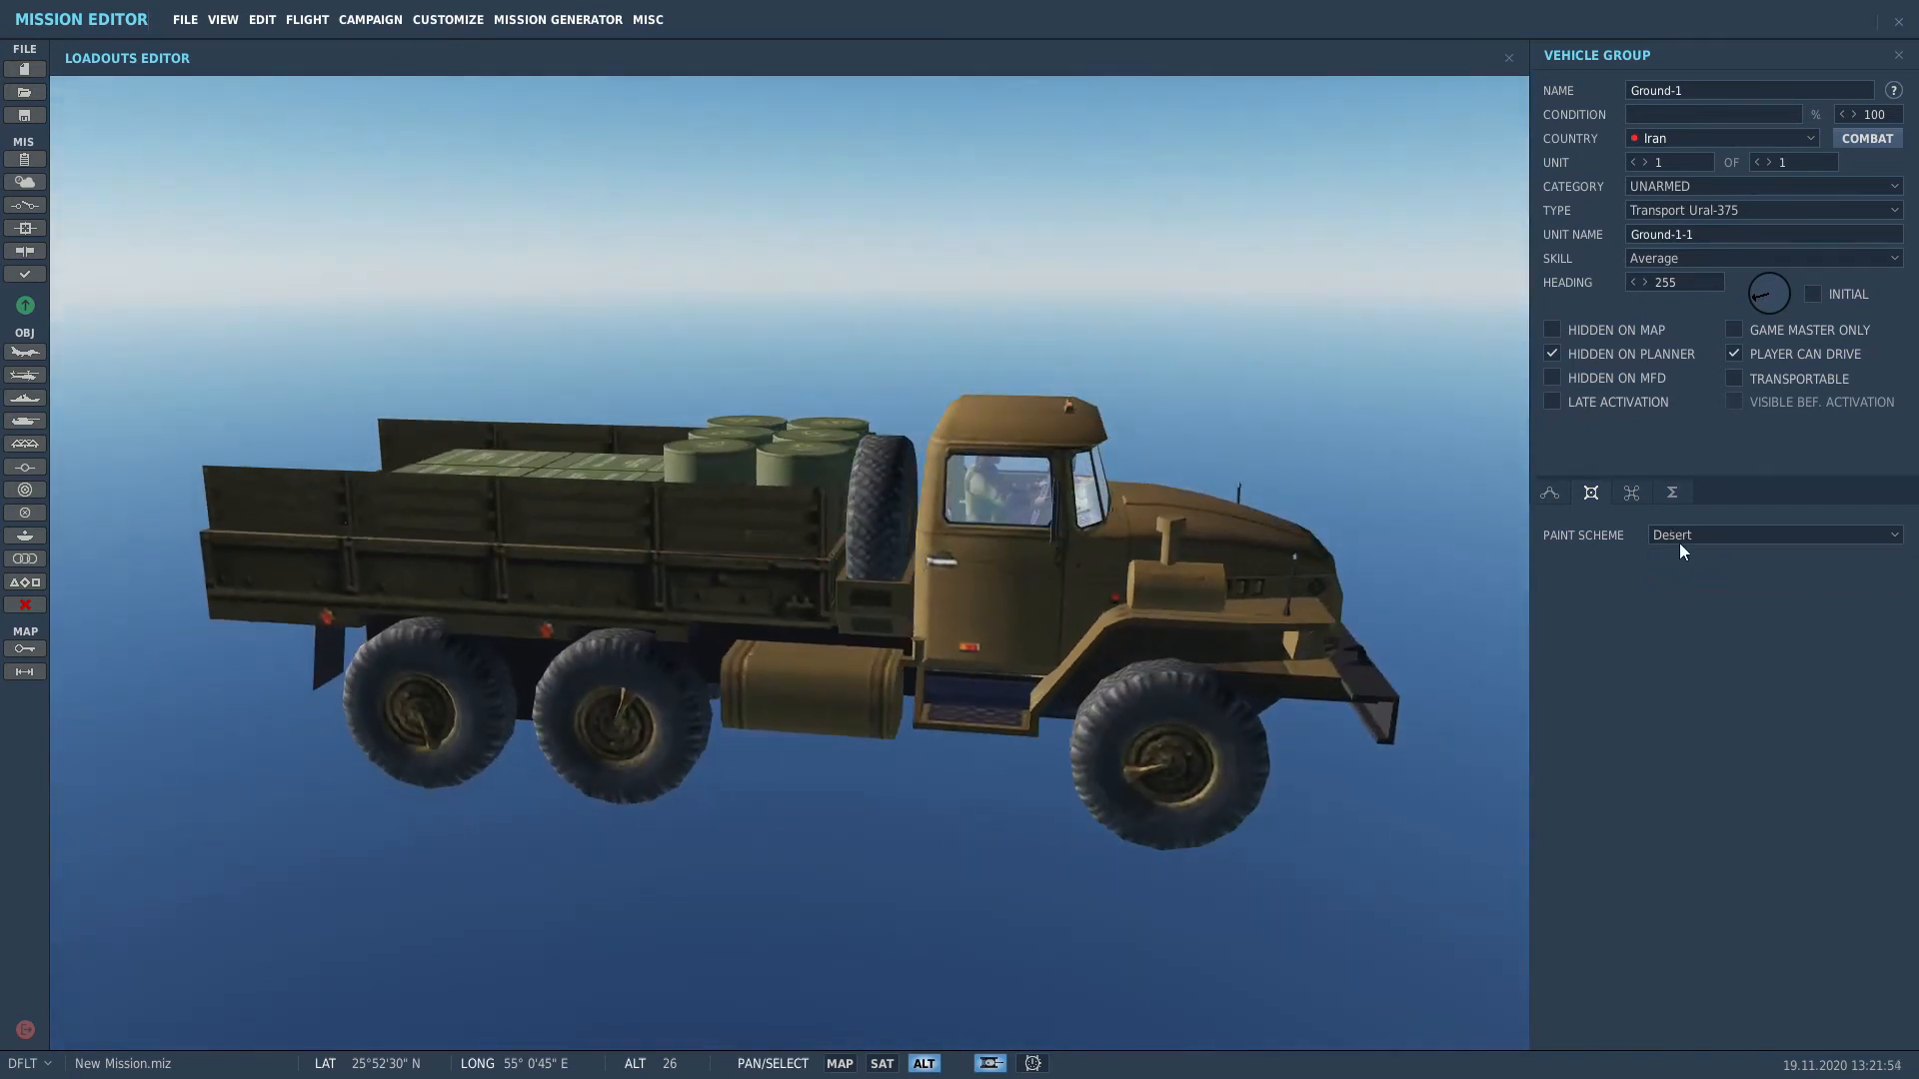
{"action": "left_click", "coordinate": [1550, 493]}
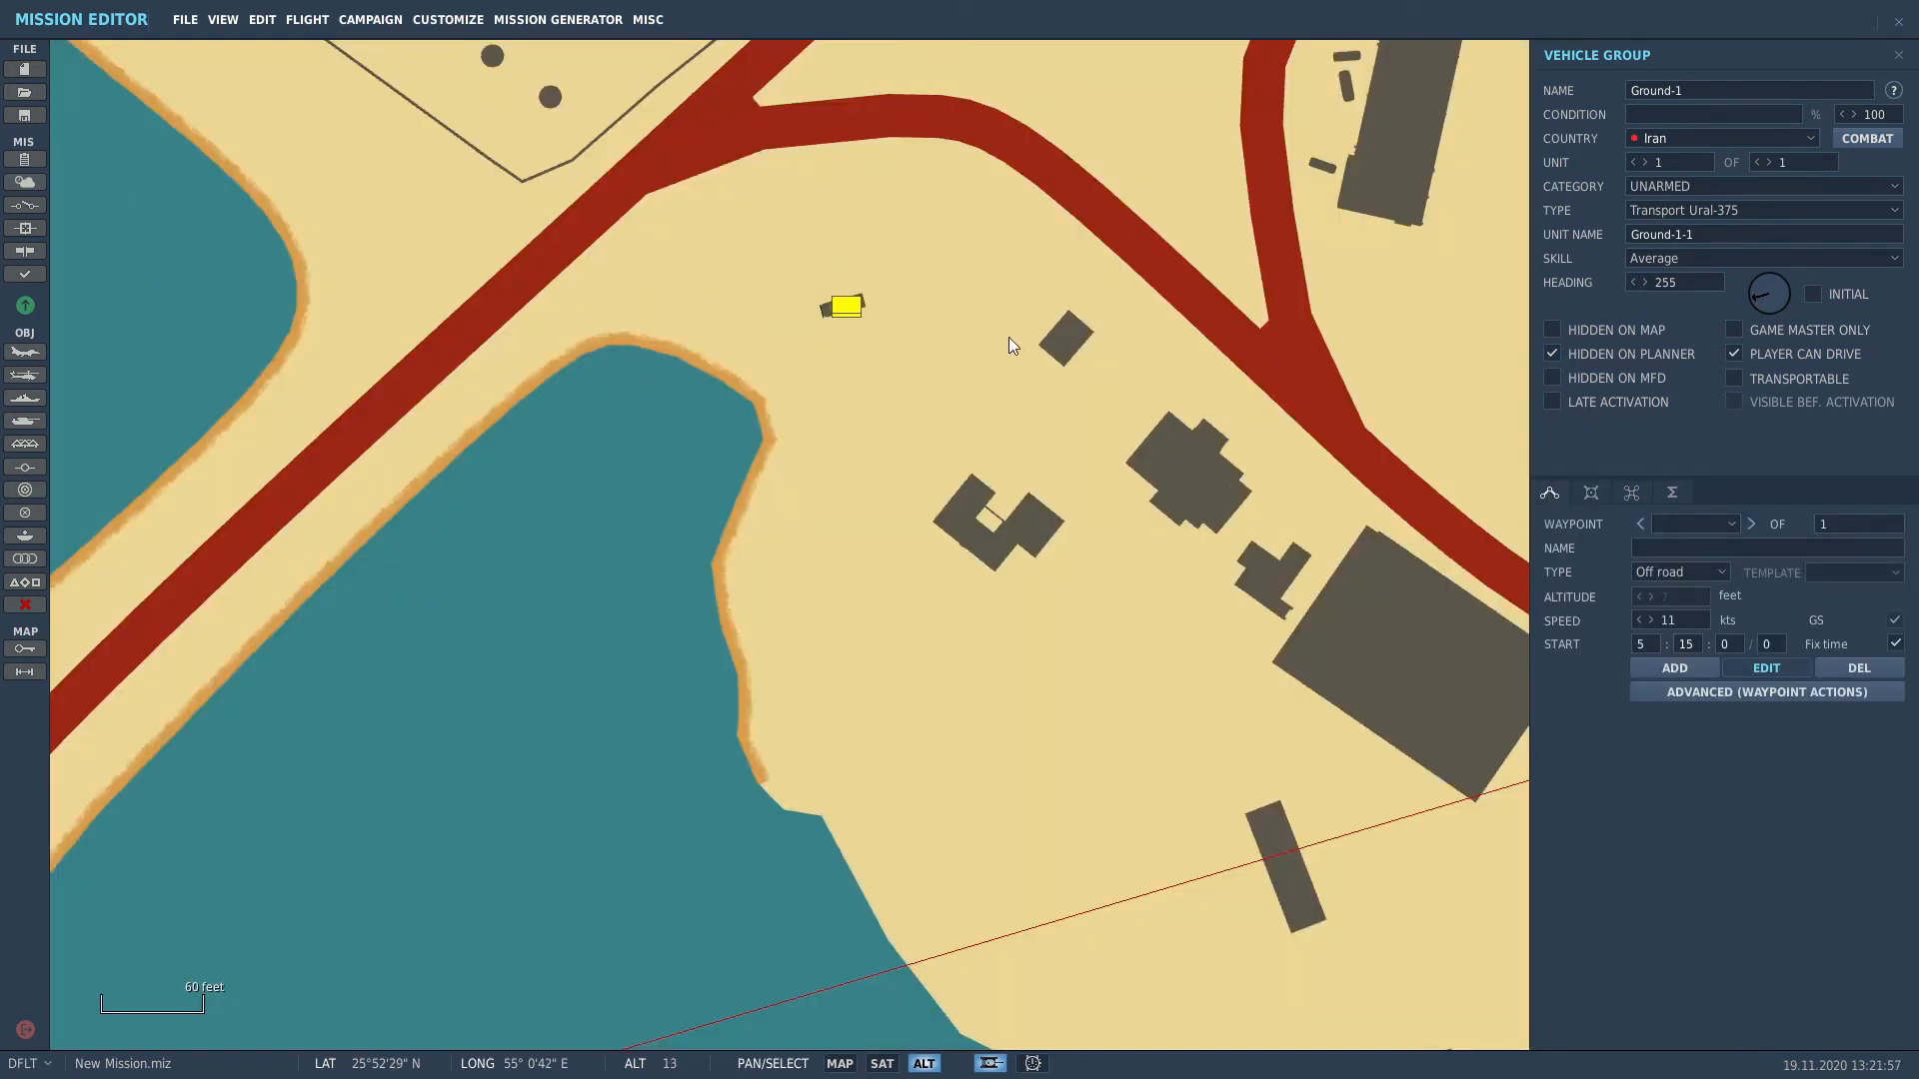
Step: Leave the first waypoint's movement type as Off road and centre the truck on the map
{"action": "left_click", "coordinate": [1705, 580]}
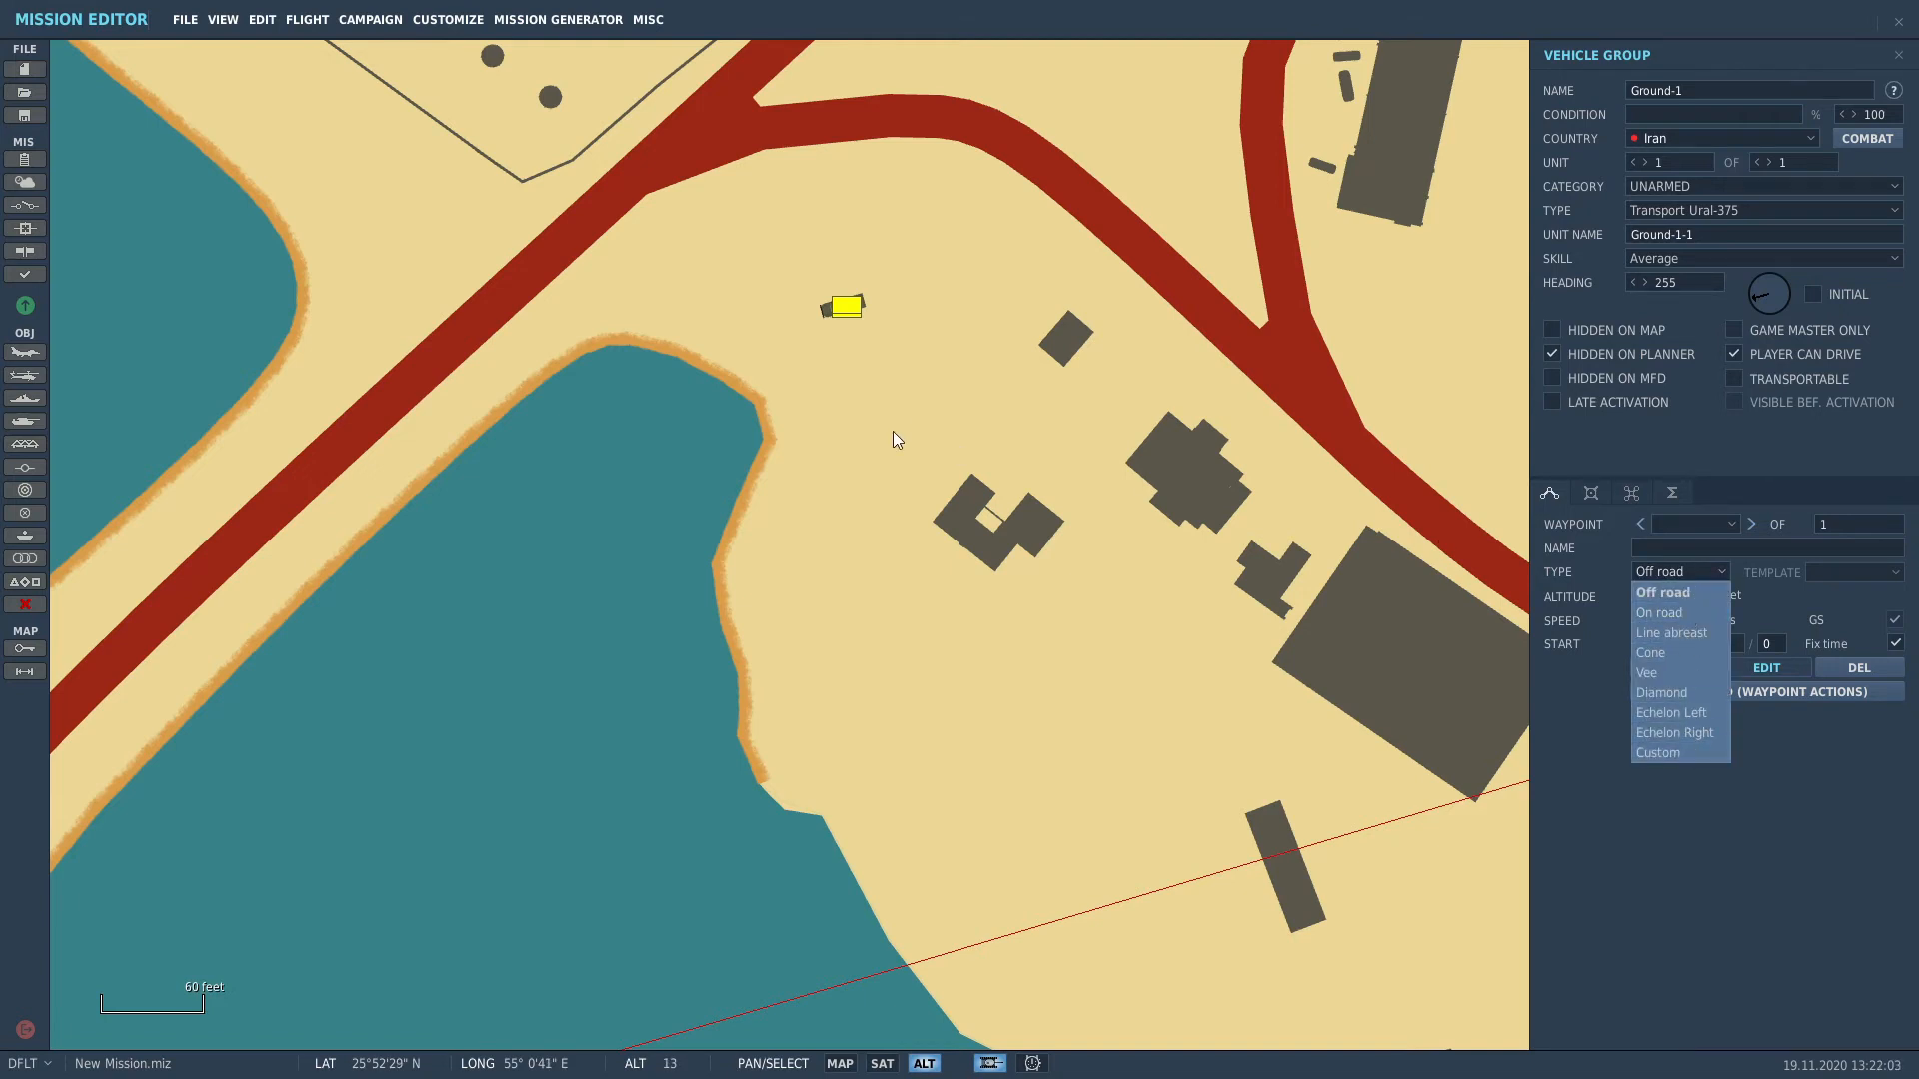
{"action": "left_click", "coordinate": [880, 399]}
{"action": "scroll", "coordinate": [806, 276], "scroll_direction": "up", "scroll_amount": 1}
{"action": "scroll", "coordinate": [806, 276], "scroll_direction": "up", "scroll_amount": 1}
{"action": "left_click_drag", "start_coordinate": [802, 290], "coordinate": [739, 405]}
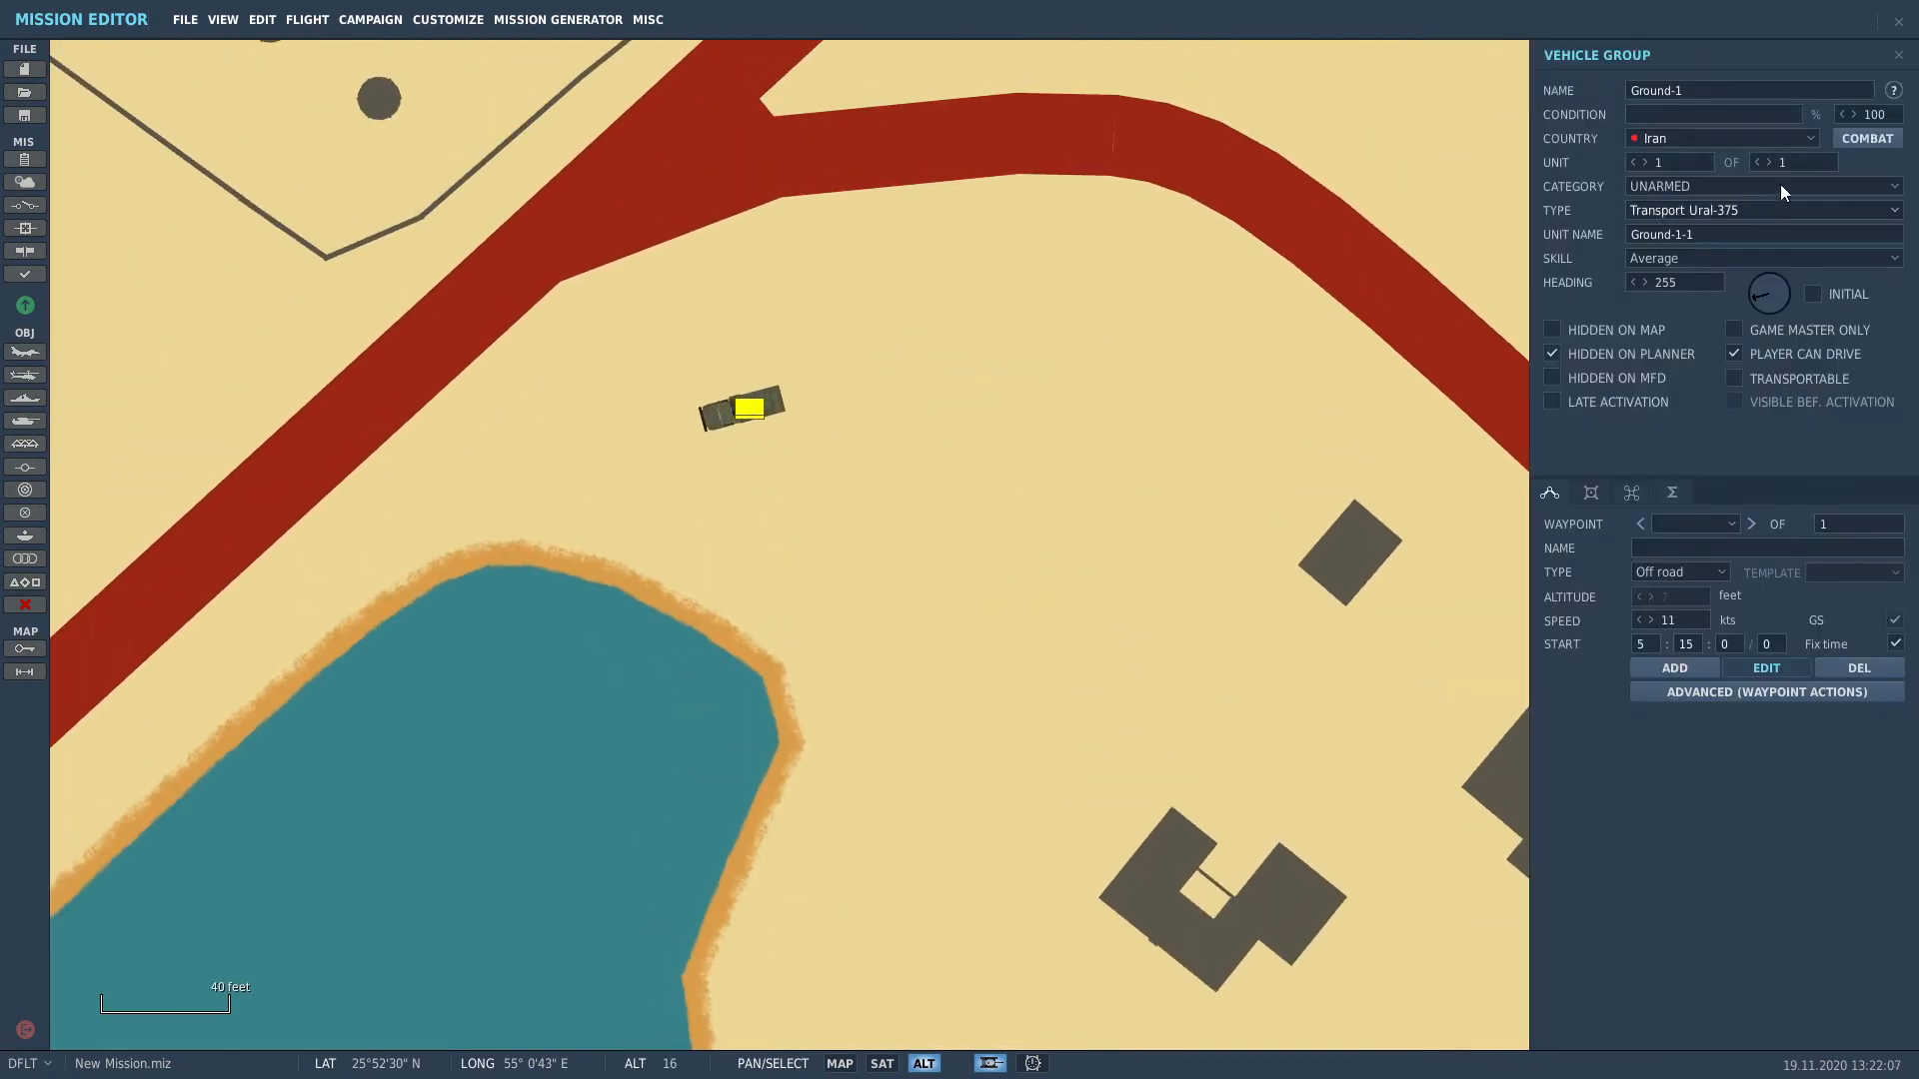
Step: Raise Ground-1 to three Ural-375 trucks and spread the second truck out to the left
{"action": "left_click", "coordinate": [1767, 162]}
{"action": "left_click", "coordinate": [1767, 162]}
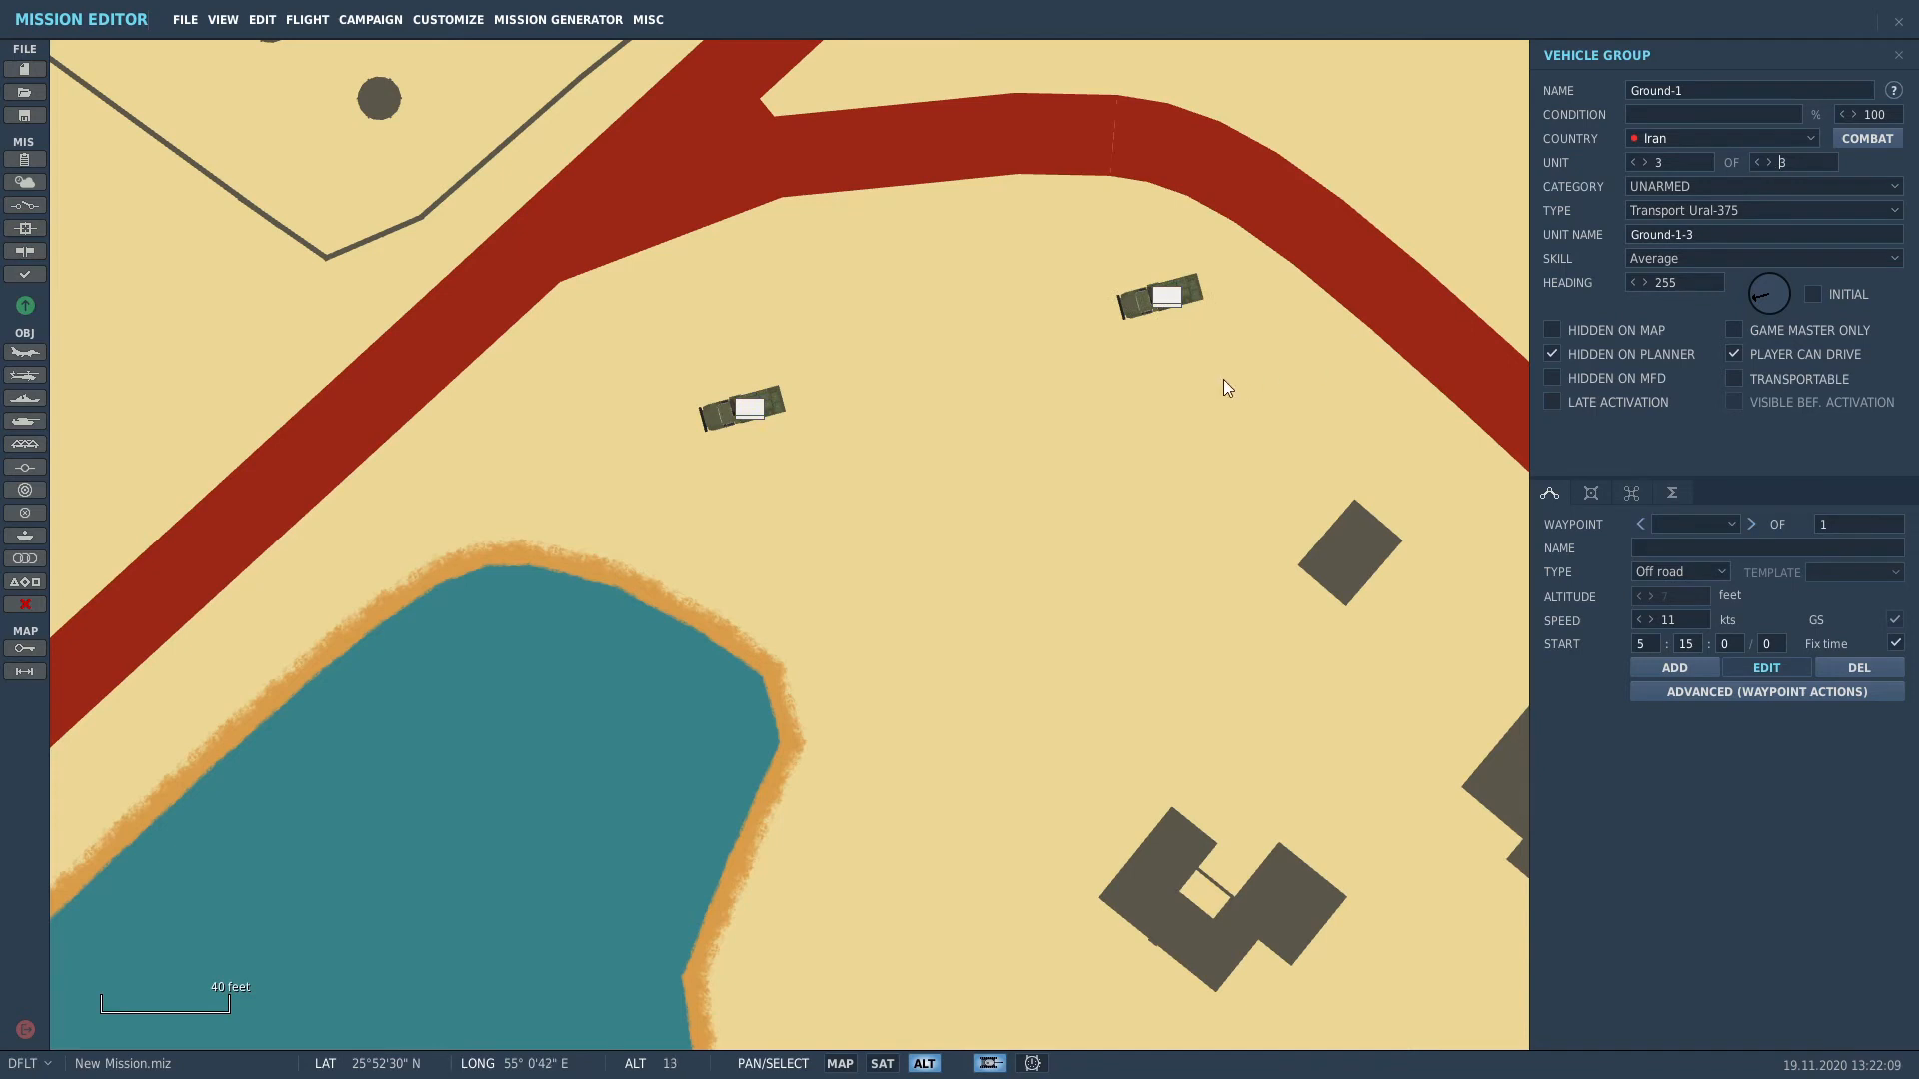
{"action": "scroll", "coordinate": [1224, 380], "scroll_direction": "down", "scroll_amount": 2}
{"action": "left_click_drag", "start_coordinate": [1443, 255], "coordinate": [1115, 455]}
{"action": "left_click_drag", "start_coordinate": [1195, 330], "coordinate": [920, 319]}
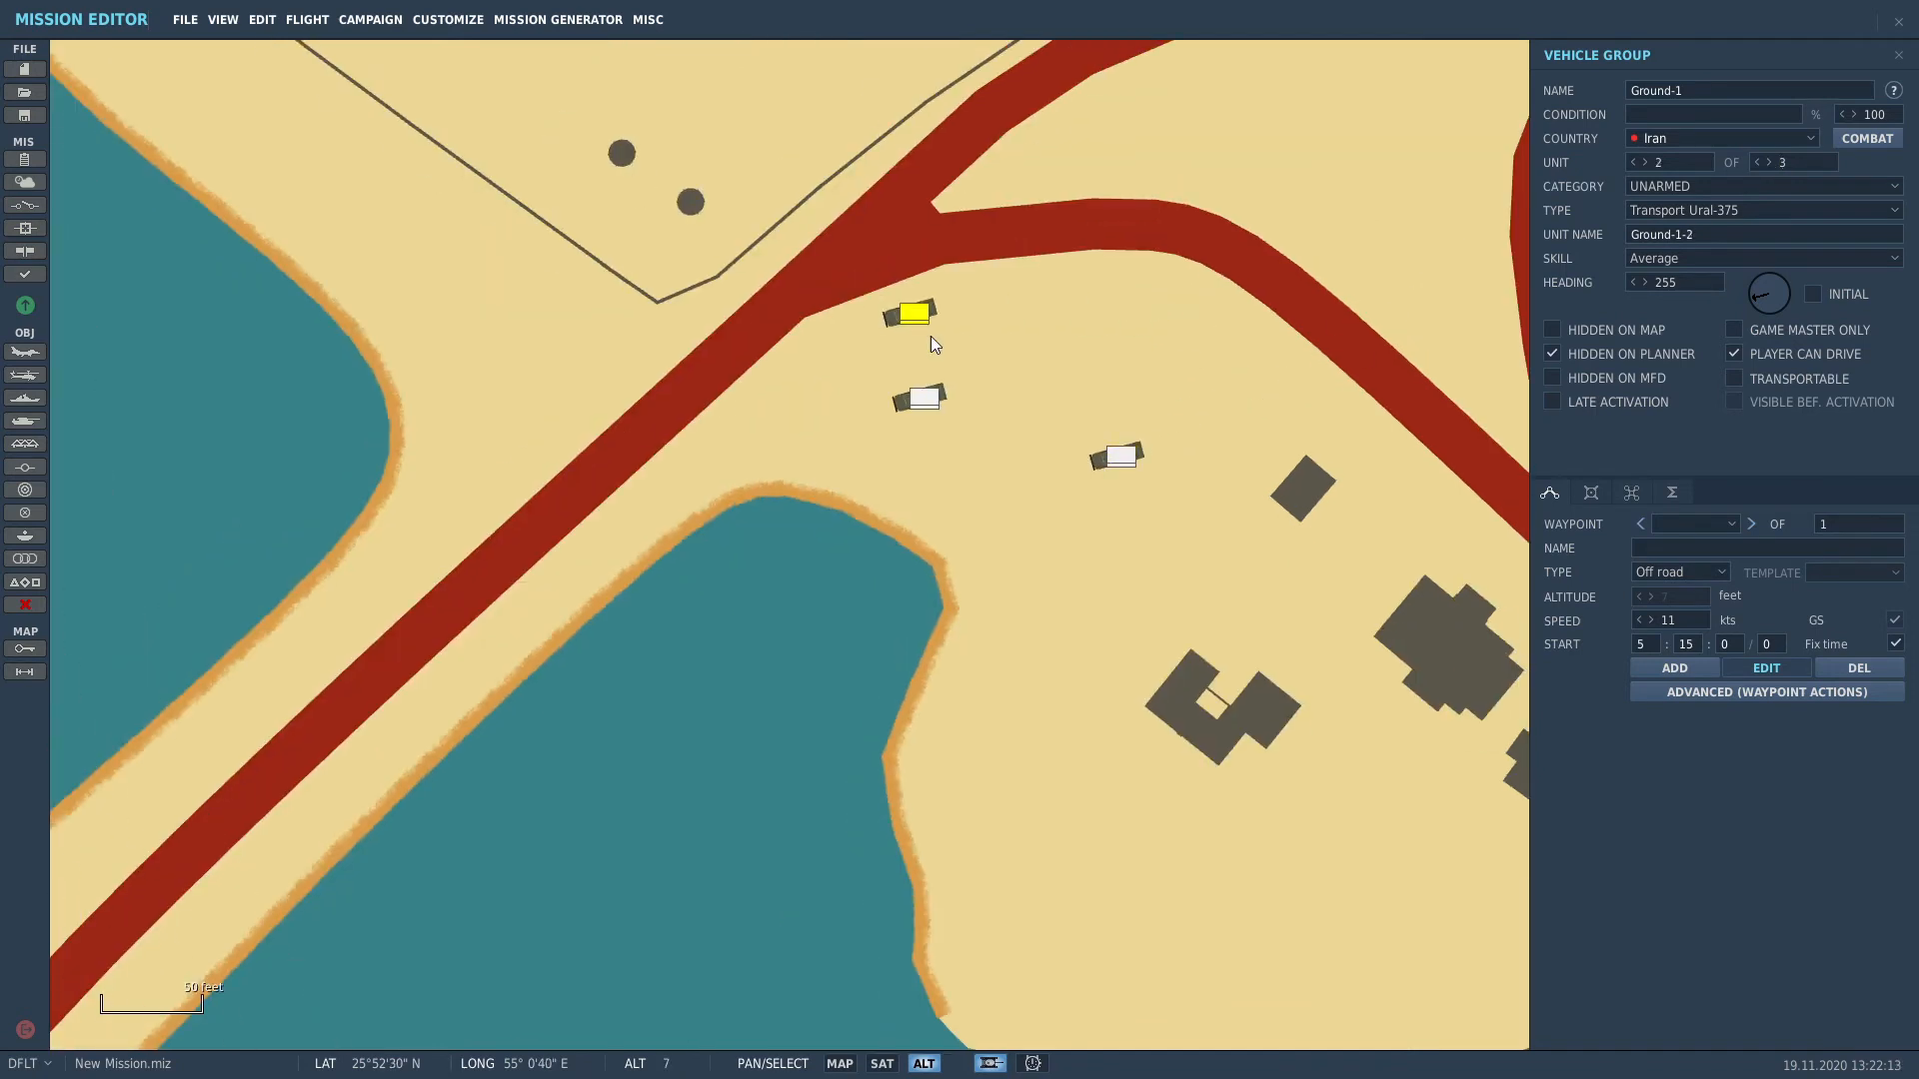
Step: Shift the truck group and put the third truck, Ground-1-3, on the road by the pier
{"action": "left_click", "coordinate": [921, 400]}
{"action": "scroll", "coordinate": [925, 401], "scroll_direction": "down", "scroll_amount": 4}
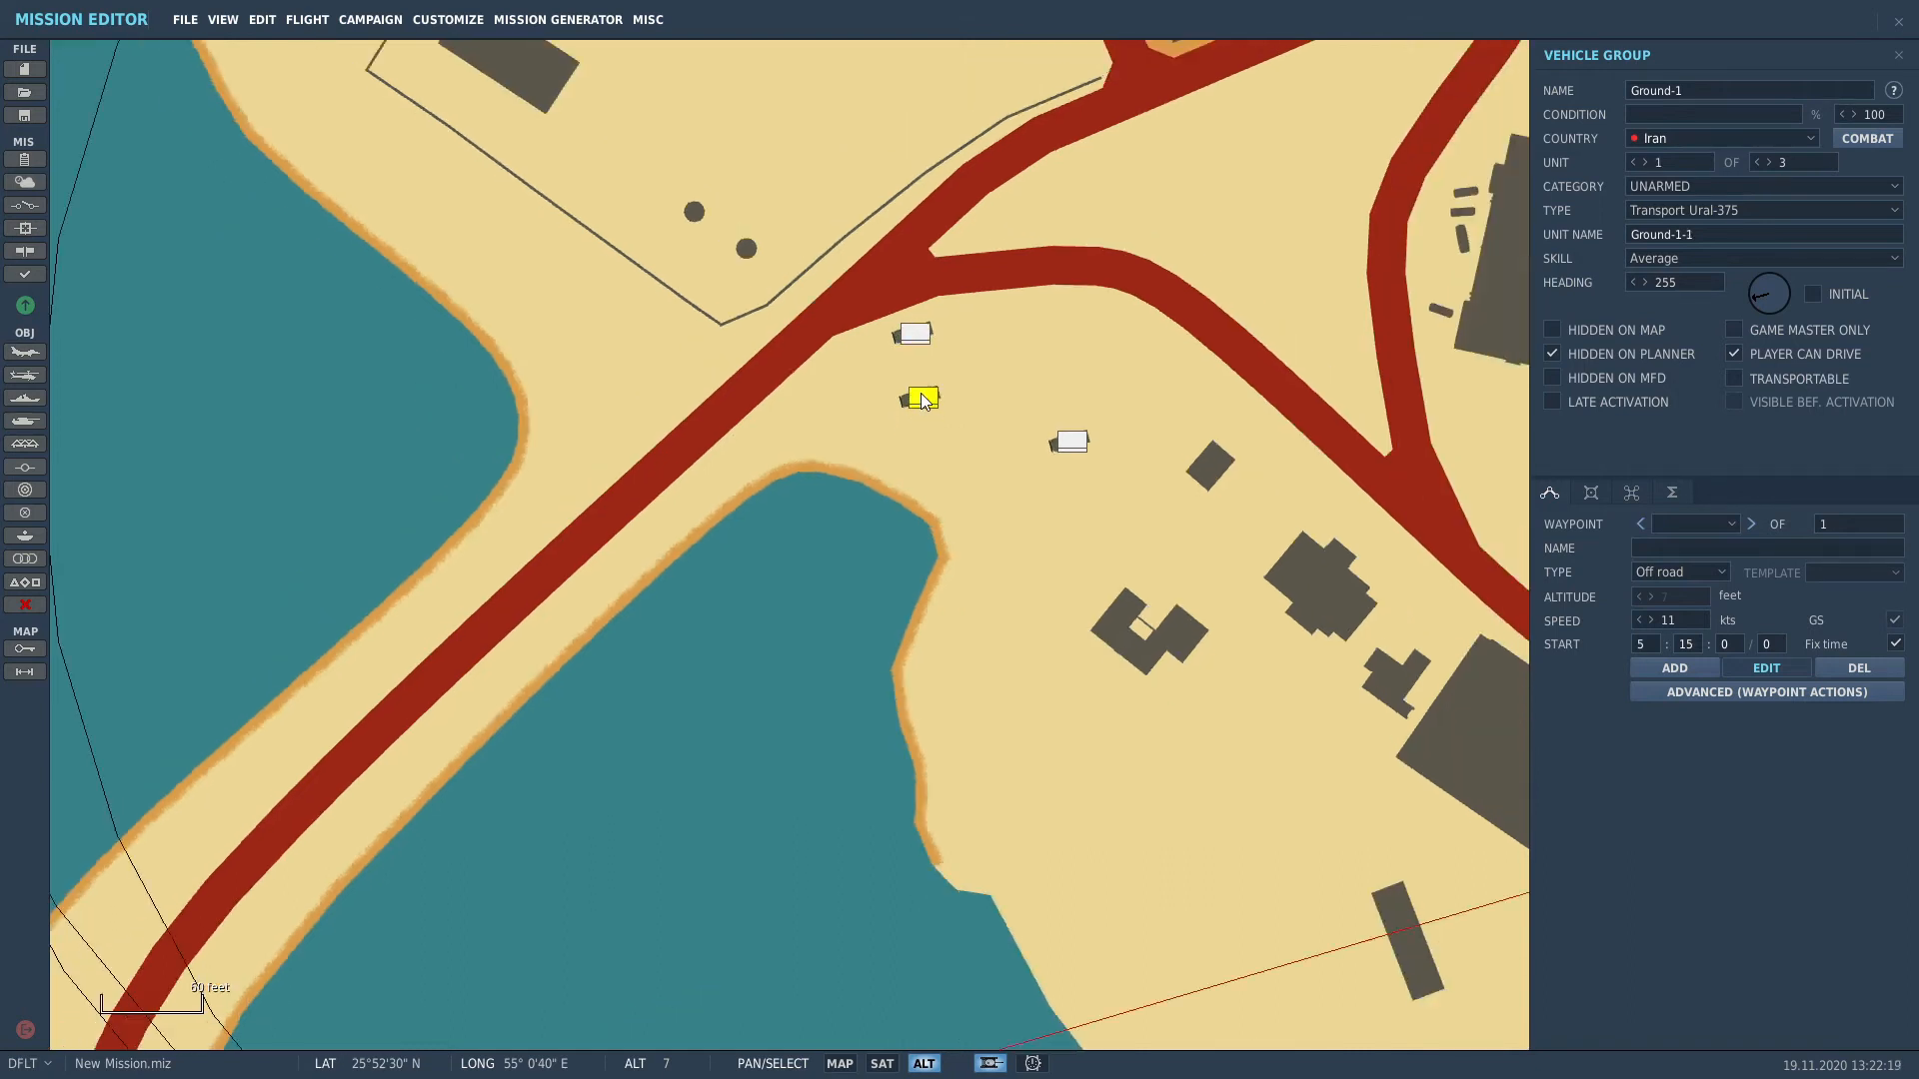
{"action": "left_click_drag", "start_coordinate": [959, 405], "coordinate": [602, 637]}
{"action": "left_click_drag", "start_coordinate": [830, 404], "coordinate": [929, 407]}
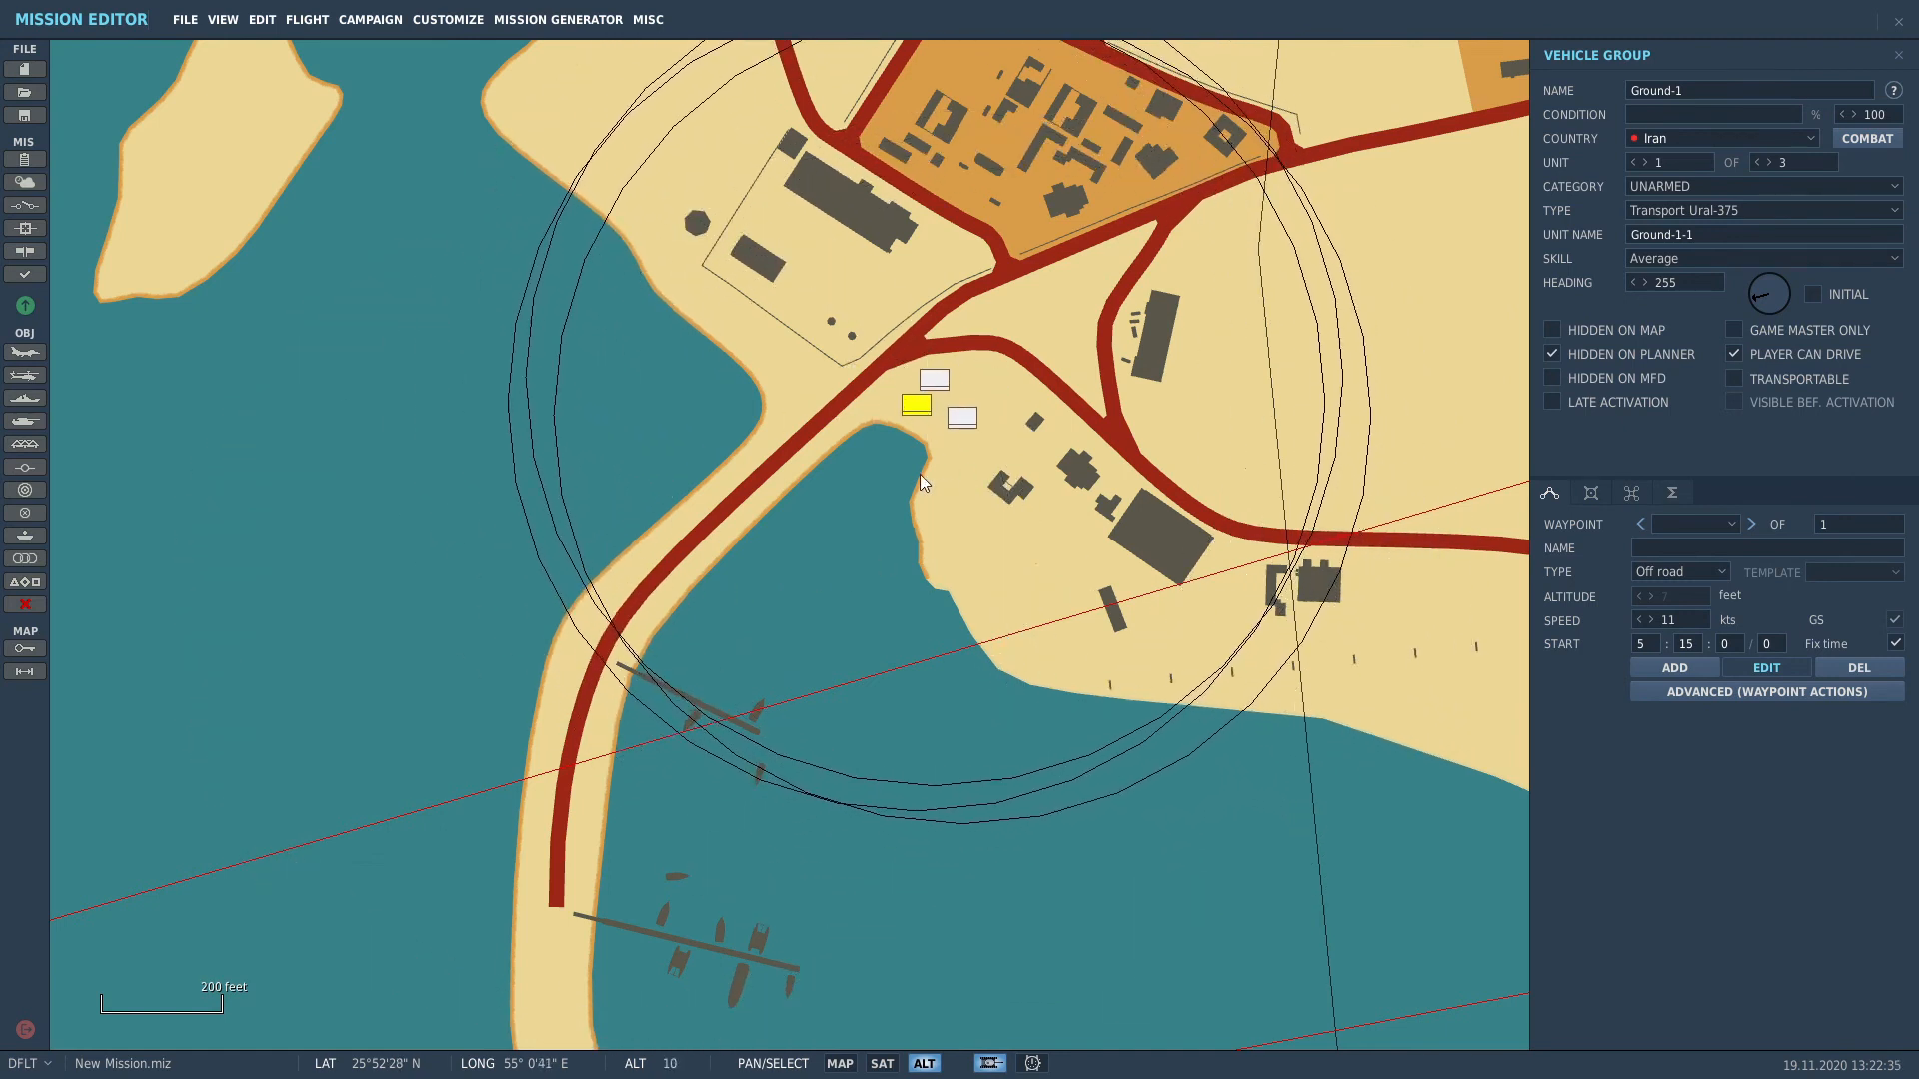
{"action": "left_click", "coordinate": [897, 494]}
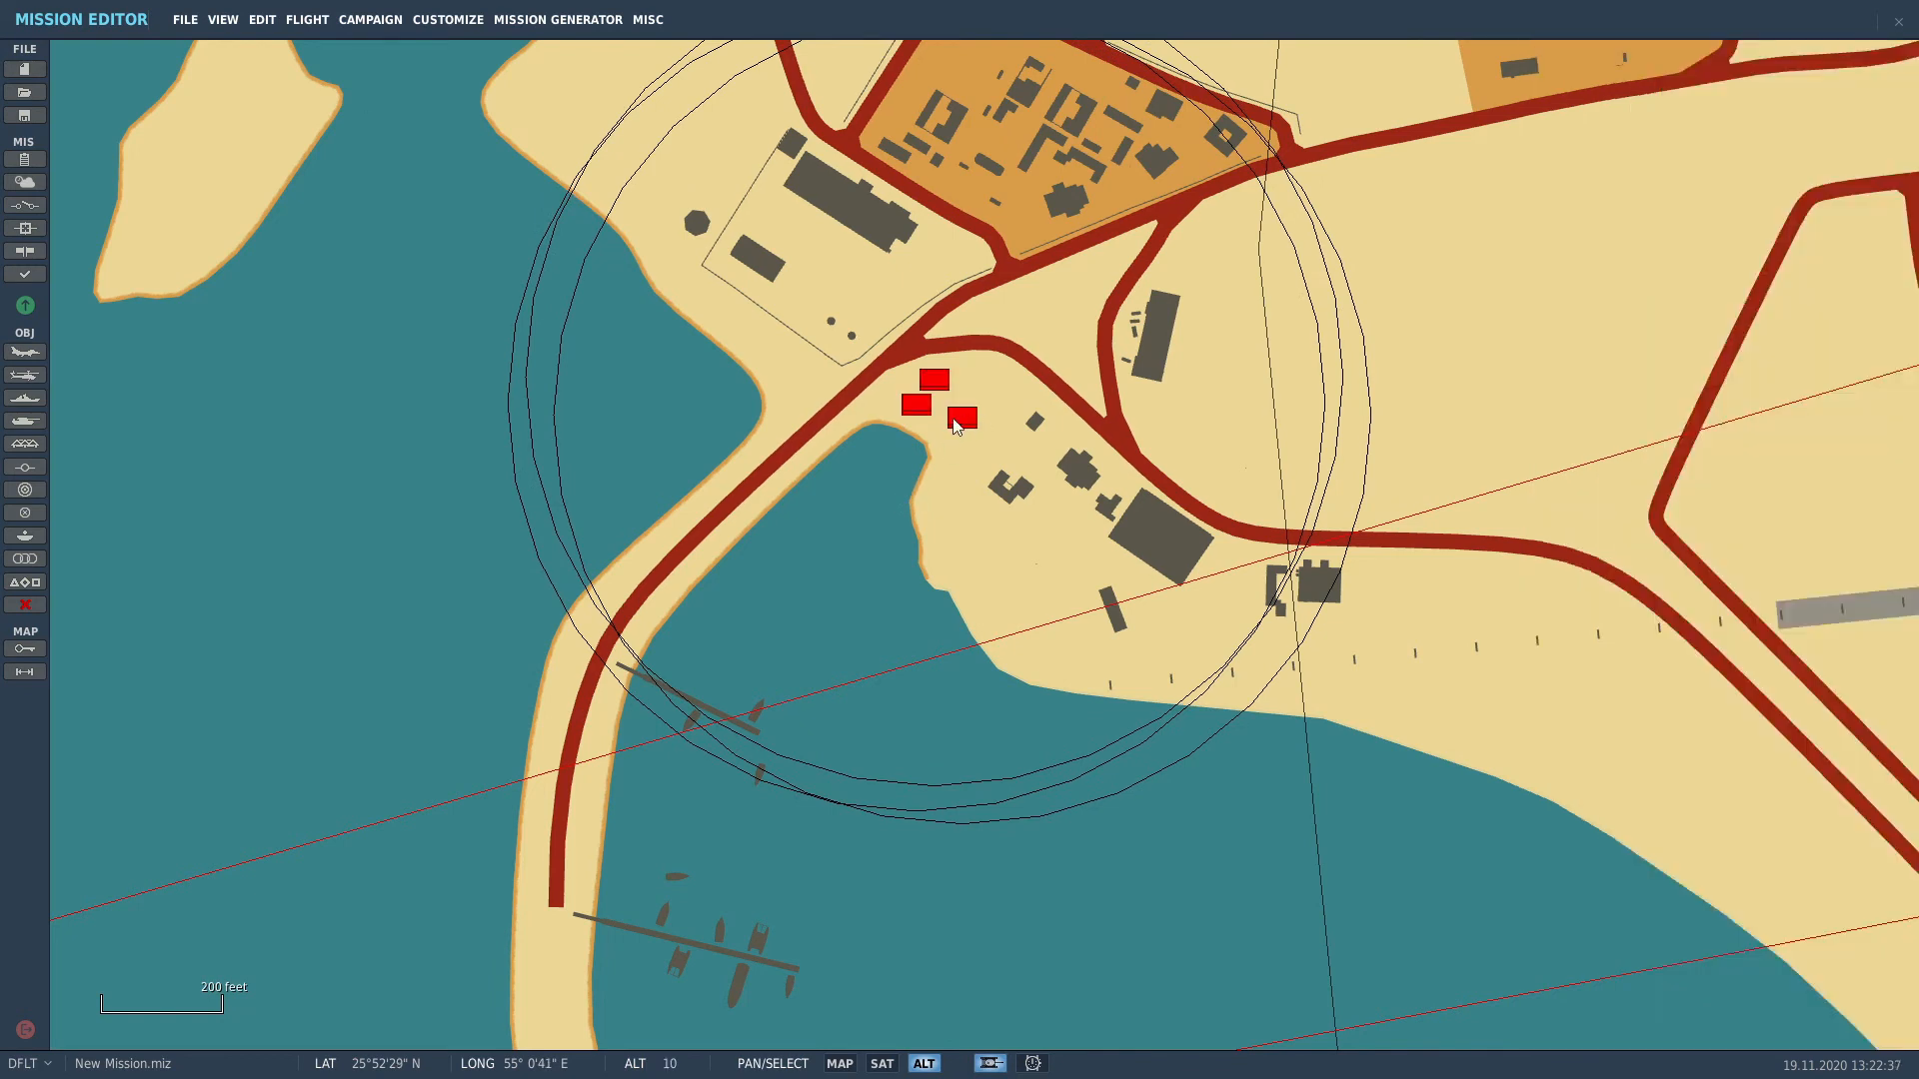
{"action": "left_click_drag", "start_coordinate": [961, 418], "coordinate": [580, 746]}
{"action": "scroll", "coordinate": [617, 723], "scroll_direction": "up", "scroll_amount": 6}
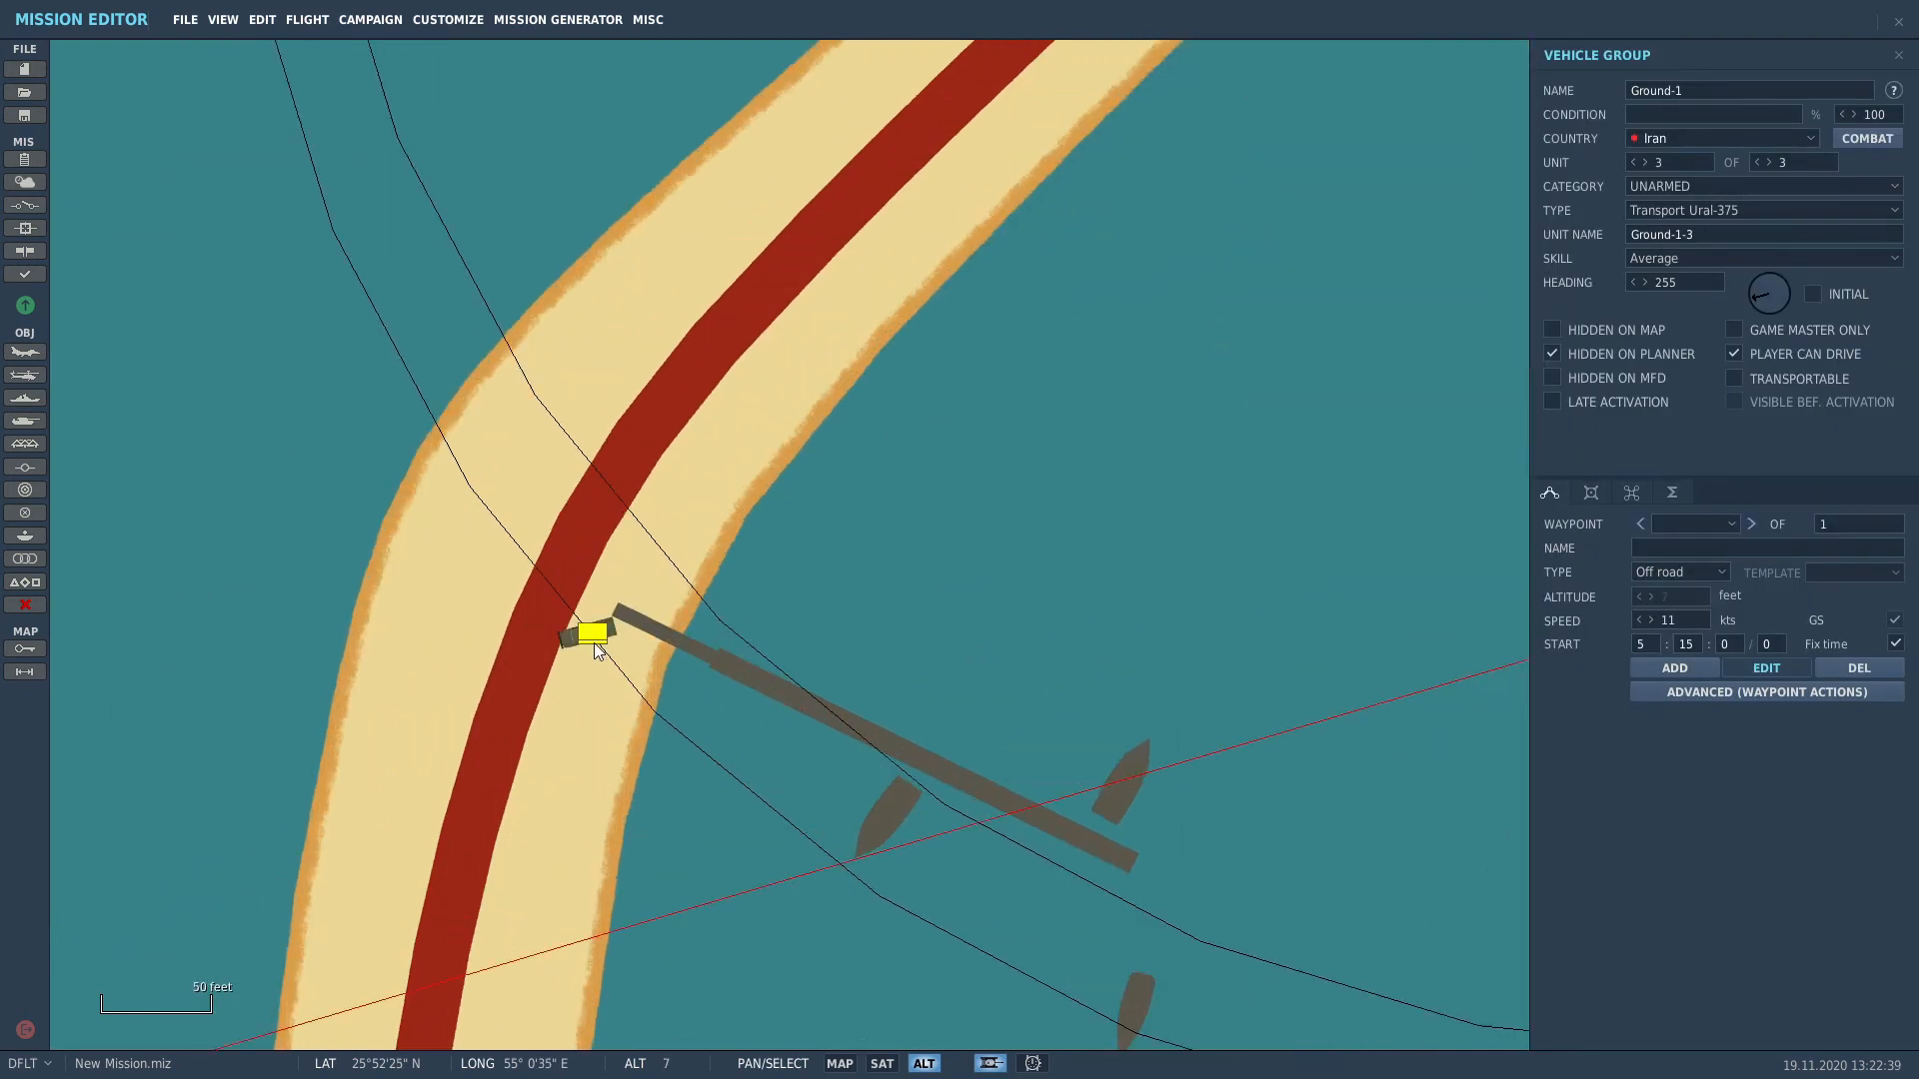
{"action": "scroll", "coordinate": [614, 666], "scroll_direction": "down", "scroll_amount": 3}
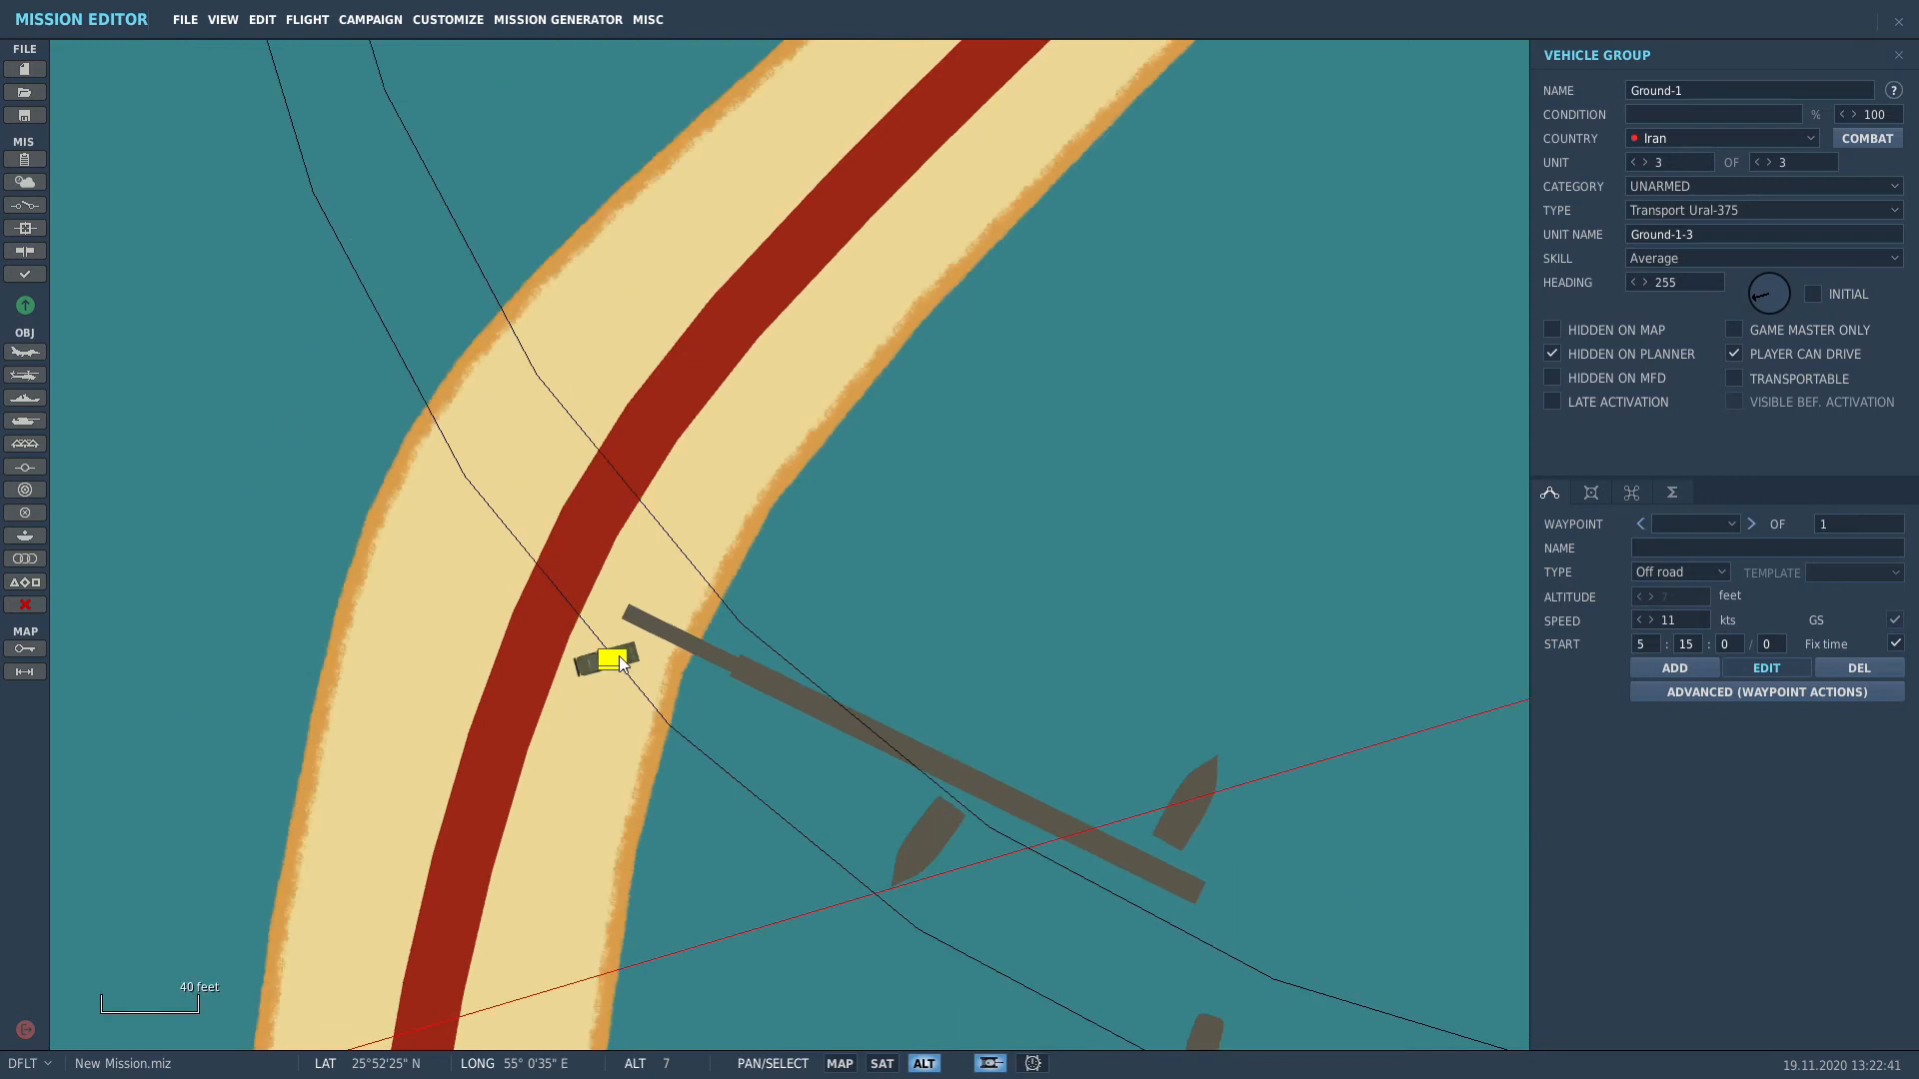
{"action": "scroll", "coordinate": [617, 664], "scroll_direction": "down", "scroll_amount": 3}
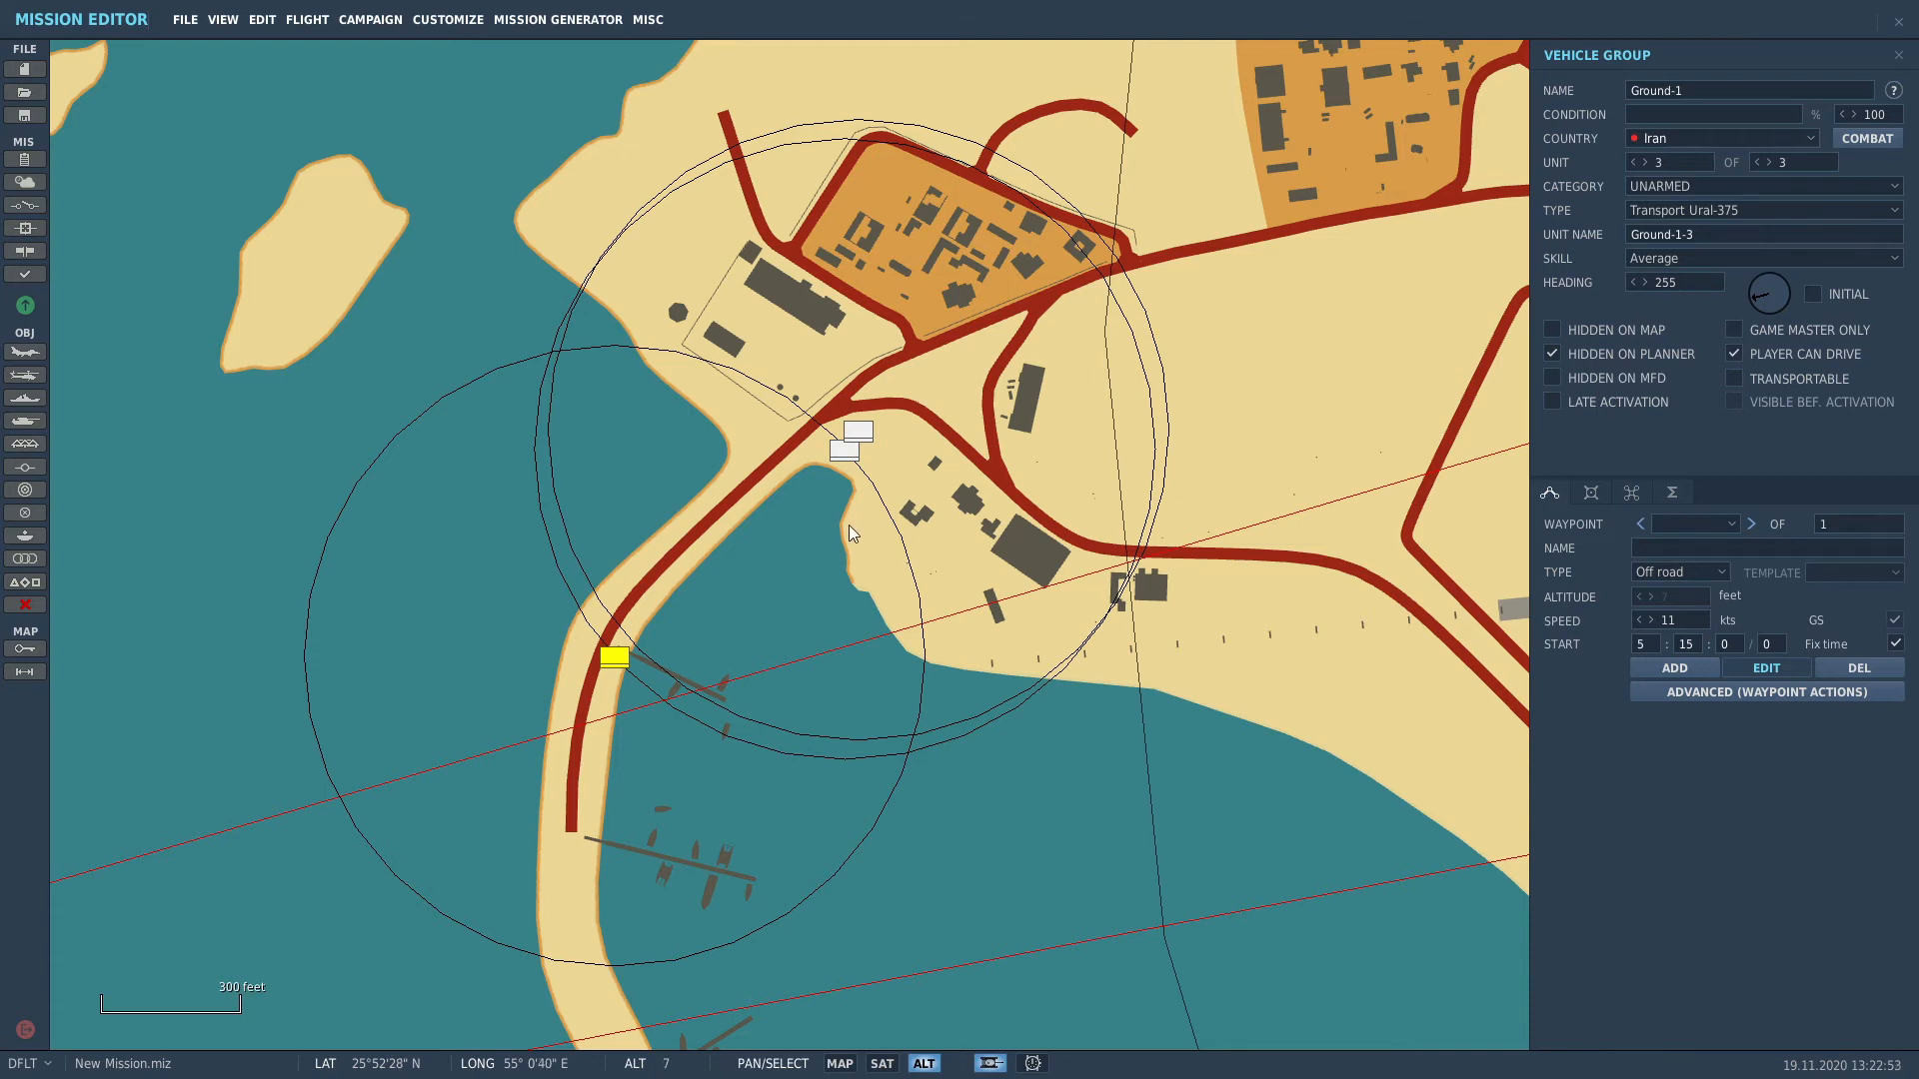
Step: Add a fourth unit as an ARMOR APC BTR-80 and move it onto the road
{"action": "left_click_drag", "start_coordinate": [848, 525], "coordinate": [888, 475]}
{"action": "left_click", "coordinate": [1767, 160]}
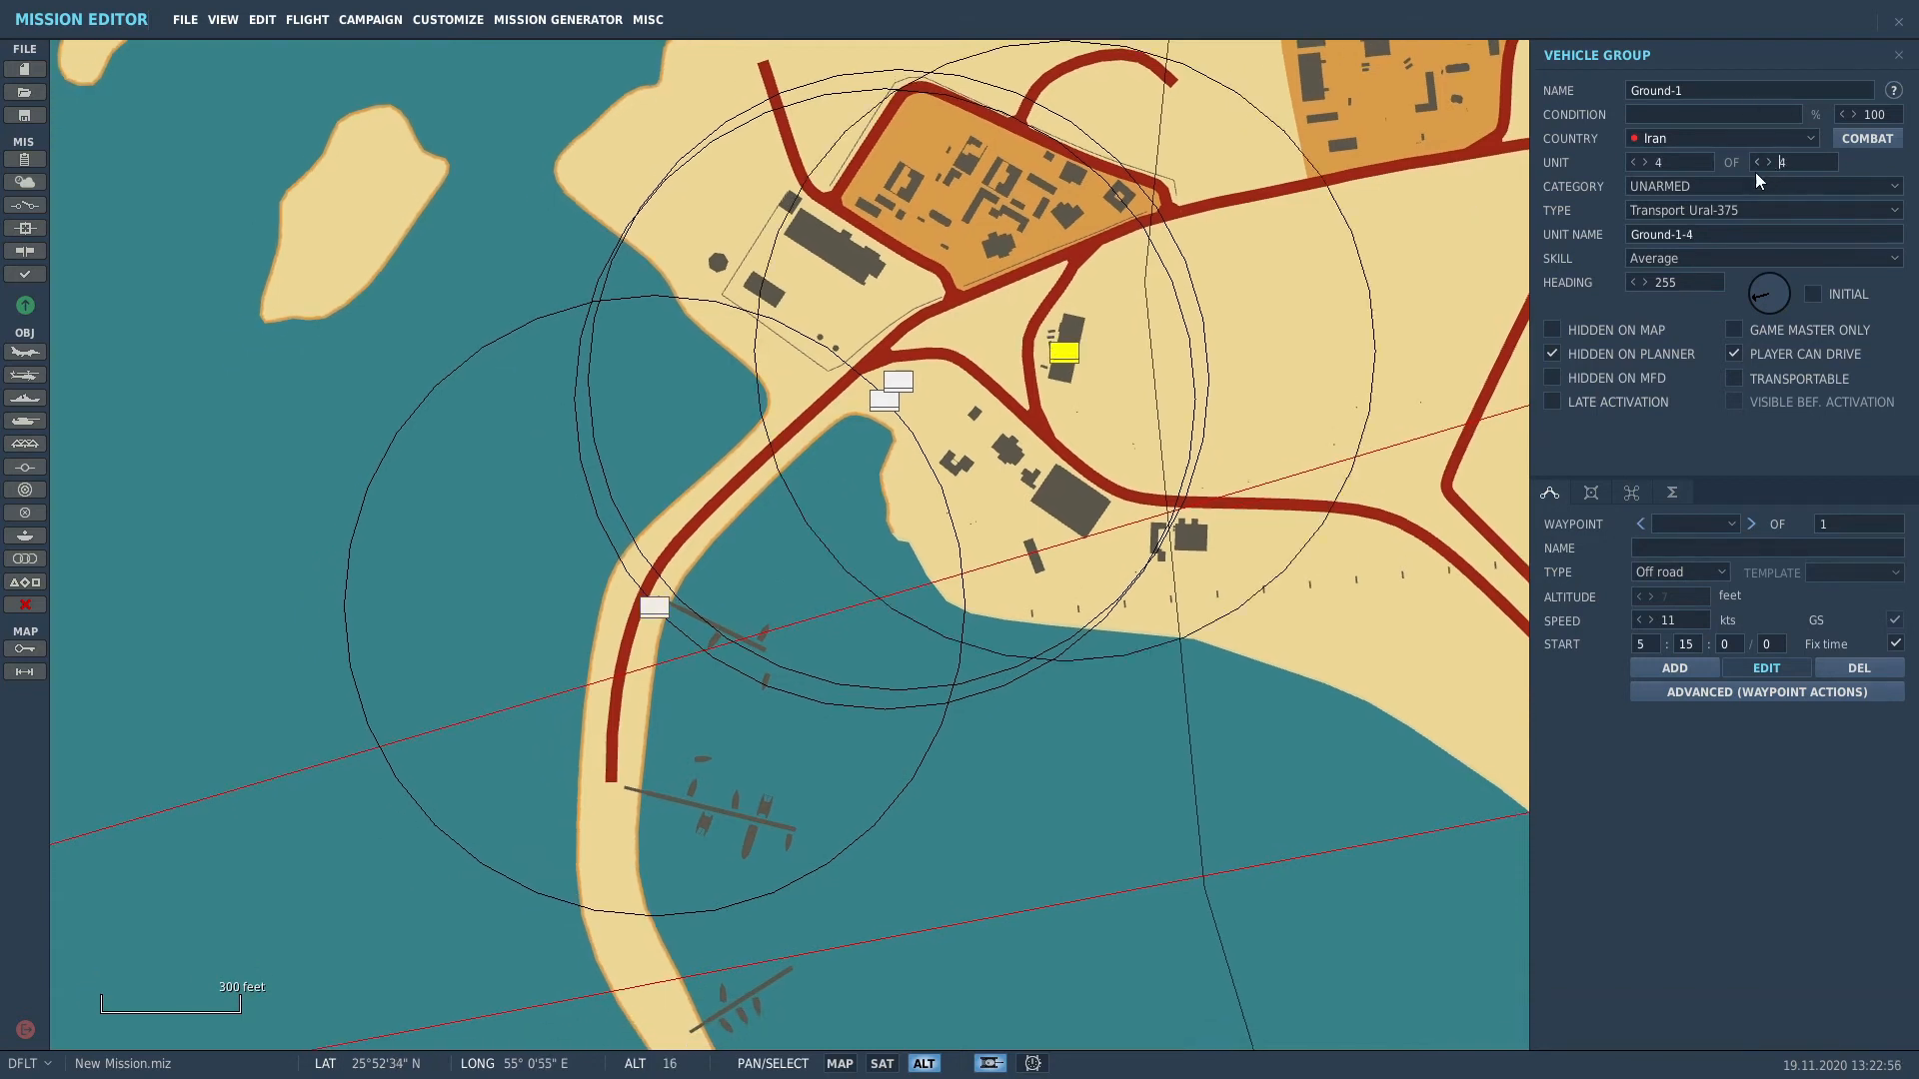
{"action": "left_click", "coordinate": [1675, 190]}
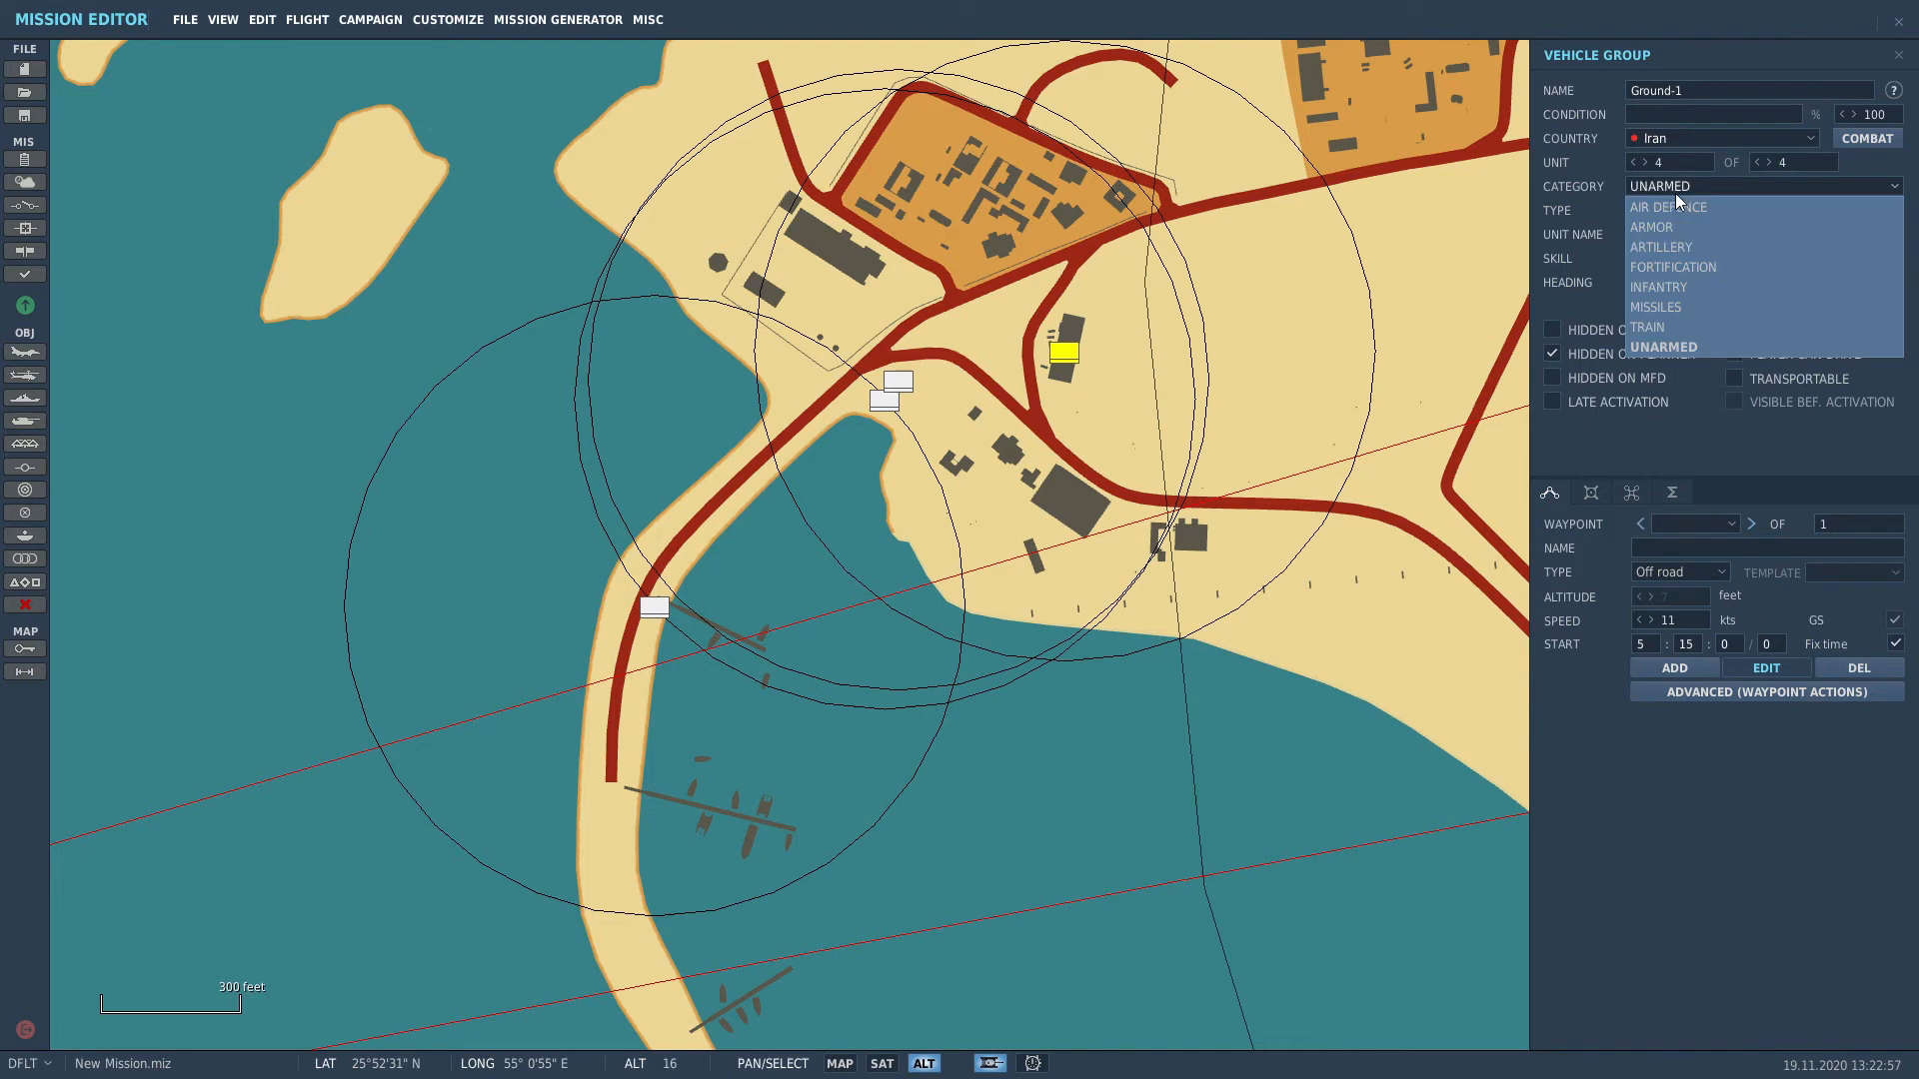
{"action": "left_click", "coordinate": [1683, 218]}
{"action": "left_click_drag", "start_coordinate": [1063, 351], "coordinate": [944, 348]}
{"action": "scroll", "coordinate": [939, 420], "scroll_direction": "up", "scroll_amount": 2}
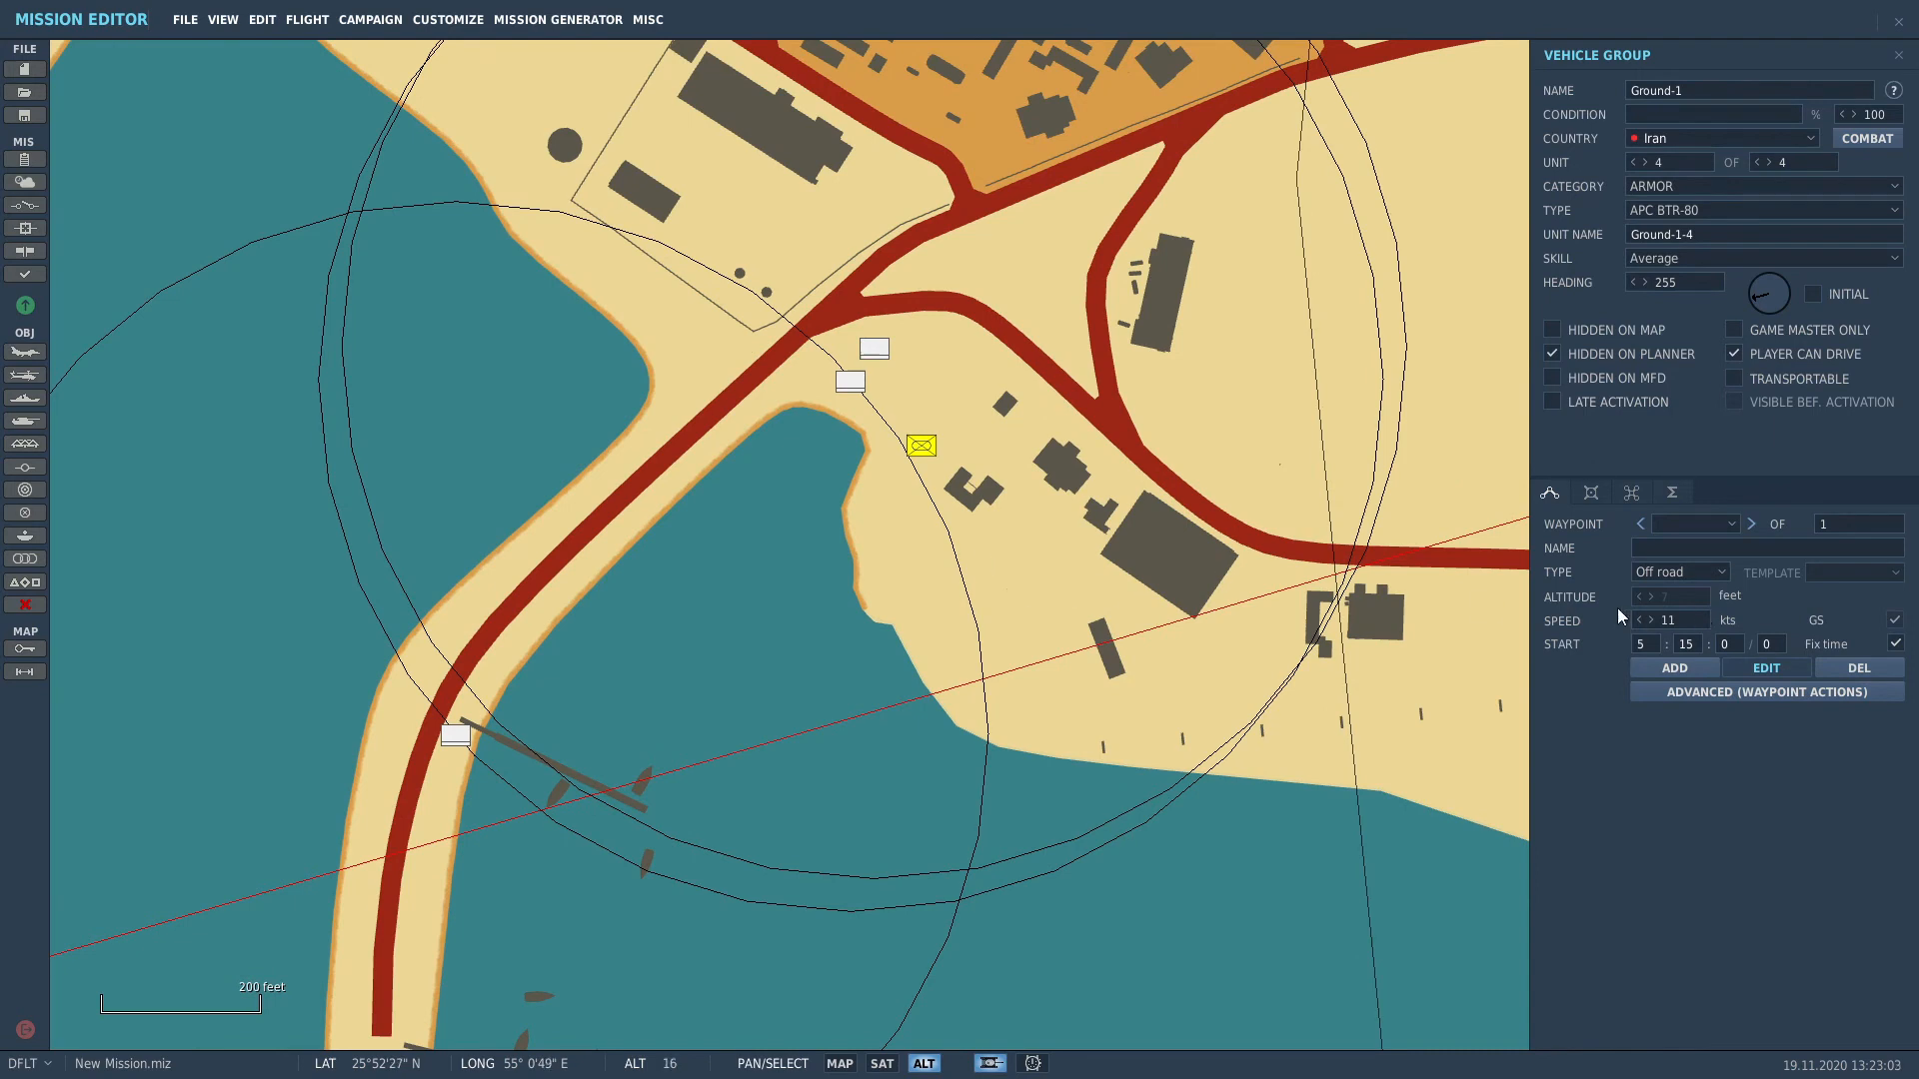
Step: Give the BTR-80 the Desert paint scheme
{"action": "left_click", "coordinate": [1592, 492]}
{"action": "left_click", "coordinate": [1756, 535]}
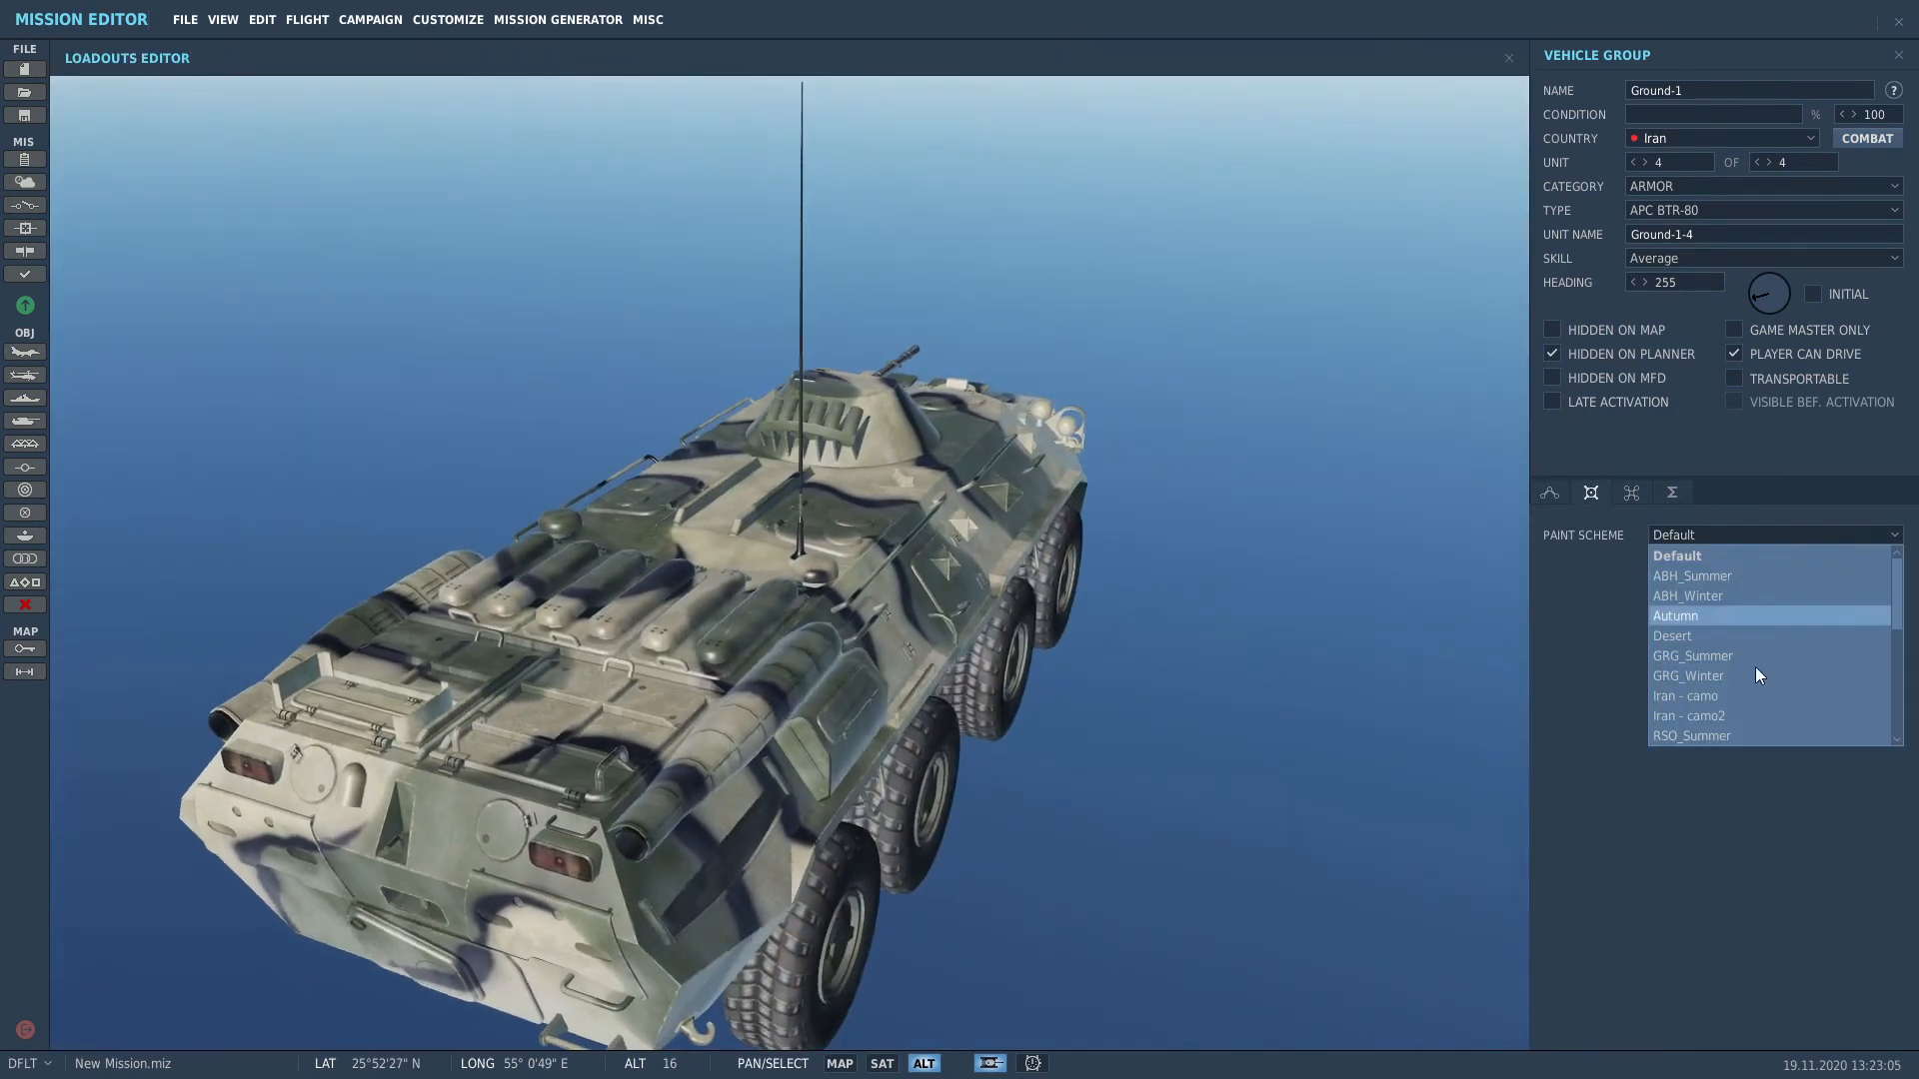
{"action": "left_click", "coordinate": [1743, 640]}
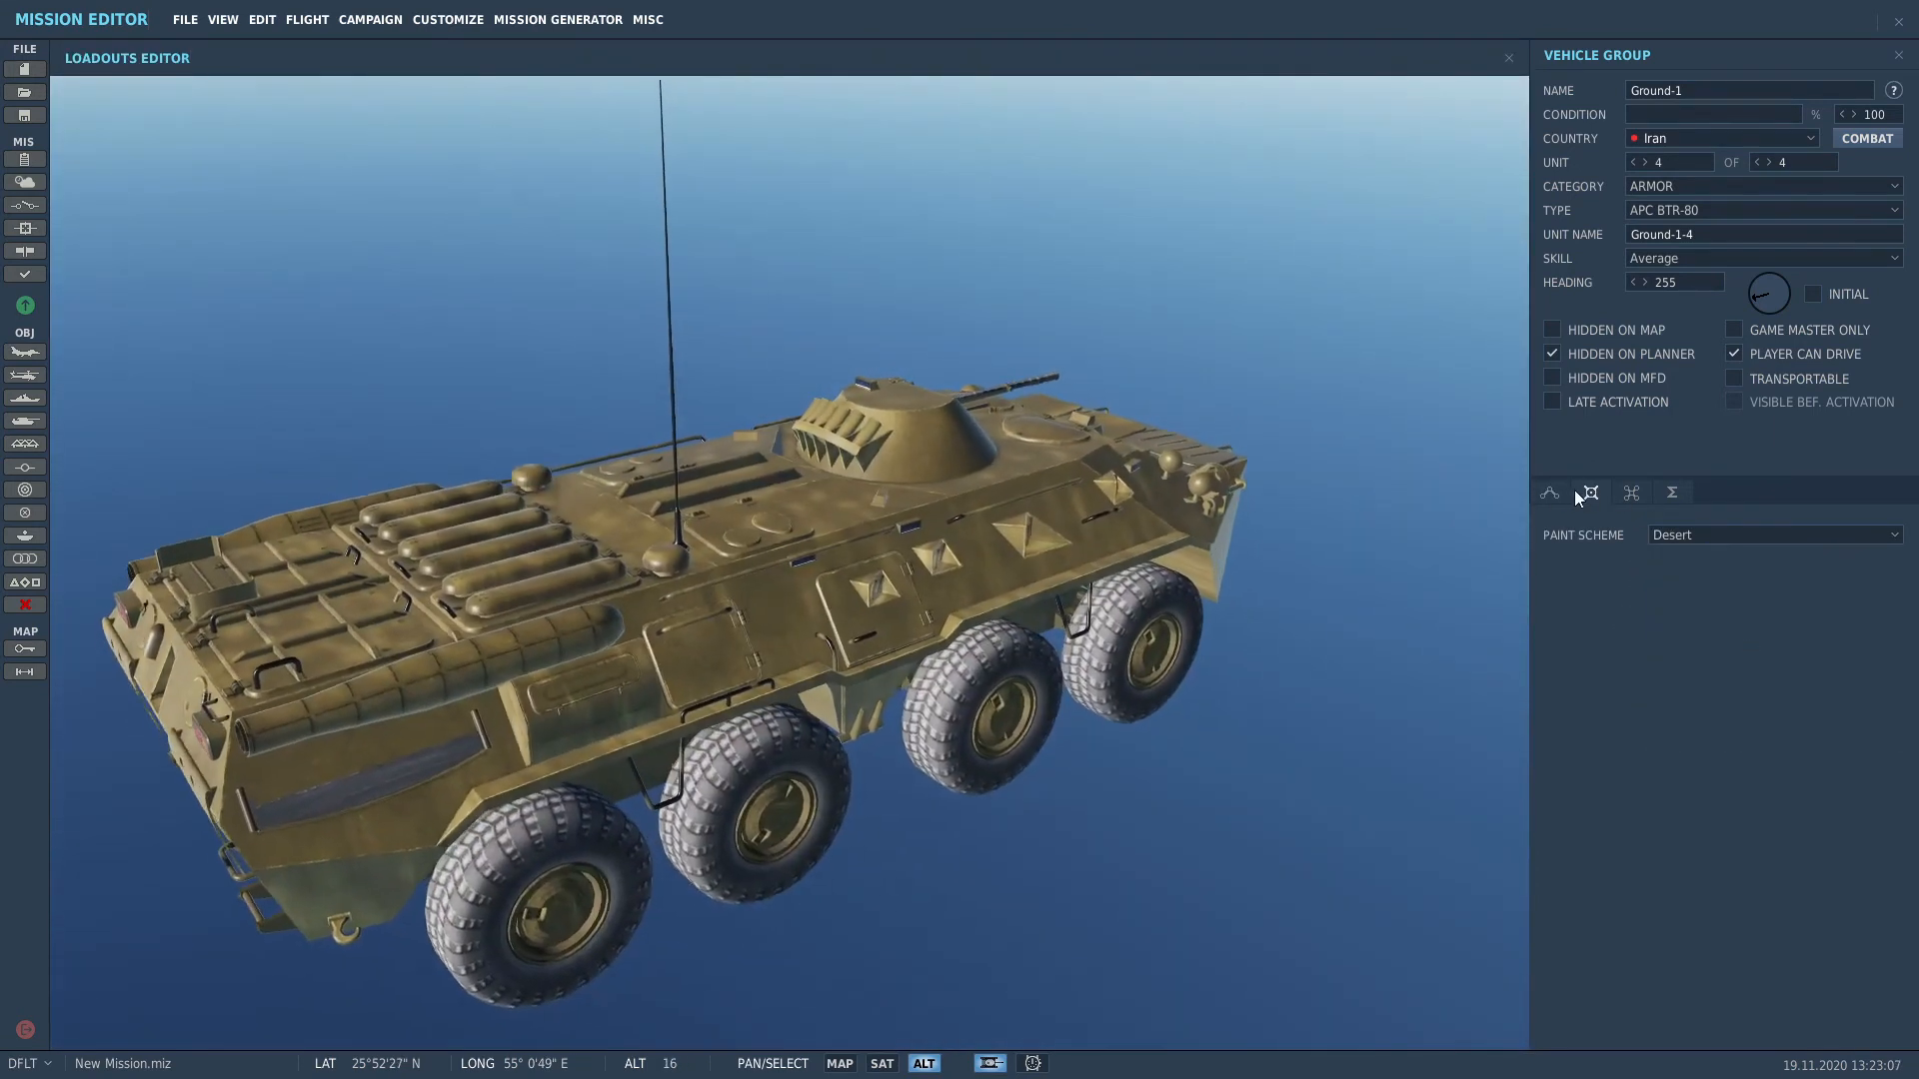
Step: Close the Loadouts Editor preview, deselect Ground-1 and zoom out over the island
{"action": "left_click", "coordinate": [1551, 494]}
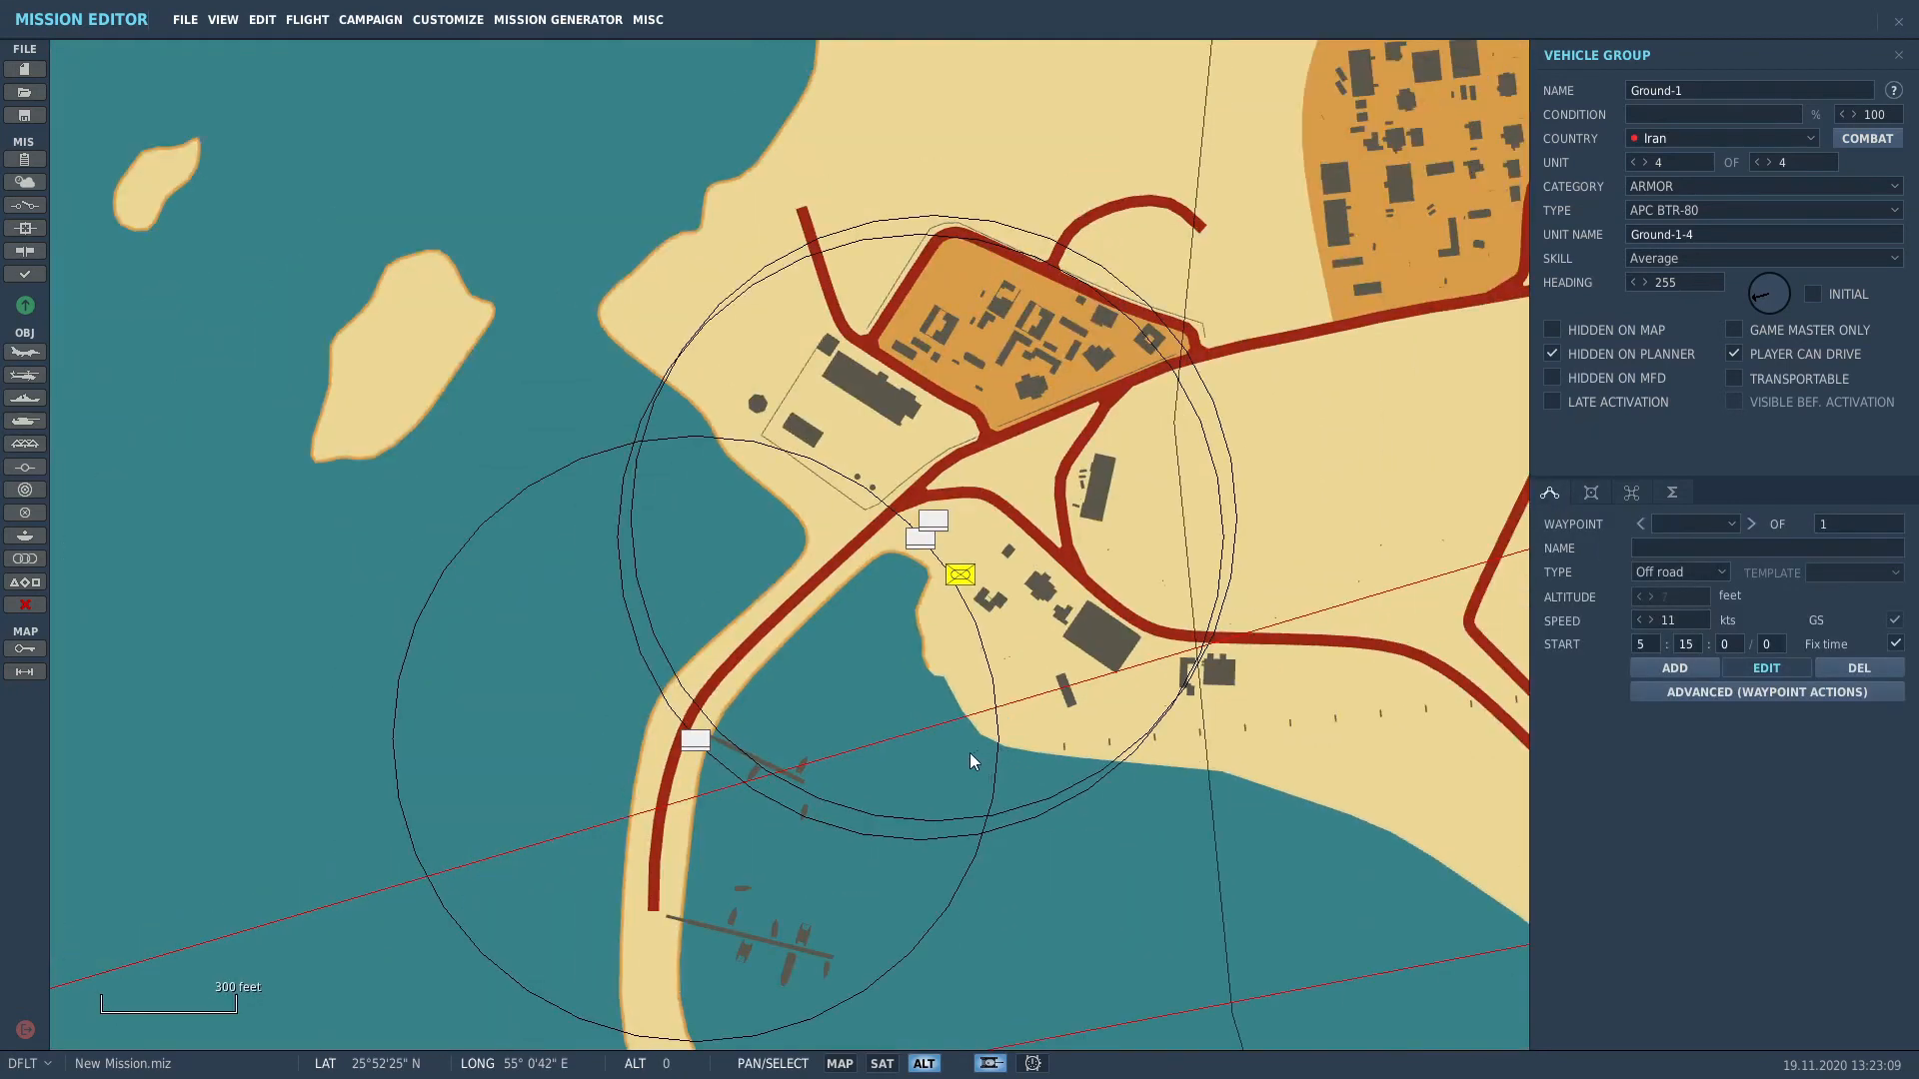
{"action": "left_click", "coordinate": [951, 758]}
{"action": "scroll", "coordinate": [952, 757], "scroll_direction": "down", "scroll_amount": 5}
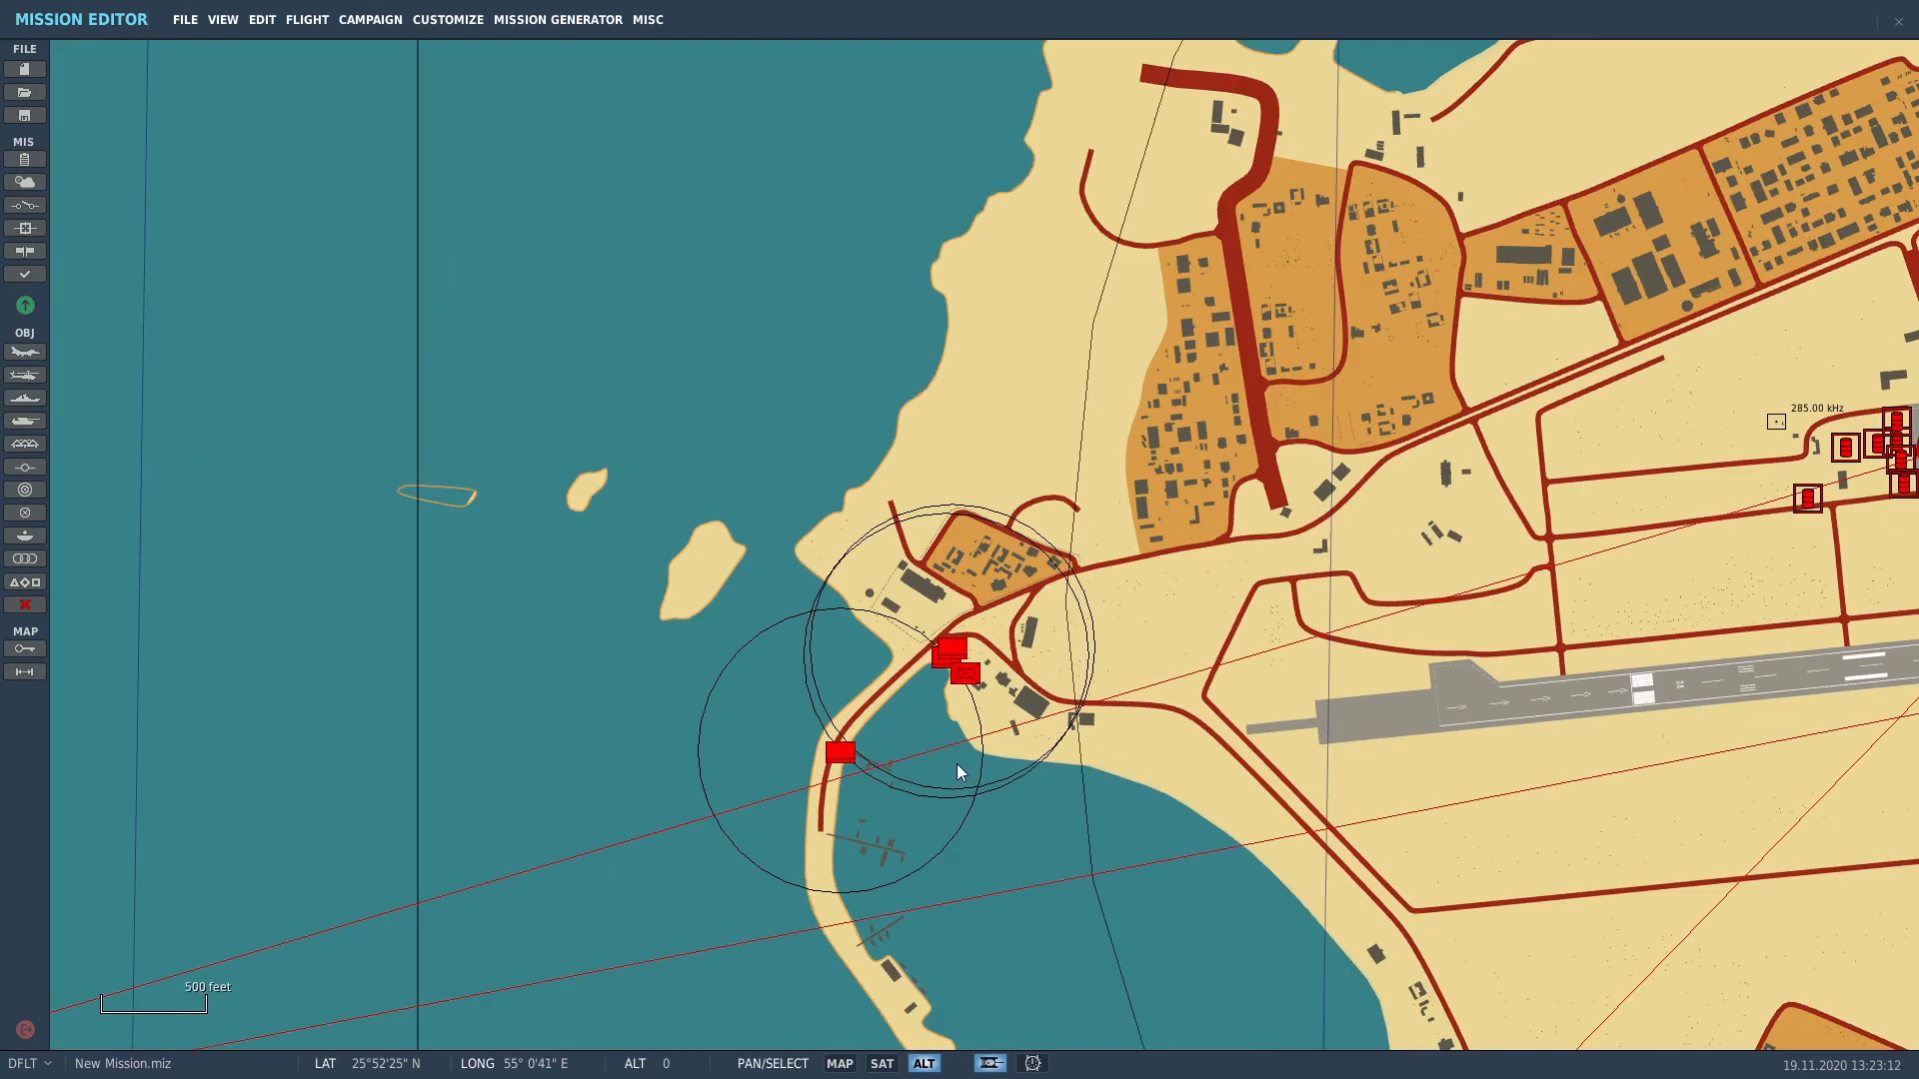
{"action": "scroll", "coordinate": [950, 765], "scroll_direction": "down", "scroll_amount": 3}
{"action": "left_click_drag", "start_coordinate": [949, 766], "coordinate": [962, 578]}
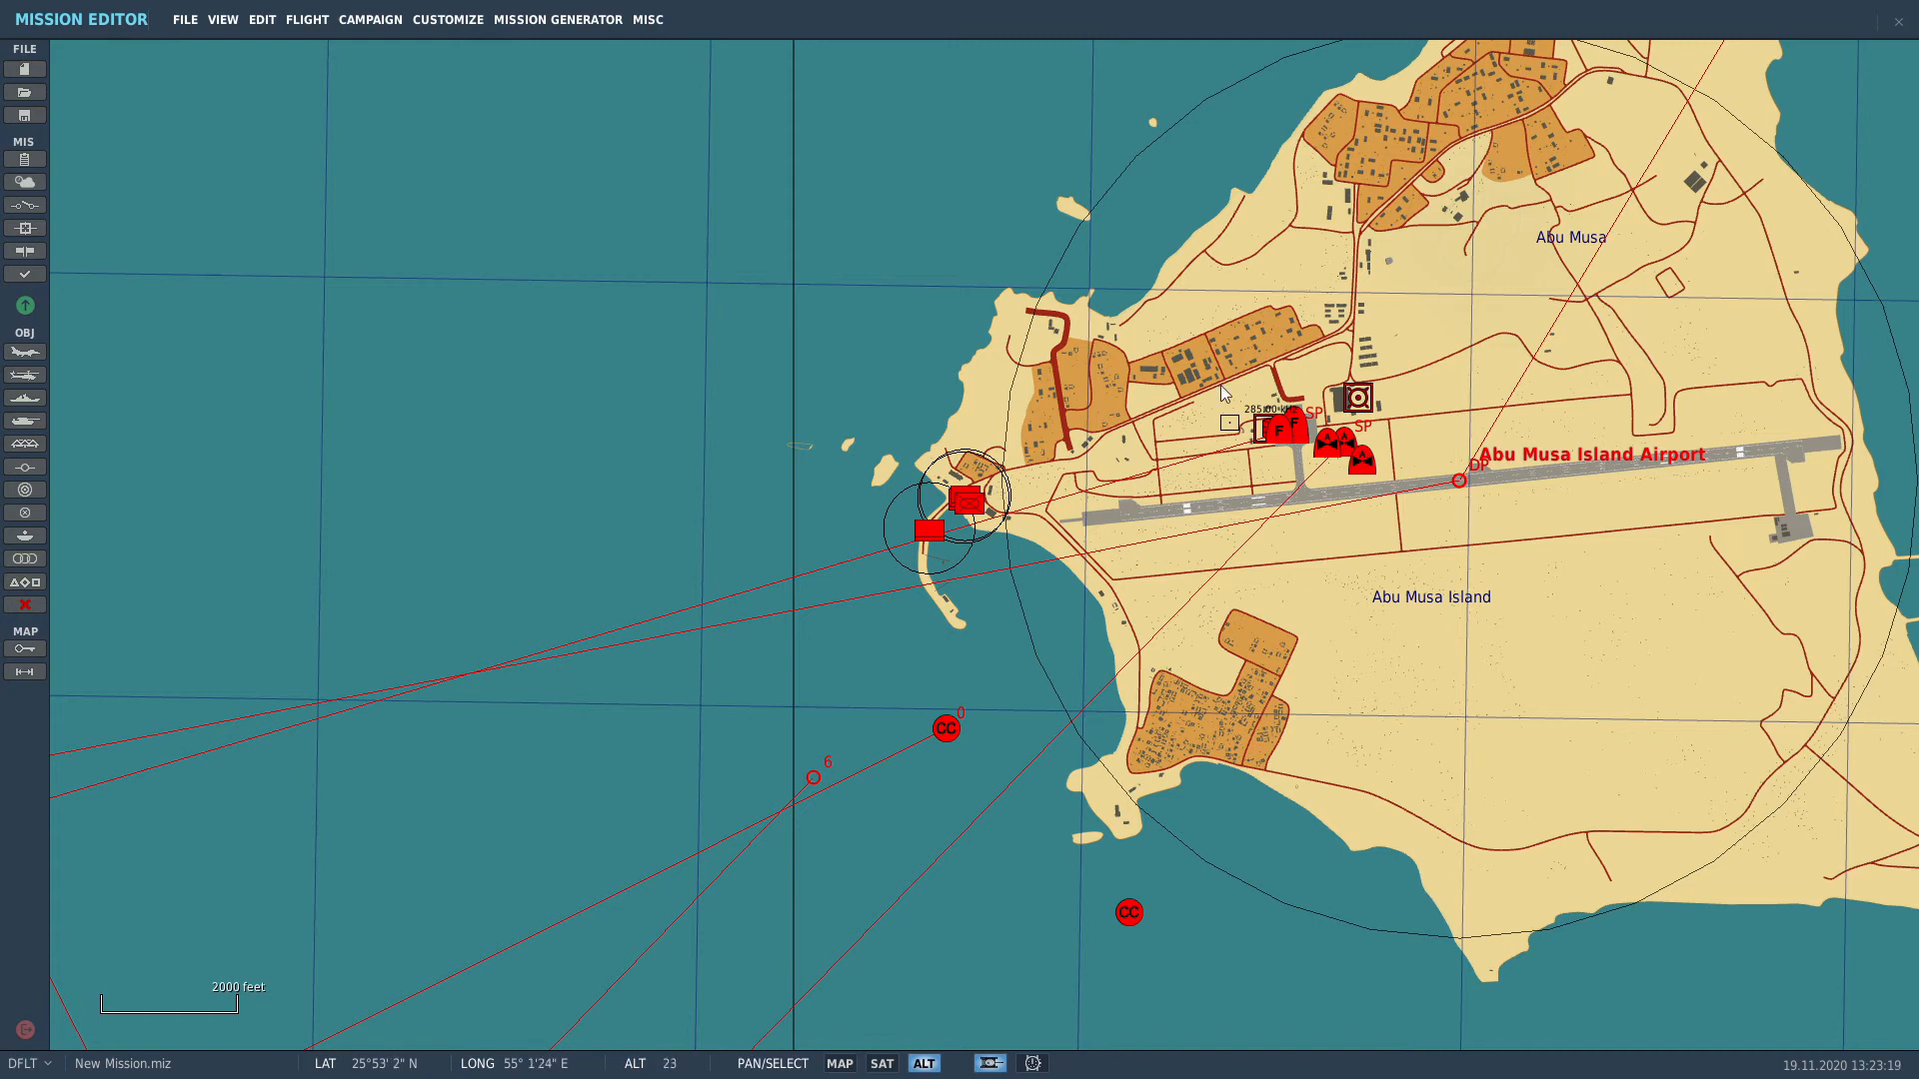
Step: Pan toward the UAE coast and zoom in on Al Minhad AB
{"action": "scroll", "coordinate": [1395, 480], "scroll_direction": "down", "scroll_amount": 3}
{"action": "right_click_drag", "start_coordinate": [1093, 642], "coordinate": [903, 480]}
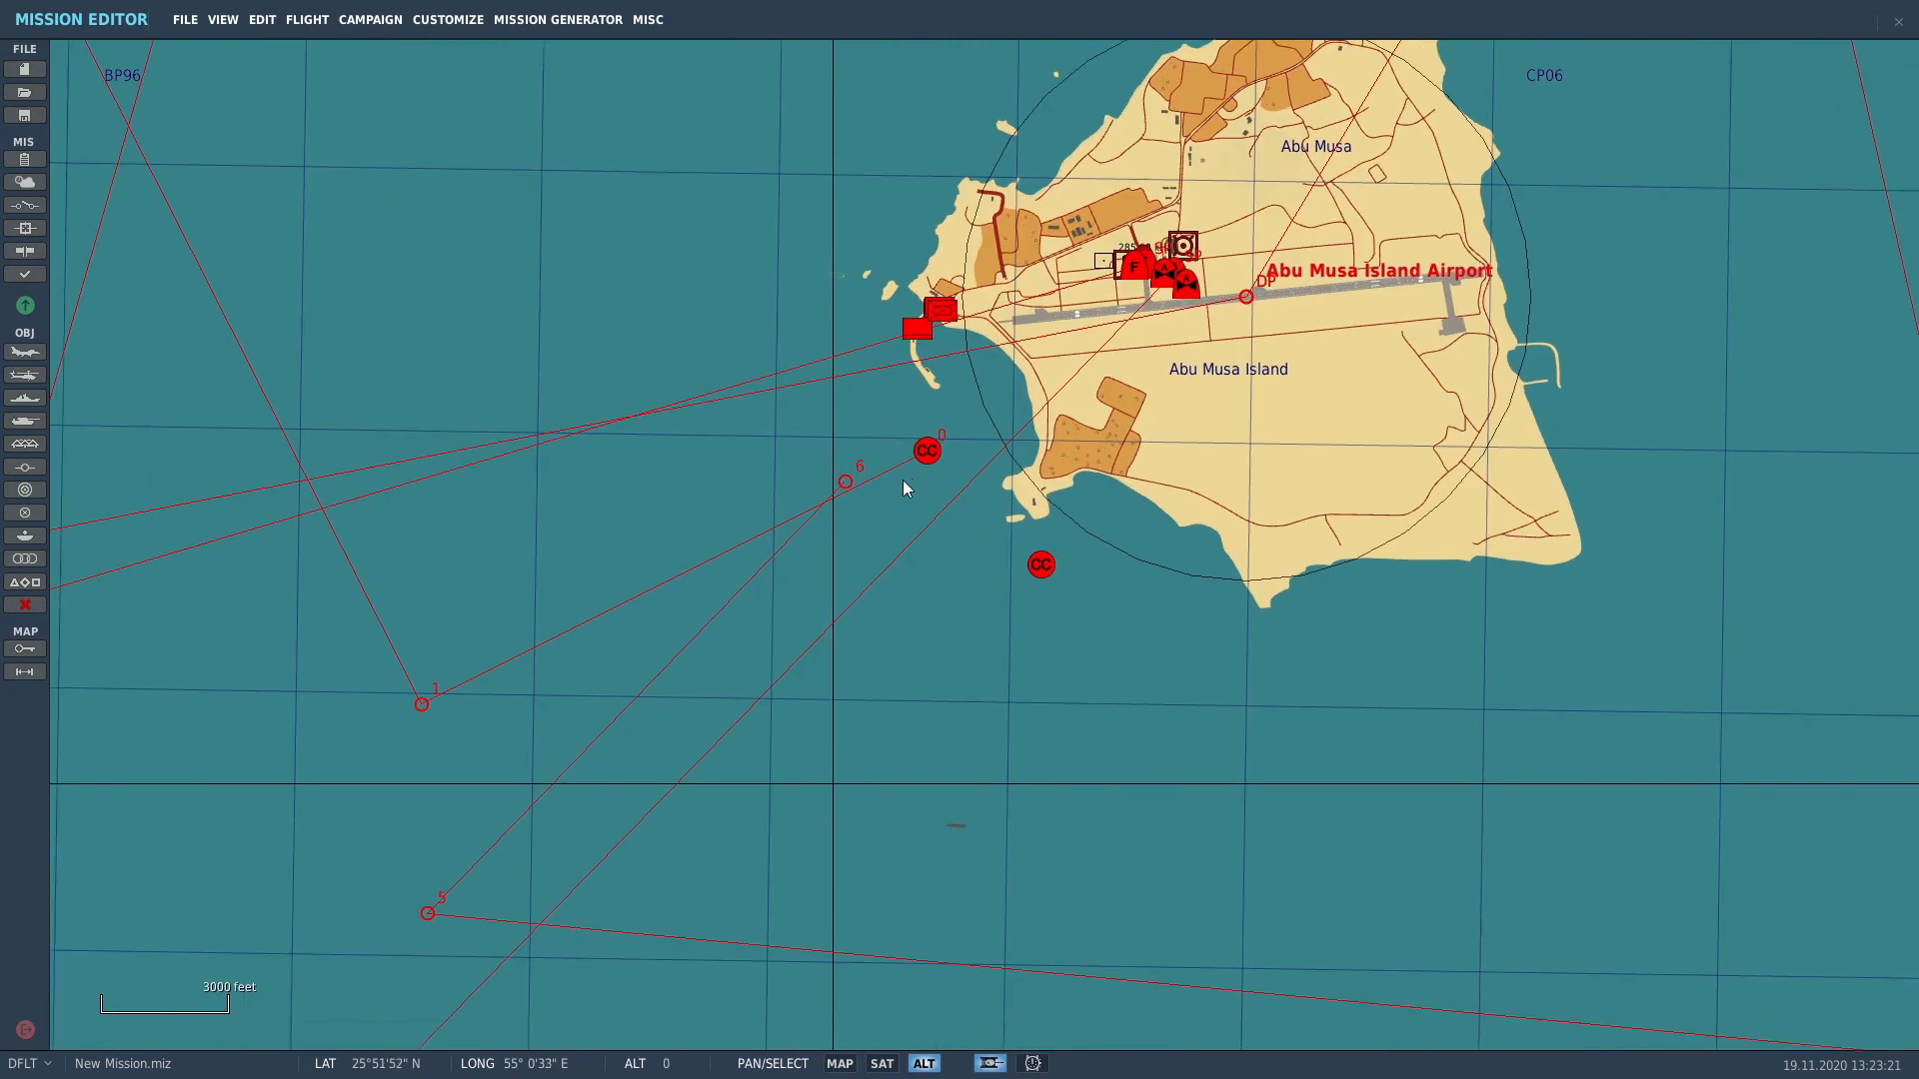
{"action": "scroll", "coordinate": [903, 490], "scroll_direction": "down", "scroll_amount": 3}
{"action": "scroll", "coordinate": [903, 490], "scroll_direction": "down", "scroll_amount": 4}
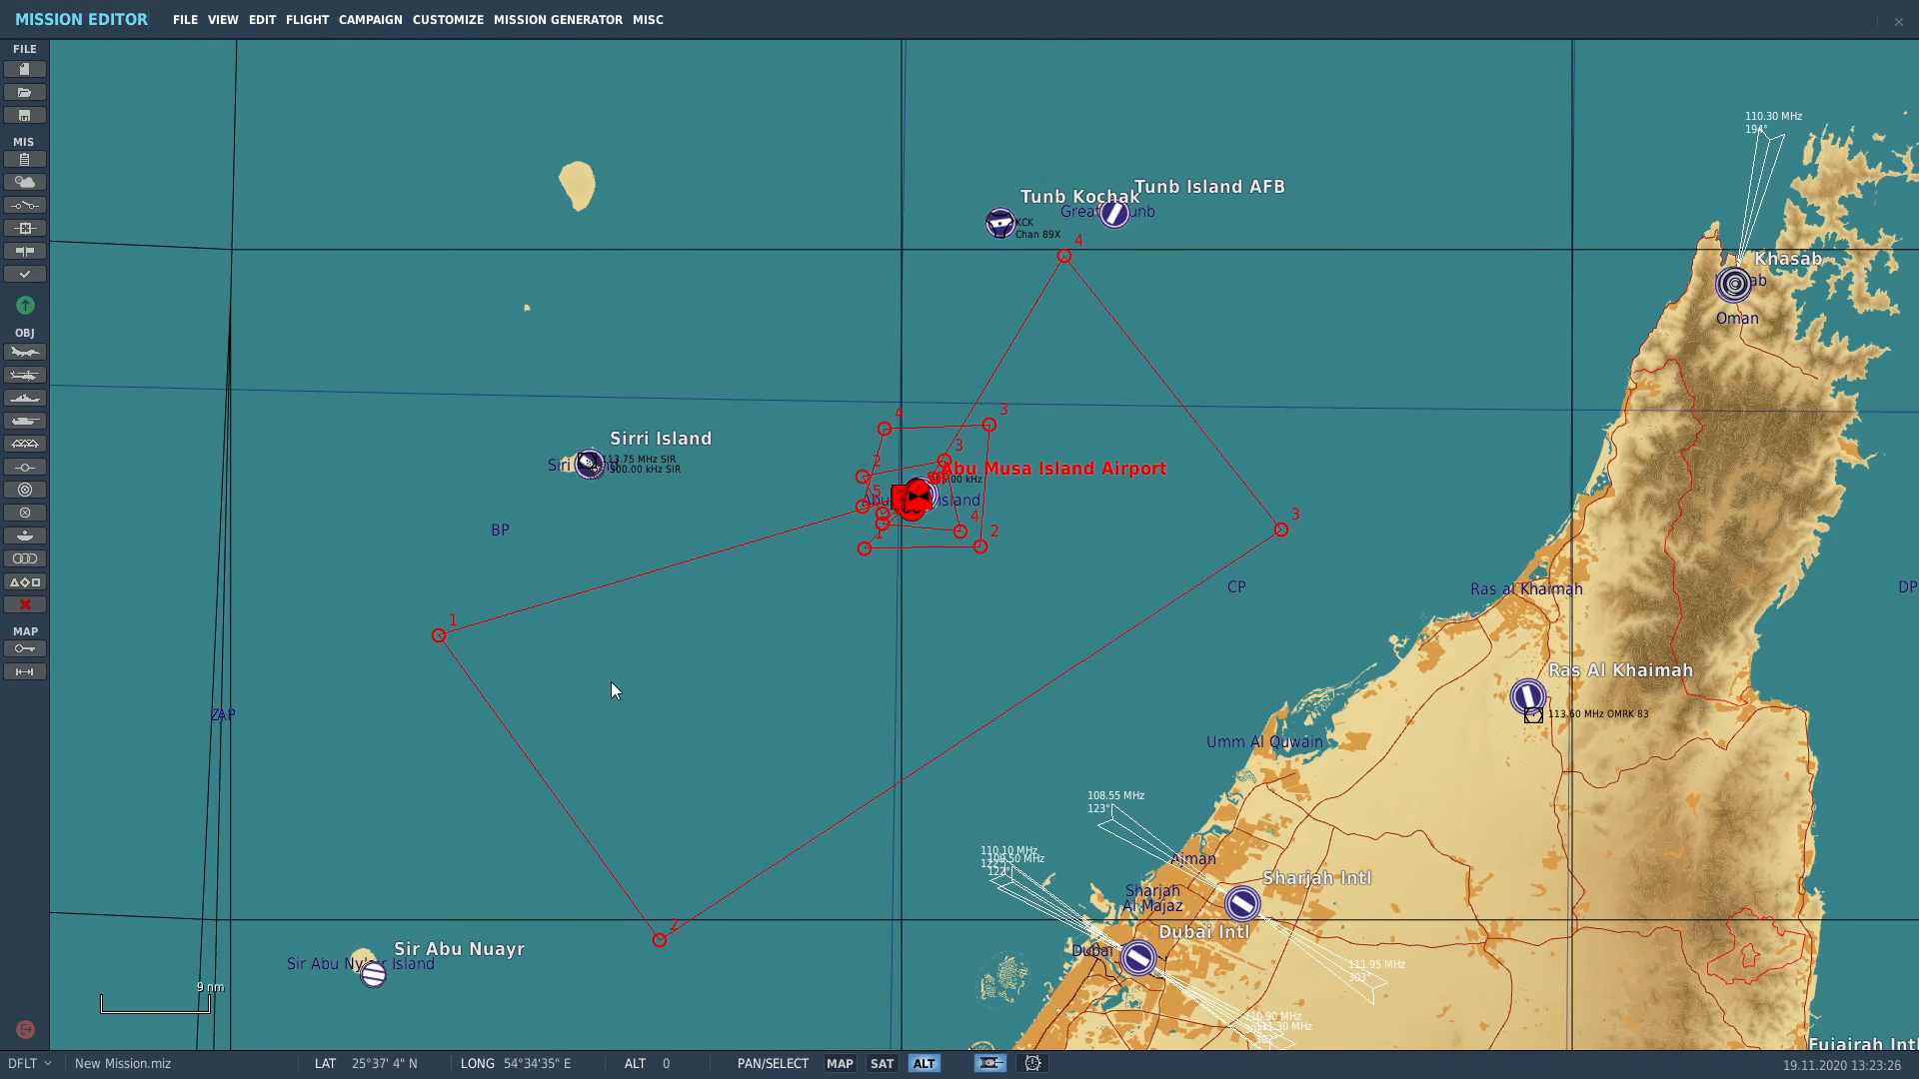
{"action": "right_click_drag", "start_coordinate": [610, 682], "coordinate": [998, 272]}
{"action": "scroll", "coordinate": [1047, 552], "scroll_direction": "down", "scroll_amount": 3}
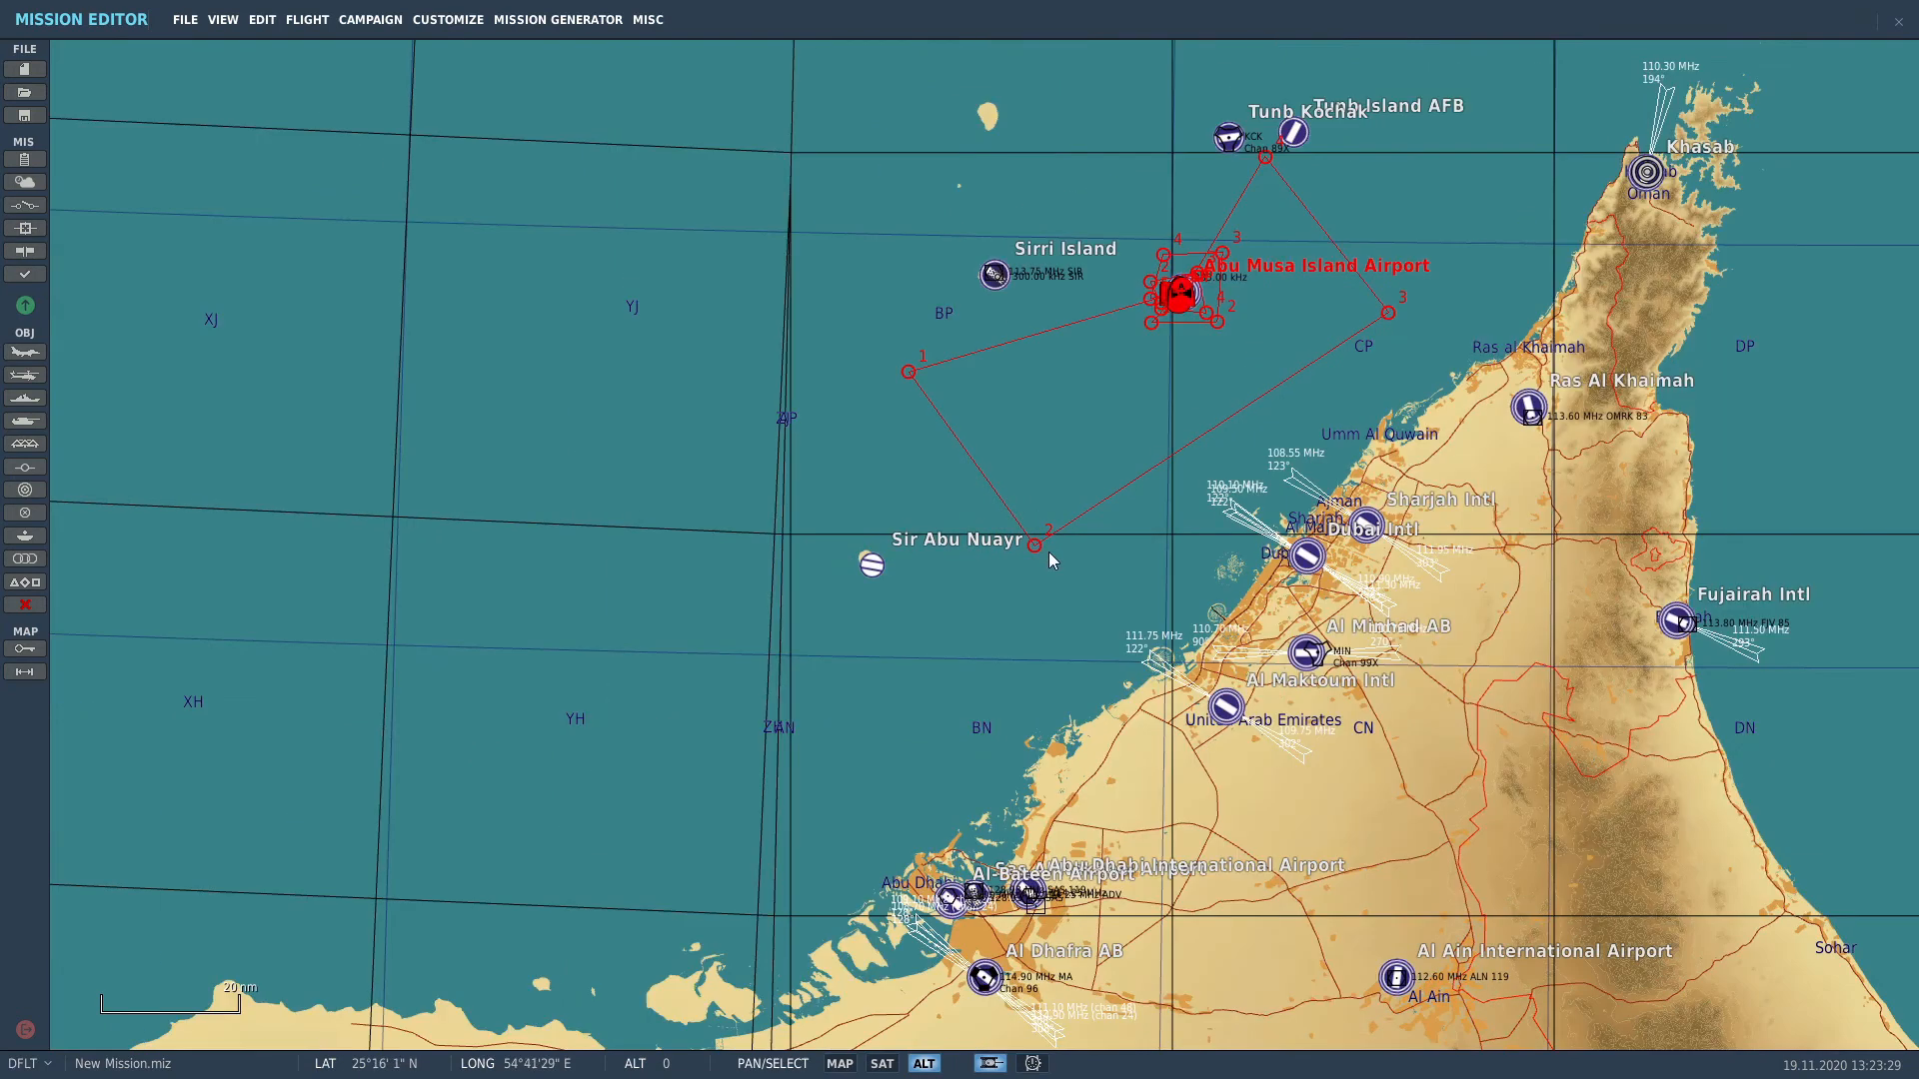
{"action": "right_click_drag", "start_coordinate": [852, 760], "coordinate": [896, 510]}
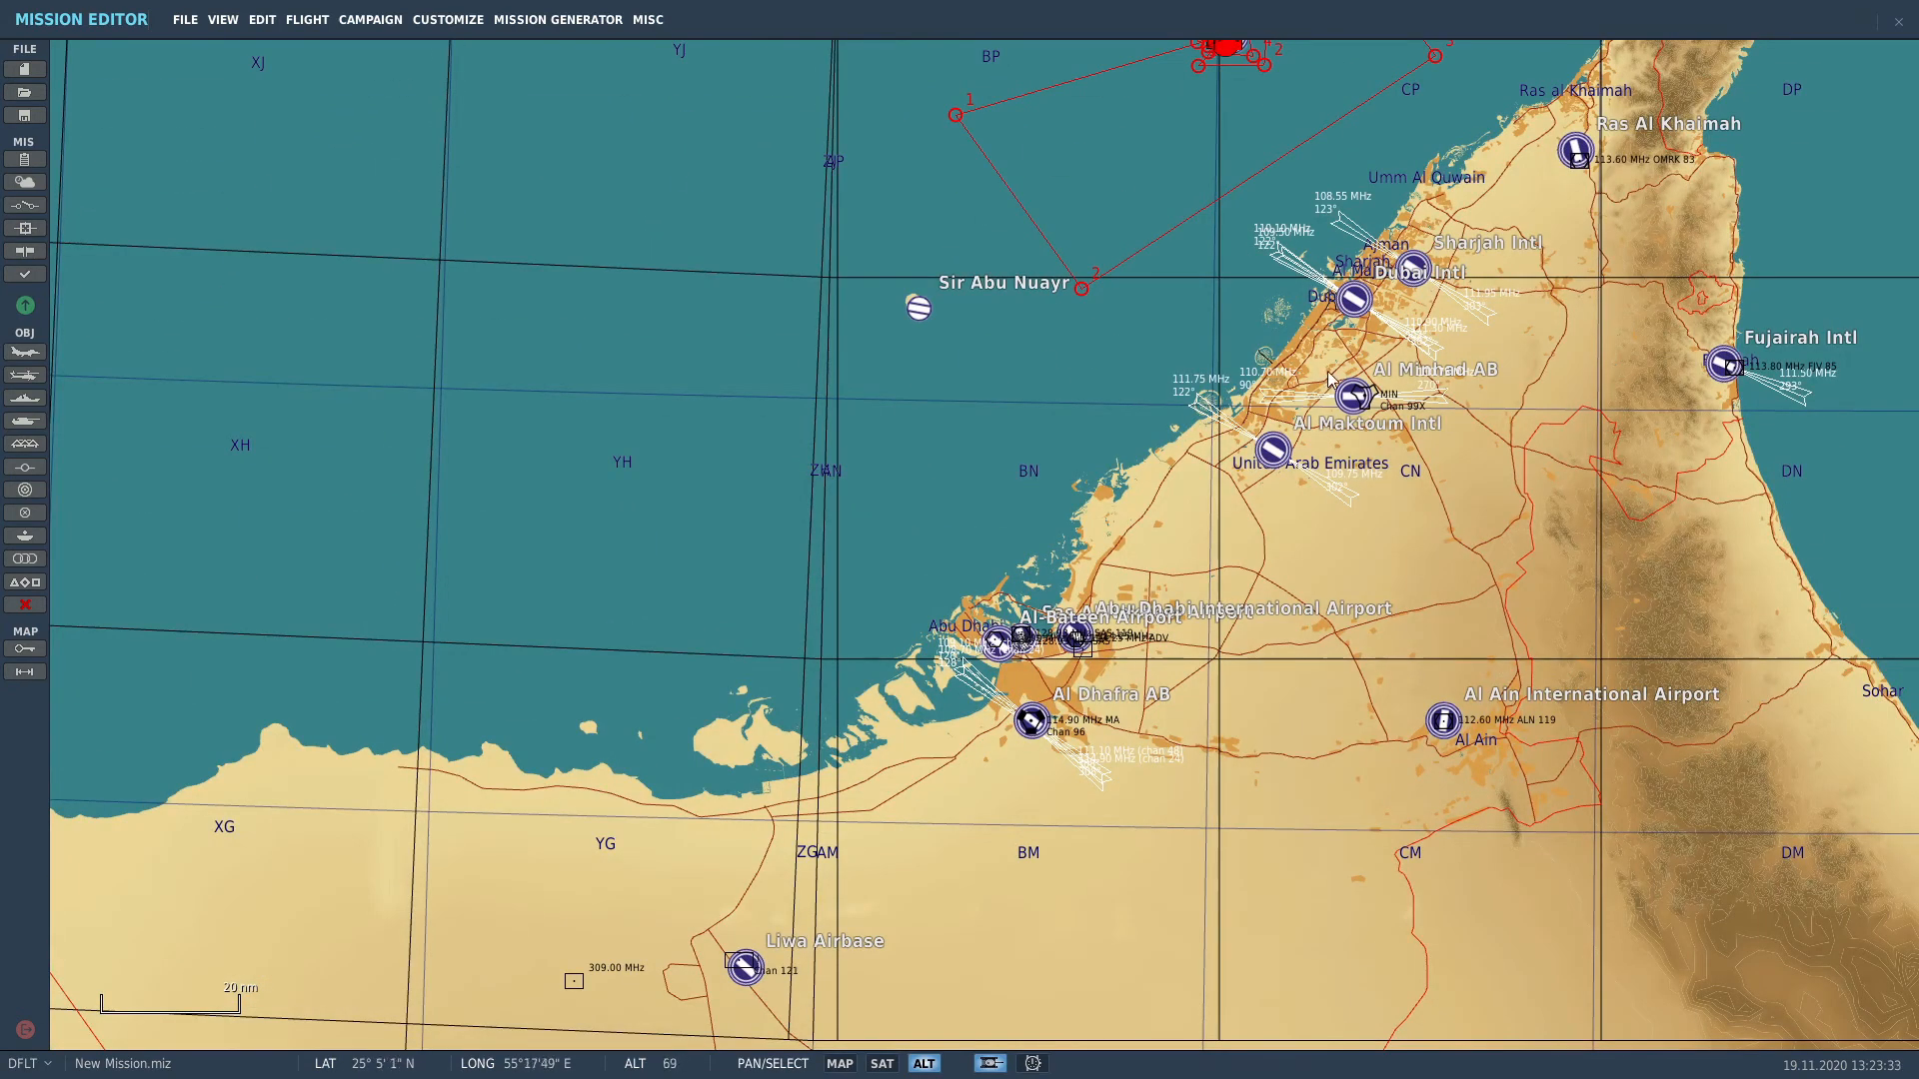
{"action": "scroll", "coordinate": [1361, 398], "scroll_direction": "up", "scroll_amount": 3}
{"action": "scroll", "coordinate": [1343, 395], "scroll_direction": "up", "scroll_amount": 10}
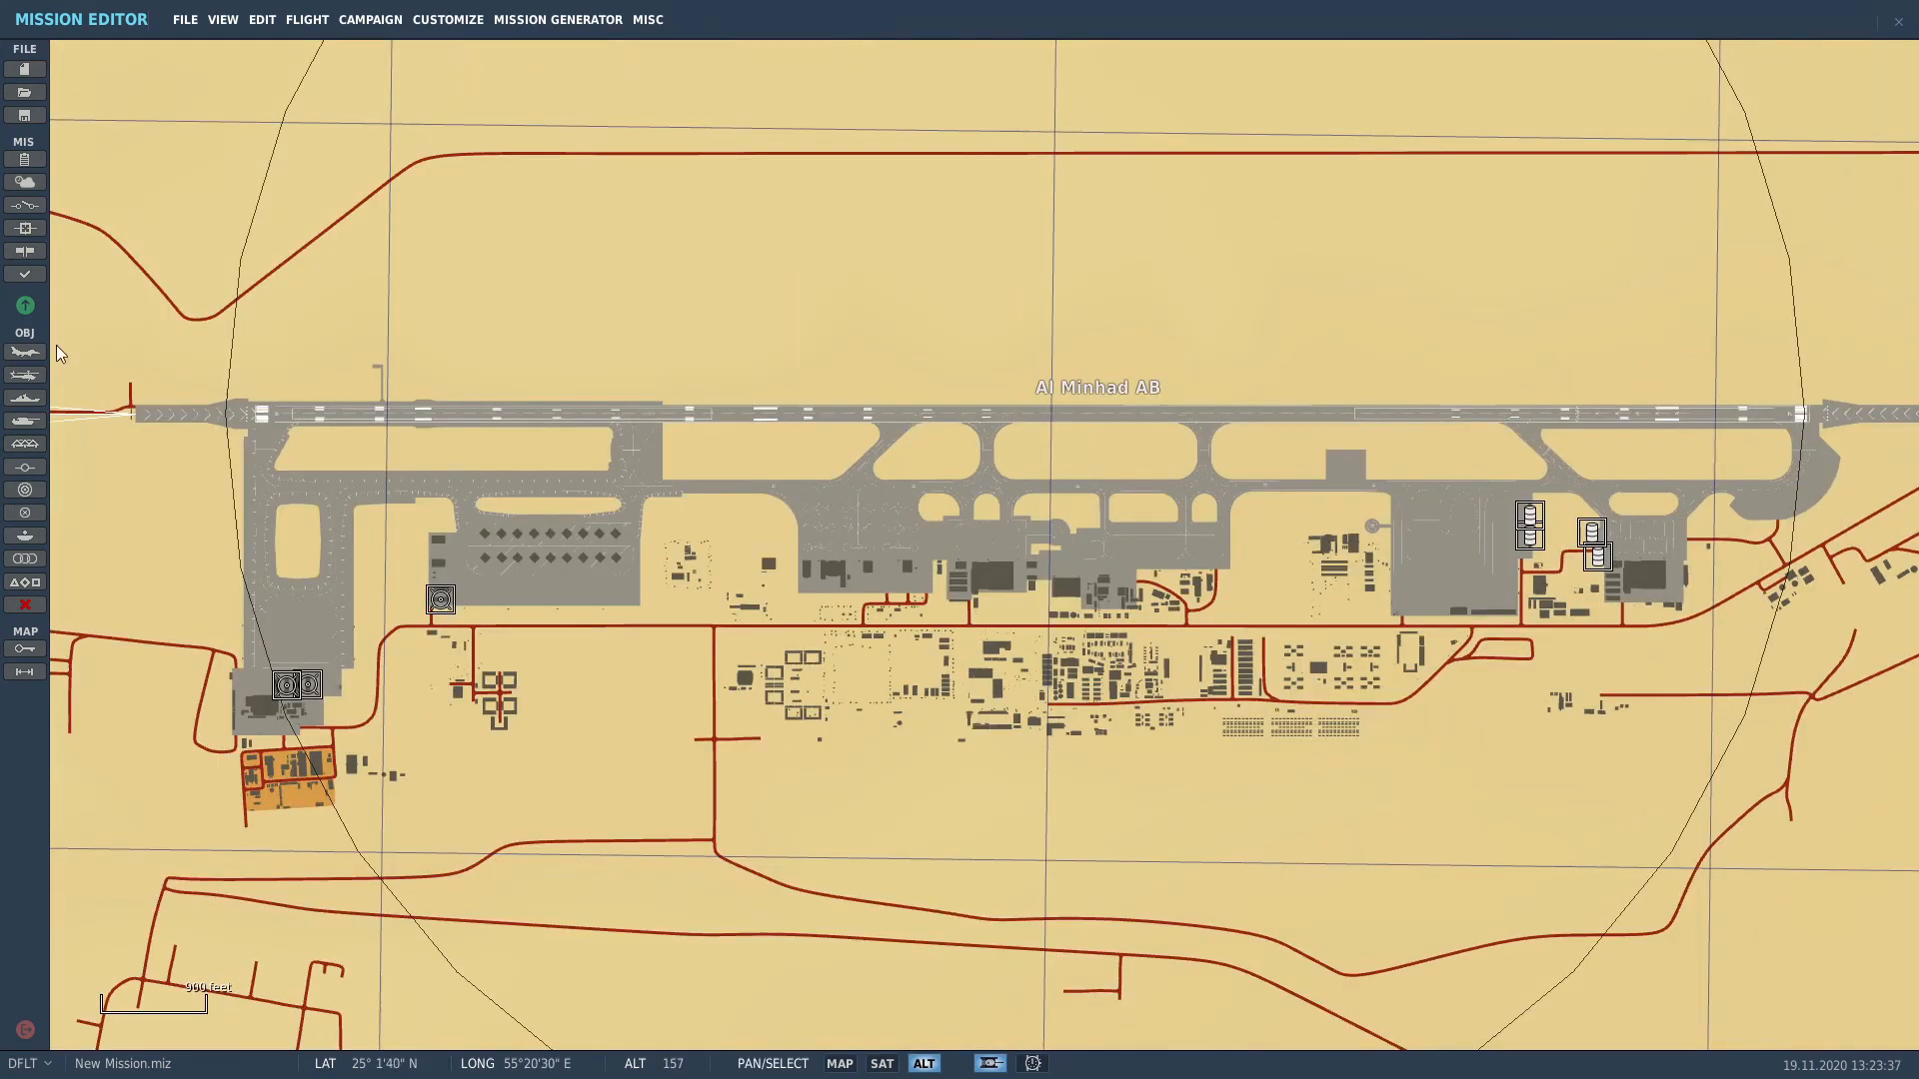
Step: Place a new airplane group on parking spot 05 at Al Minhad AB
{"action": "left_click", "coordinate": [25, 352]}
{"action": "right_click_drag", "start_coordinate": [294, 556], "coordinate": [670, 520]}
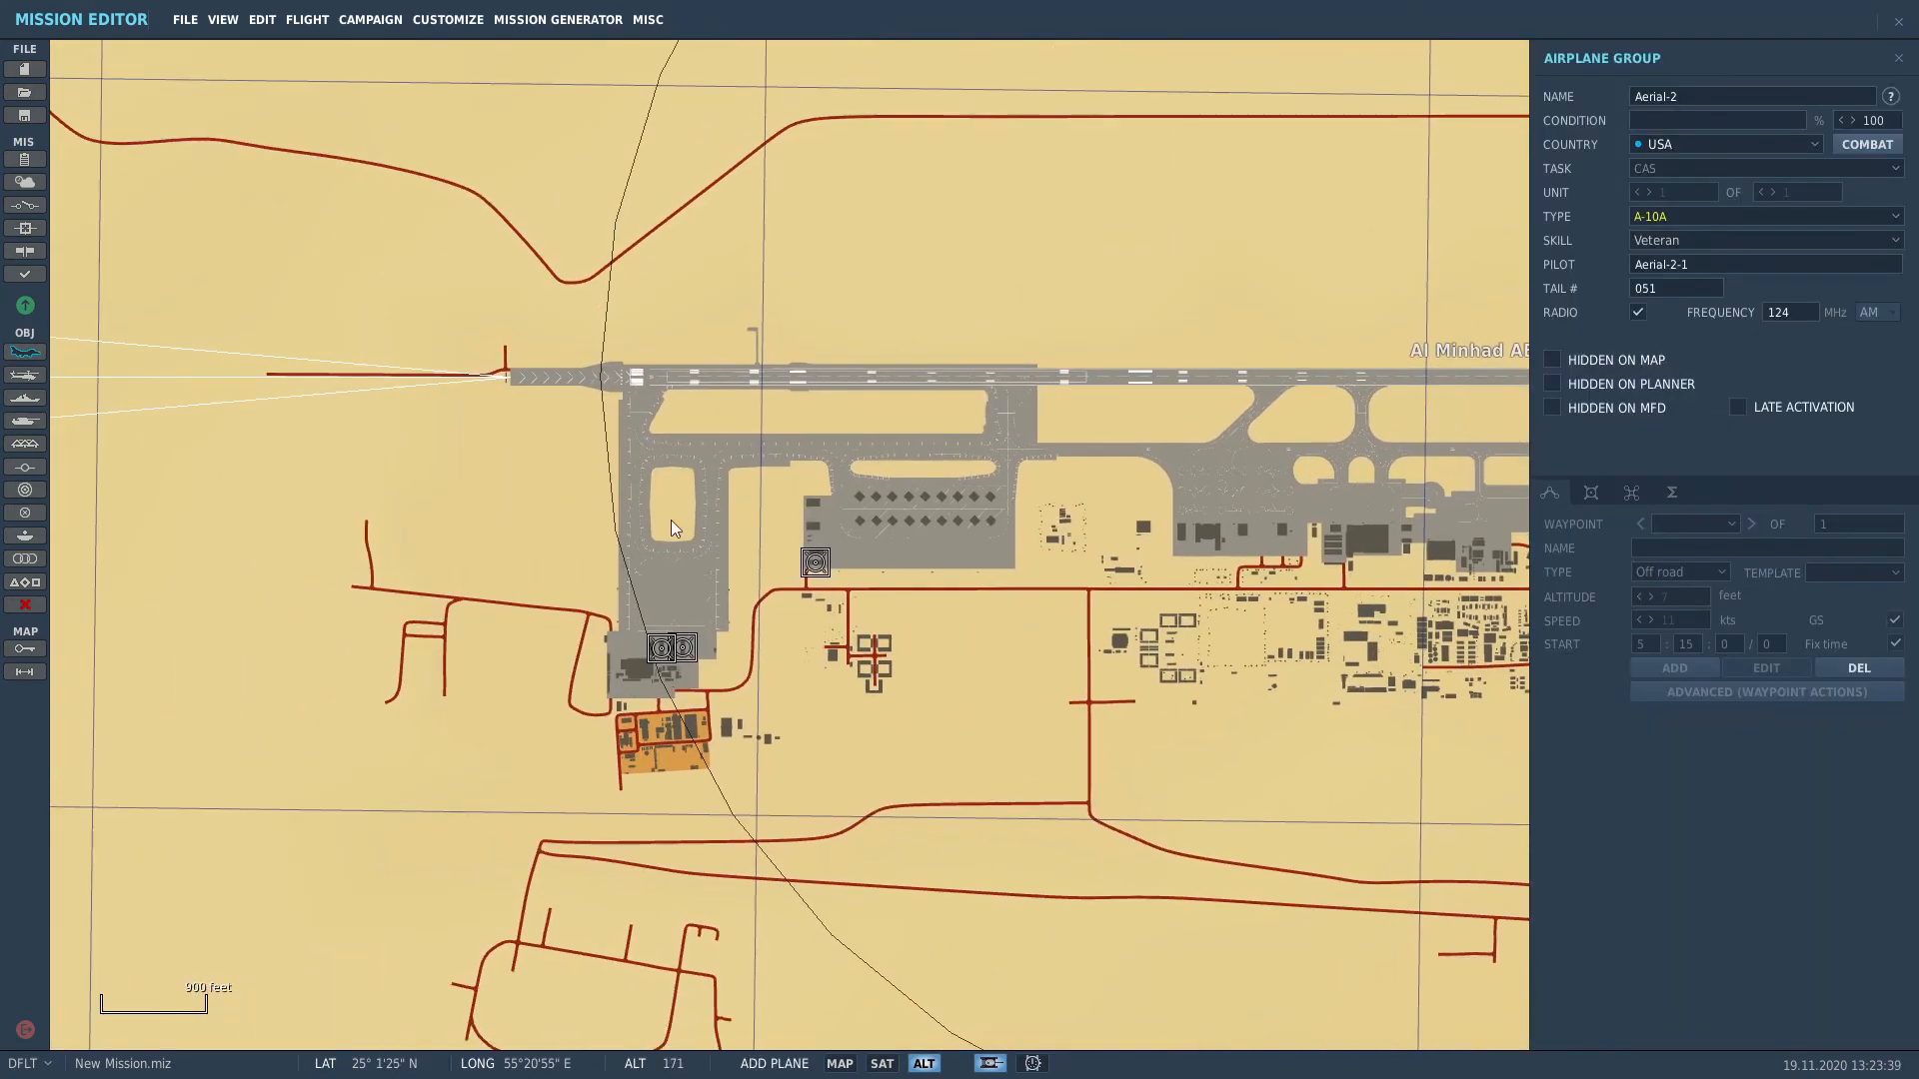
{"action": "scroll", "coordinate": [670, 519], "scroll_direction": "up", "scroll_amount": 3}
{"action": "scroll", "coordinate": [1084, 463], "scroll_direction": "up", "scroll_amount": 2}
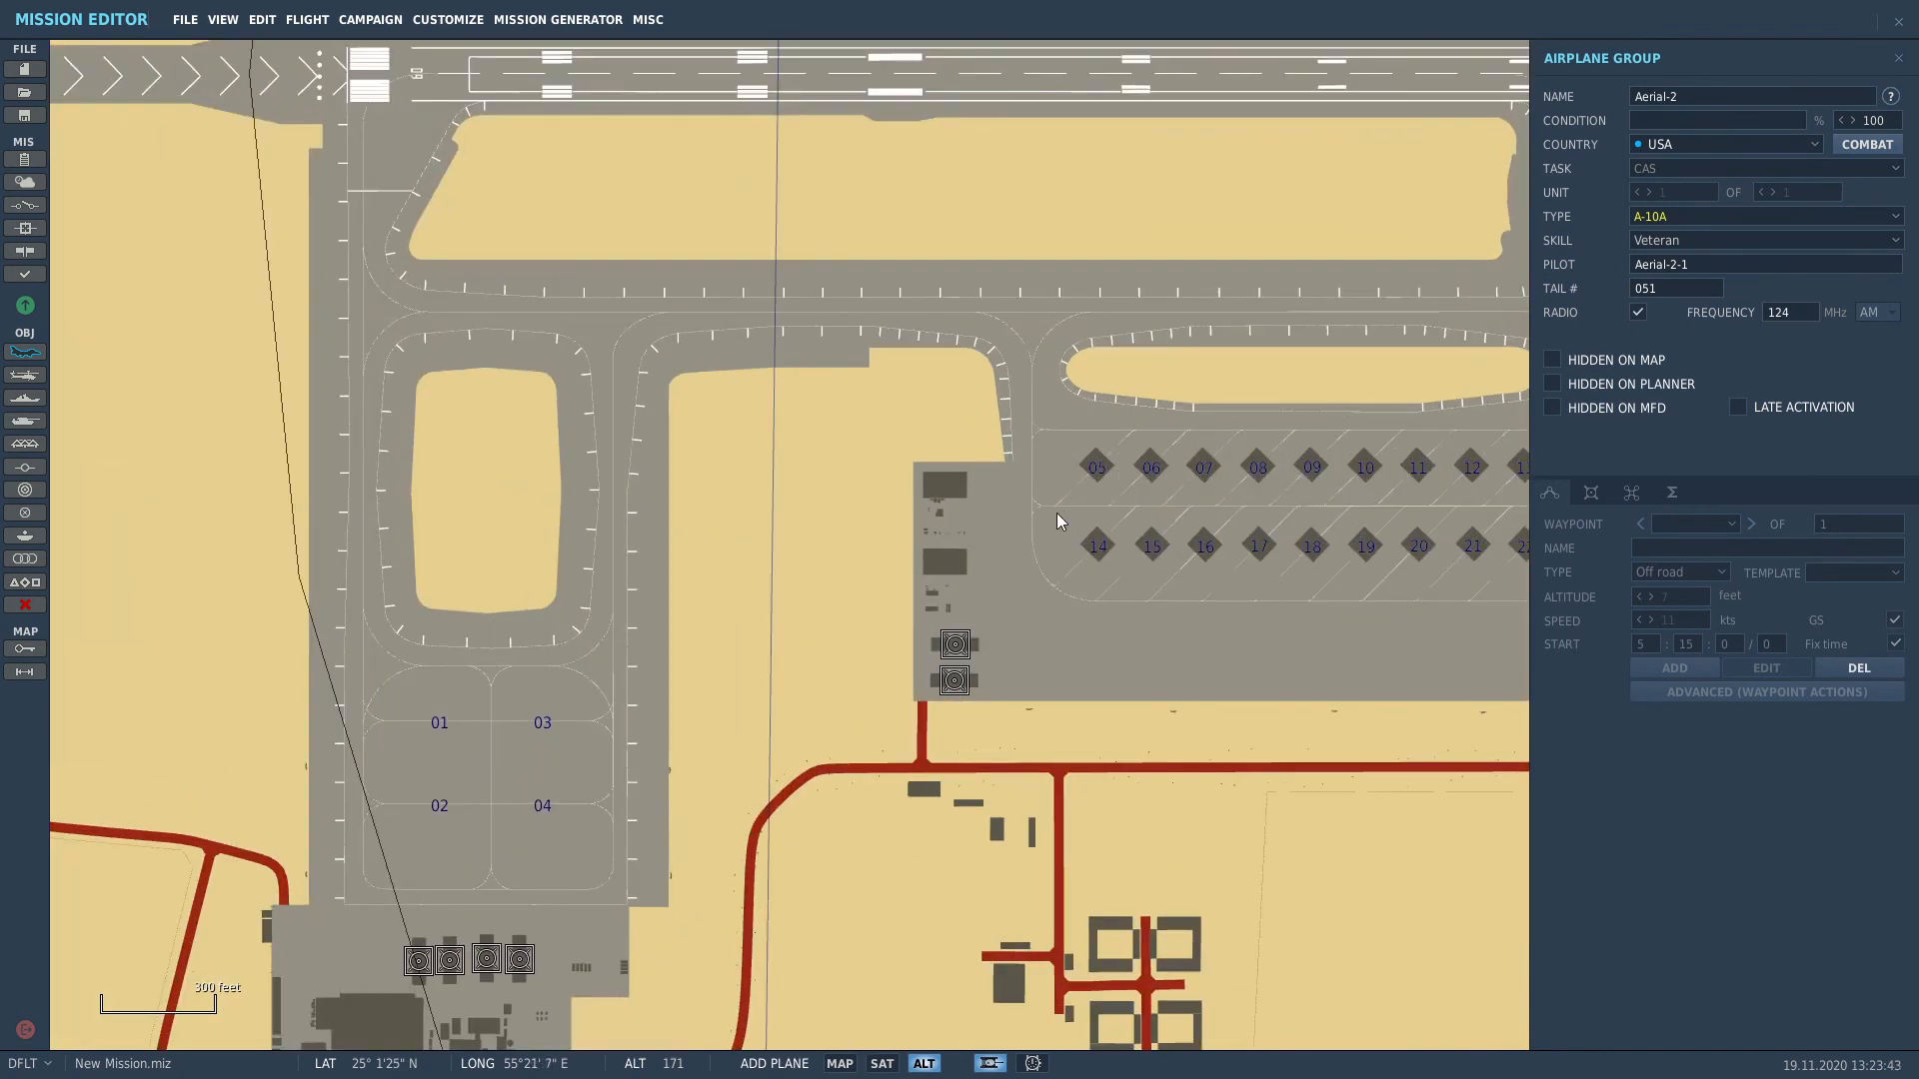
{"action": "scroll", "coordinate": [1129, 465], "scroll_direction": "up", "scroll_amount": 4}
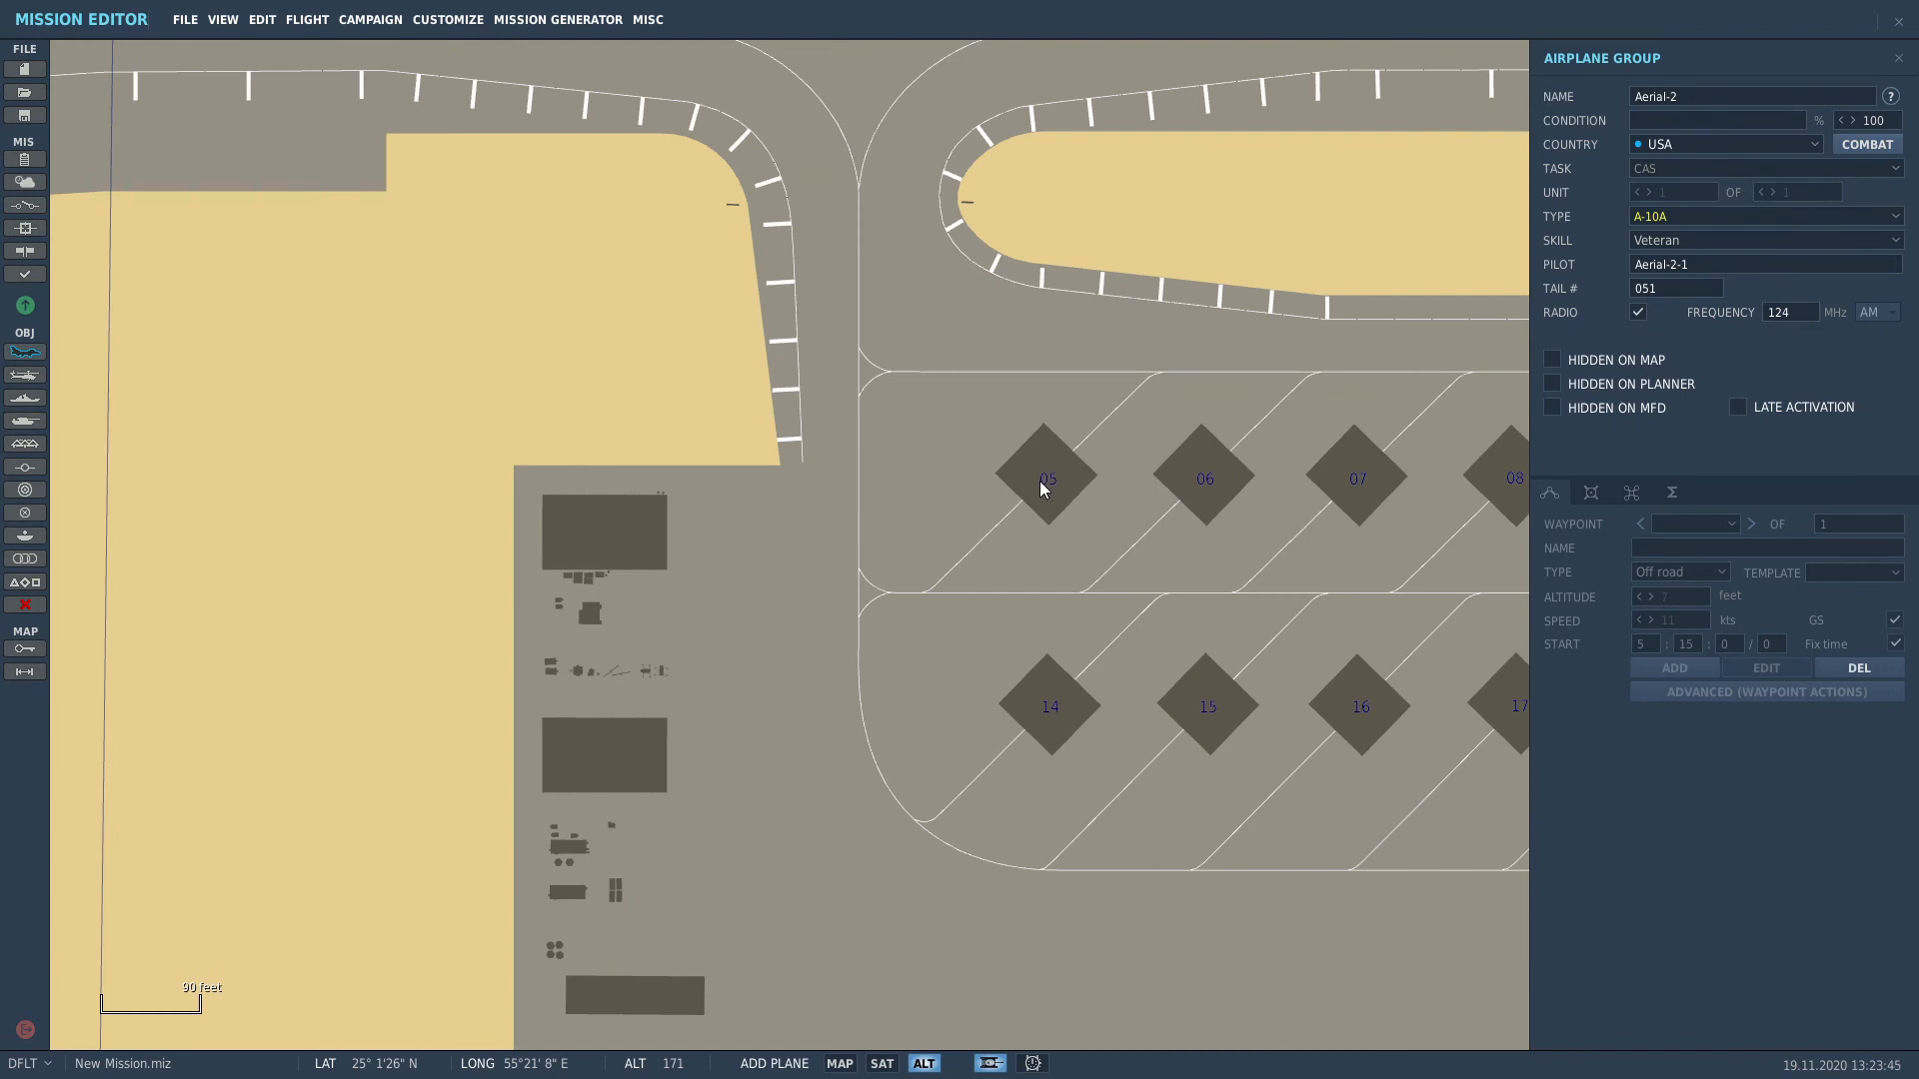
{"action": "left_click", "coordinate": [1040, 487]}
Step: Set the group to country USA, task CAS and type F-16CM bl.50
{"action": "left_click", "coordinate": [1719, 143]}
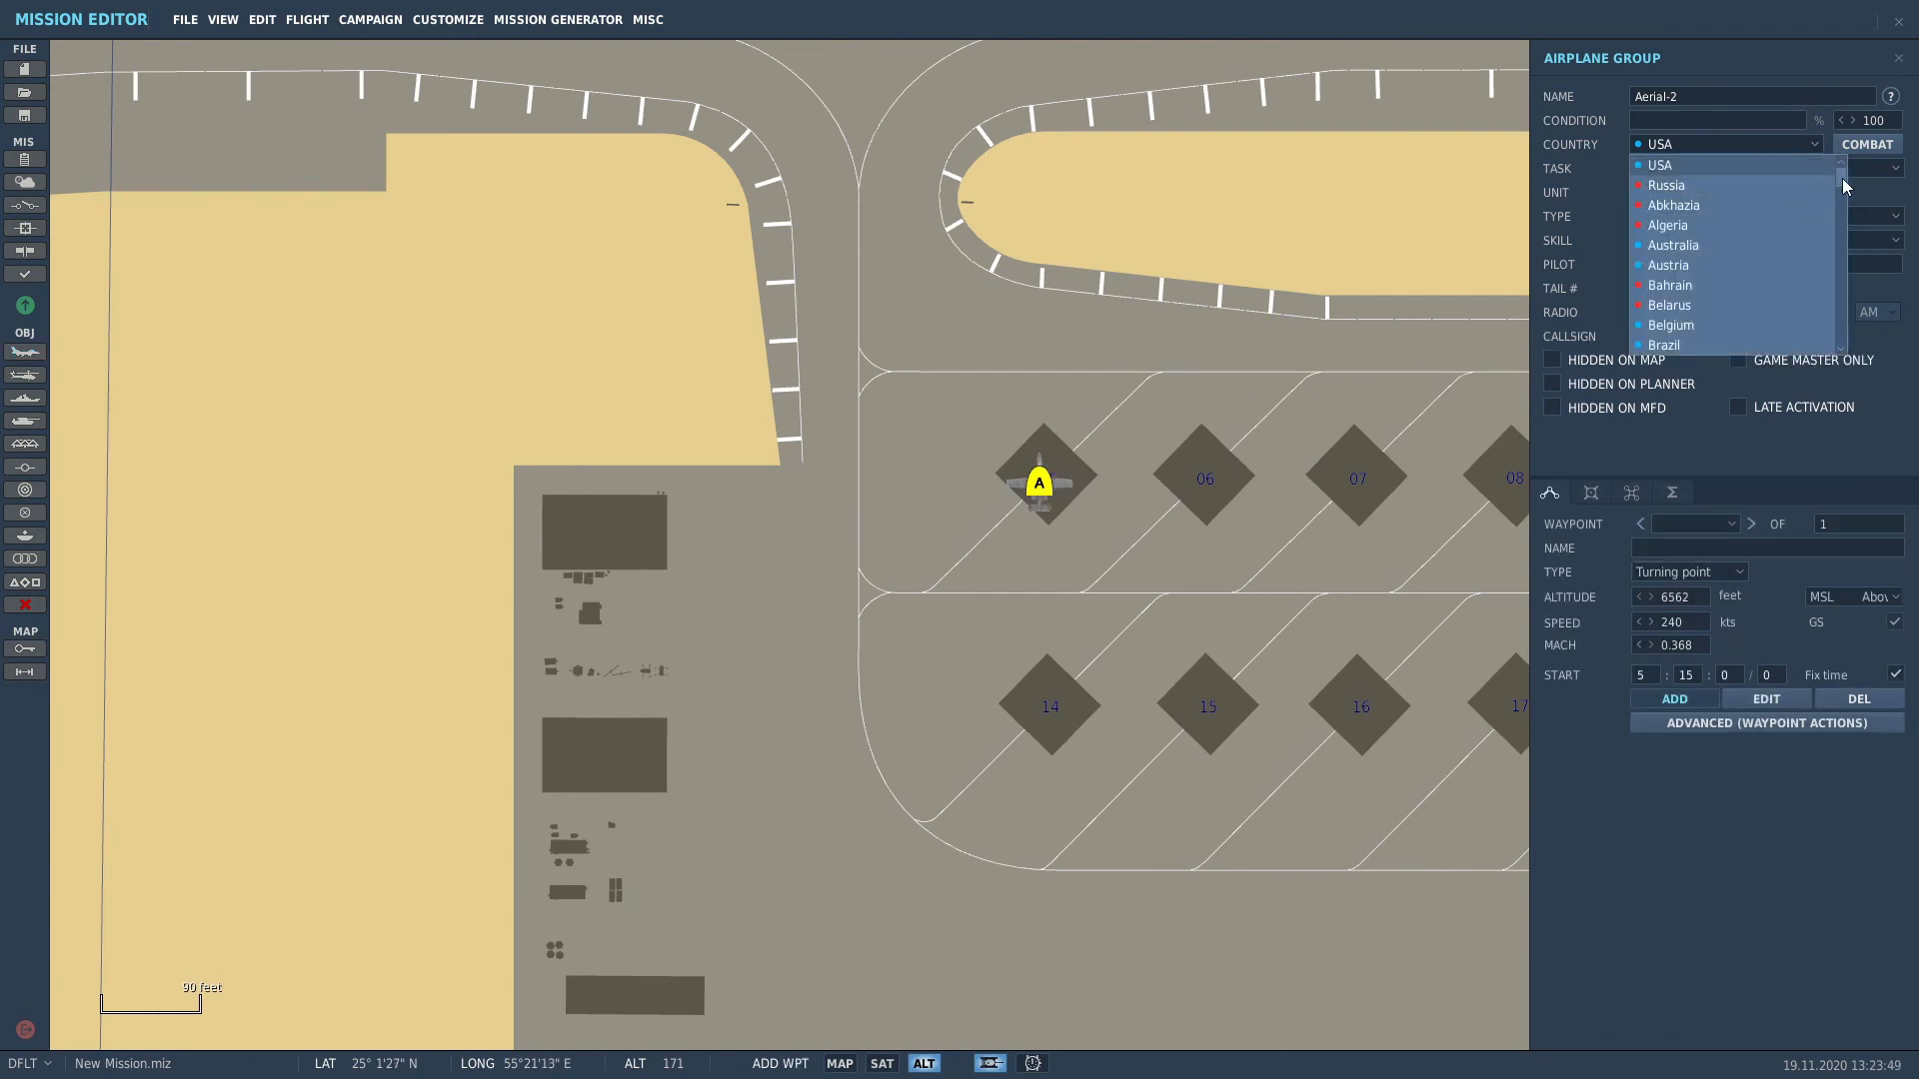
{"action": "left_click", "coordinate": [1772, 164]}
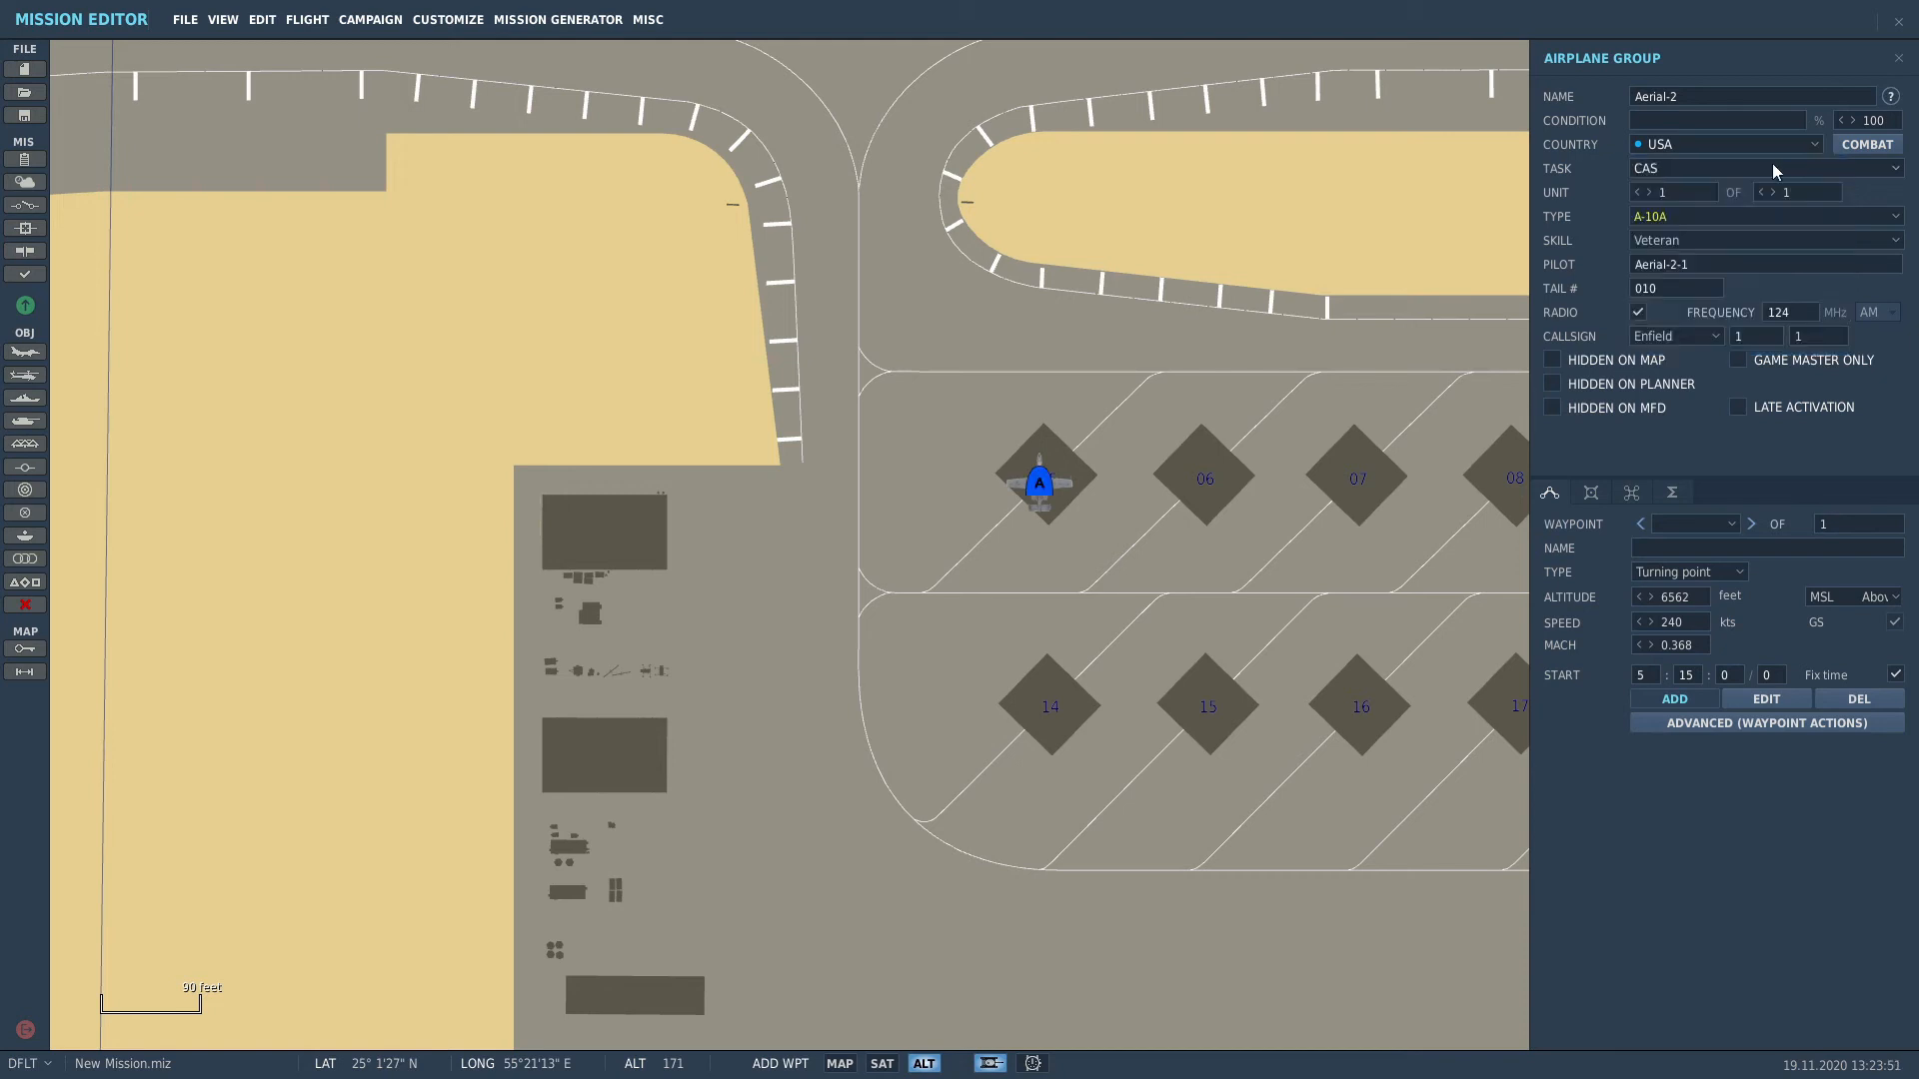
{"action": "left_click", "coordinate": [1727, 169]}
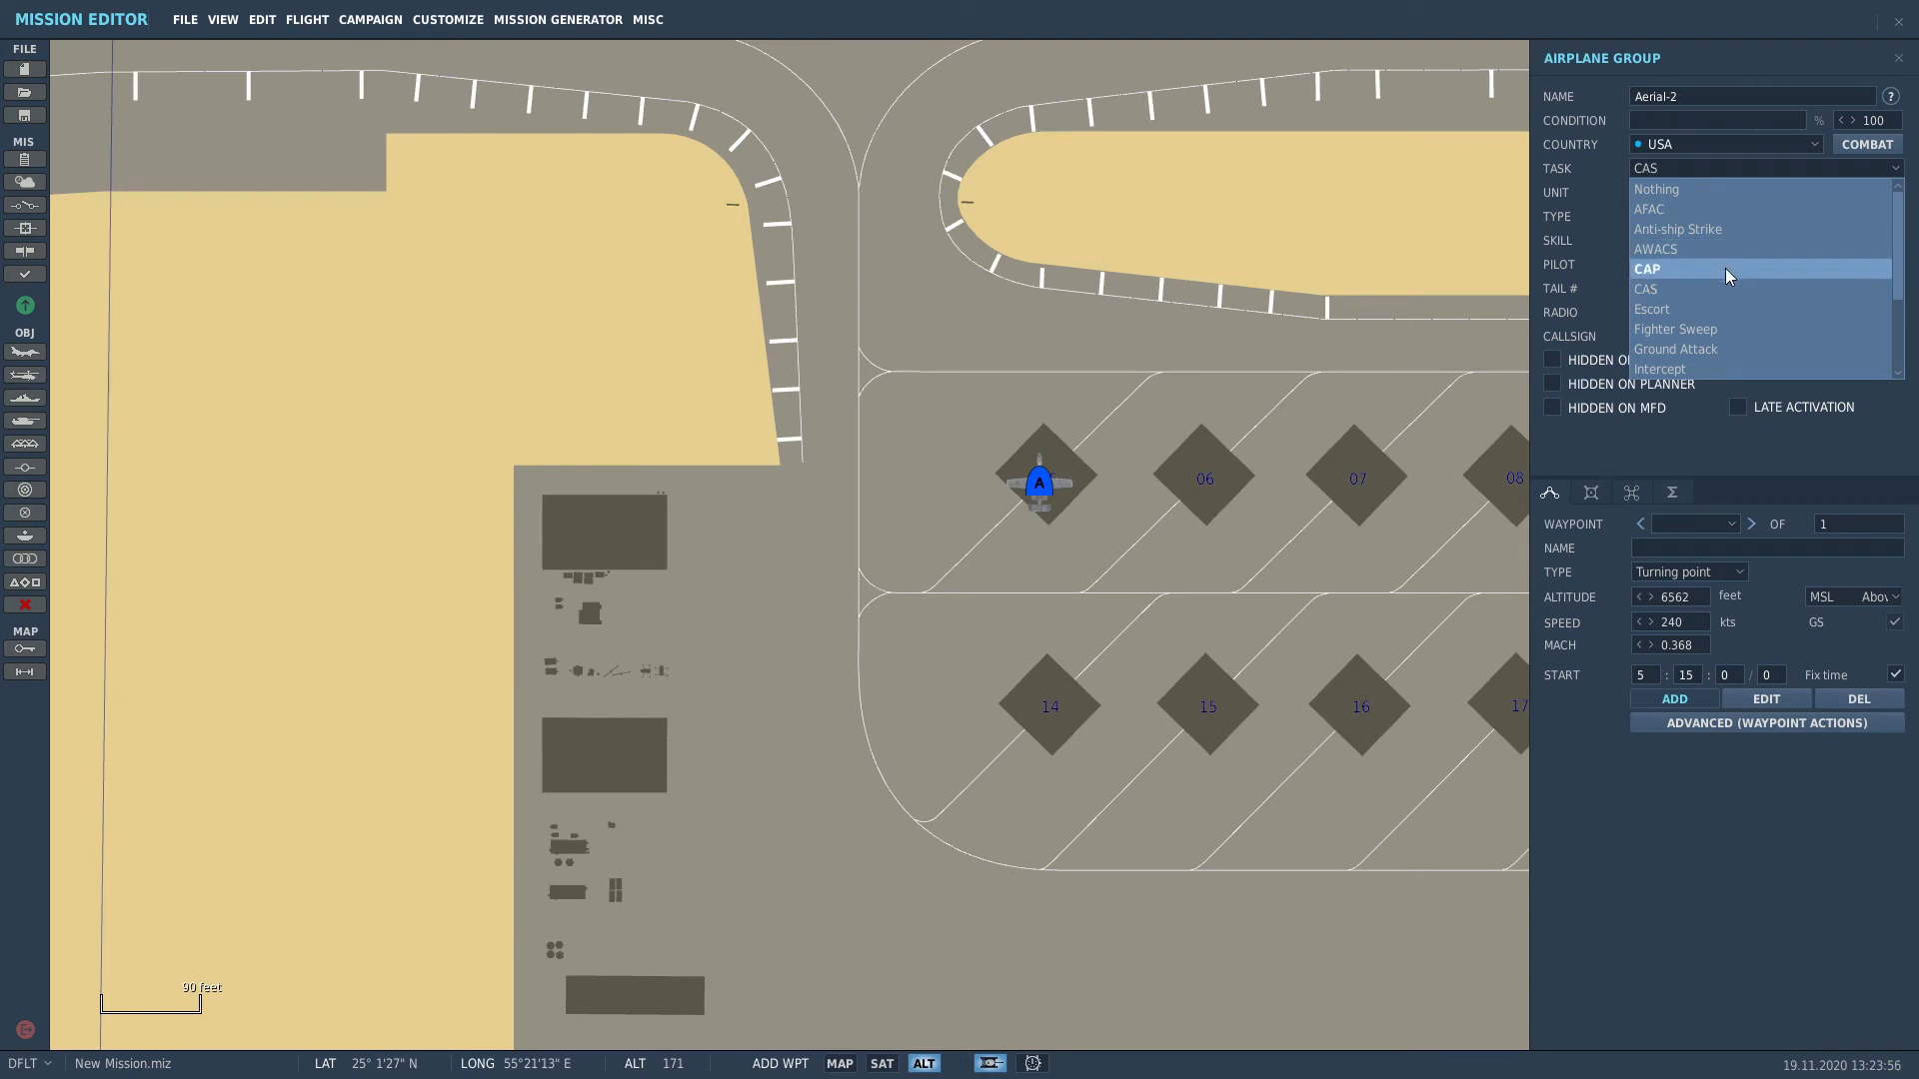
{"action": "left_click", "coordinate": [1725, 268]}
{"action": "left_click", "coordinate": [1687, 168]}
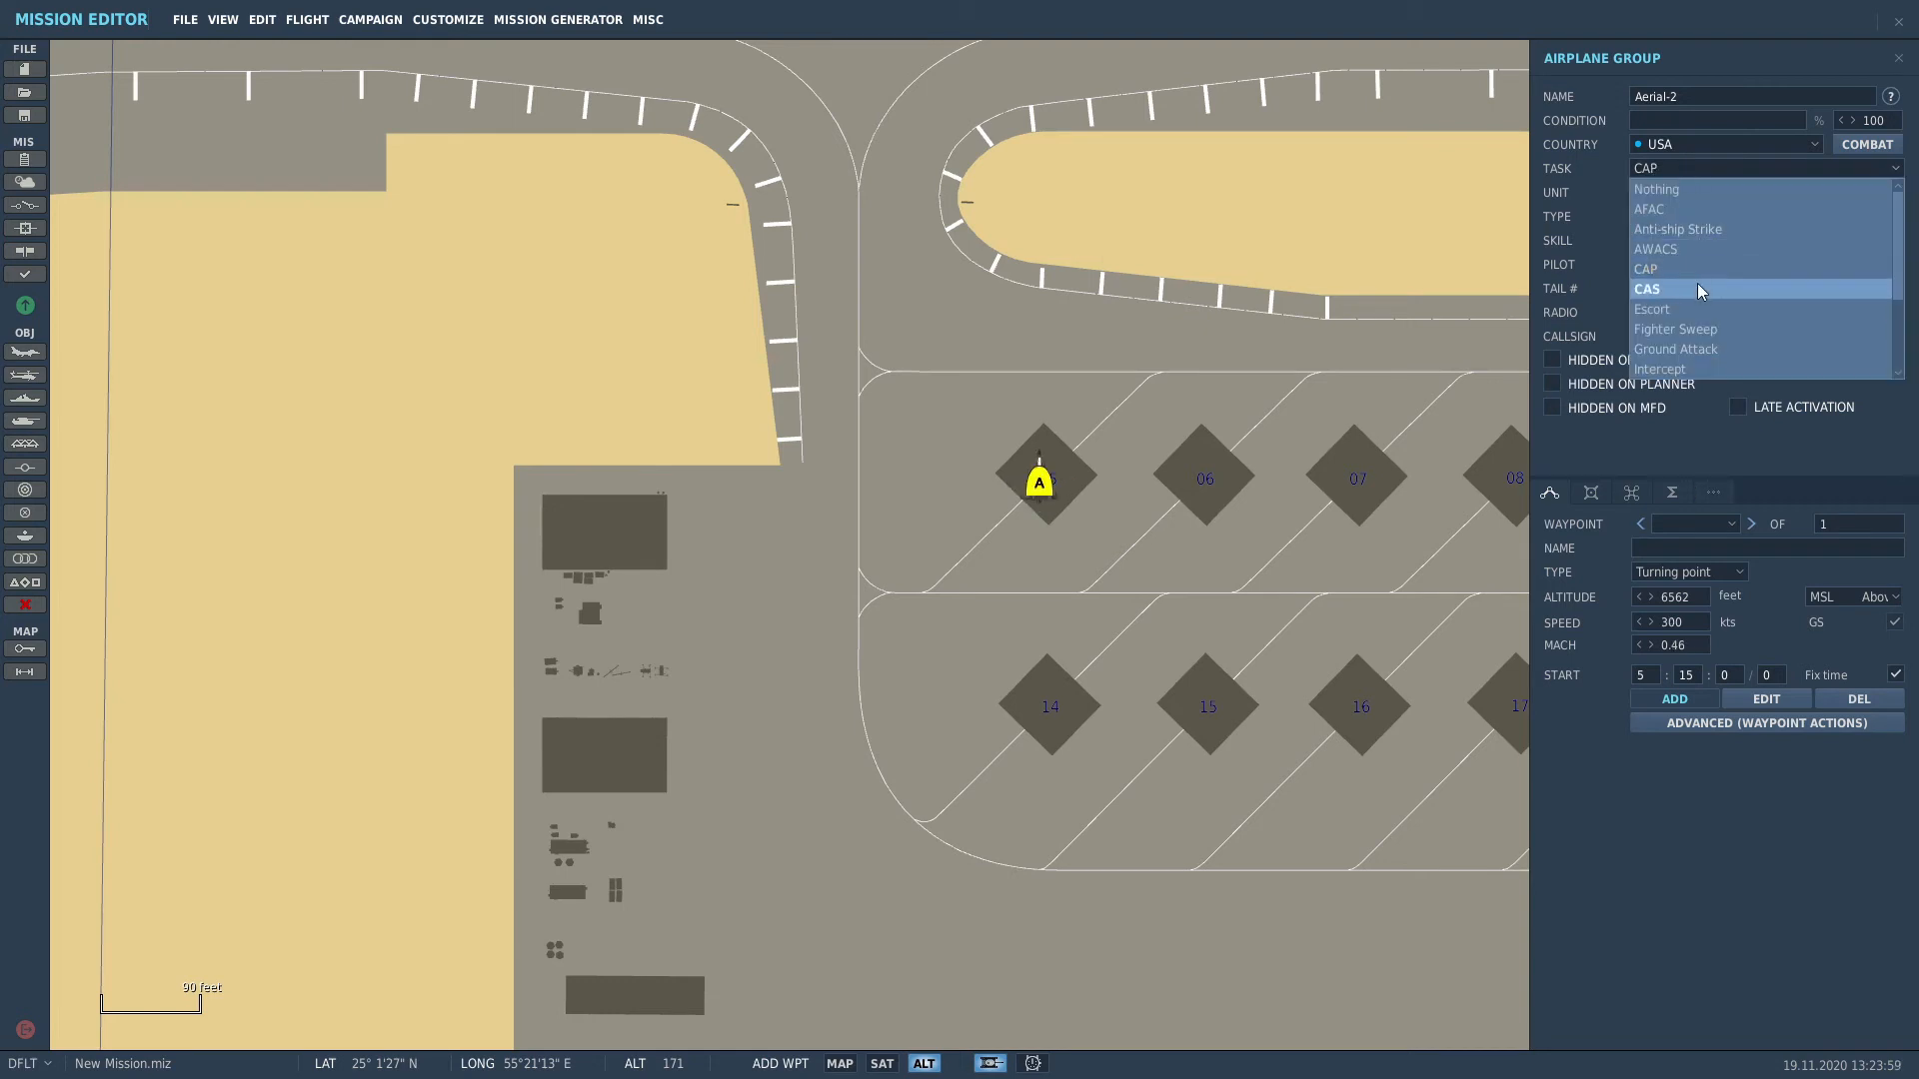
{"action": "left_click", "coordinate": [1698, 284]}
{"action": "left_click", "coordinate": [1715, 218]}
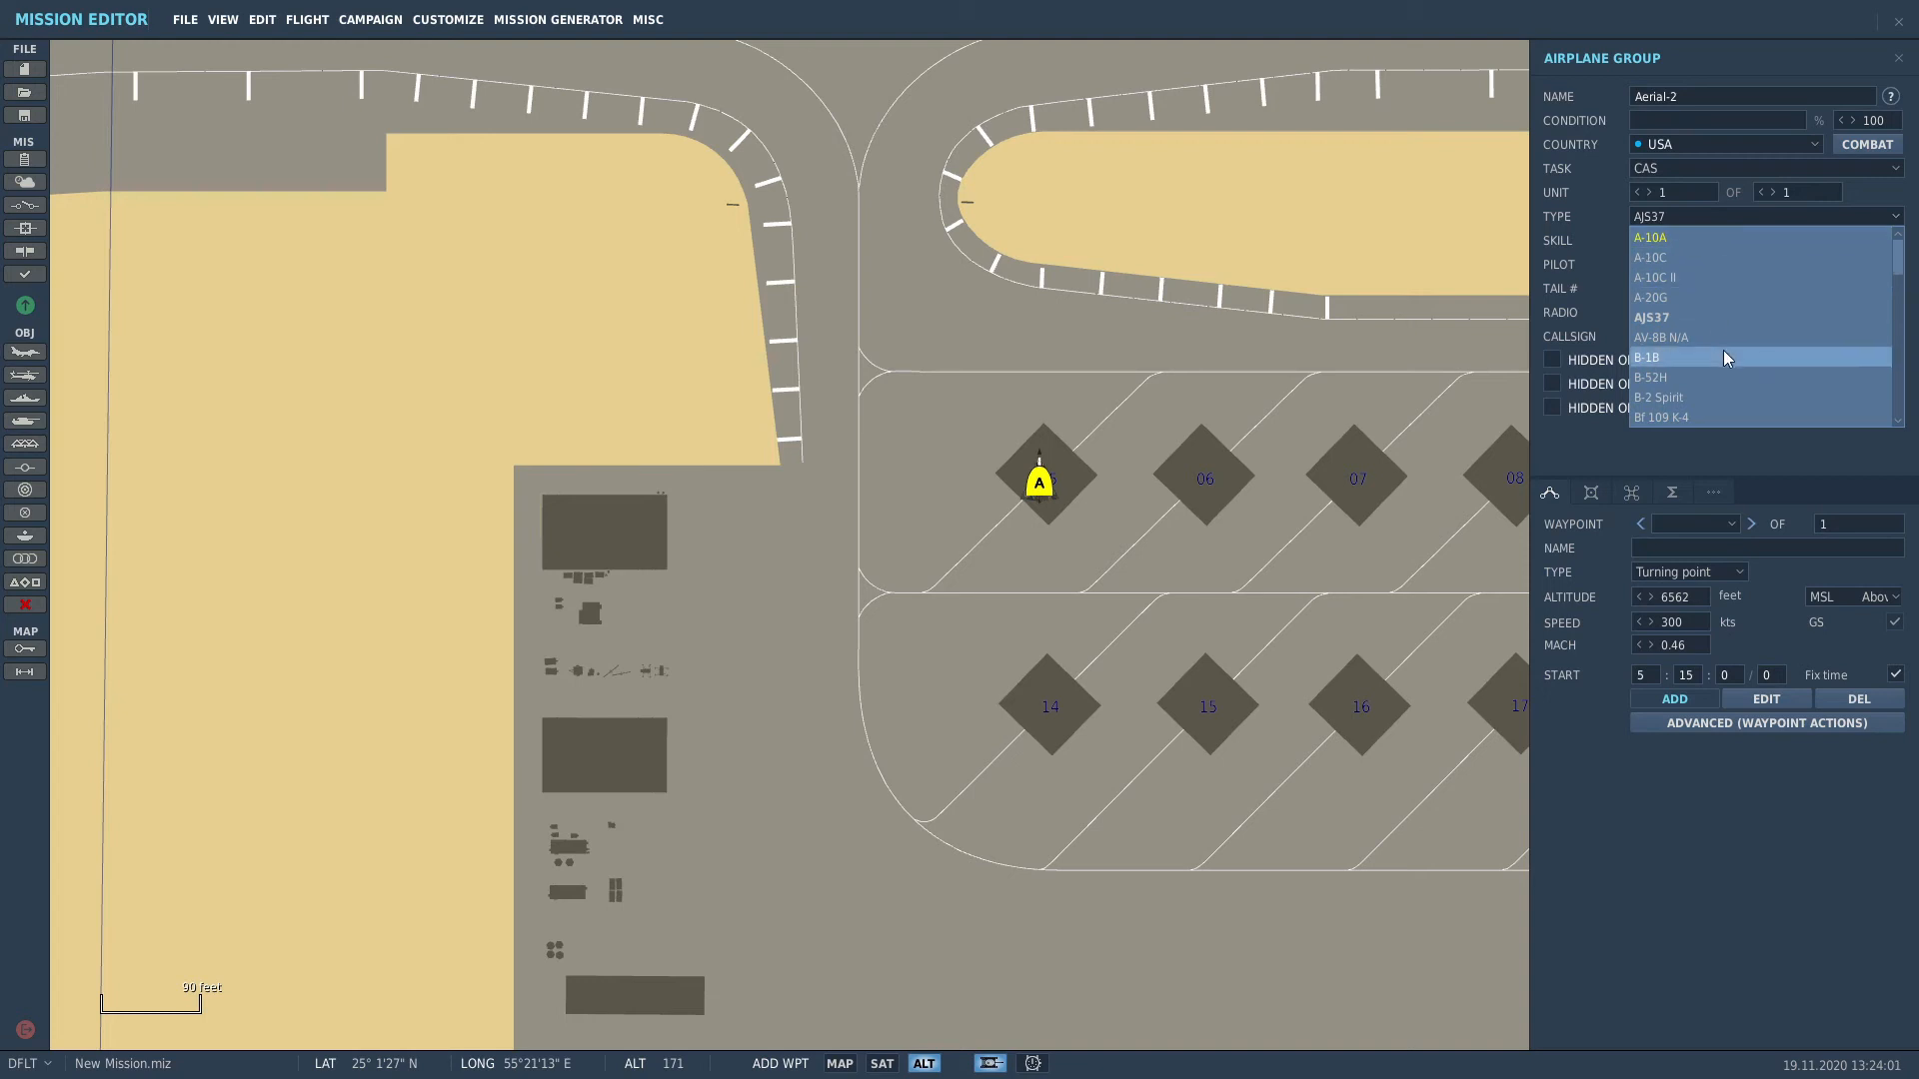
{"action": "left_click_drag", "start_coordinate": [1902, 258], "coordinate": [1902, 310]}
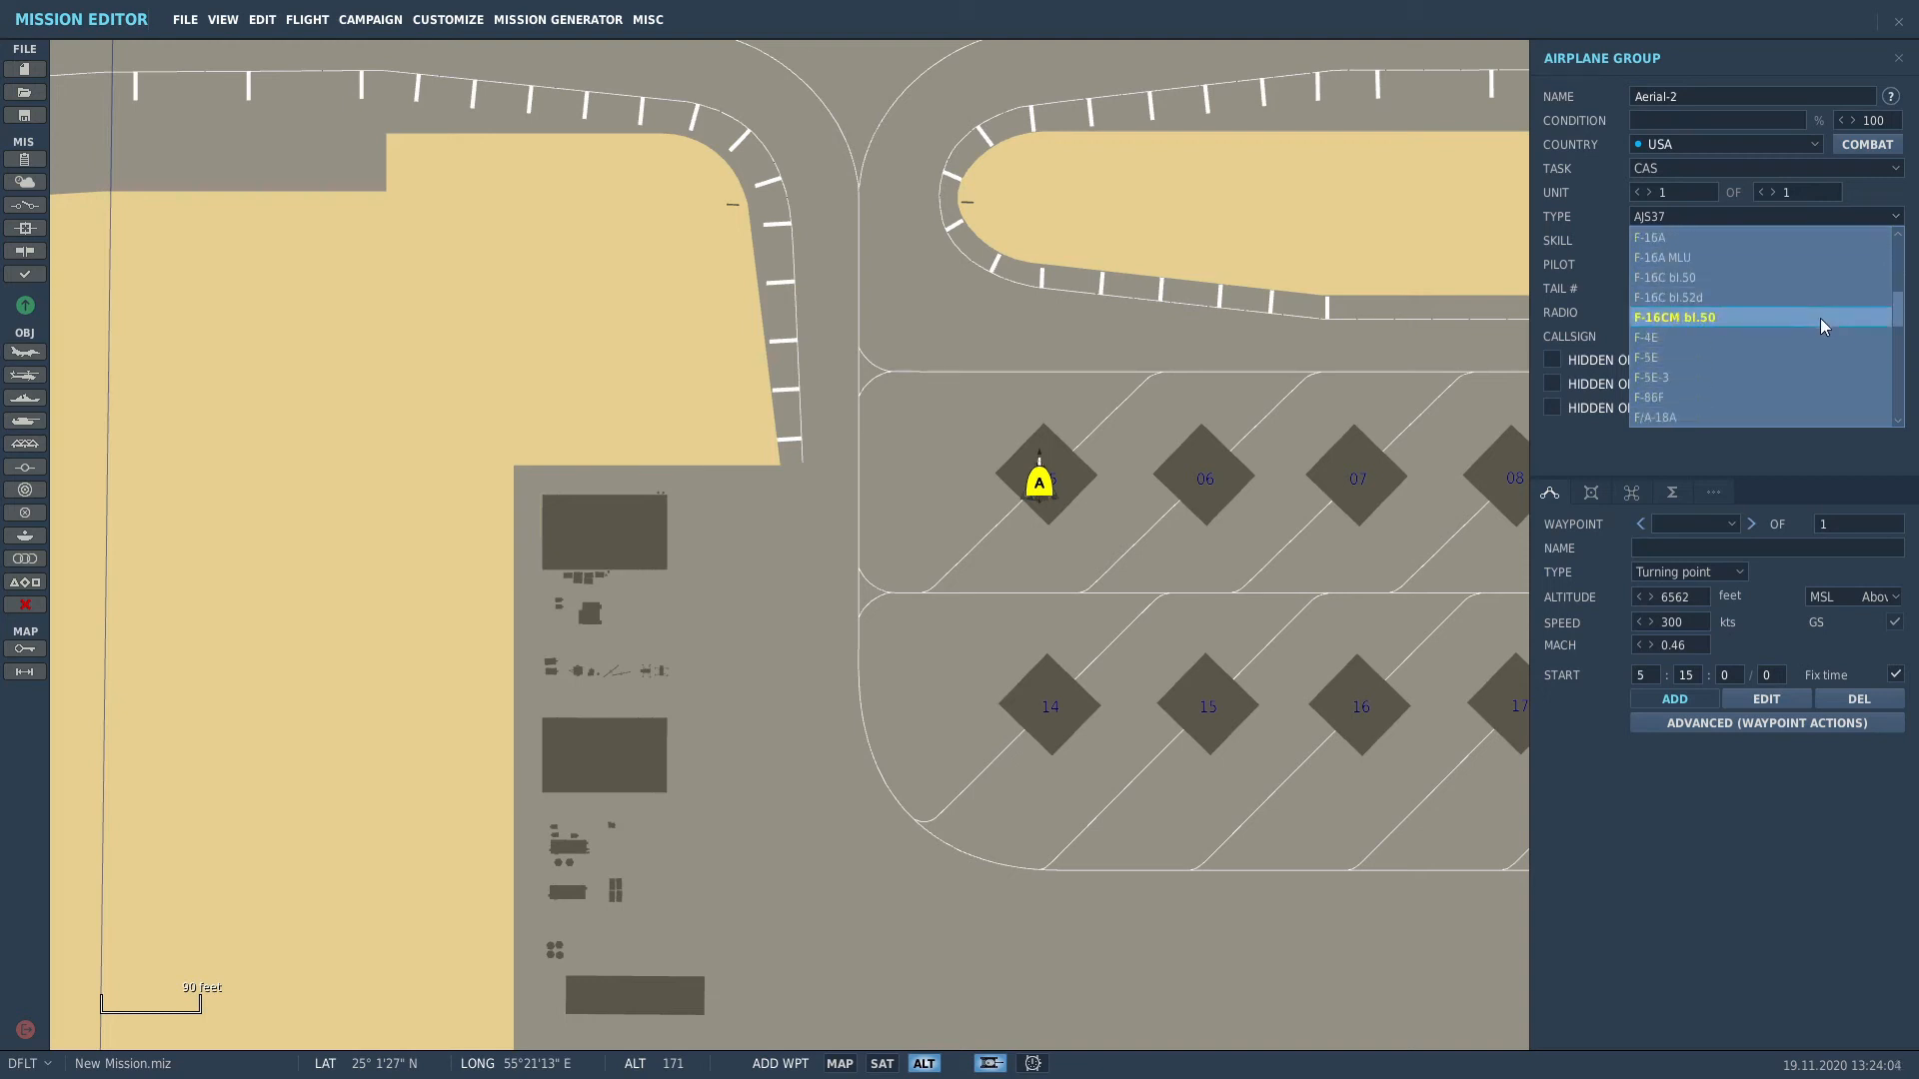
{"action": "left_click", "coordinate": [1711, 296]}
Step: Set skill to Player, tail number 013, callsign Dodge, and takeoff from parking hot
{"action": "left_click", "coordinate": [1697, 240]}
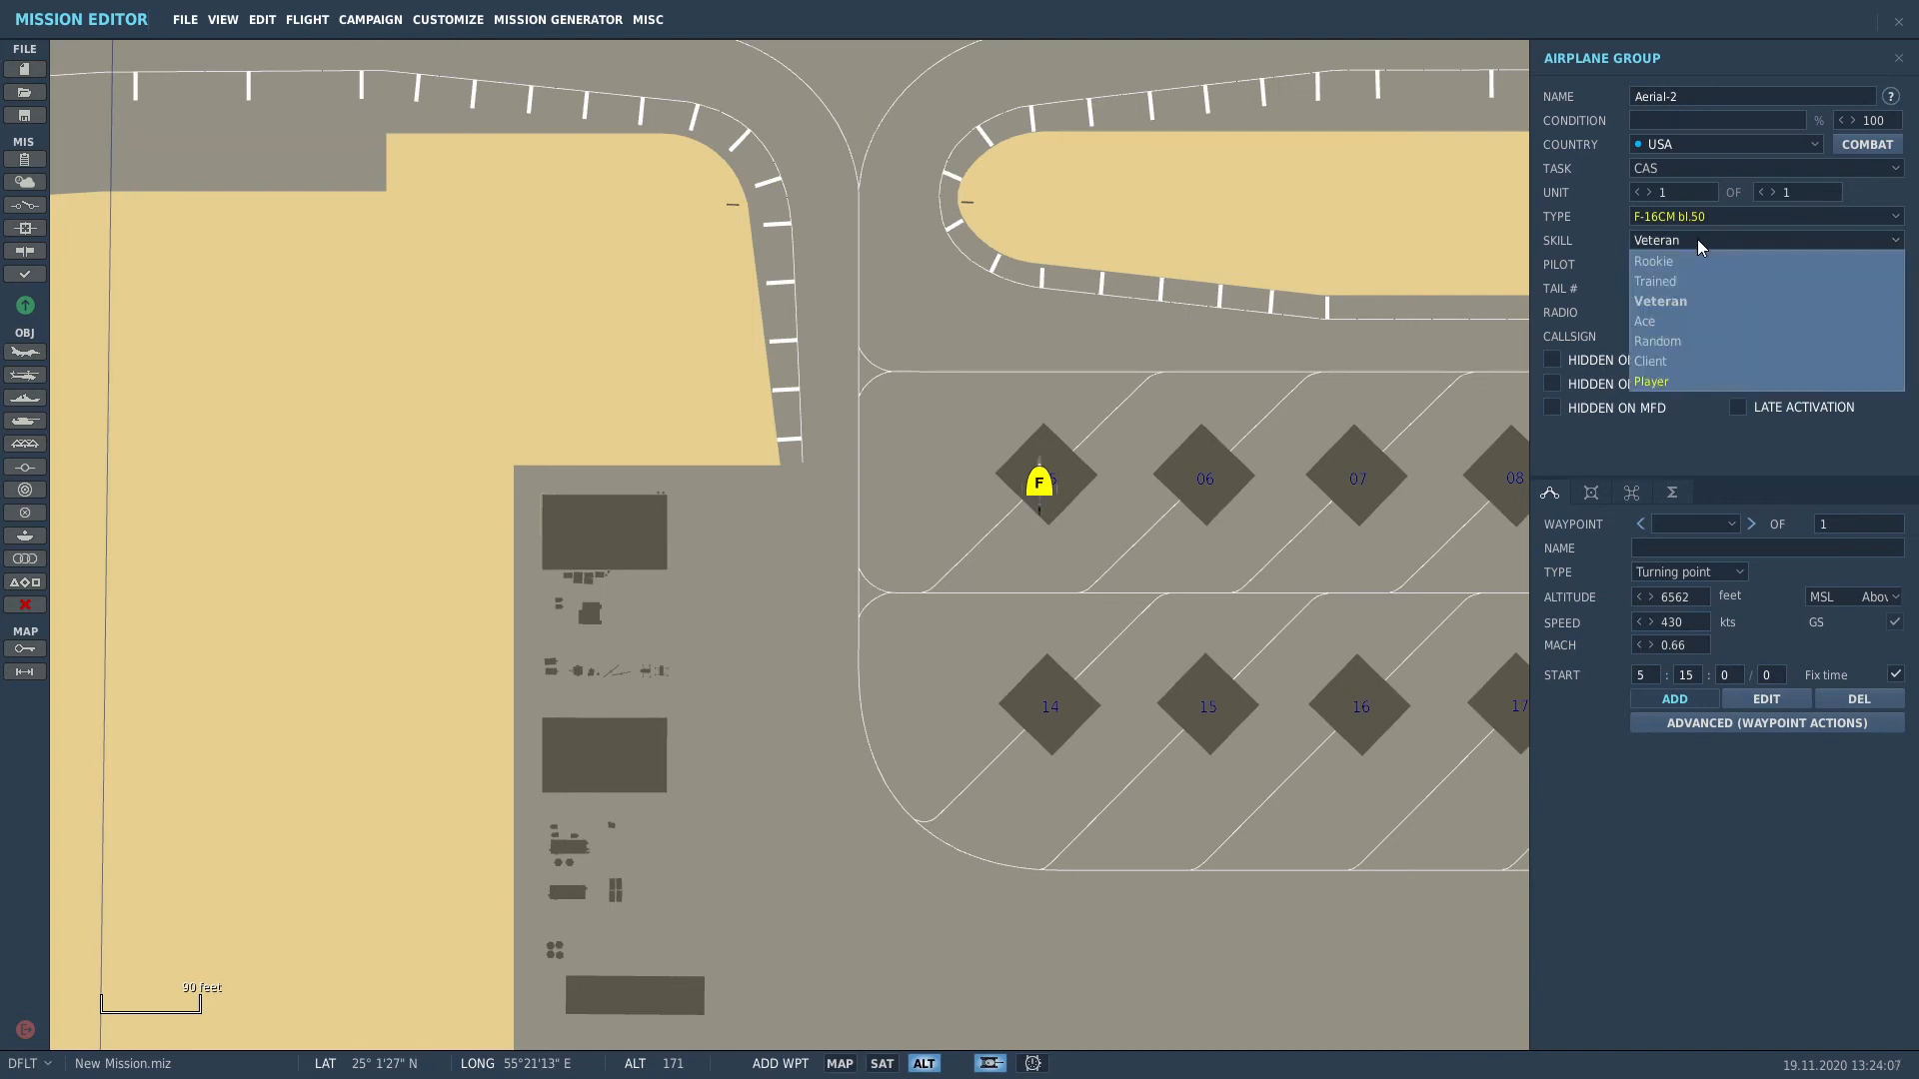
{"action": "left_click", "coordinate": [1662, 384]}
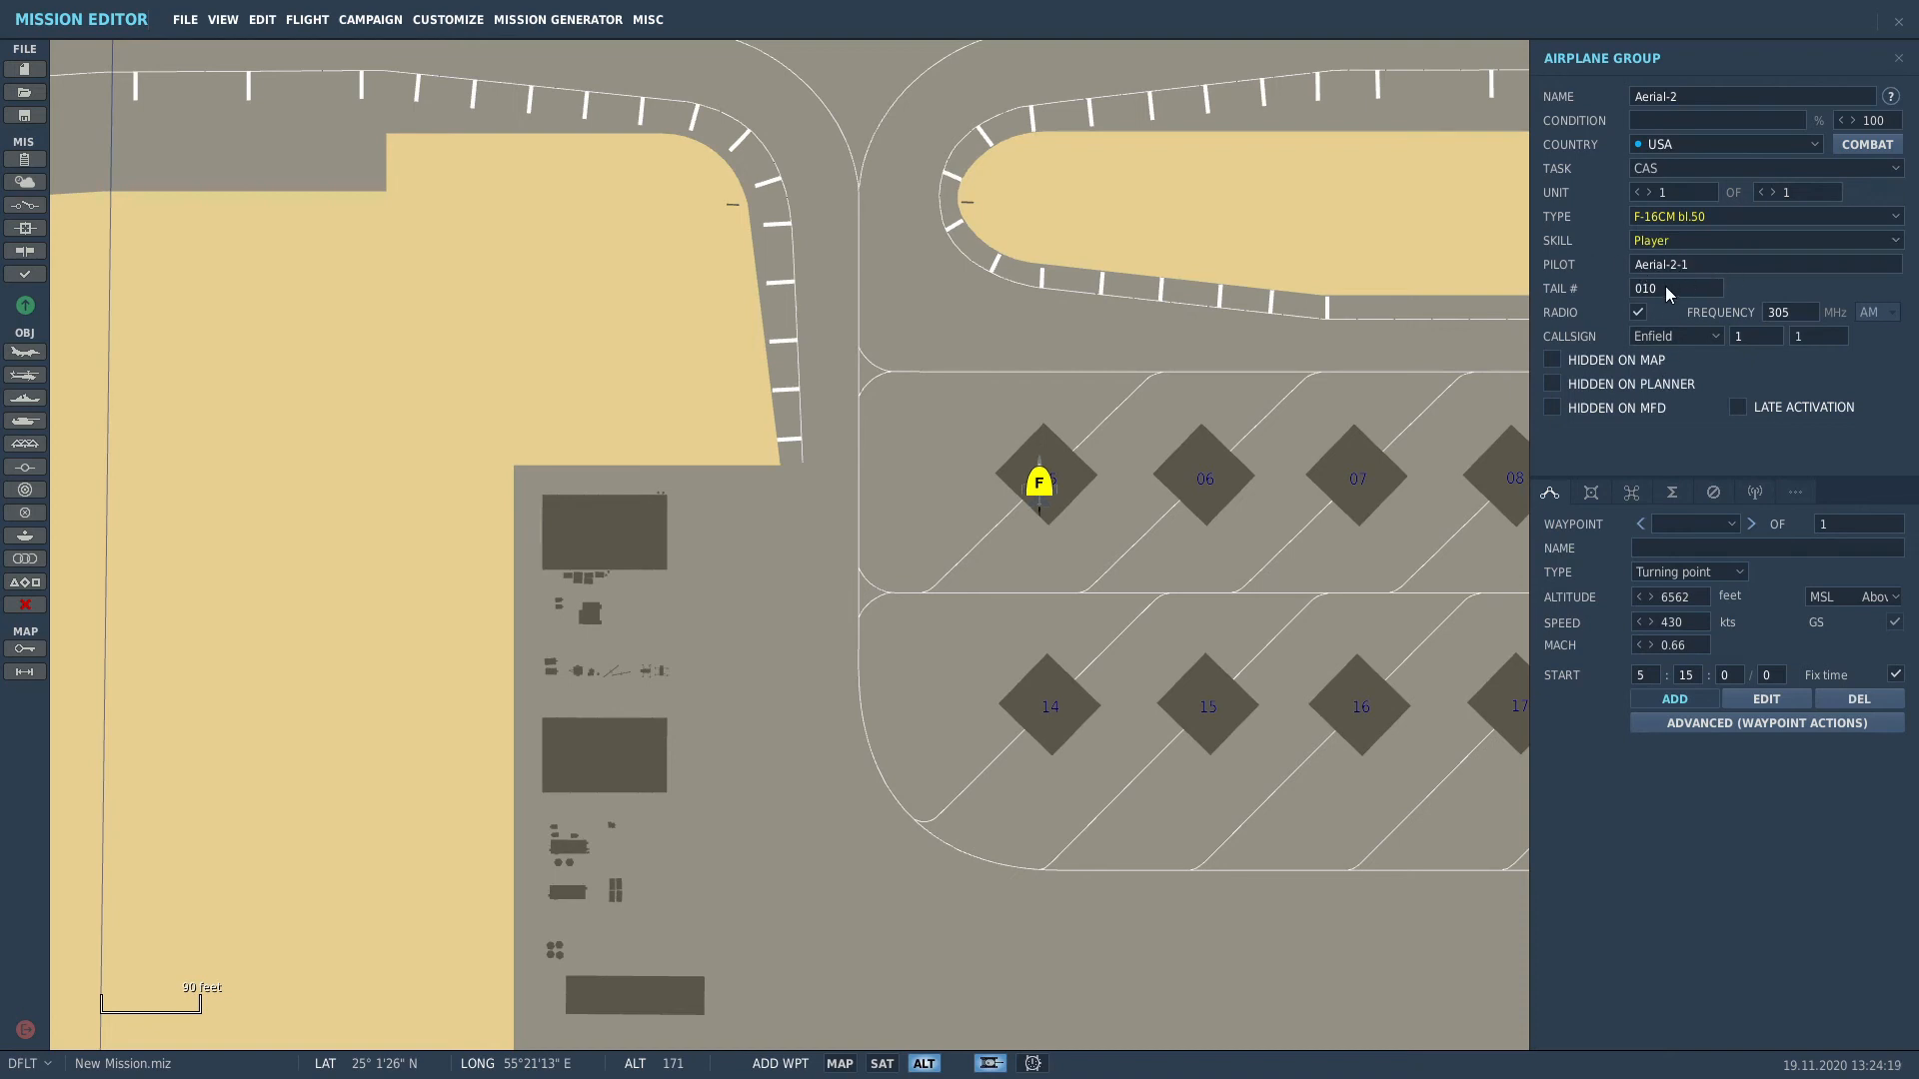
{"action": "left_click_drag", "start_coordinate": [1666, 288], "coordinate": [1574, 291]}
{"action": "type", "text": "013"}
{"action": "left_click", "coordinate": [1675, 336]}
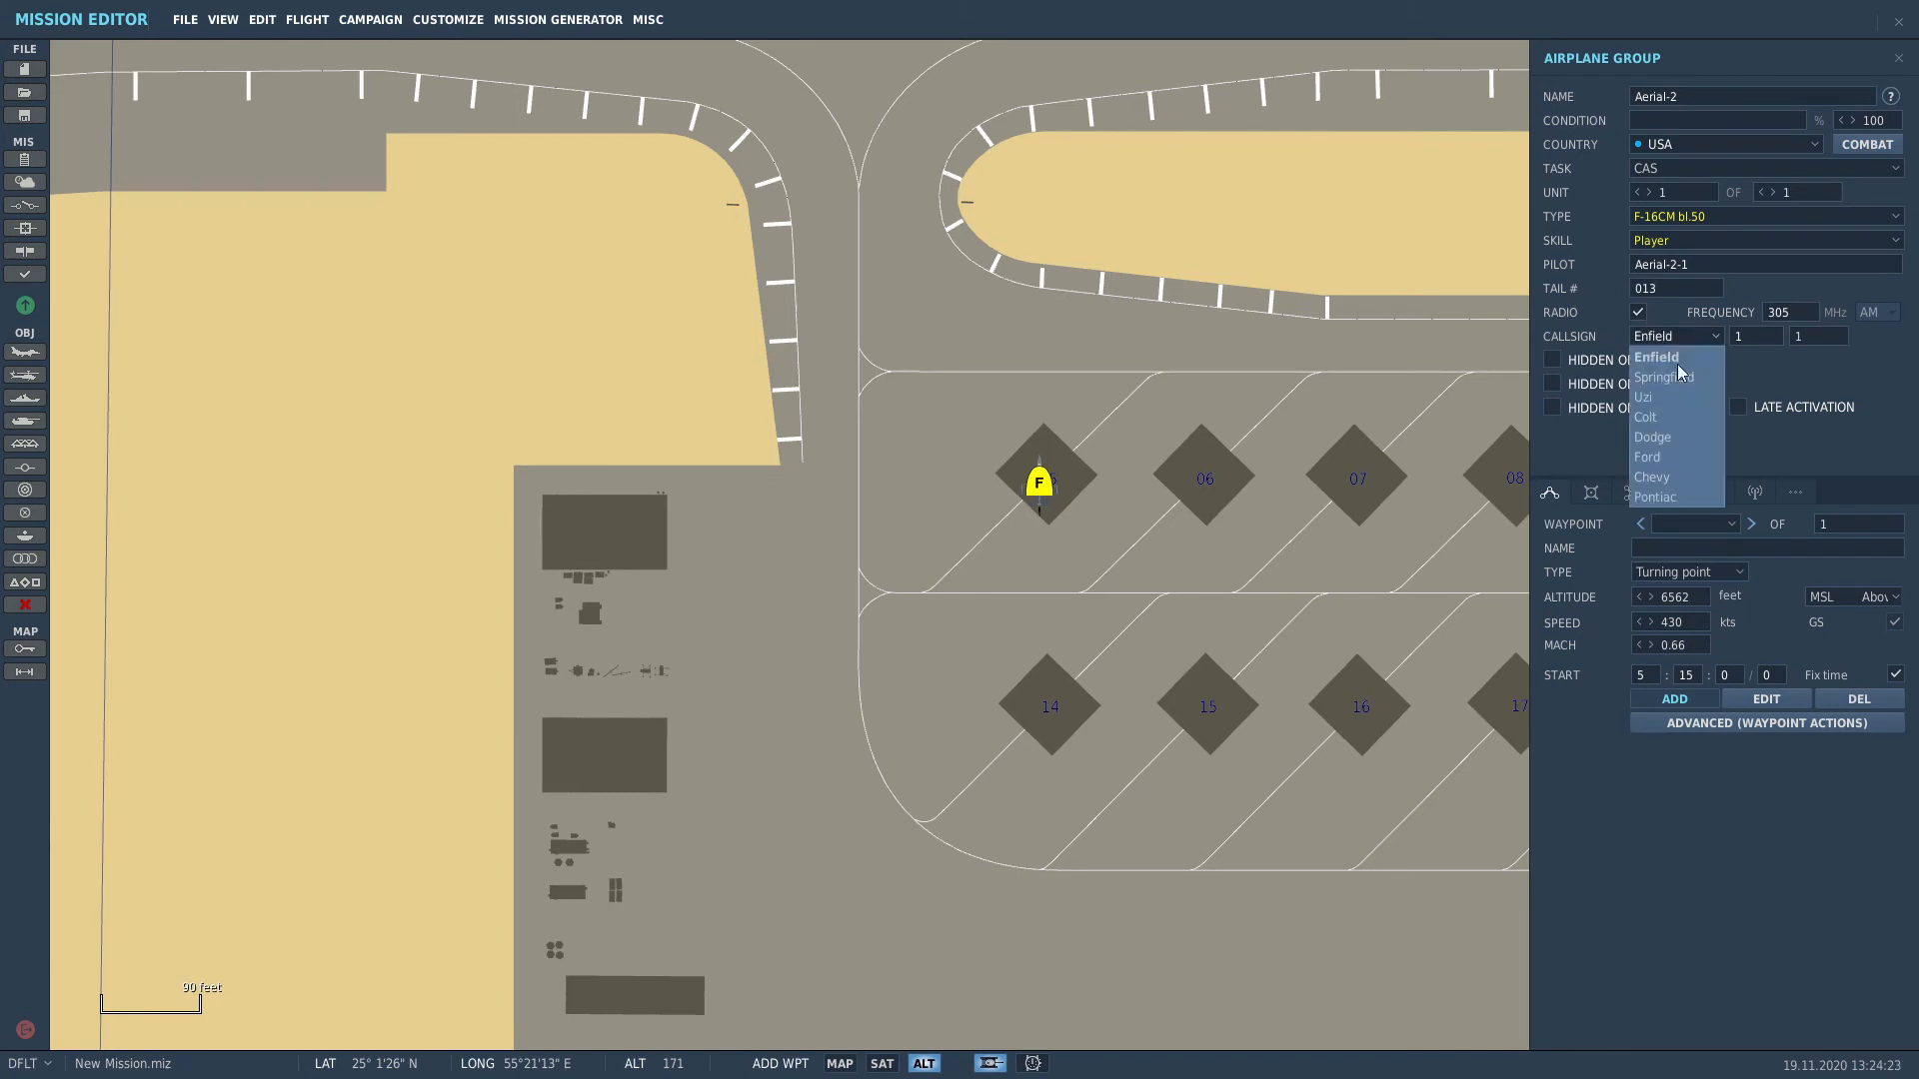
{"action": "left_click", "coordinate": [1674, 440]}
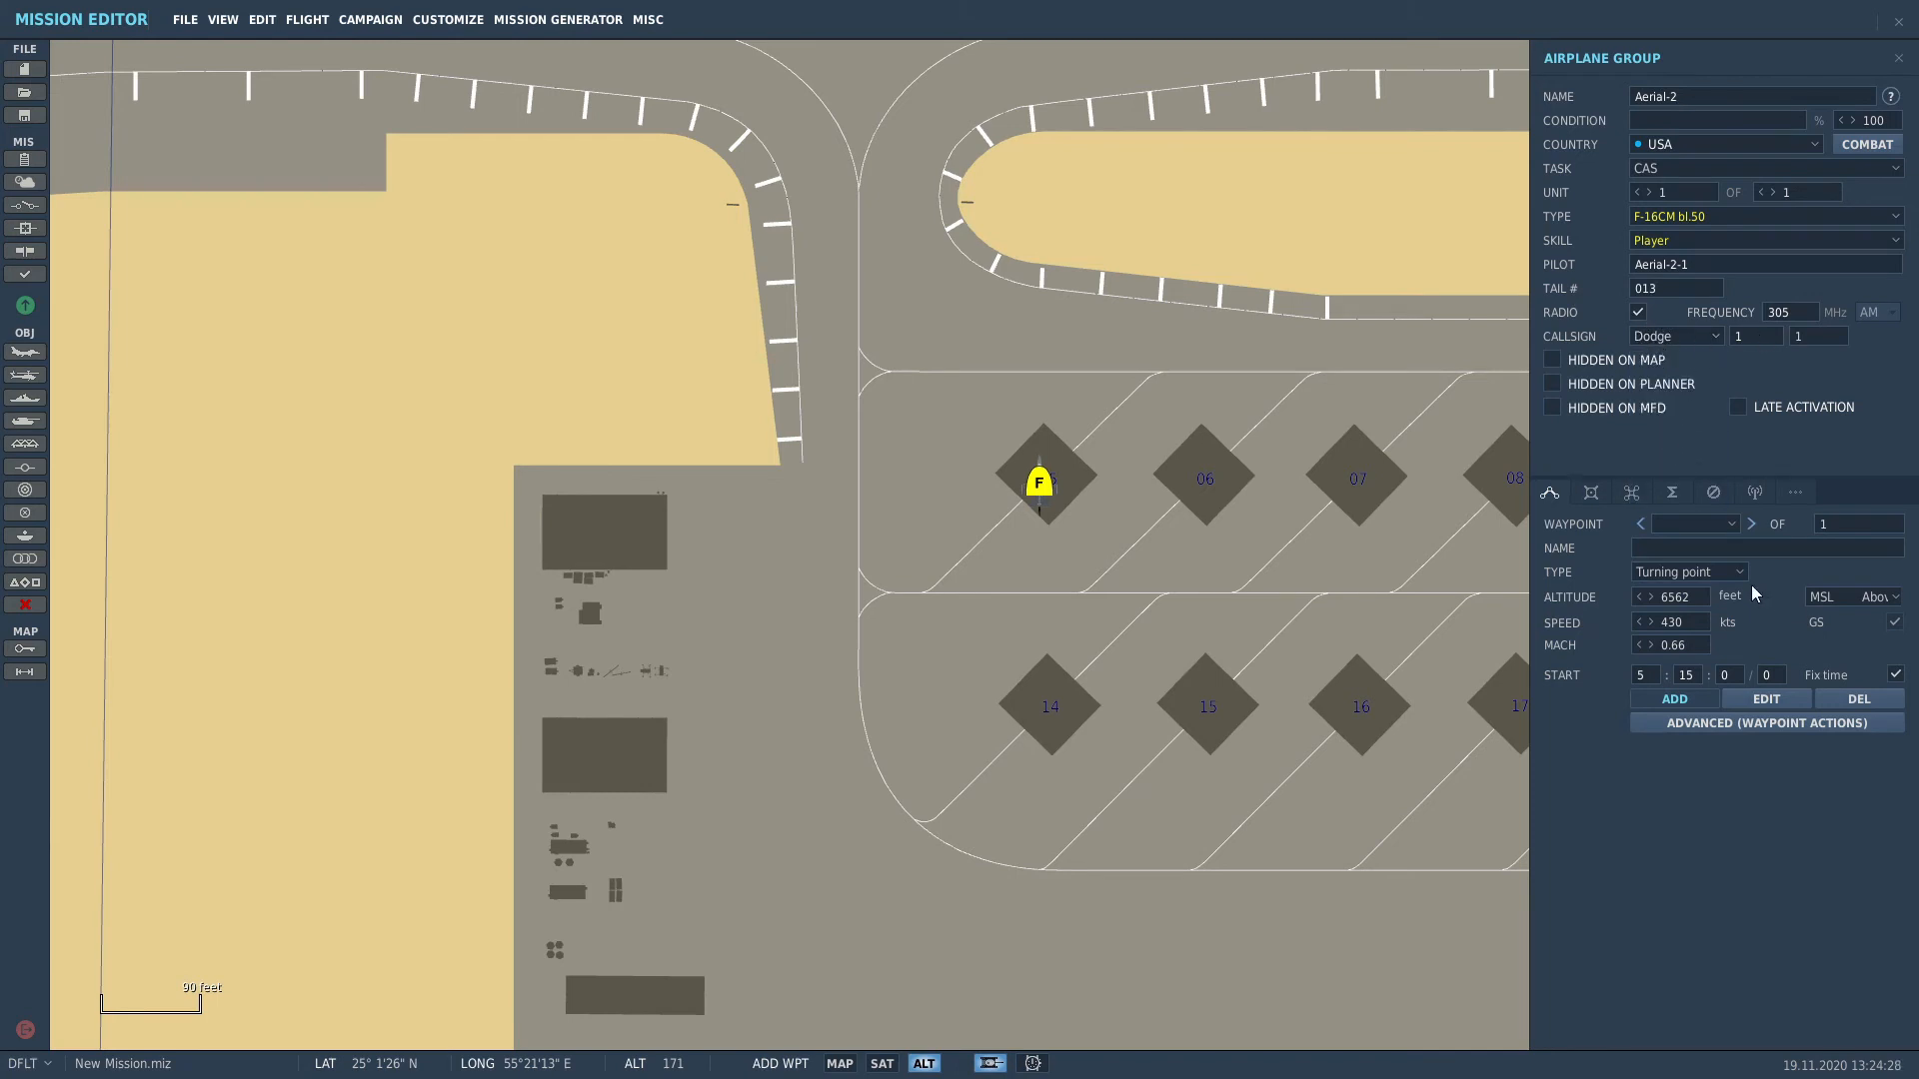
{"action": "left_click", "coordinate": [1713, 572]}
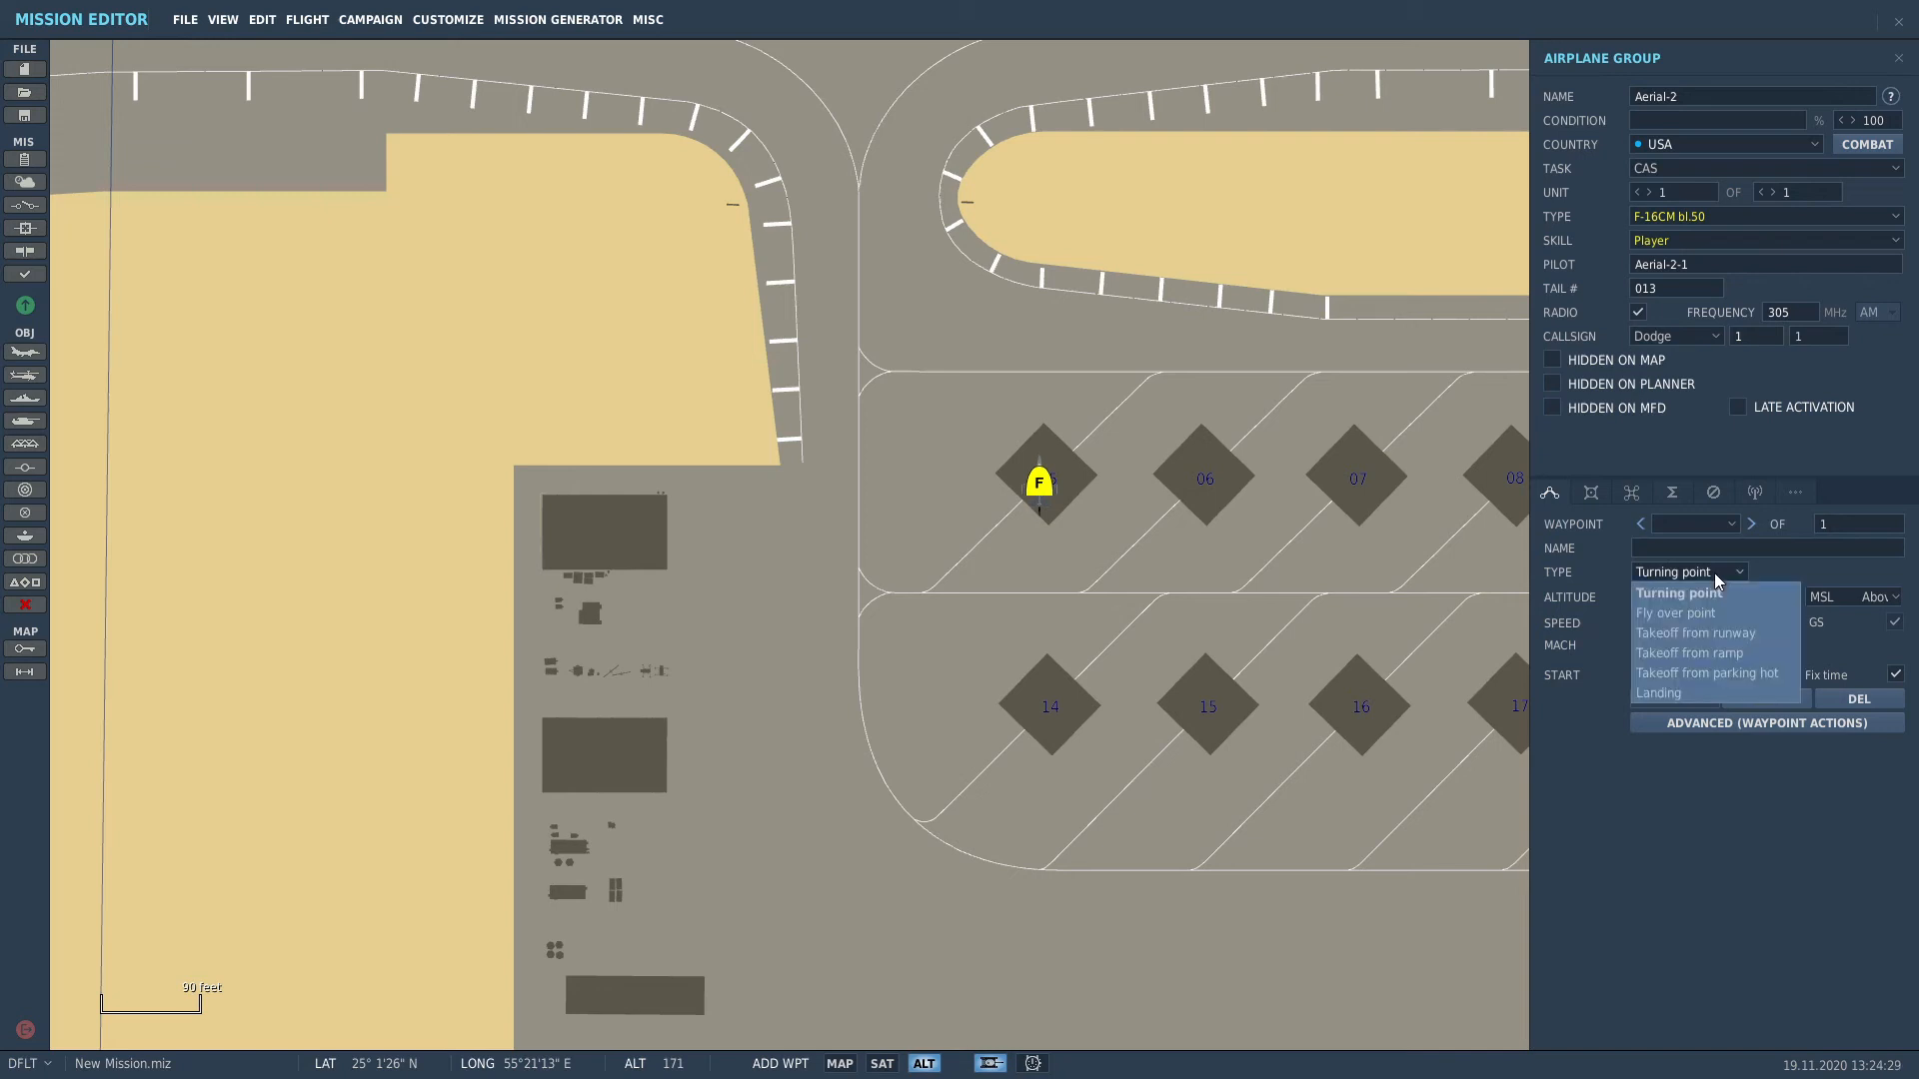
{"action": "left_click", "coordinate": [1681, 674]}
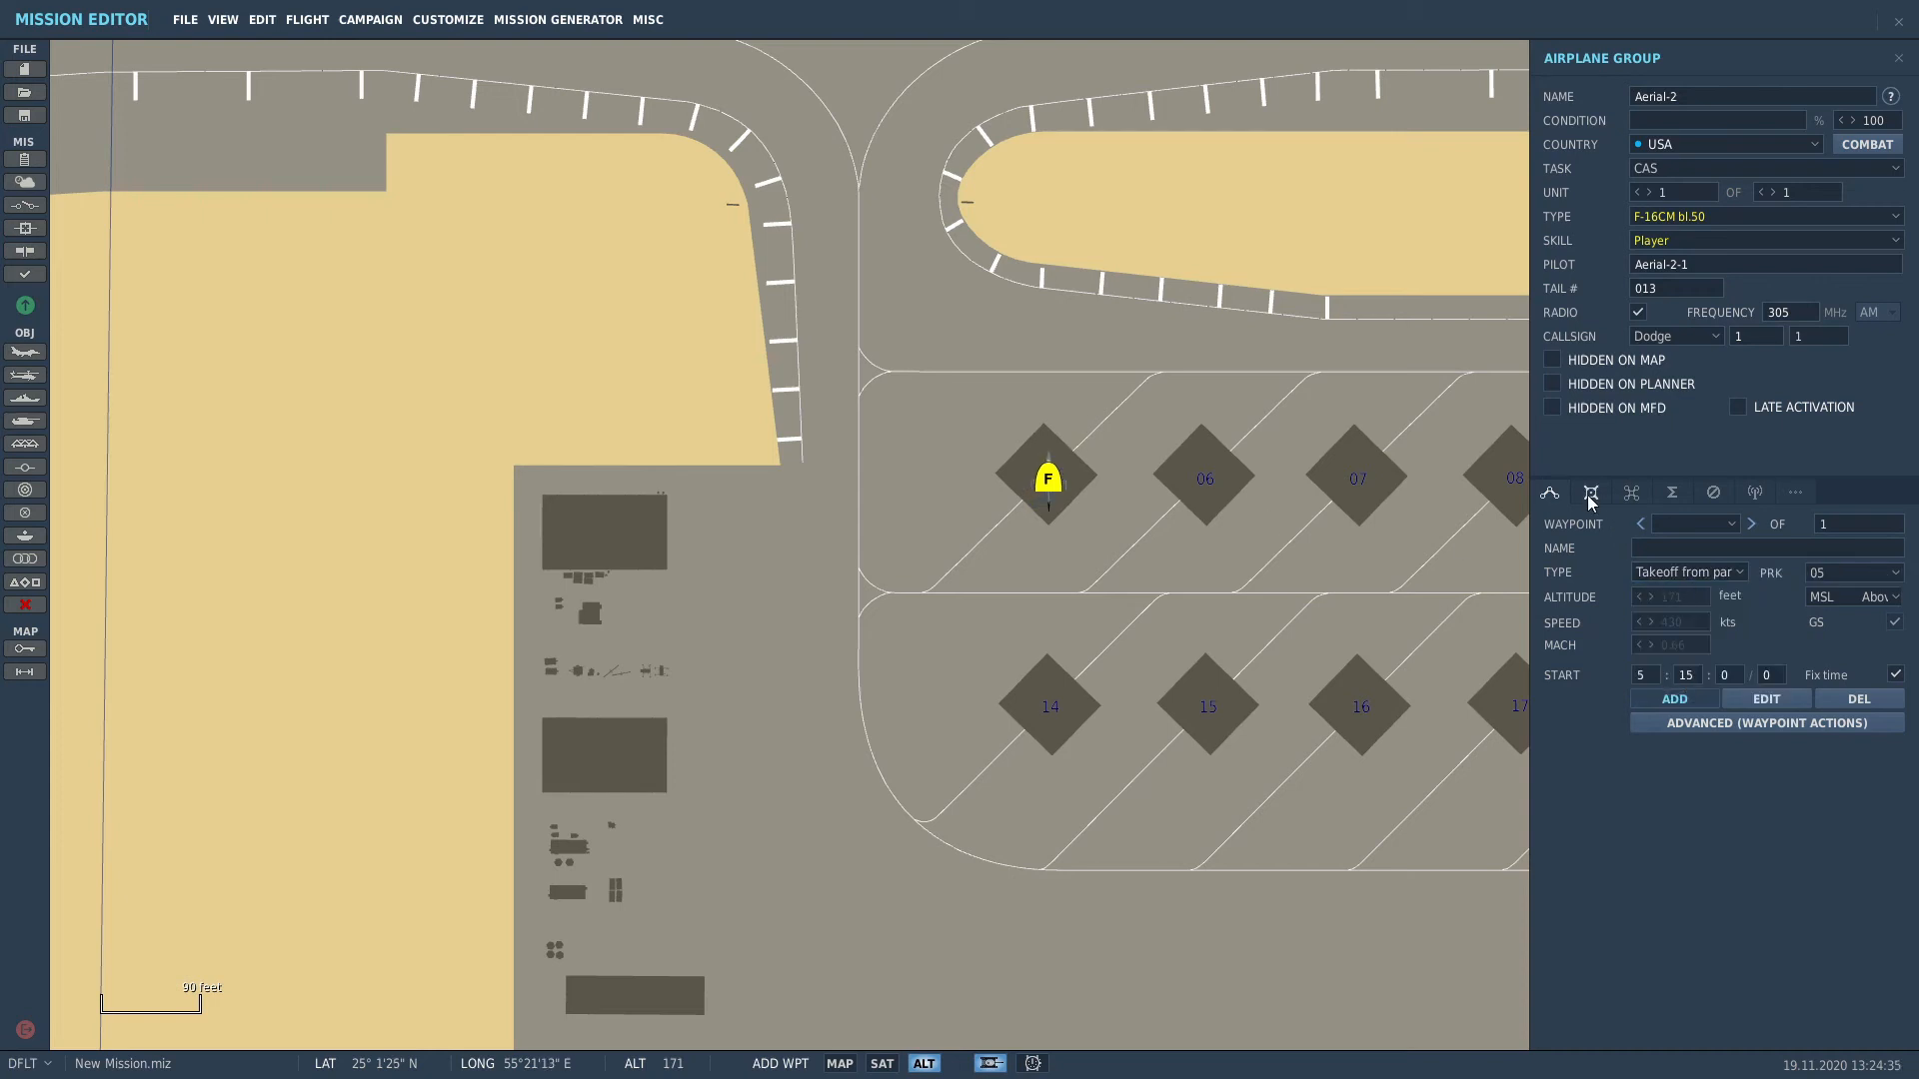
Step: Add a route waypoint near Abu Musa Island Airport
{"action": "scroll", "coordinate": [1227, 650], "scroll_direction": "down", "scroll_amount": 10}
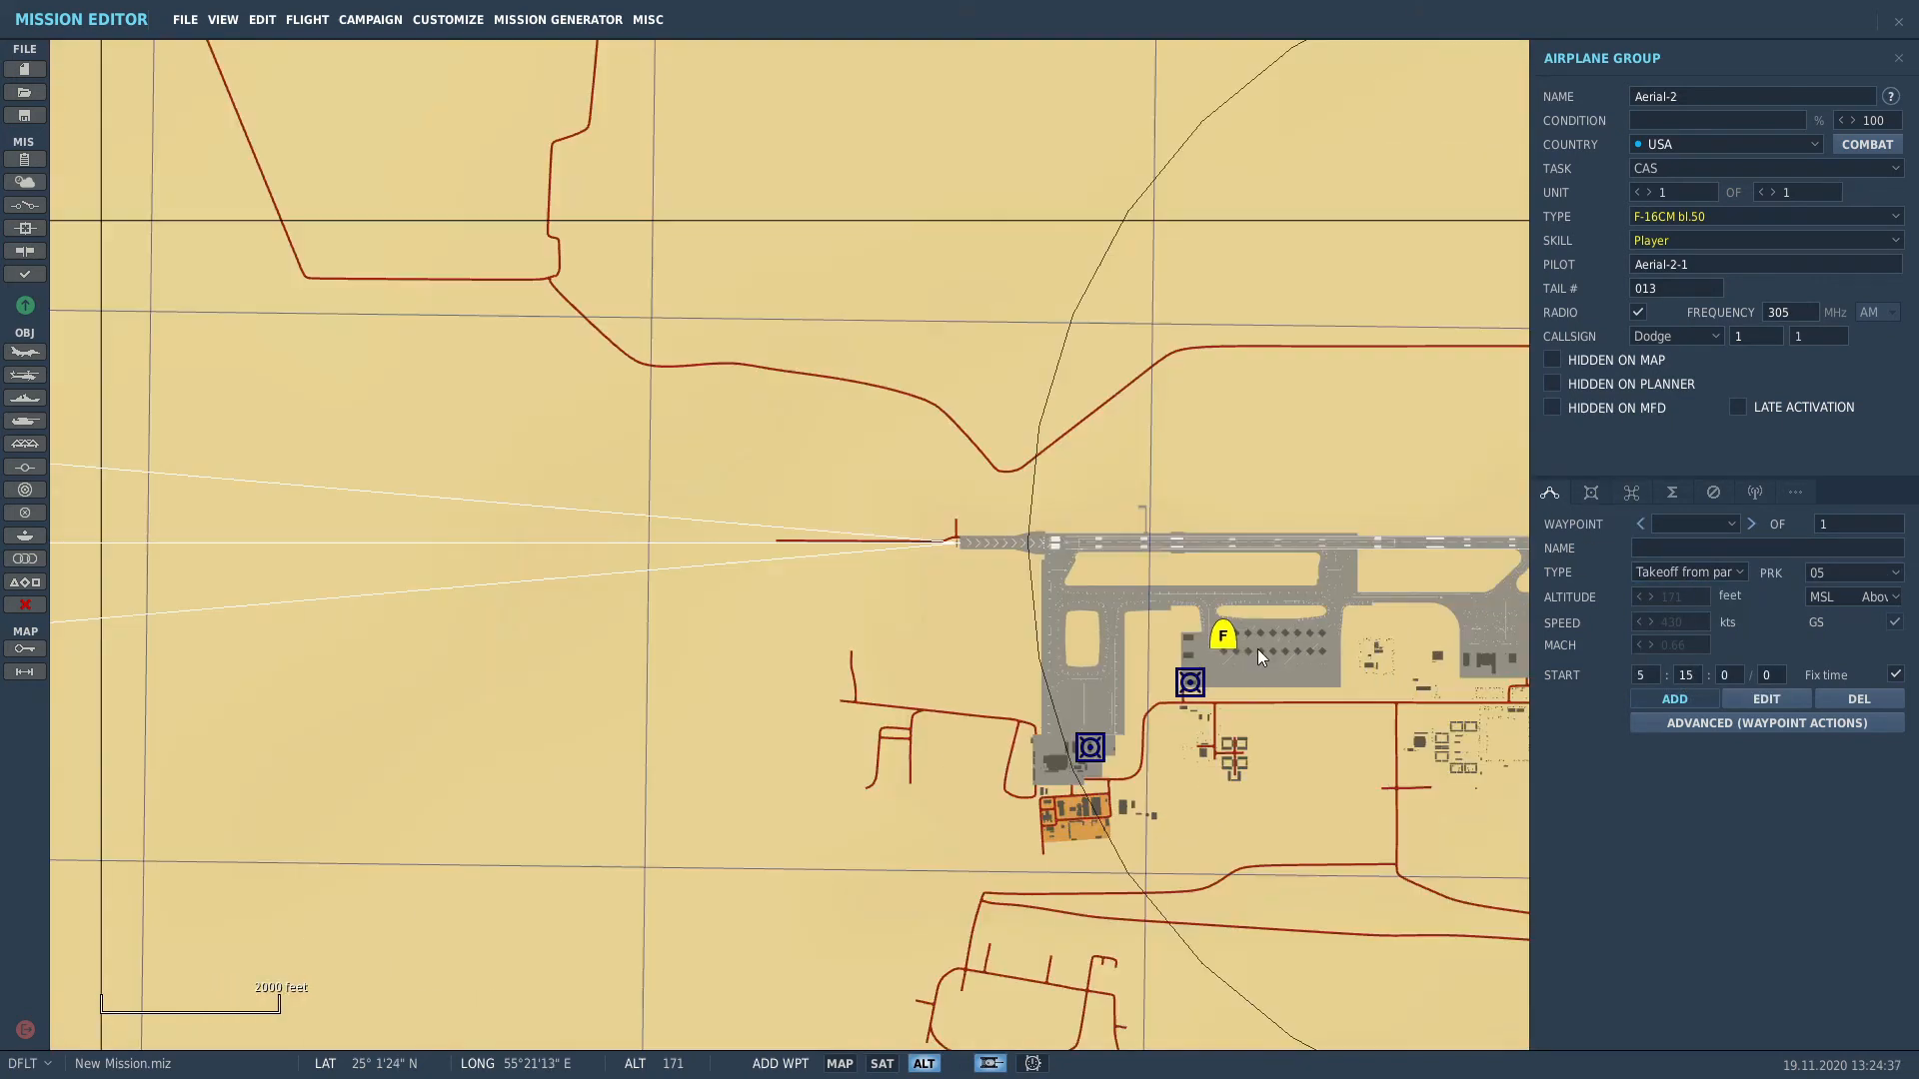
{"action": "scroll", "coordinate": [1255, 652], "scroll_direction": "down", "scroll_amount": 8}
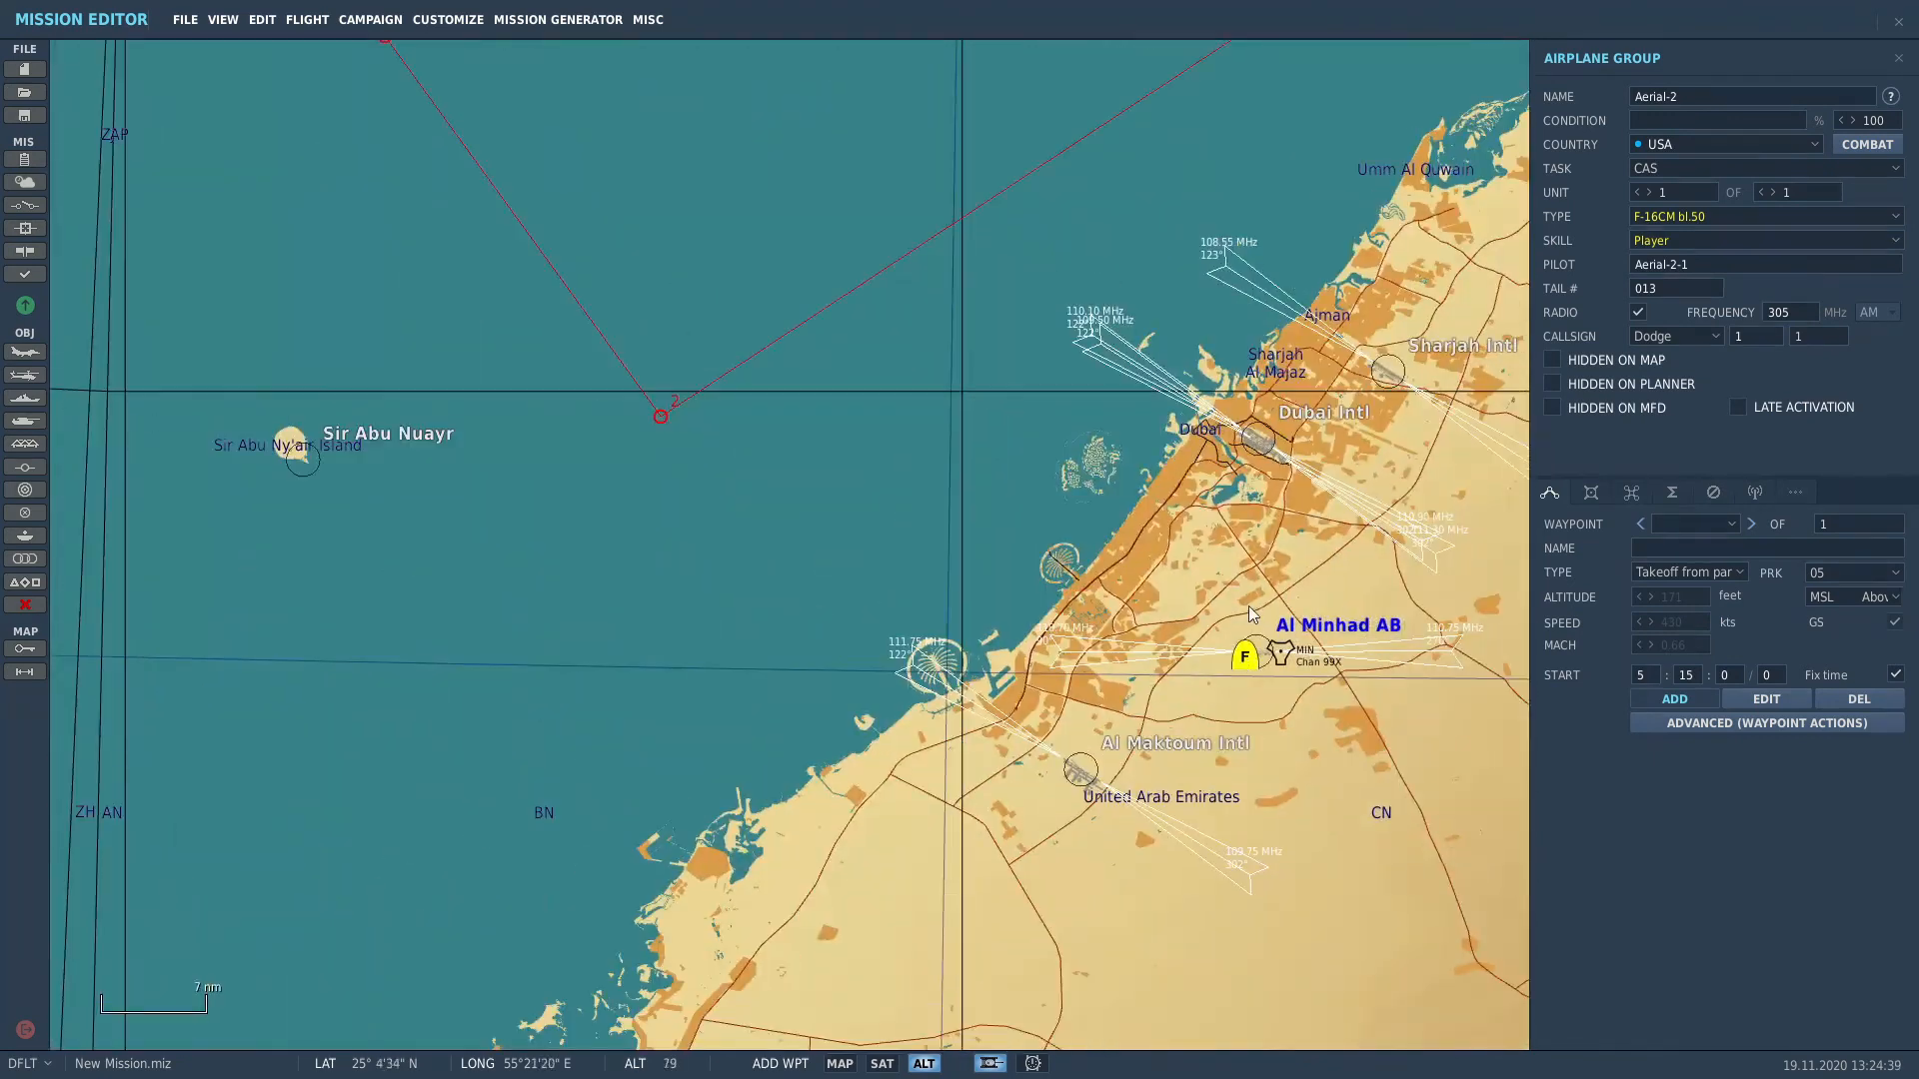
{"action": "right_click_drag", "start_coordinate": [1192, 467], "coordinate": [1177, 740]}
{"action": "scroll", "coordinate": [1080, 503], "scroll_direction": "up", "scroll_amount": 6}
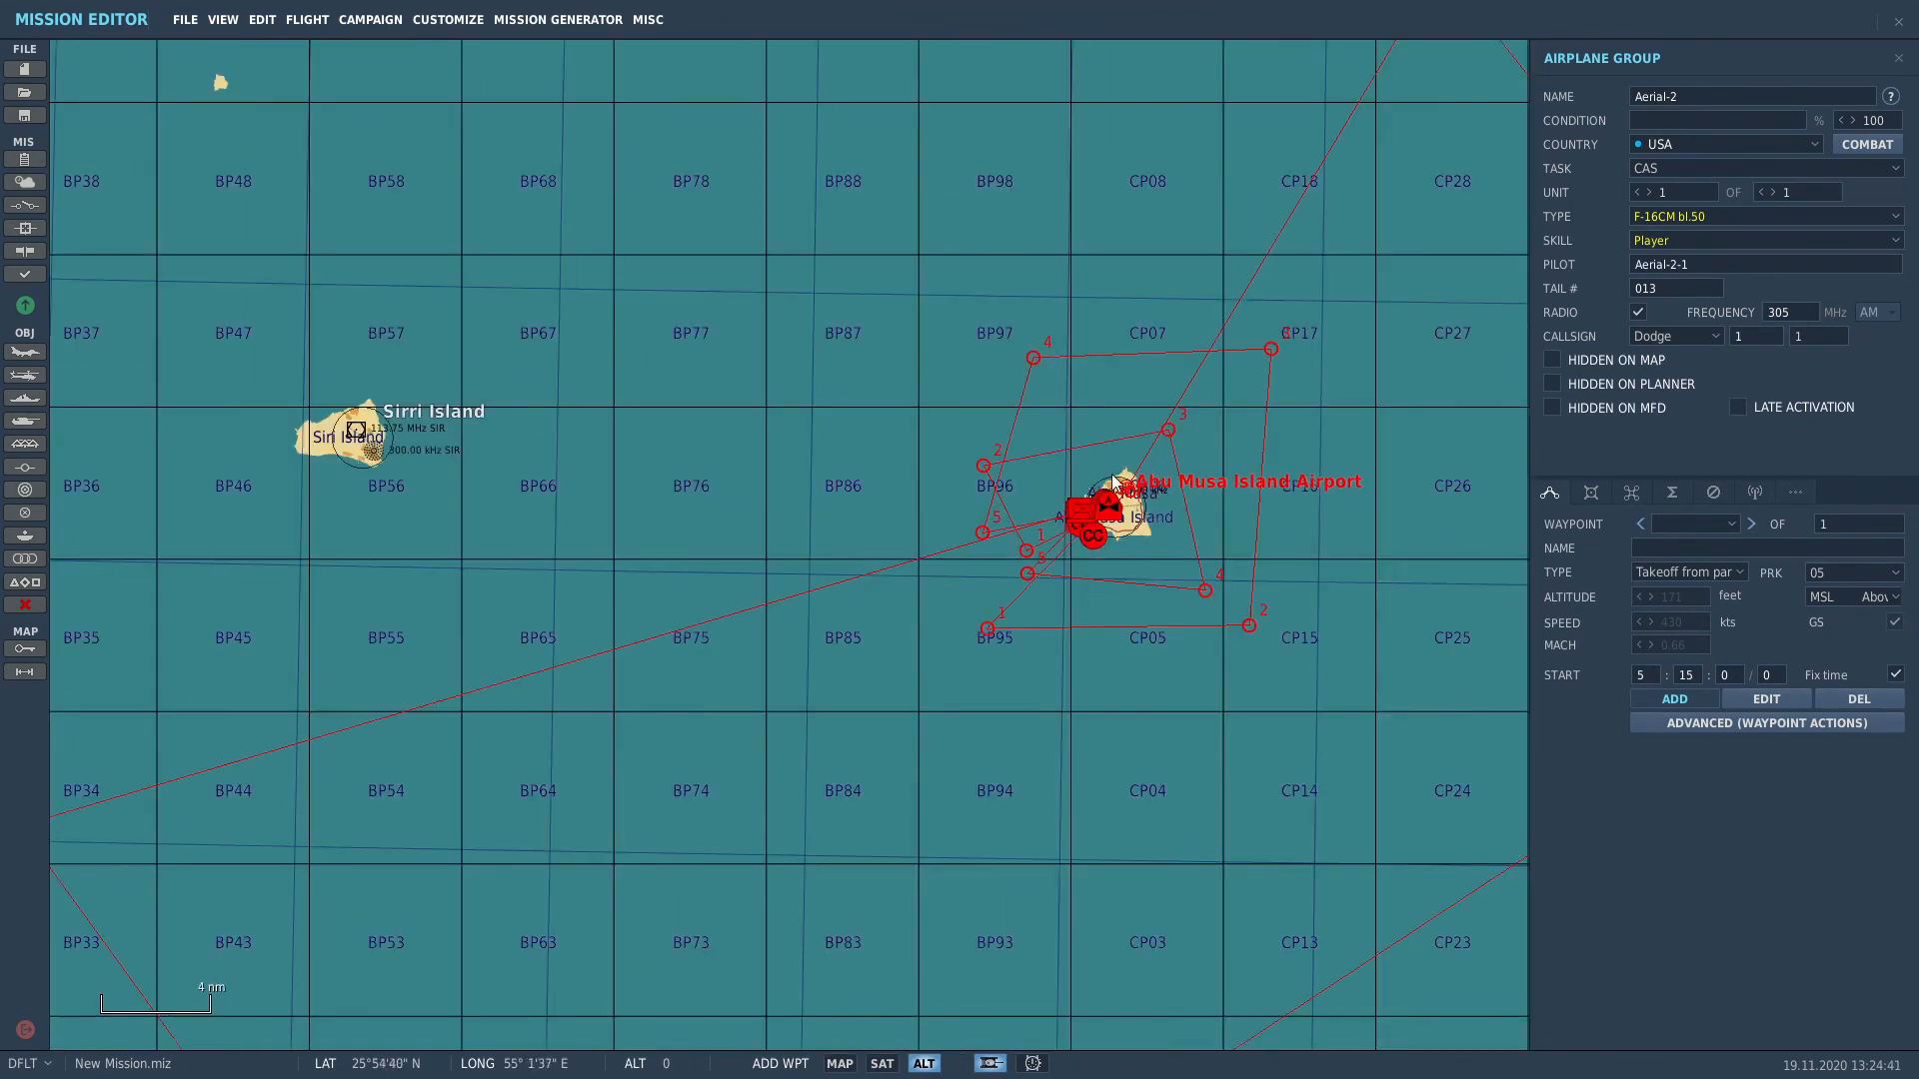
{"action": "scroll", "coordinate": [1103, 547], "scroll_direction": "up", "scroll_amount": 3}
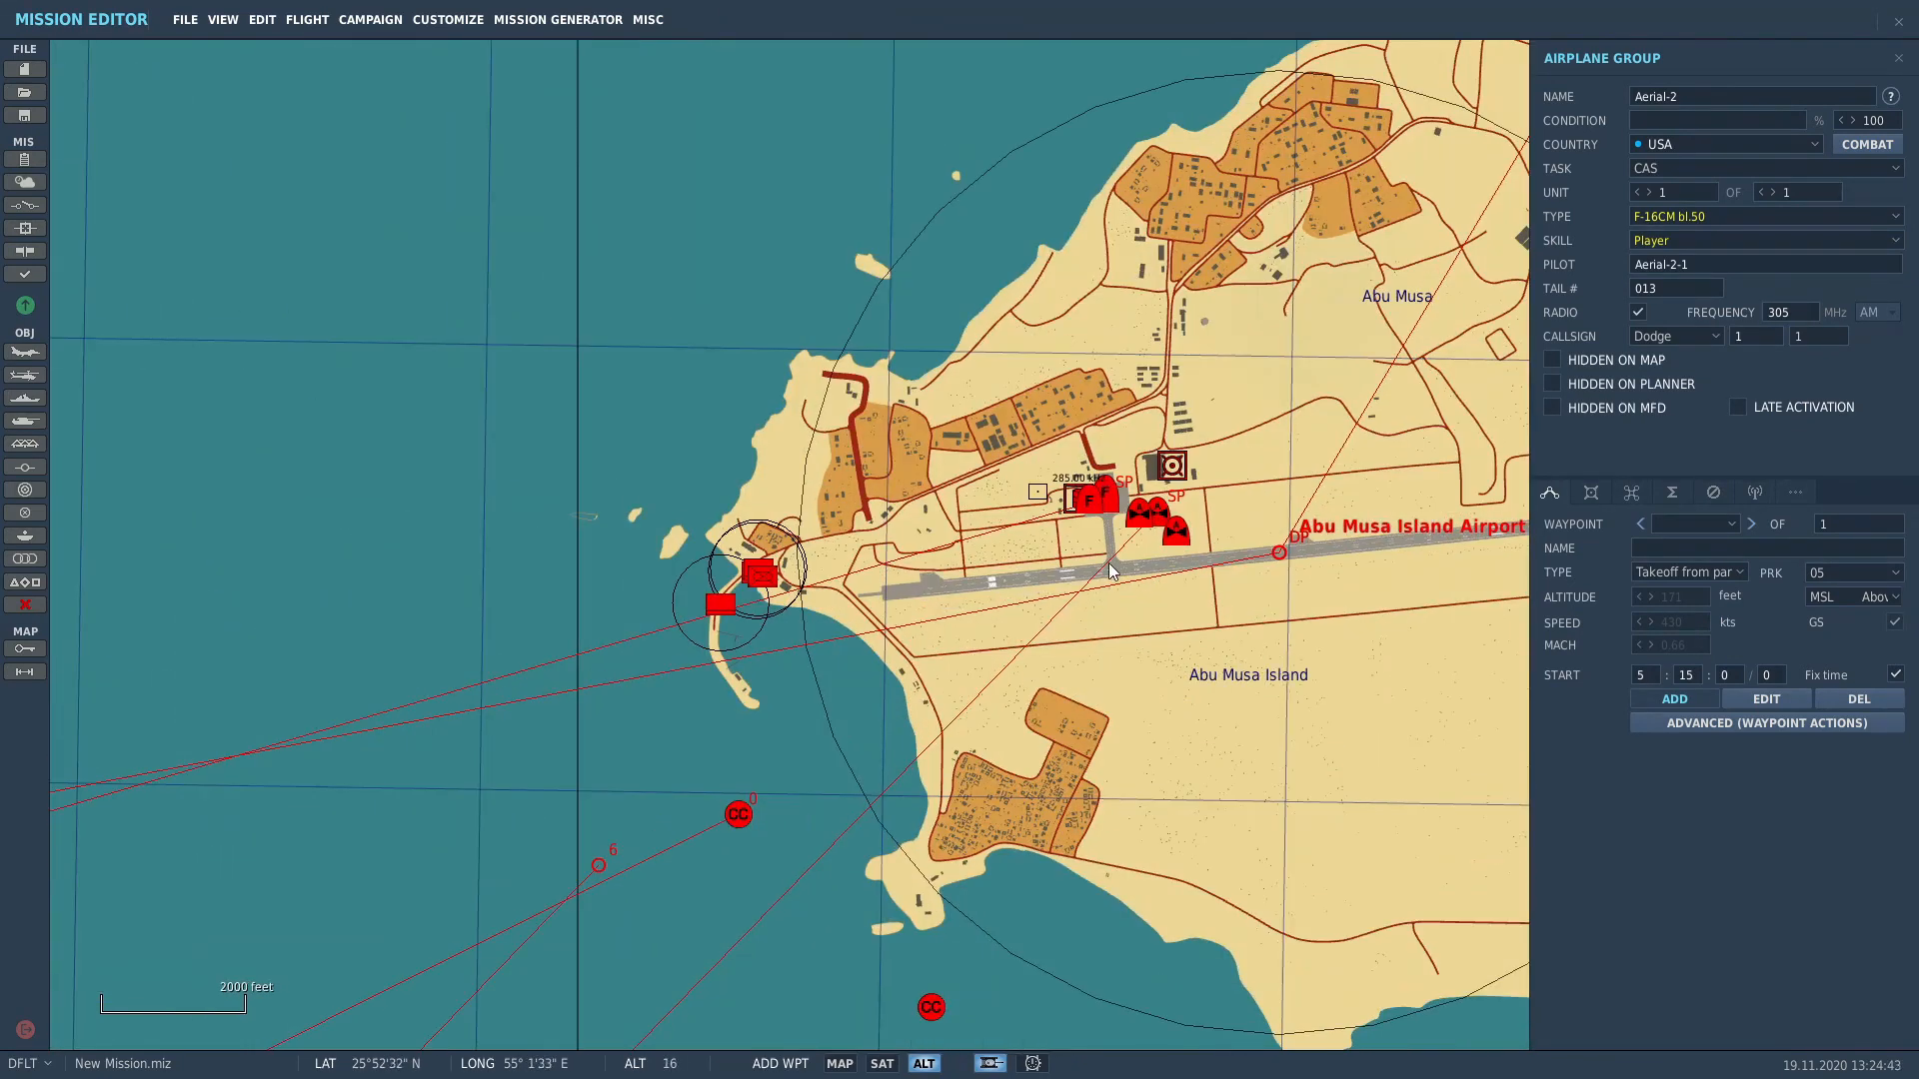
{"action": "left_click", "coordinate": [1110, 566]}
Step: Add a final waypoint at Al Minhad AB and make it a Landing
{"action": "scroll", "coordinate": [1119, 580], "scroll_direction": "down", "scroll_amount": 4}
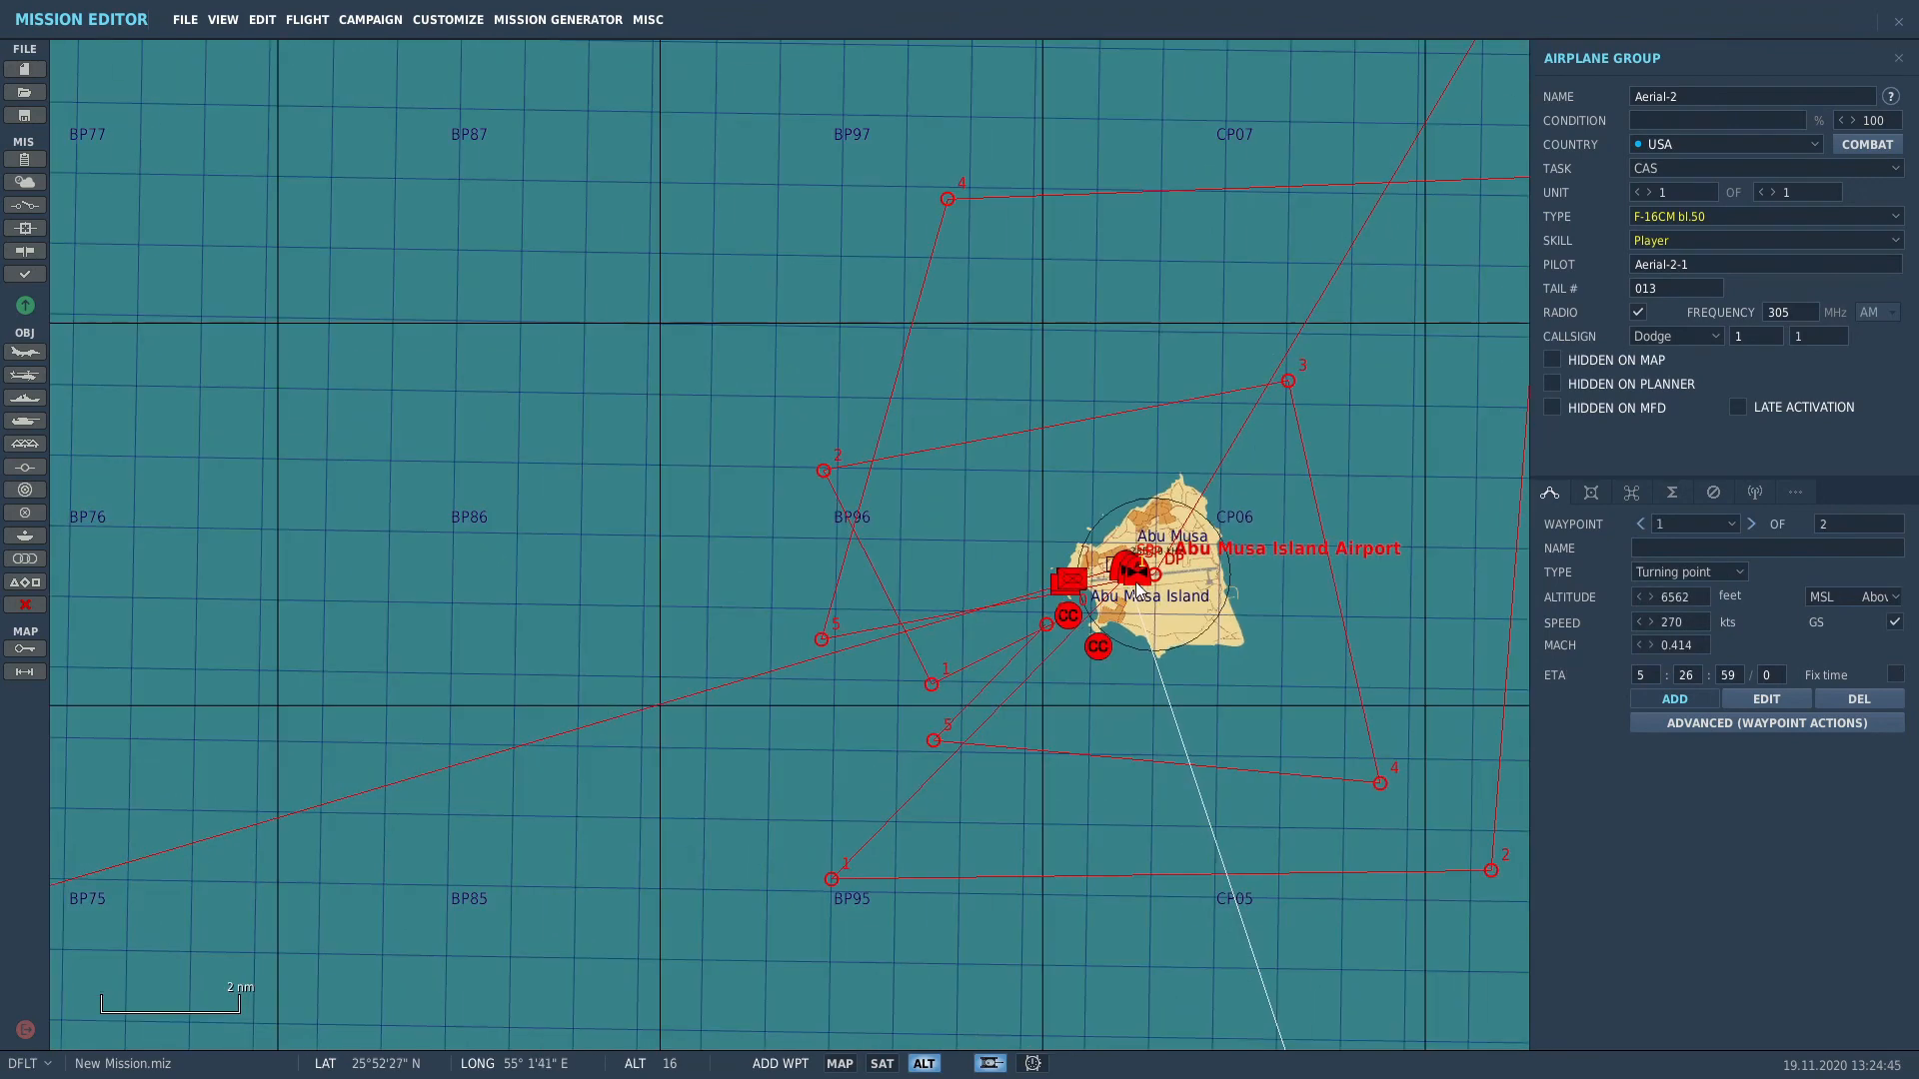
{"action": "scroll", "coordinate": [1136, 582], "scroll_direction": "down", "scroll_amount": 3}
{"action": "right_click_drag", "start_coordinate": [1104, 740], "coordinate": [998, 450]}
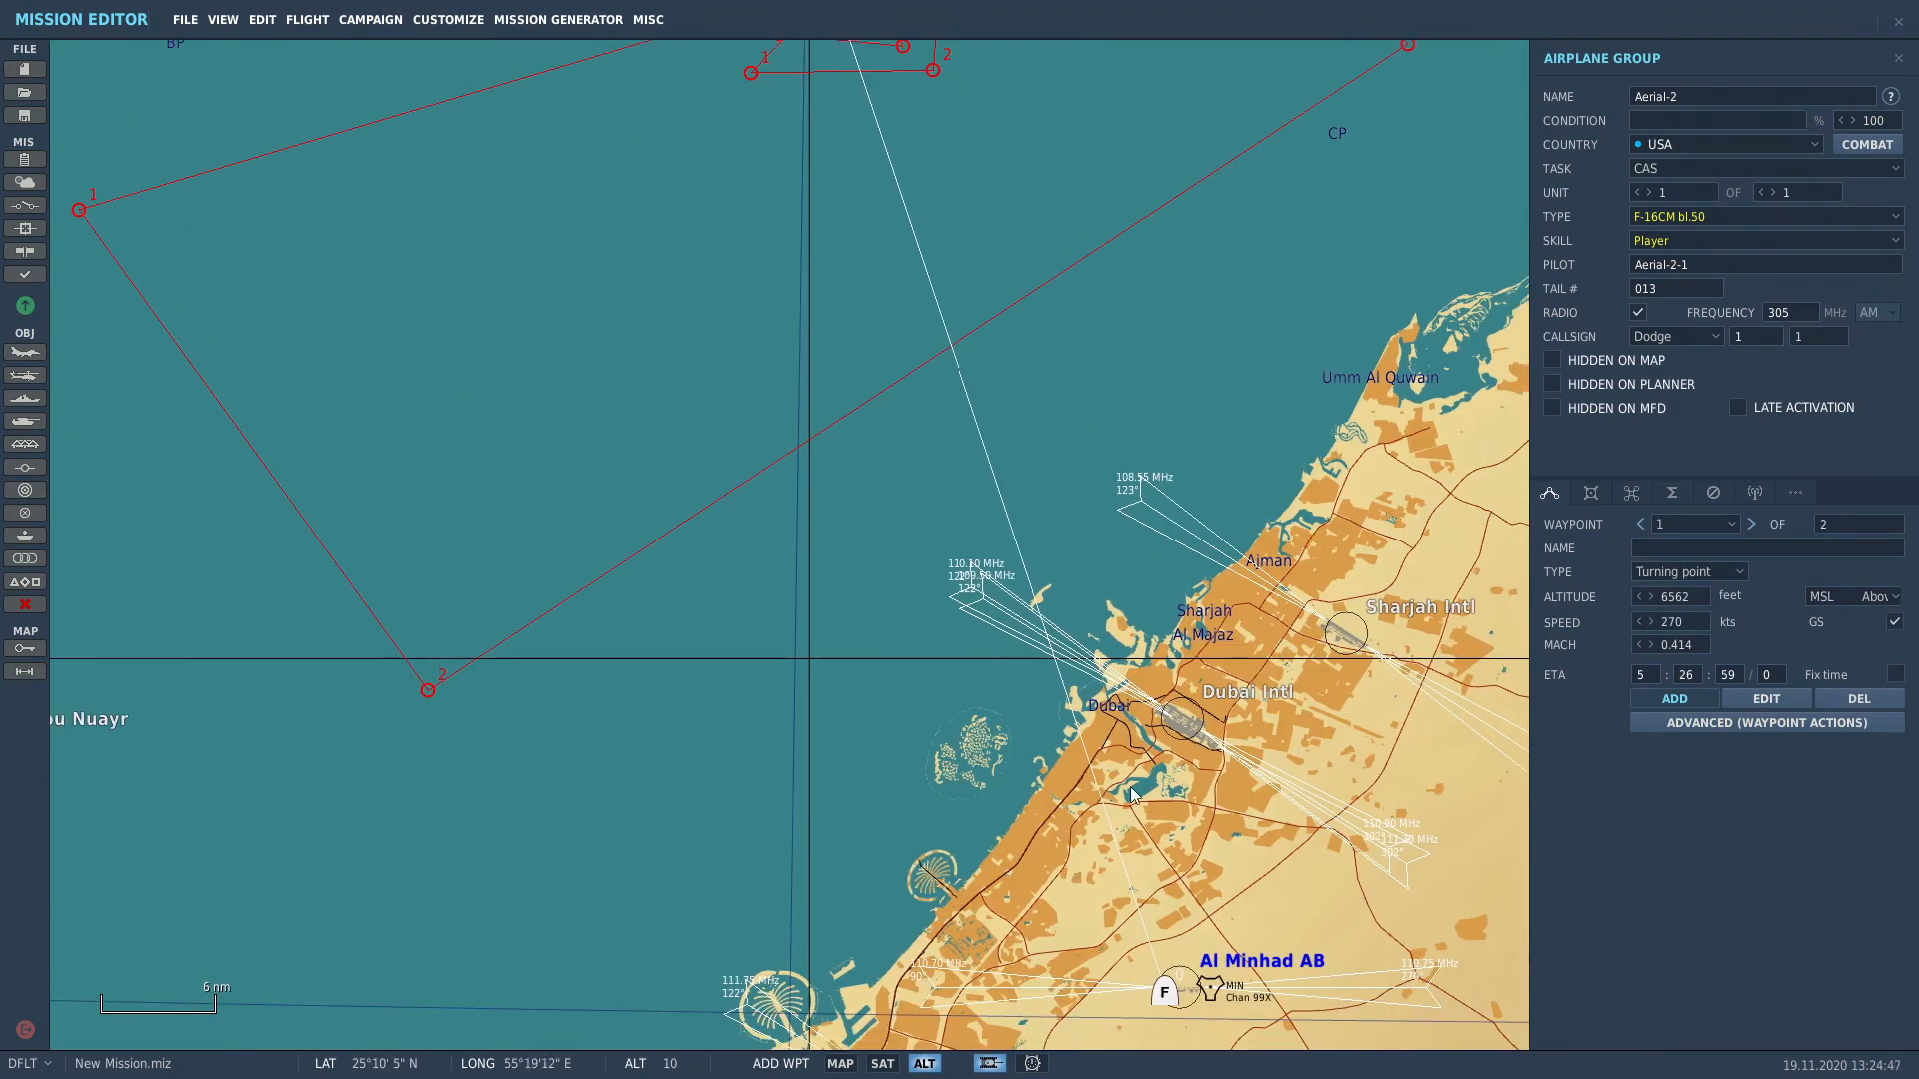
{"action": "right_click_drag", "start_coordinate": [1132, 795], "coordinate": [955, 447]}
{"action": "scroll", "coordinate": [1107, 699], "scroll_direction": "up", "scroll_amount": 3}
{"action": "left_click", "coordinate": [1101, 684]}
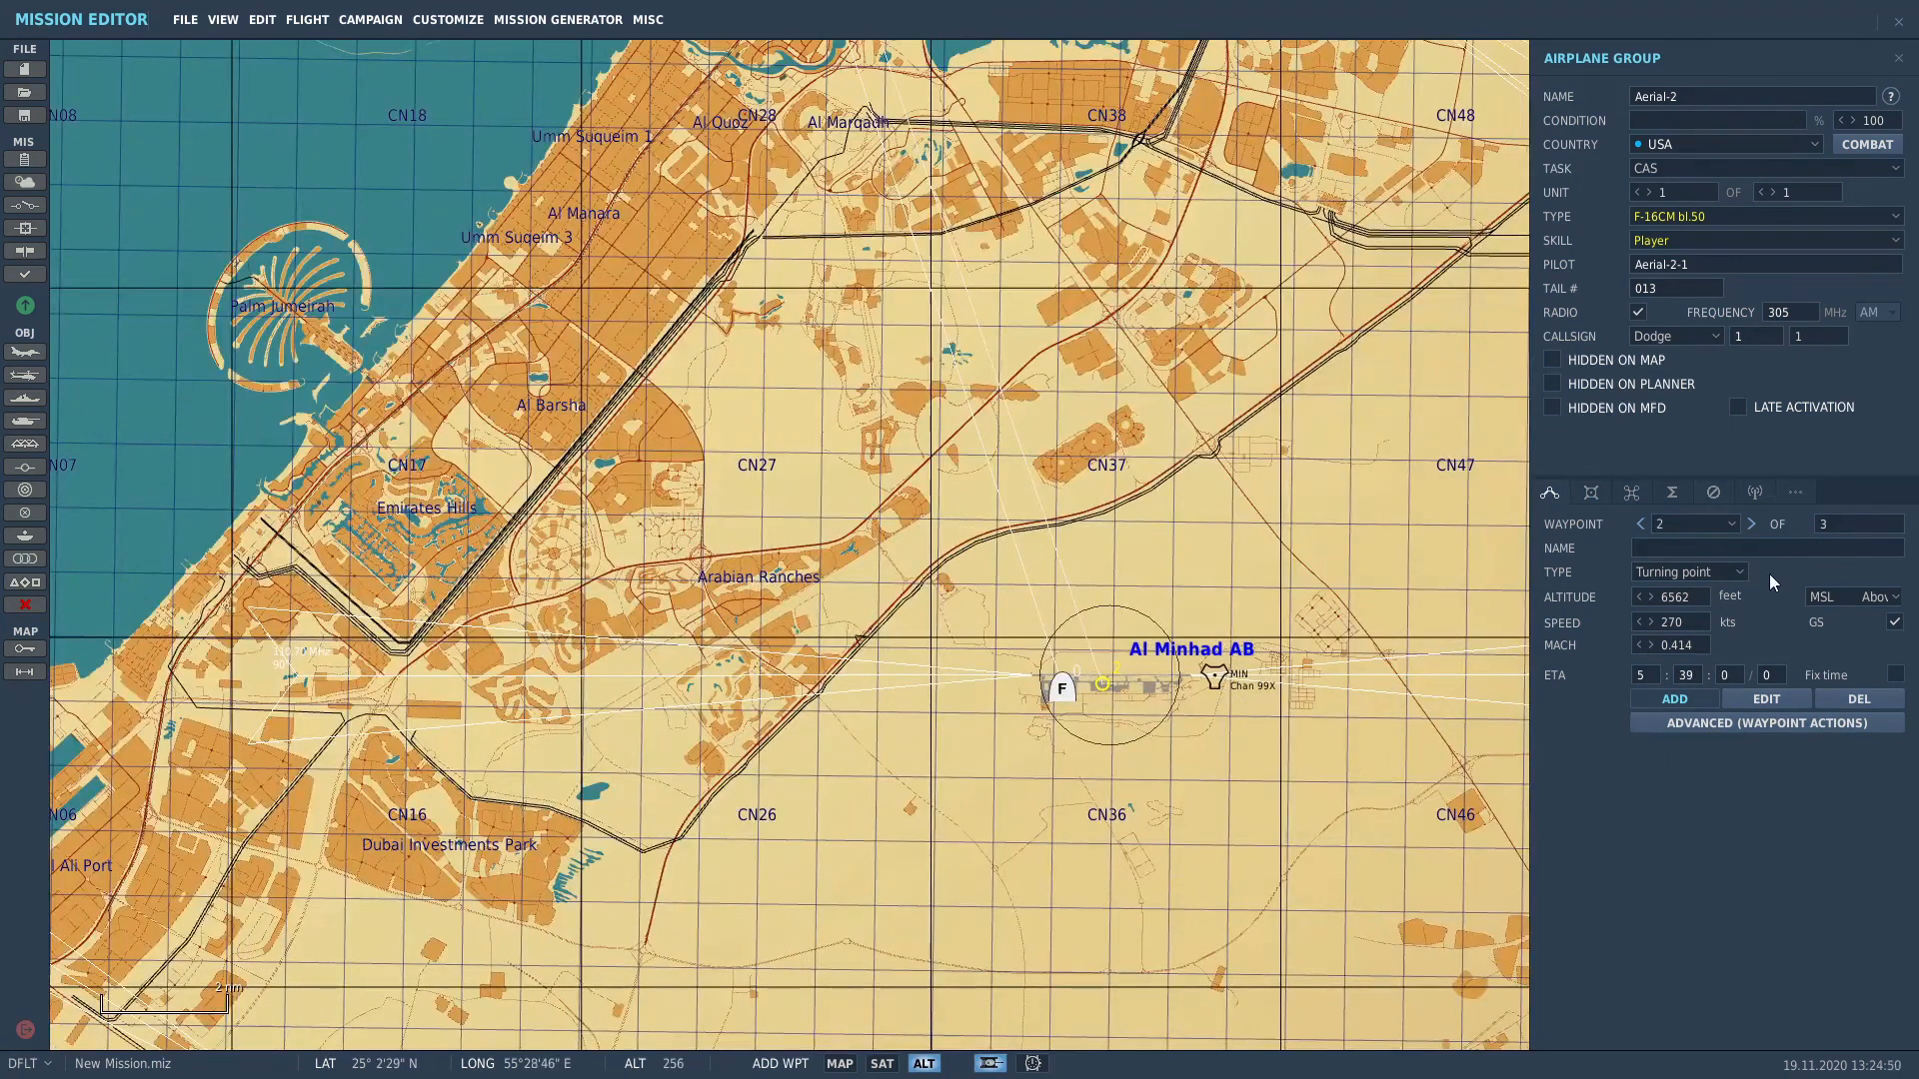
{"action": "left_click", "coordinate": [1711, 572]}
{"action": "left_click", "coordinate": [1677, 649]}
Step: Open the F-16CM's loadout in the Loadout Editor
{"action": "scroll", "coordinate": [1067, 701], "scroll_direction": "up", "scroll_amount": 2}
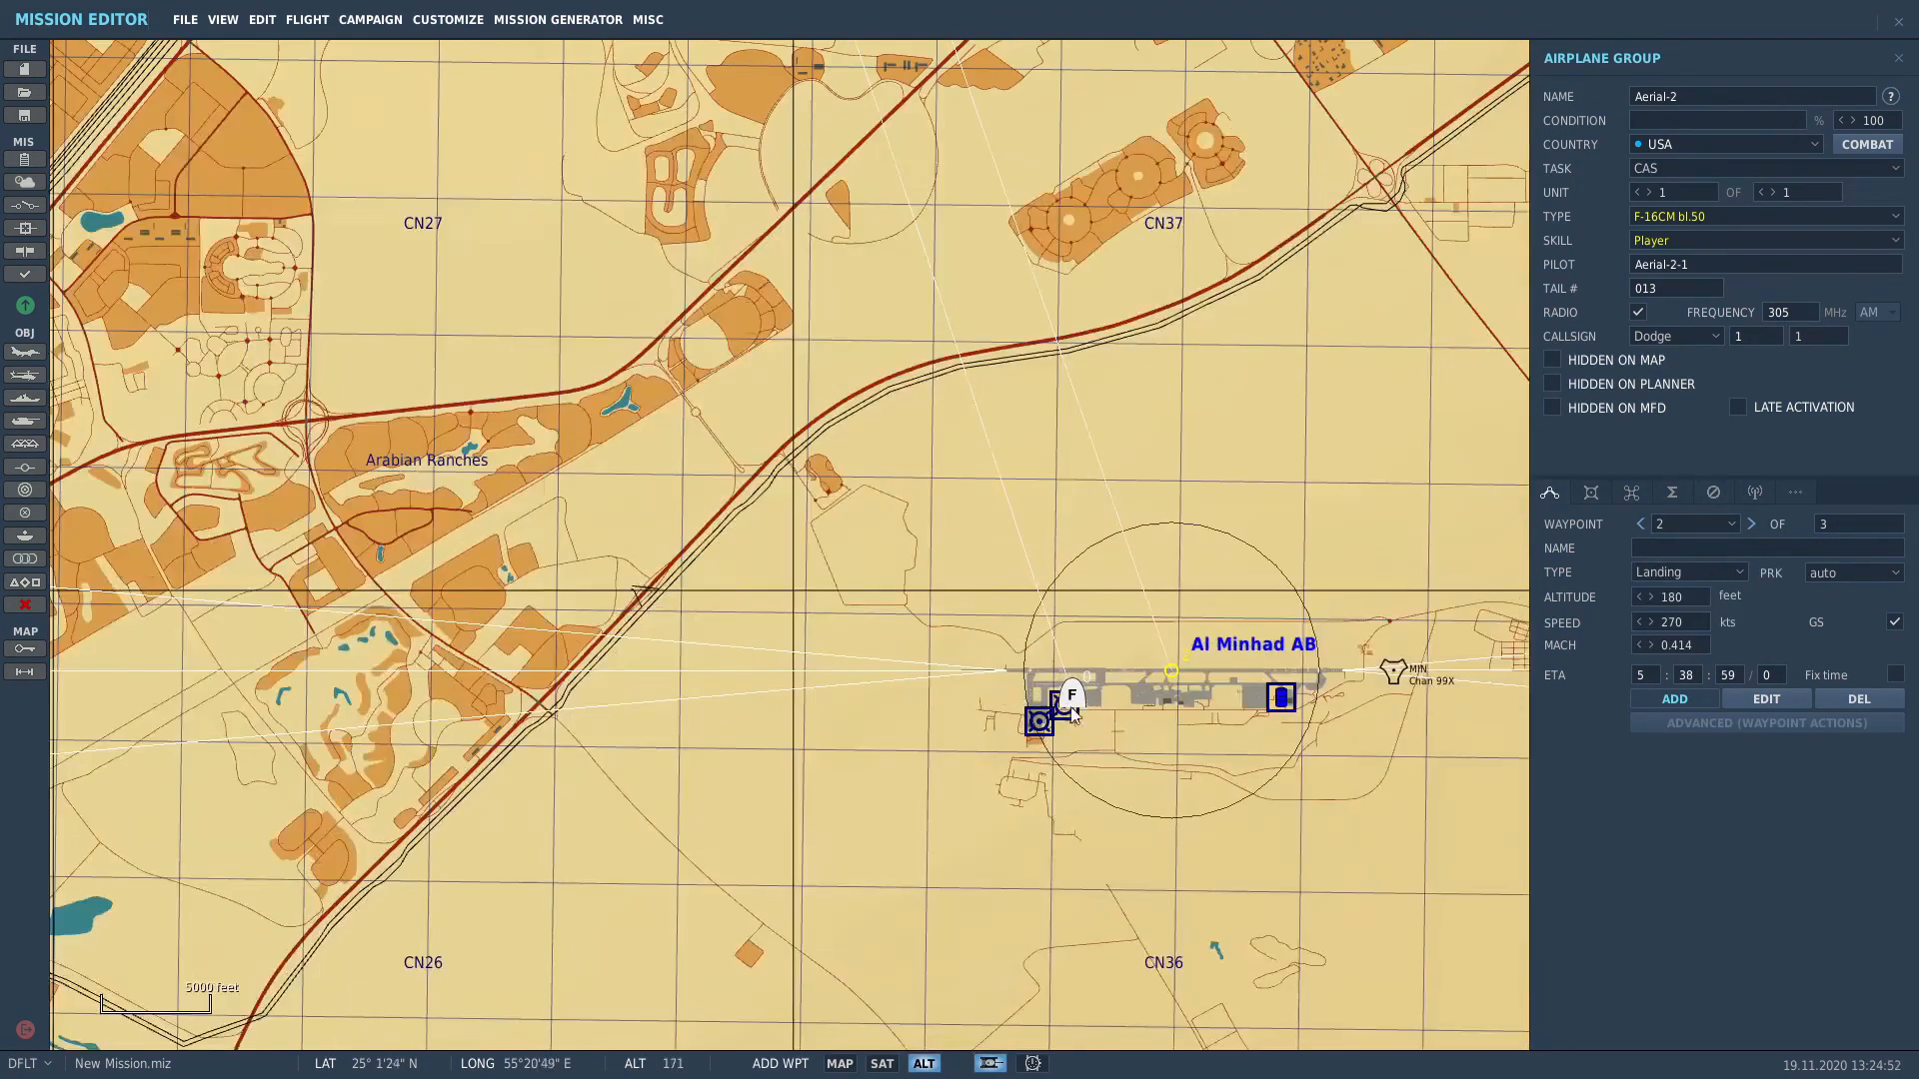
{"action": "scroll", "coordinate": [1070, 705], "scroll_direction": "up", "scroll_amount": 5}
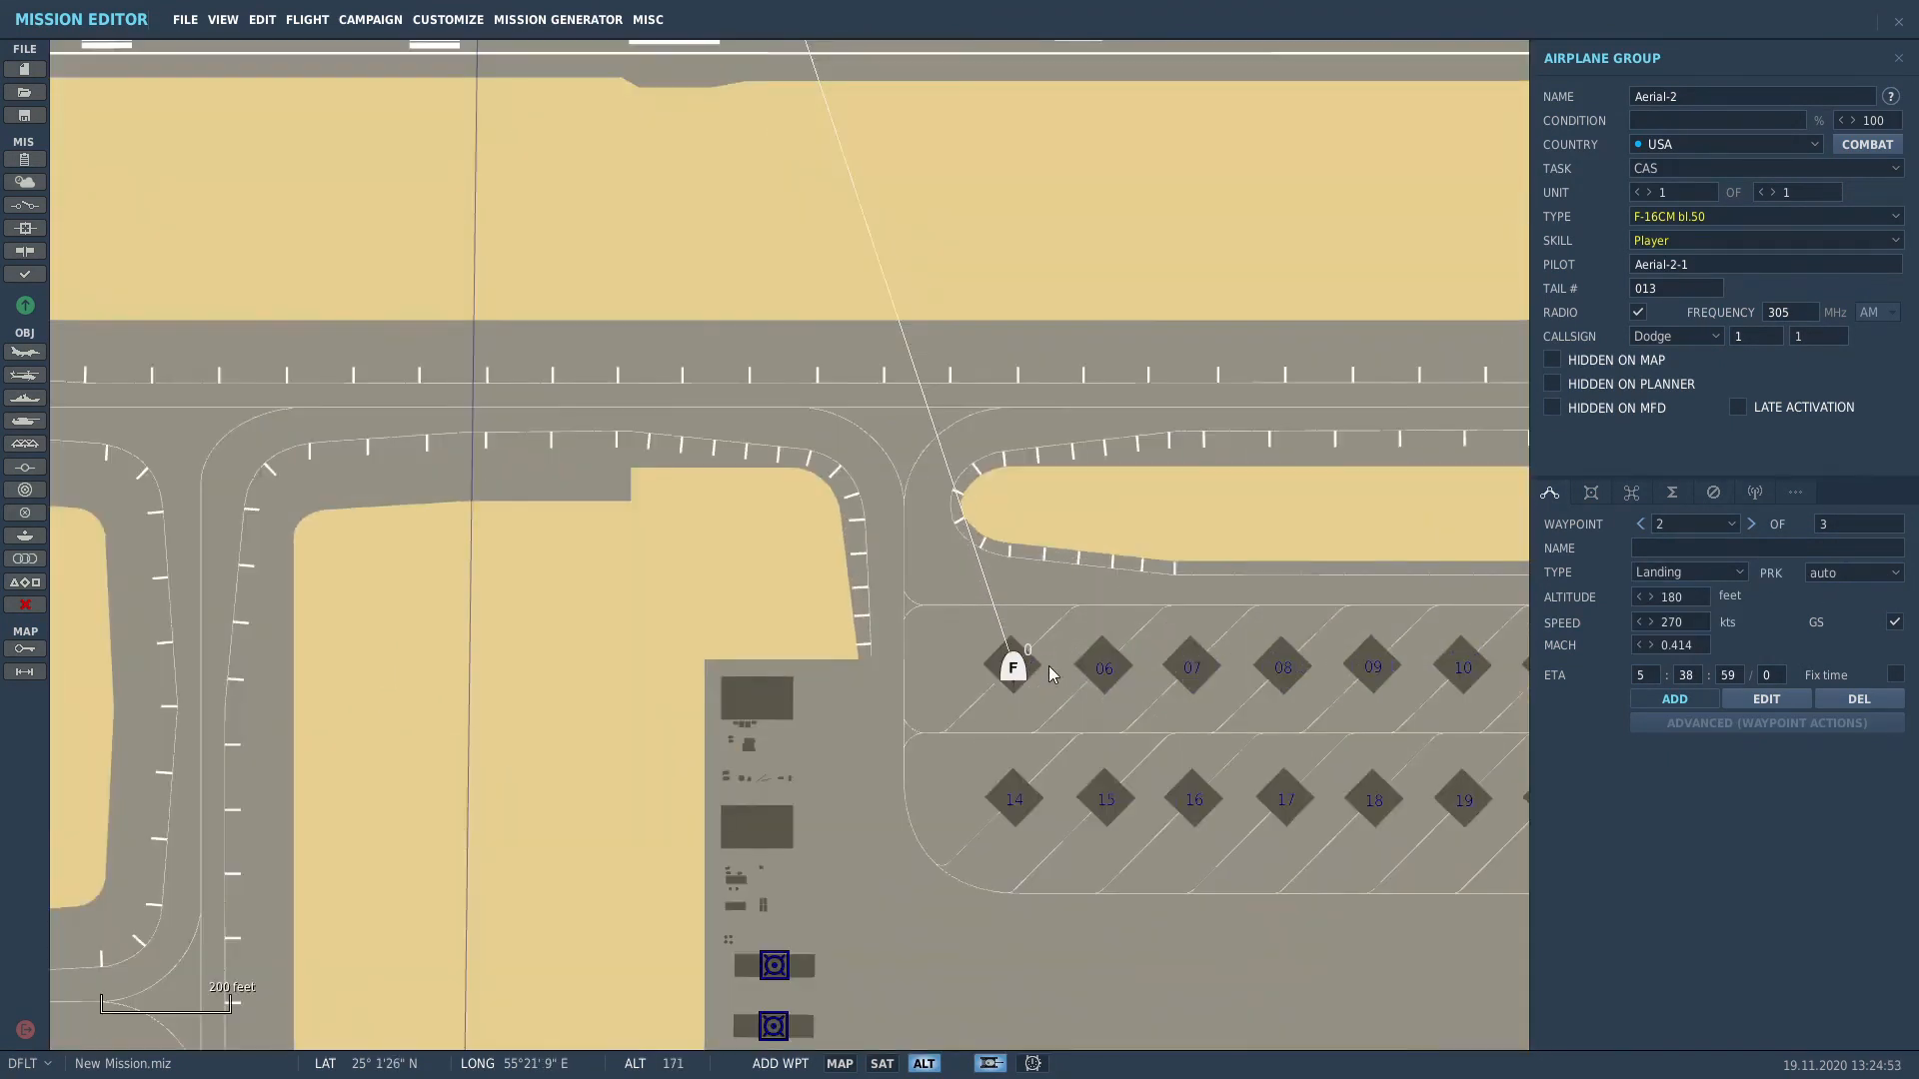
{"action": "scroll", "coordinate": [1048, 668], "scroll_direction": "up", "scroll_amount": 3}
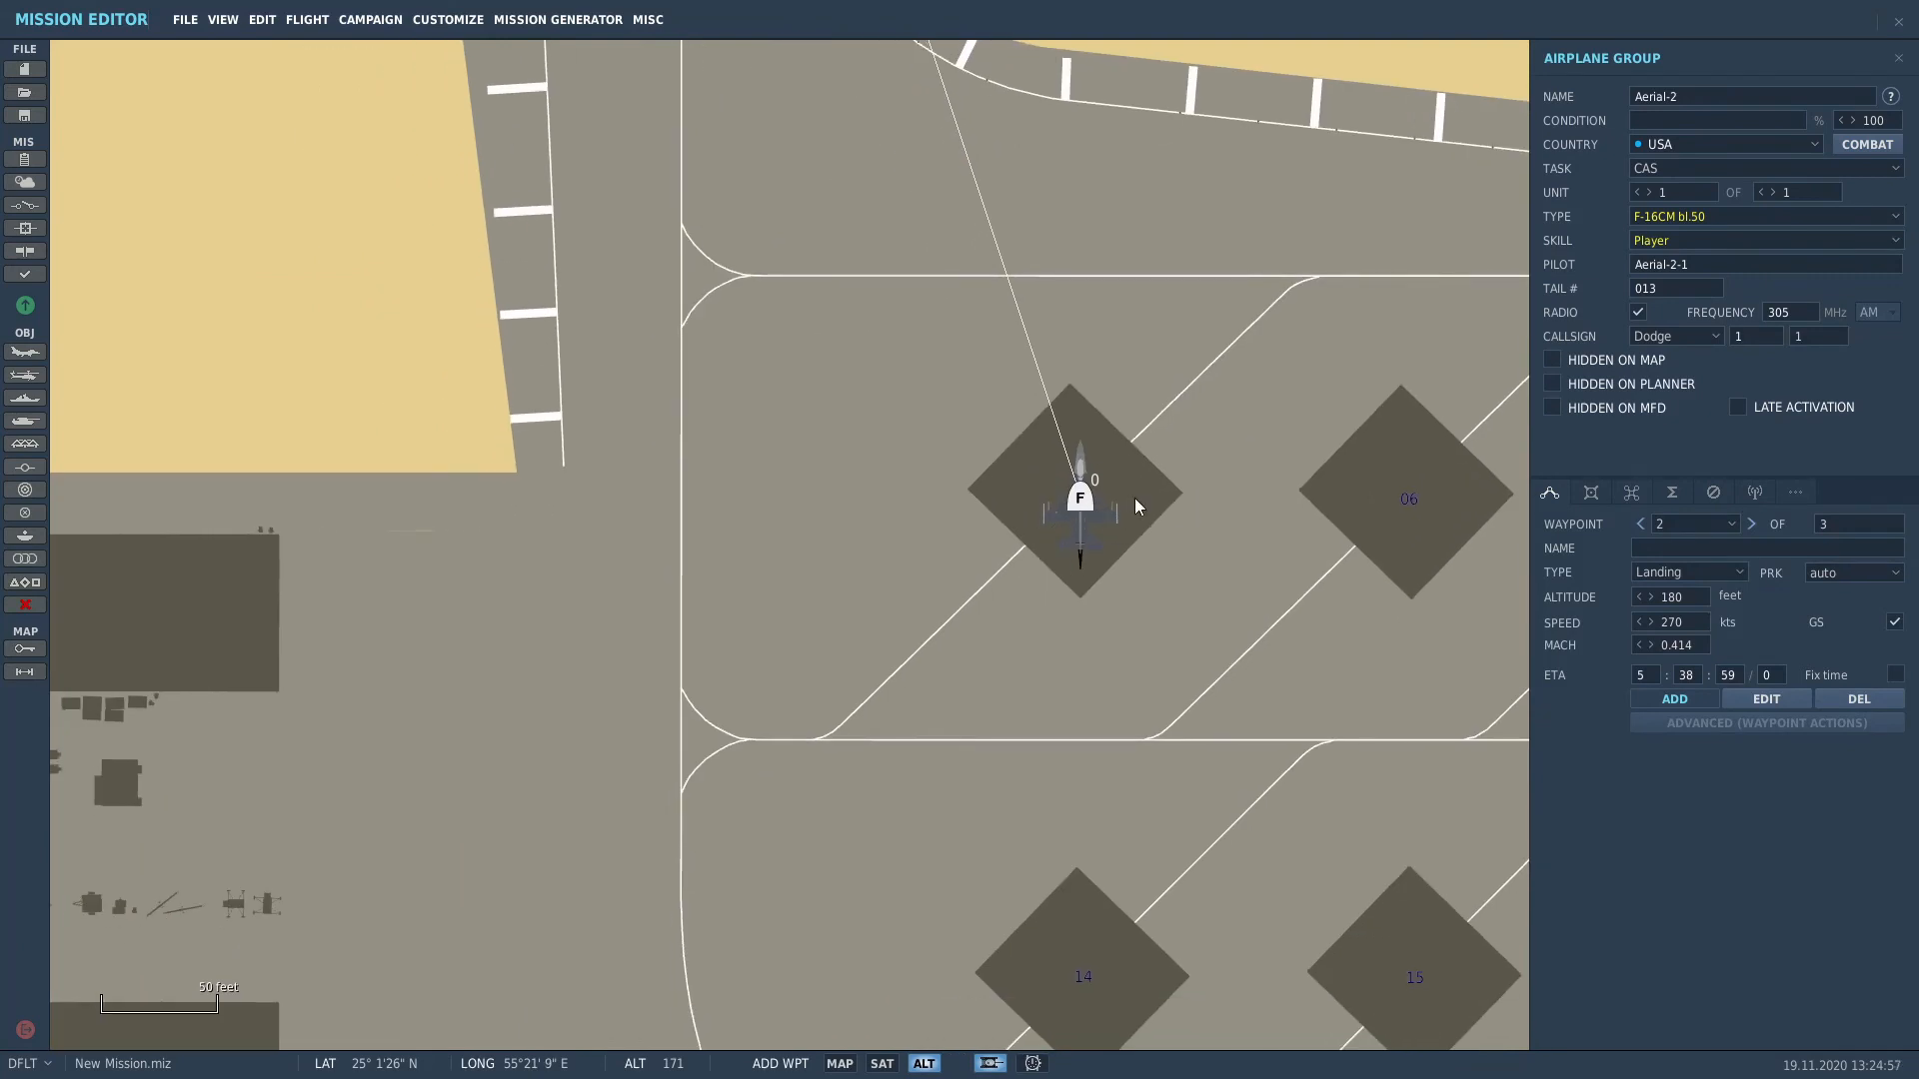
{"action": "left_click", "coordinate": [1591, 491]}
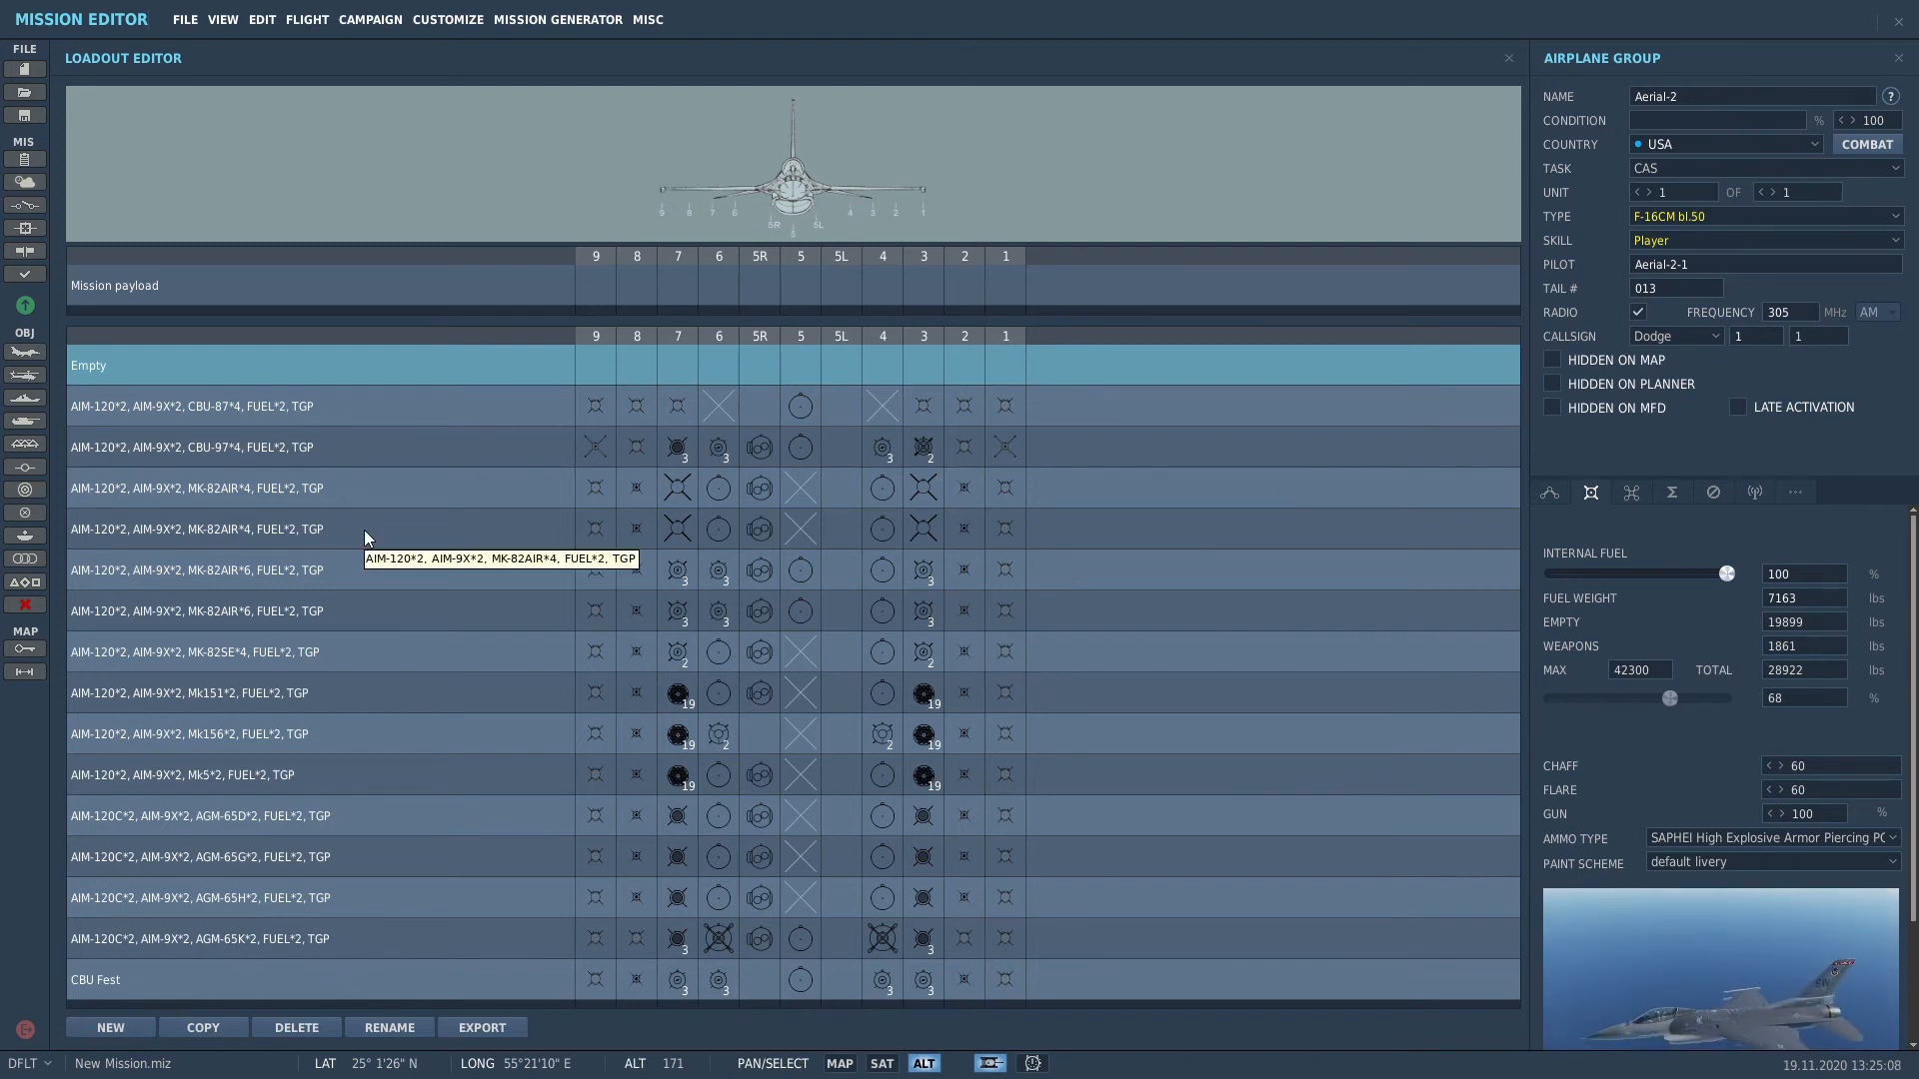
Step: Apply the CBU-97*4 preset payload and load AIM-120C on stations 9 and 1
{"action": "left_click_drag", "start_coordinate": [478, 446], "coordinate": [617, 287]}
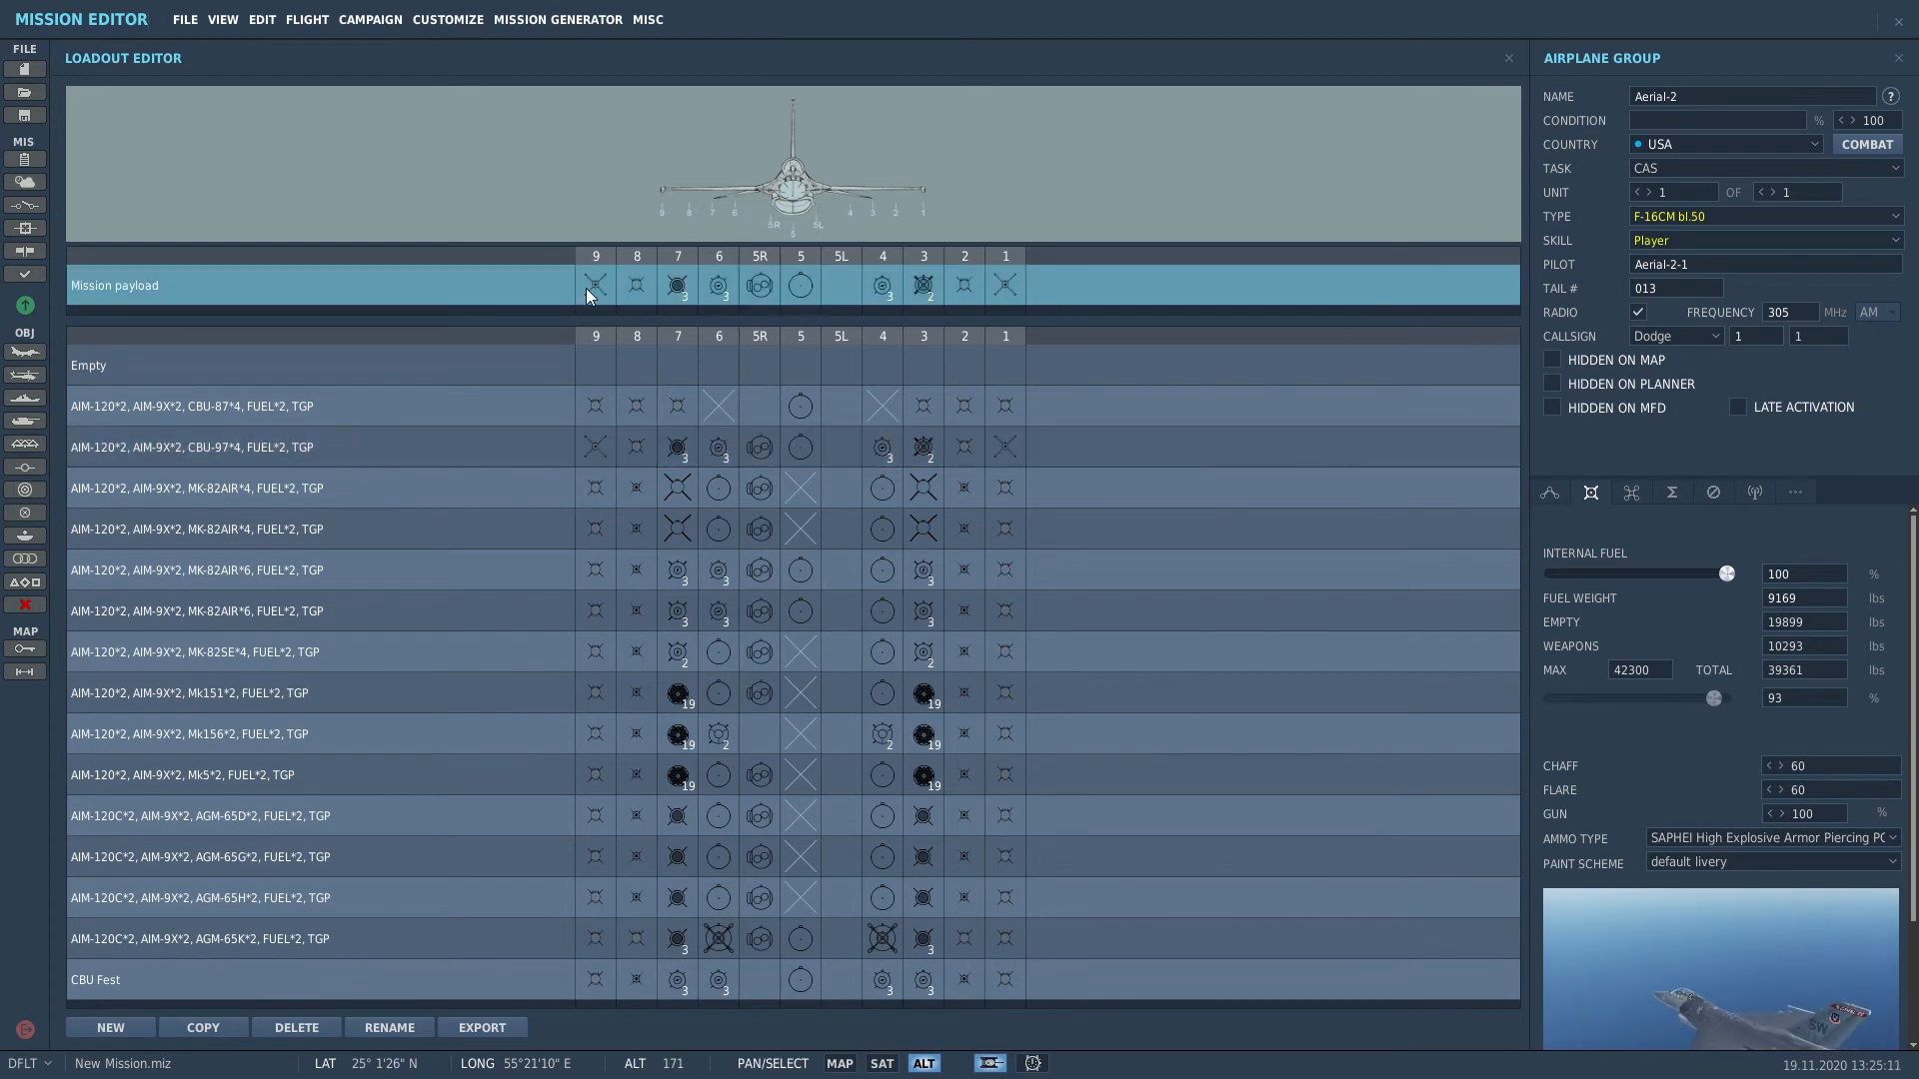
{"action": "right_click", "coordinate": [596, 288]}
{"action": "mouse_move", "coordinate": [670, 300]}
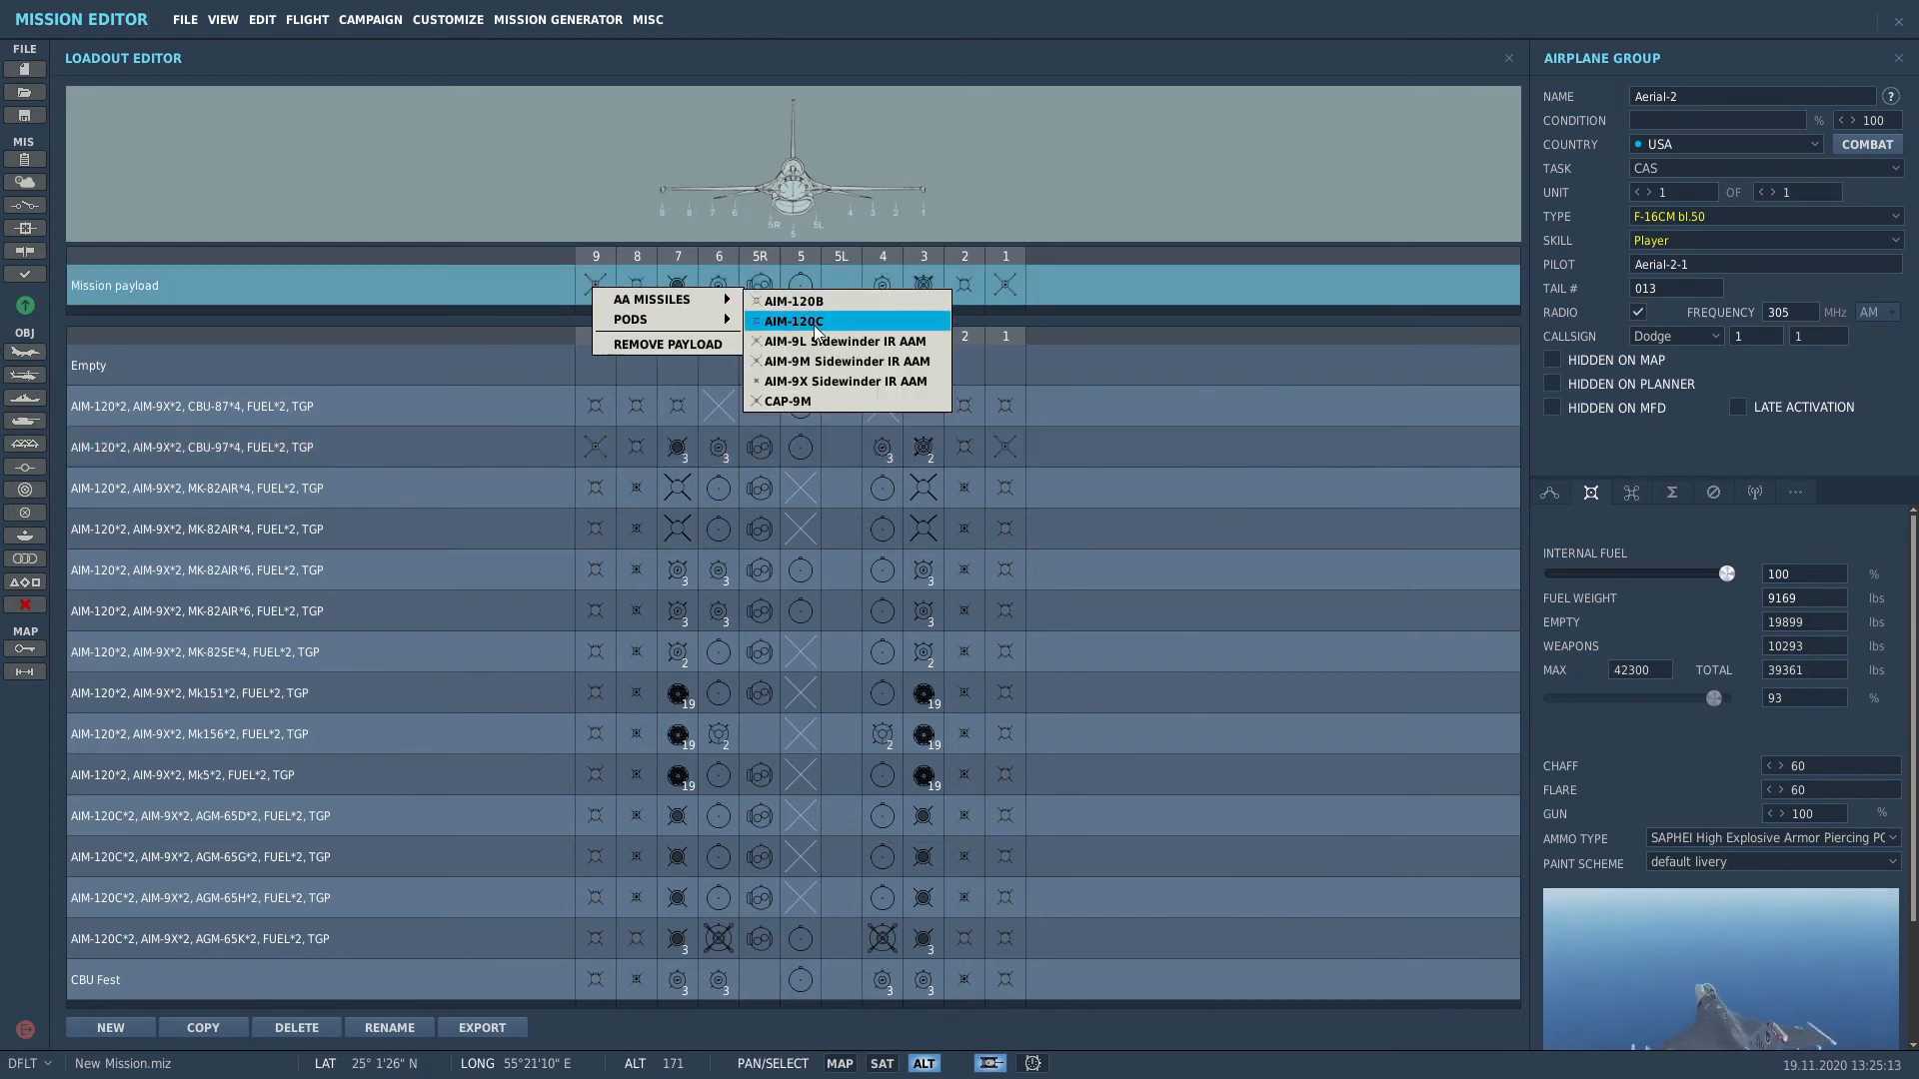
{"action": "left_click", "coordinate": [815, 328]}
{"action": "right_click", "coordinate": [1006, 288]}
{"action": "mouse_move", "coordinate": [1065, 300]}
{"action": "left_click", "coordinate": [1209, 321]}
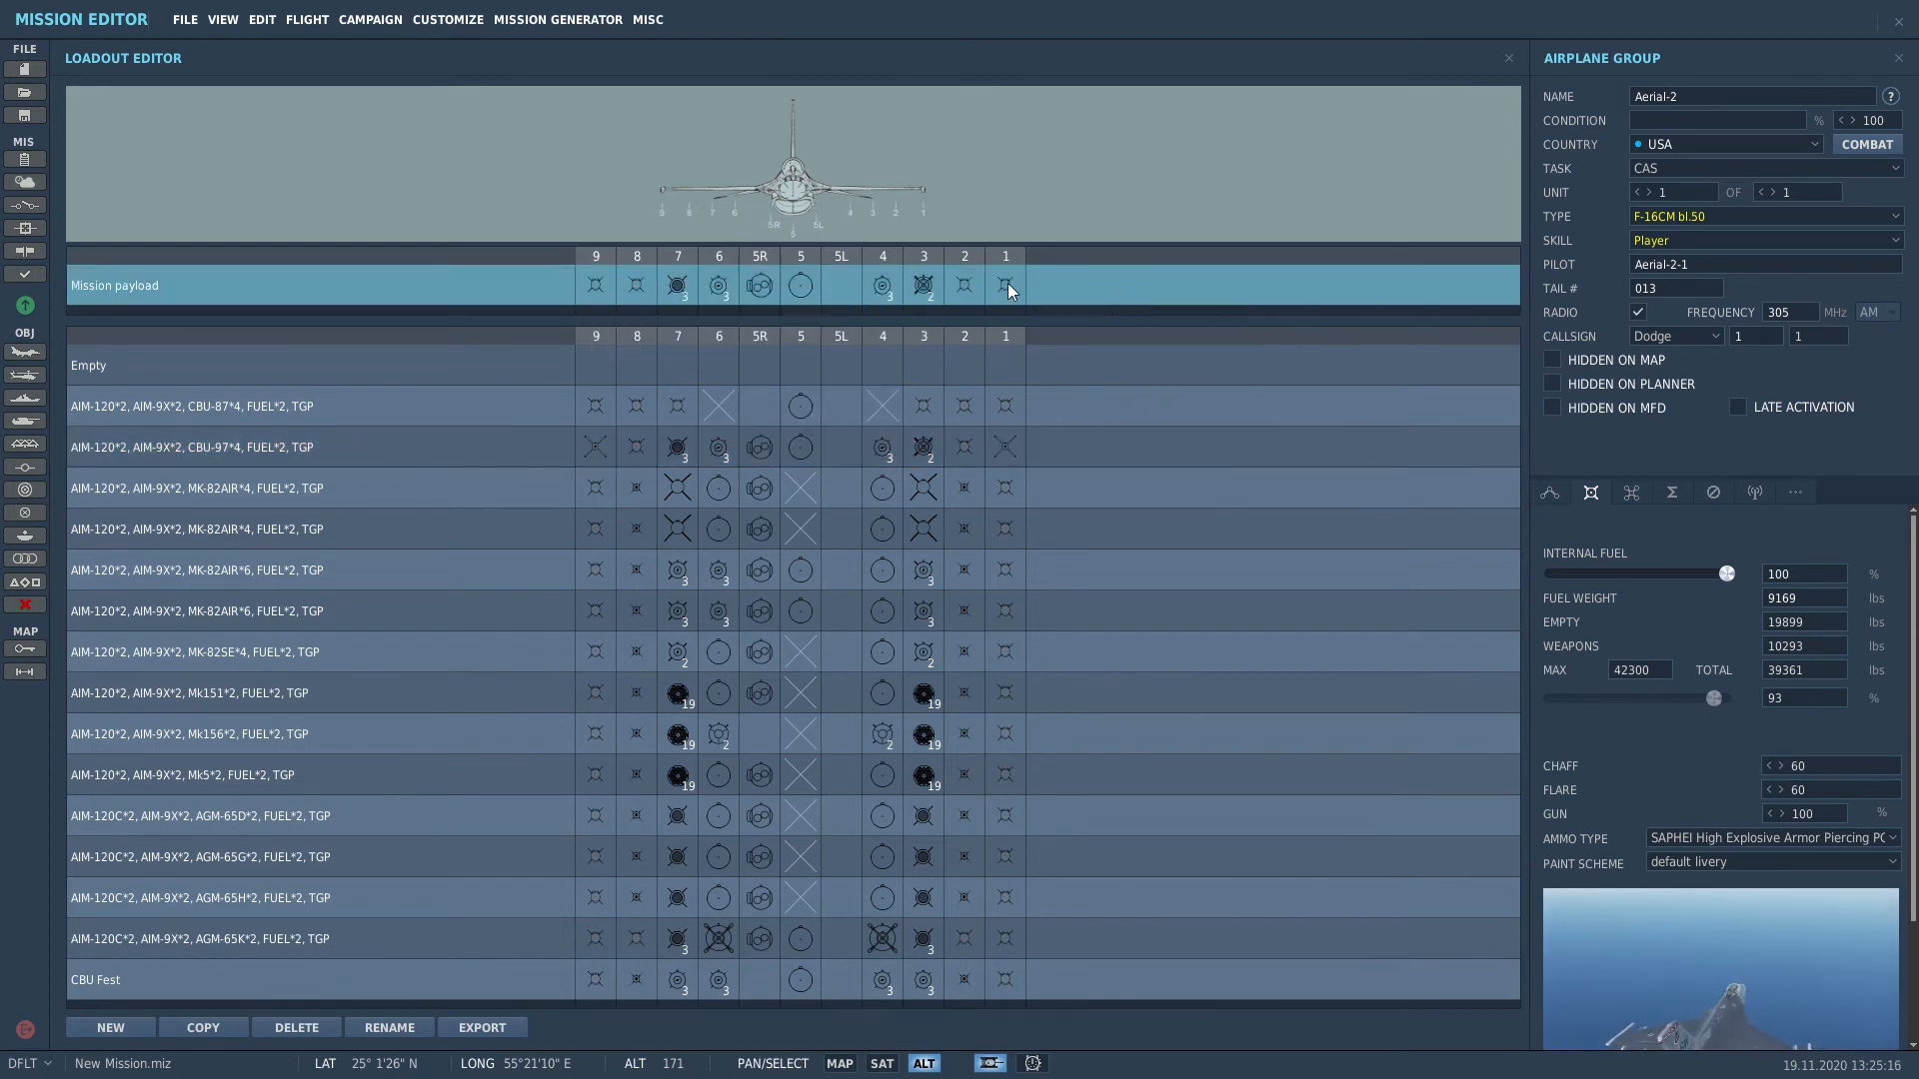
{"action": "right_click", "coordinate": [889, 294]}
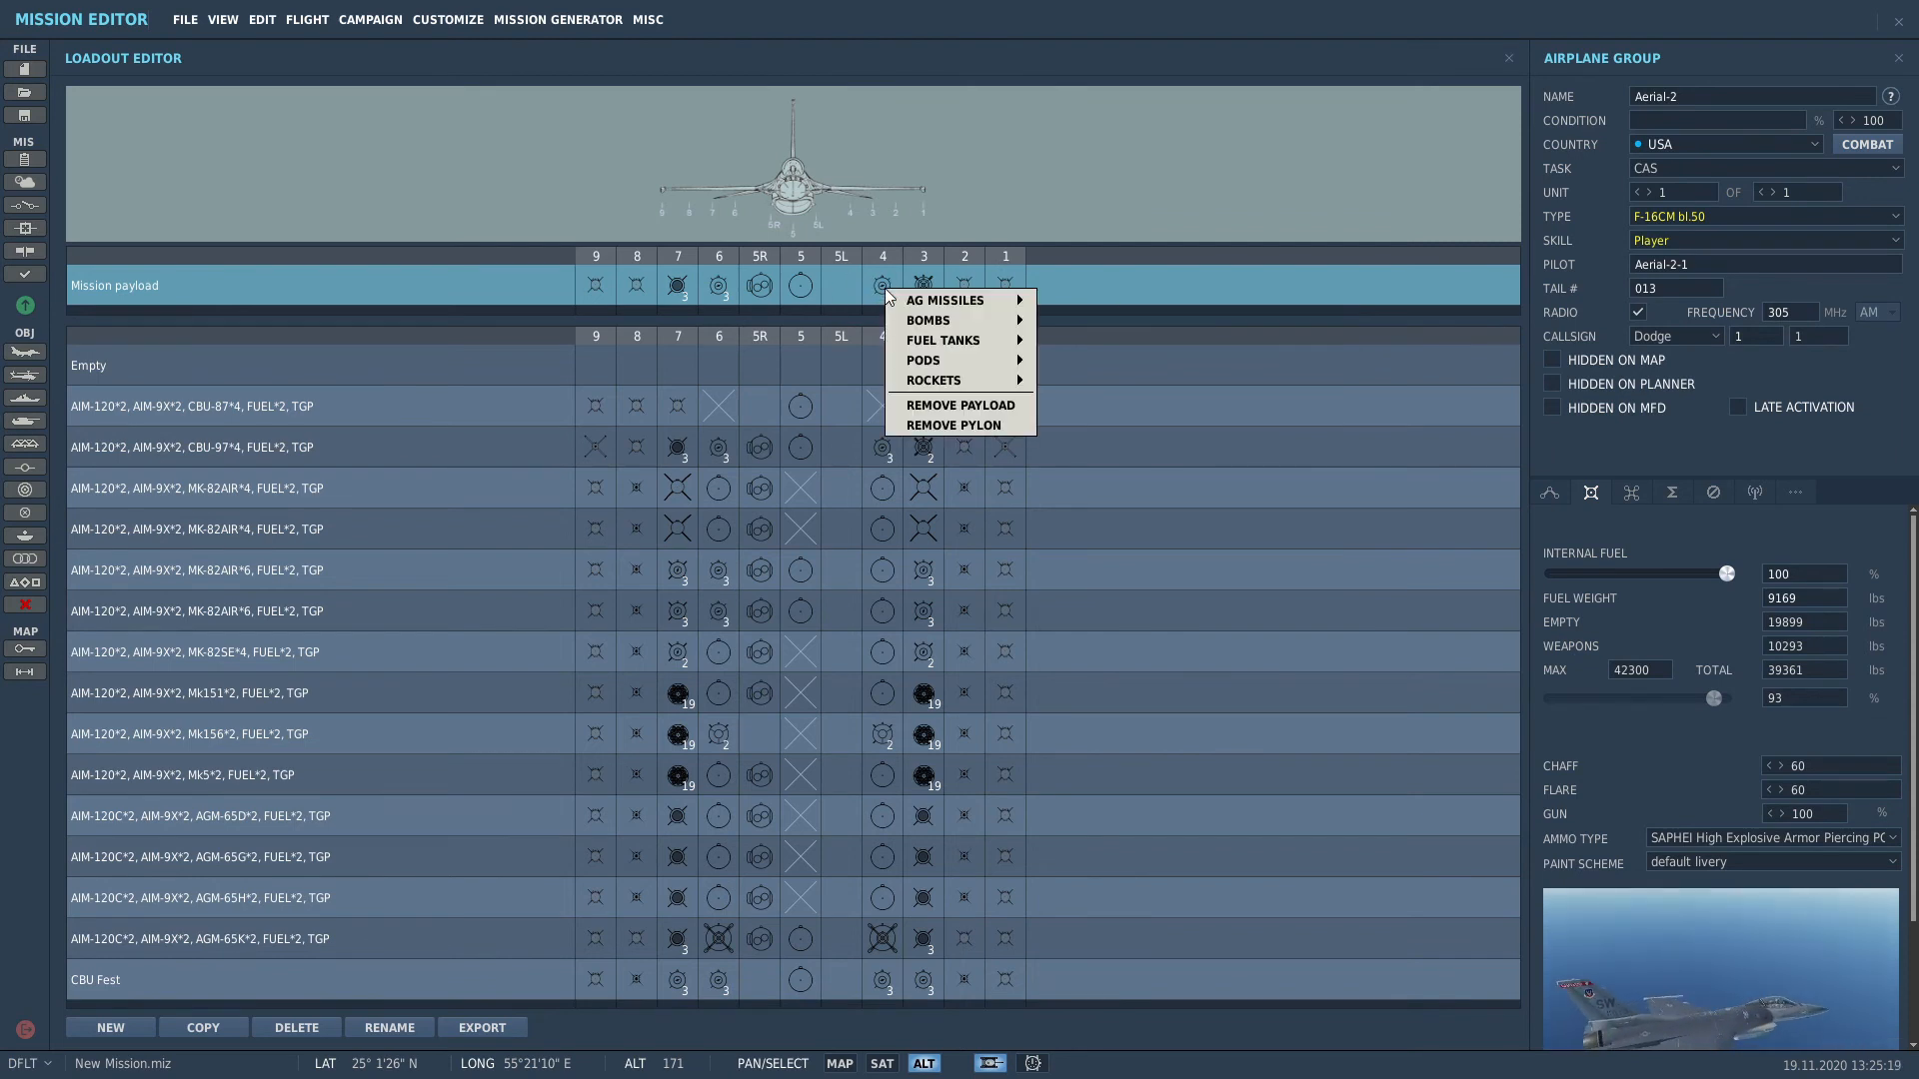
{"action": "mouse_move", "coordinate": [949, 301]}
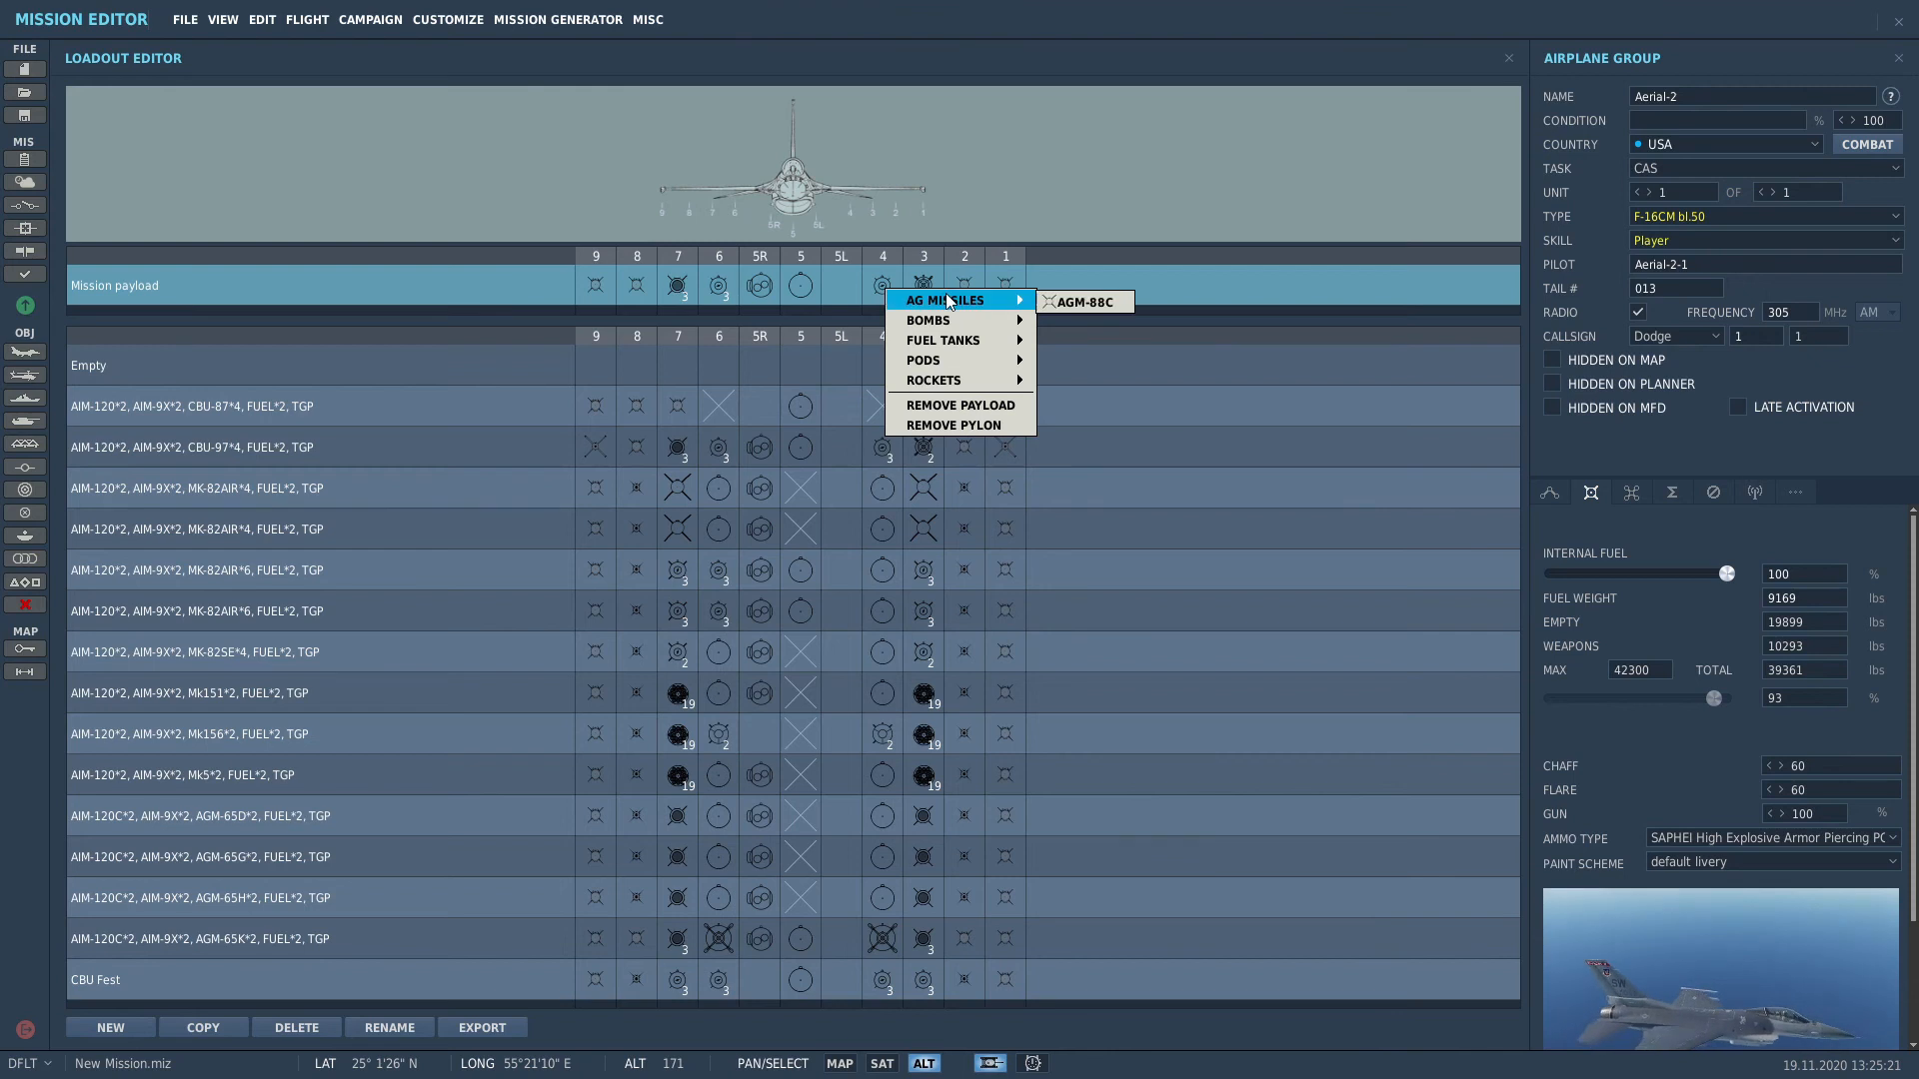
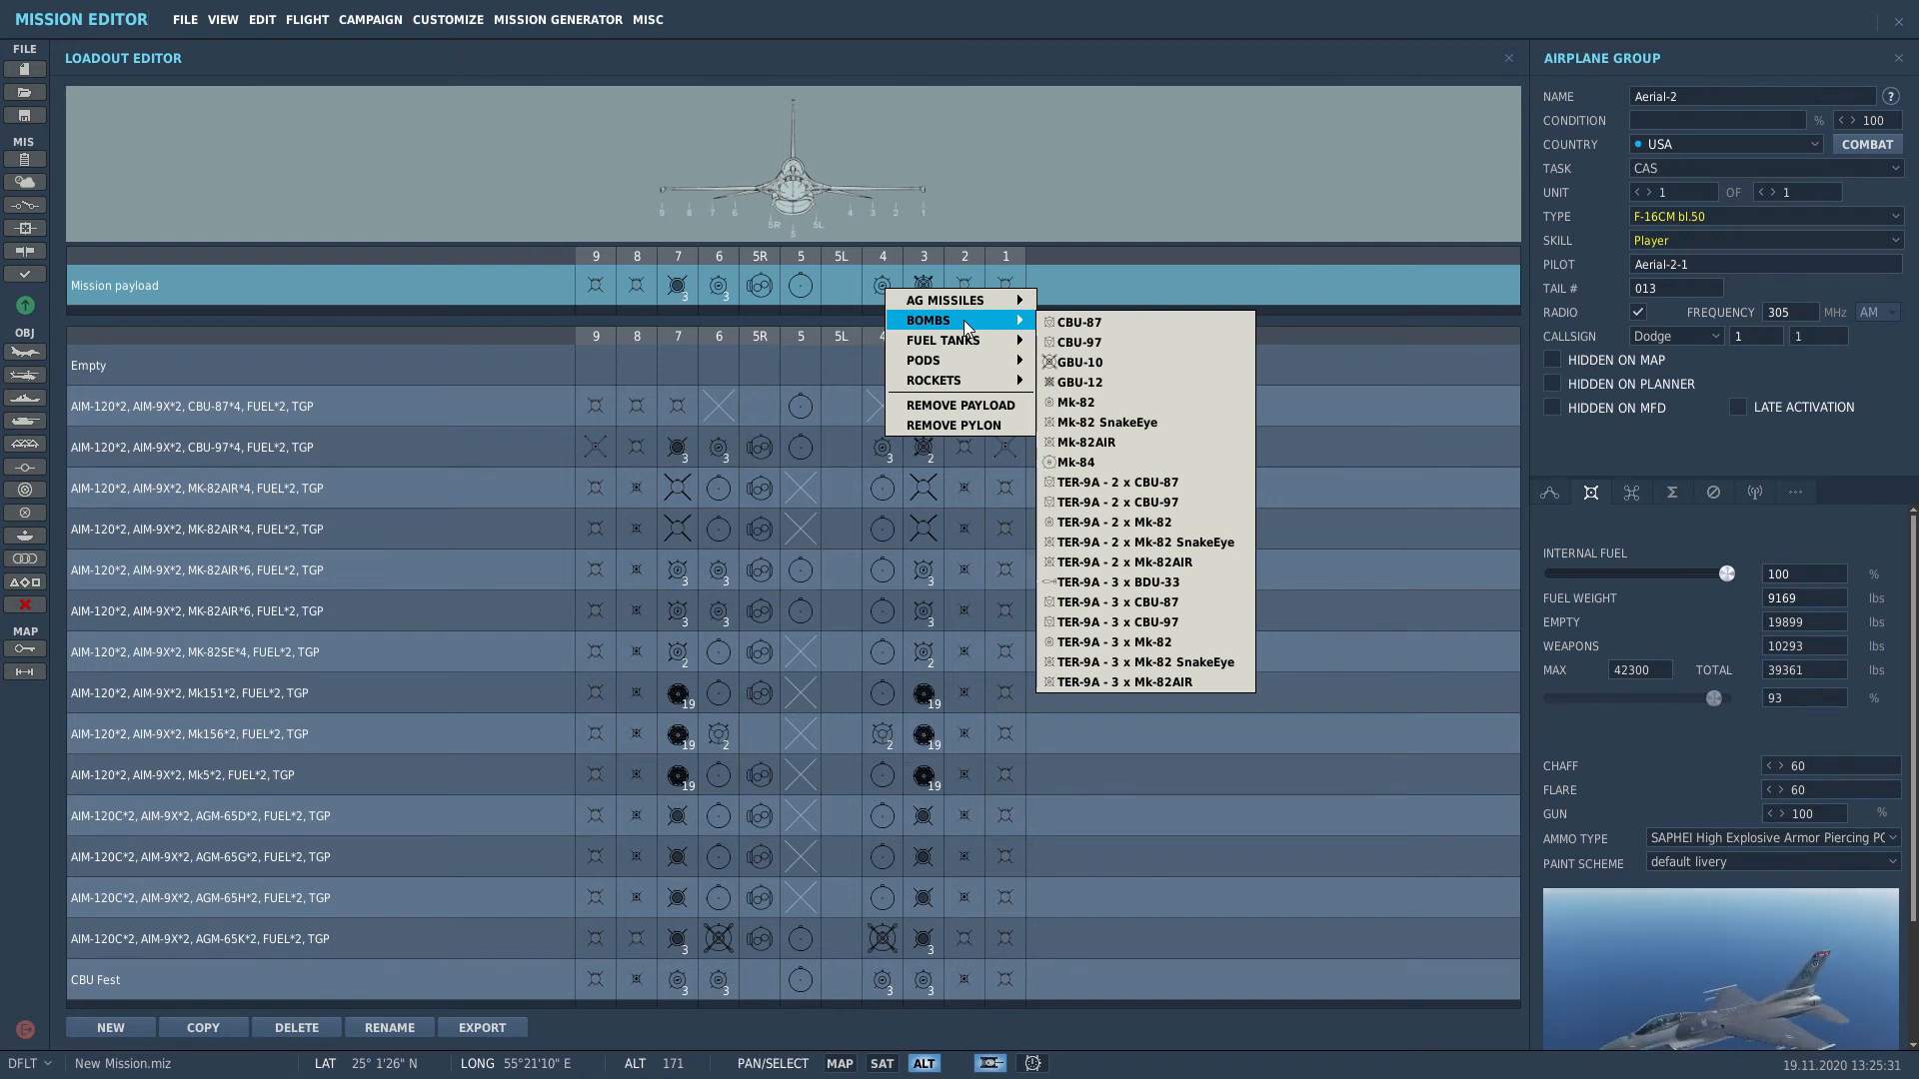
Step: Load station 3 of the F-16CM's mission payload with LAU-88,AGM-65D*3
{"action": "left_click", "coordinate": [1144, 194]}
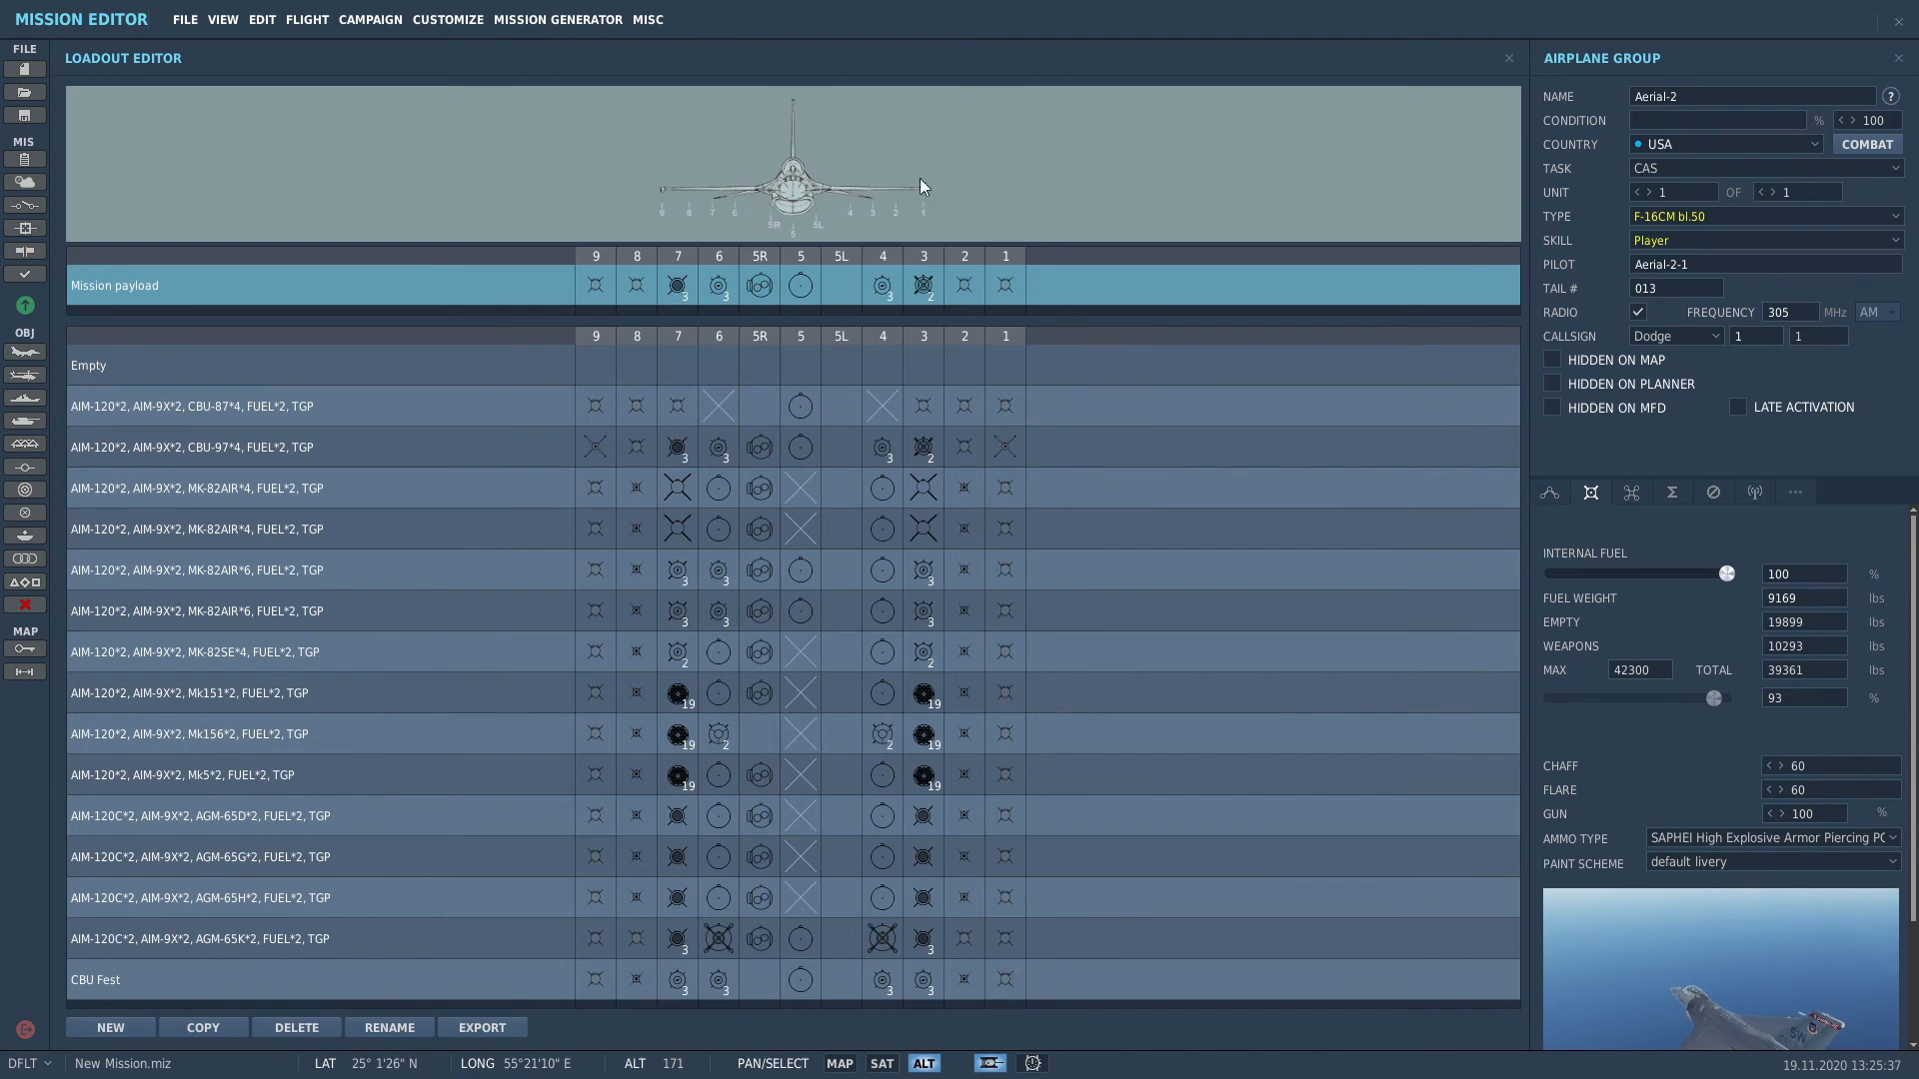
{"action": "left_click", "coordinate": [923, 286]}
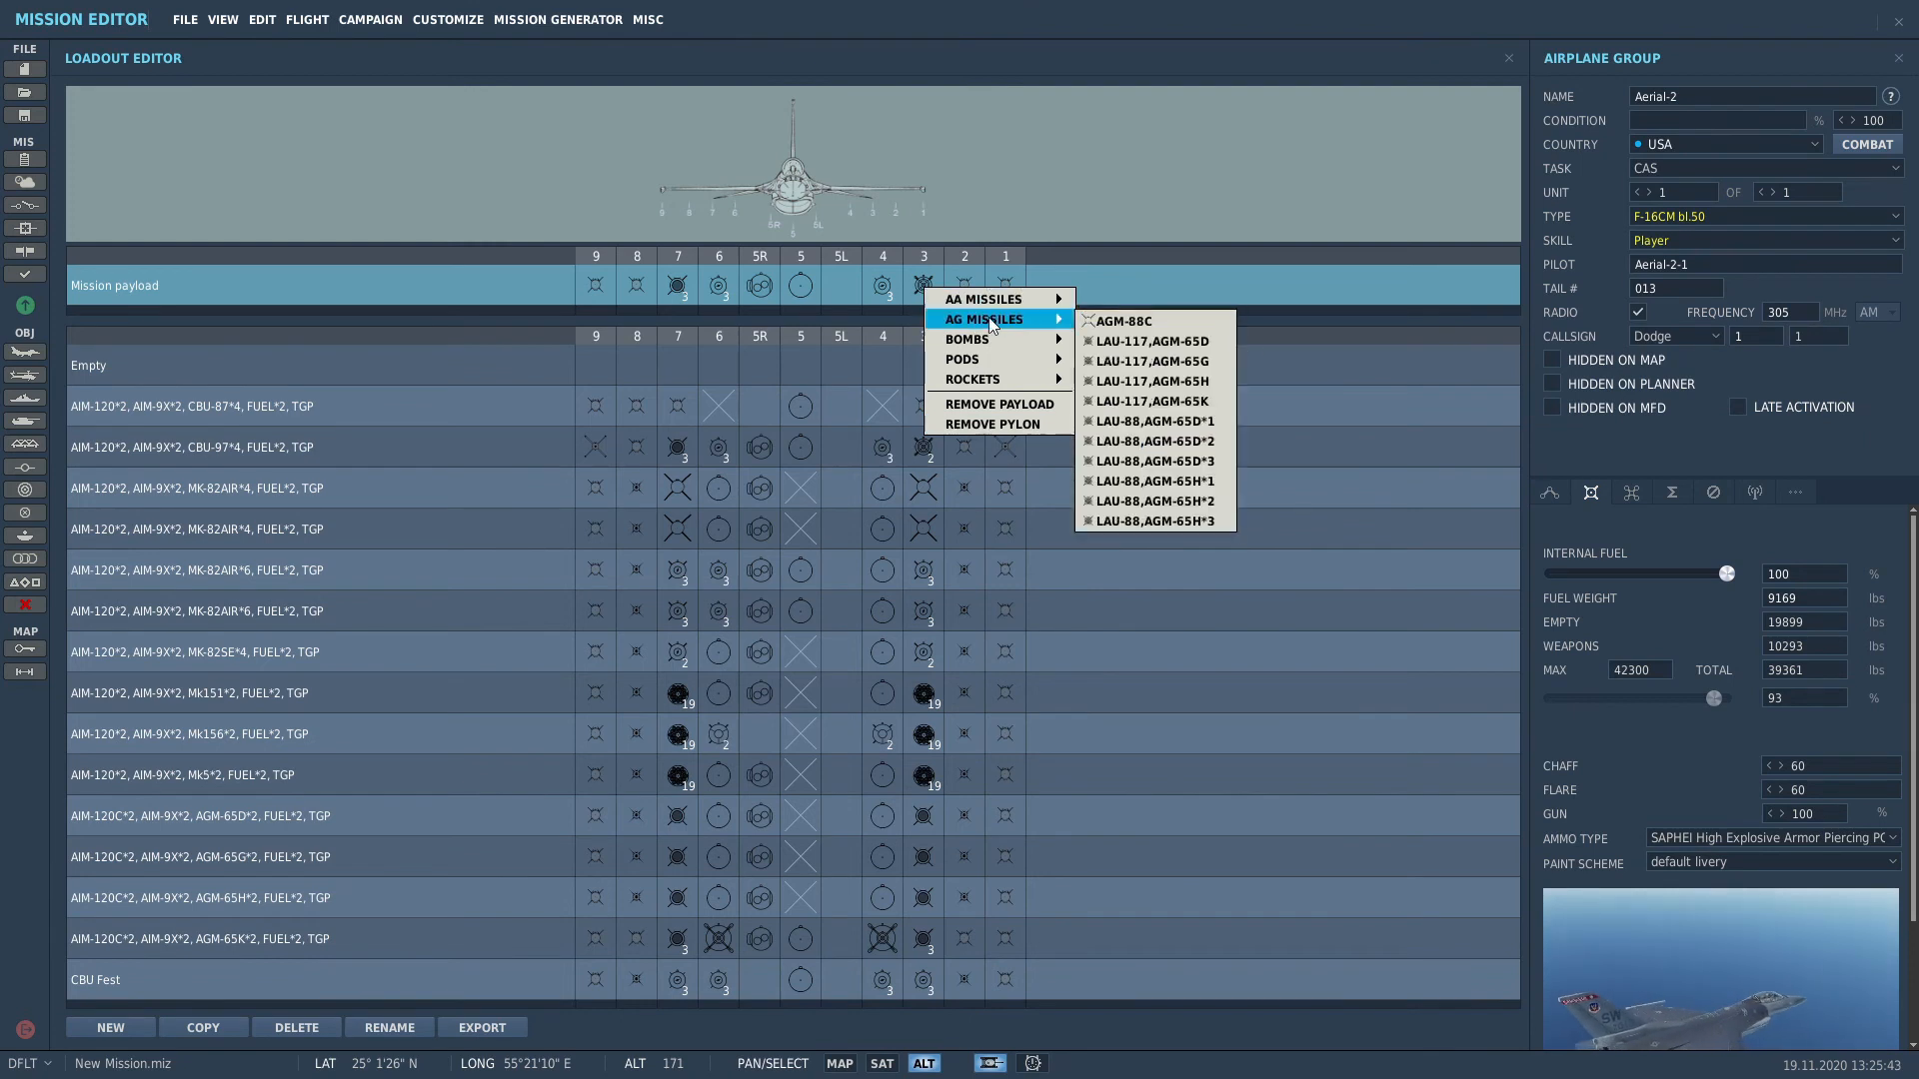
{"action": "left_click", "coordinate": [1214, 463]}
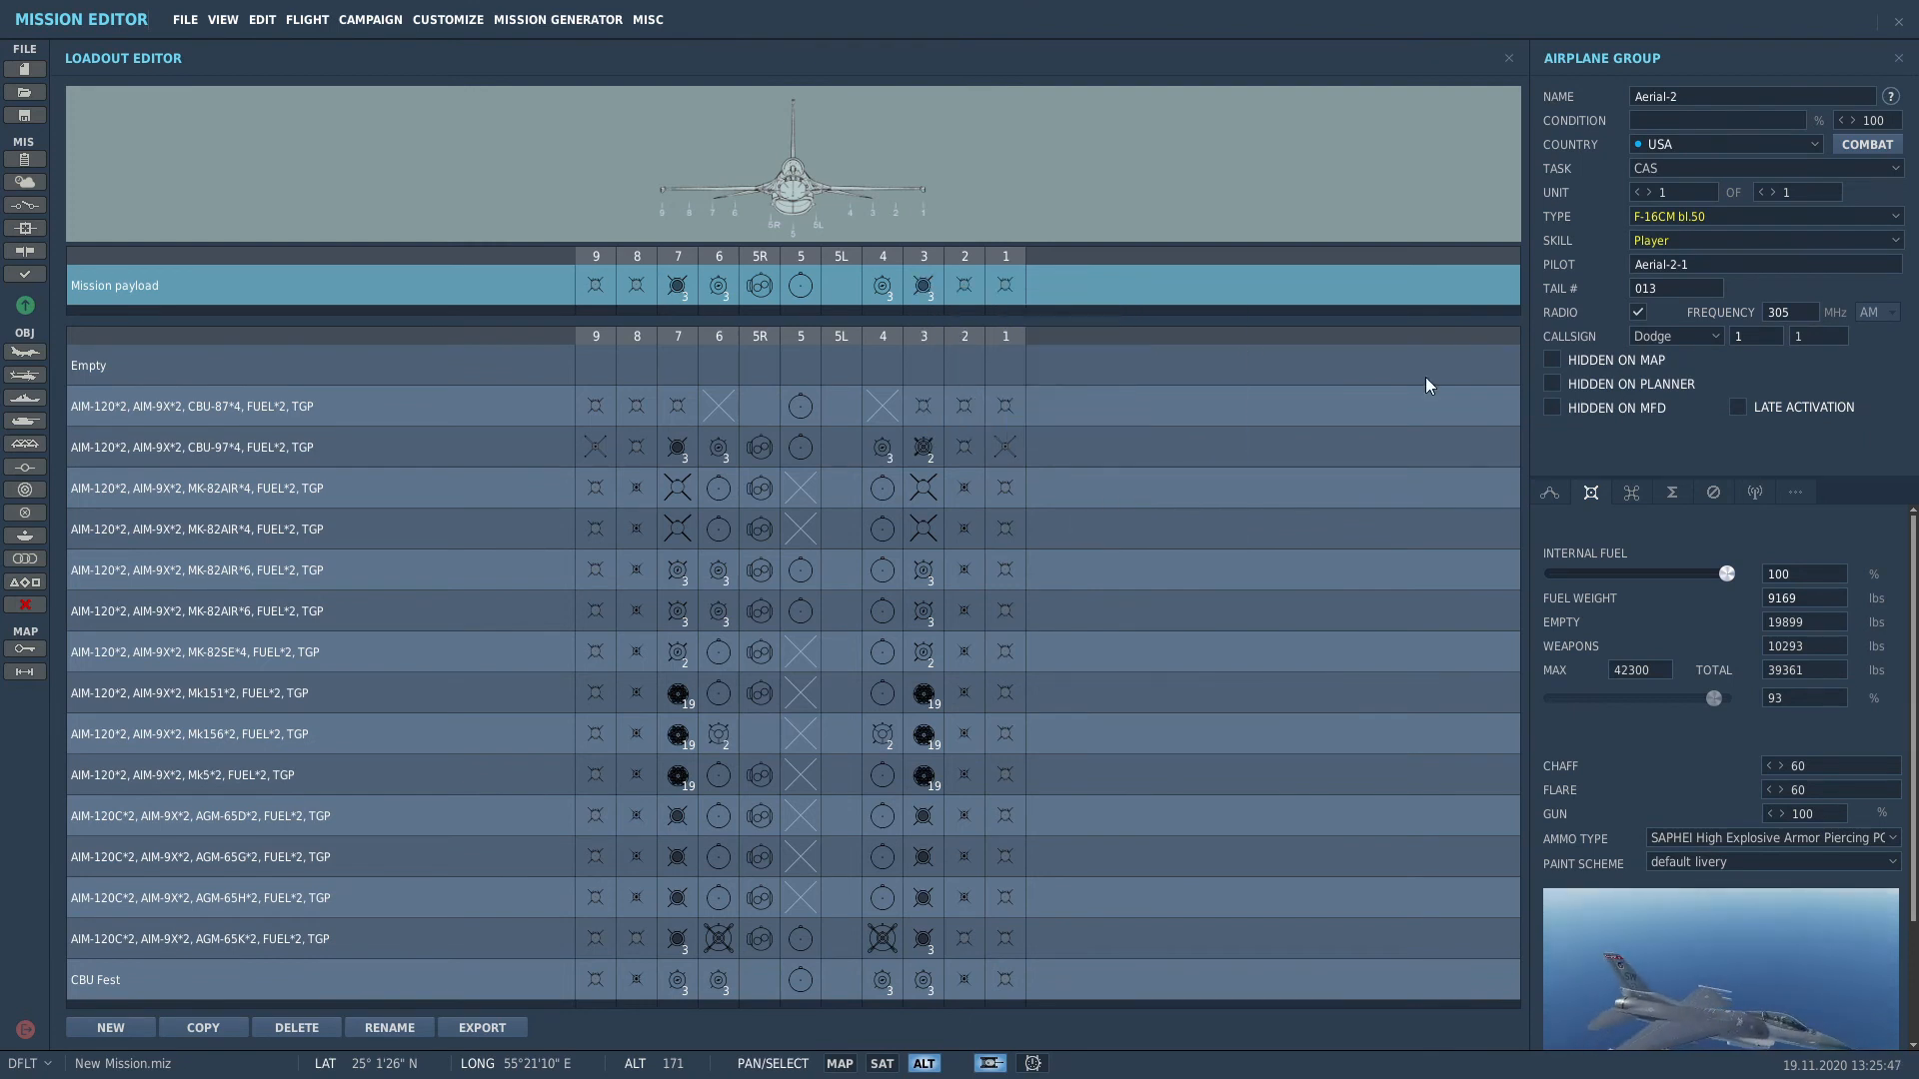
Step: Set gun ammo to HEI-T and apply the USAF 179th FS Serial No. 91-0336 livery
{"action": "left_click", "coordinate": [1790, 842]}
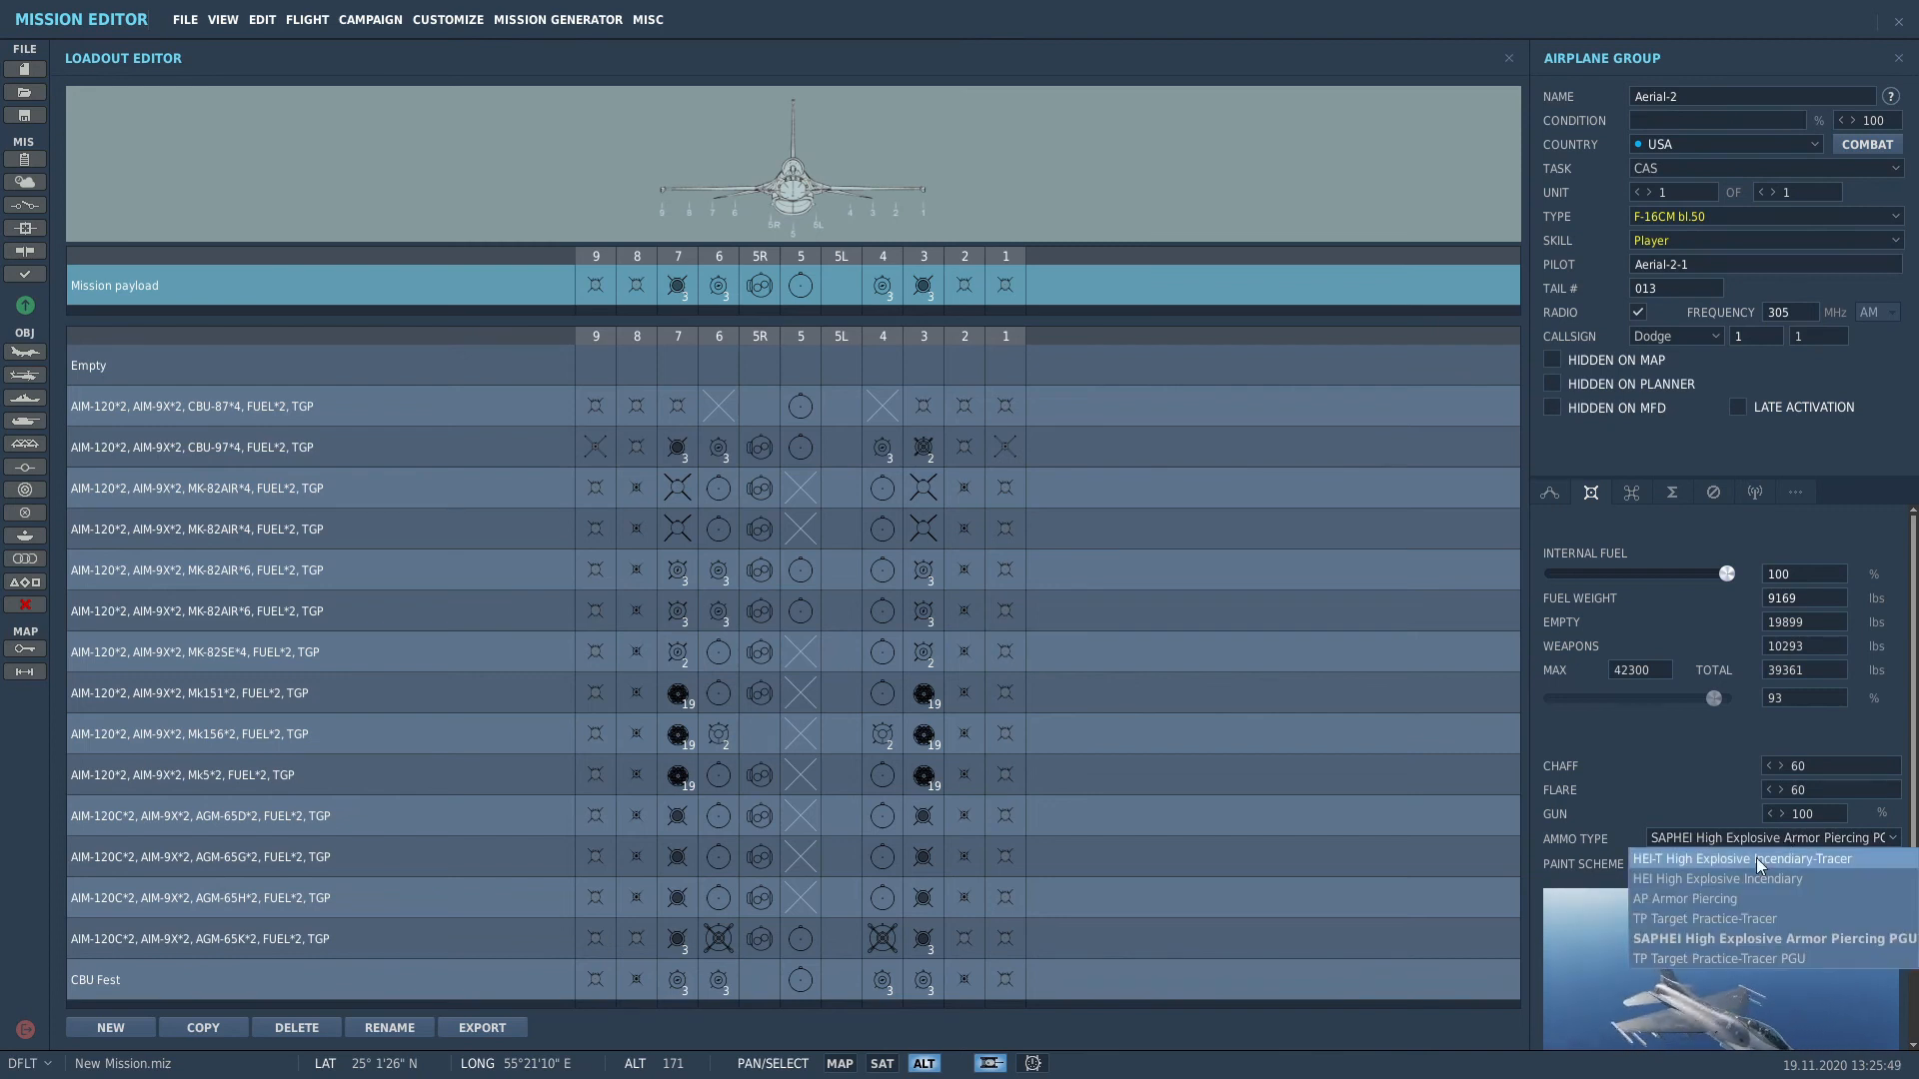
{"action": "left_click", "coordinate": [1747, 860]}
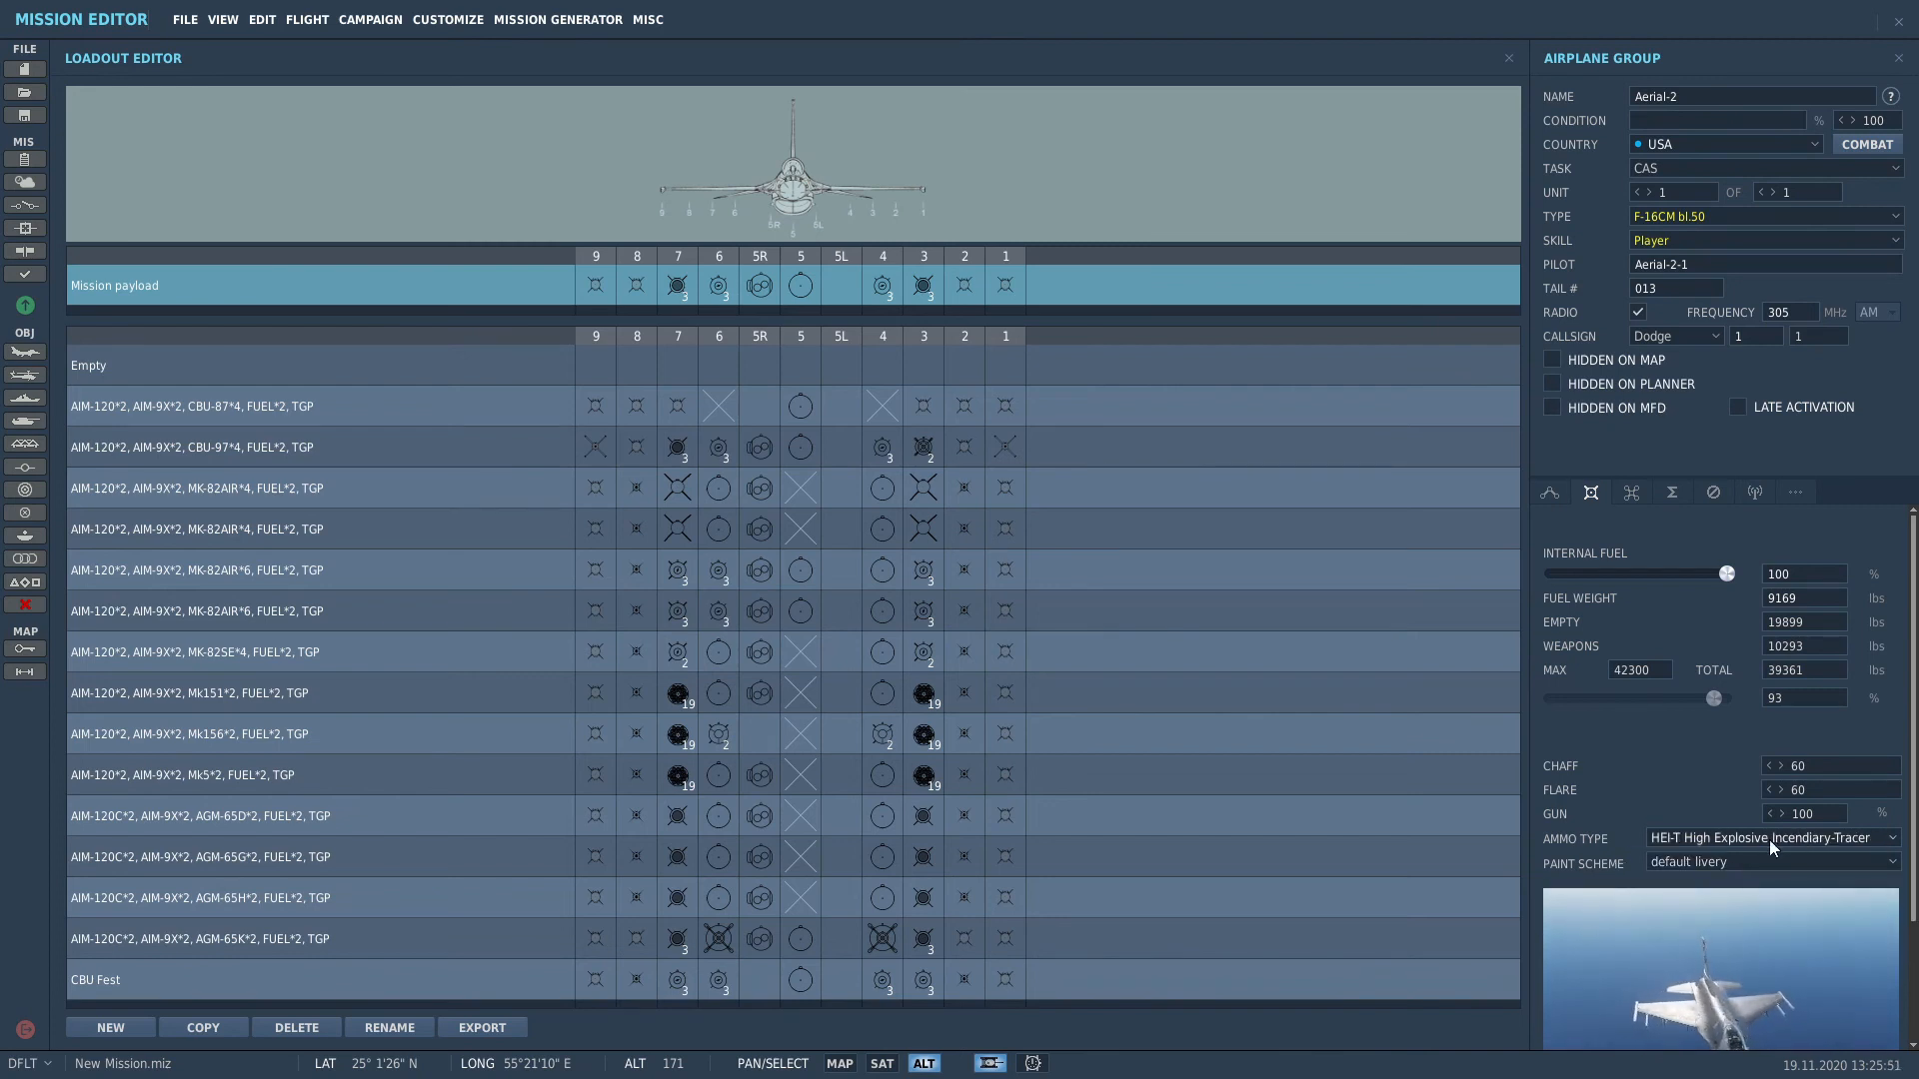
{"action": "left_click", "coordinate": [1702, 866]}
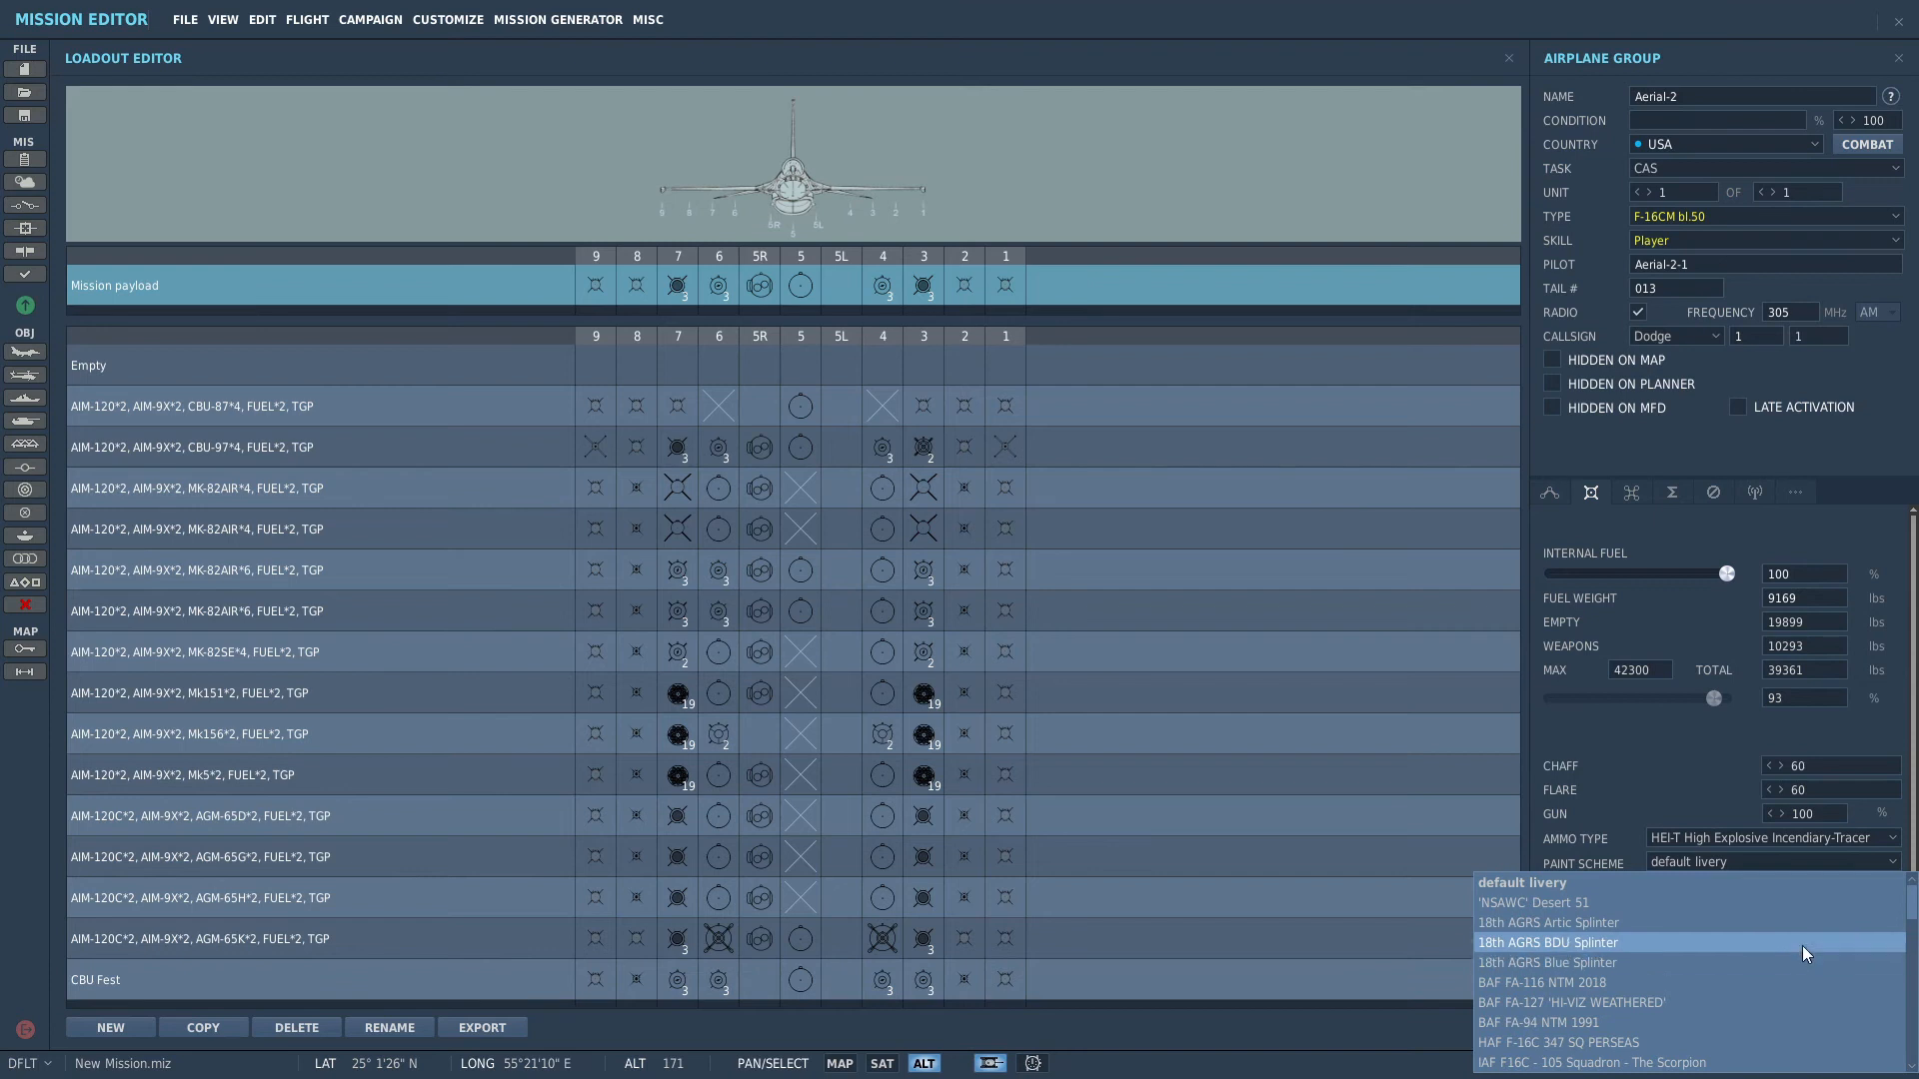
{"action": "scroll", "coordinate": [1802, 946], "scroll_direction": "down", "scroll_amount": 3}
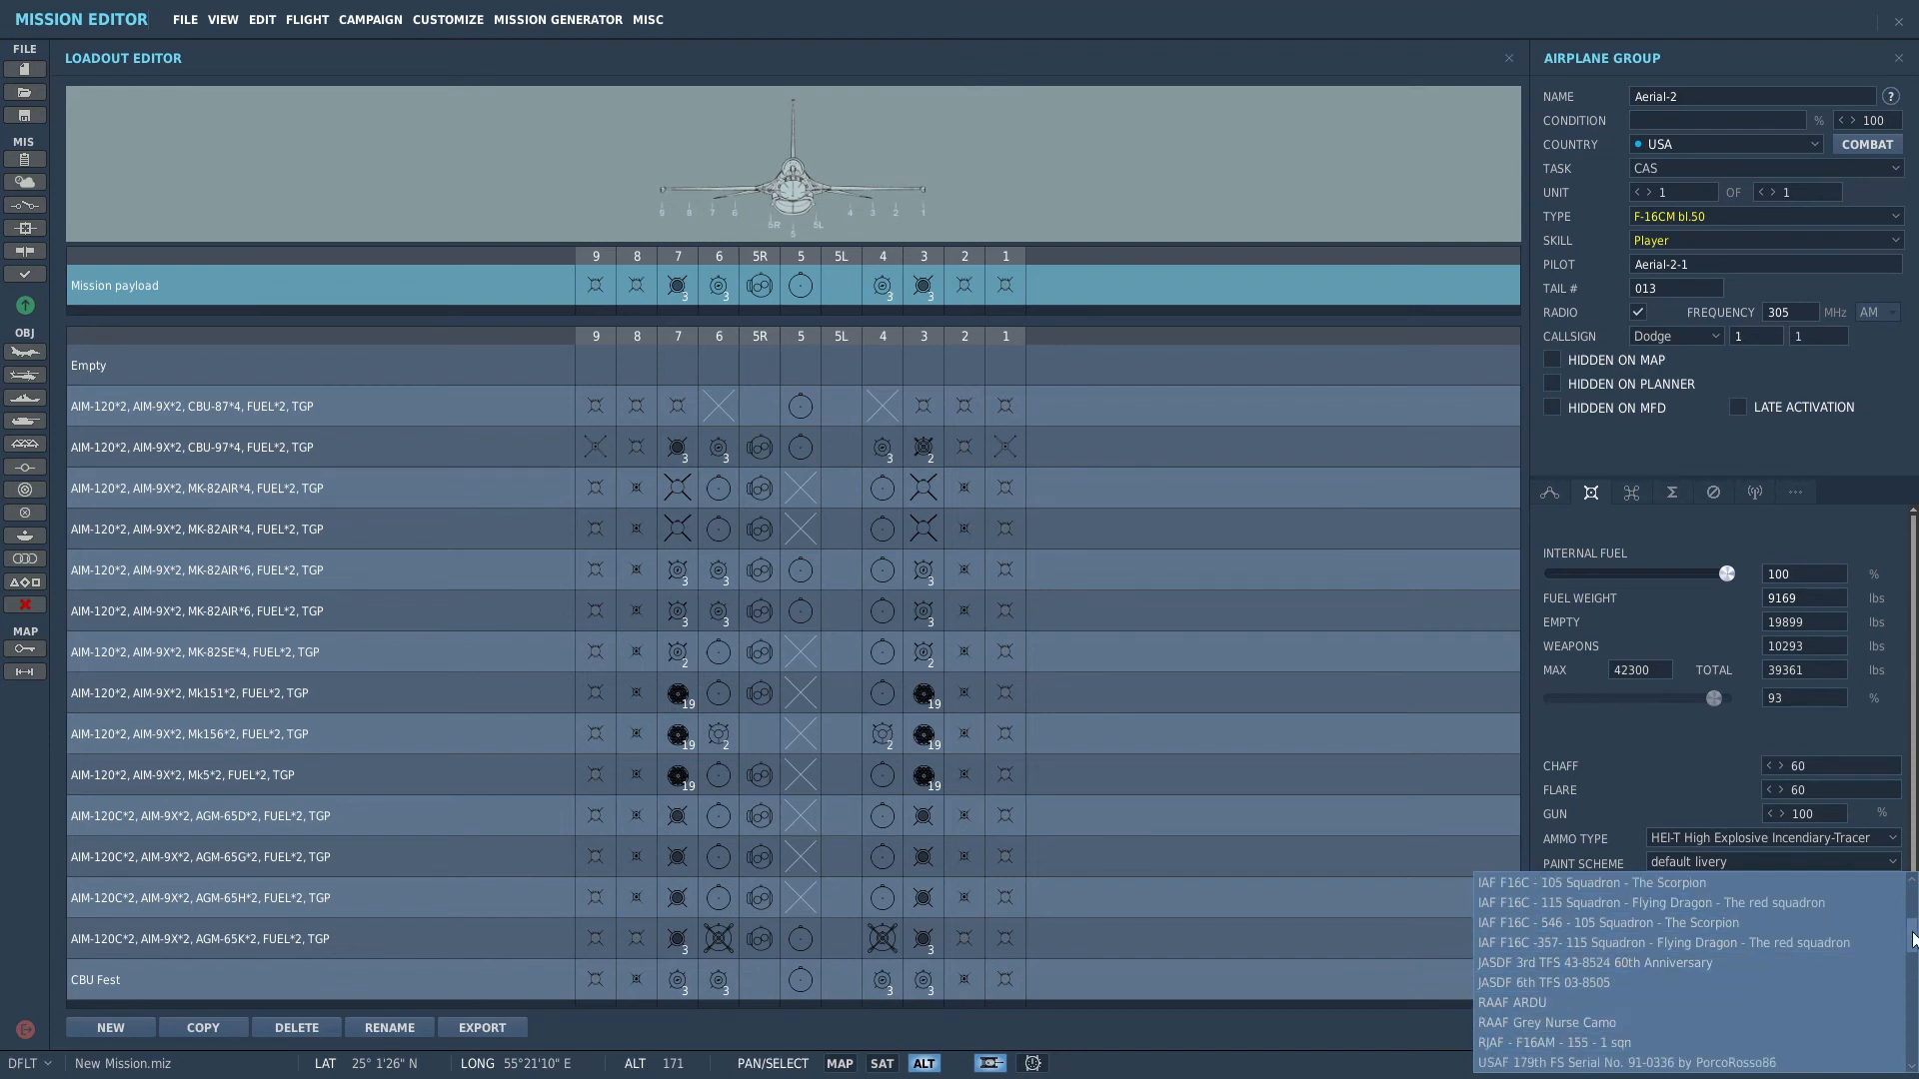
{"action": "scroll", "coordinate": [1913, 939], "scroll_direction": "down", "scroll_amount": 2}
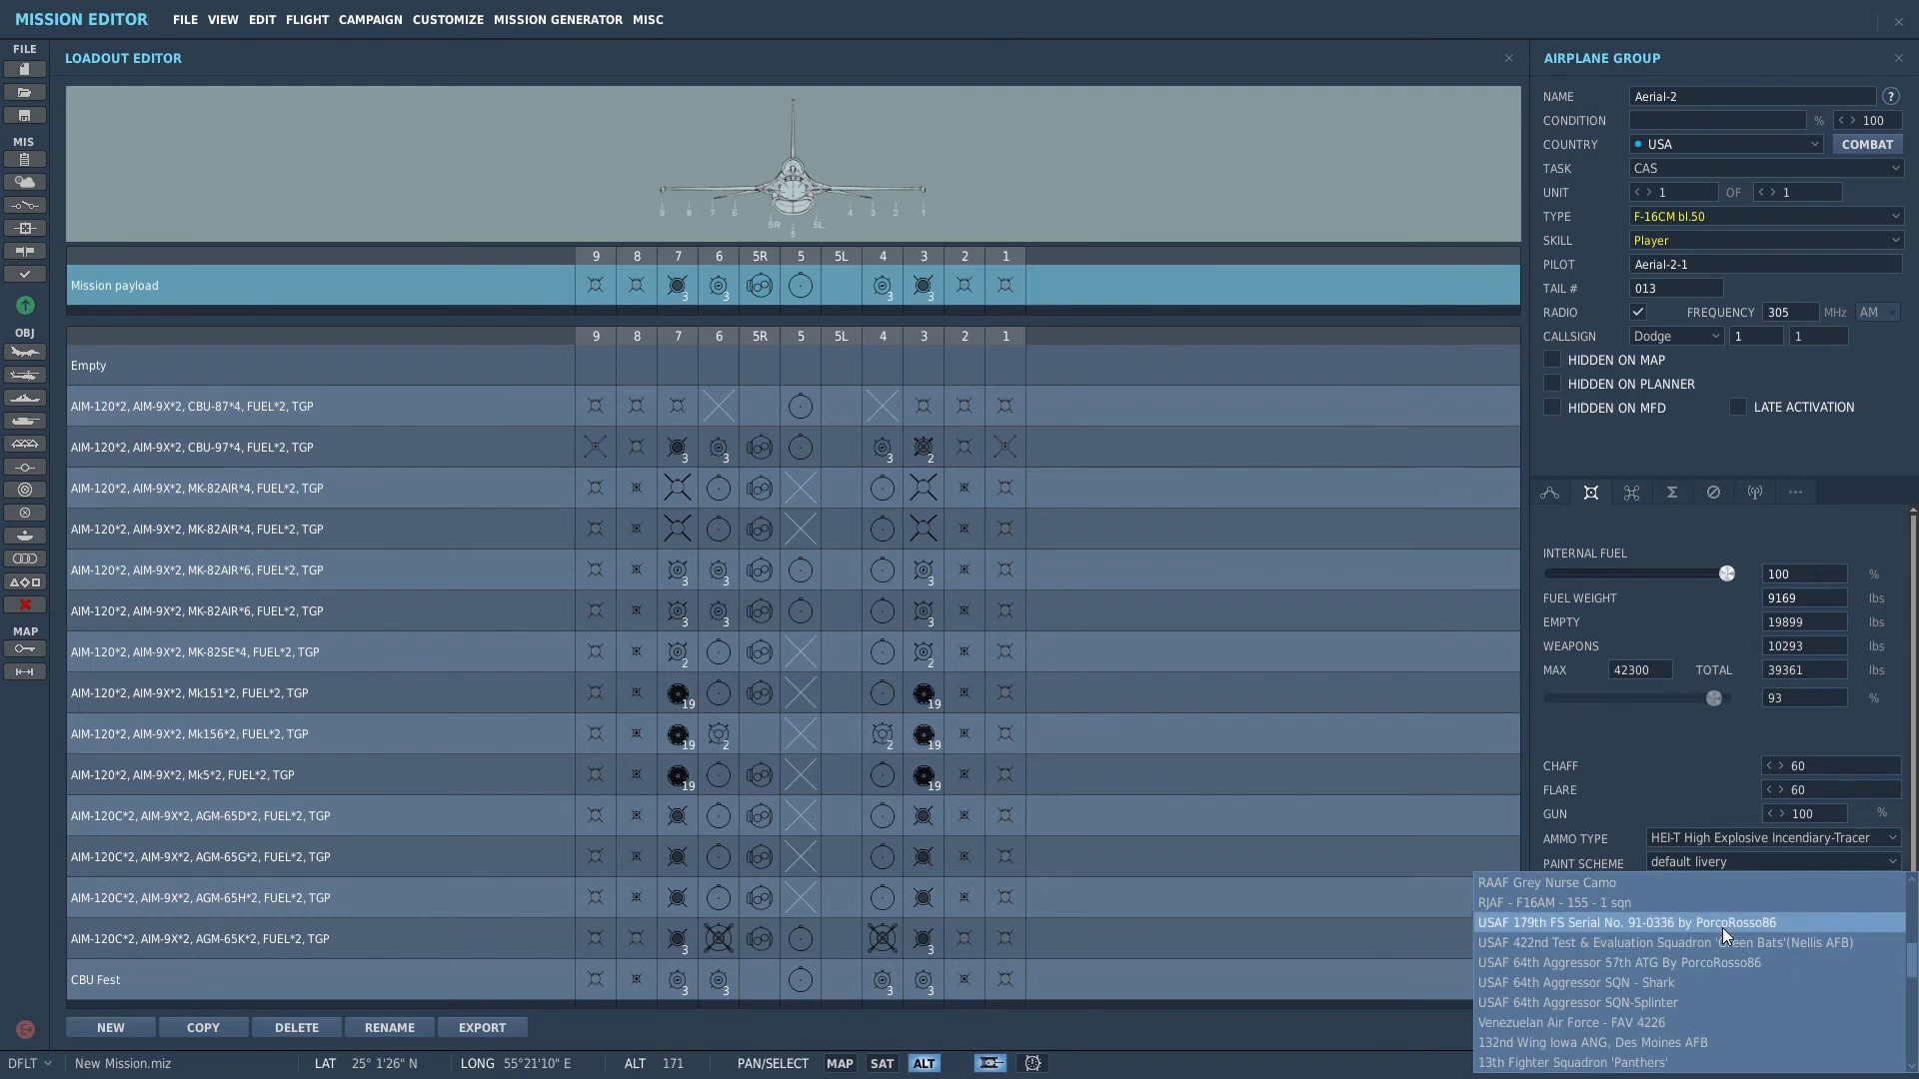
{"action": "left_click", "coordinate": [1707, 921]}
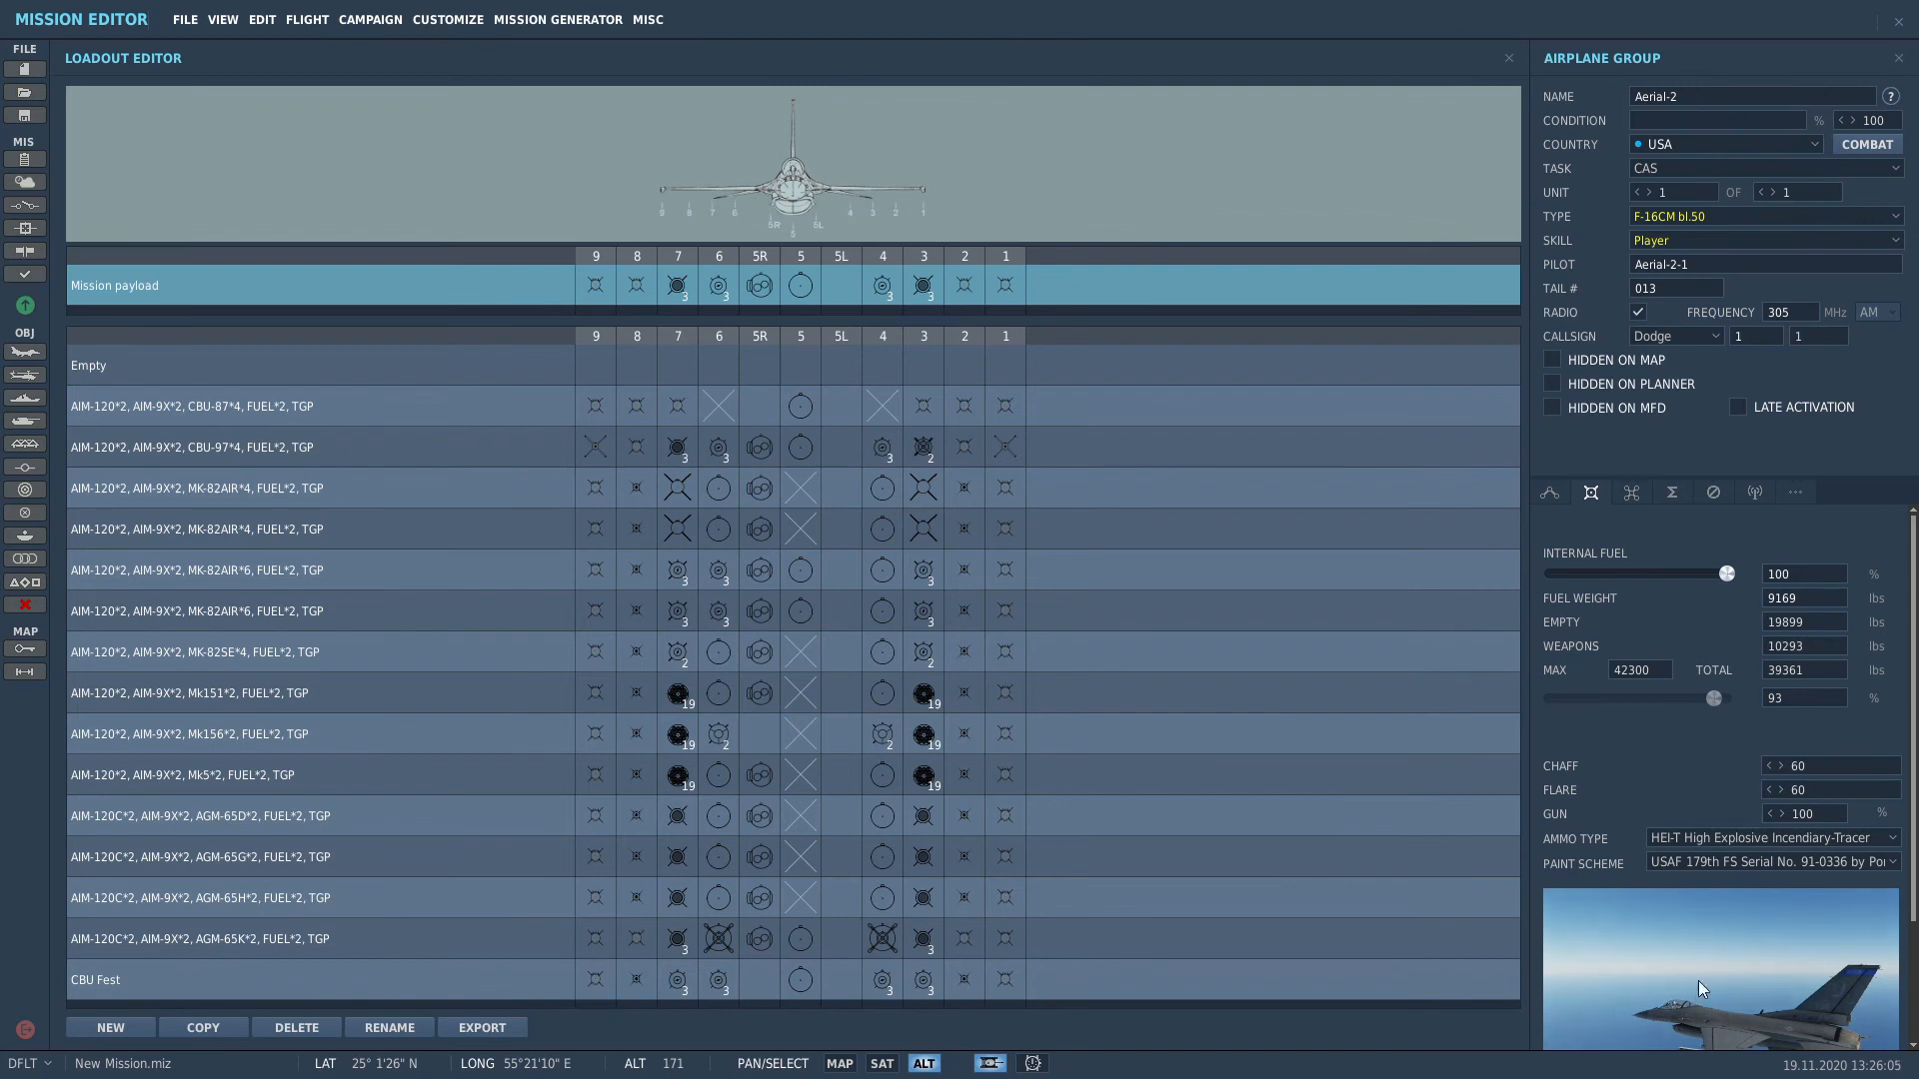
Step: Raise Aerial-2 to four F-16CMs on the Al Minhad ramp, then bring the runway into view
{"action": "left_click", "coordinate": [1553, 493]}
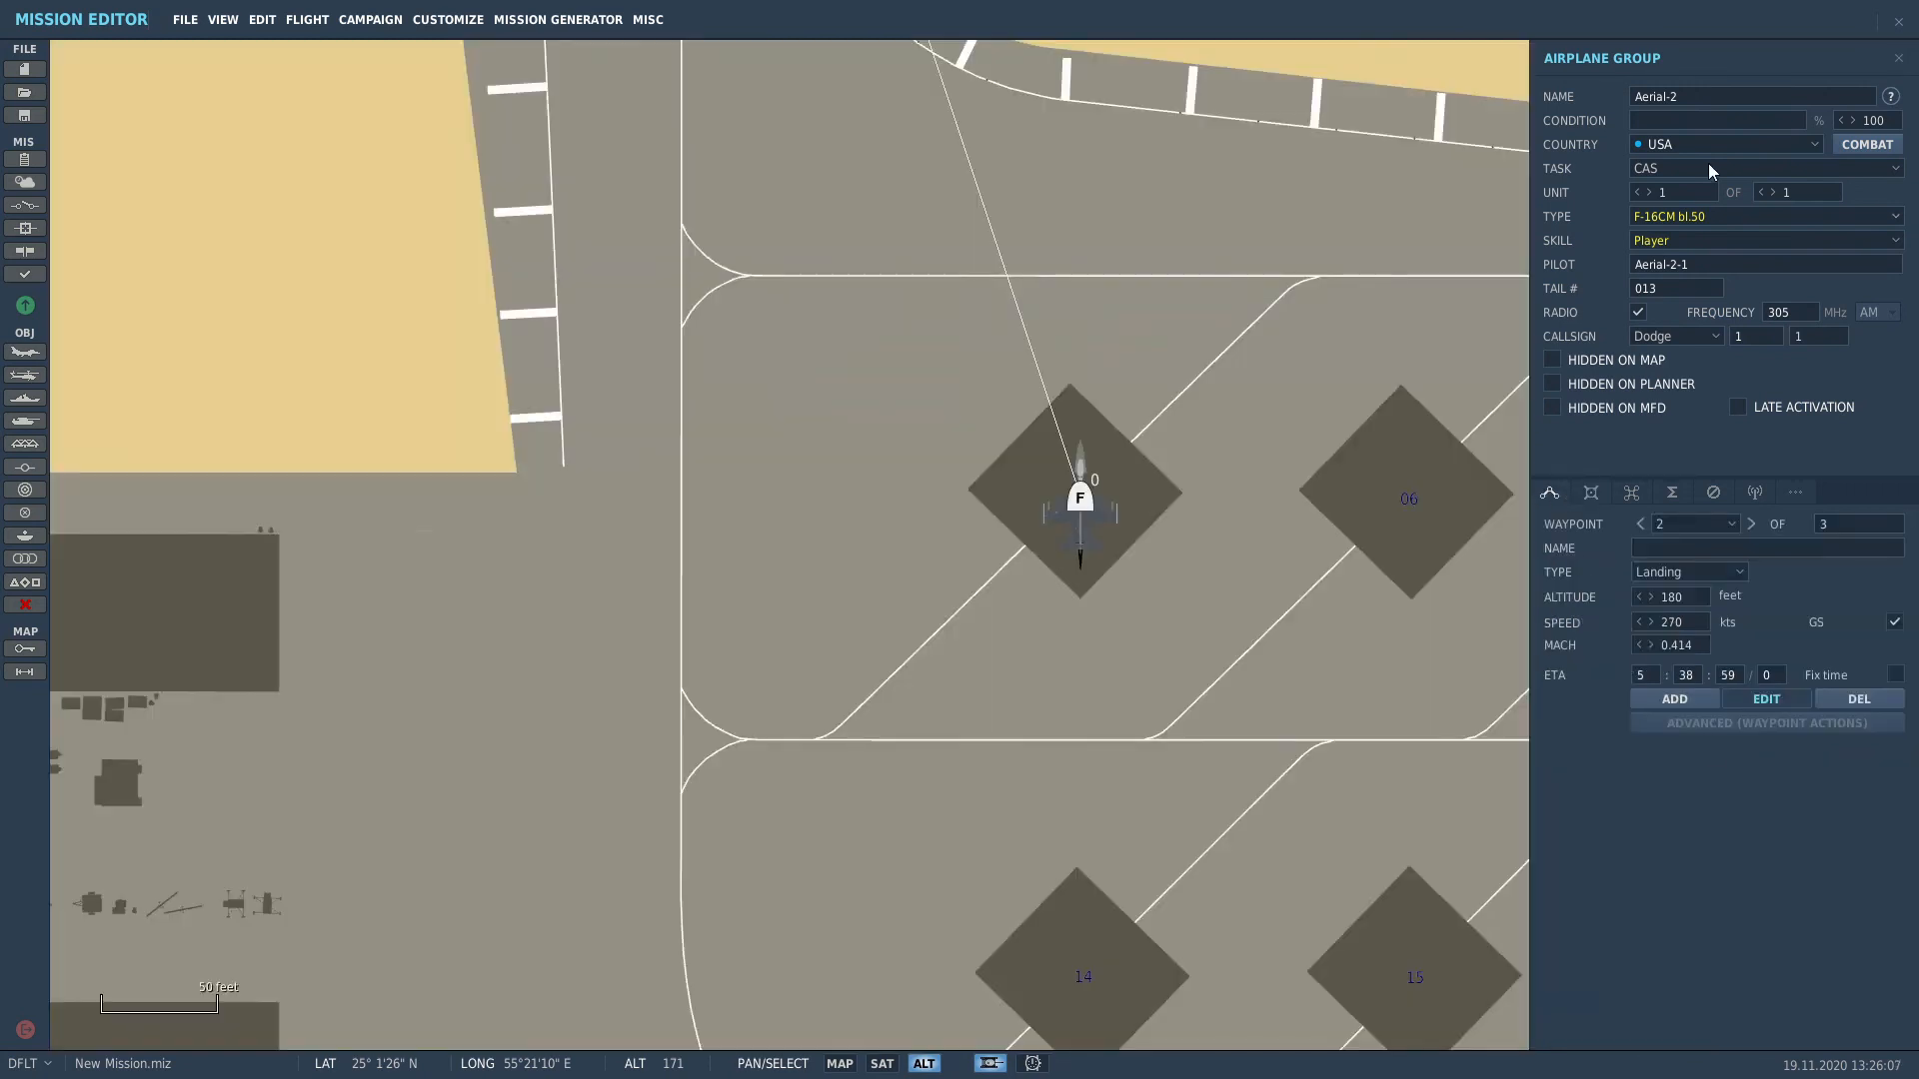
{"action": "left_click", "coordinate": [1773, 191]}
{"action": "left_click", "coordinate": [1774, 191]}
{"action": "left_click", "coordinate": [1773, 192]}
{"action": "left_click", "coordinate": [1773, 192]}
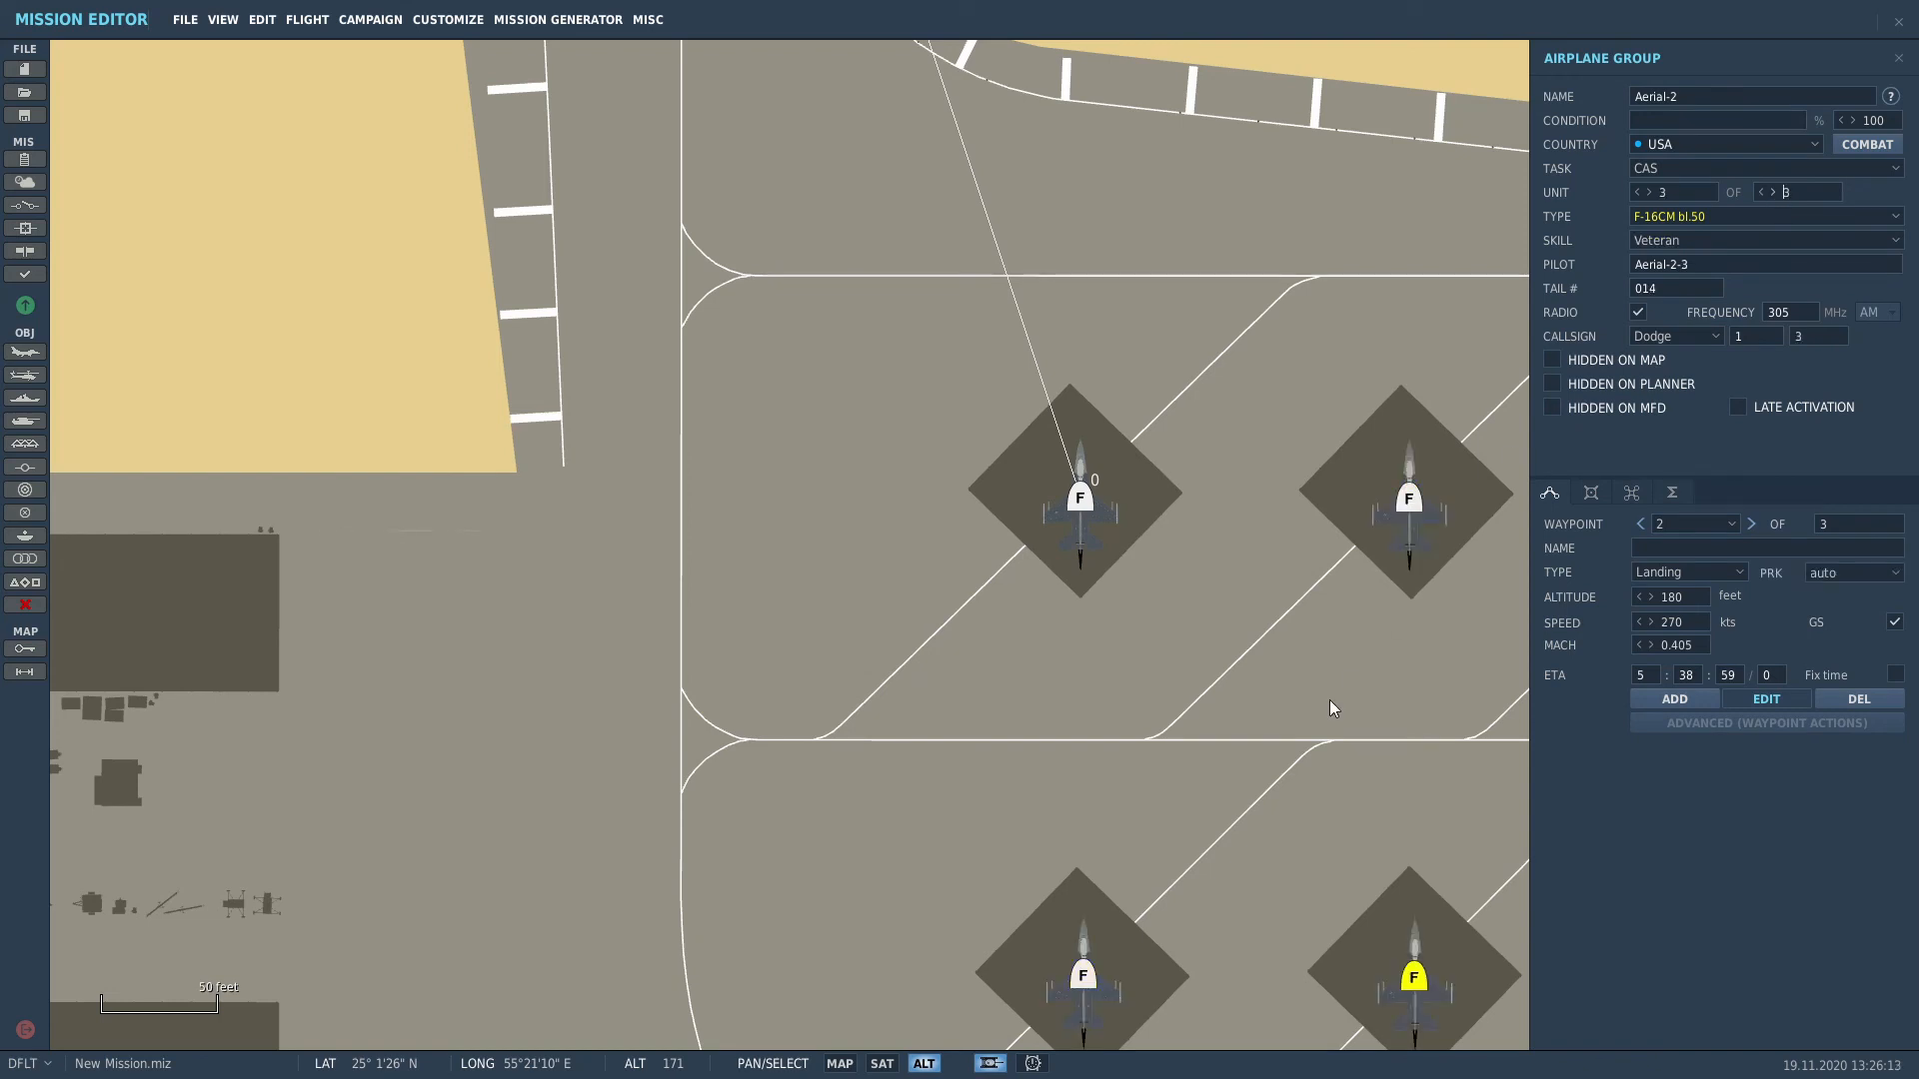
{"action": "scroll", "coordinate": [1329, 699], "scroll_direction": "down", "scroll_amount": 5}
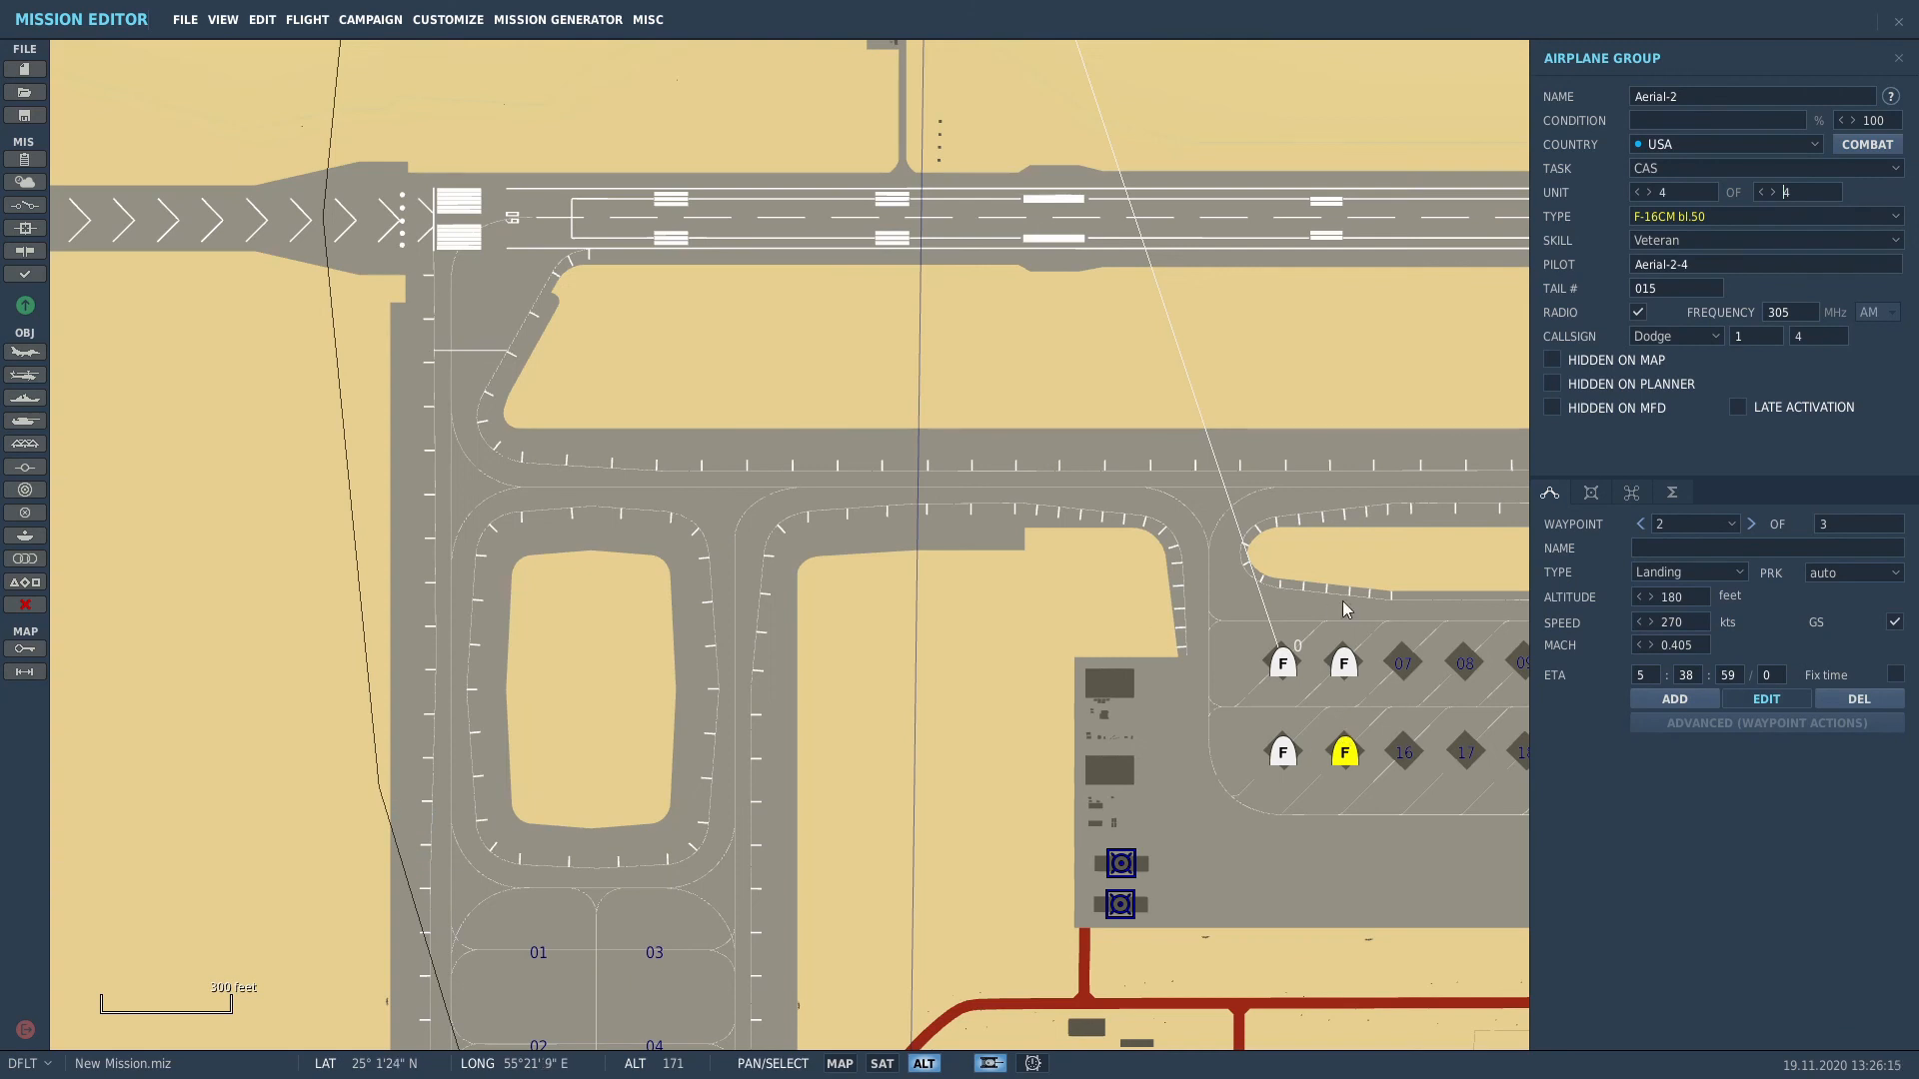
{"action": "scroll", "coordinate": [1084, 677], "scroll_direction": "down", "scroll_amount": 4}
{"action": "left_click", "coordinate": [1027, 669]}
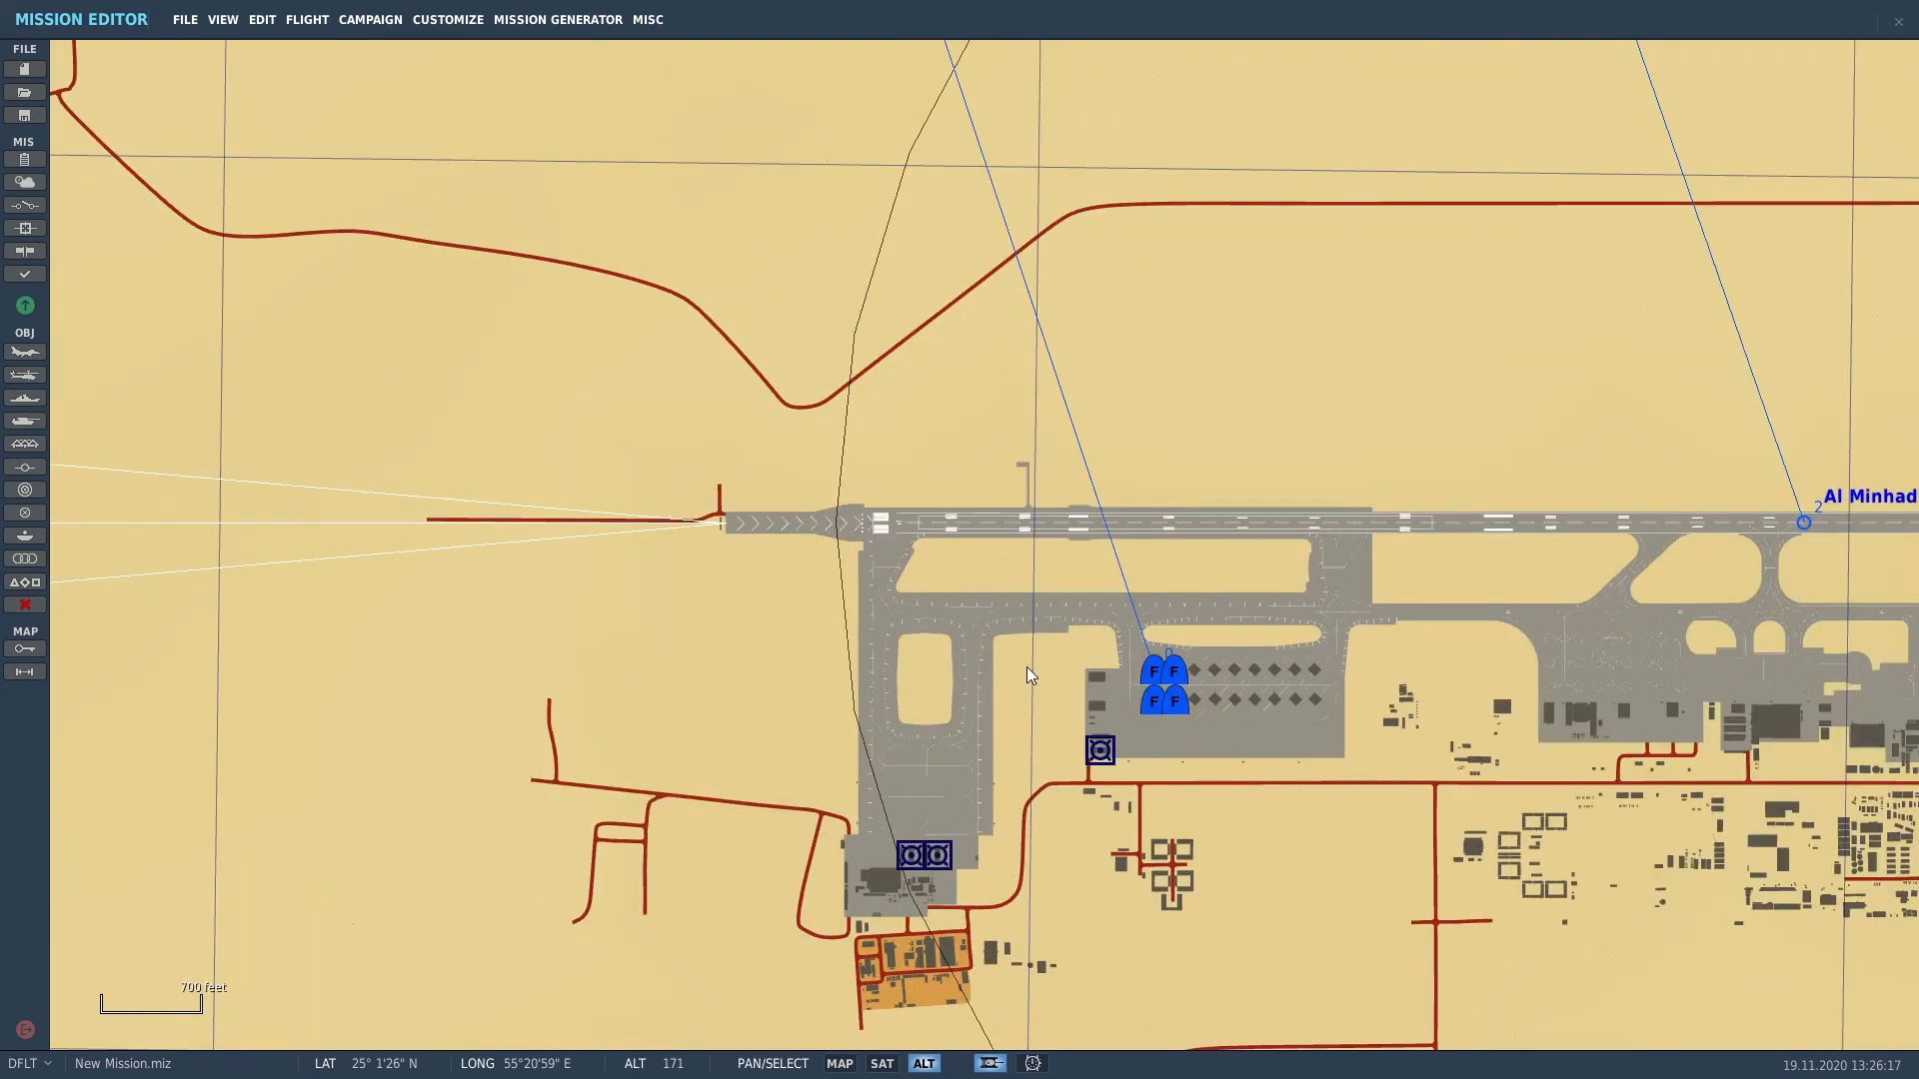
{"action": "left_click_drag", "start_coordinate": [1738, 530], "coordinate": [1516, 524]}
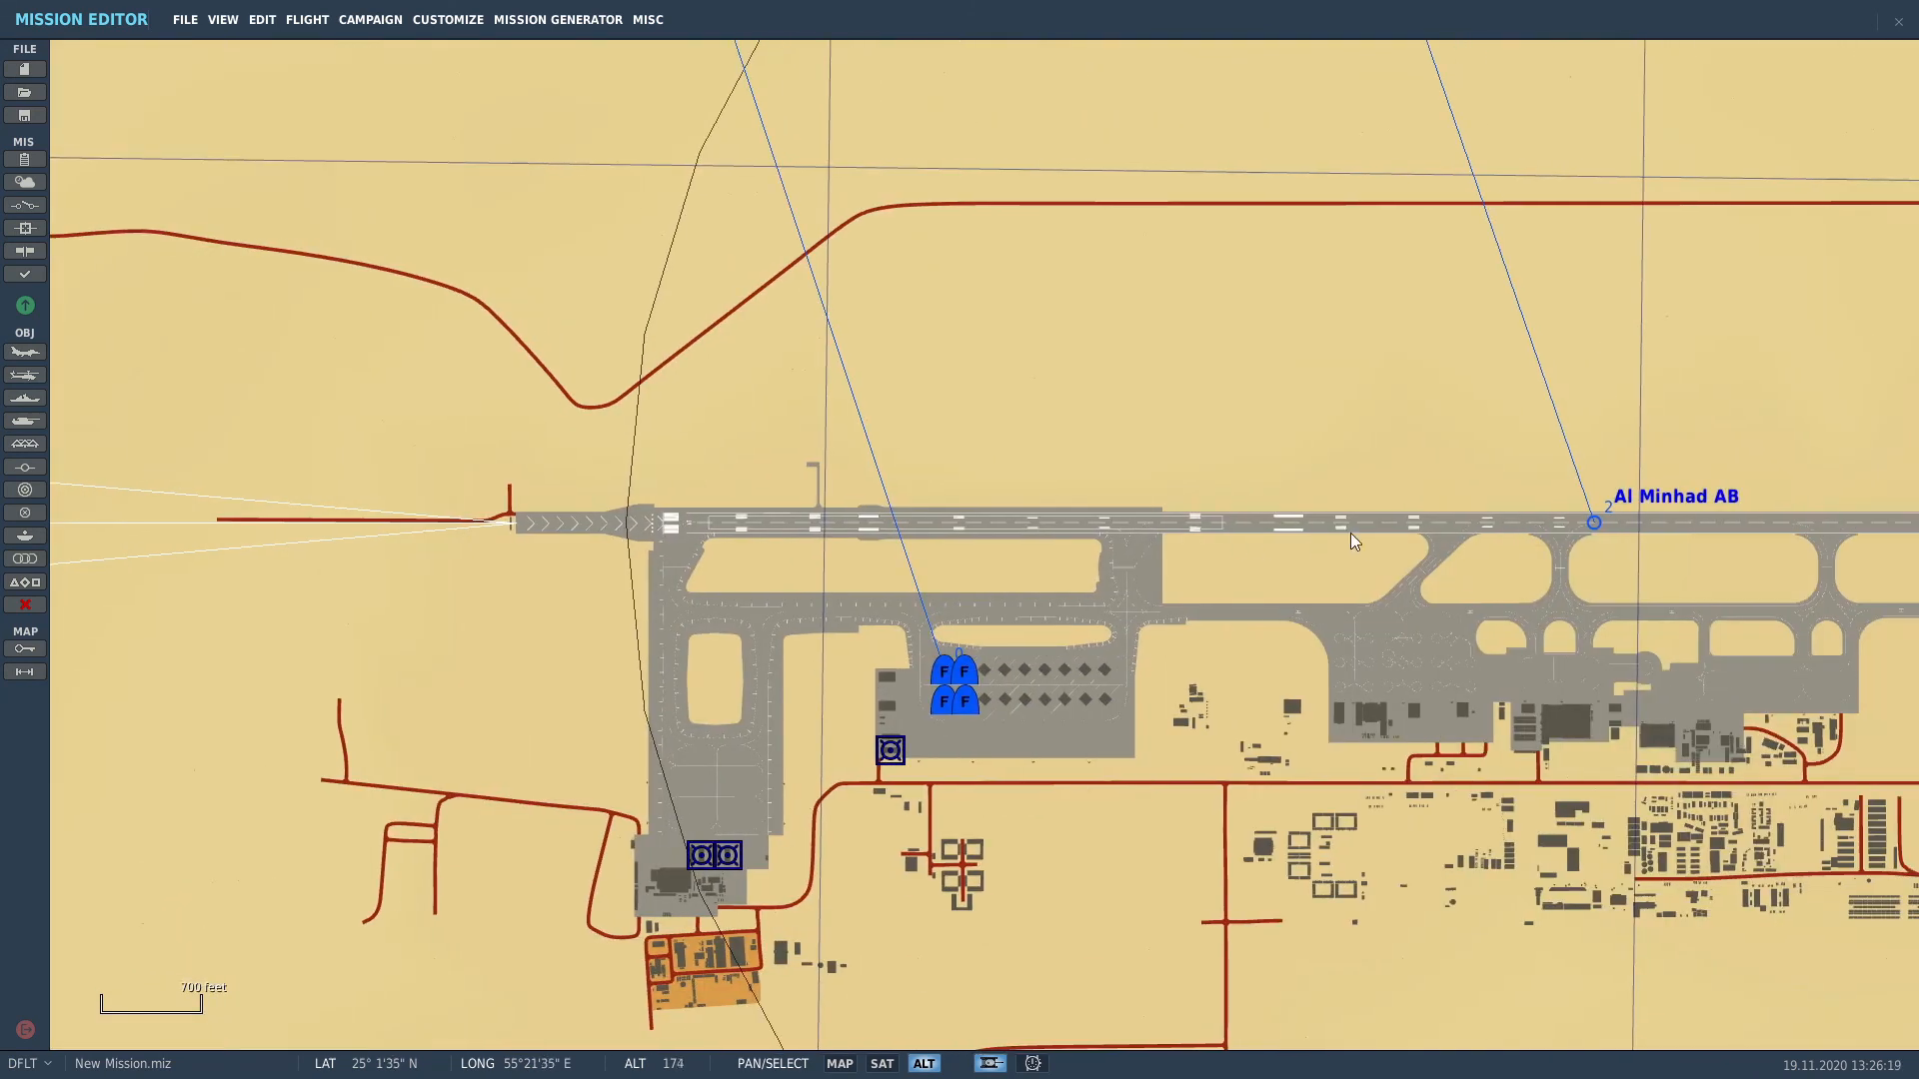
Step: Place a new group on the Al Minhad runway as an Ace E-3A AWACS, callsign Darkstar
{"action": "left_click", "coordinate": [25, 351]}
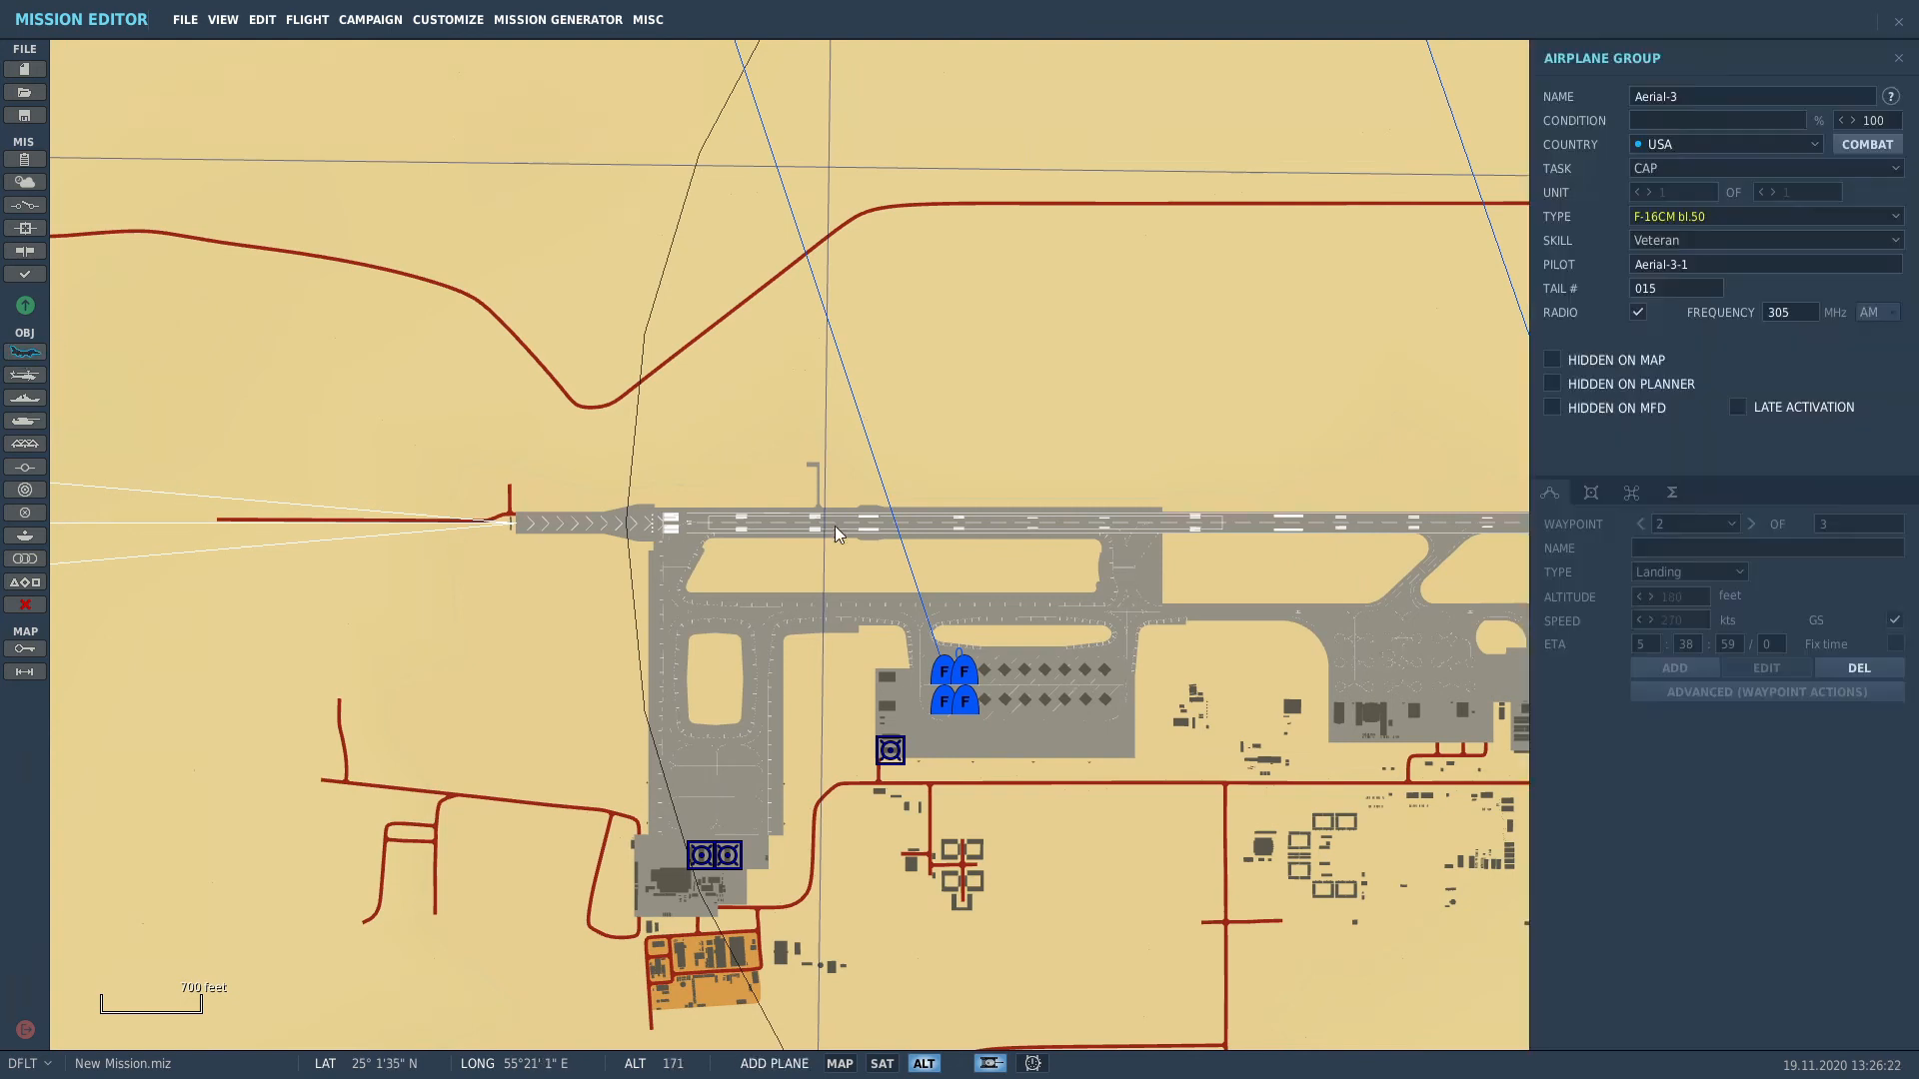
{"action": "scroll", "coordinate": [1099, 570], "scroll_direction": "up", "scroll_amount": 4}
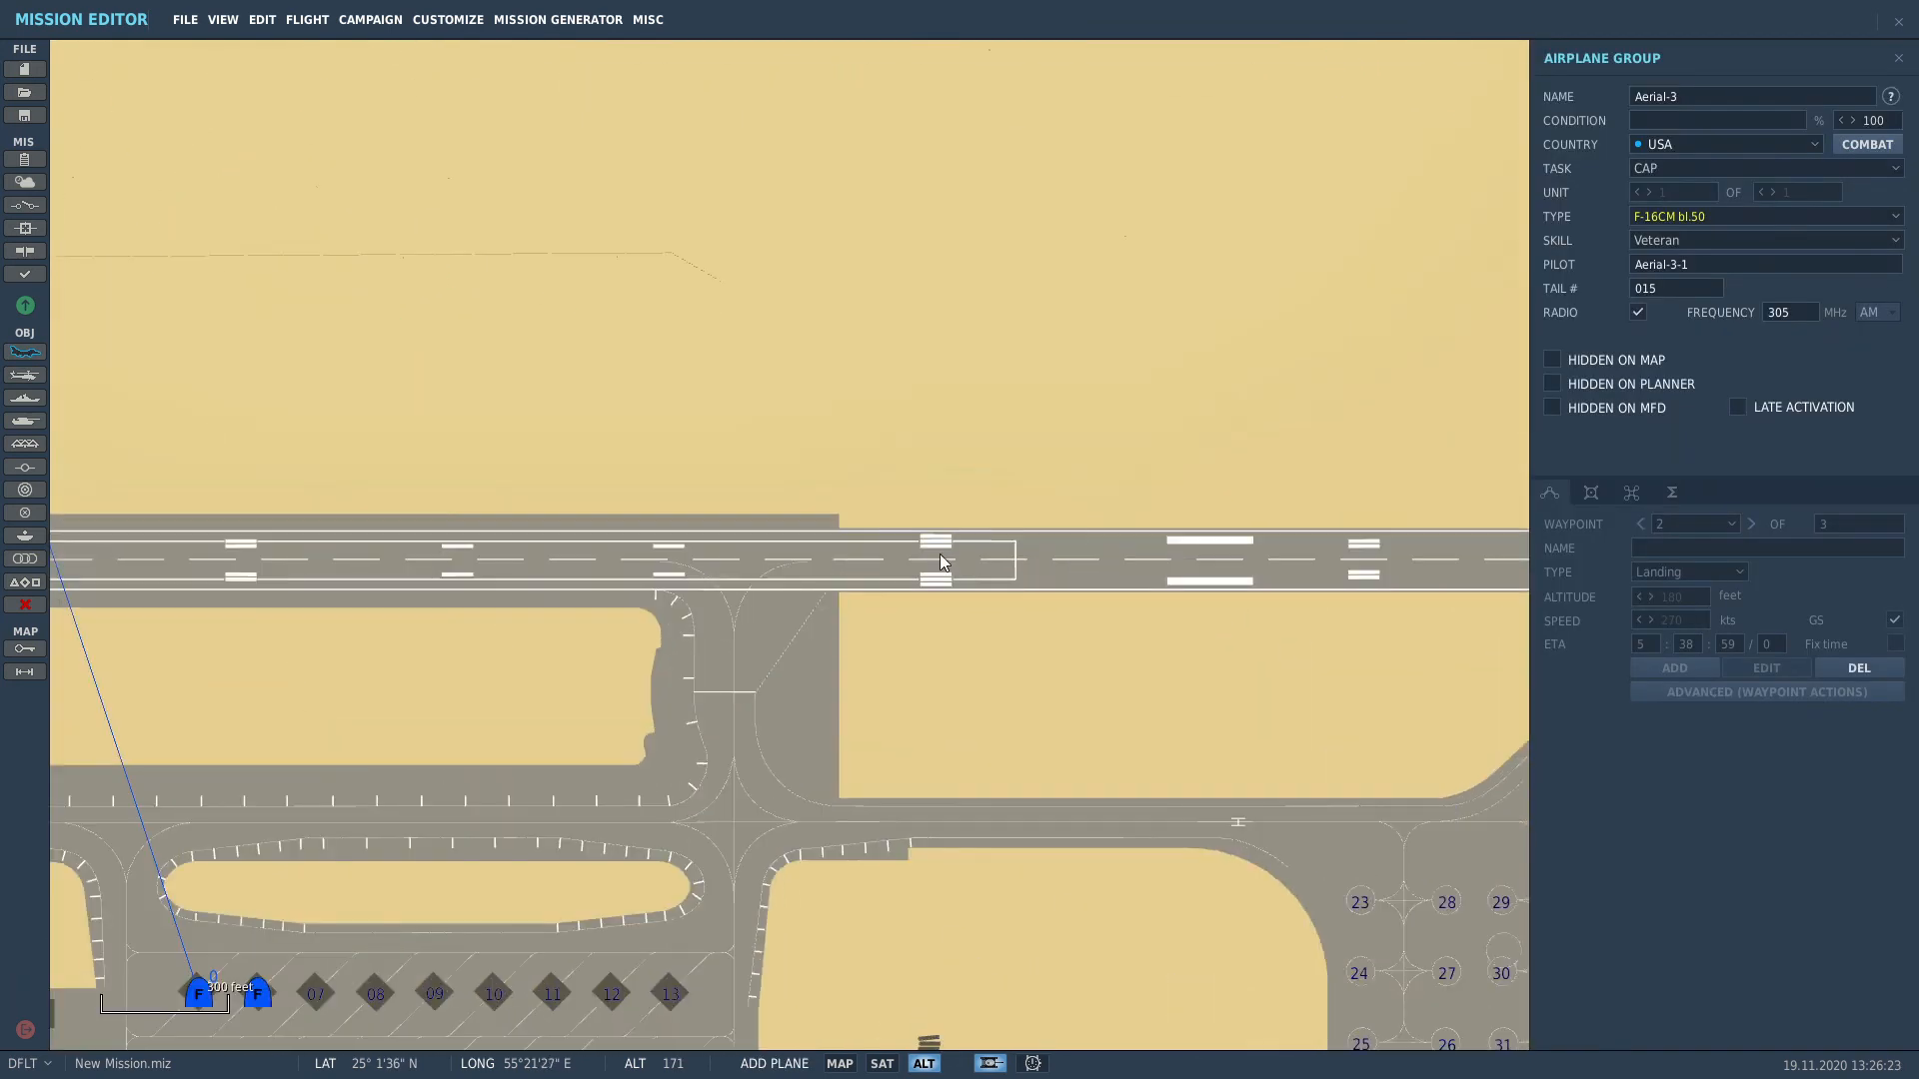
{"action": "left_click", "coordinate": [940, 557]}
{"action": "left_click", "coordinate": [1687, 168]}
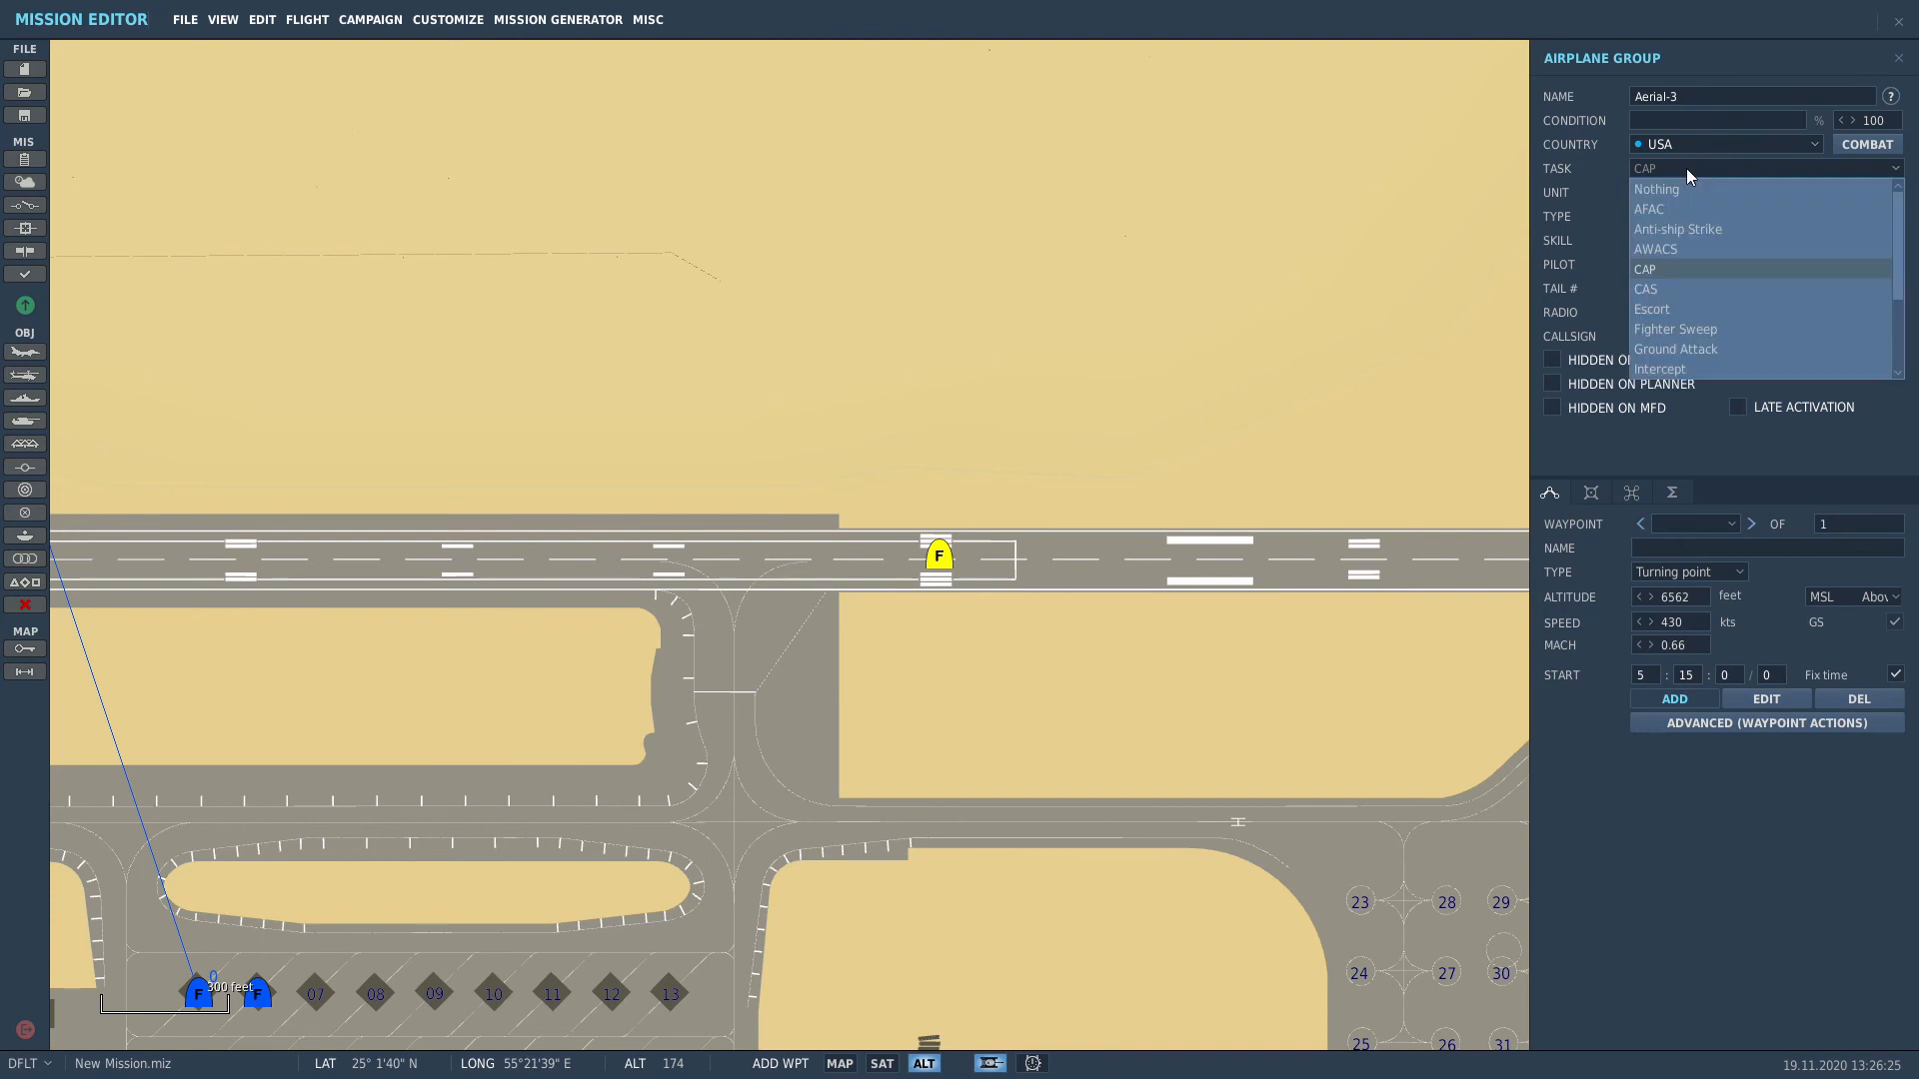
{"action": "left_click", "coordinate": [1685, 249]}
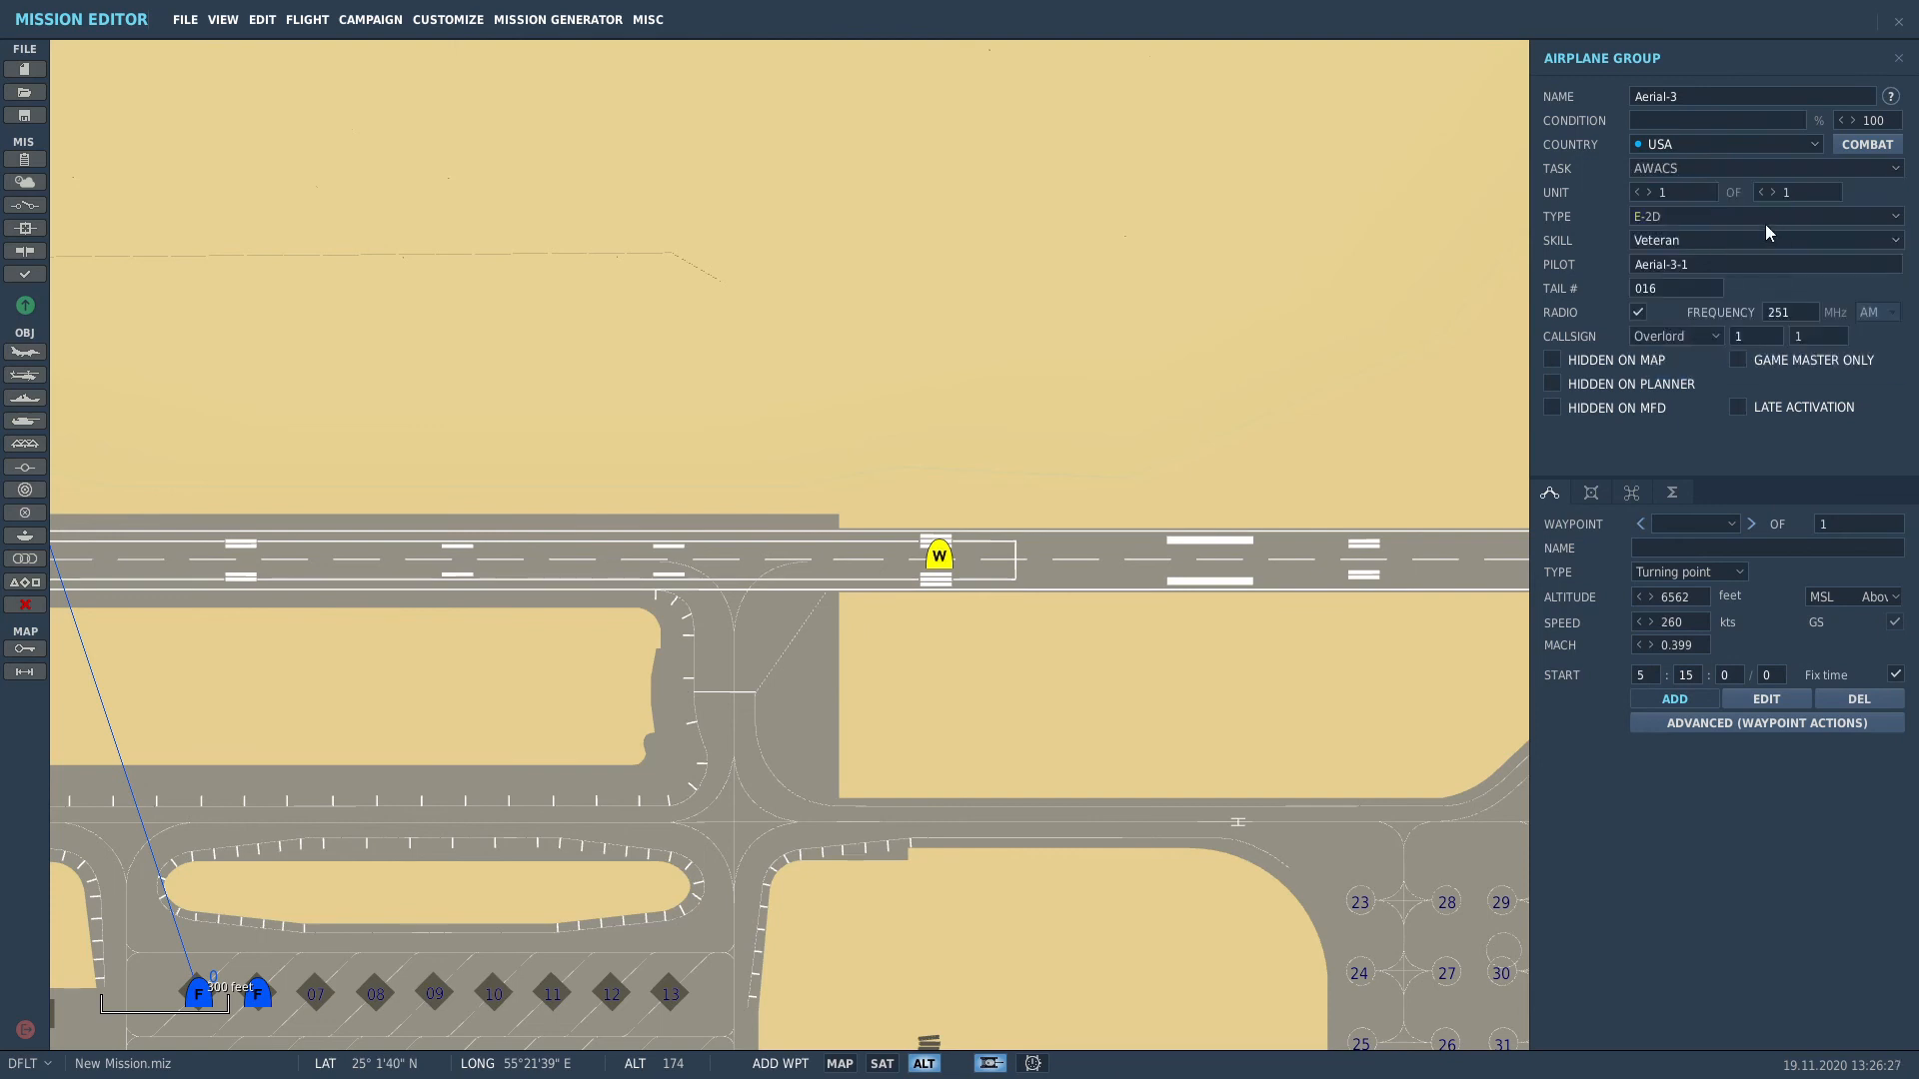
{"action": "left_click", "coordinate": [1701, 218]}
{"action": "left_click", "coordinate": [1696, 258]}
{"action": "left_click", "coordinate": [1700, 240]}
{"action": "left_click", "coordinate": [1663, 316]}
{"action": "left_click", "coordinate": [1674, 338]}
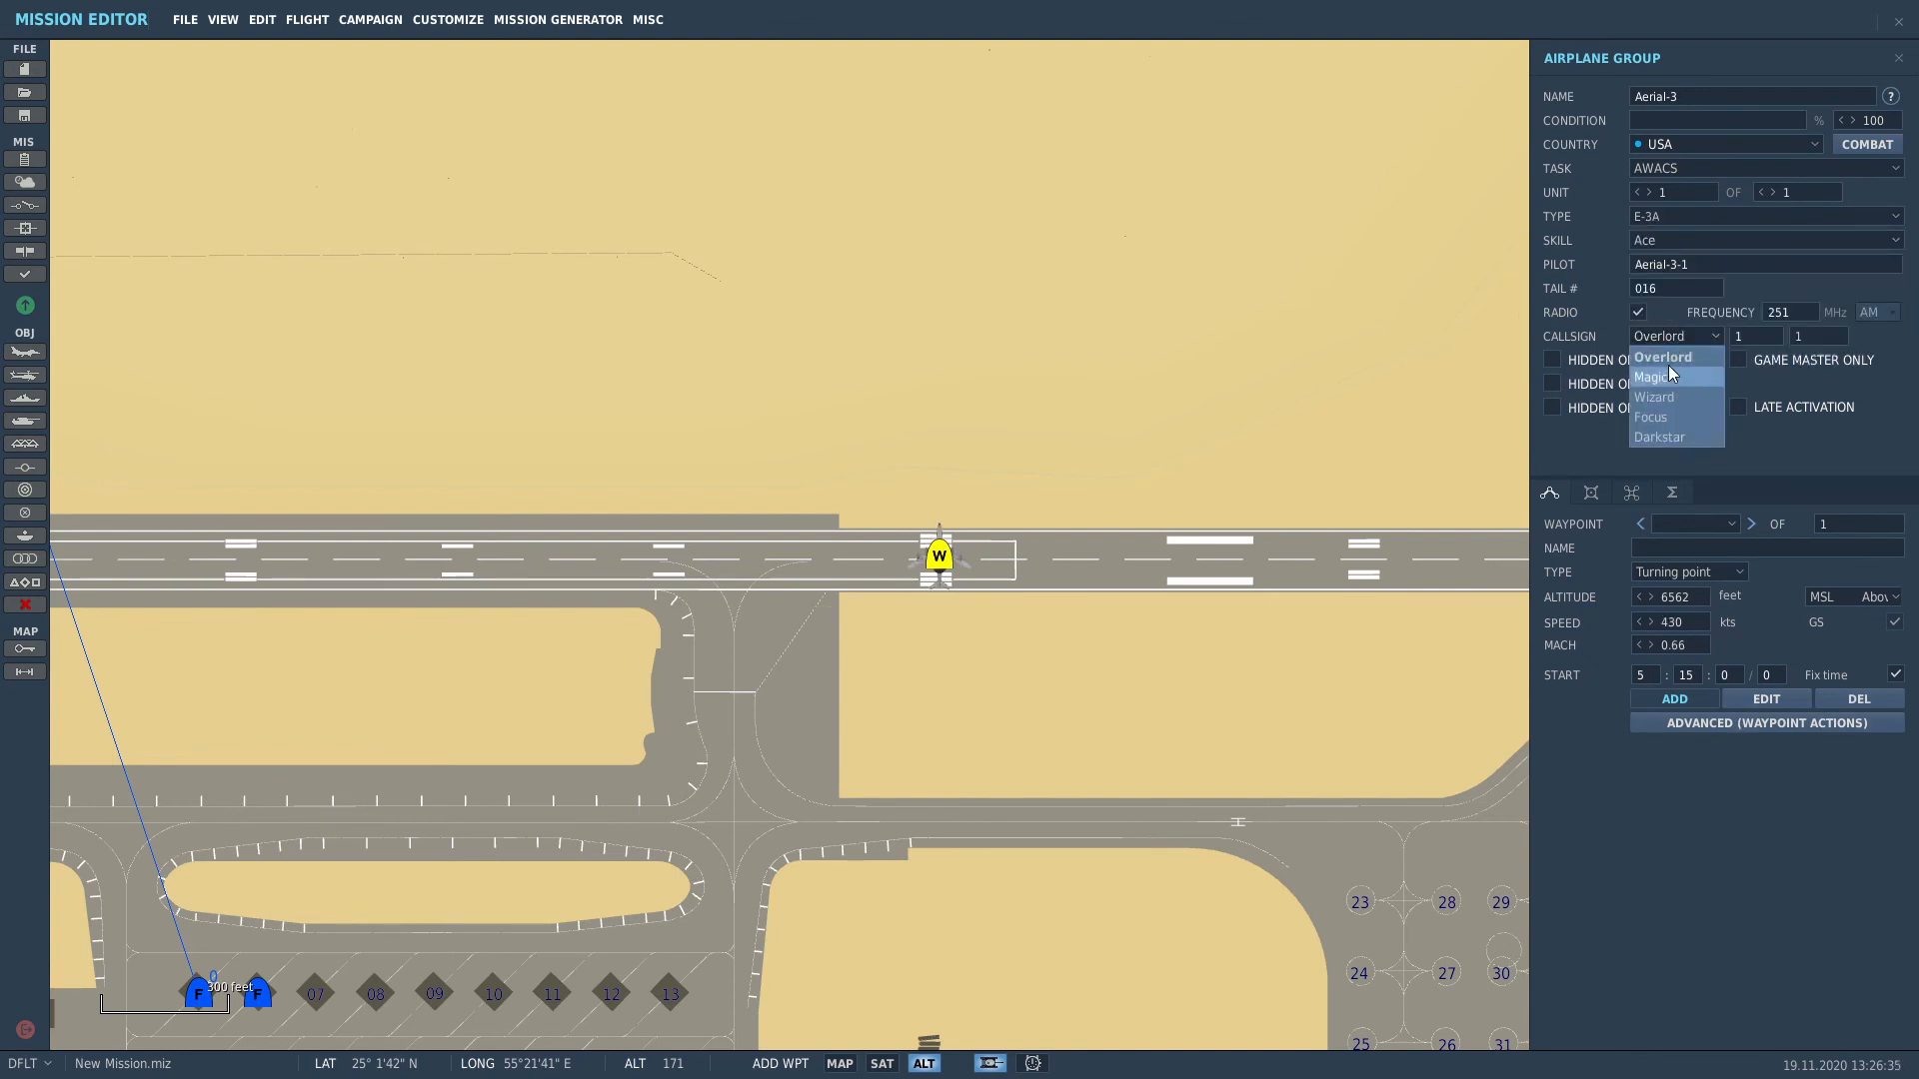
{"action": "left_click", "coordinate": [1679, 438]}
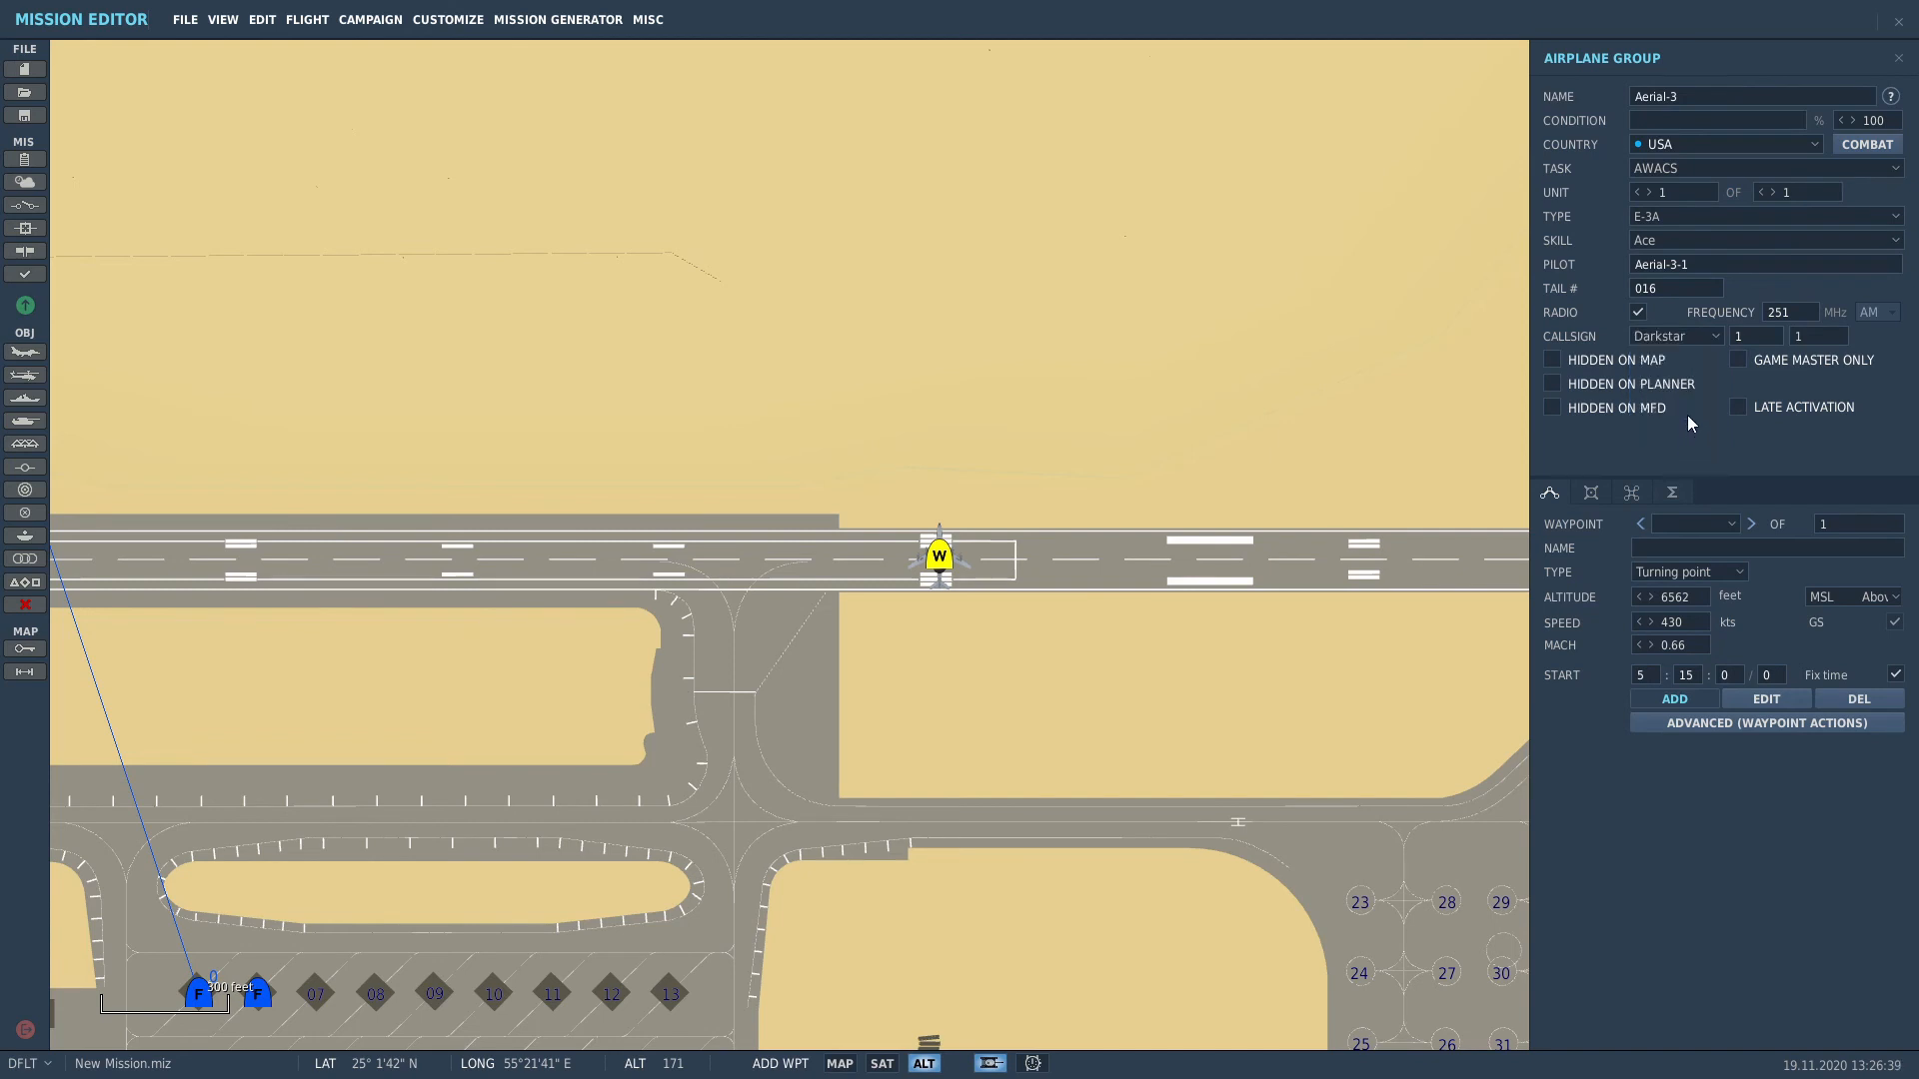
Step: Make the E-3A take off from the runway and paint it usaf standard
{"action": "left_click", "coordinate": [1707, 568]}
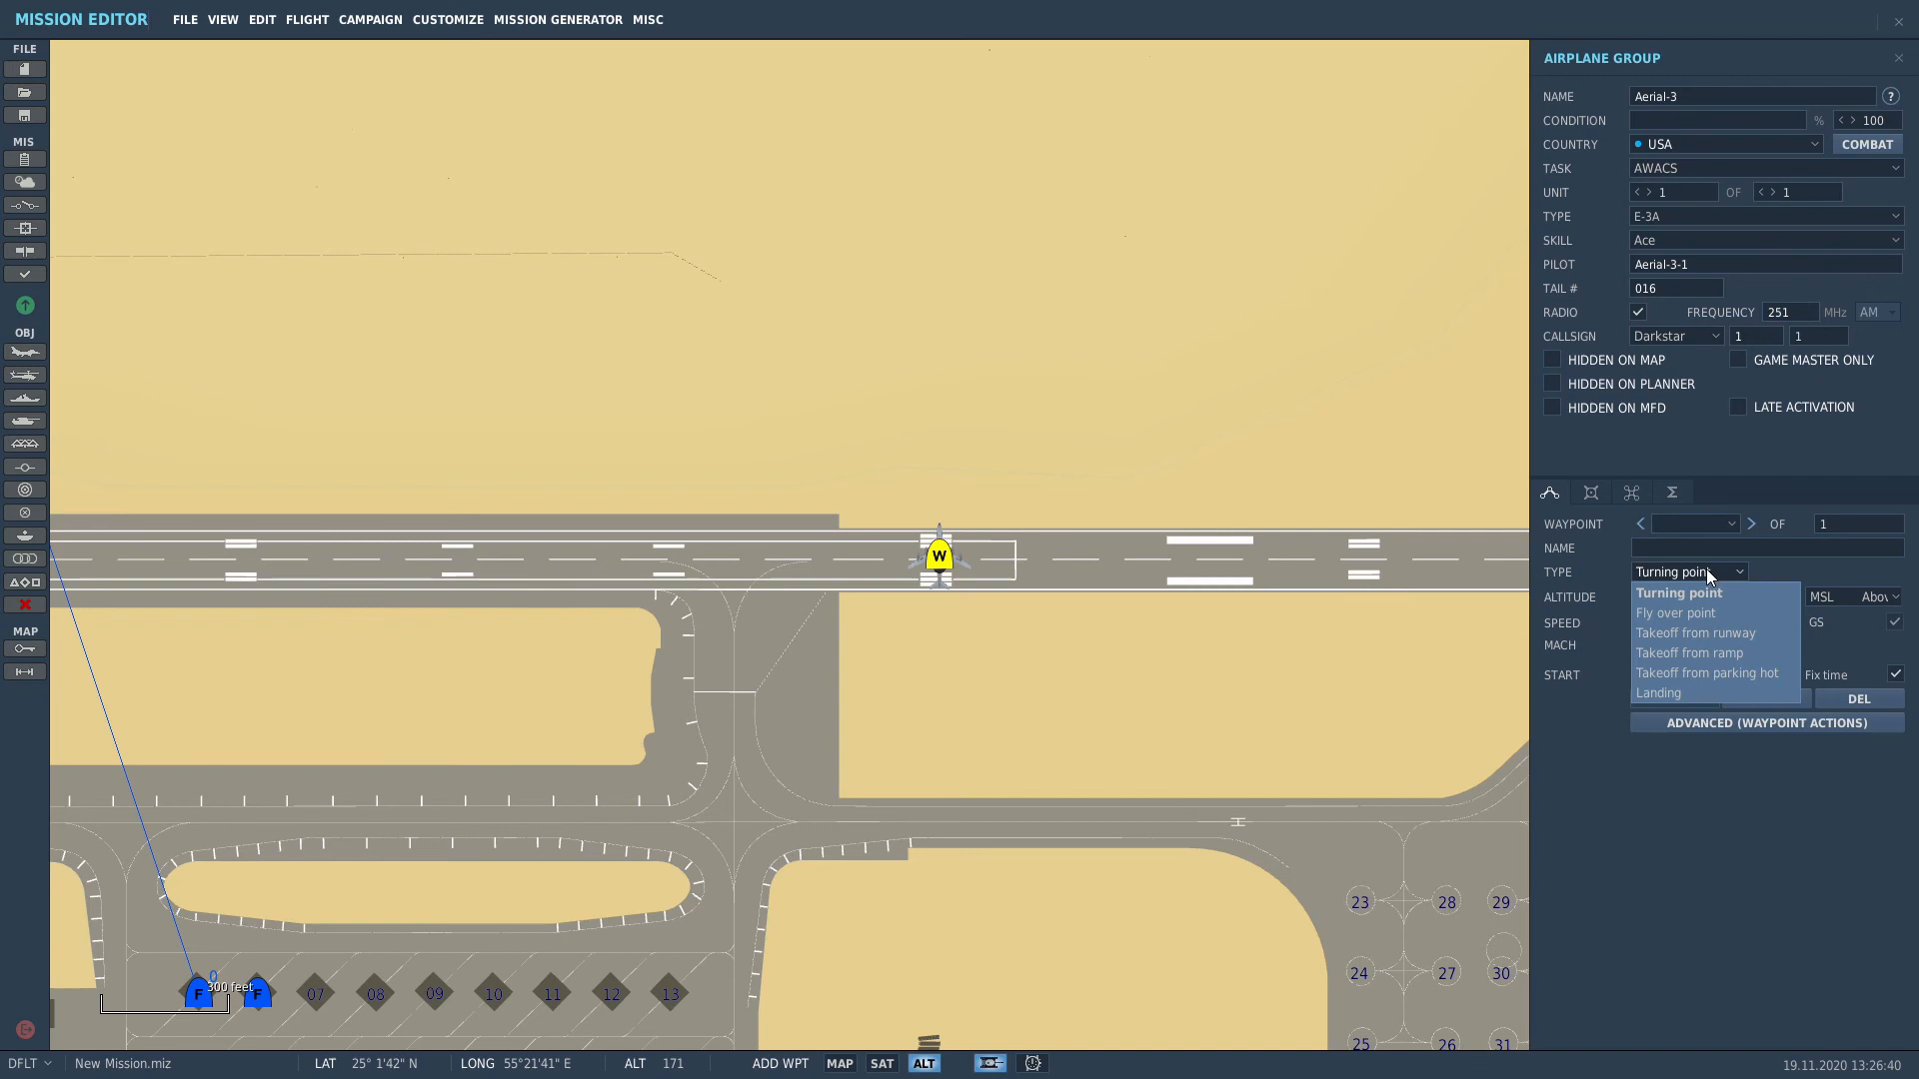
{"action": "left_click", "coordinate": [1697, 635]}
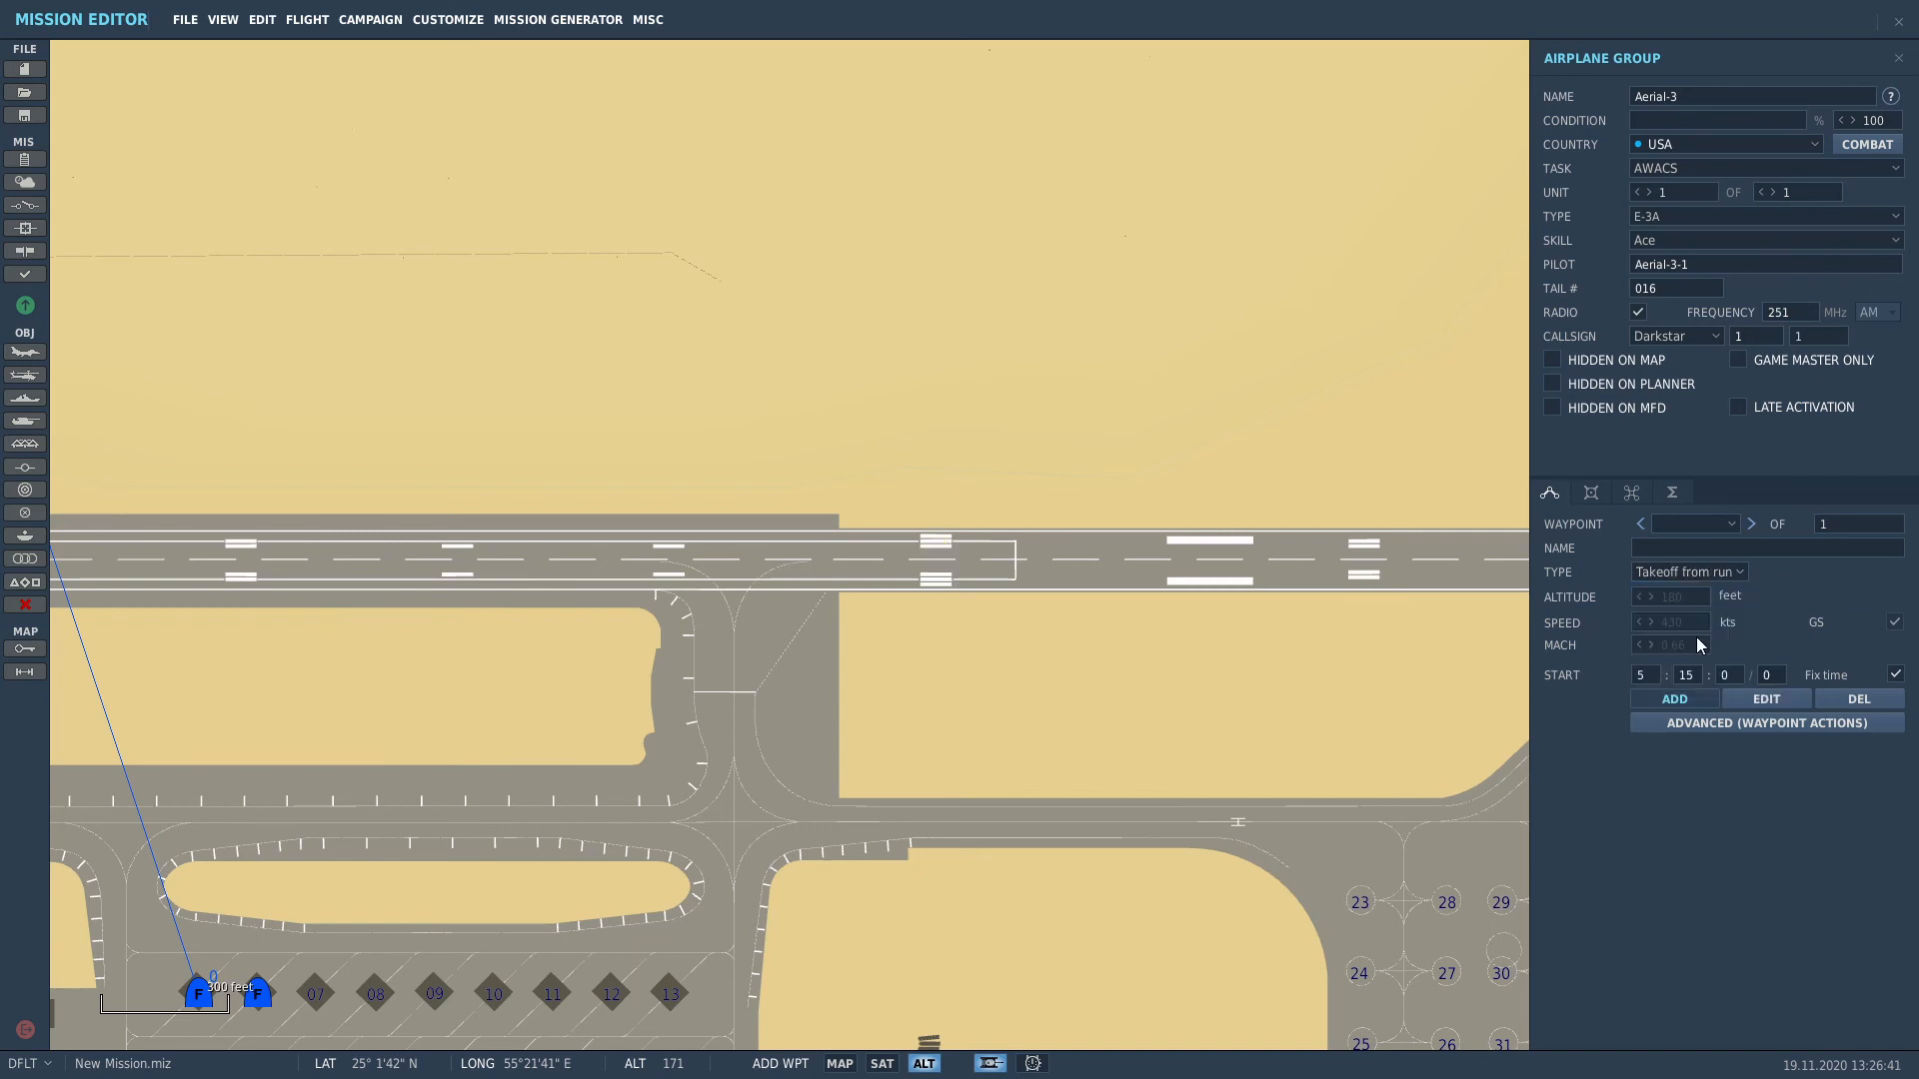
{"action": "left_click", "coordinate": [1591, 492]}
{"action": "left_click", "coordinate": [1767, 864]}
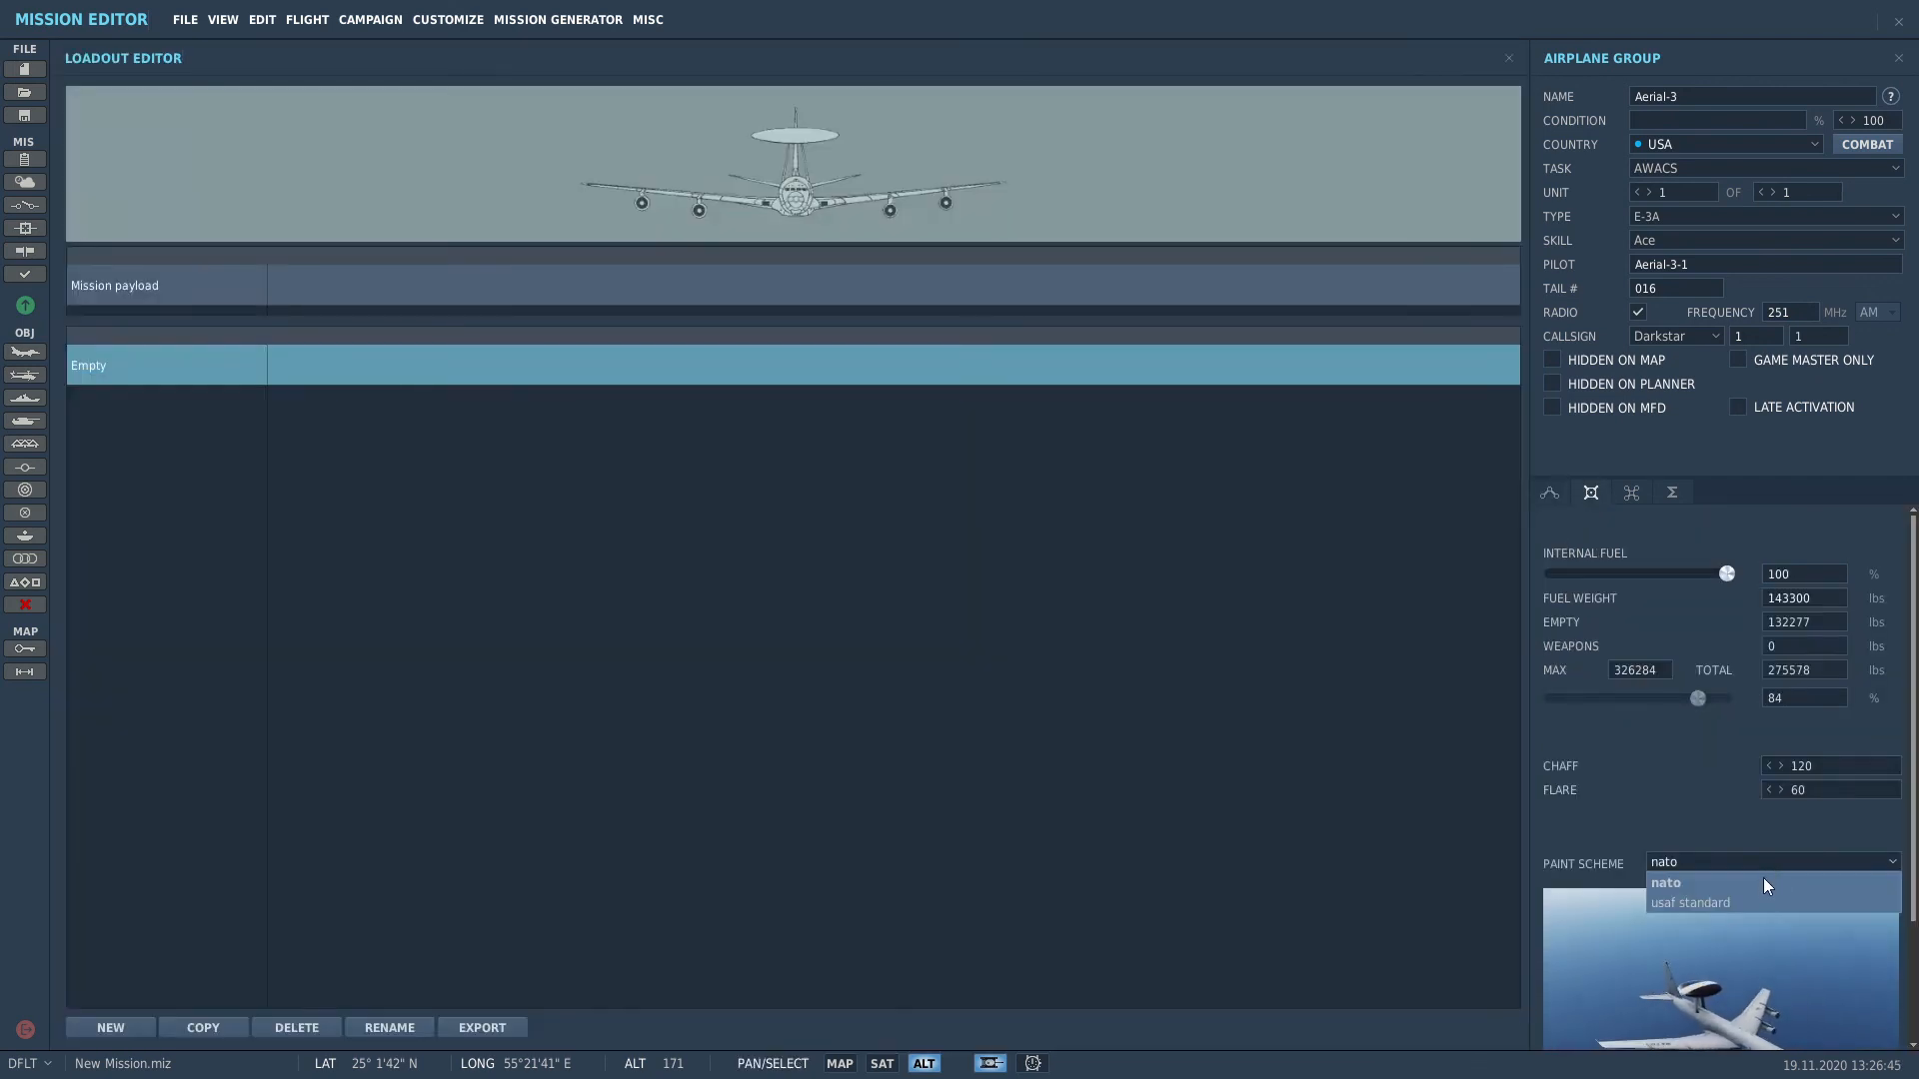
{"action": "left_click", "coordinate": [1755, 903]}
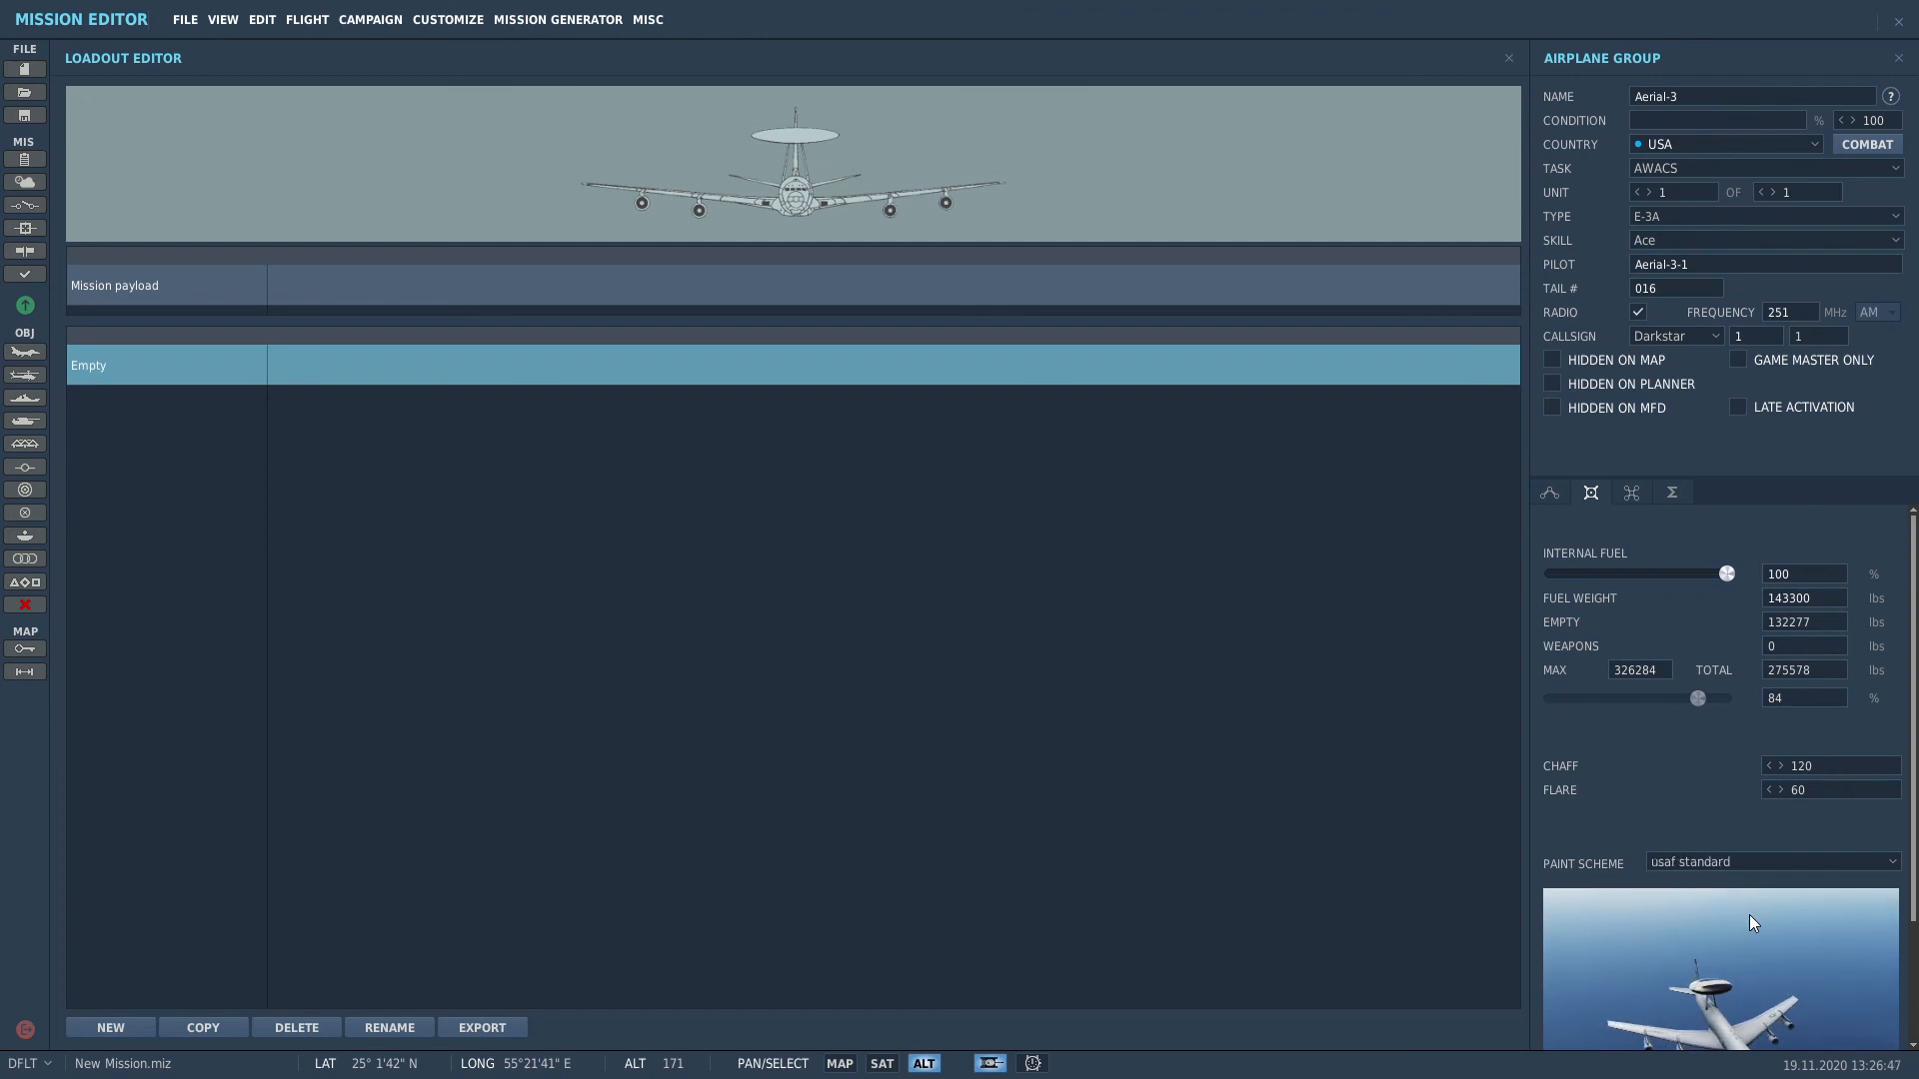
{"action": "left_click", "coordinate": [1550, 494]}
{"action": "scroll", "coordinate": [1160, 578], "scroll_direction": "down", "scroll_amount": 10}
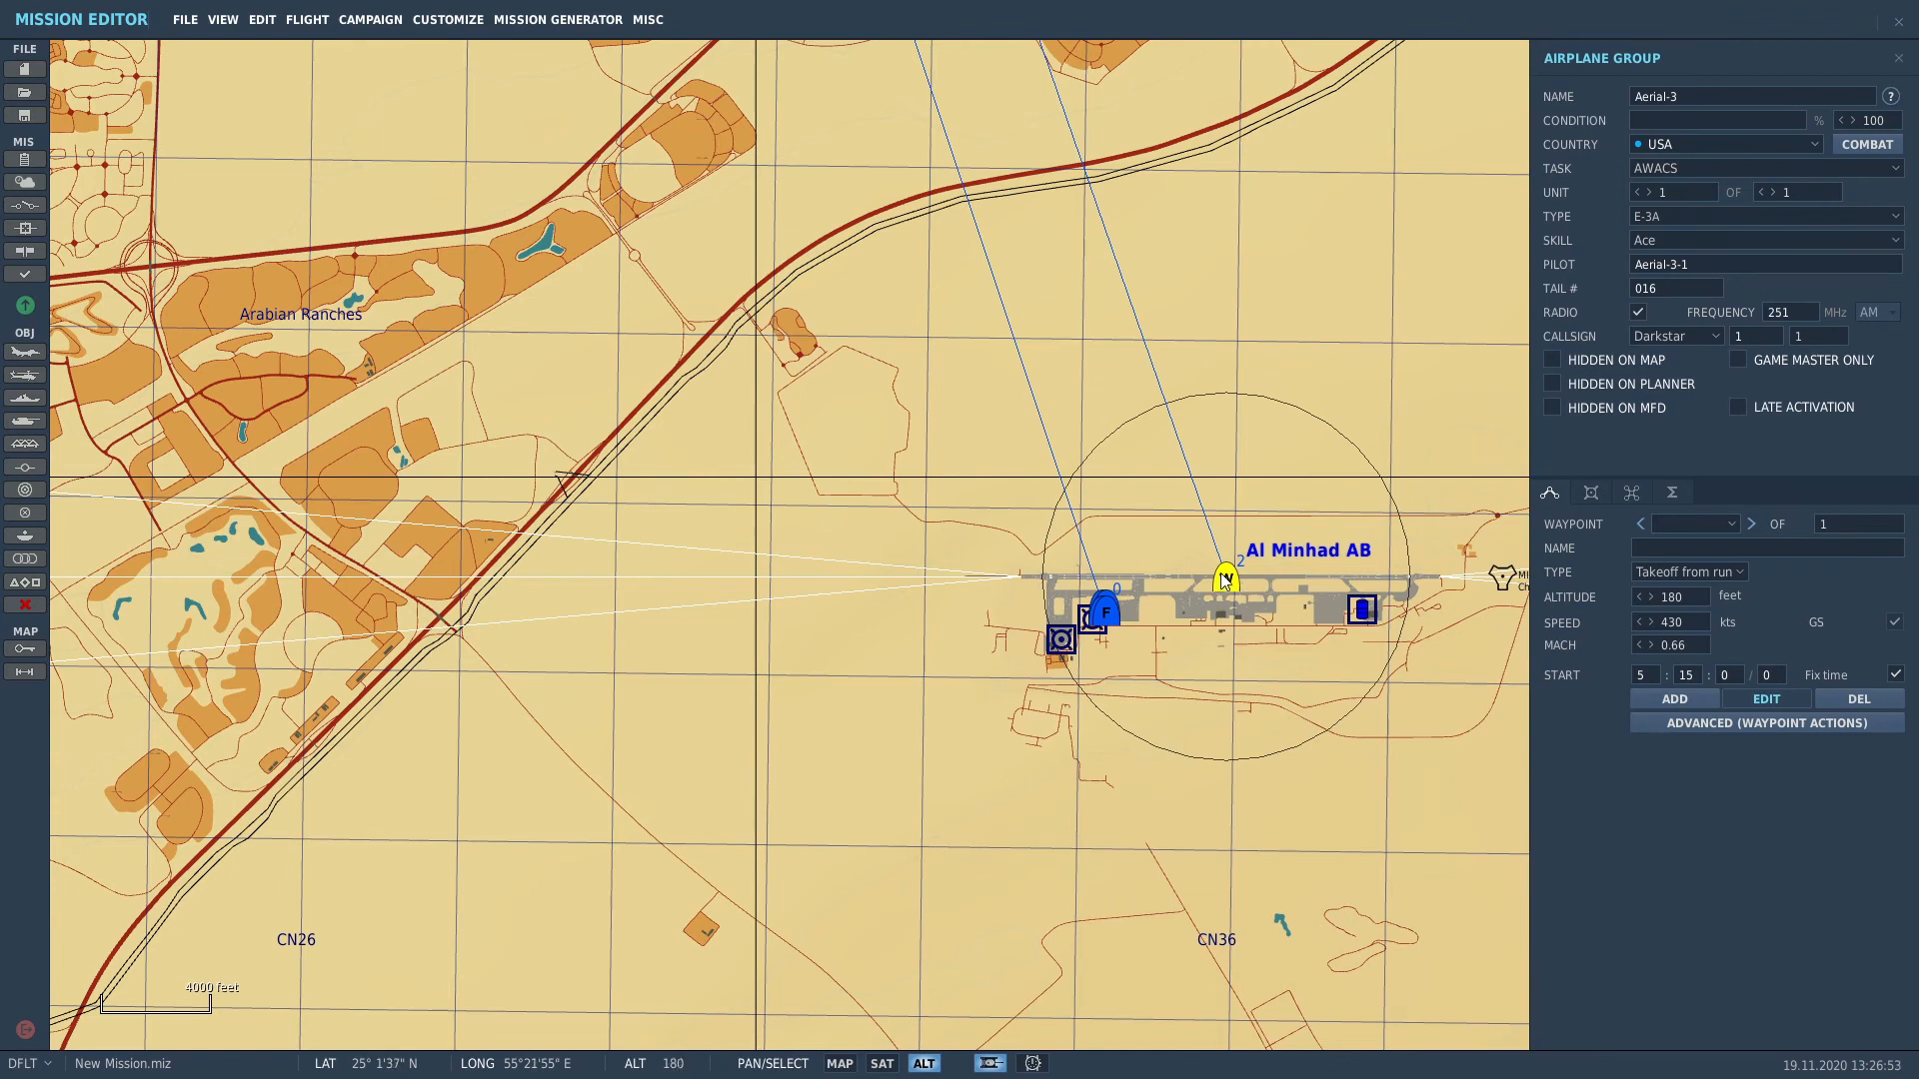
Step: Add the AWACS's first route waypoint near Al Minhad AB at 320 knots
{"action": "scroll", "coordinate": [1235, 580], "scroll_direction": "up", "scroll_amount": 4}
{"action": "scroll", "coordinate": [1232, 615], "scroll_direction": "down", "scroll_amount": 8}
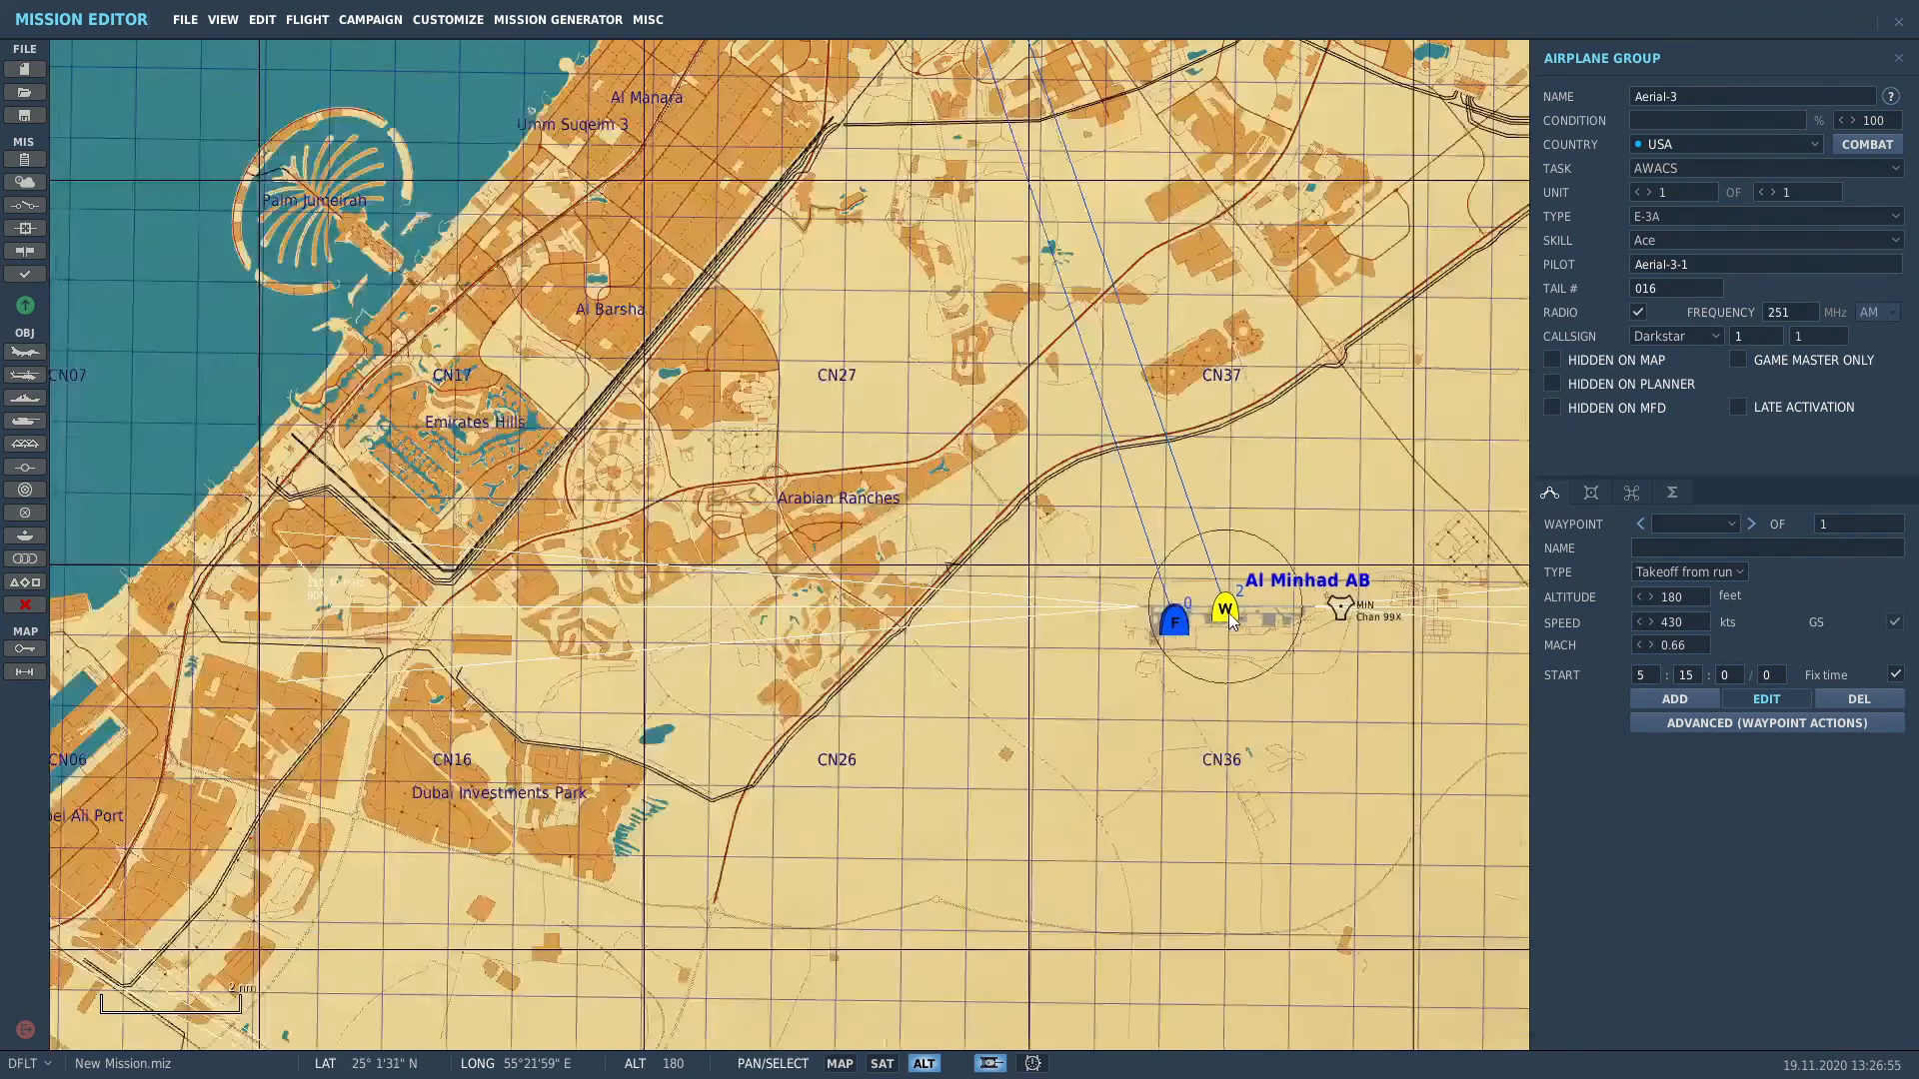
{"action": "scroll", "coordinate": [1230, 616], "scroll_direction": "down", "scroll_amount": 8}
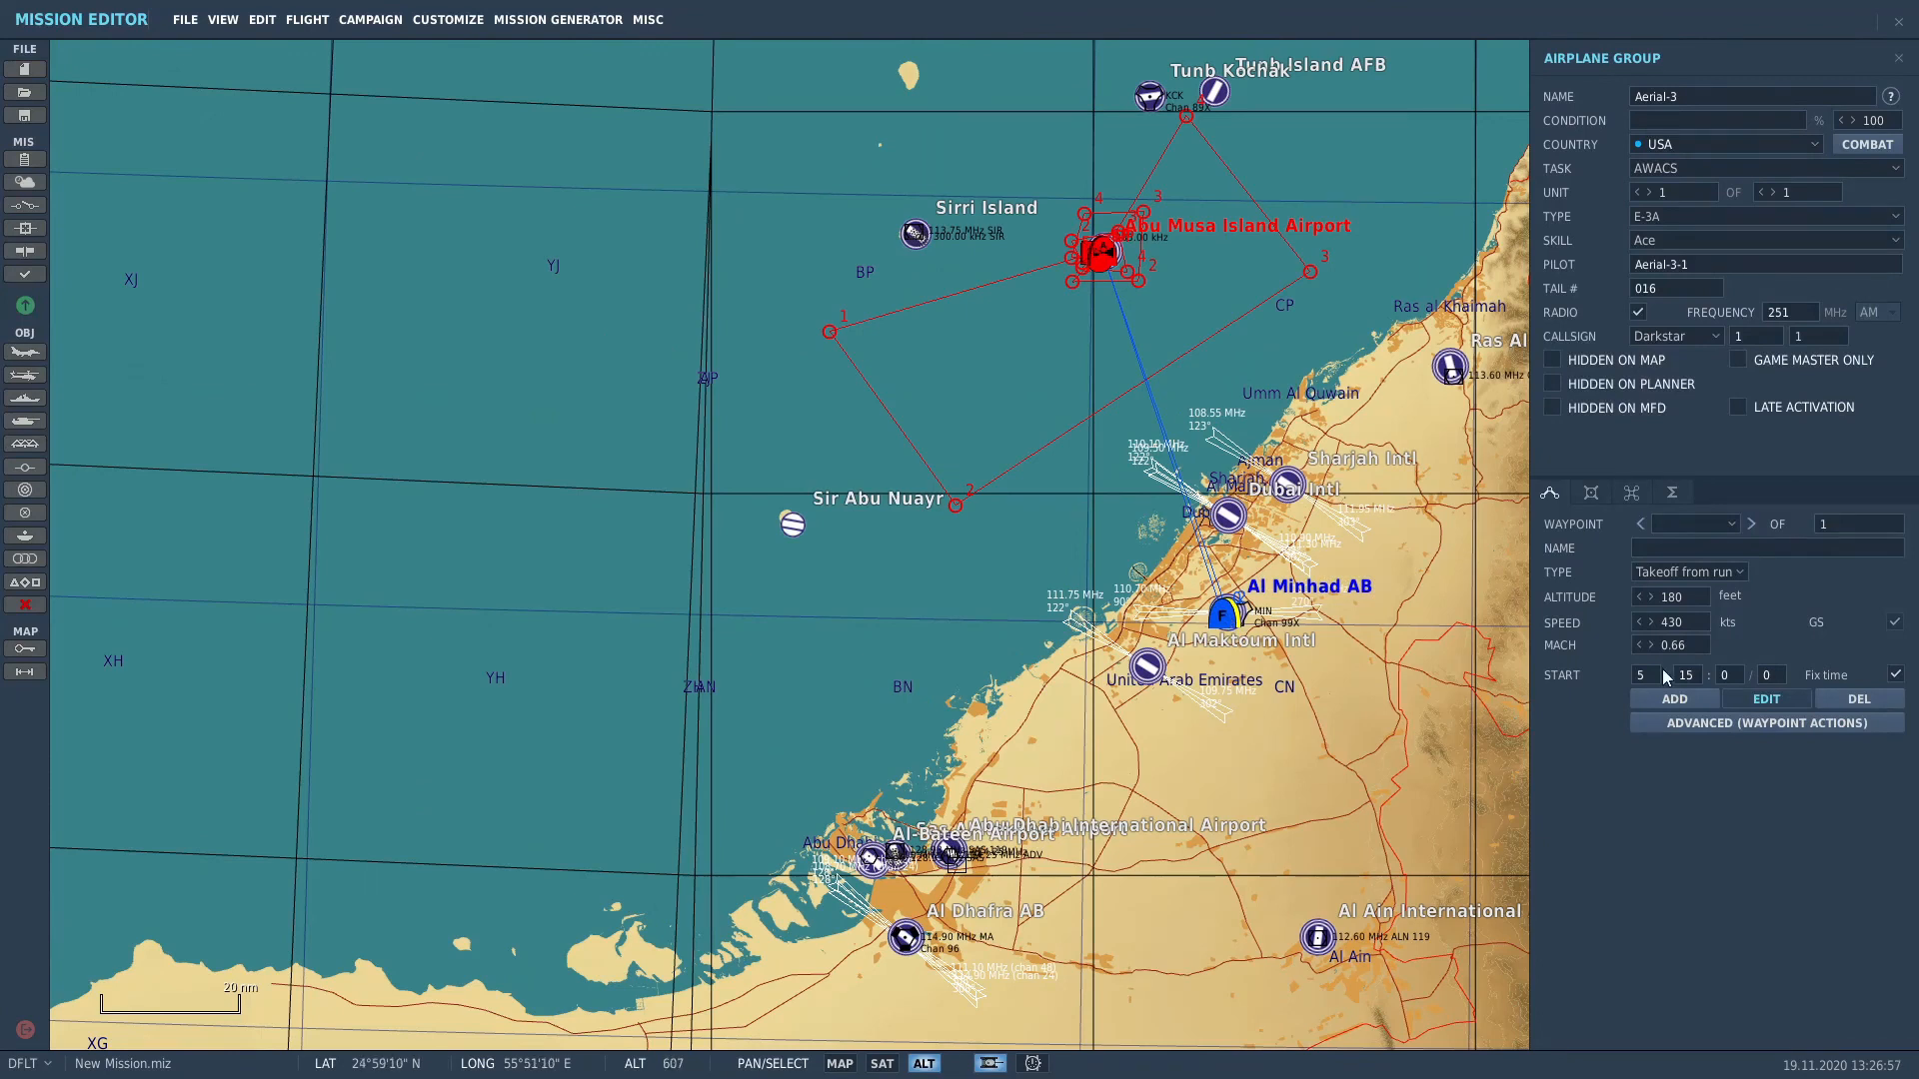
{"action": "left_click", "coordinate": [1672, 699]}
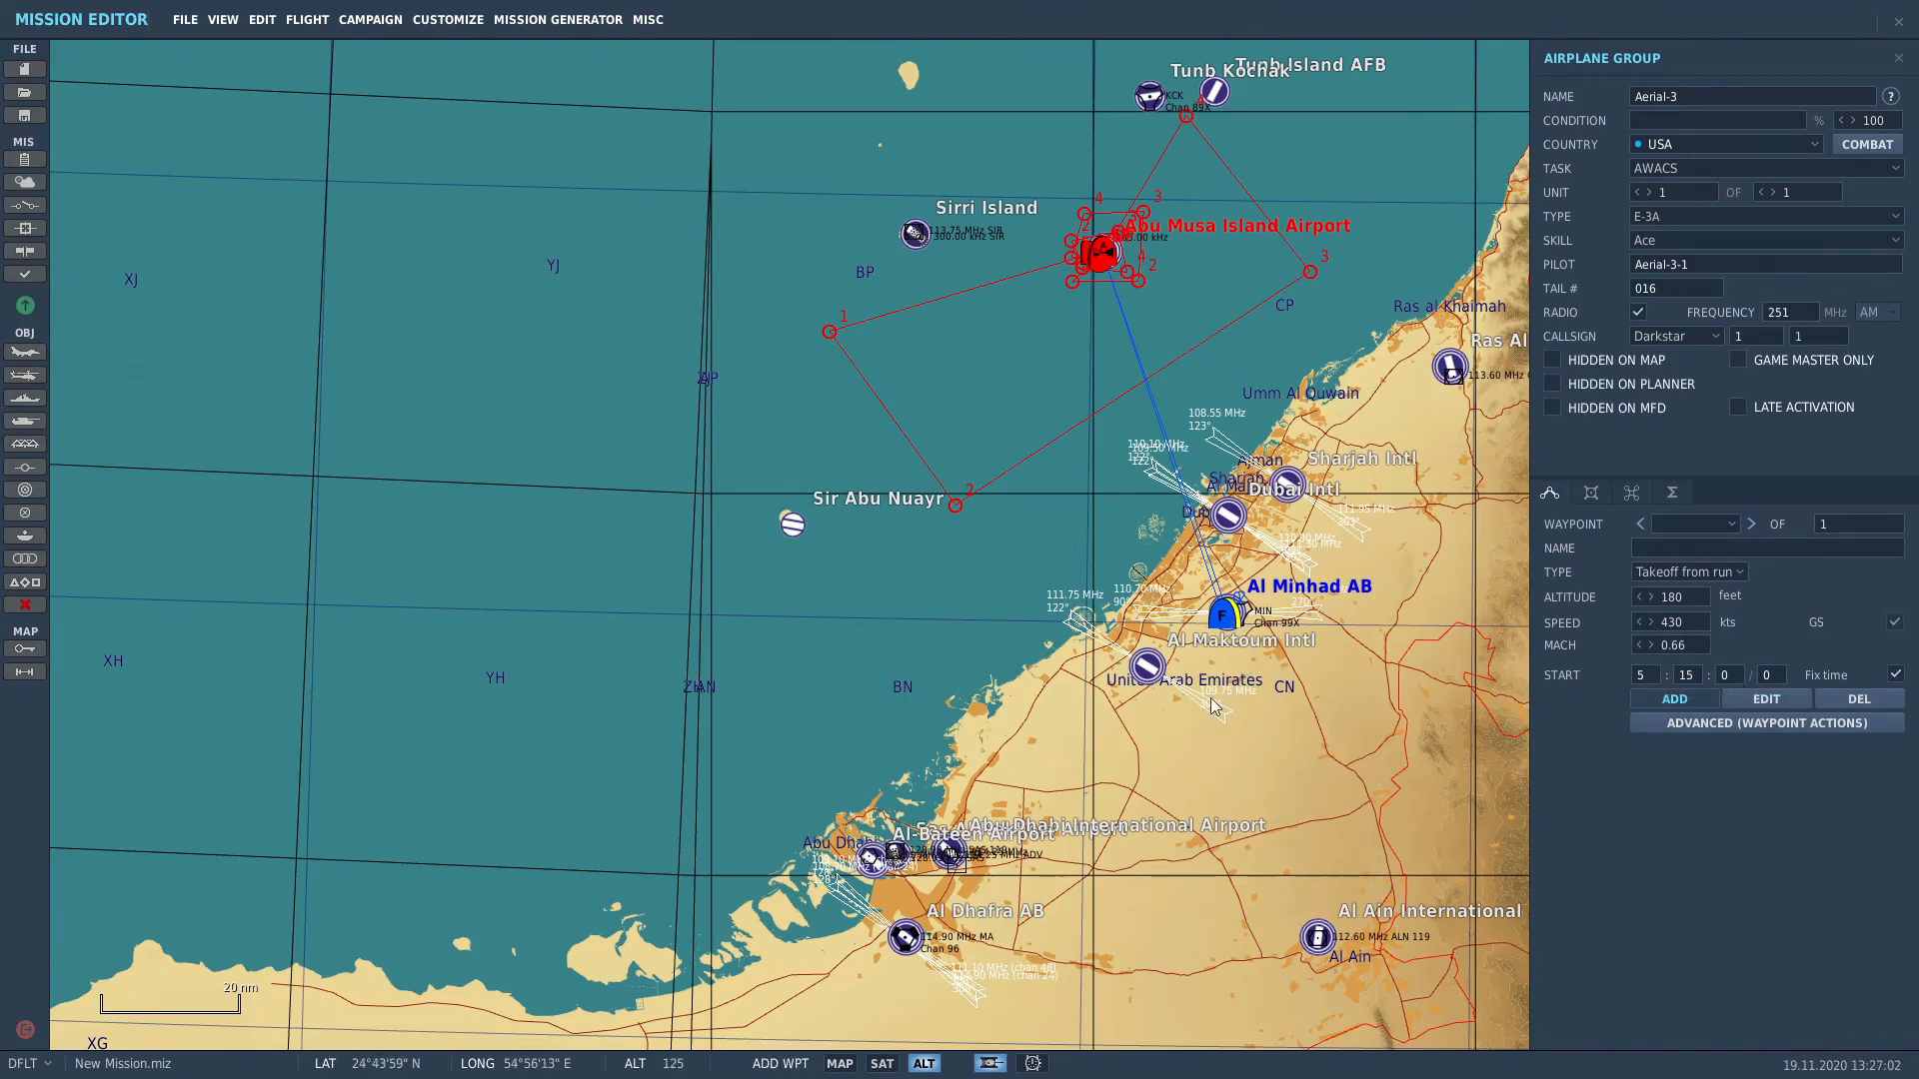
{"action": "left_click", "coordinate": [1339, 479]}
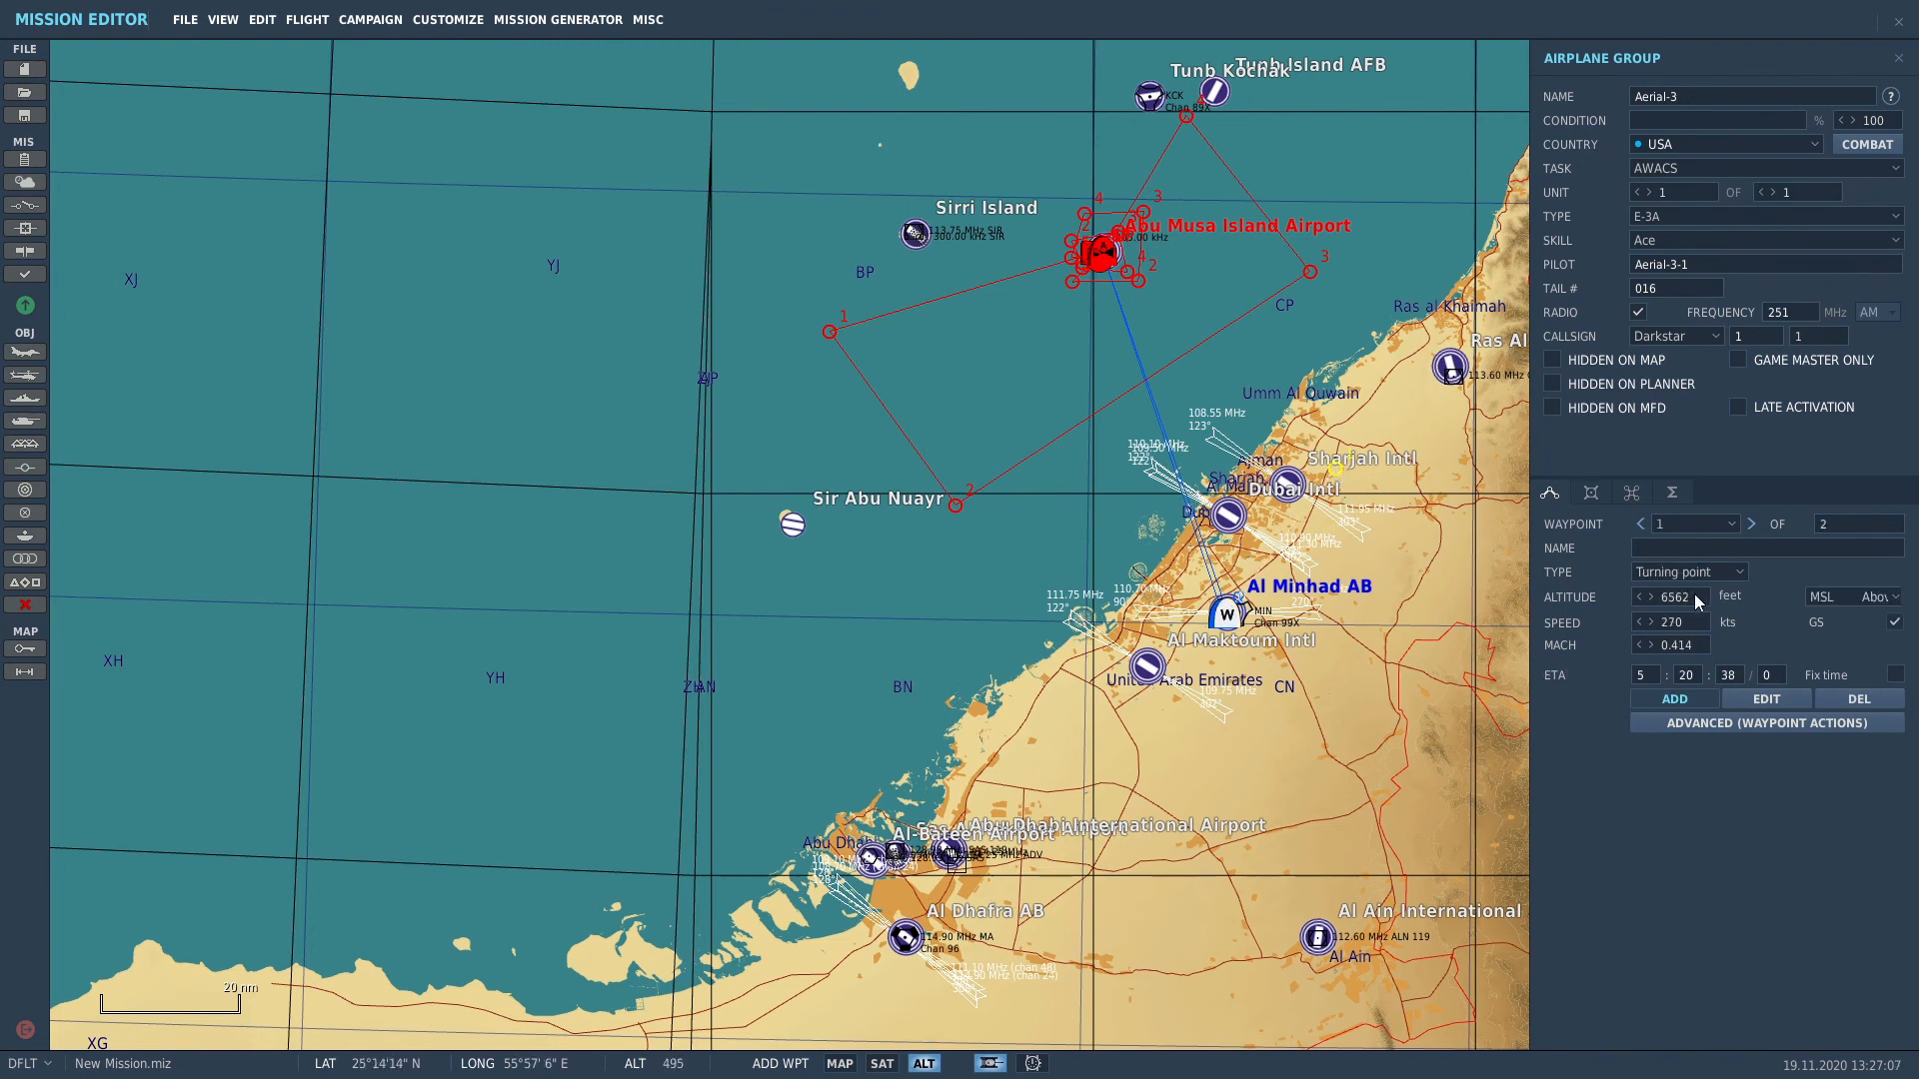
{"action": "left_click", "coordinate": [1699, 597]}
{"action": "type", "text": "320"}
Step: Add orbit waypoints alternating southwest of Al Minhad and Sharjah, ending with an Al Minhad landing
{"action": "left_click", "coordinate": [1039, 709]}
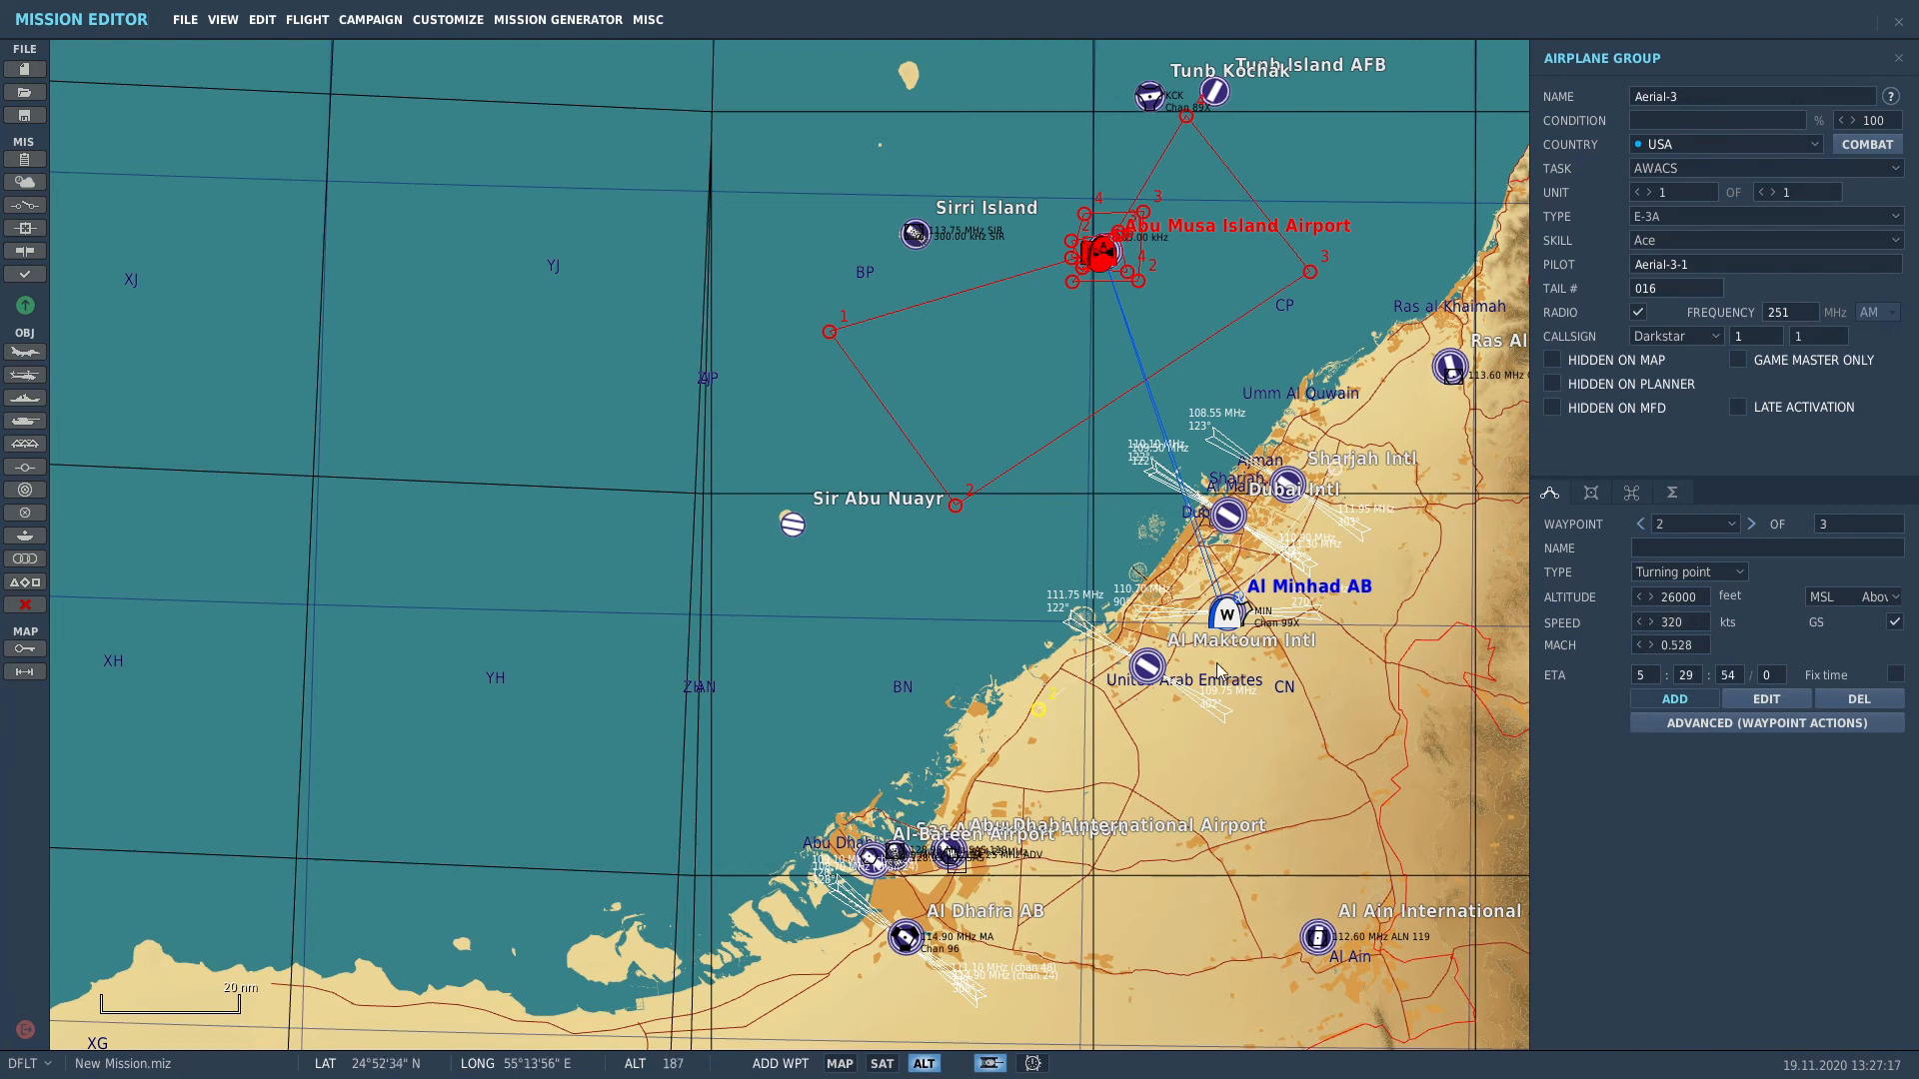
{"action": "left_click", "coordinate": [1348, 477]}
{"action": "left_click", "coordinate": [1050, 712]}
{"action": "left_click", "coordinate": [1366, 483]}
{"action": "left_click", "coordinate": [1087, 713]}
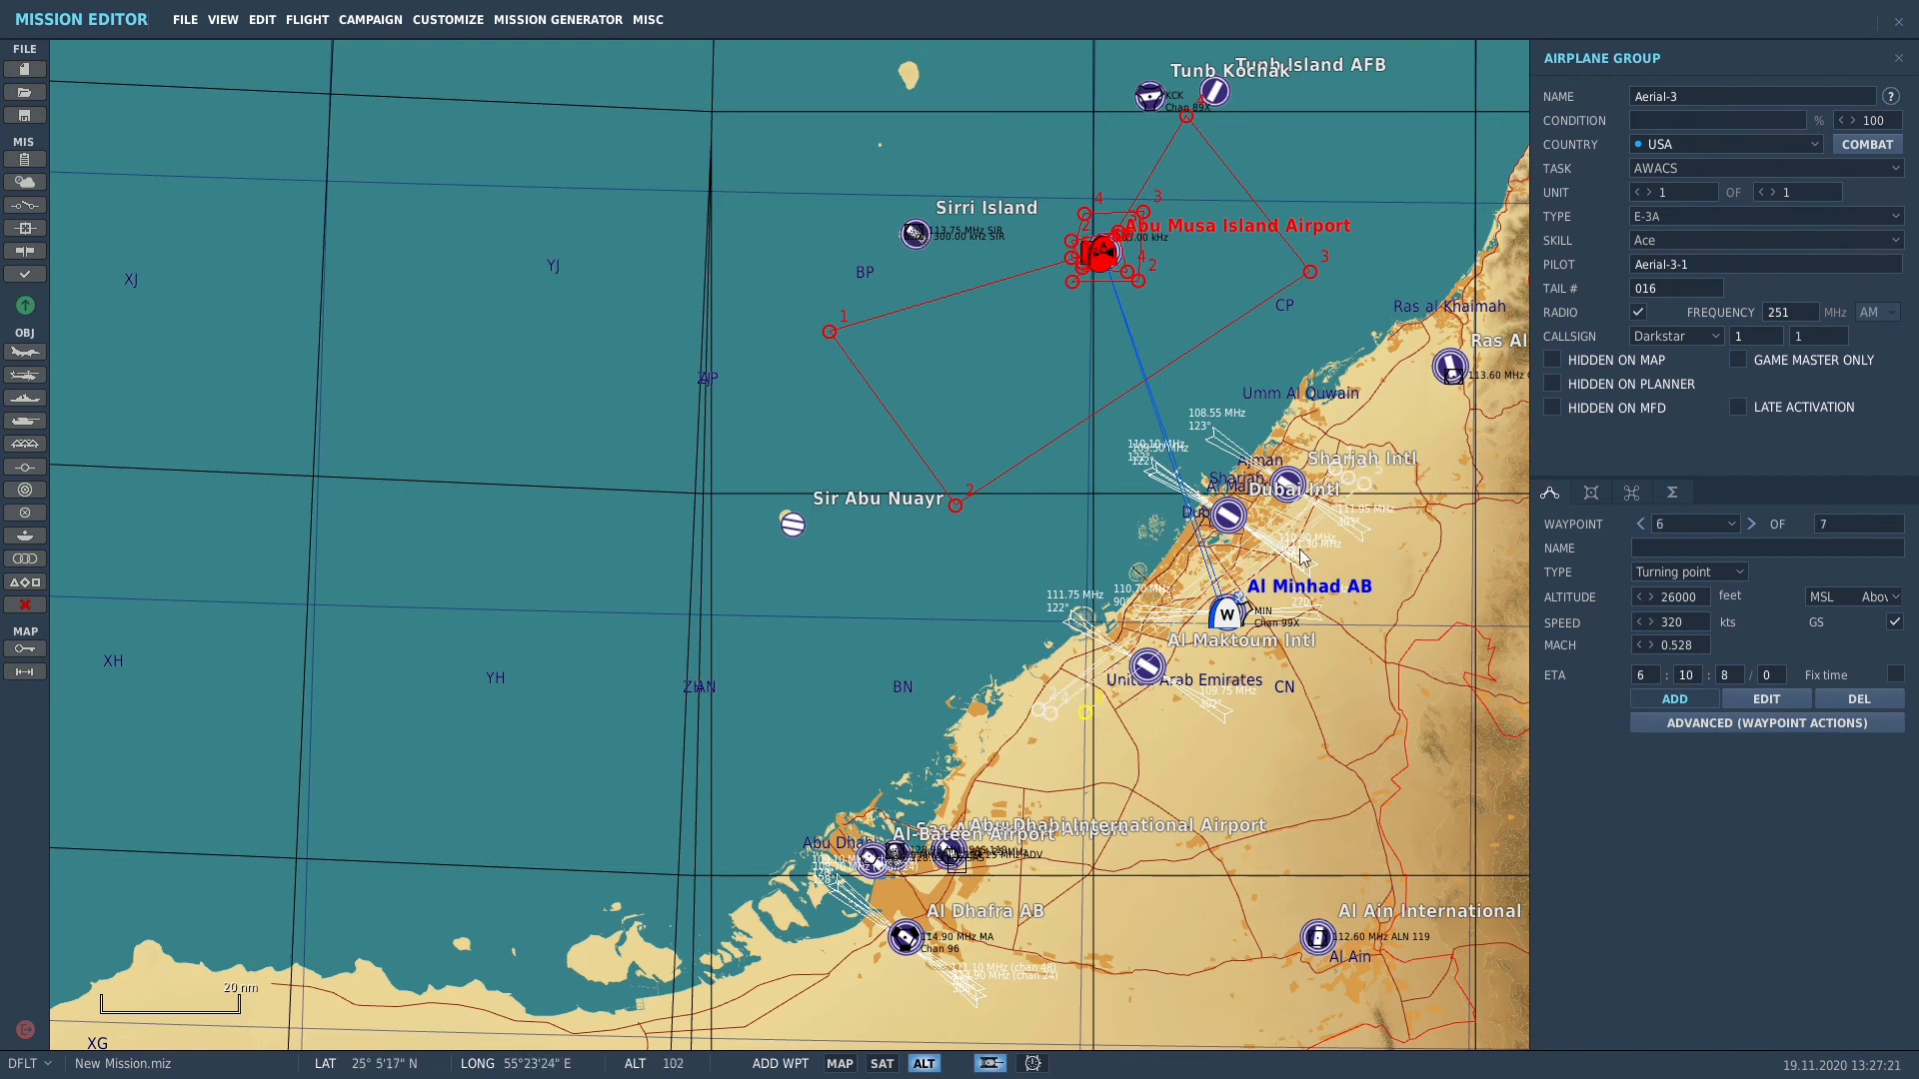
{"action": "left_click", "coordinate": [1367, 497]}
{"action": "left_click", "coordinate": [1066, 738]}
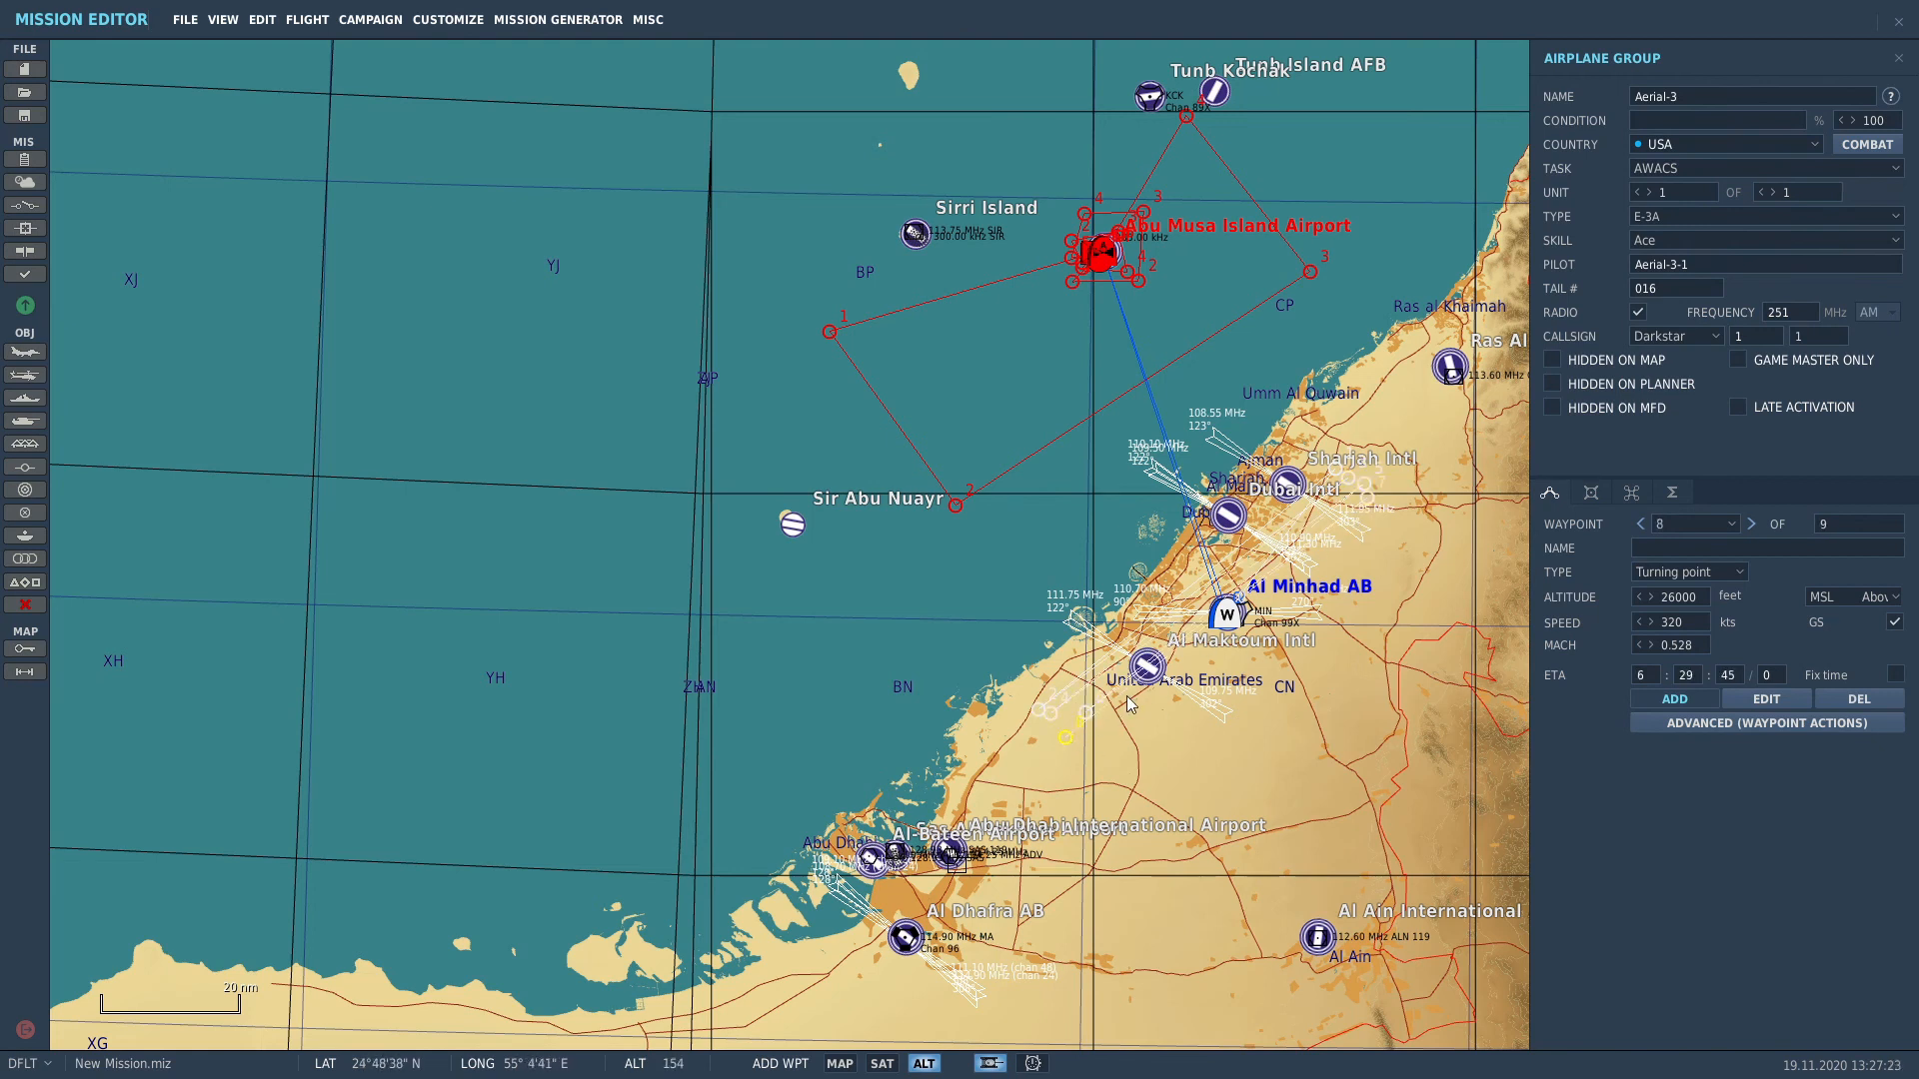
{"action": "left_click", "coordinate": [1227, 627]}
{"action": "left_click", "coordinate": [1729, 574]}
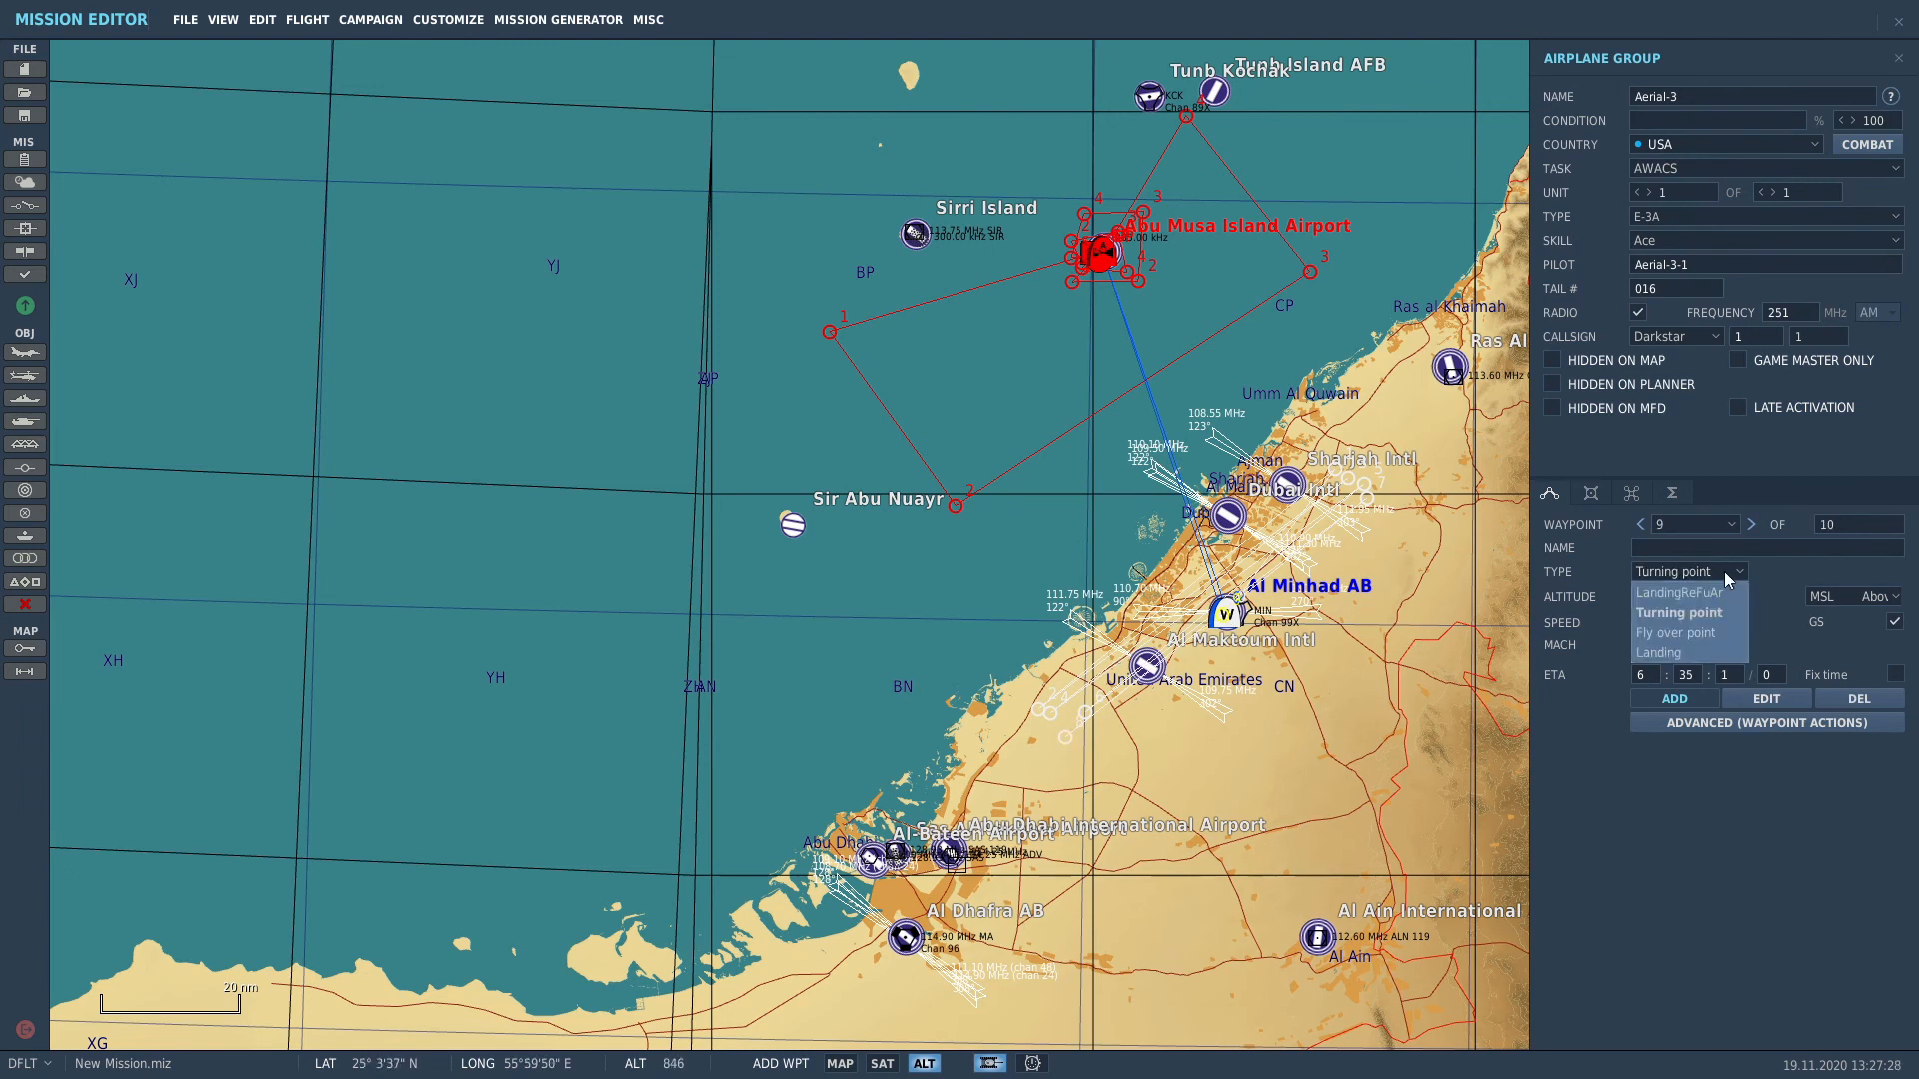
{"action": "left_click", "coordinate": [1682, 652]}
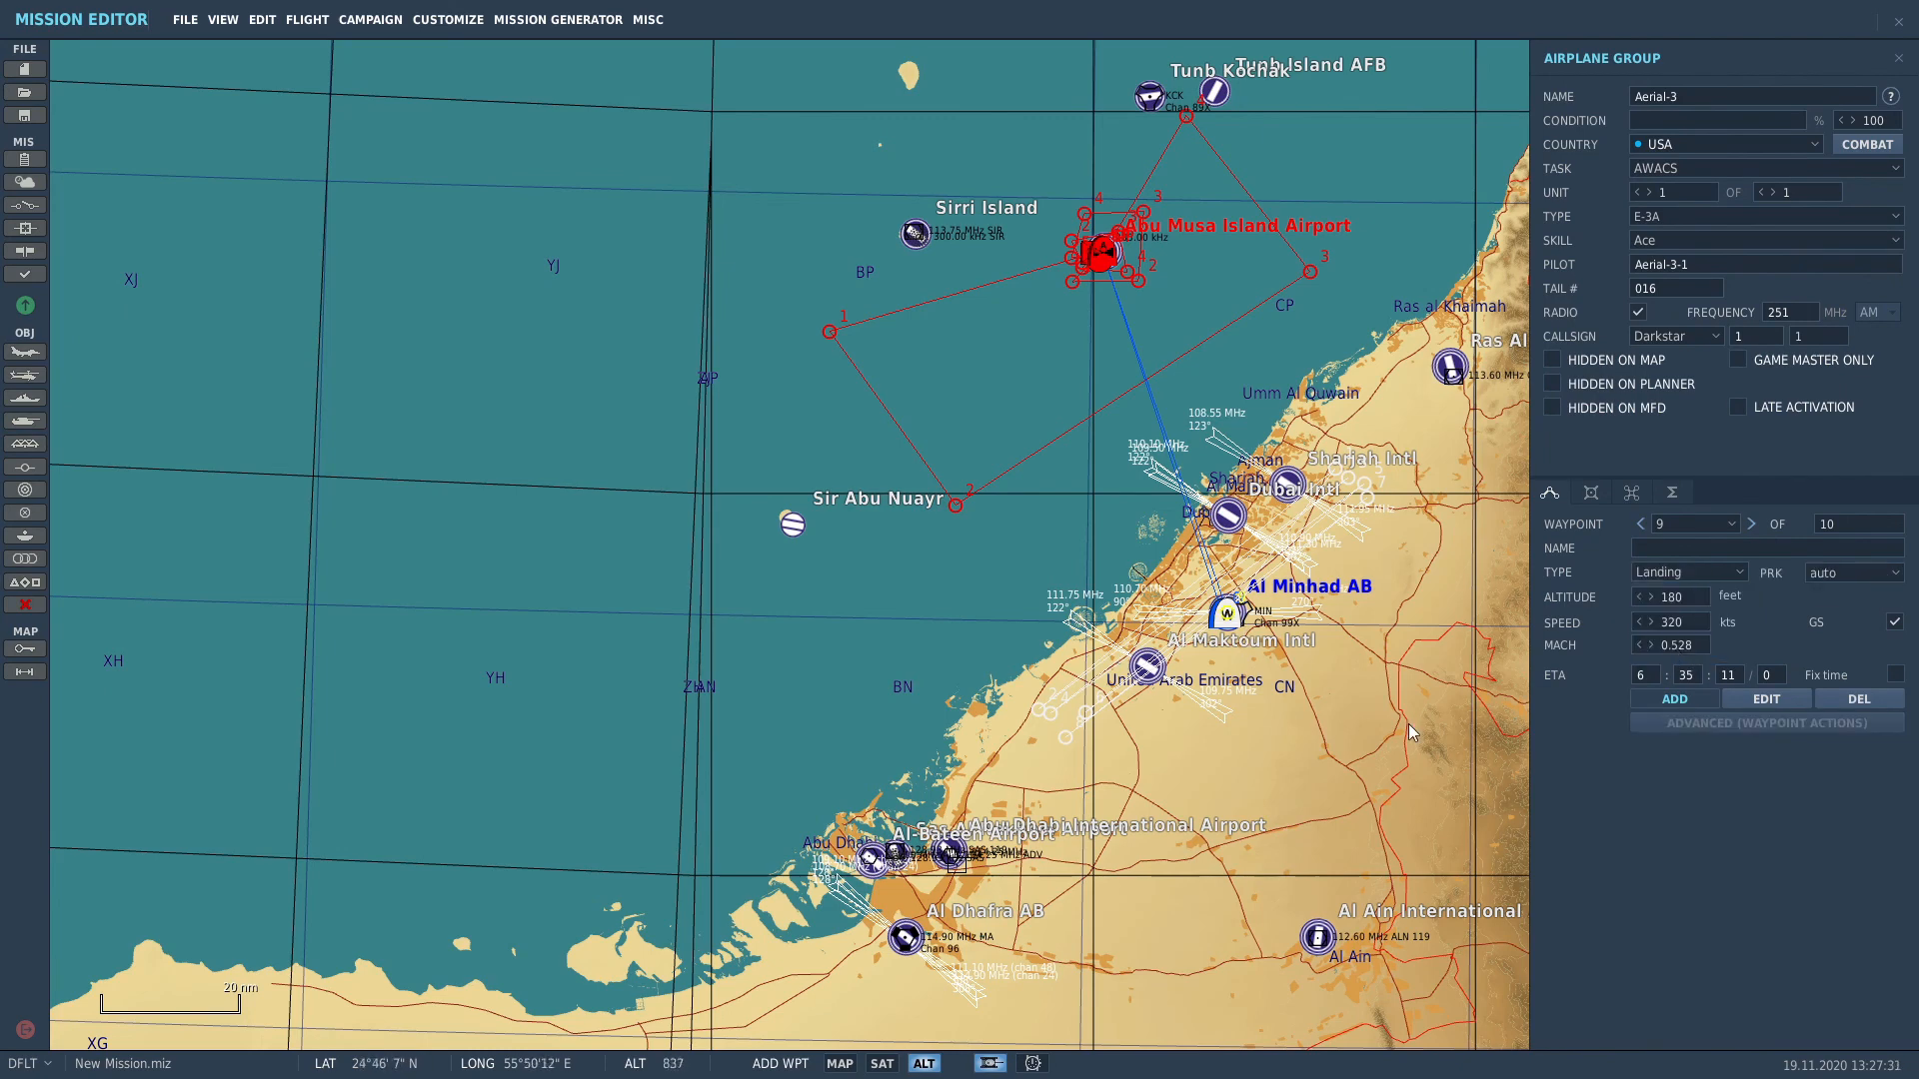
{"action": "scroll", "coordinate": [1264, 687], "scroll_direction": "up", "scroll_amount": 5}
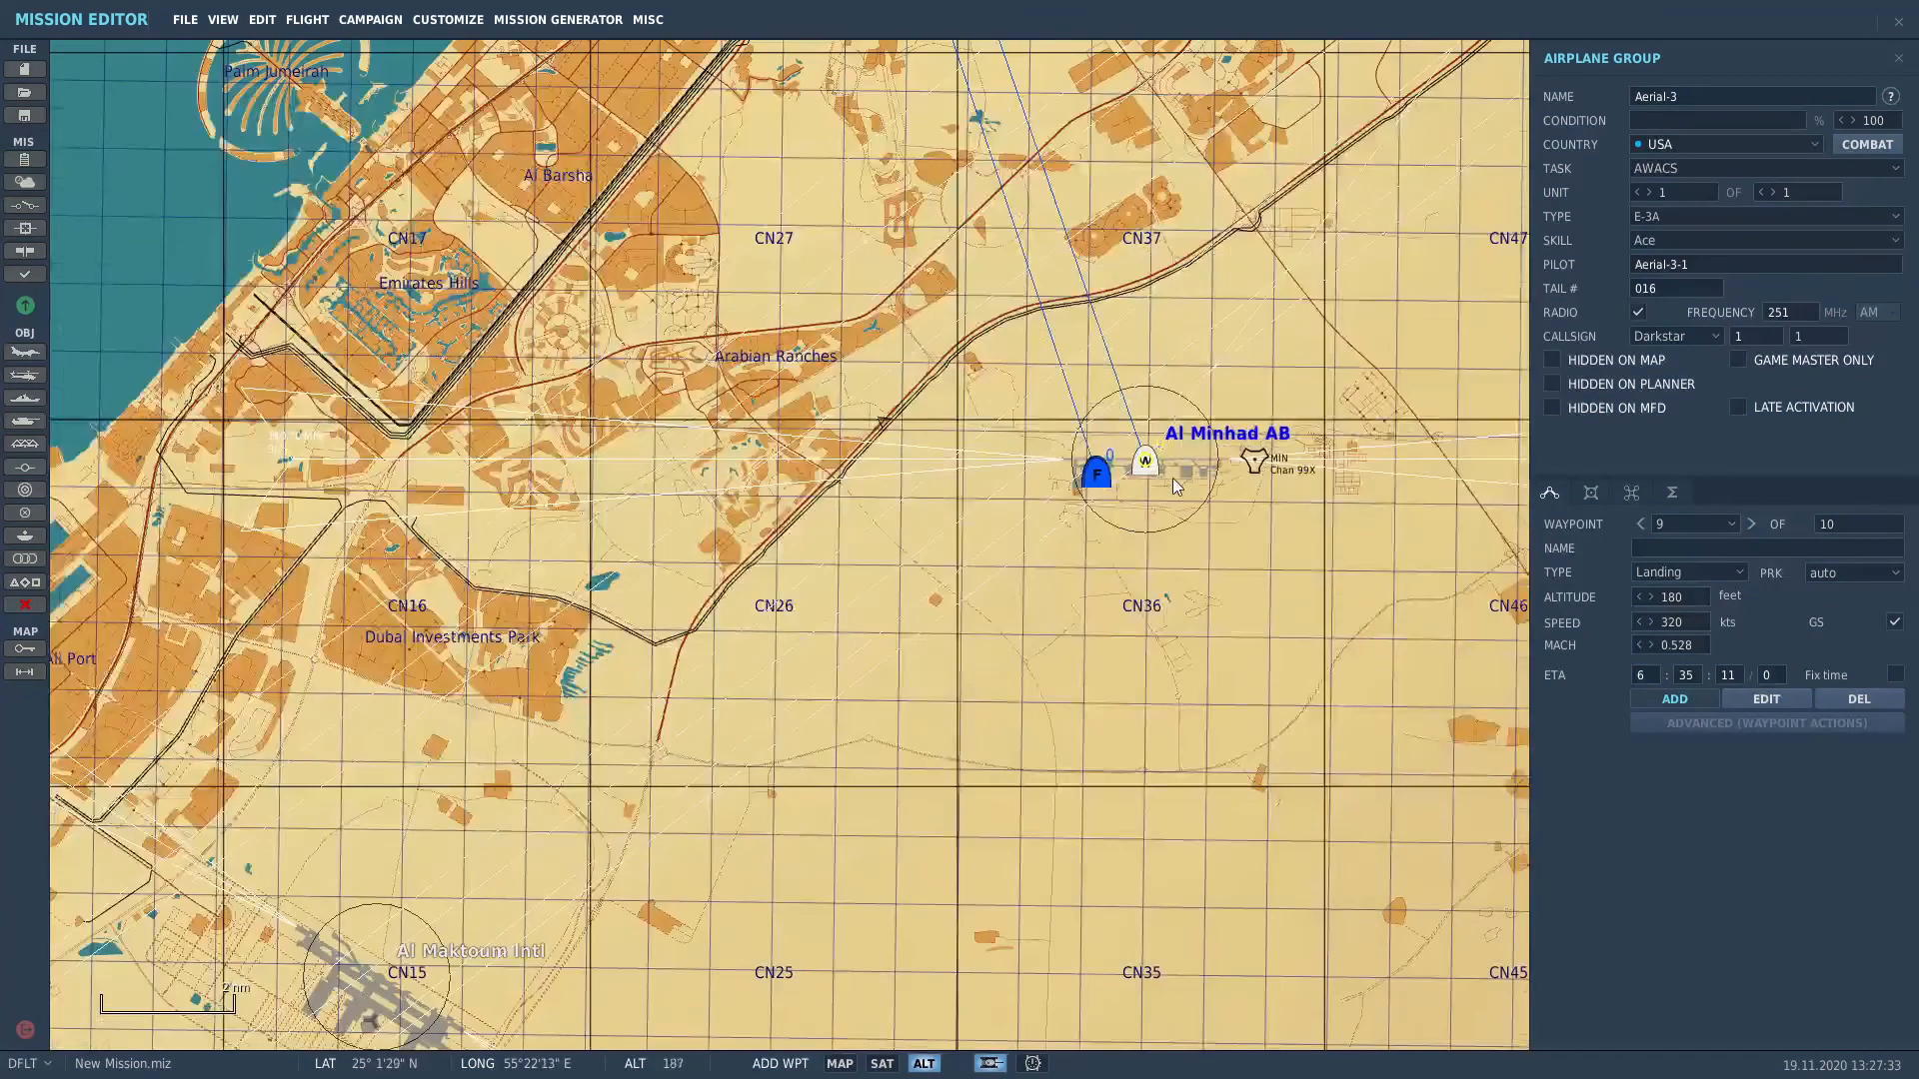
Step: Deselect the AWACS group with Escape and start a new airplane group, Aerial-4
{"action": "scroll", "coordinate": [1172, 479], "scroll_direction": "up", "scroll_amount": 2}
{"action": "key", "text": "Escape"}
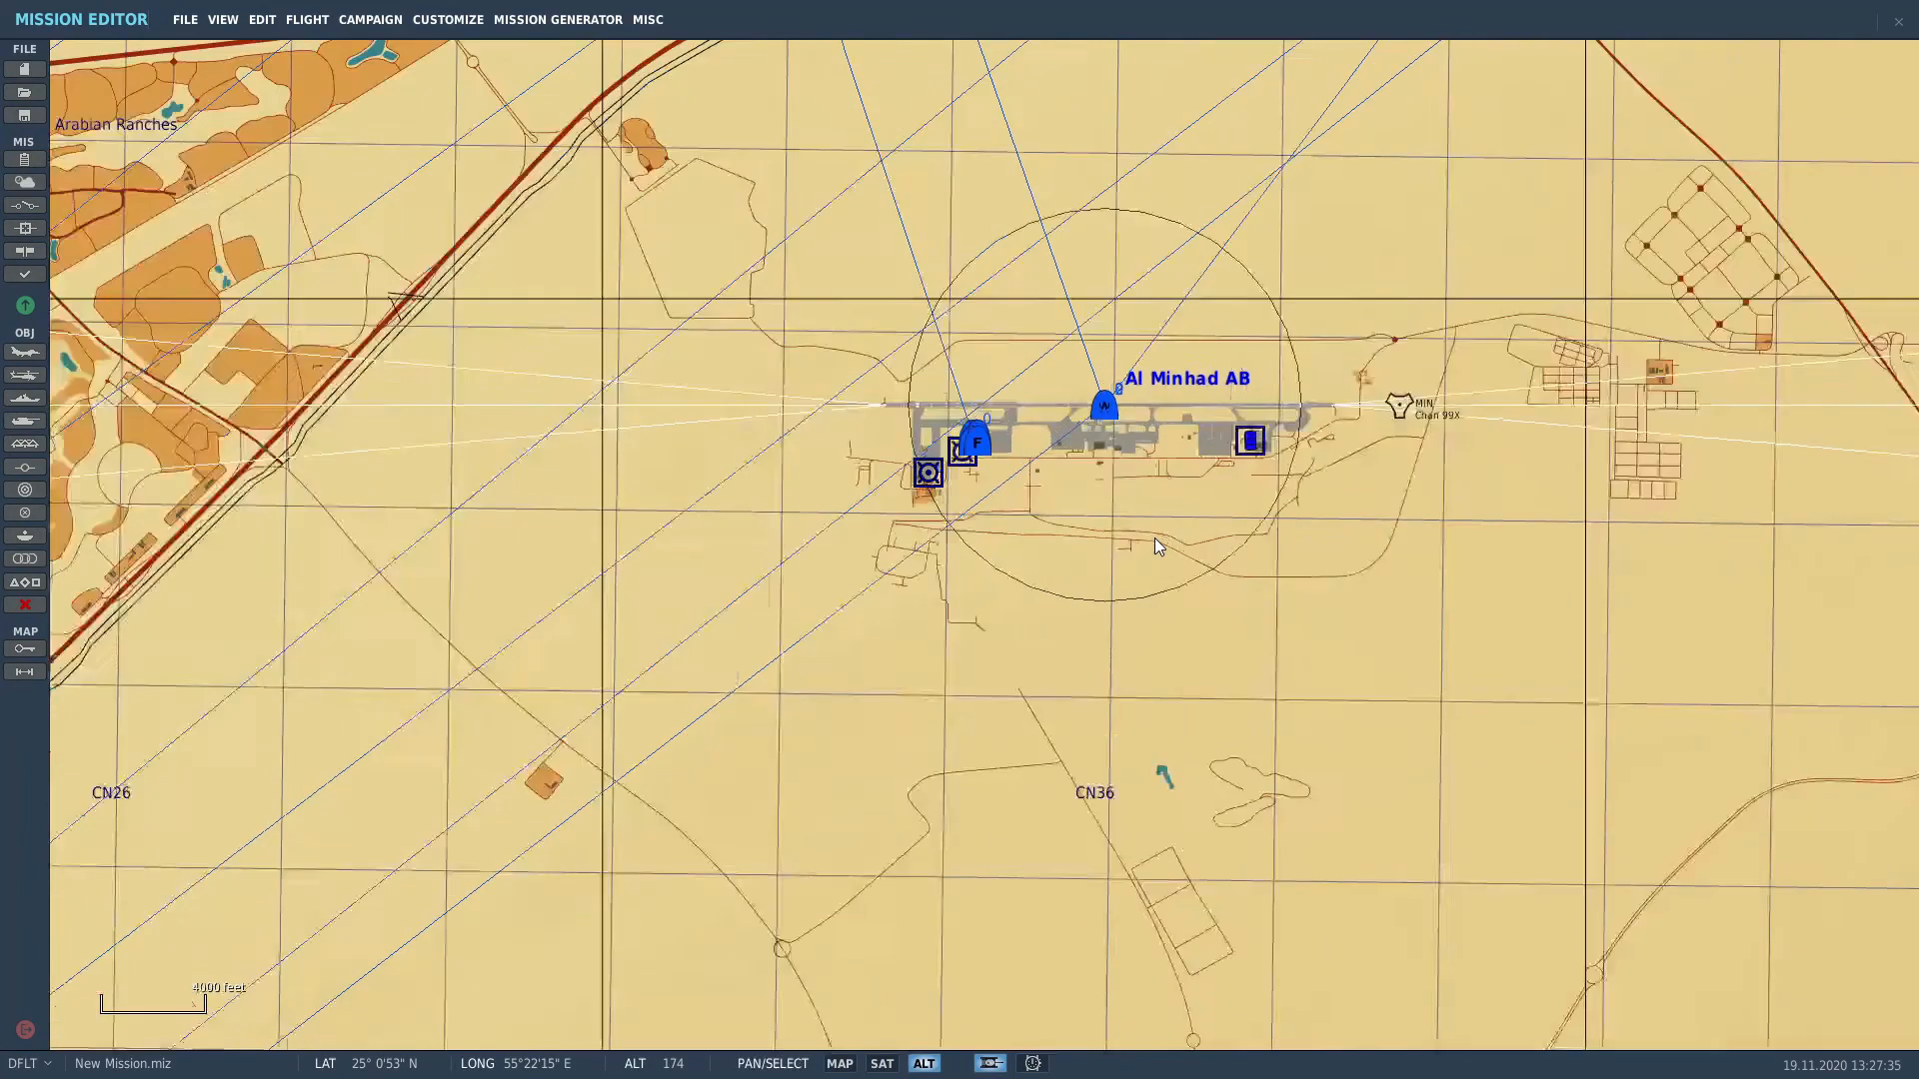
{"action": "scroll", "coordinate": [1154, 540], "scroll_direction": "down", "scroll_amount": 5}
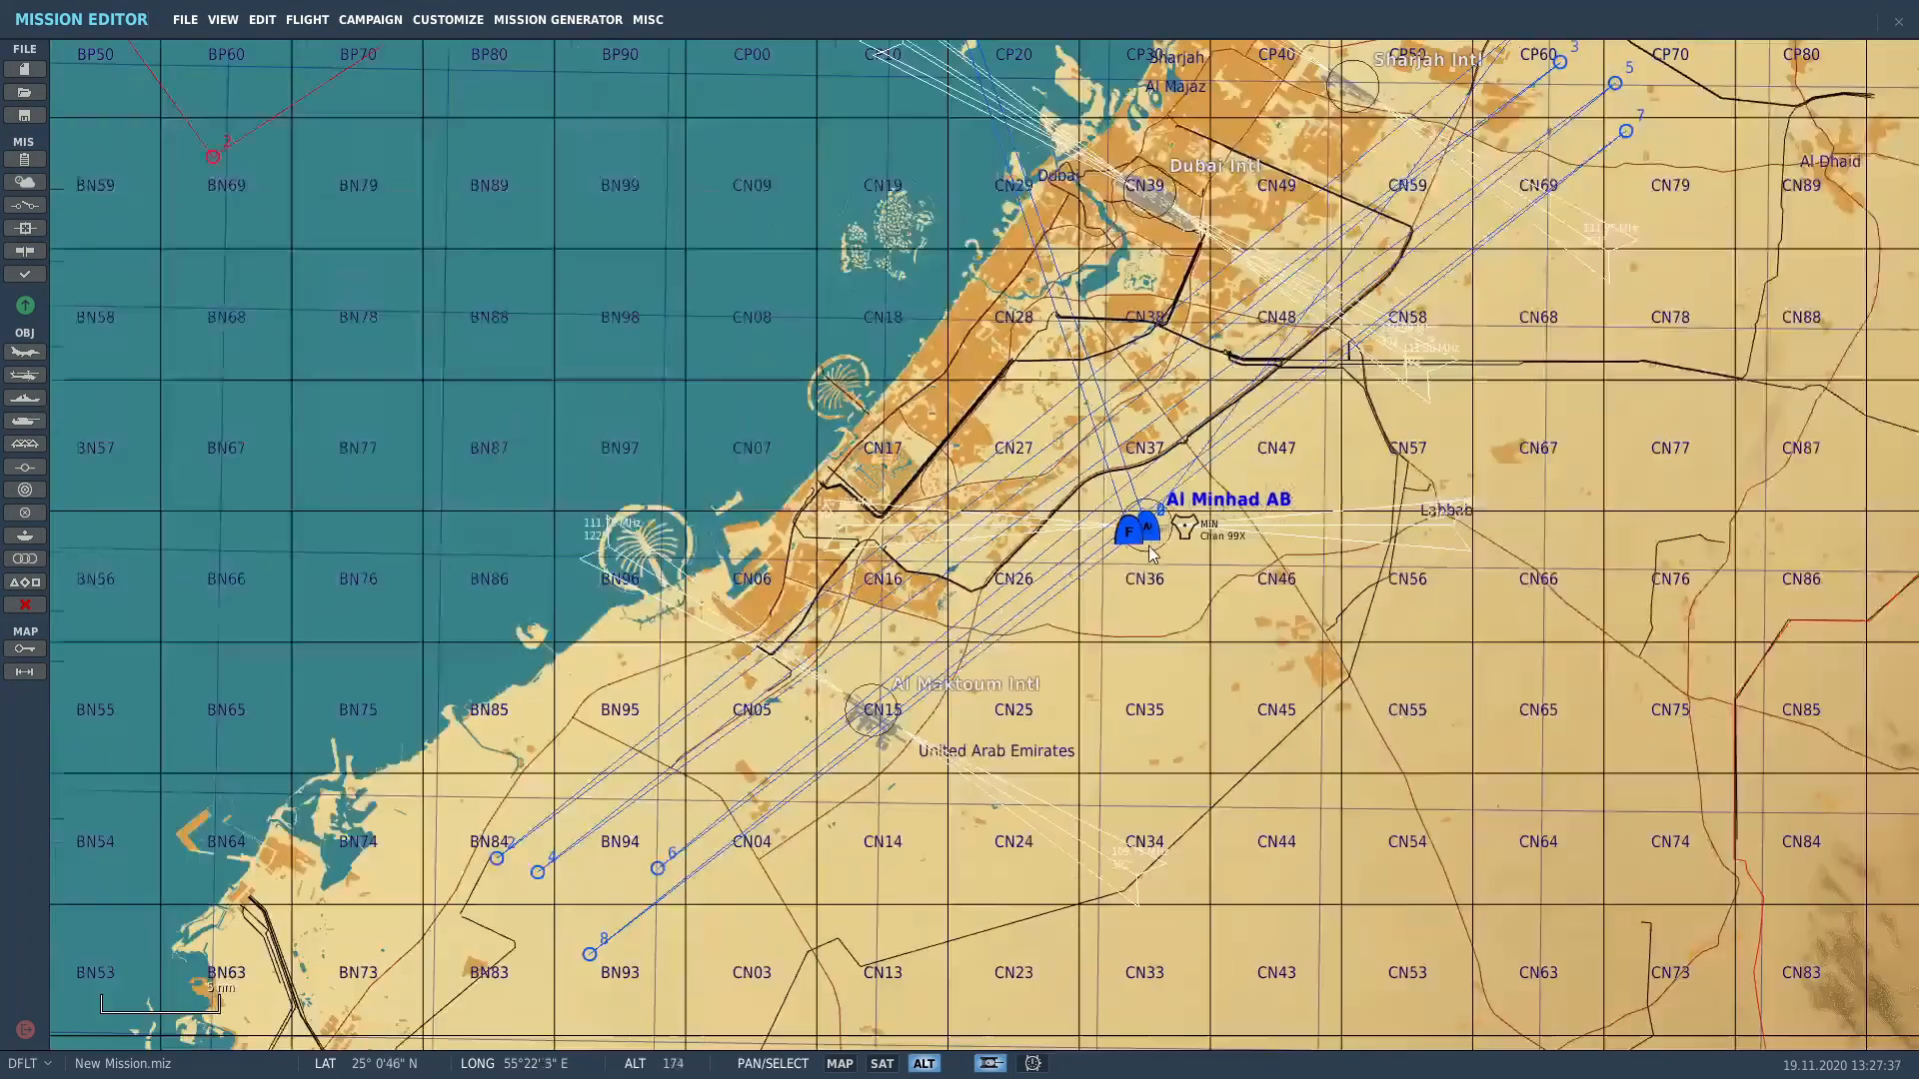
{"action": "scroll", "coordinate": [1148, 546], "scroll_direction": "down", "scroll_amount": 4}
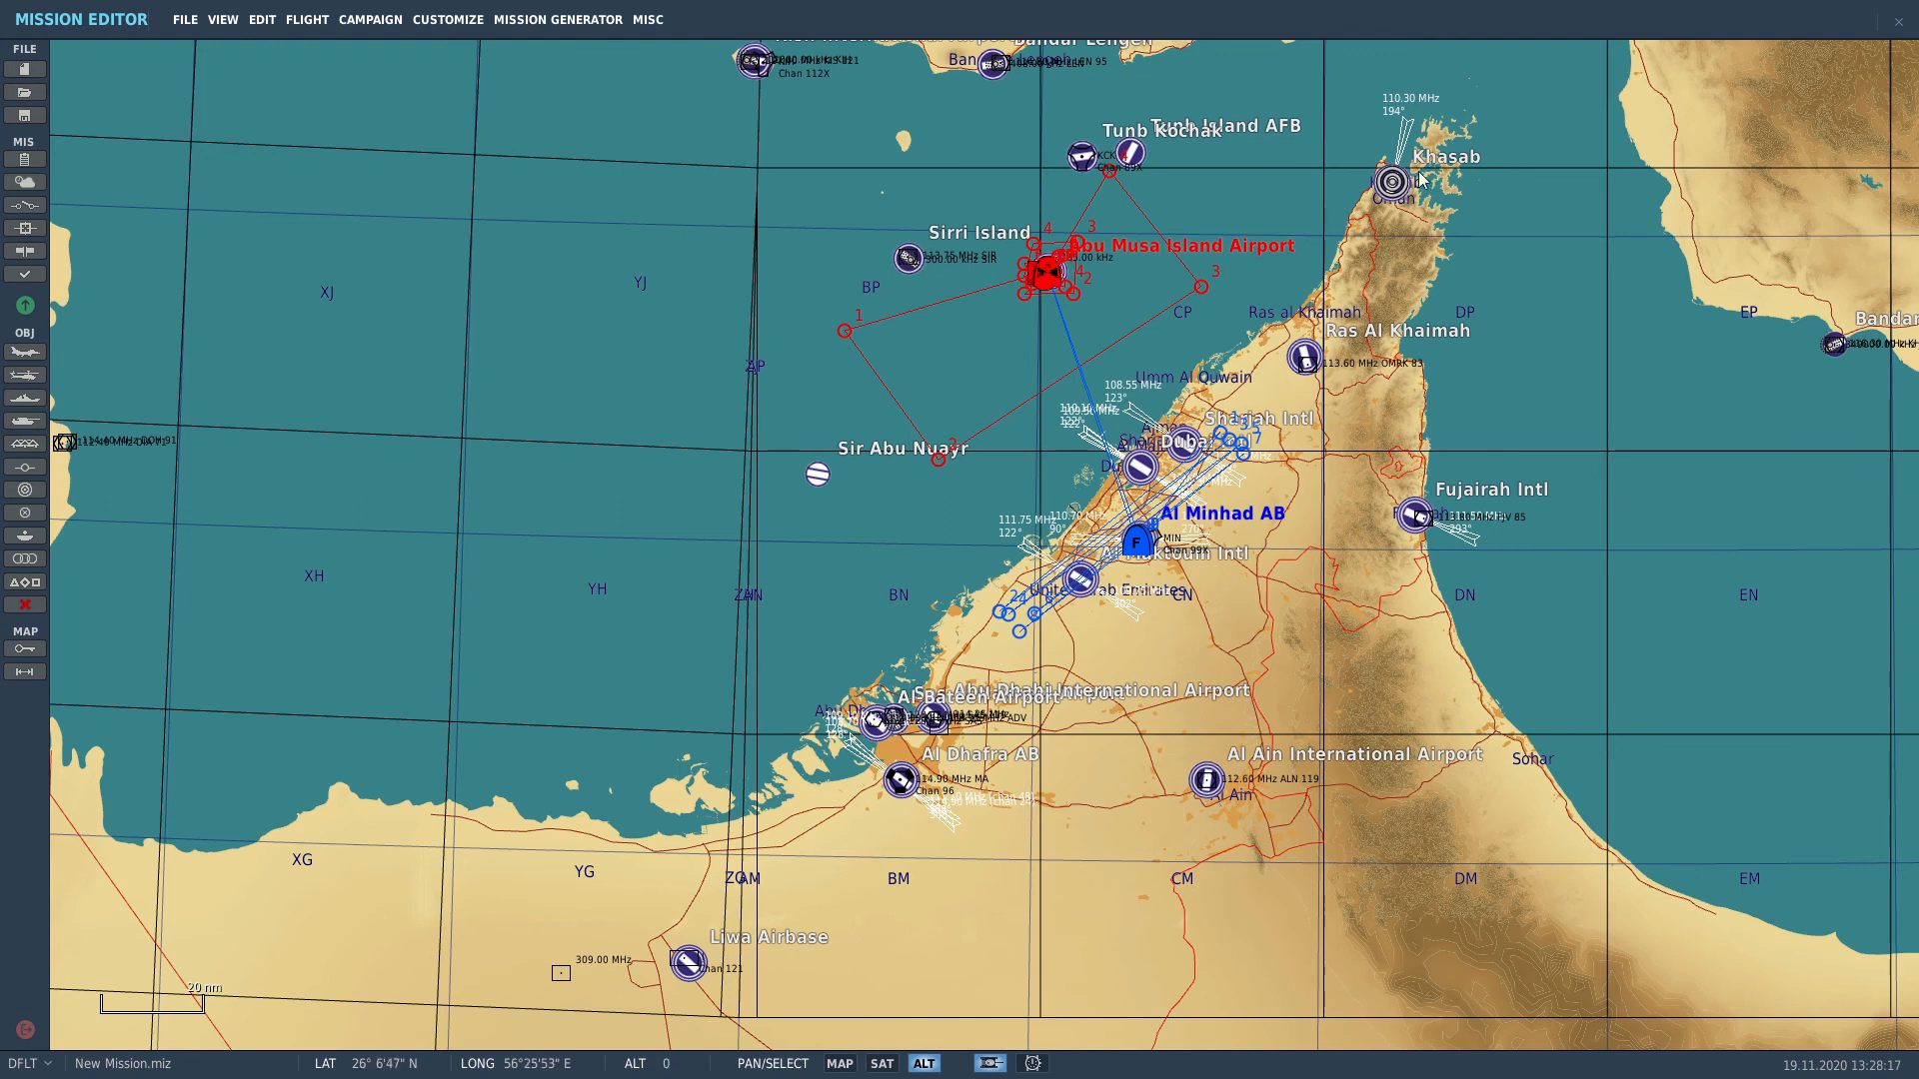
{"action": "left_click", "coordinate": [25, 352]}
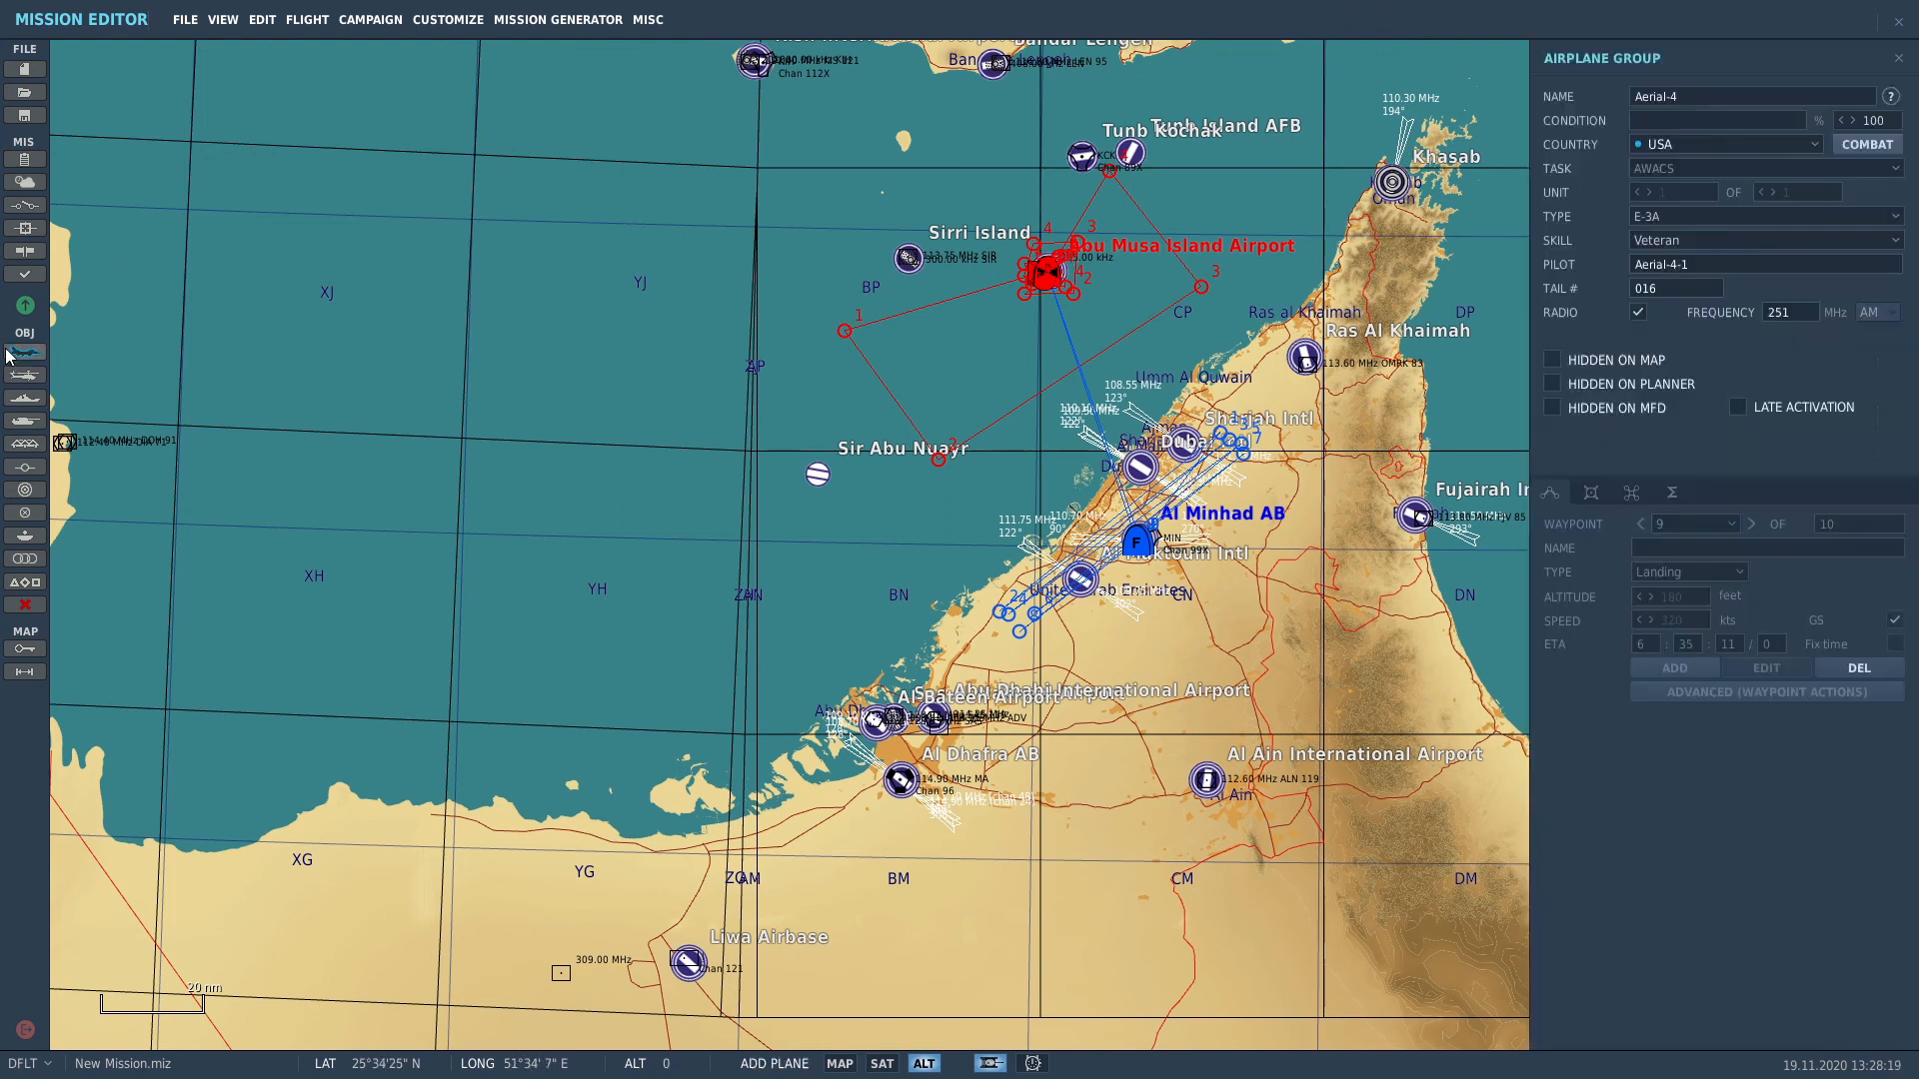
Step: Place Aerial-4 at Khasab as a Kuwaiti F/A-18C Lot 20 group
{"action": "left_click", "coordinate": [1395, 183]}
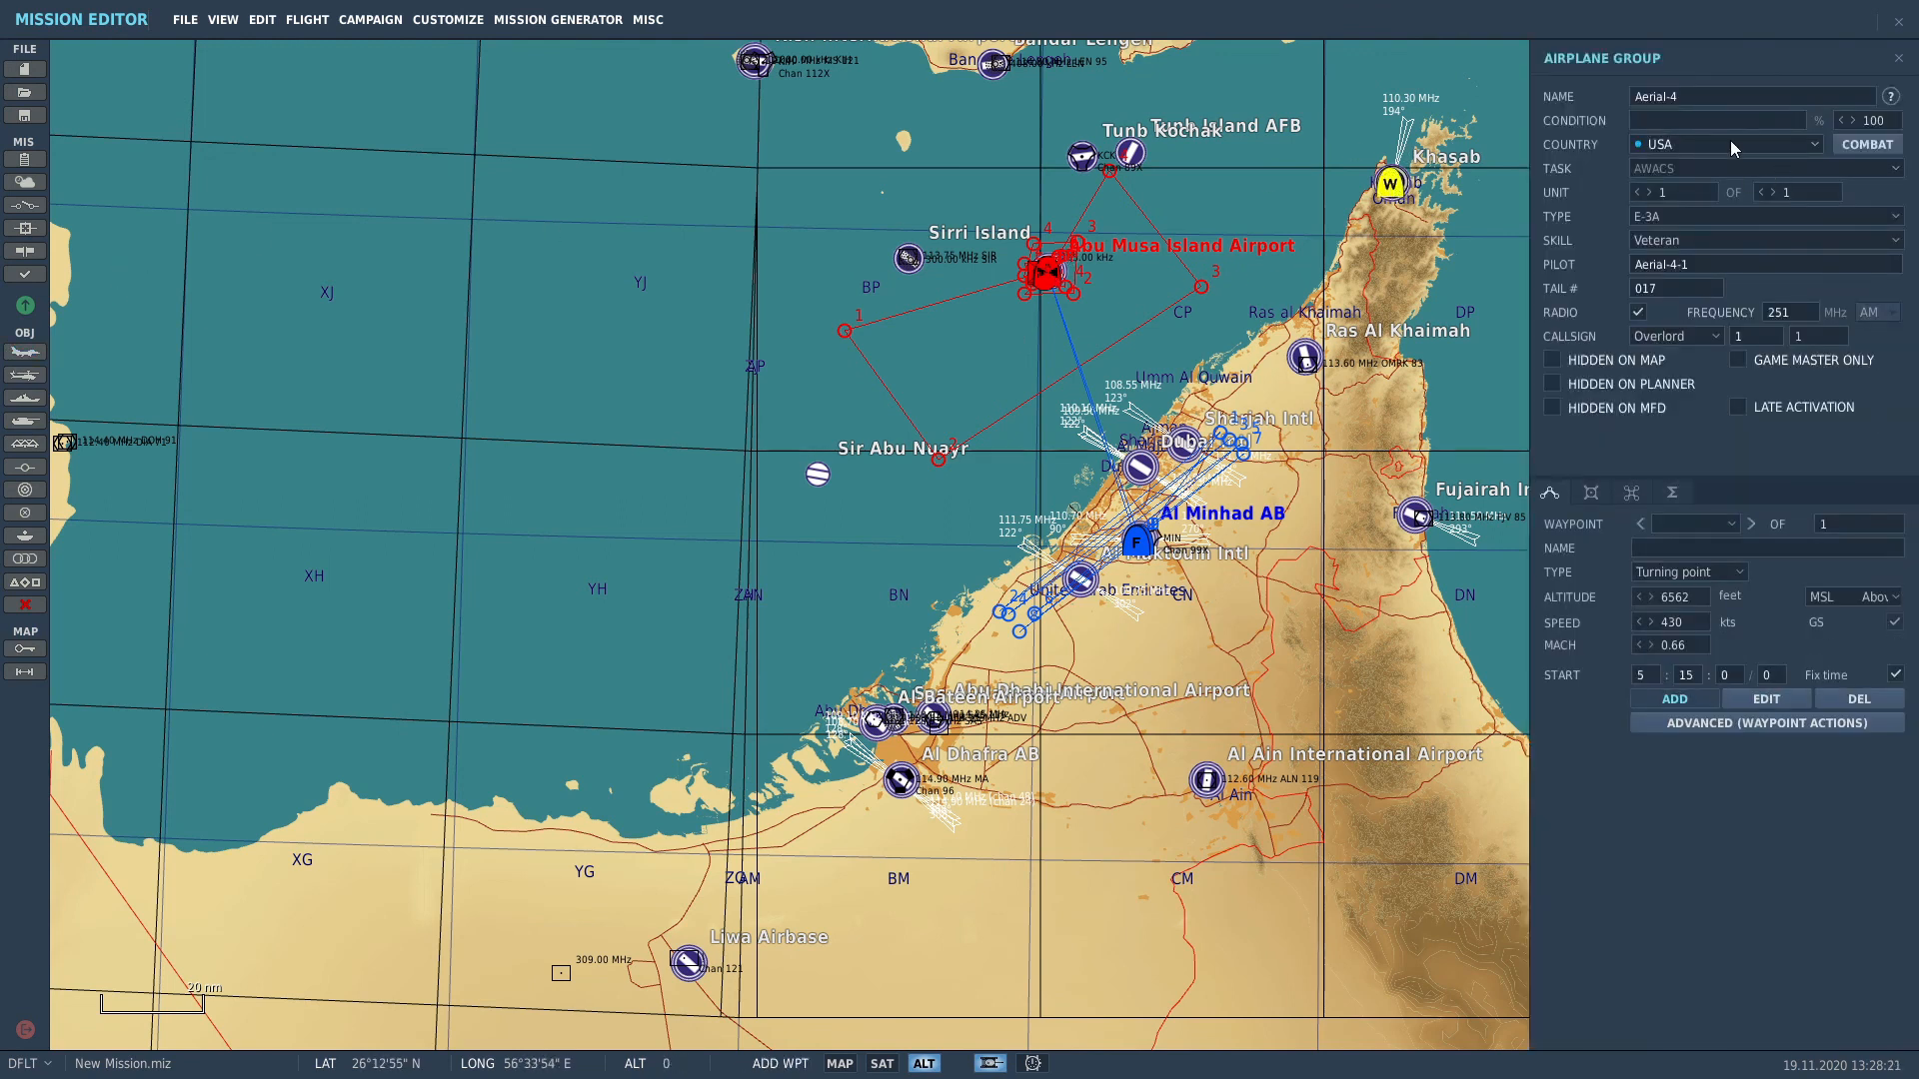
{"action": "left_click", "coordinate": [1730, 142]}
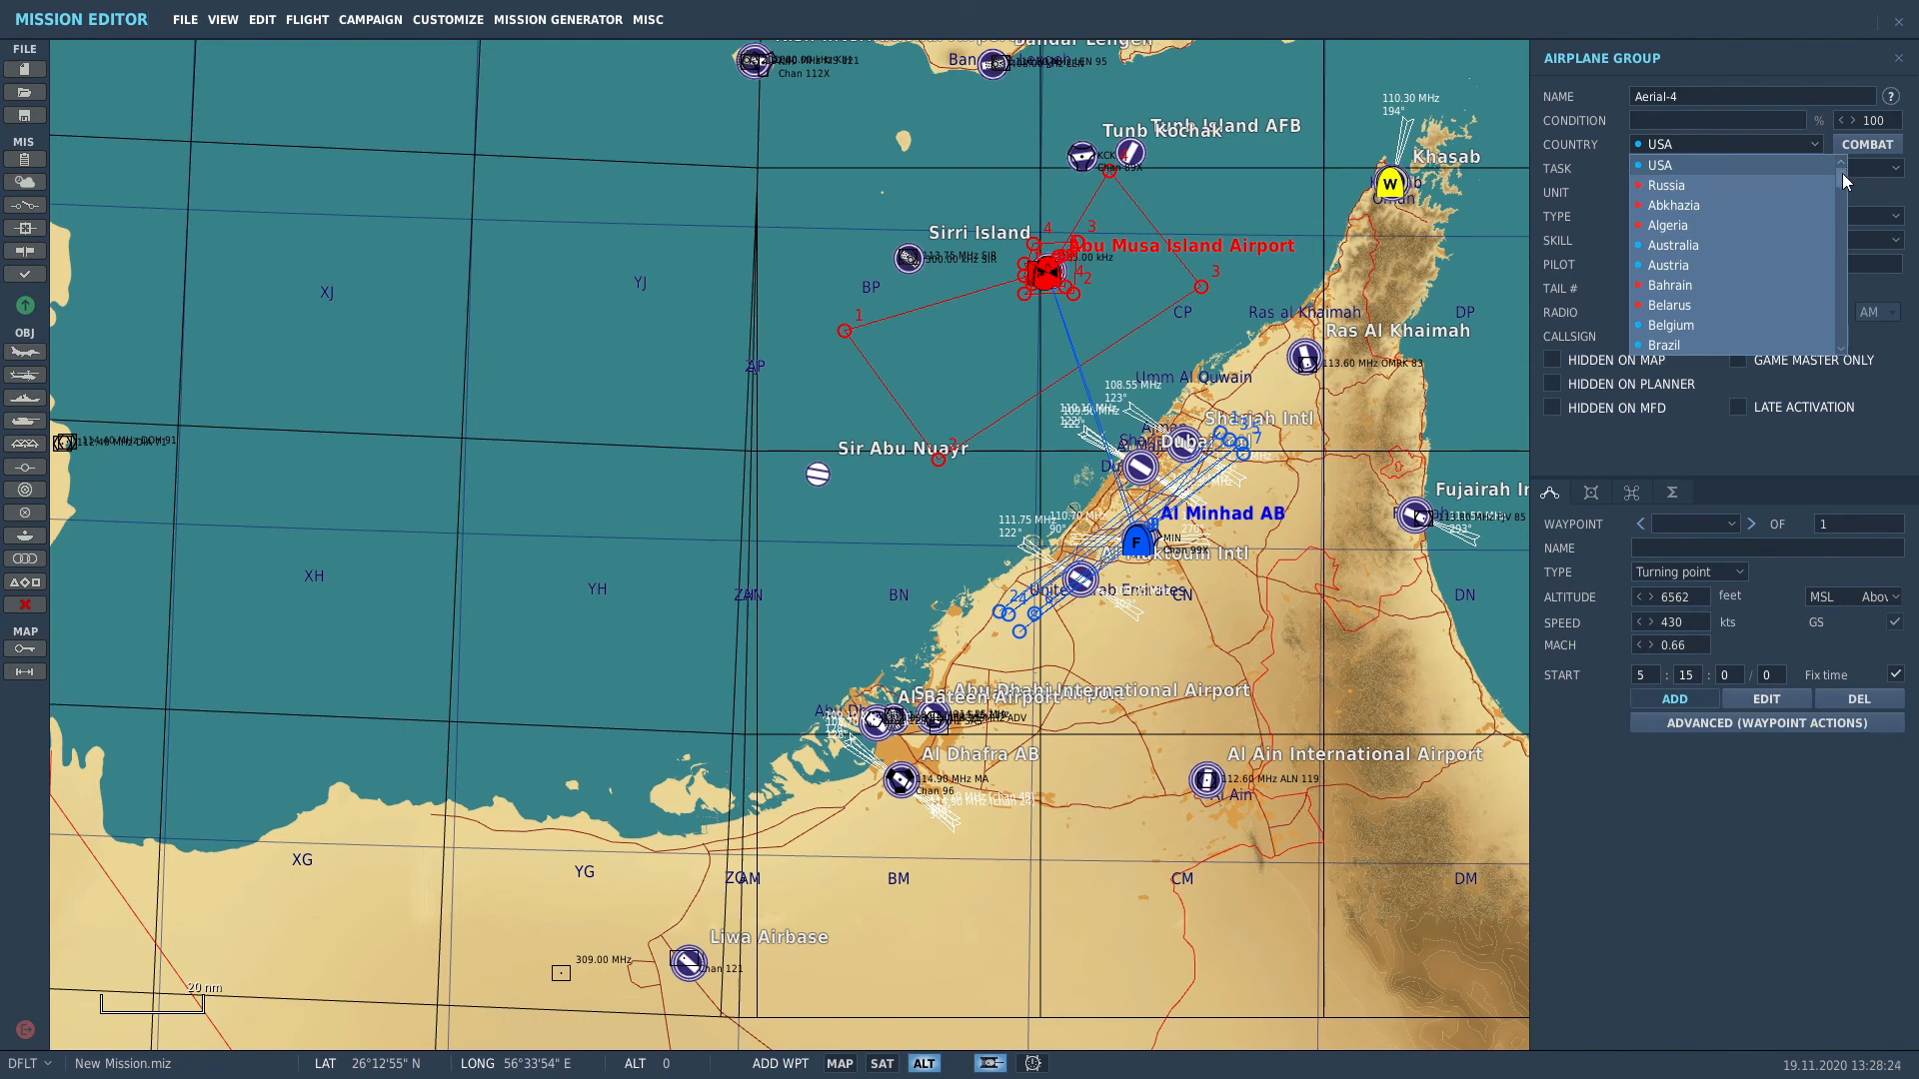
{"action": "left_click_drag", "start_coordinate": [1843, 176], "coordinate": [1844, 224]}
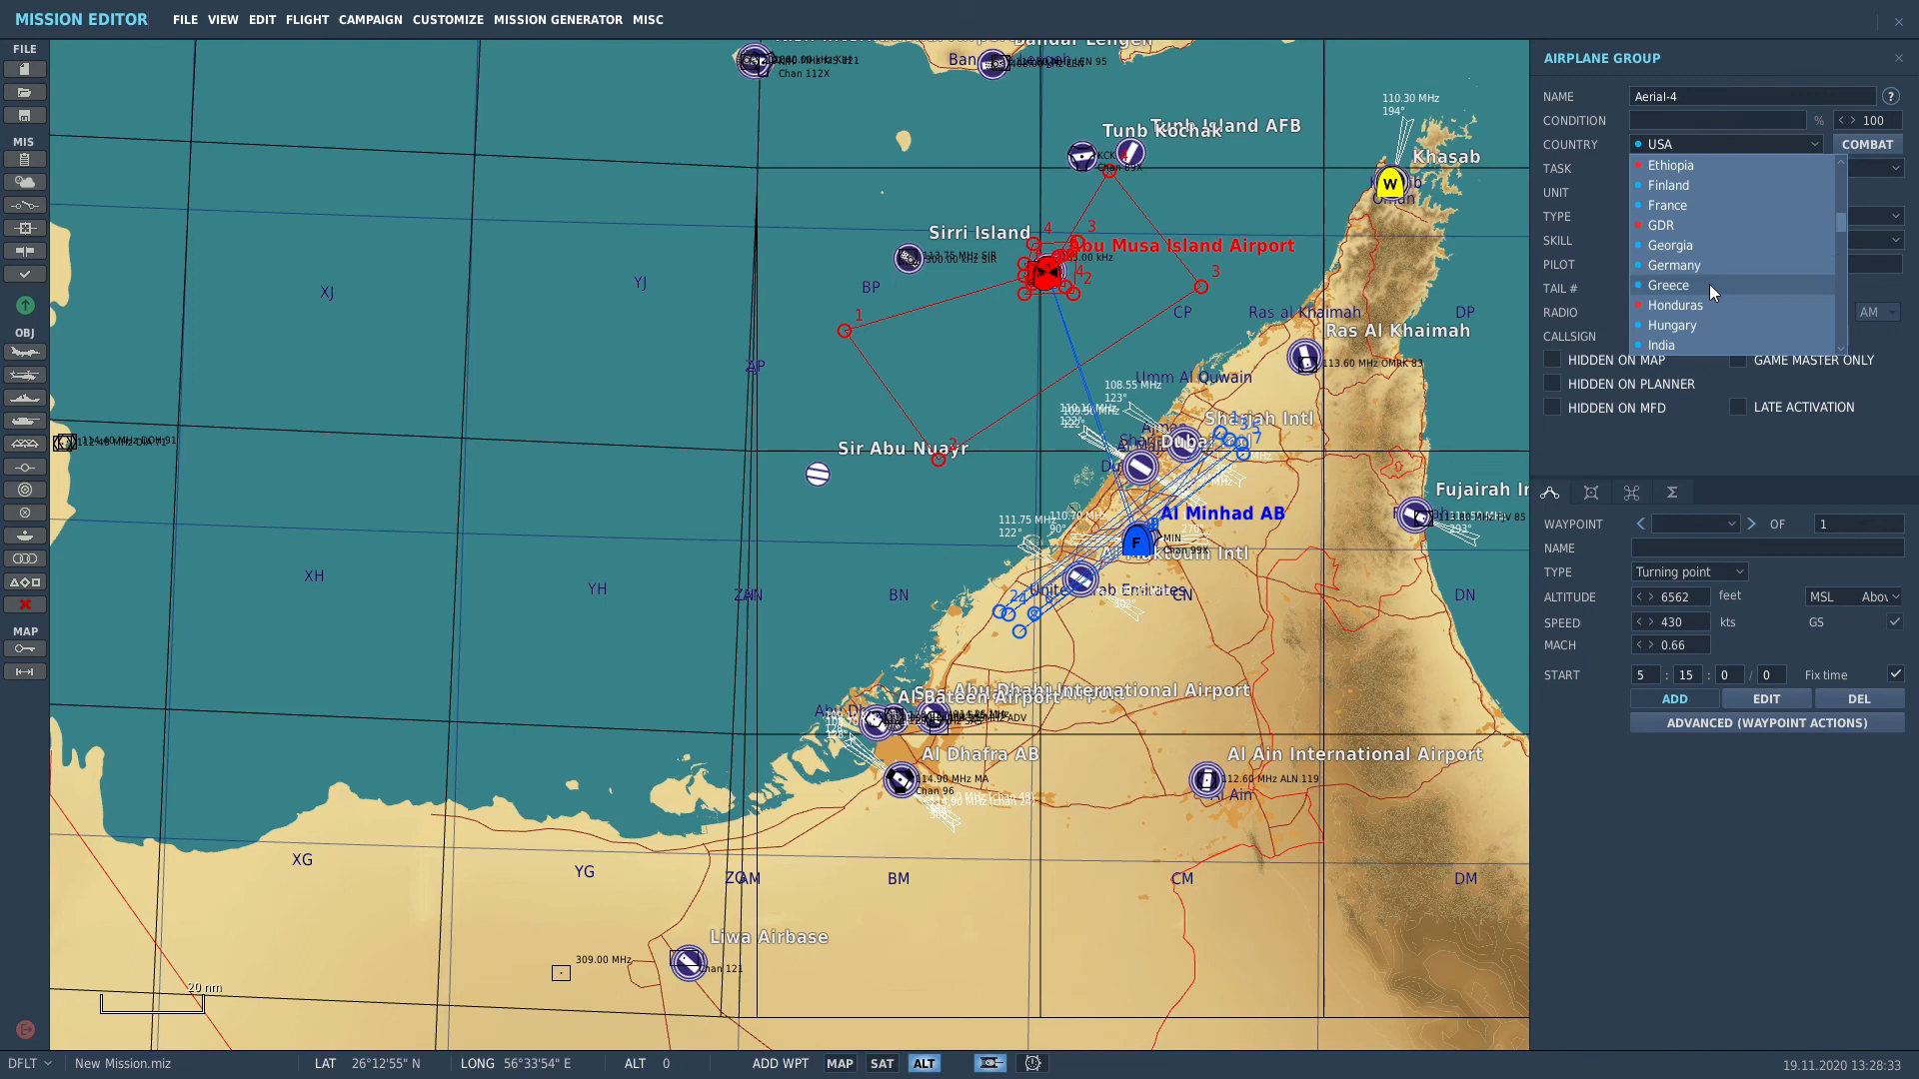
{"action": "left_click_drag", "start_coordinate": [1843, 223], "coordinate": [1851, 262]}
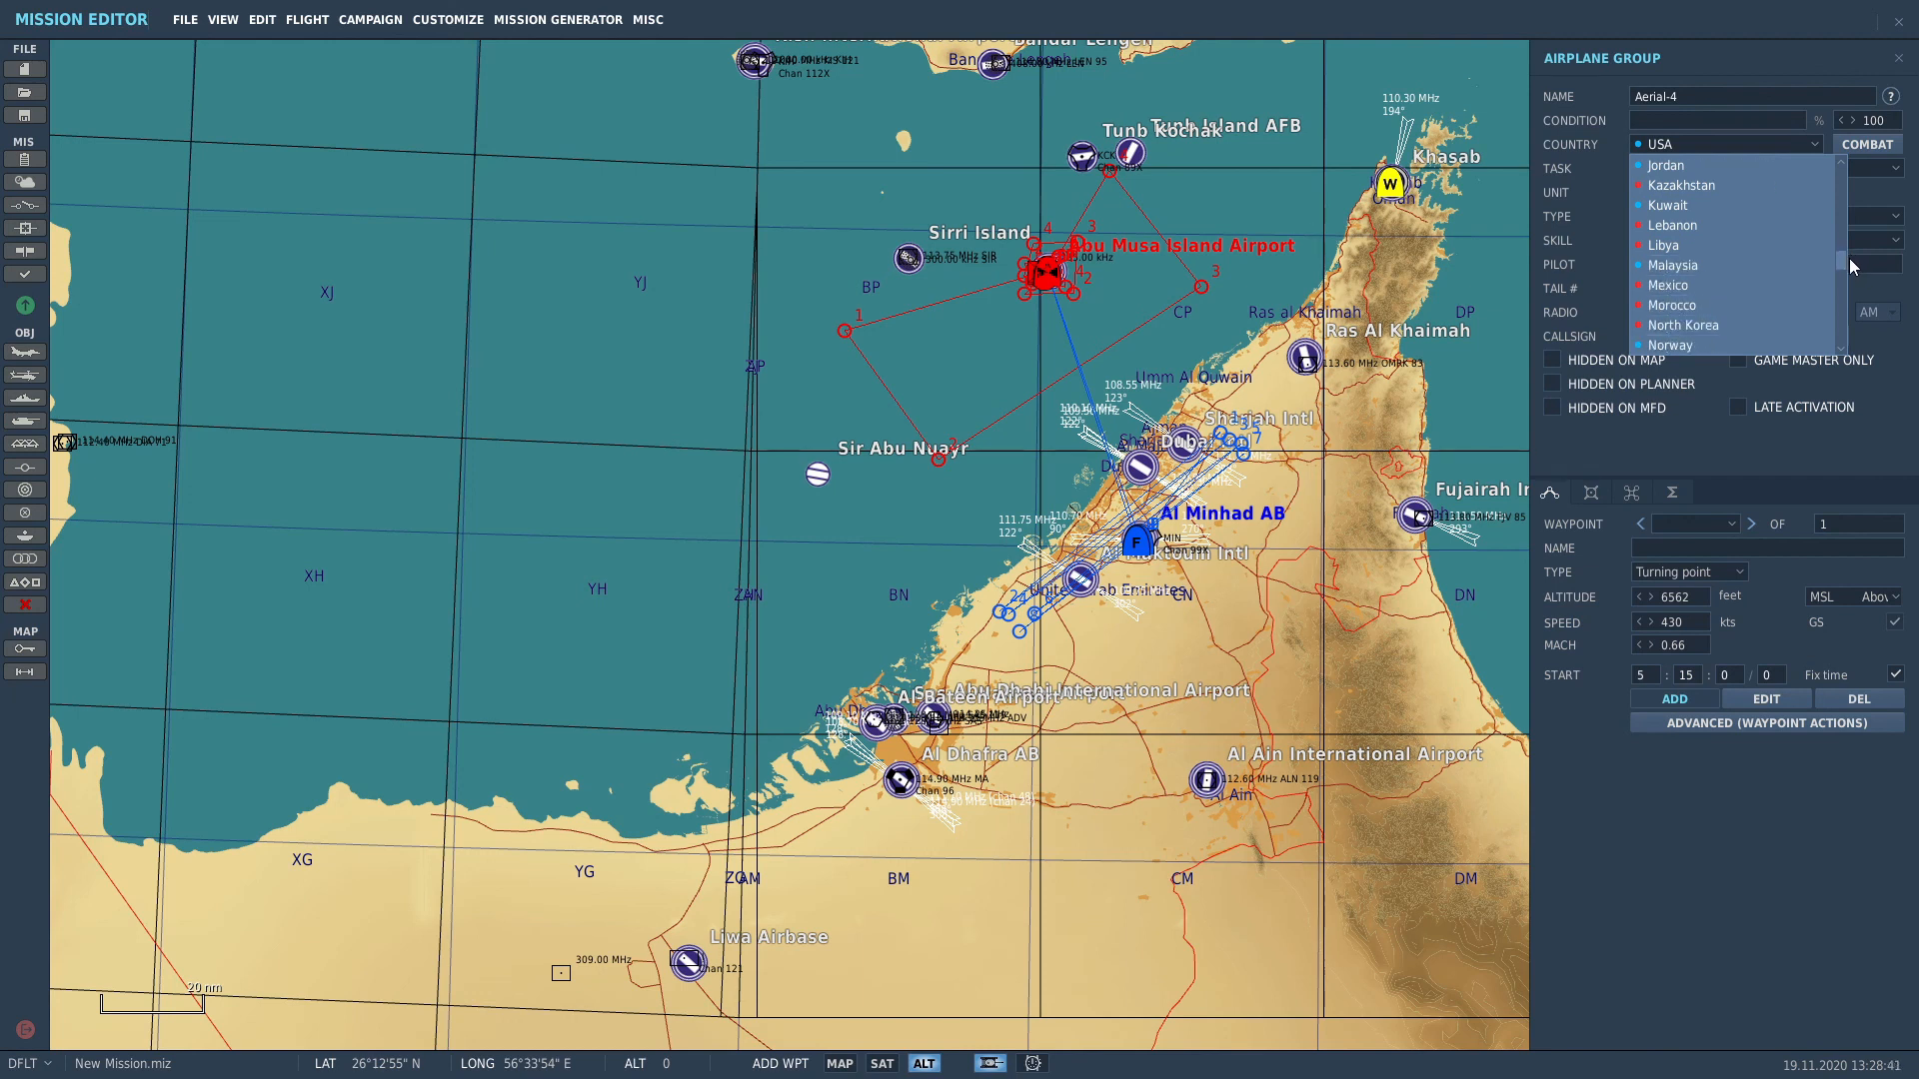
{"action": "left_click", "coordinate": [1665, 206]}
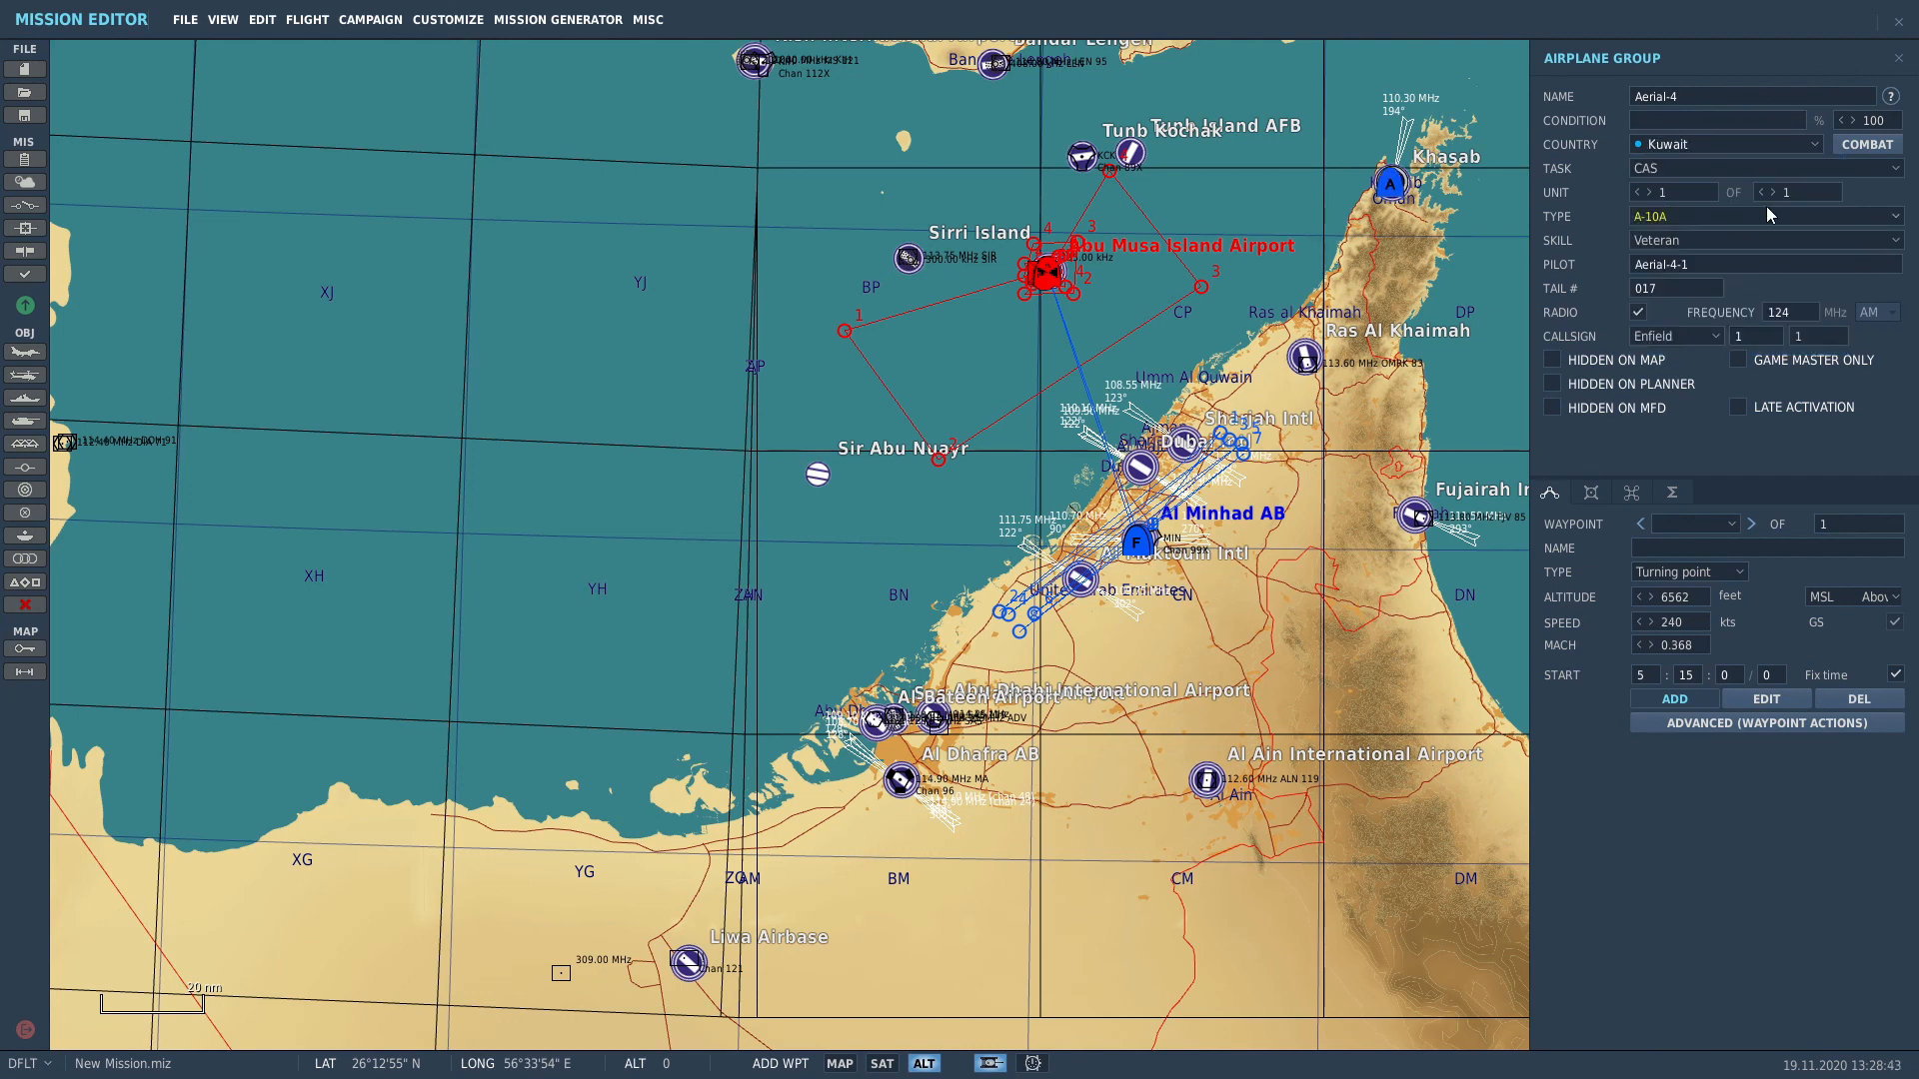
{"action": "left_click", "coordinate": [1741, 217]}
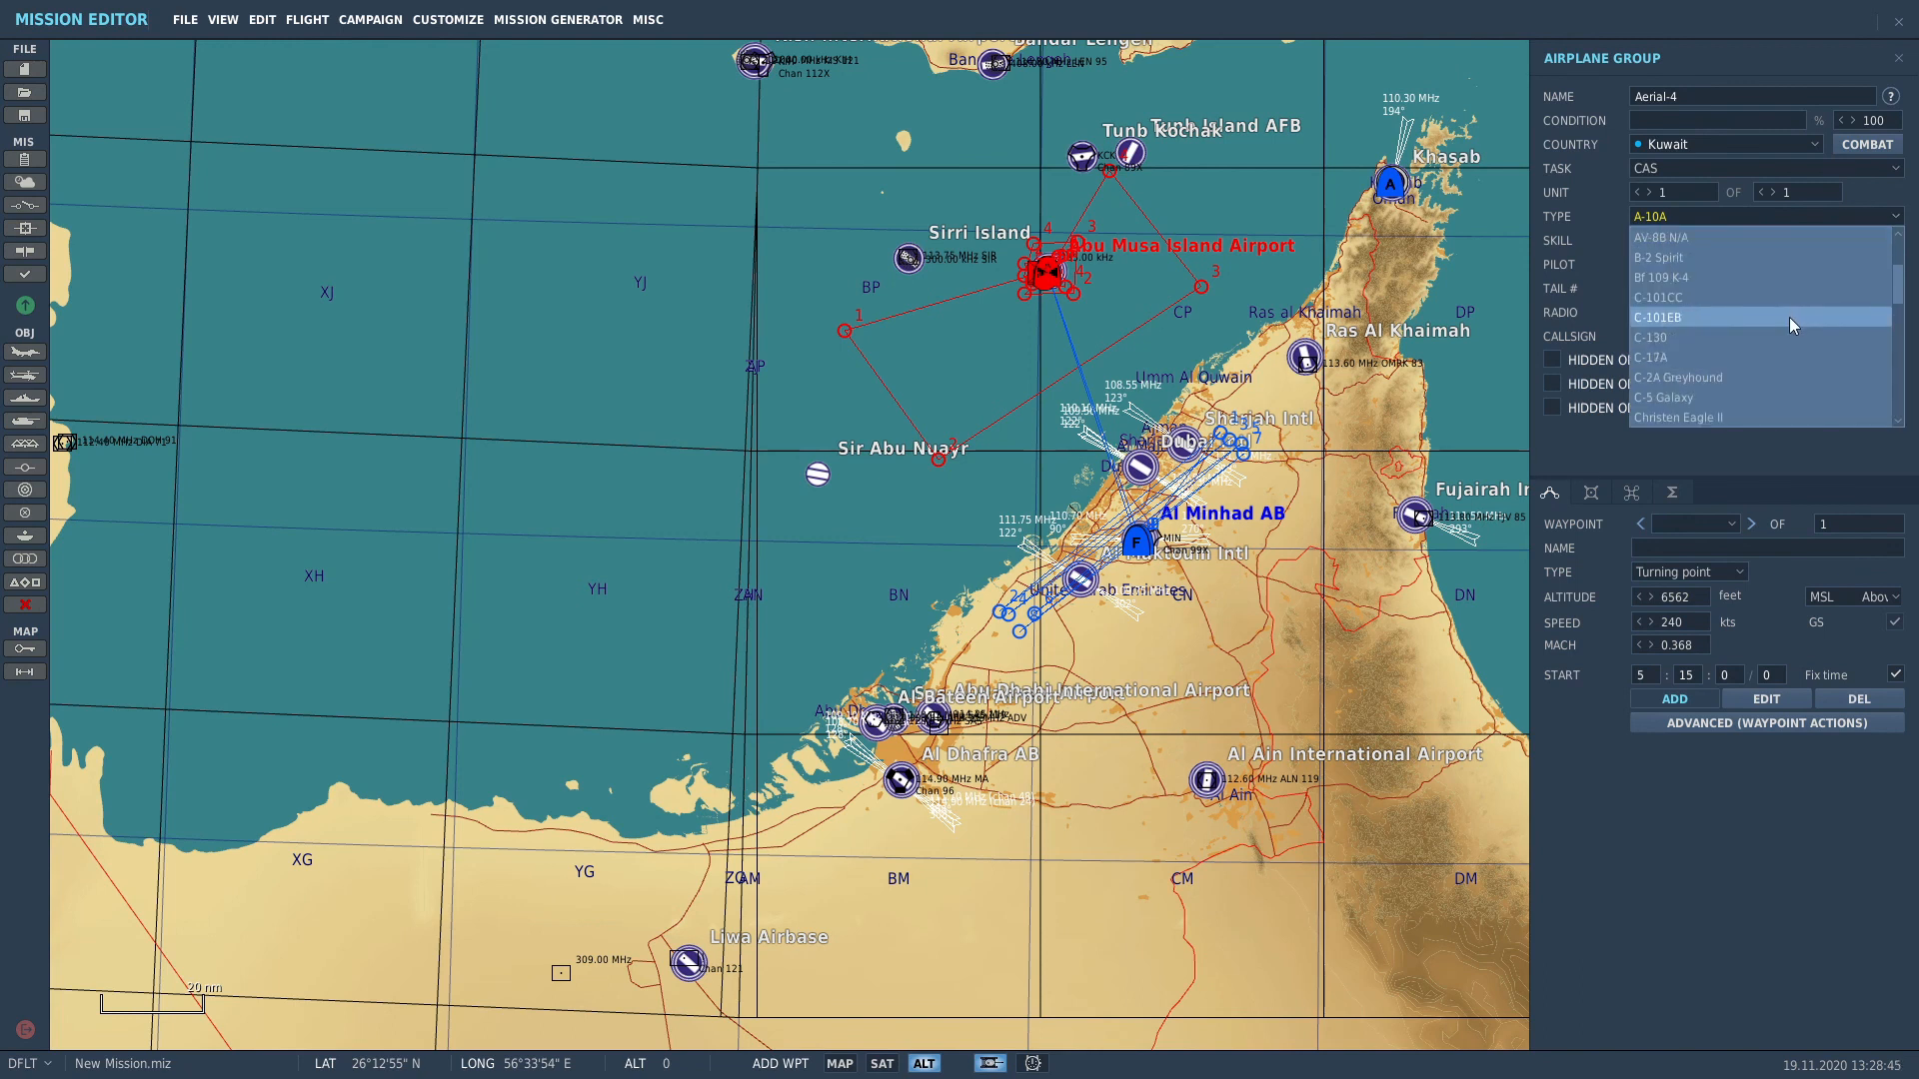
{"action": "scroll", "coordinate": [1789, 316], "scroll_direction": "down", "scroll_amount": 3}
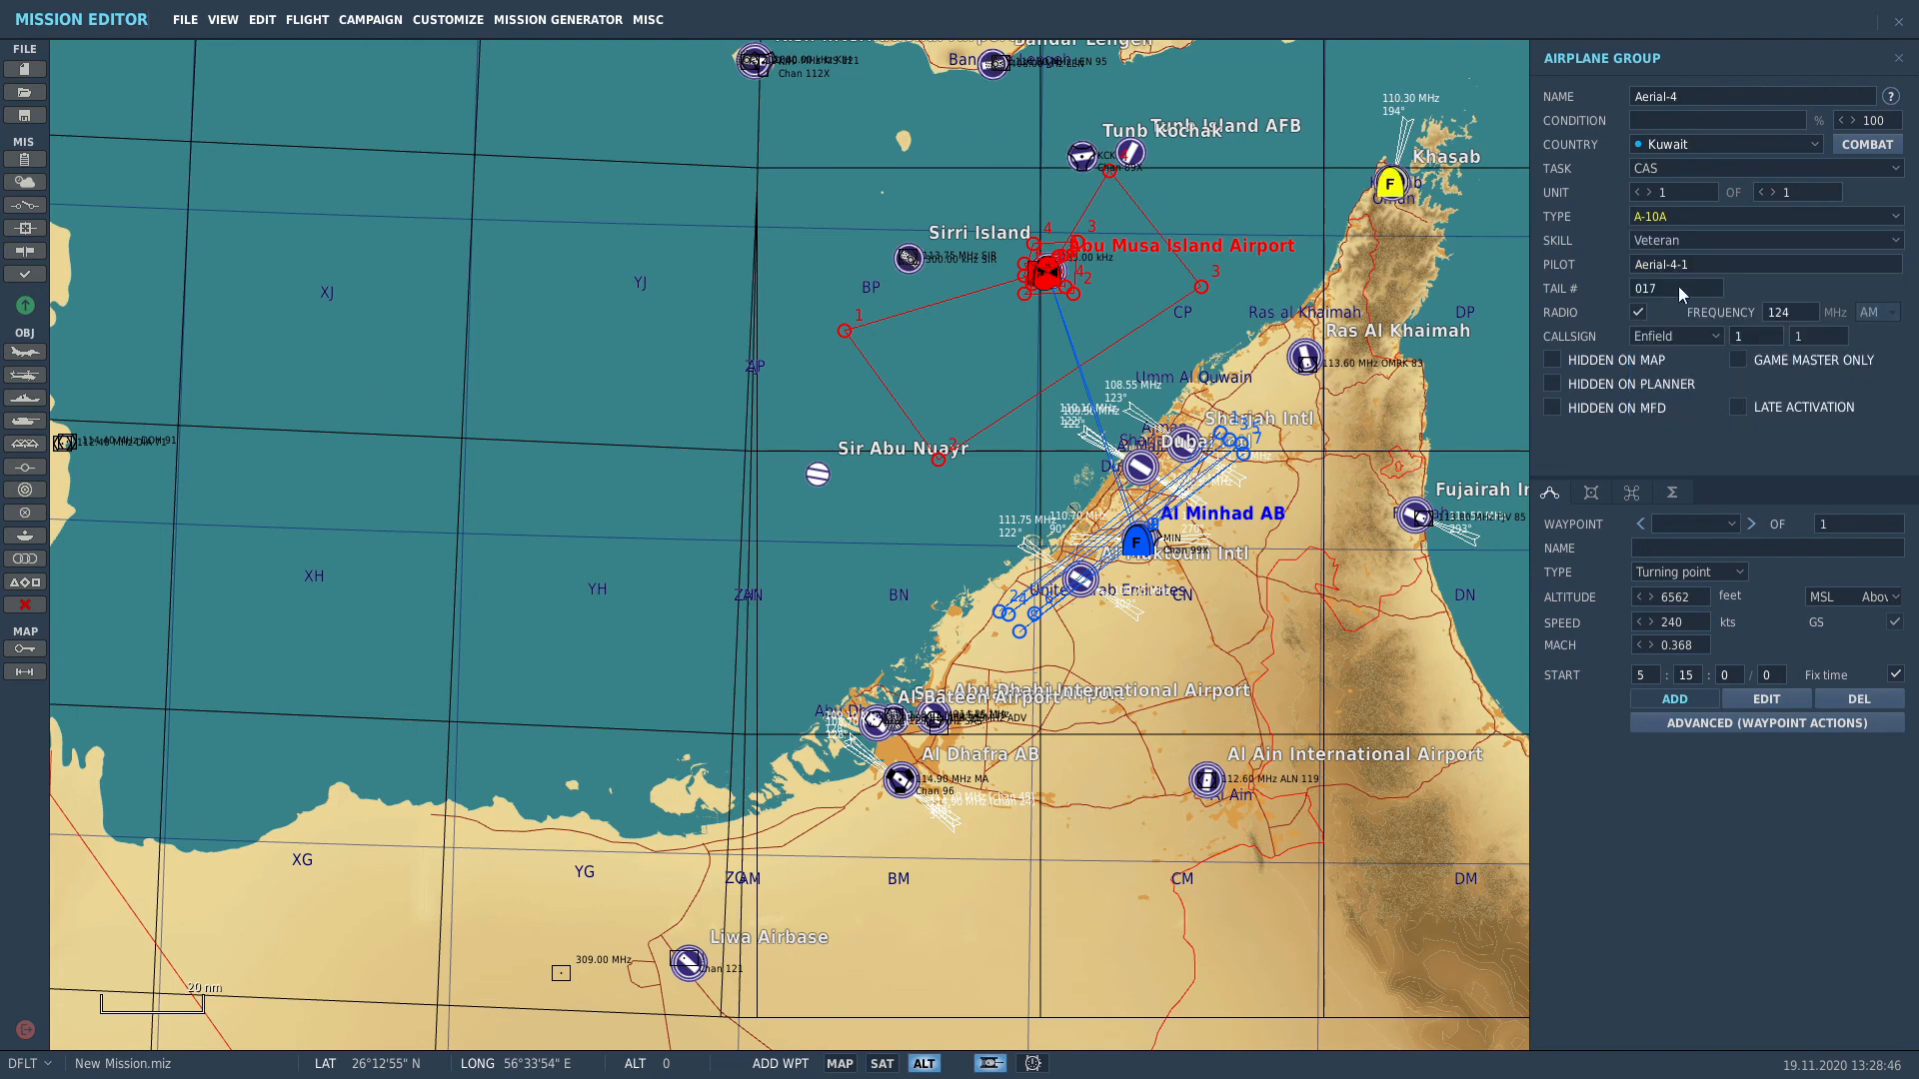
{"action": "left_click", "coordinate": [1718, 244]}
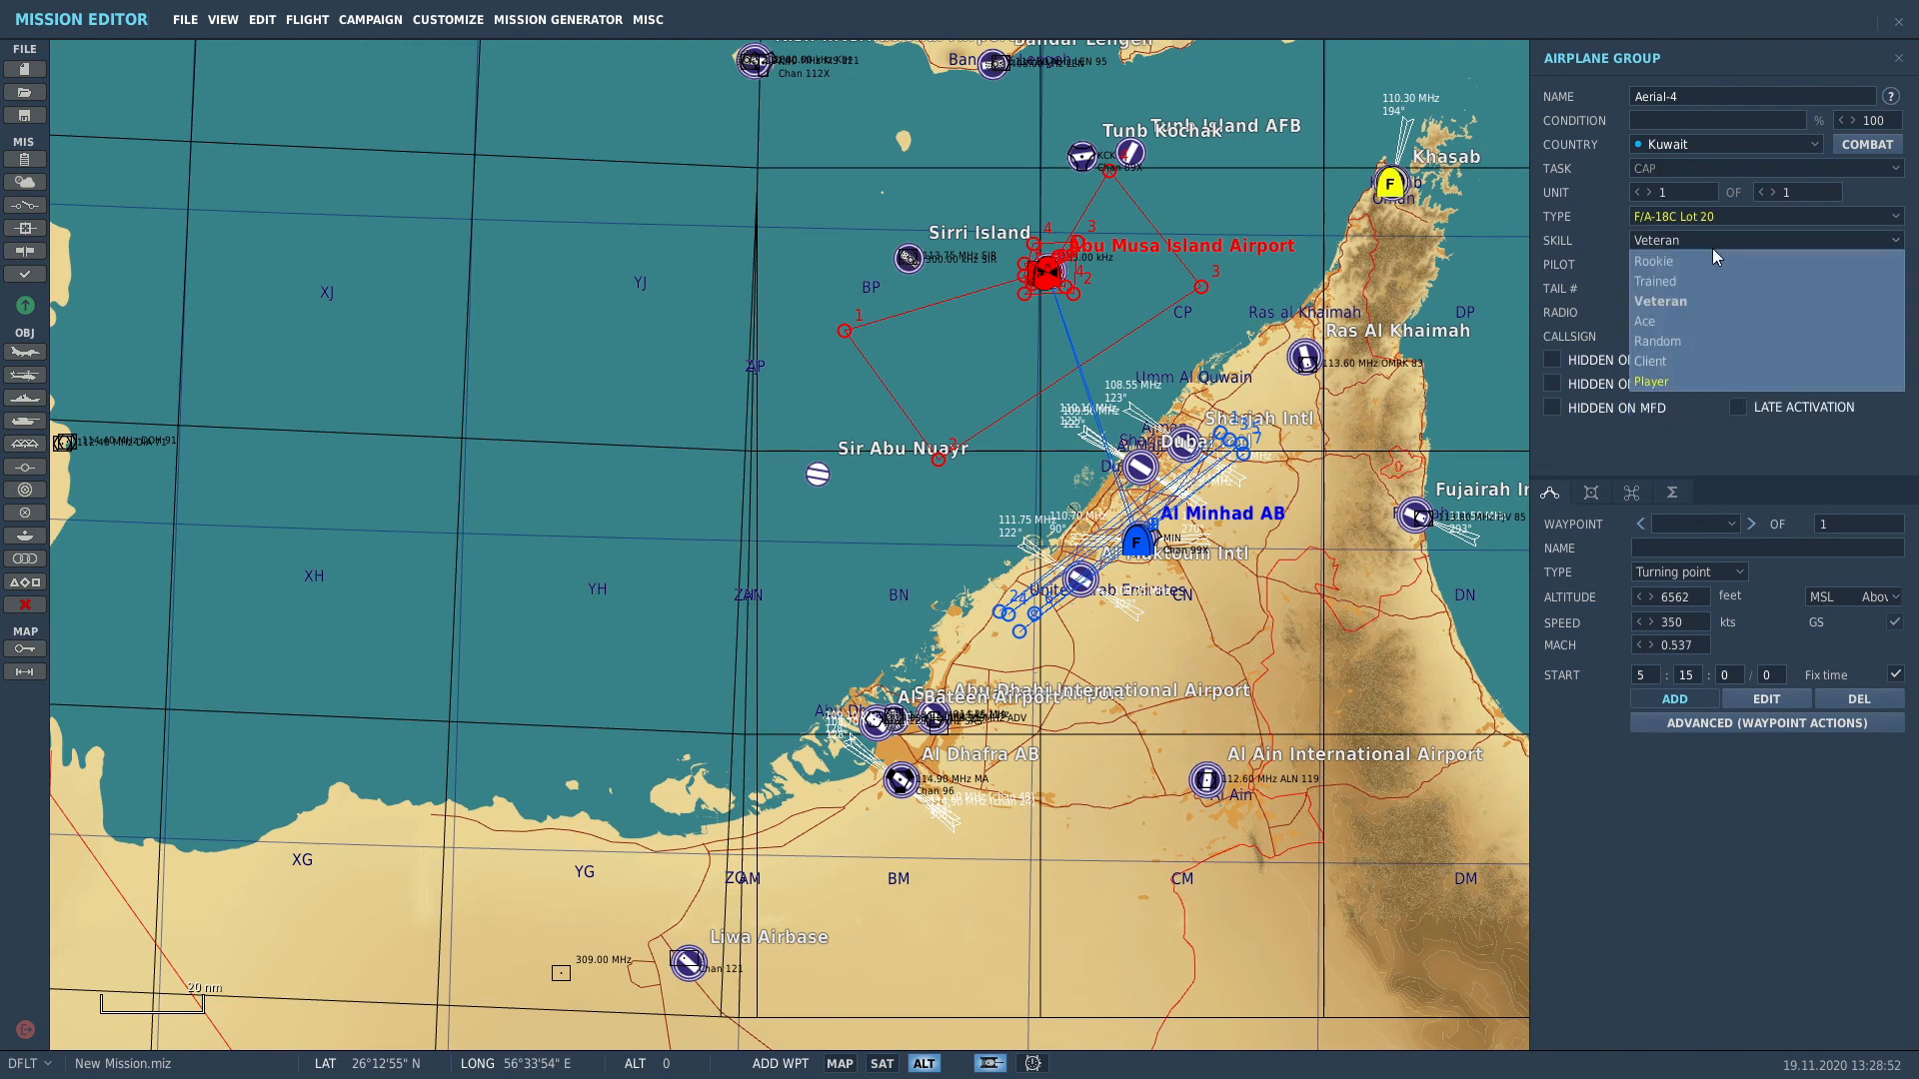
Step: Keep Veteran skill, take off from Khasab's runway, route via Abu Musa back to a Khasab landing
{"action": "left_click", "coordinate": [1649, 302]}
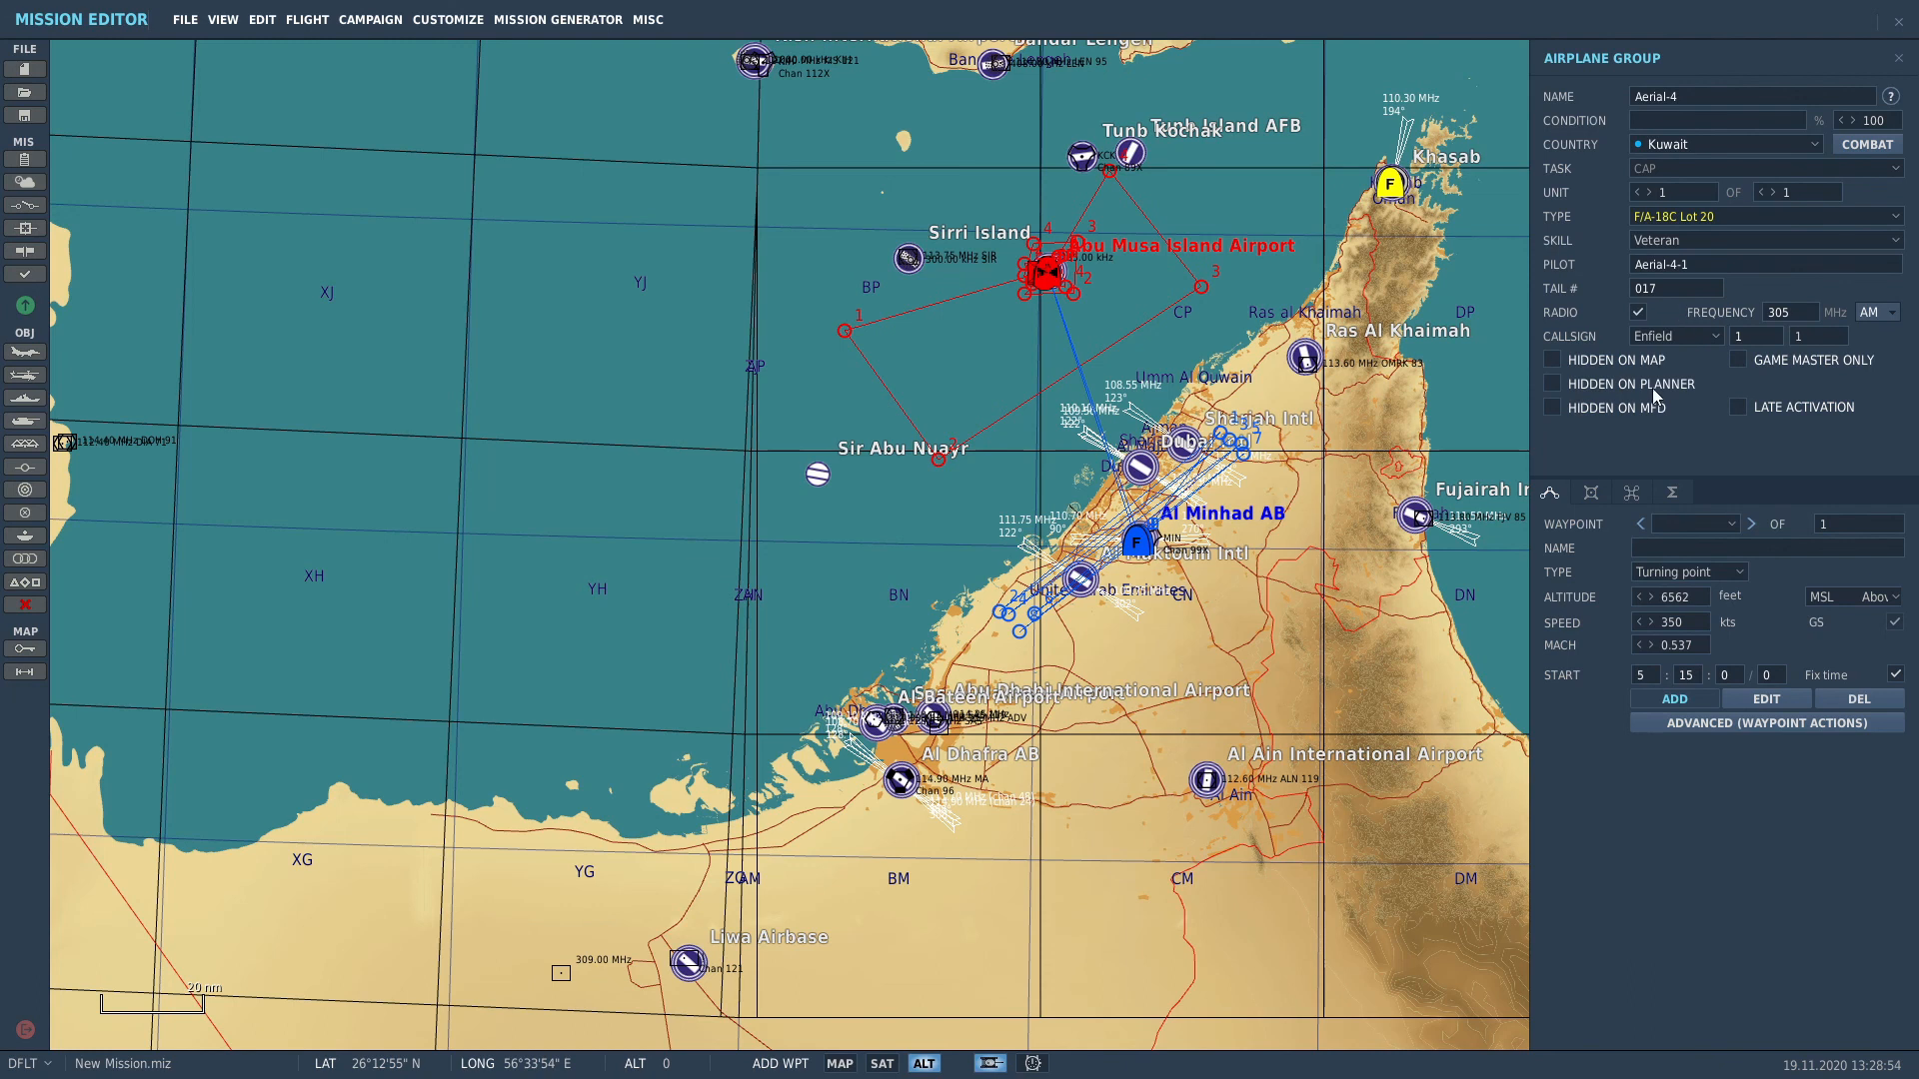
{"action": "left_click", "coordinate": [1673, 567]}
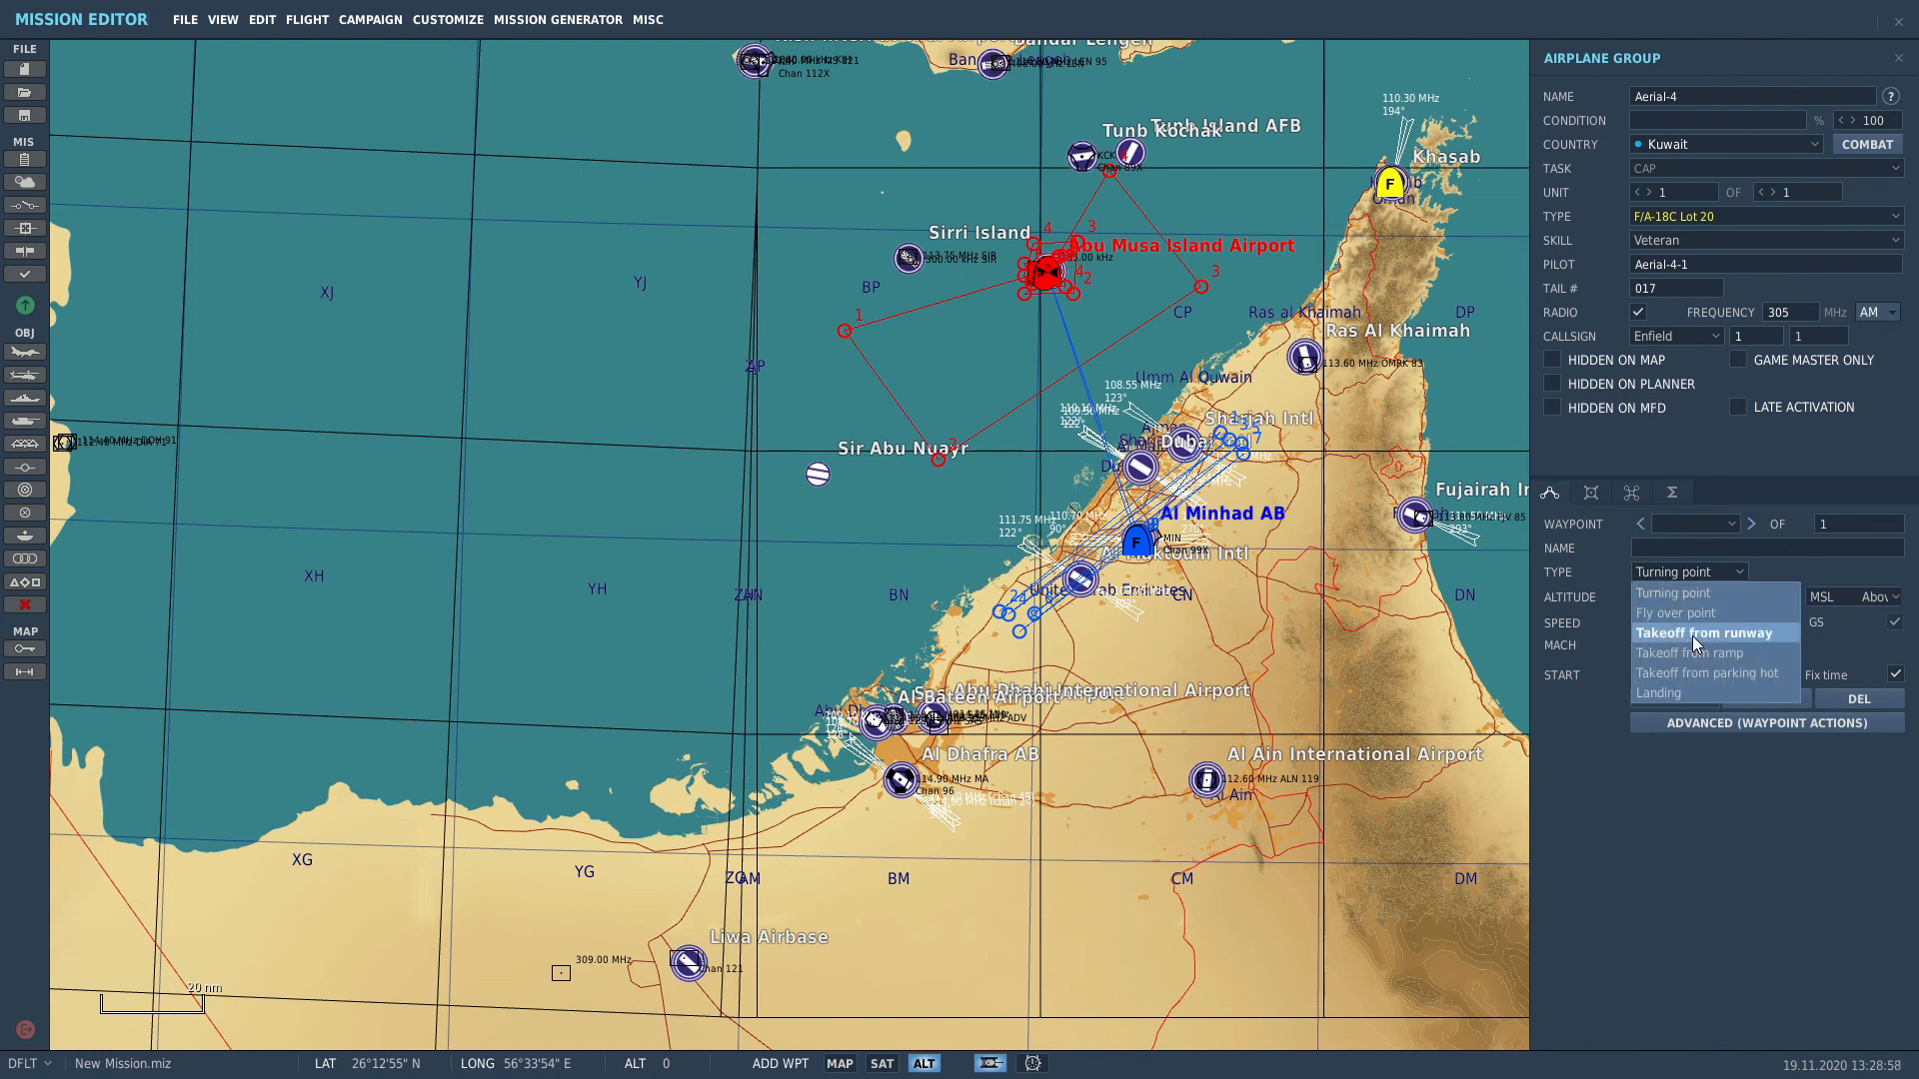
{"action": "left_click", "coordinate": [1693, 636]}
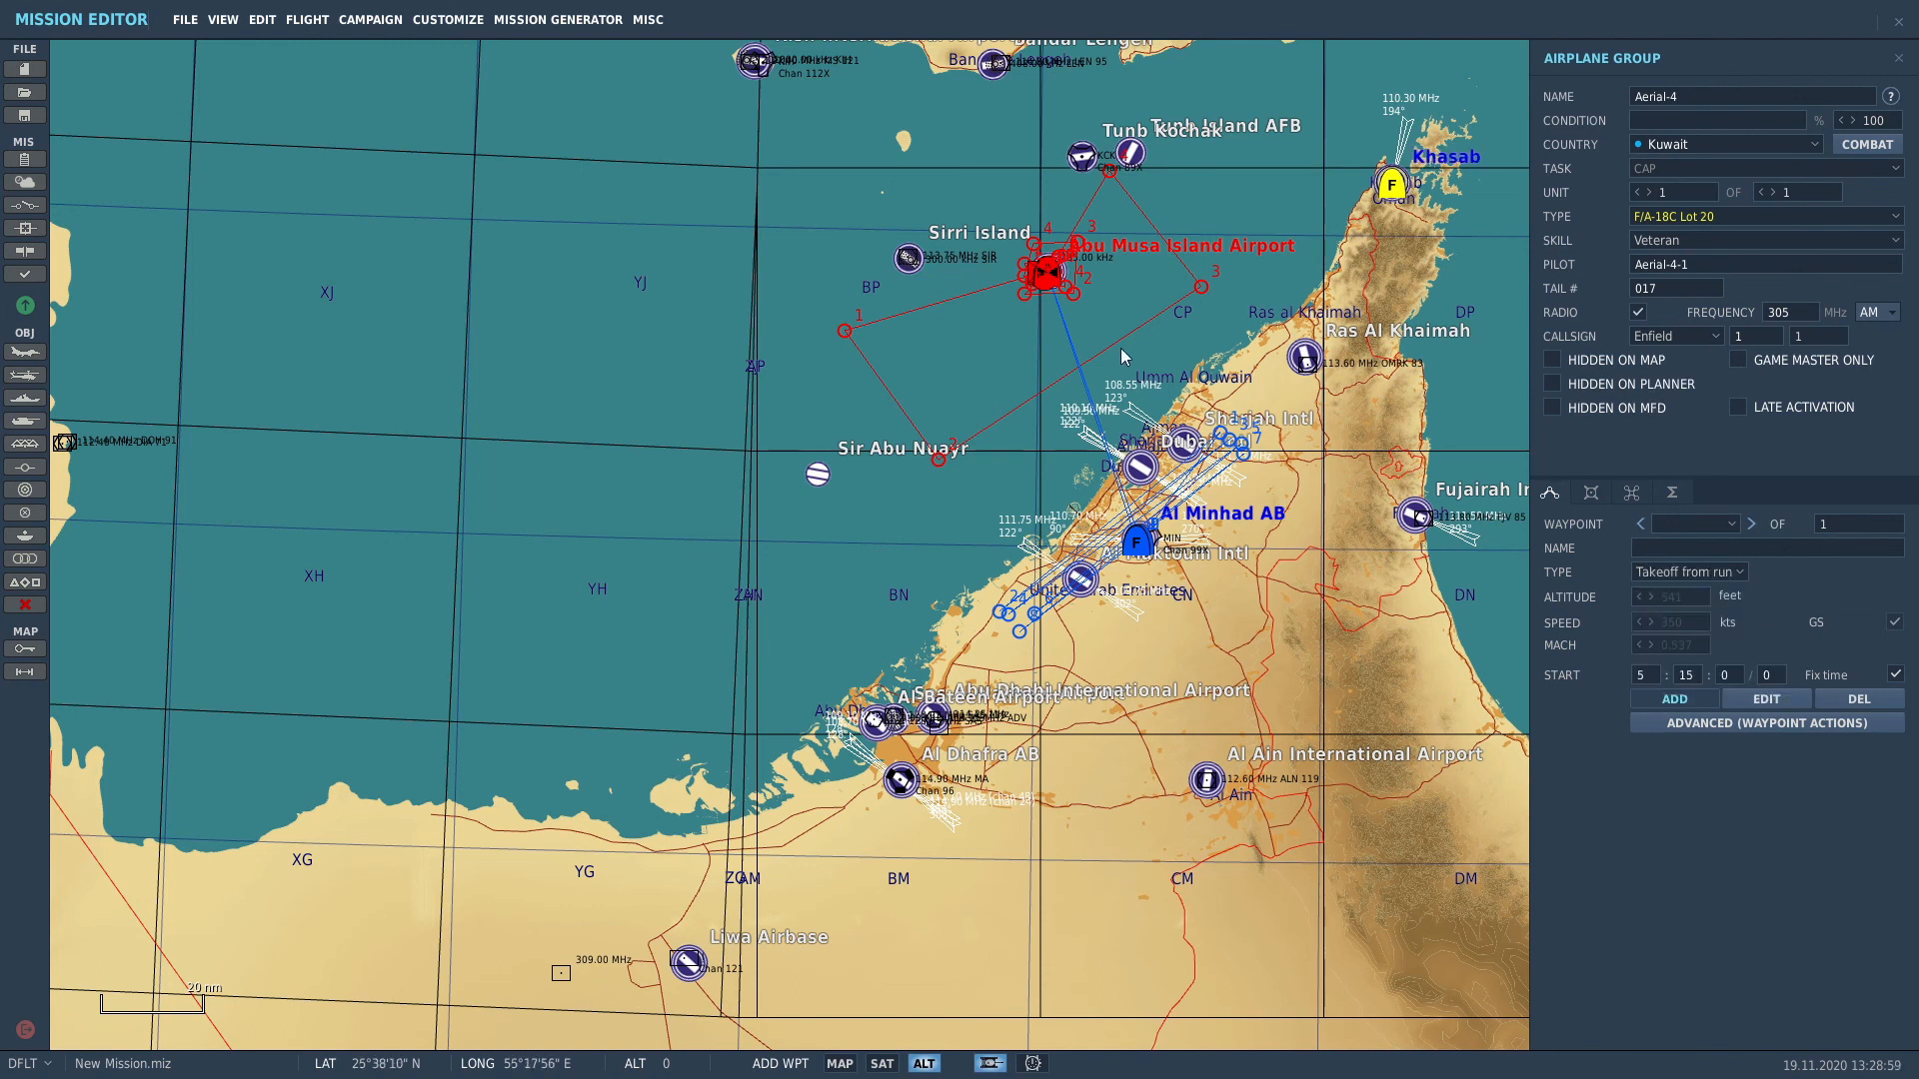
{"action": "left_click", "coordinate": [1063, 271]}
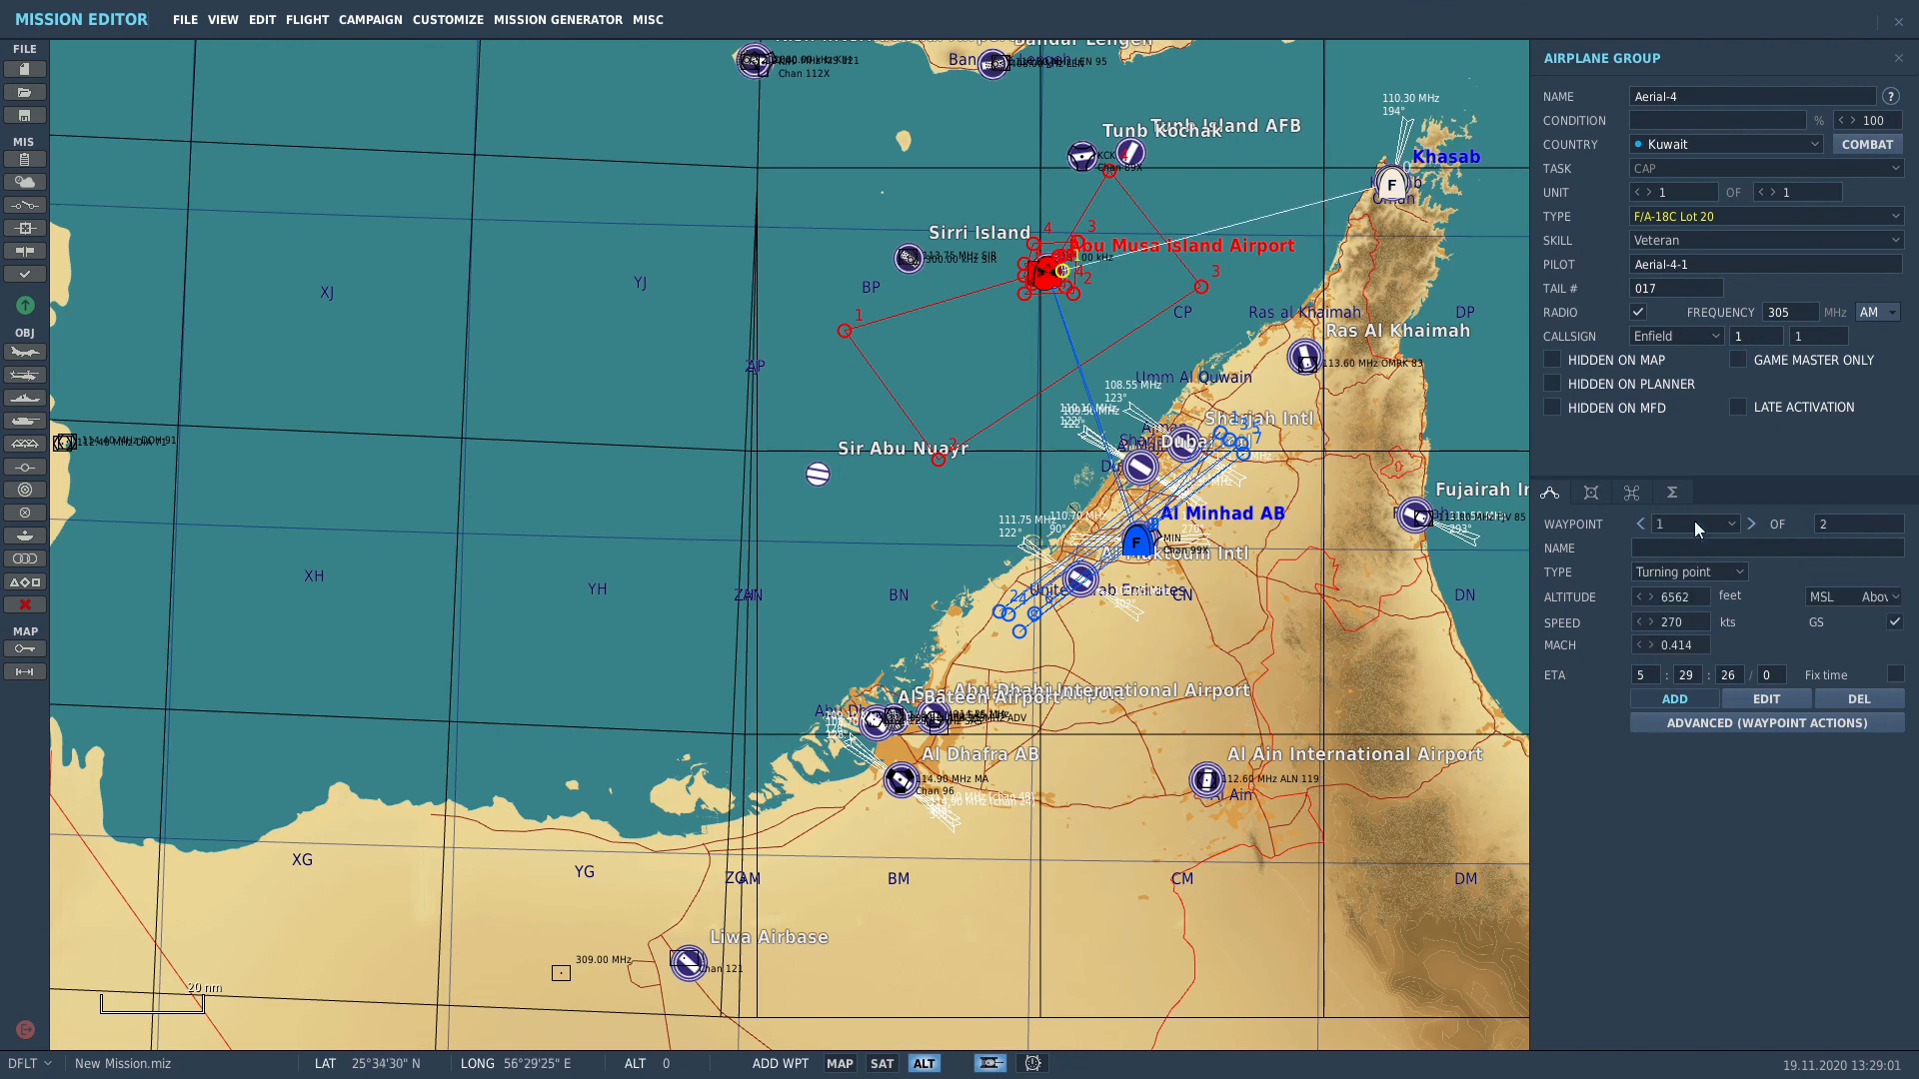
{"action": "left_click", "coordinate": [1394, 178]}
{"action": "left_click", "coordinate": [1671, 572]}
{"action": "left_click", "coordinate": [1657, 662]}
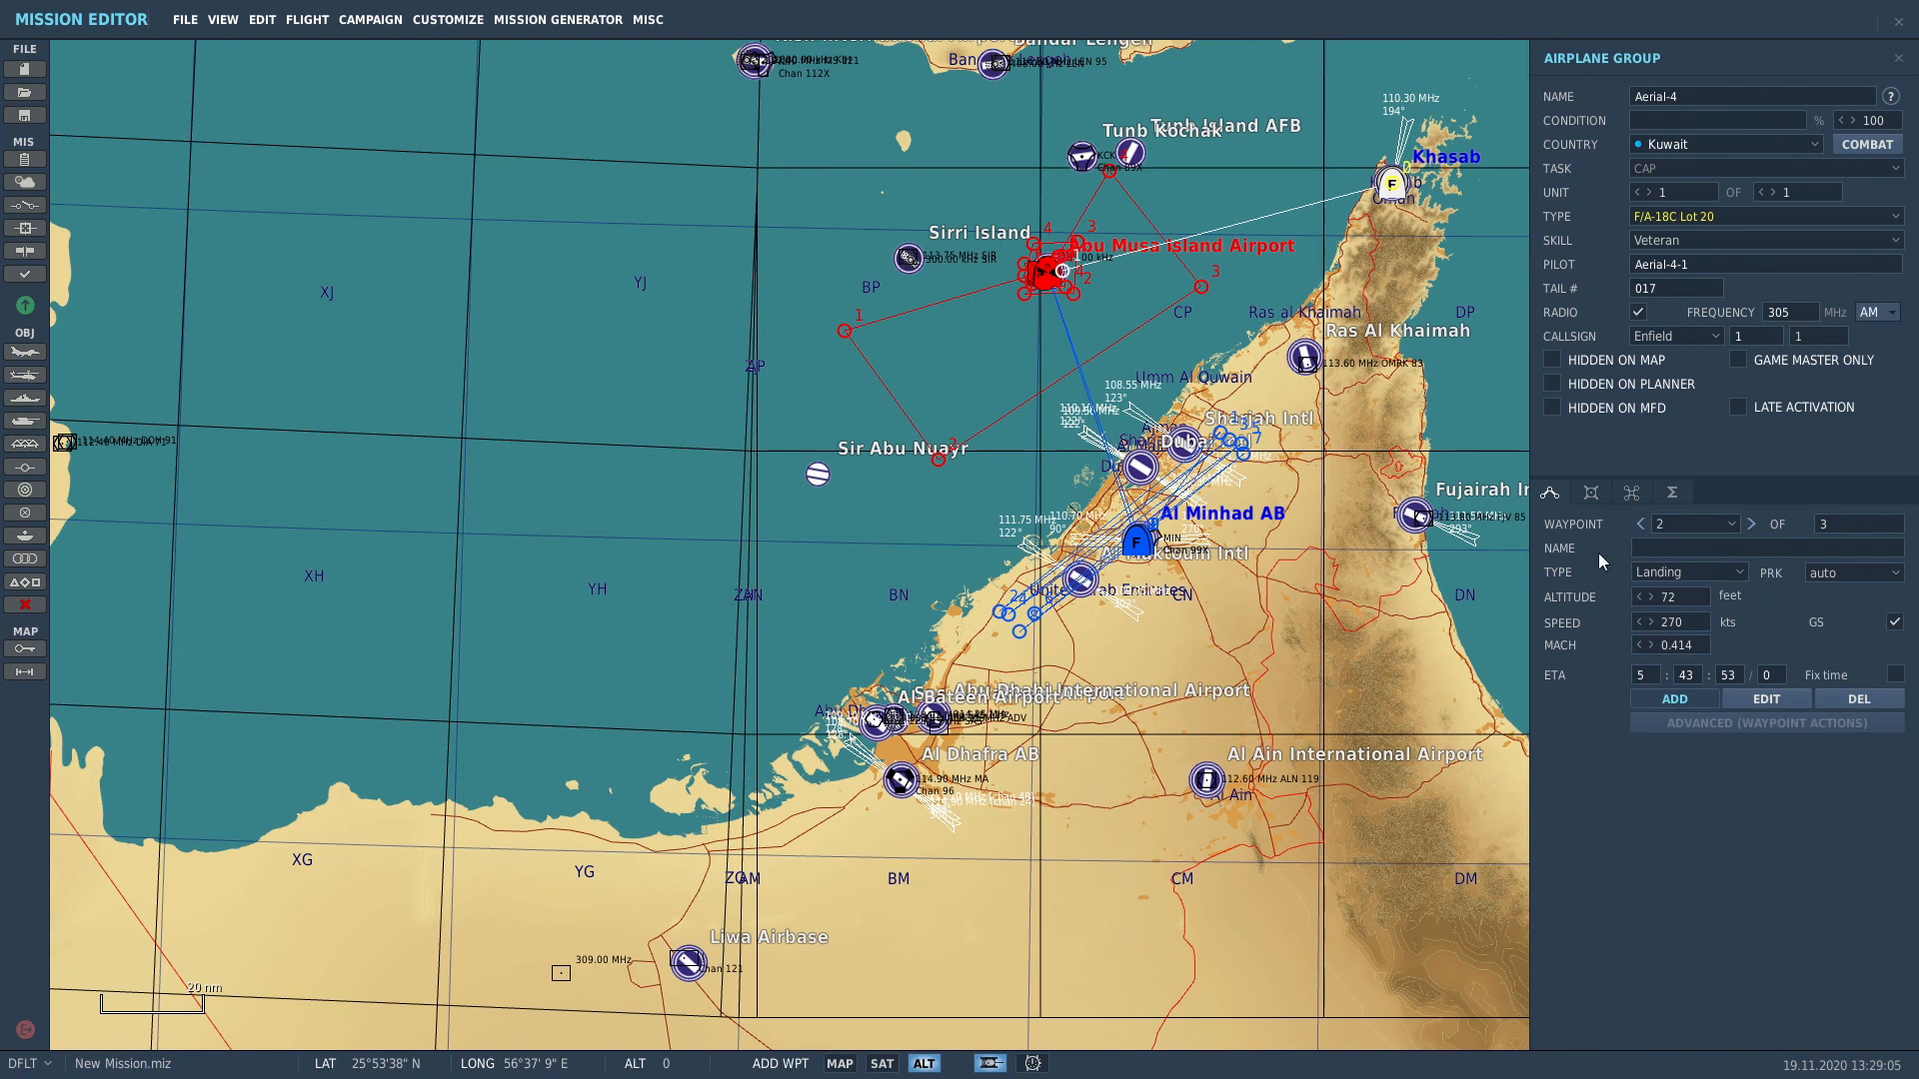
{"action": "left_click", "coordinate": [1590, 493]}
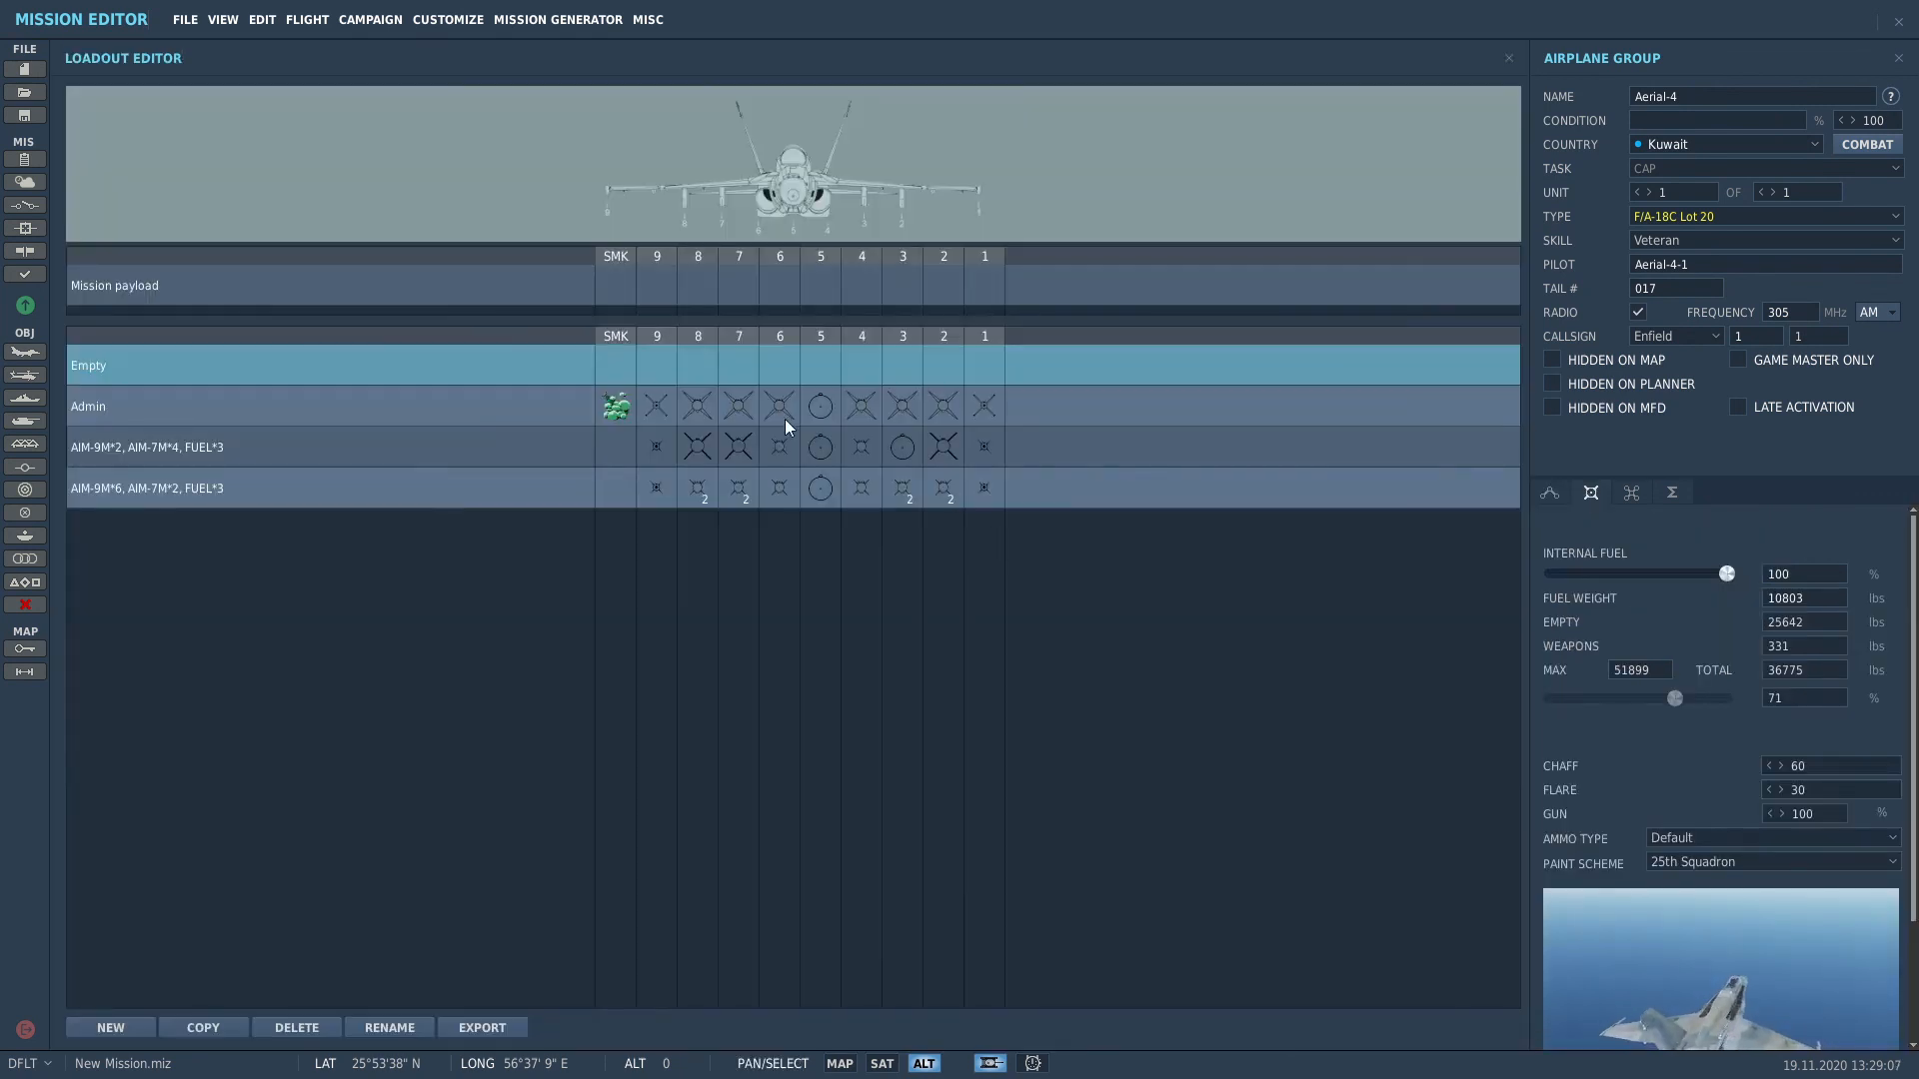
Step: Load the AIM-9M*6, AIM-7M*2, FUEL*3 payload and settle on the 25th Squadron livery
{"action": "left_click", "coordinate": [459, 481]}
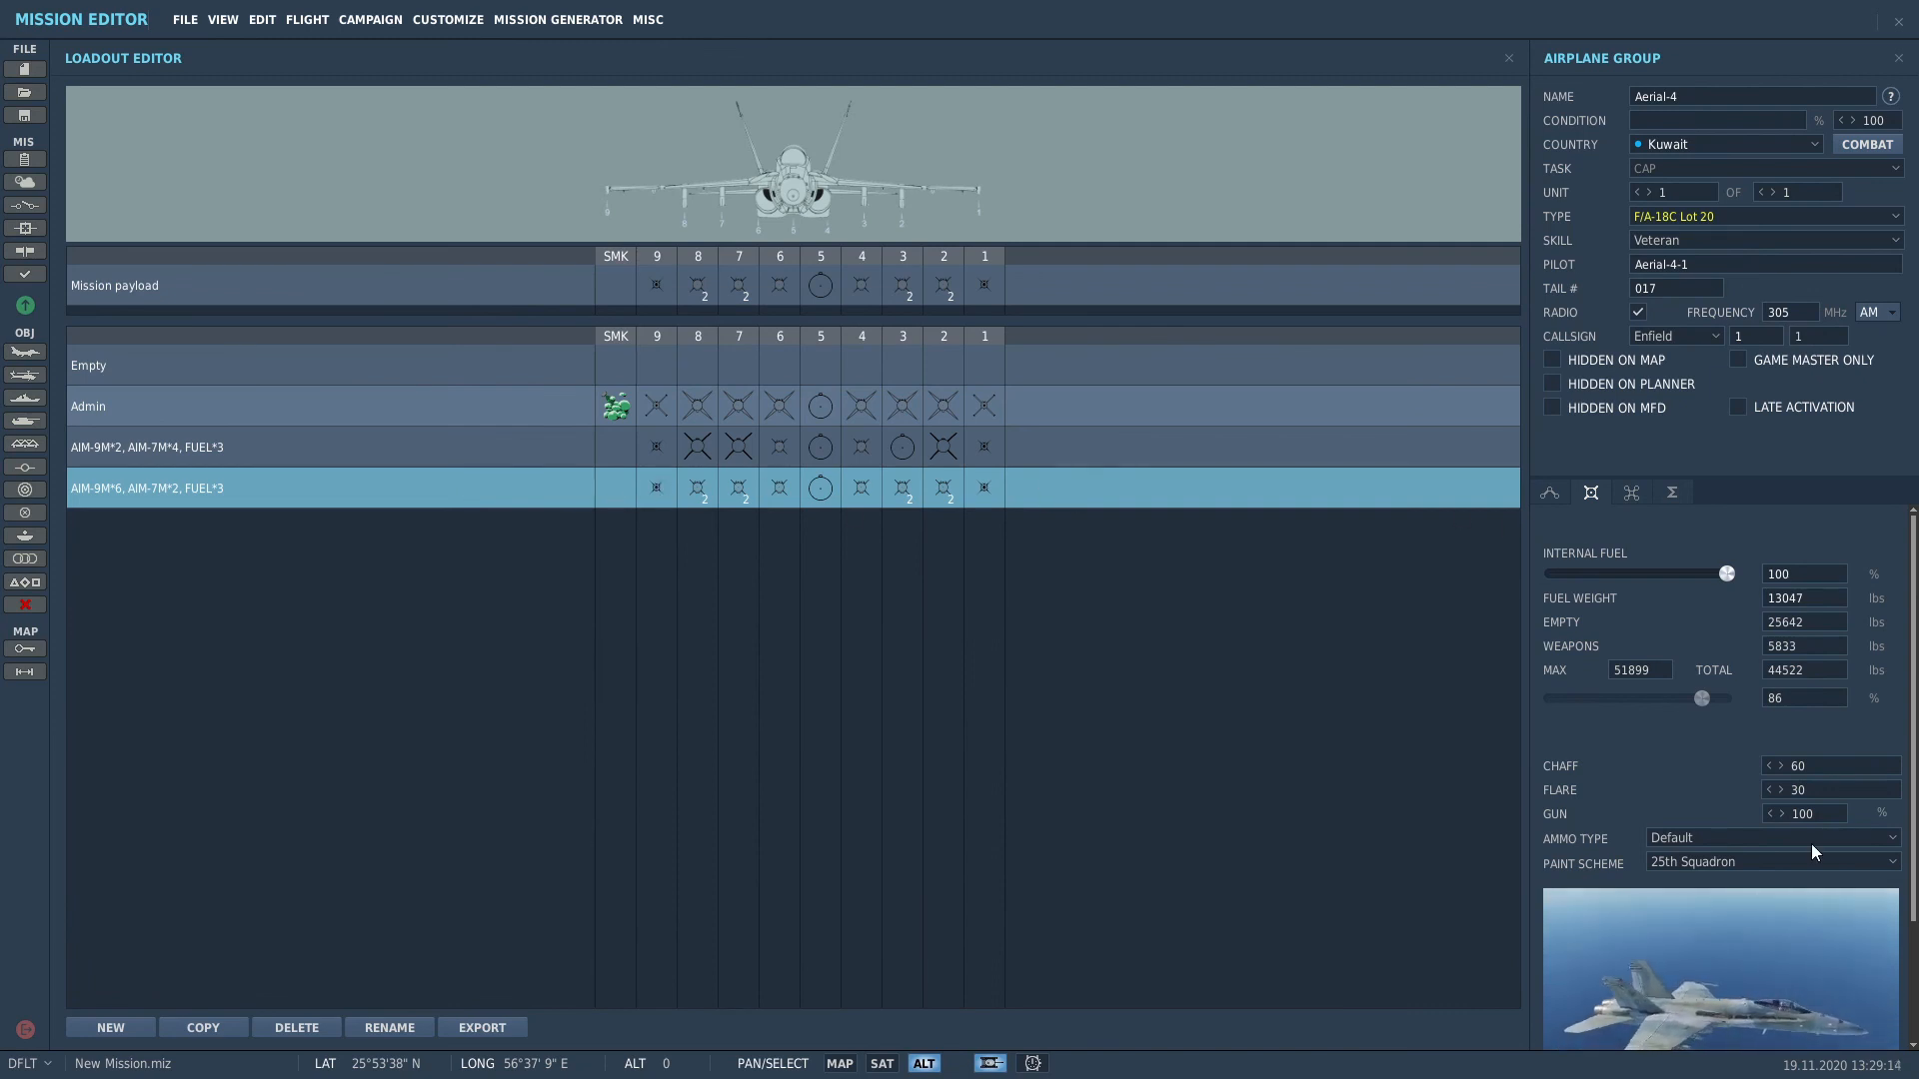
{"action": "left_click", "coordinate": [1694, 859]}
{"action": "left_click", "coordinate": [1688, 903]}
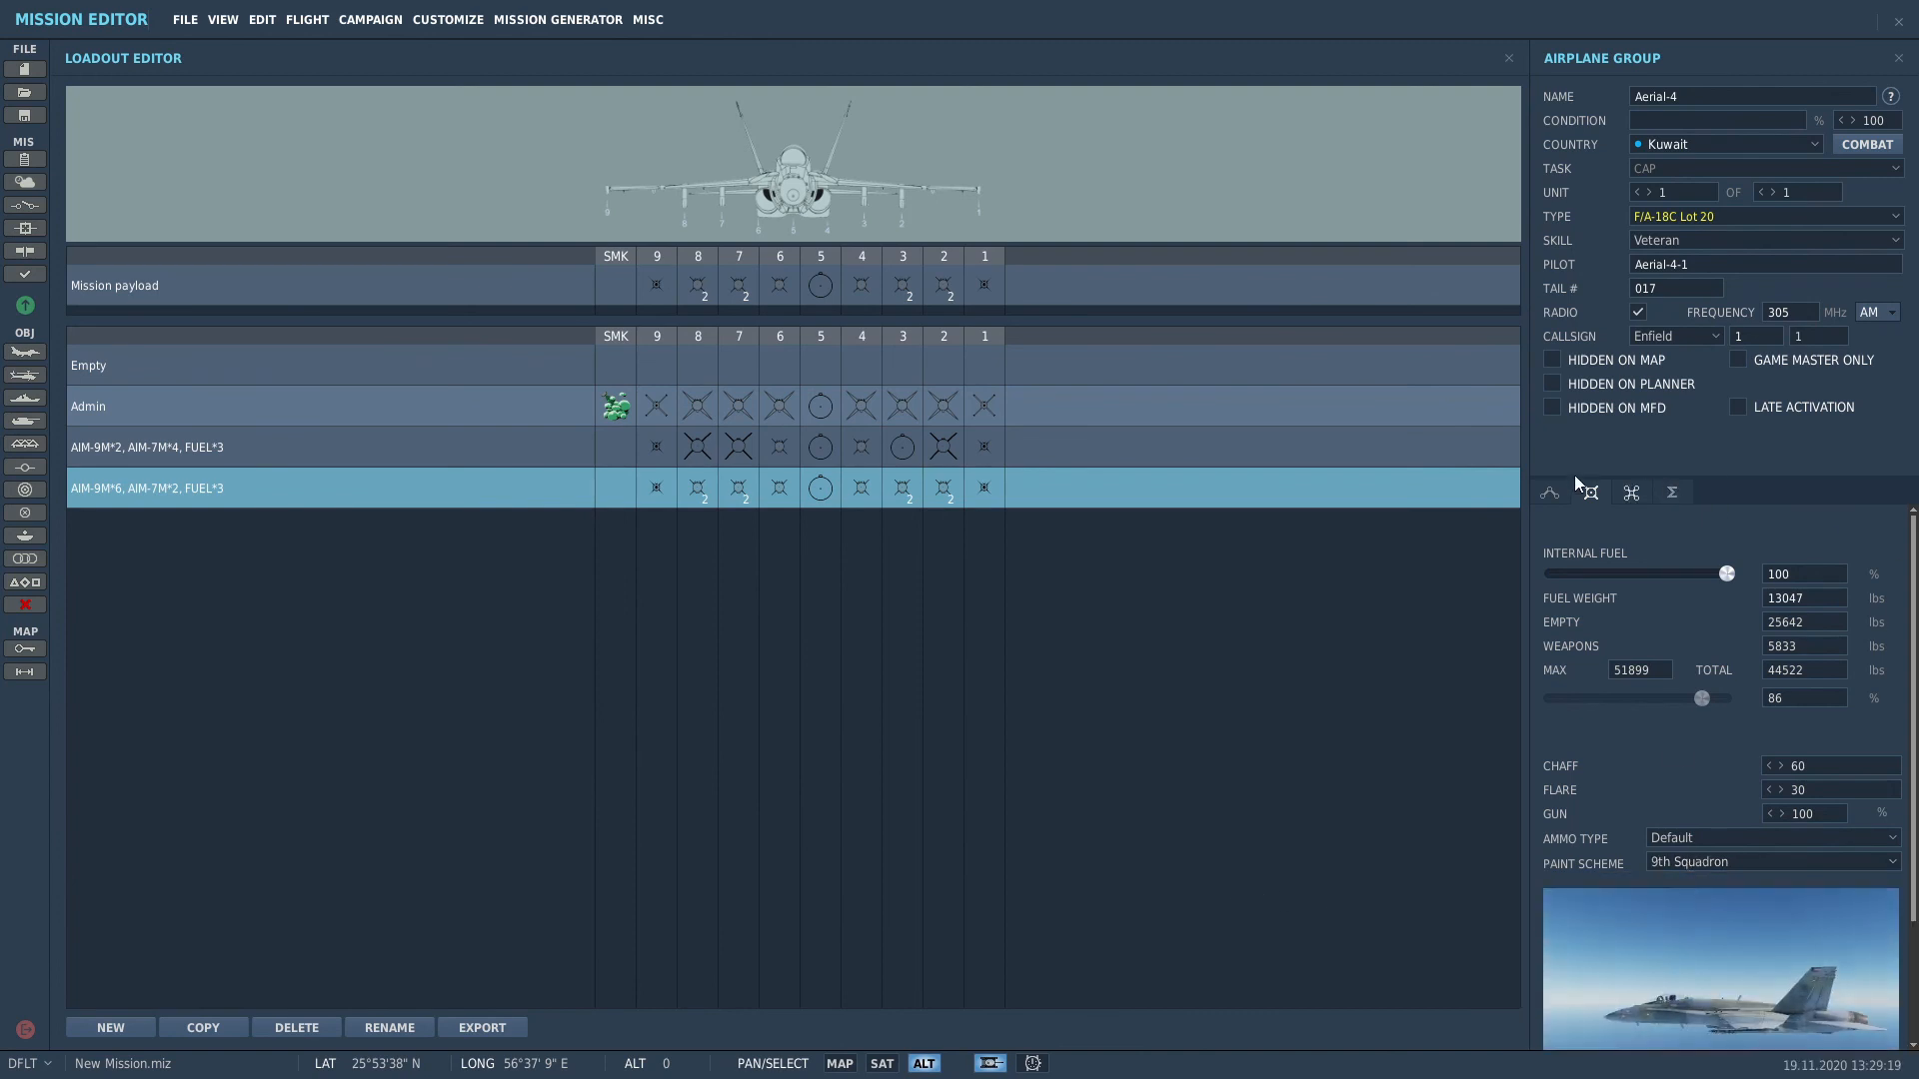
{"action": "left_click", "coordinate": [1703, 861]}
{"action": "left_click", "coordinate": [1689, 884]}
{"action": "left_click", "coordinate": [1550, 493]}
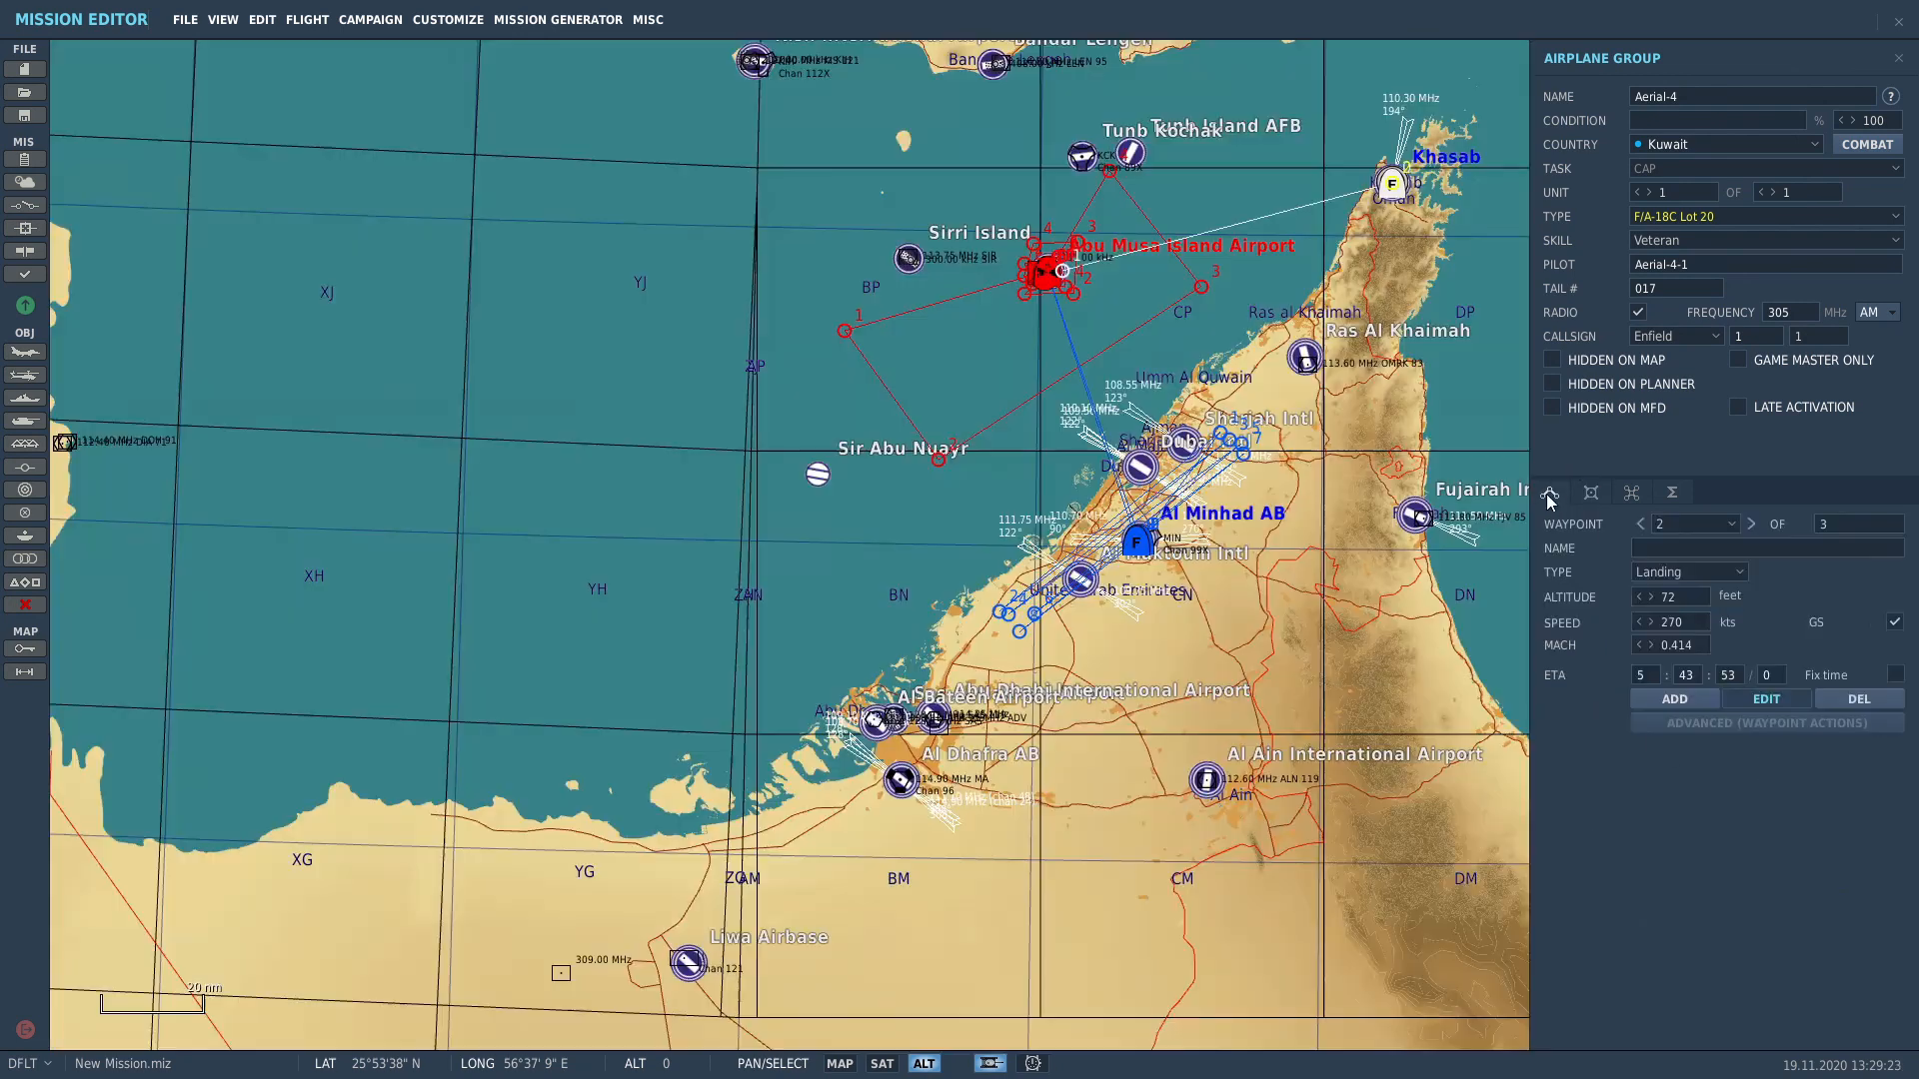
Step: Make the Hornet flight a four-ship and fly waypoint 1 at 550 knots and 26000 feet
{"action": "left_click", "coordinate": [1775, 194]}
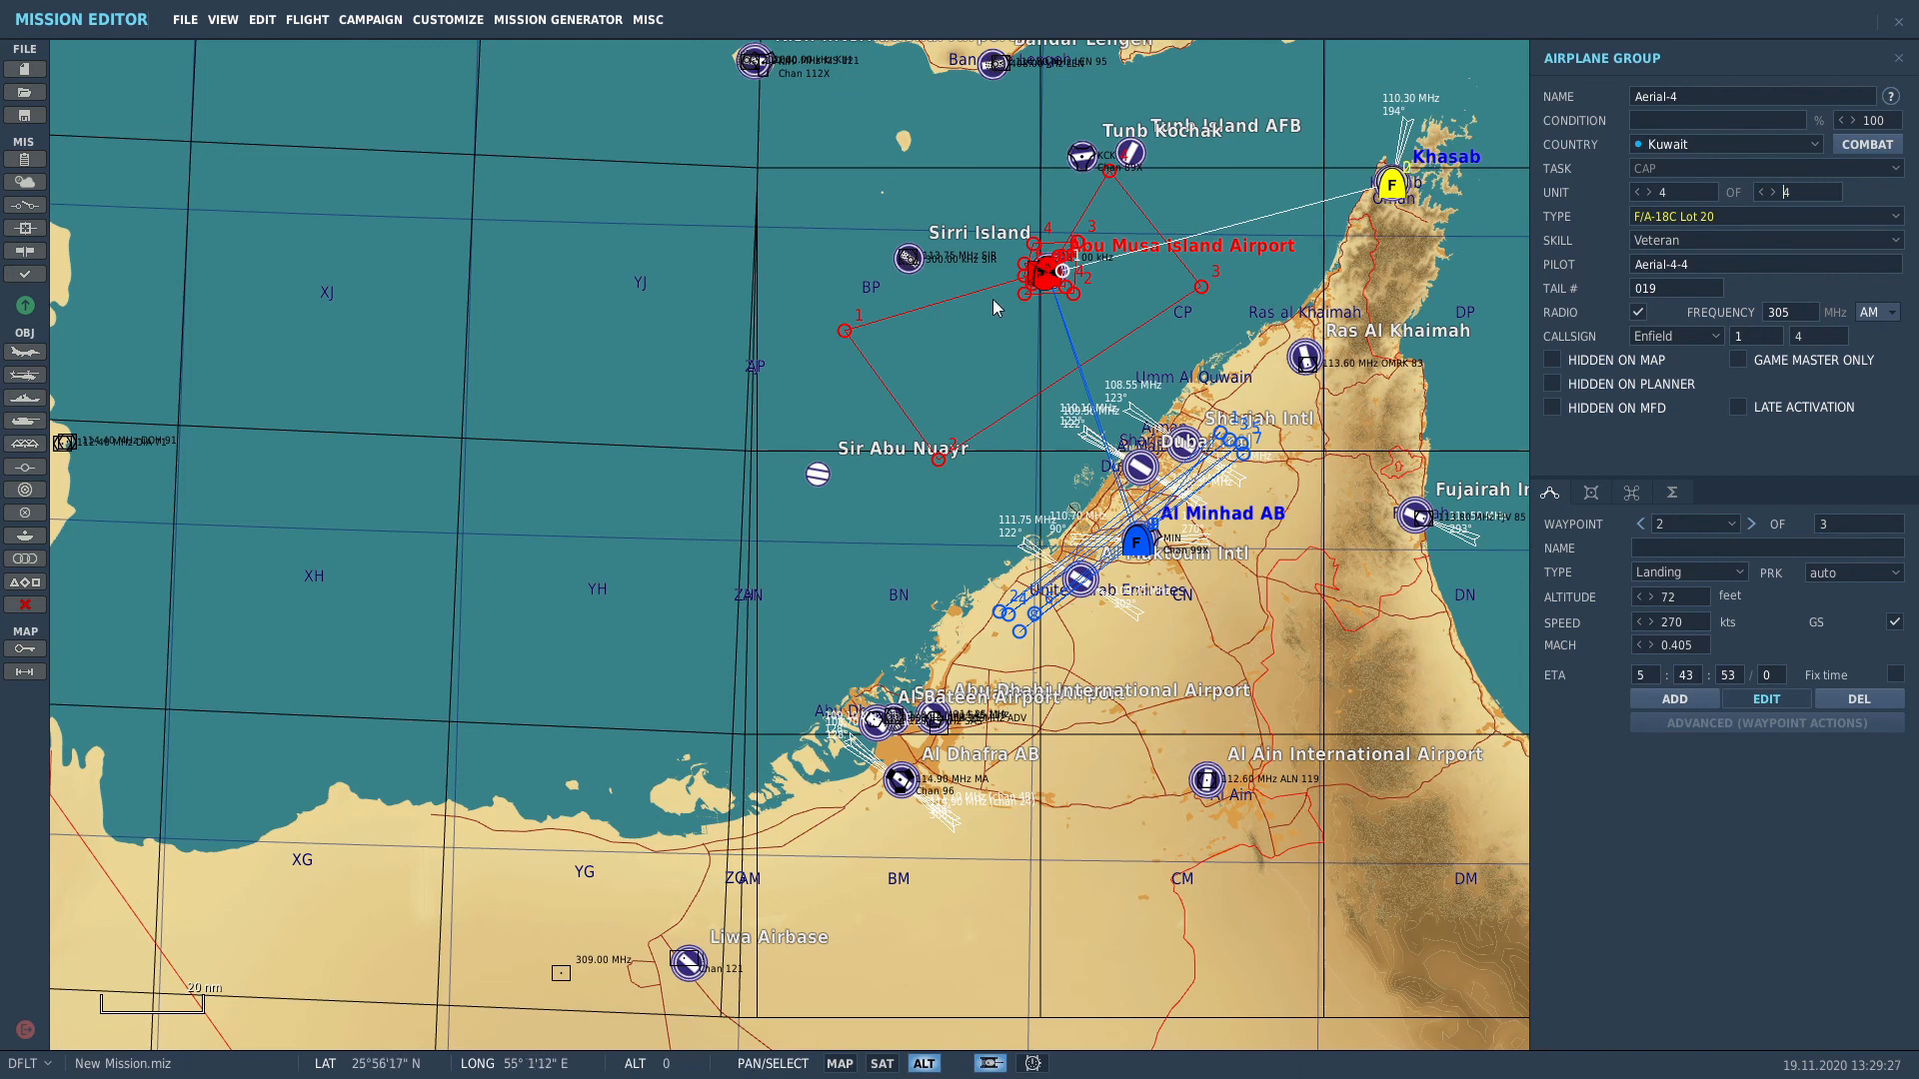
{"action": "left_click", "coordinate": [1132, 325]}
{"action": "scroll", "coordinate": [1030, 261], "scroll_direction": "up", "scroll_amount": 3}
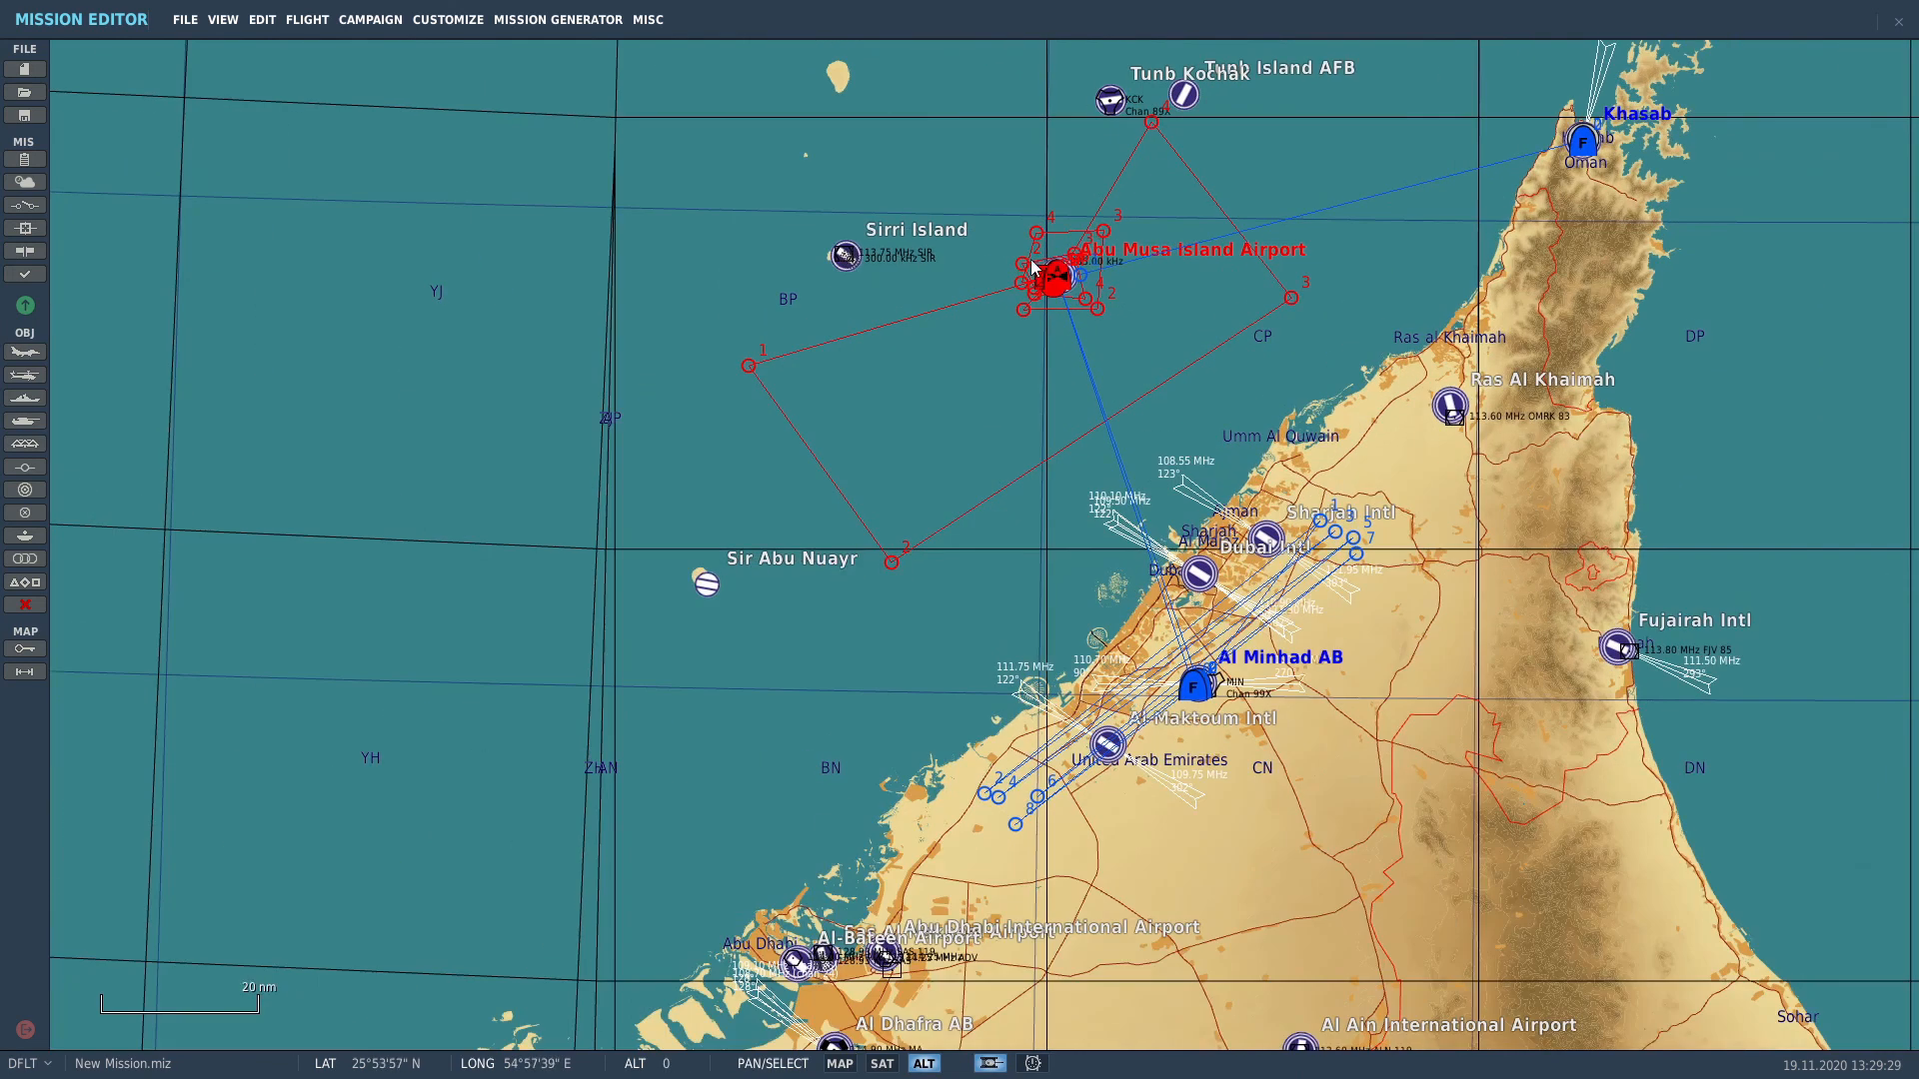
{"action": "scroll", "coordinate": [1033, 267], "scroll_direction": "up", "scroll_amount": 8}
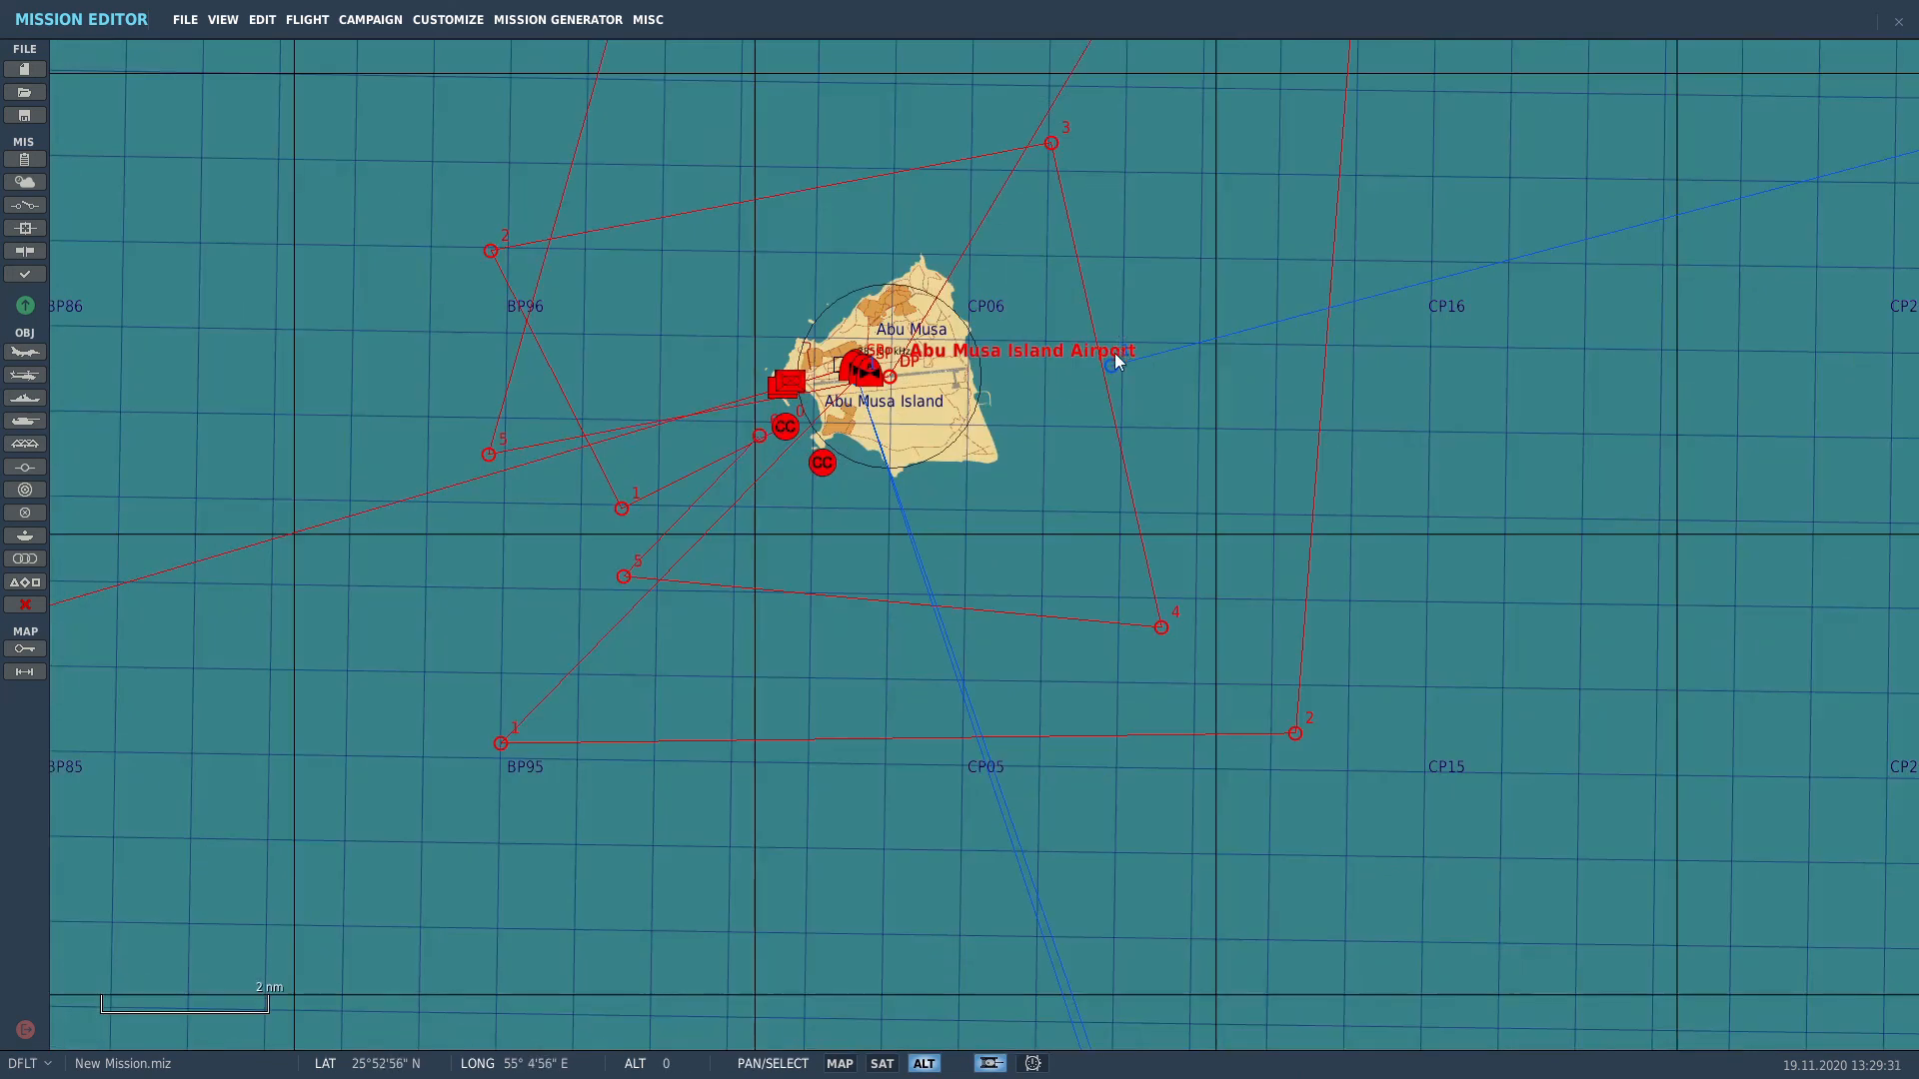
{"action": "left_click", "coordinate": [1109, 366]}
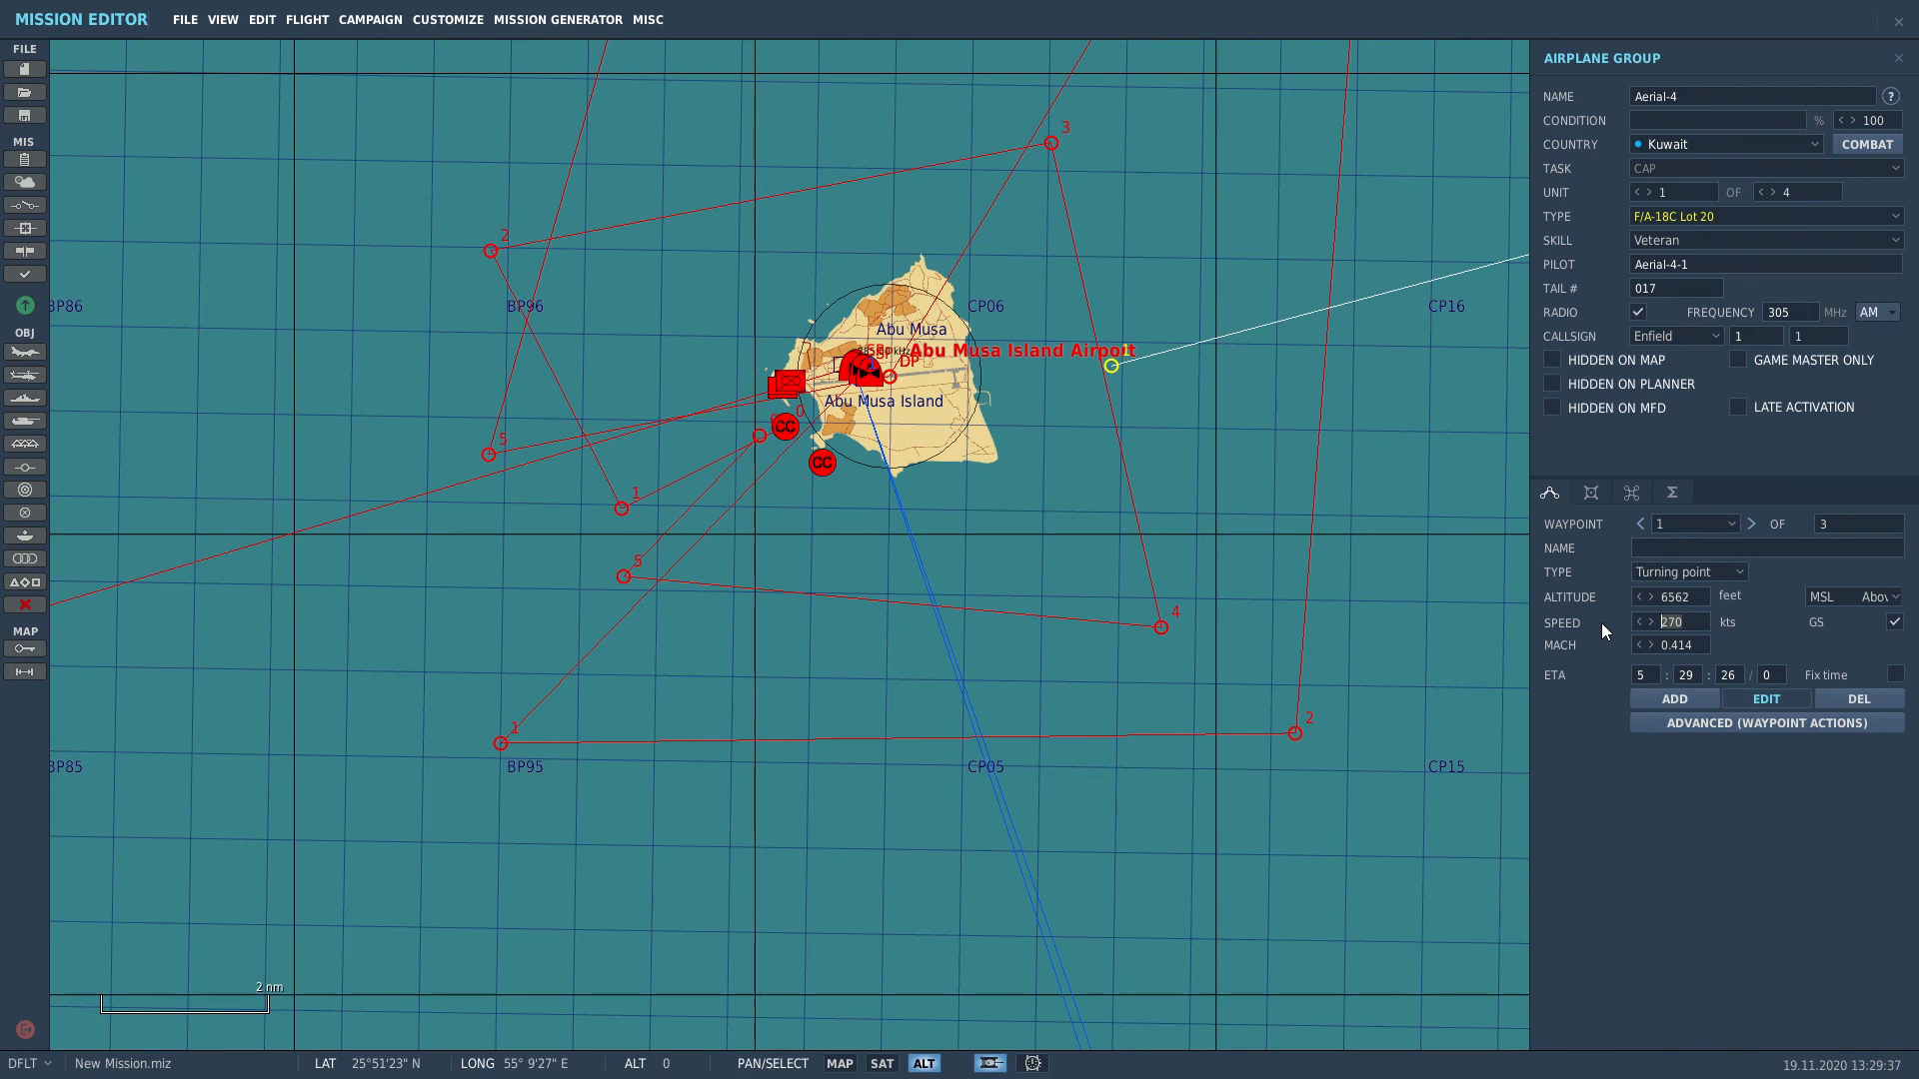
{"action": "type", "text": "550"}
{"action": "double_click", "coordinate": [1693, 595]}
{"action": "type", "text": "26000"}
{"action": "scroll", "coordinate": [1225, 690], "scroll_direction": "down", "scroll_amount": 6}
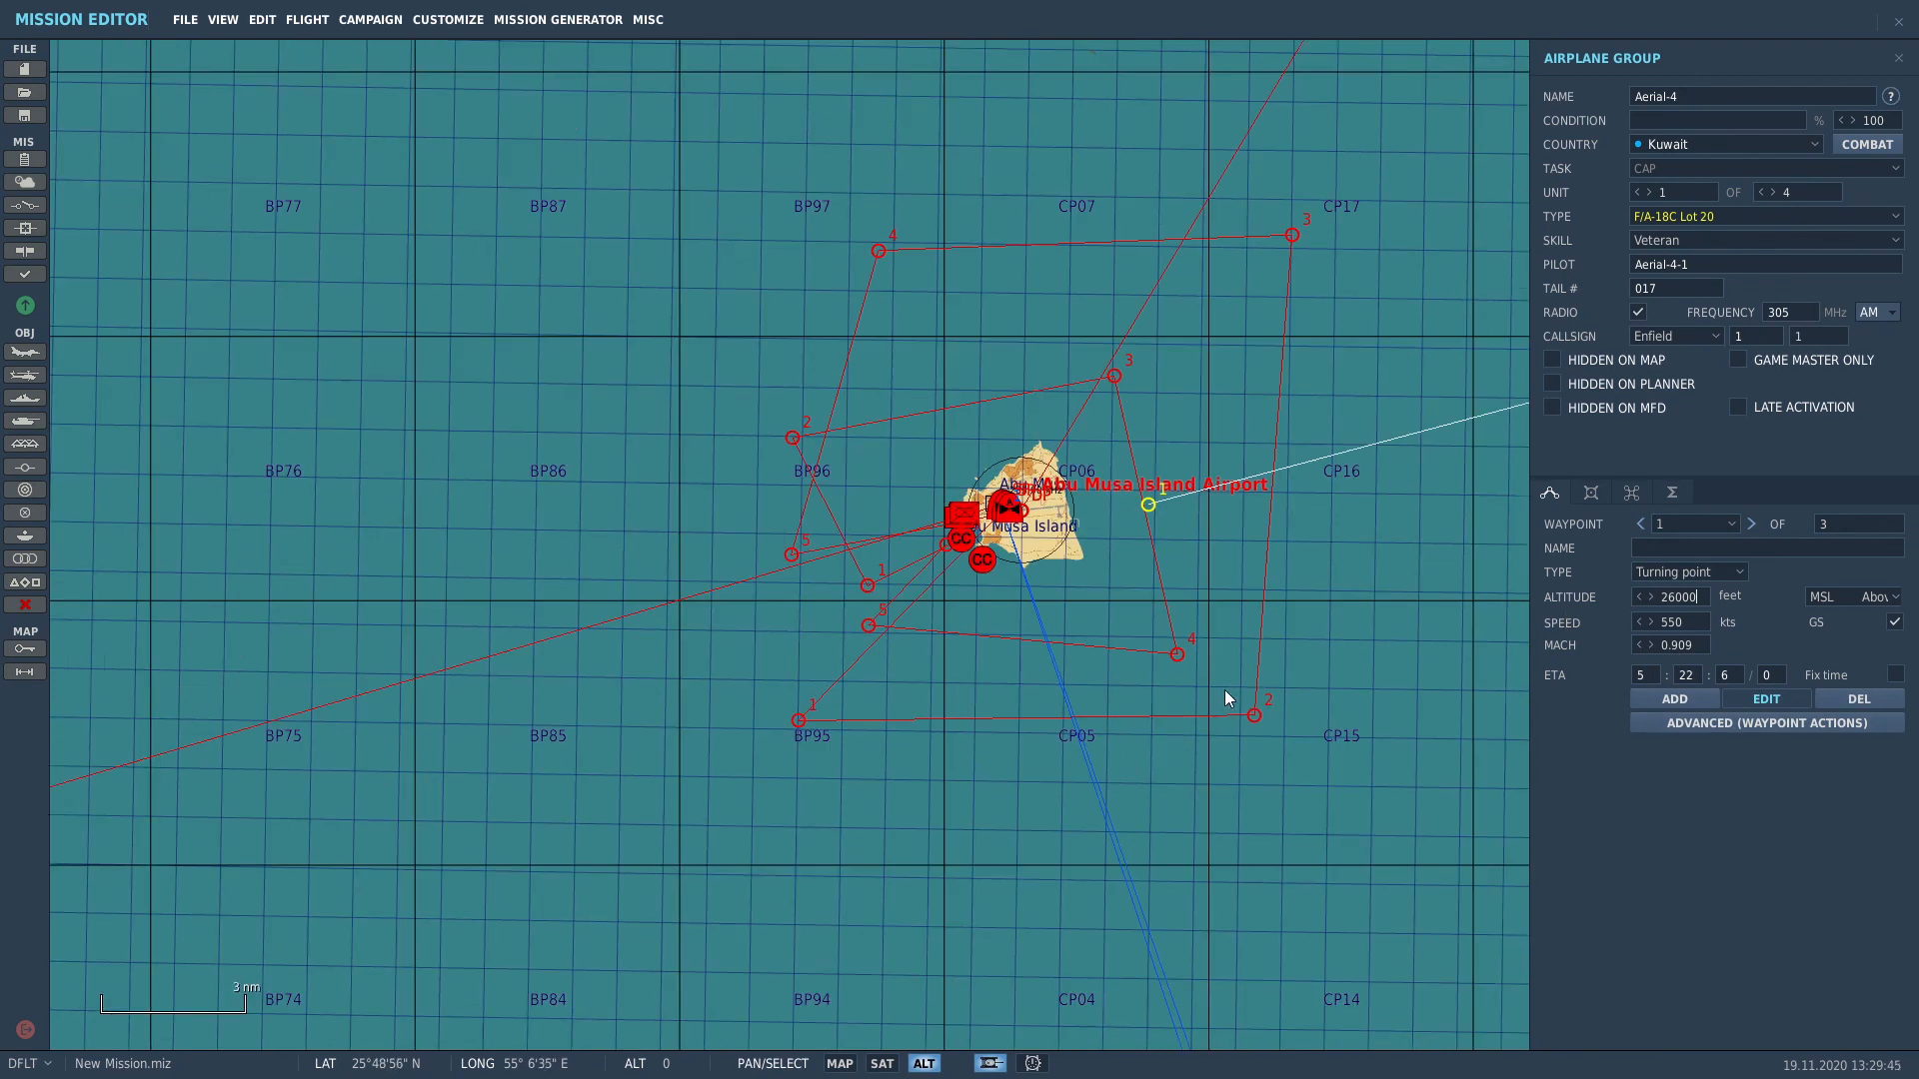
{"action": "left_click", "coordinate": [1207, 734]}
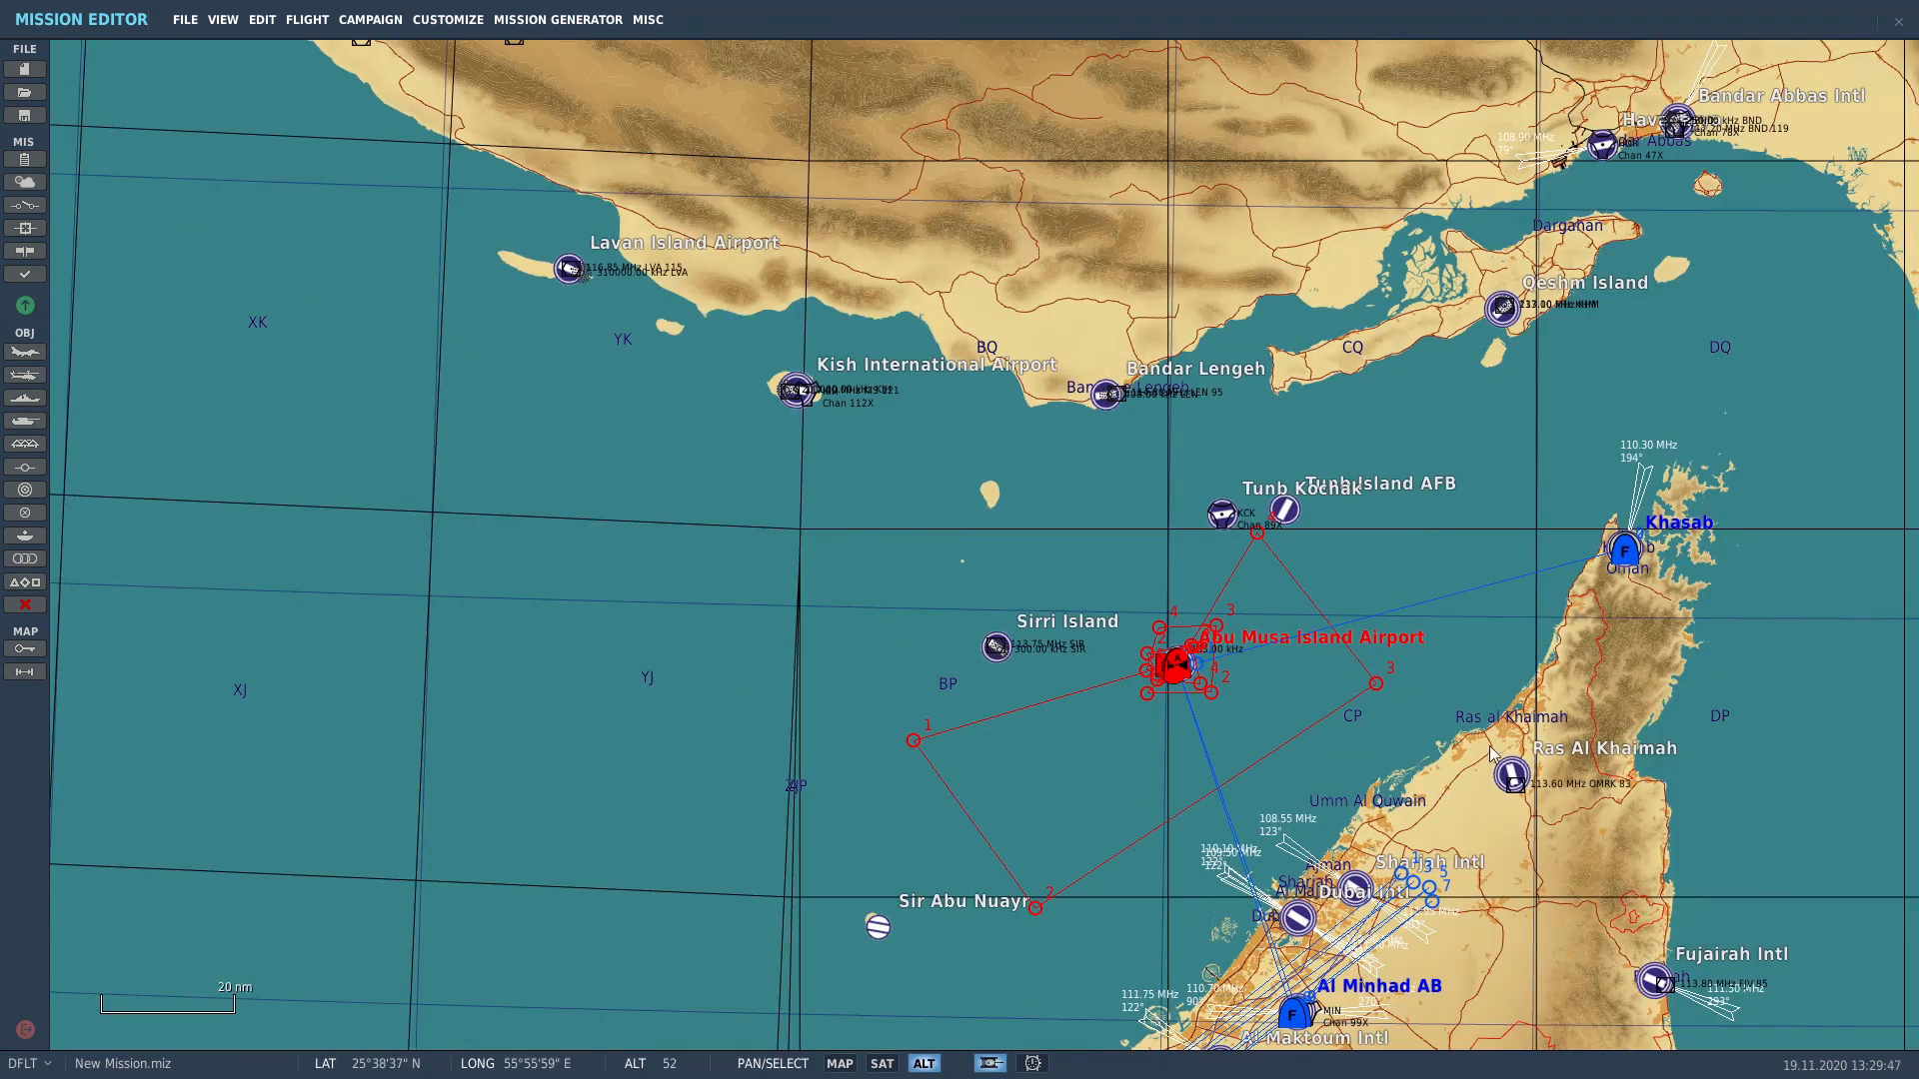
{"action": "left_click_drag", "start_coordinate": [1703, 586], "coordinate": [1454, 523]}
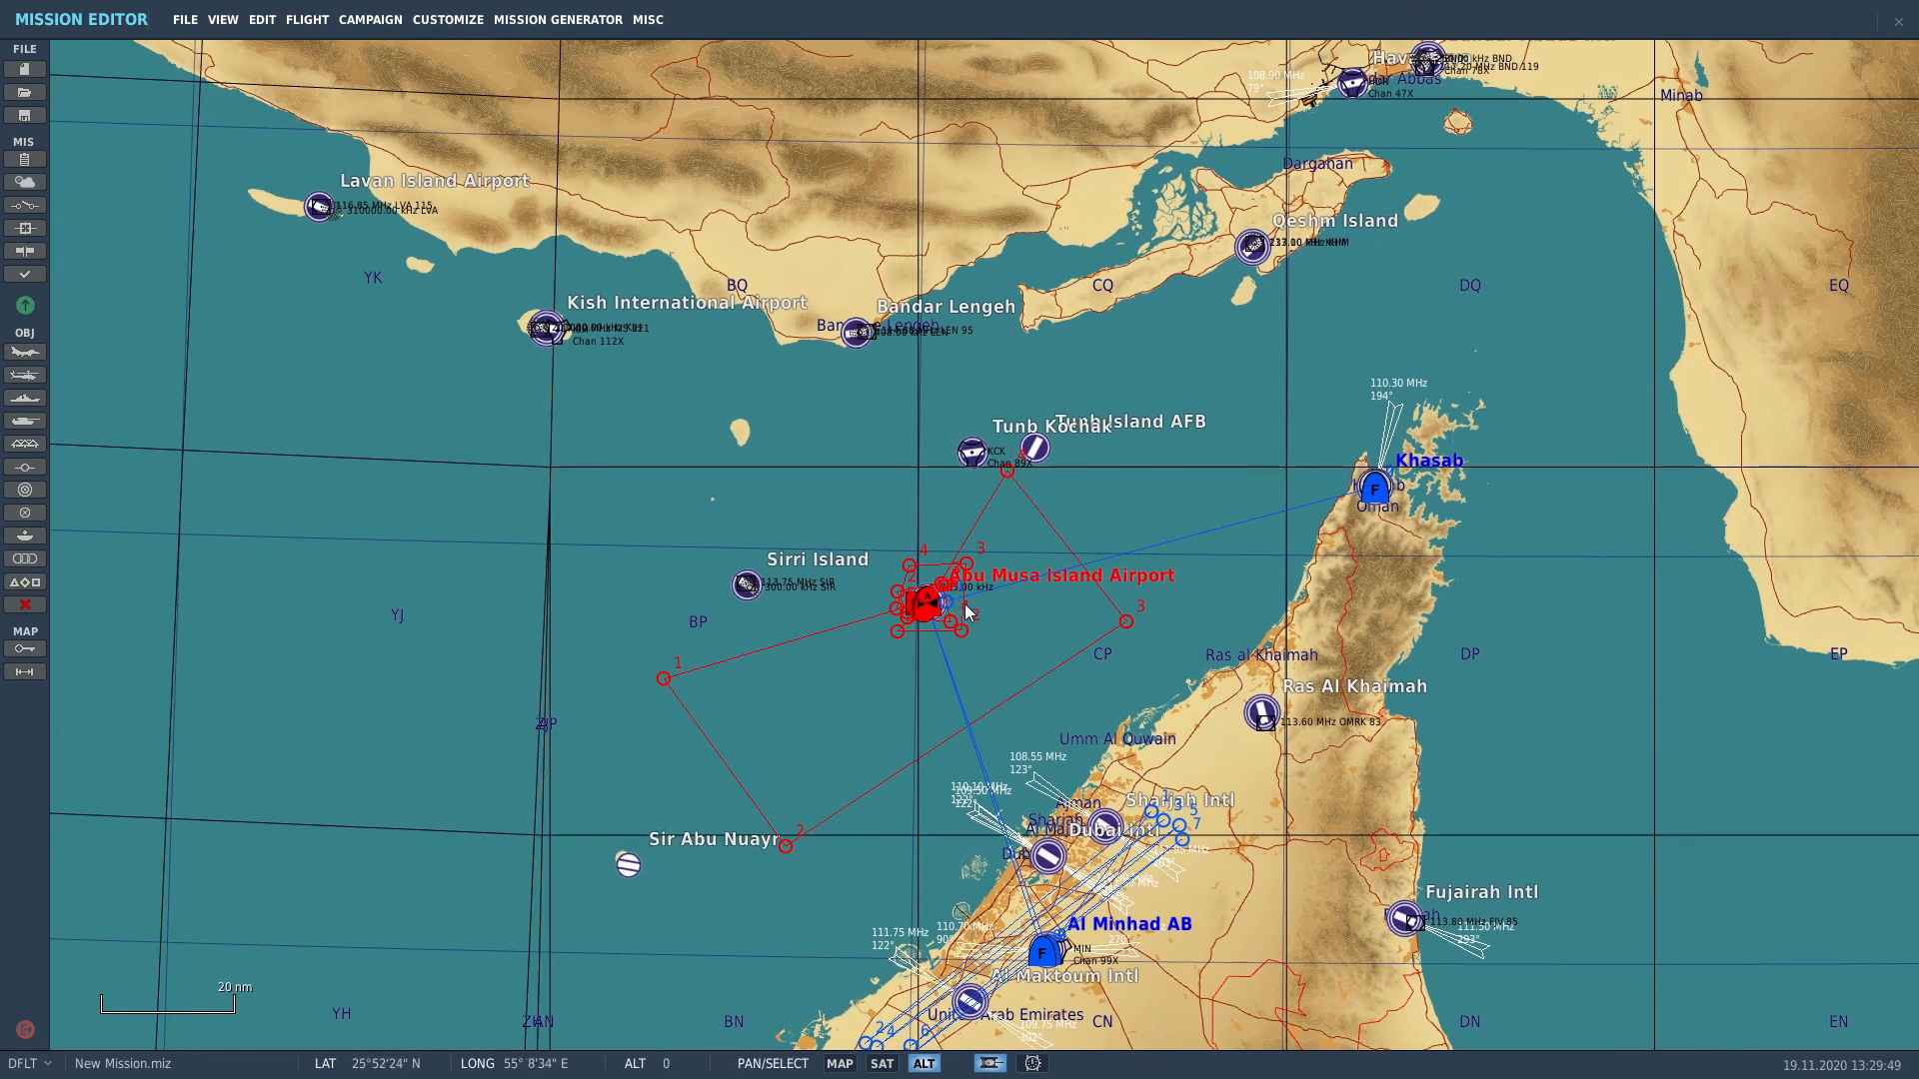
{"action": "left_click_drag", "start_coordinate": [1227, 880], "coordinate": [1263, 637]}
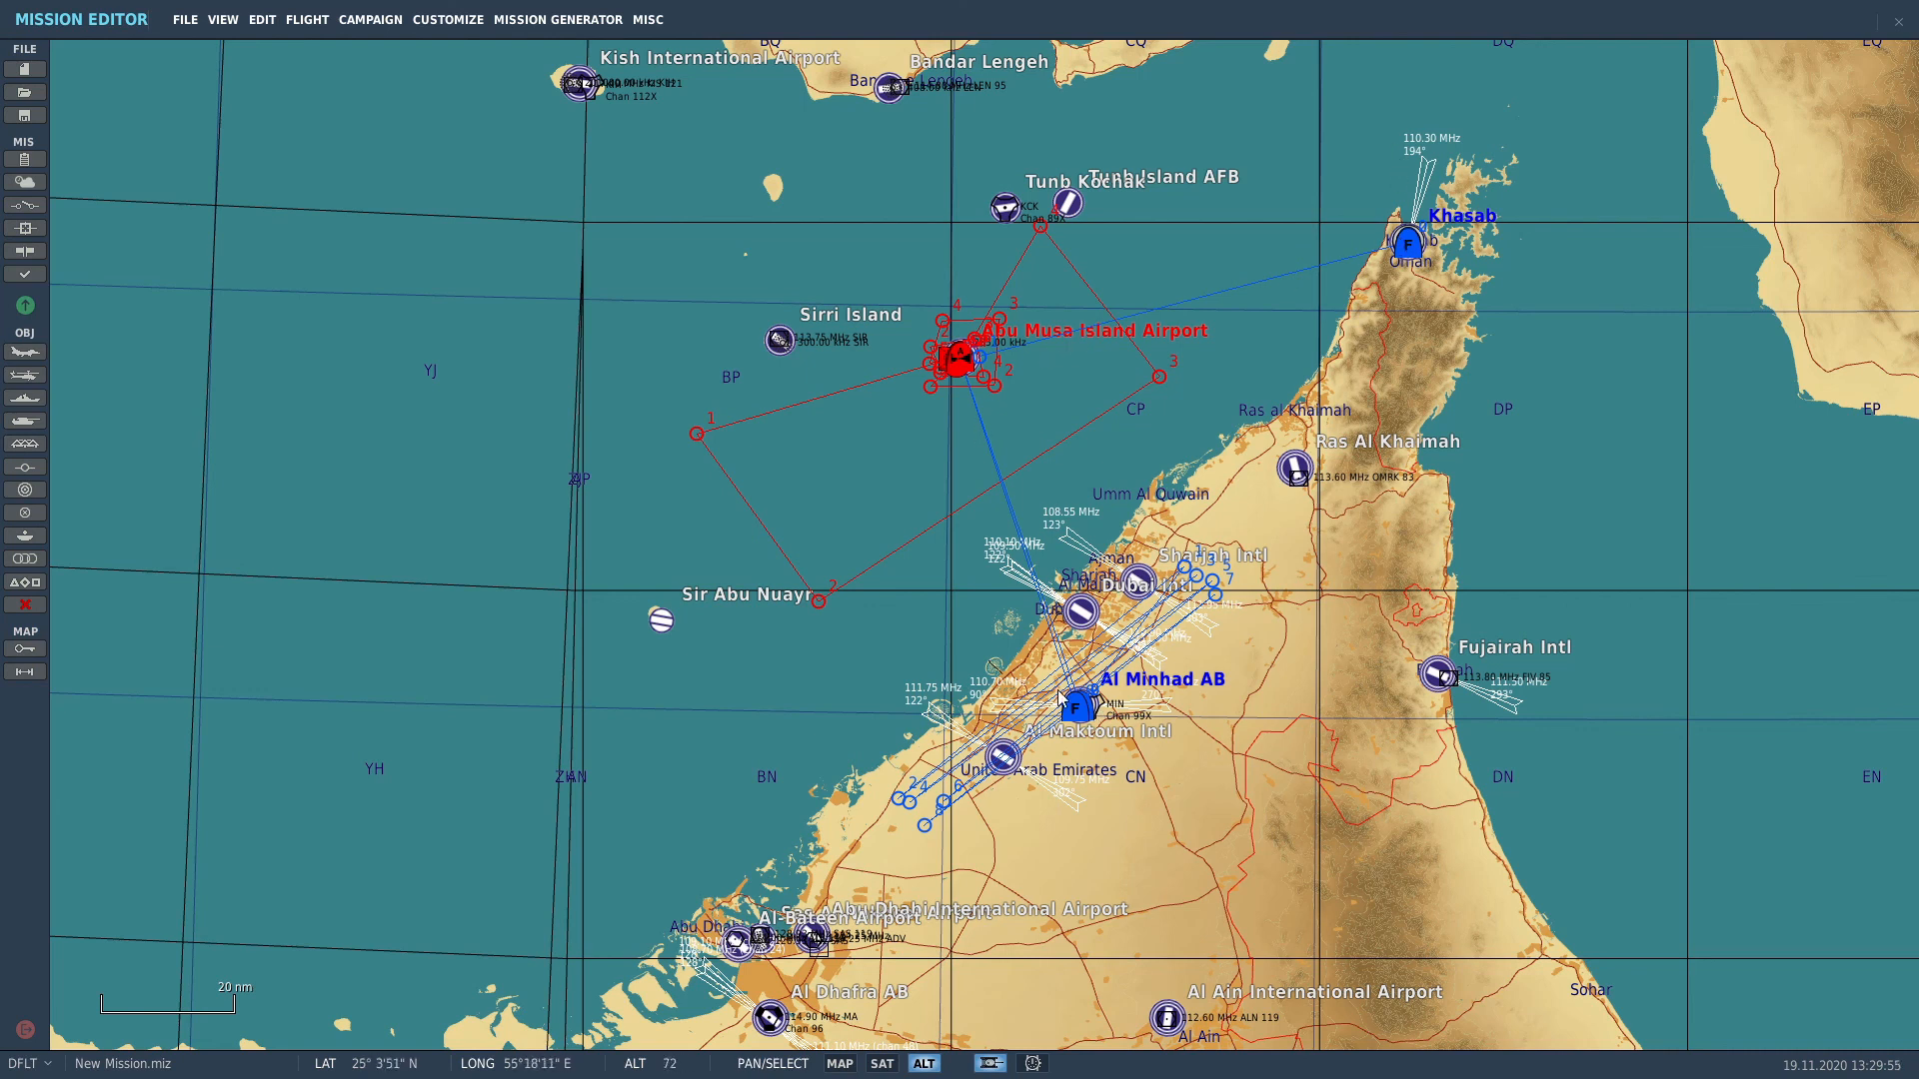
{"action": "scroll", "coordinate": [1090, 682], "scroll_direction": "up", "scroll_amount": 2}
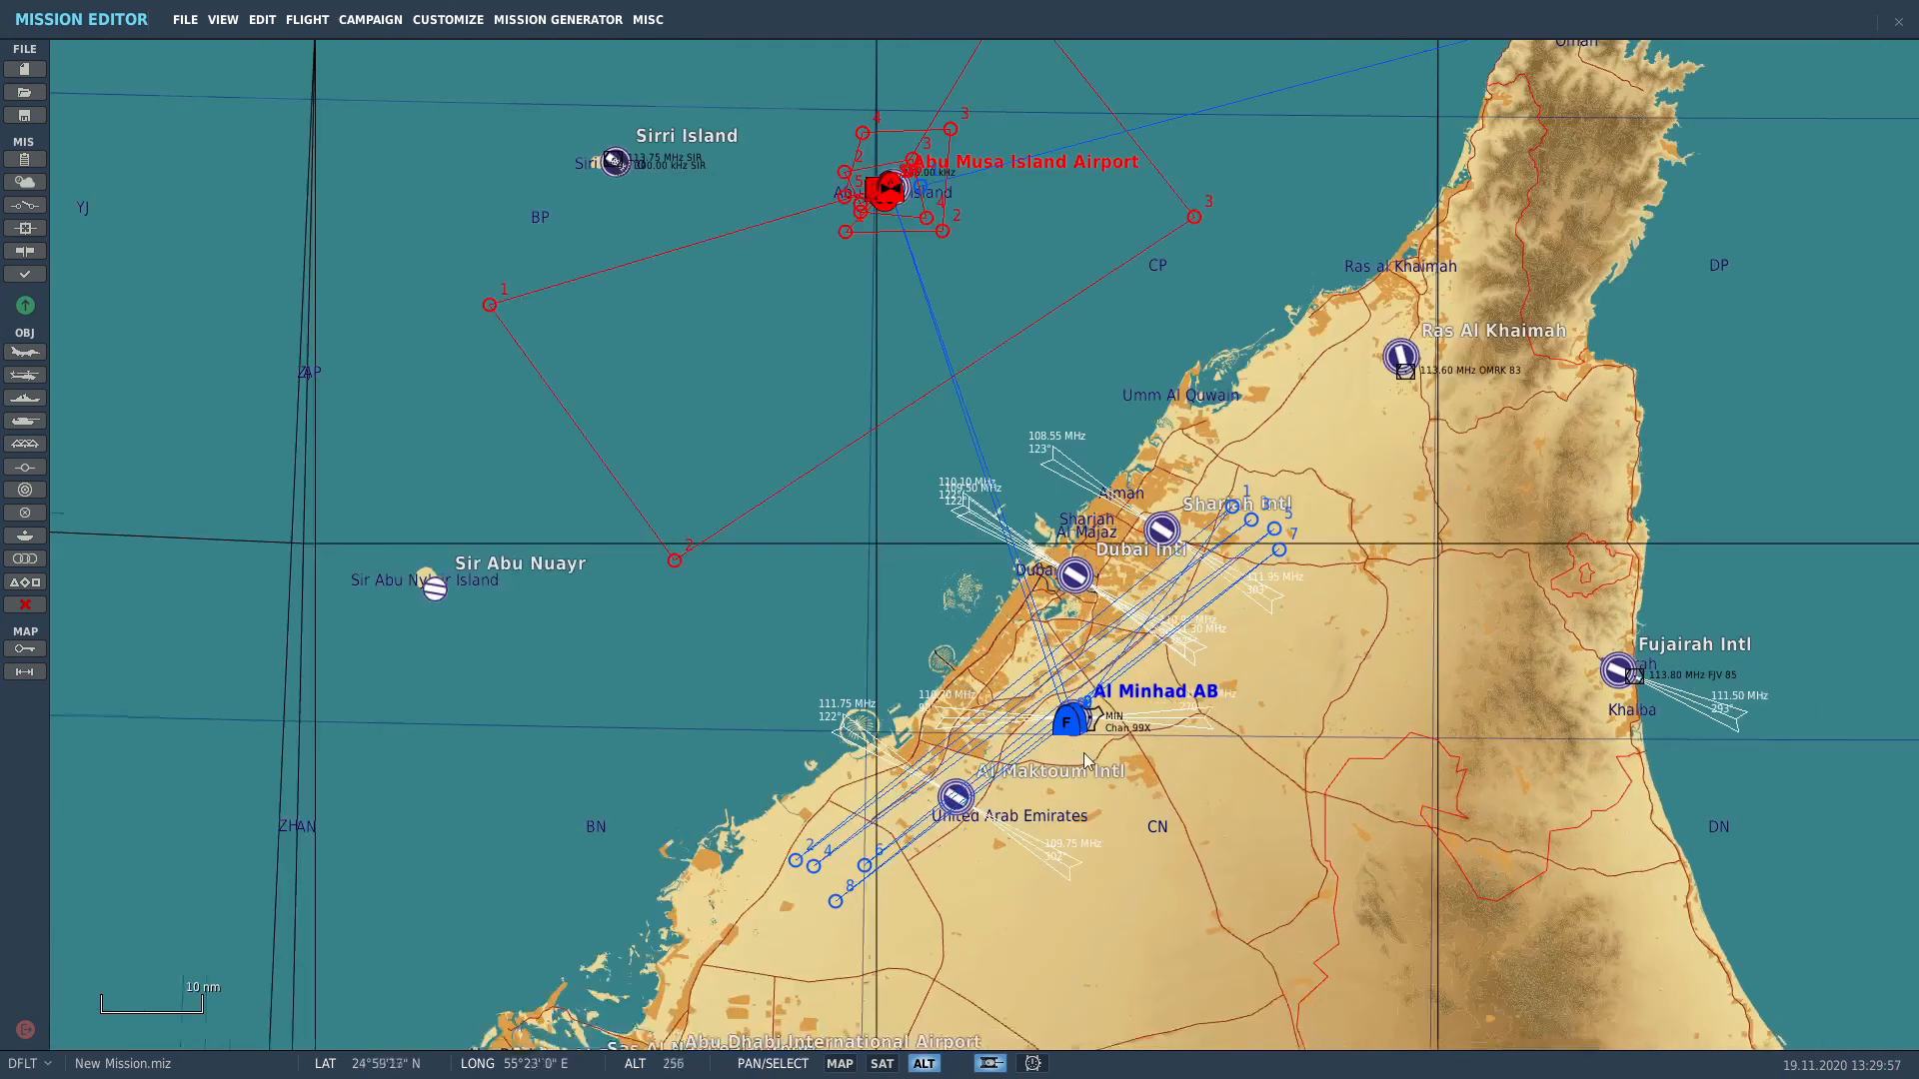
{"action": "scroll", "coordinate": [1322, 512], "scroll_direction": "down", "scroll_amount": 1}
{"action": "scroll", "coordinate": [1321, 511], "scroll_direction": "down", "scroll_amount": 1}
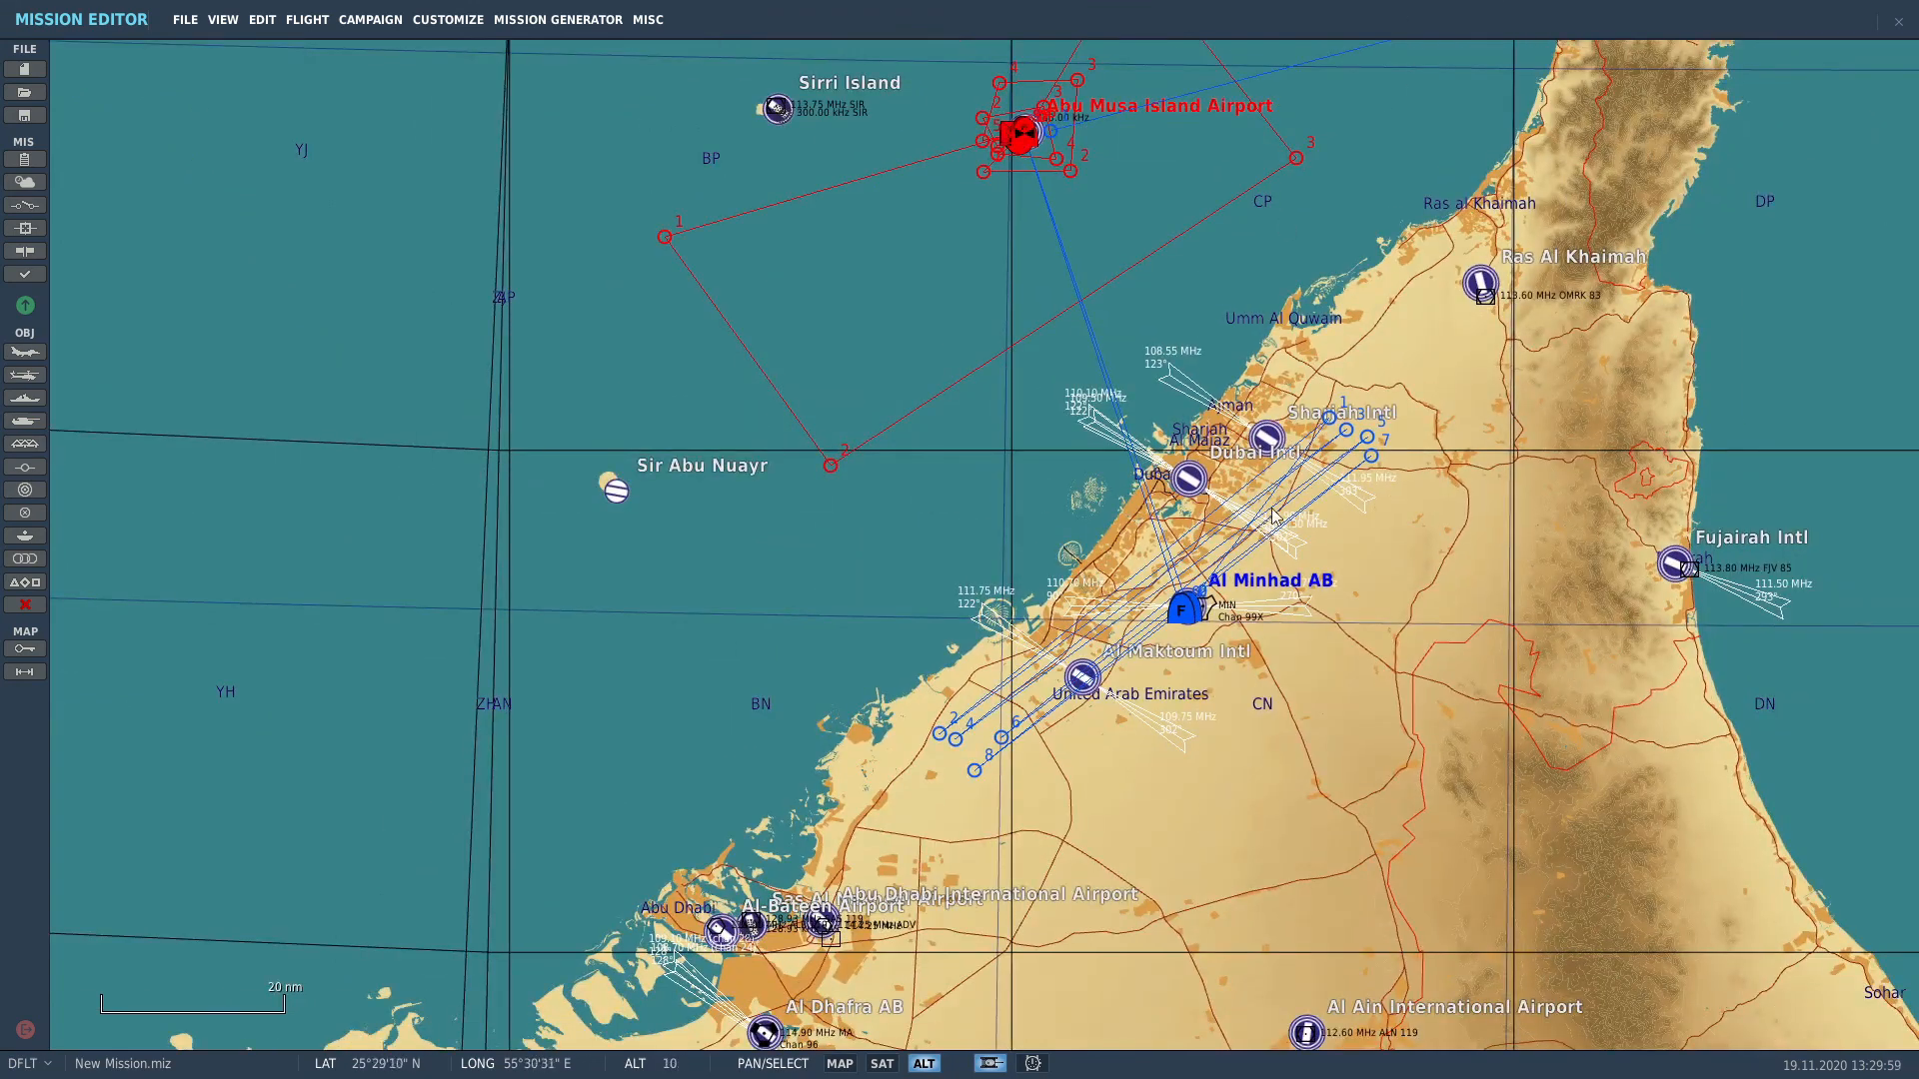
{"action": "scroll", "coordinate": [1198, 610], "scroll_direction": "up", "scroll_amount": 4}
{"action": "scroll", "coordinate": [1195, 615], "scroll_direction": "up", "scroll_amount": 2}
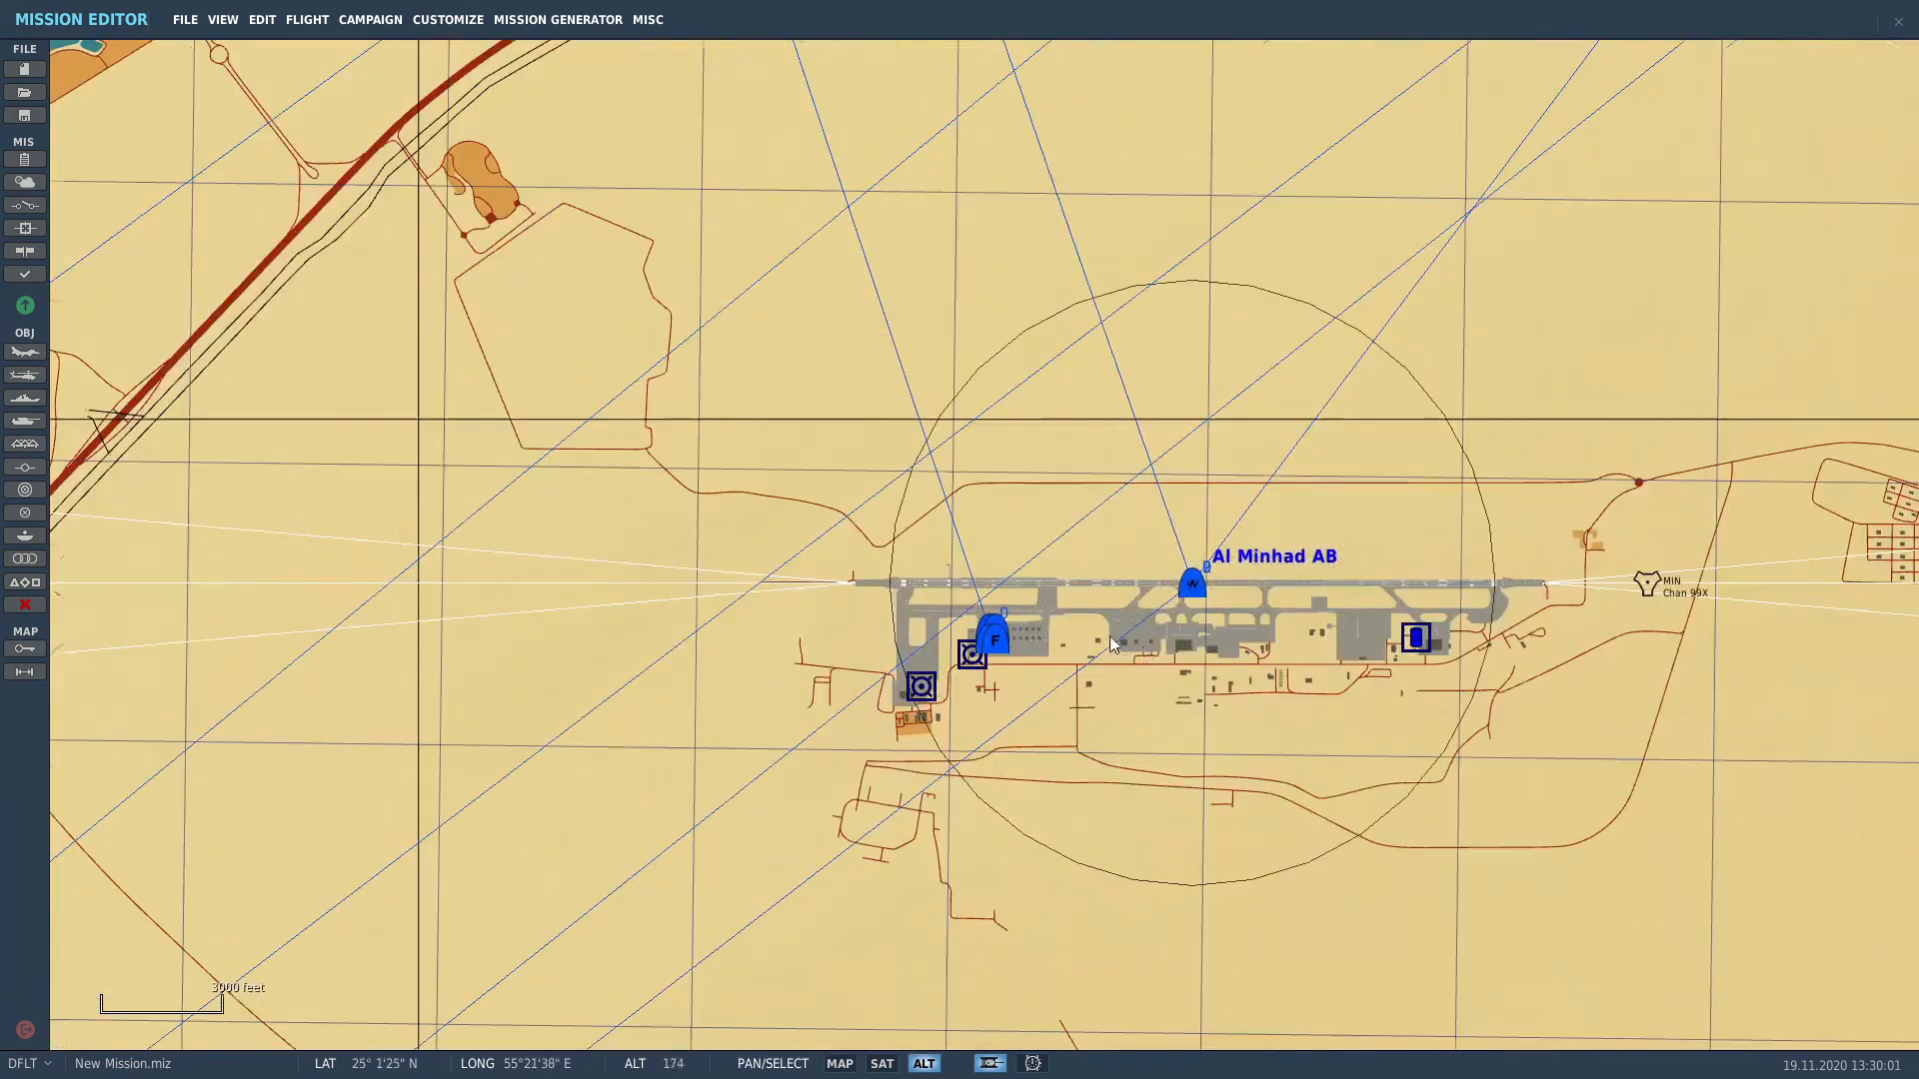
{"action": "scroll", "coordinate": [1177, 639], "scroll_direction": "up", "scroll_amount": 2}
{"action": "left_click_drag", "start_coordinate": [537, 530], "coordinate": [785, 542]}
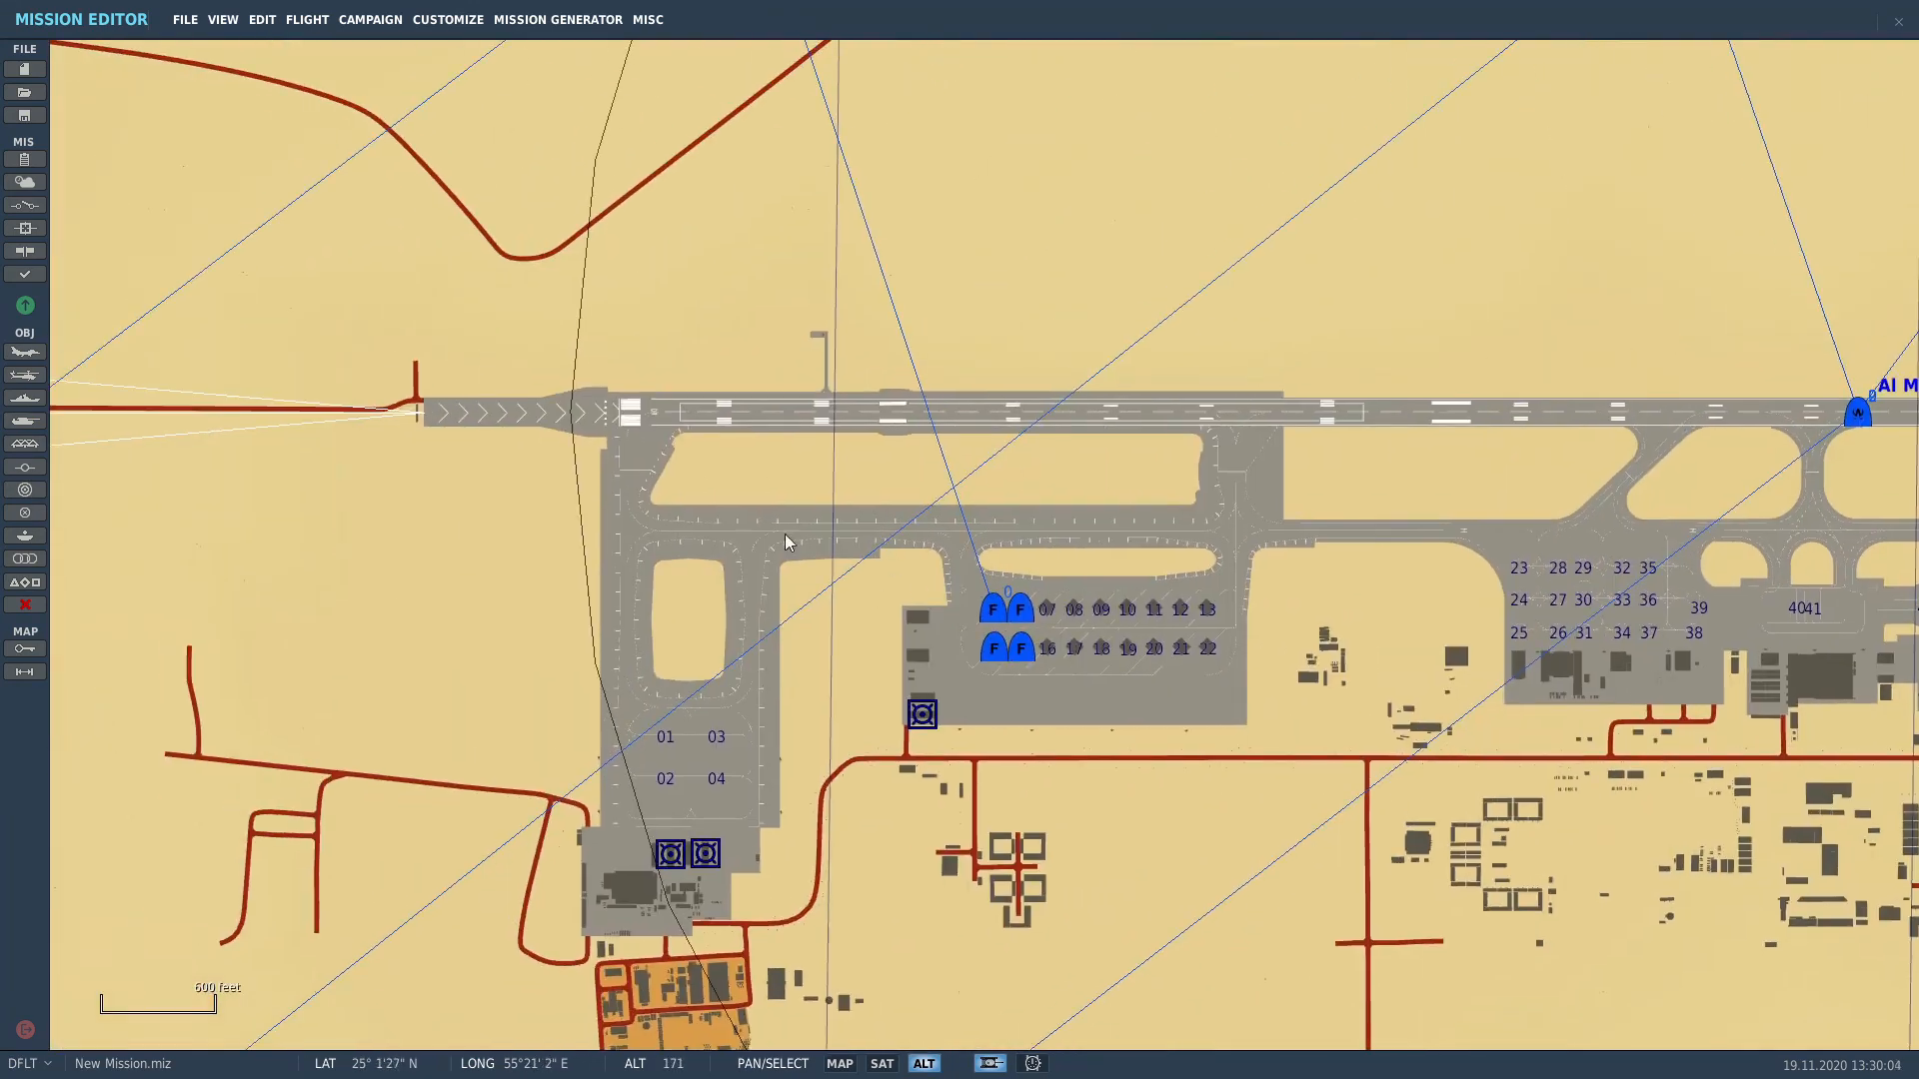
{"action": "scroll", "coordinate": [770, 549], "scroll_direction": "down", "scroll_amount": 8}
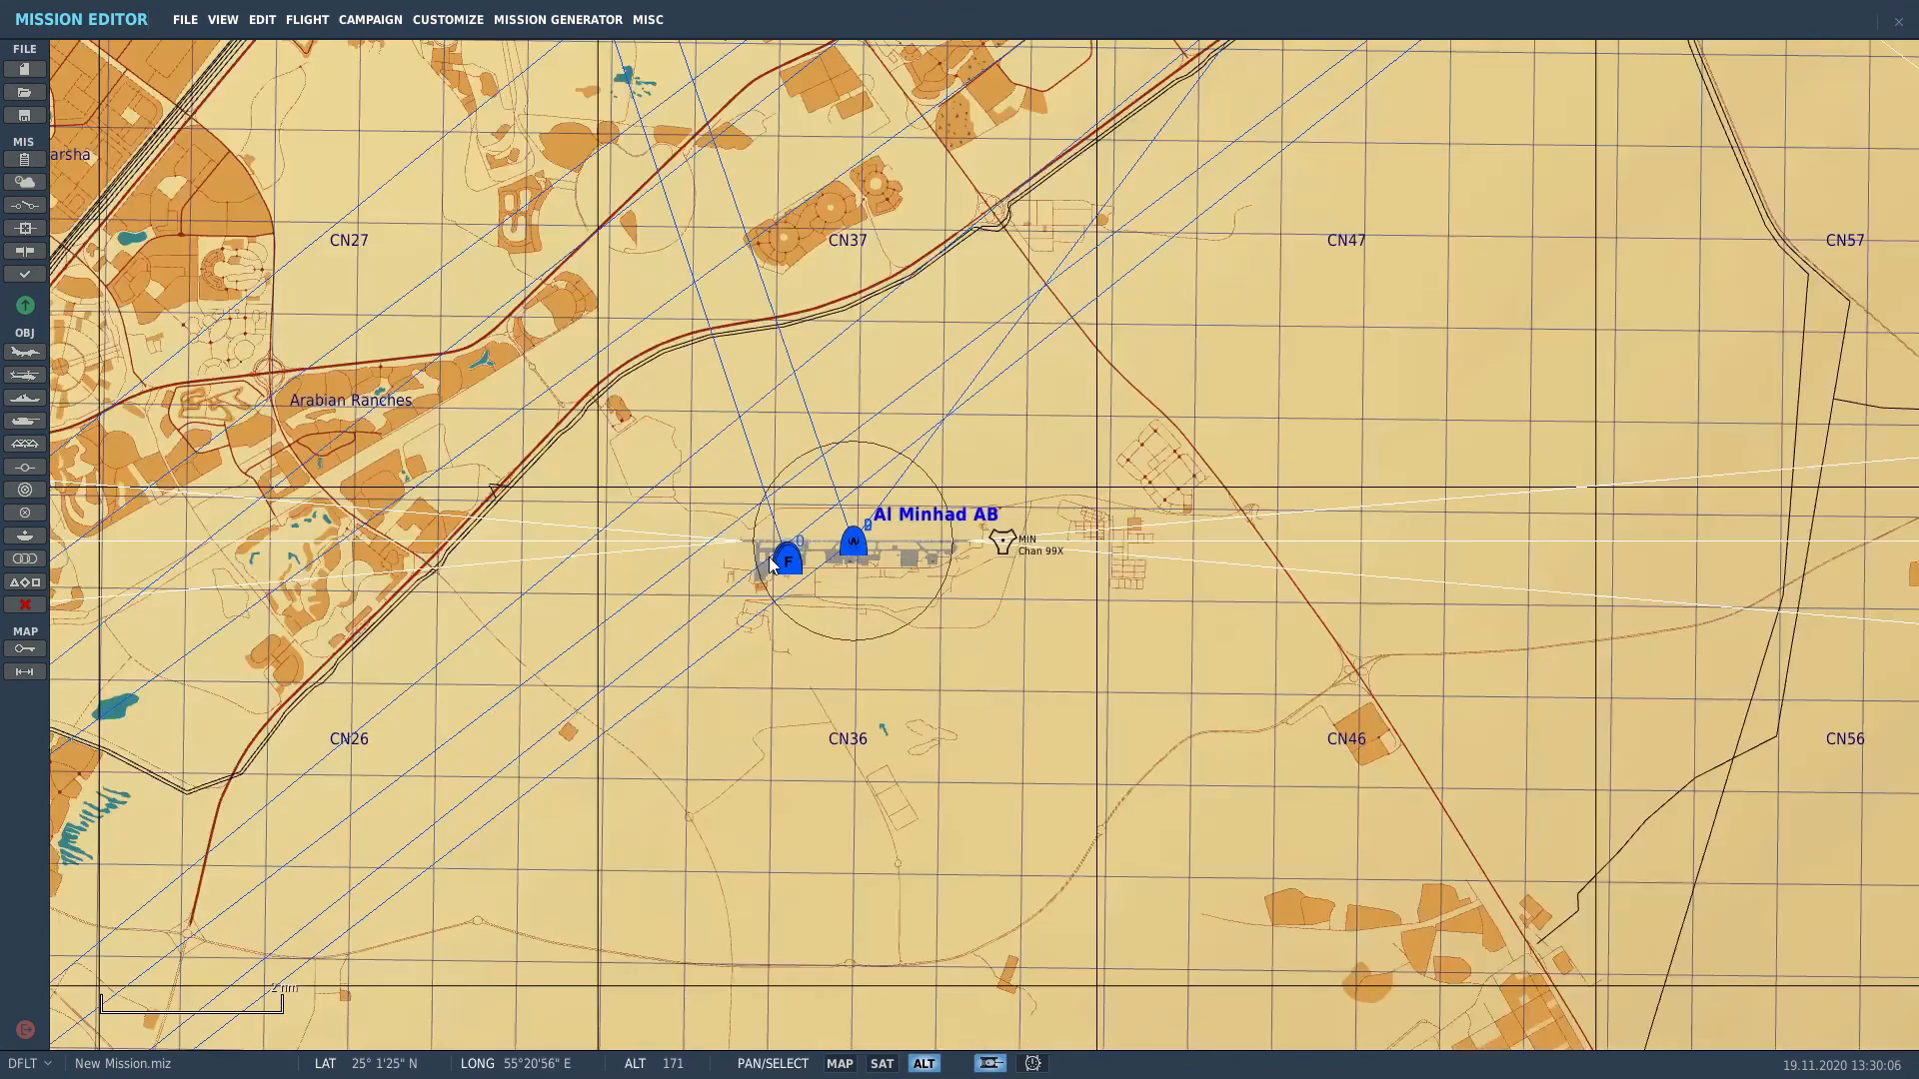
{"action": "scroll", "coordinate": [775, 562], "scroll_direction": "down", "scroll_amount": 4}
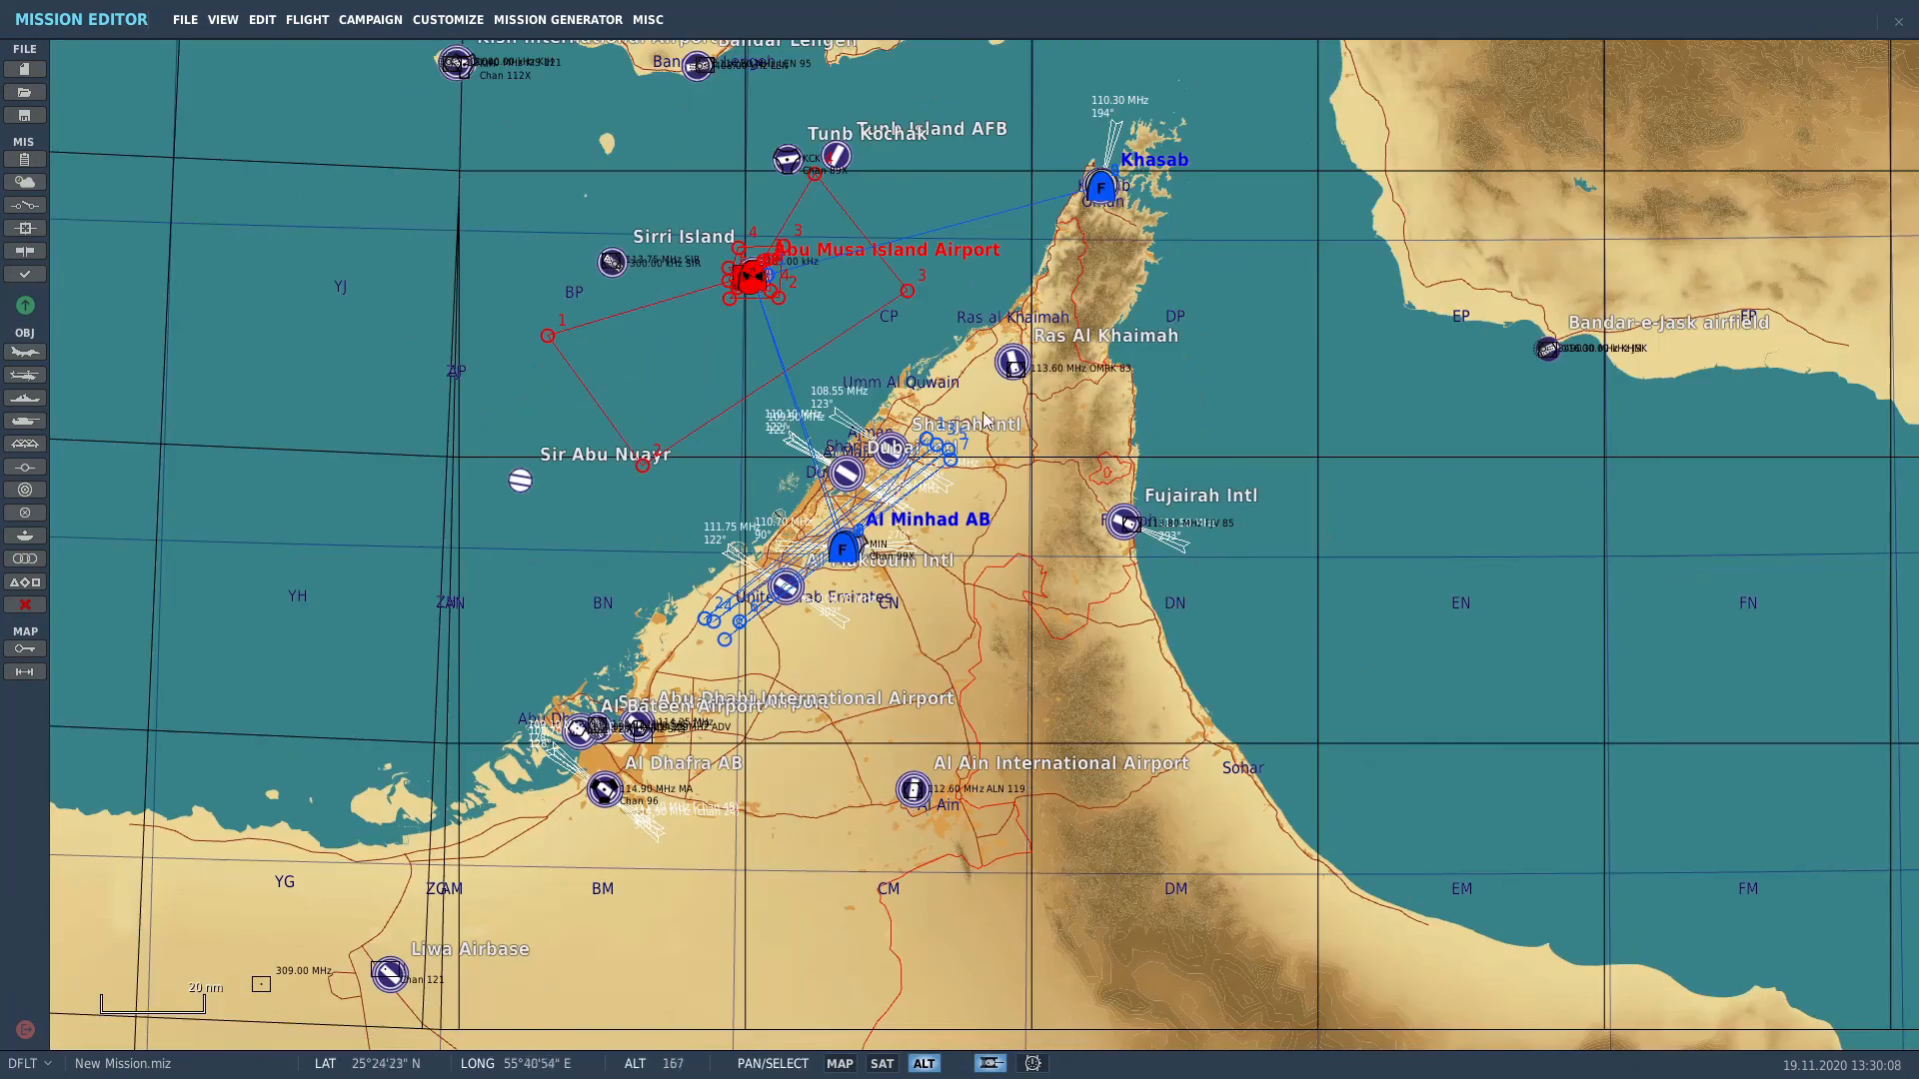
{"action": "left_click_drag", "start_coordinate": [985, 420], "coordinate": [1009, 465]}
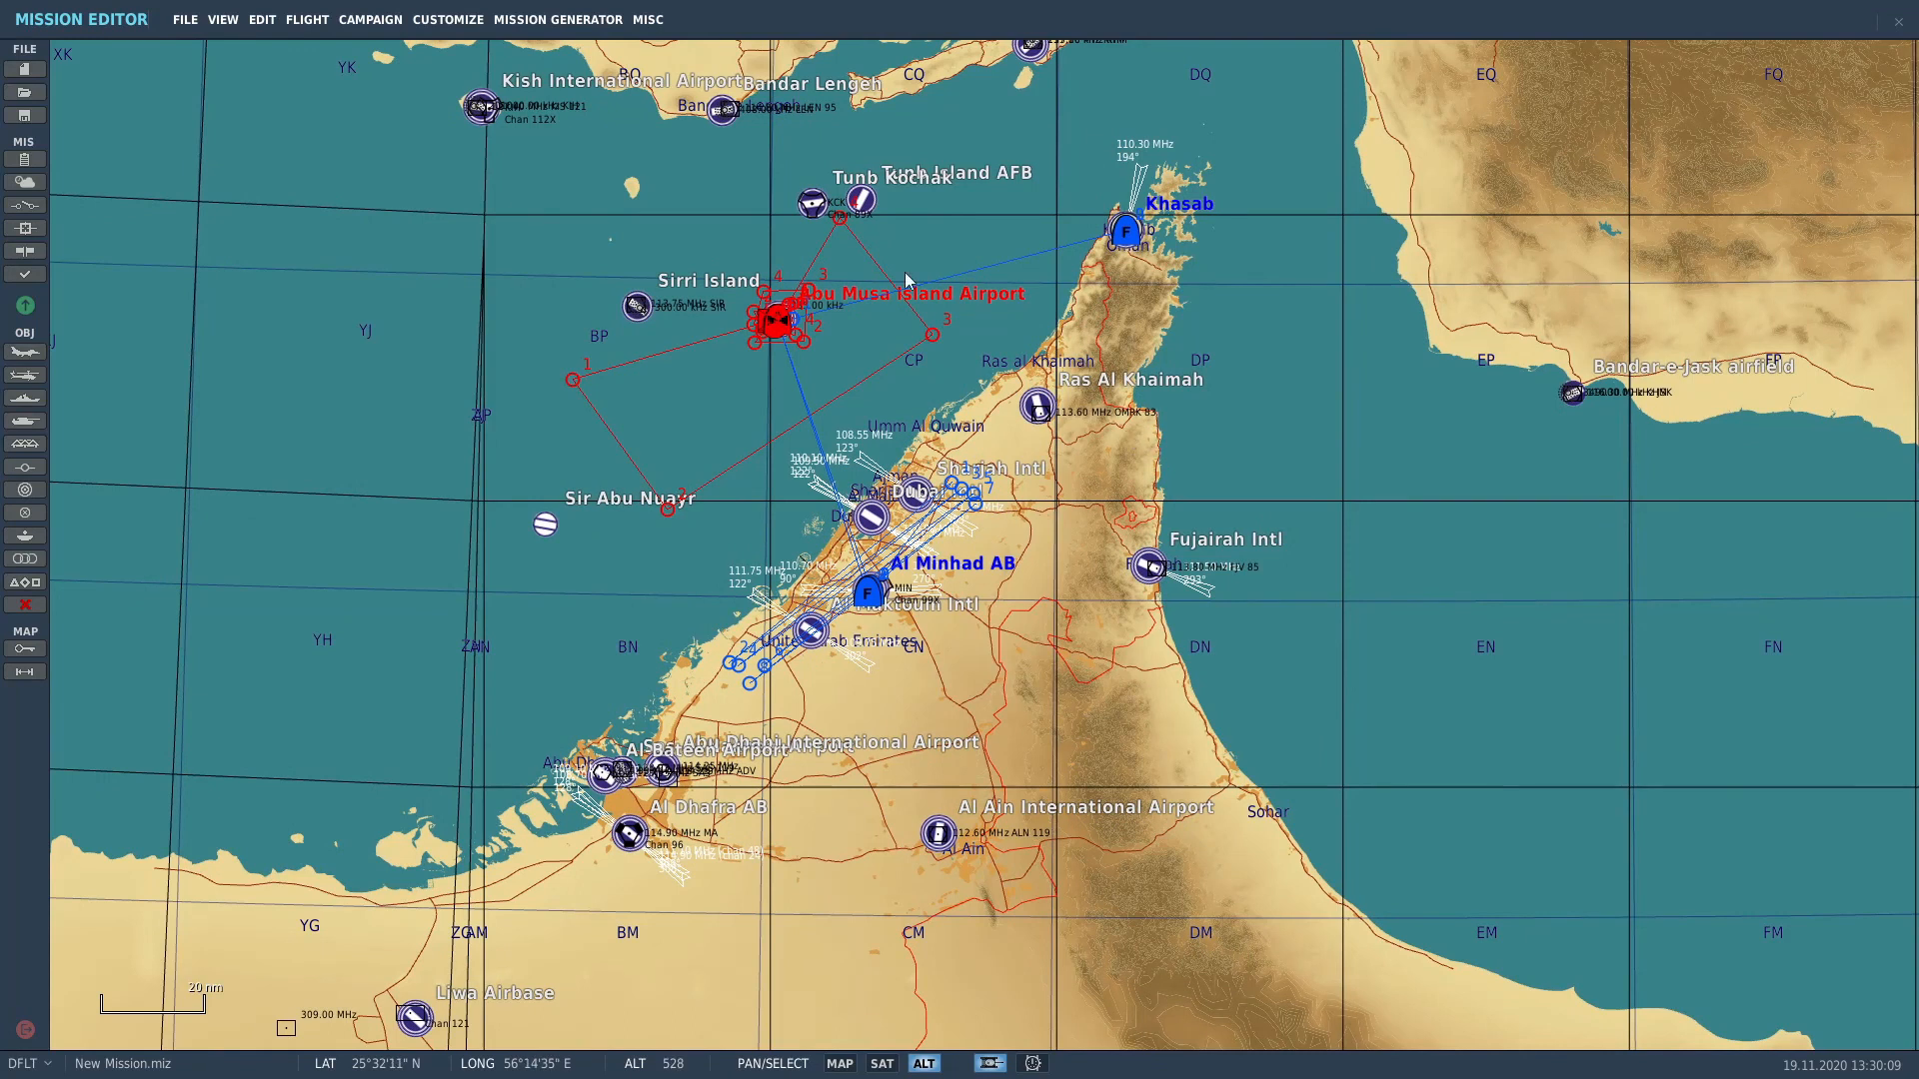
Step: Save the mission to the Missions folder under the file name 'Pirate Raid v2'
{"action": "left_click", "coordinate": [186, 22]}
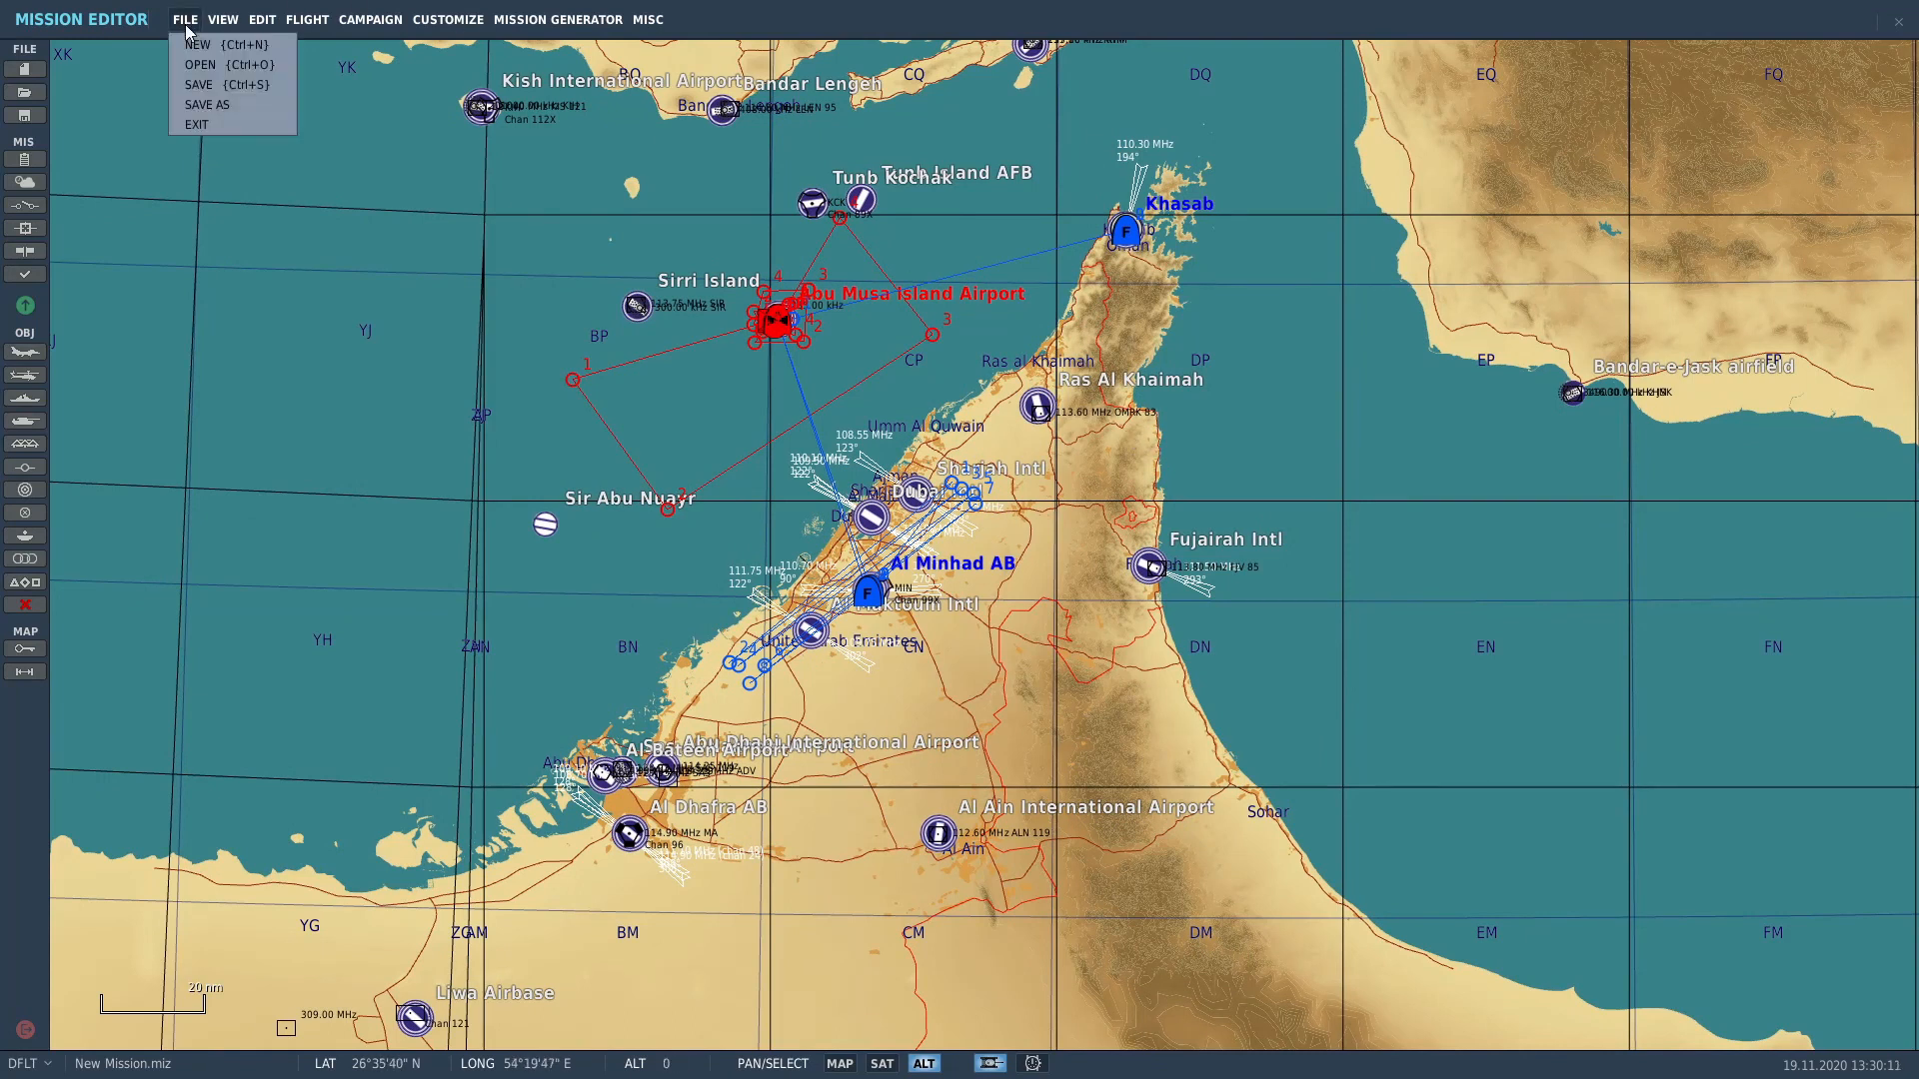
{"action": "left_click", "coordinate": [197, 85]}
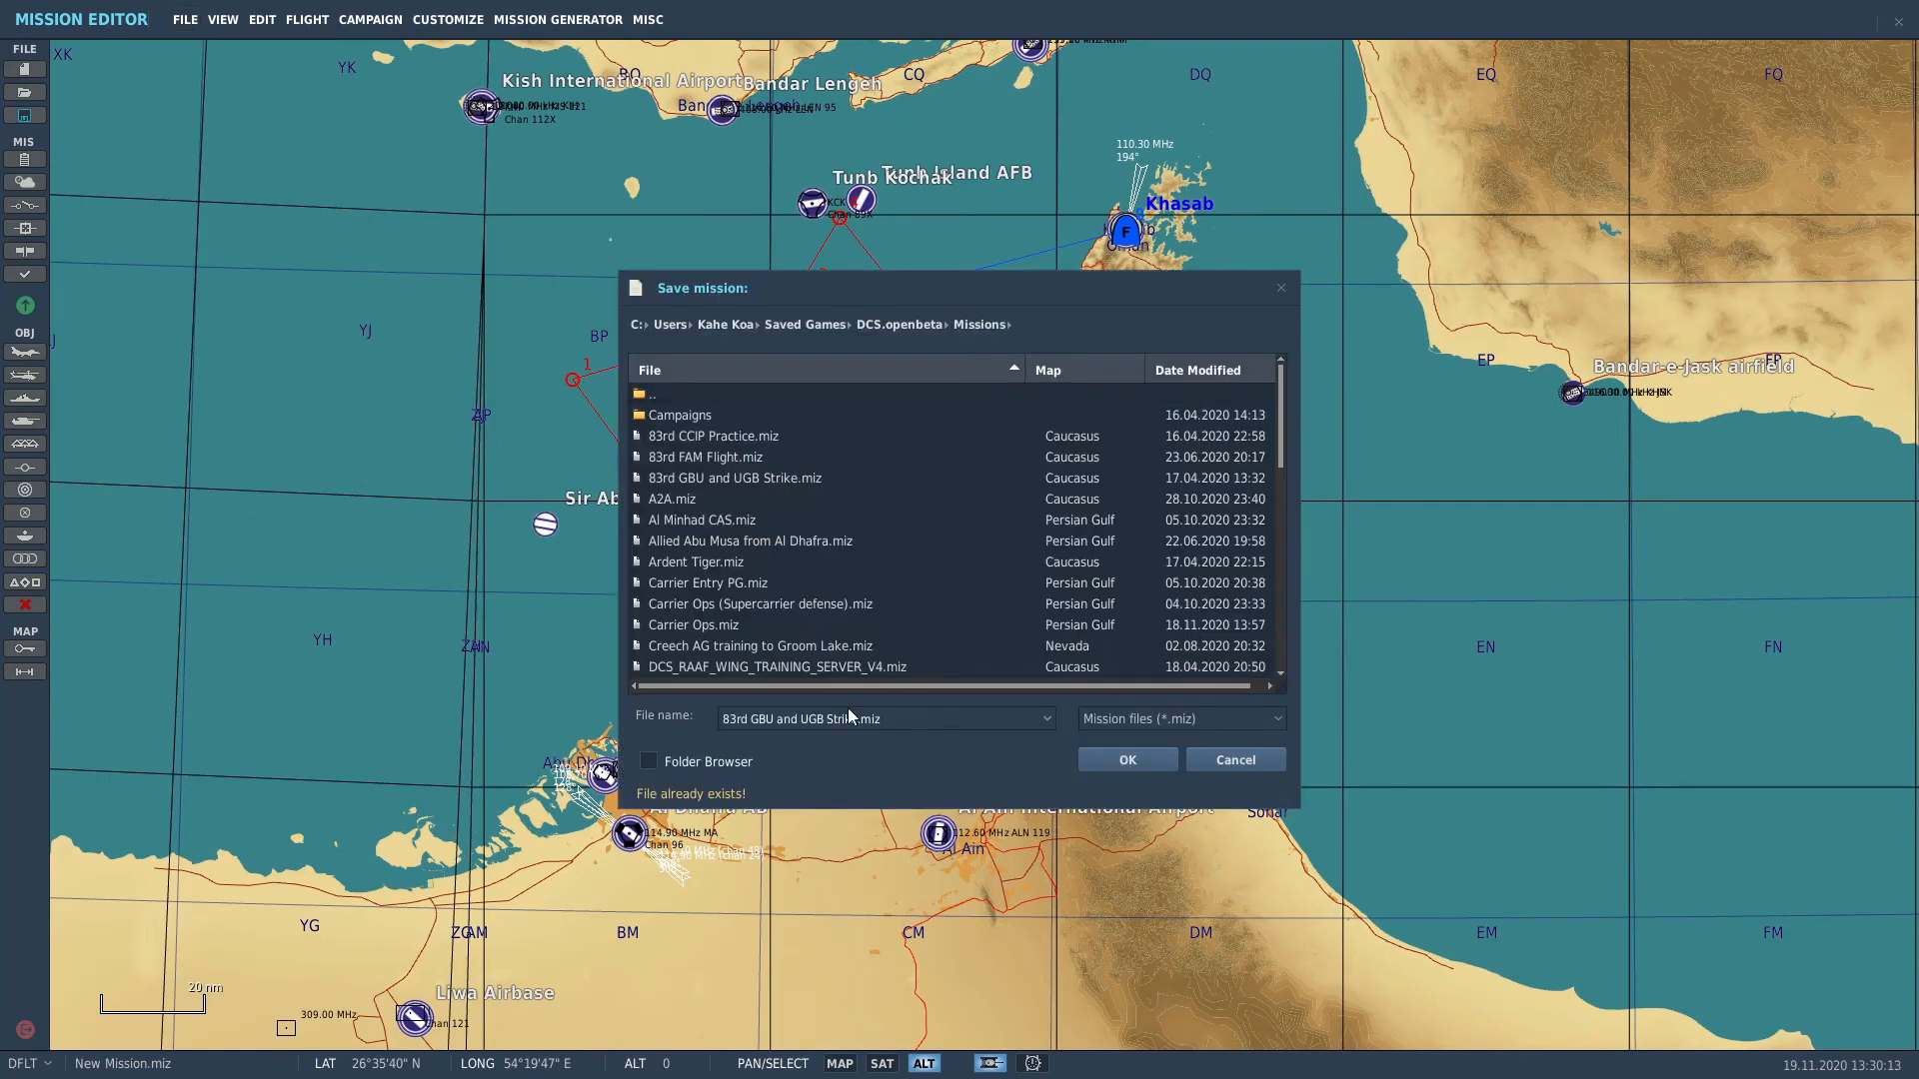
{"action": "left_click", "coordinate": [921, 720]}
{"action": "type", "text": "Pirate Rai"}
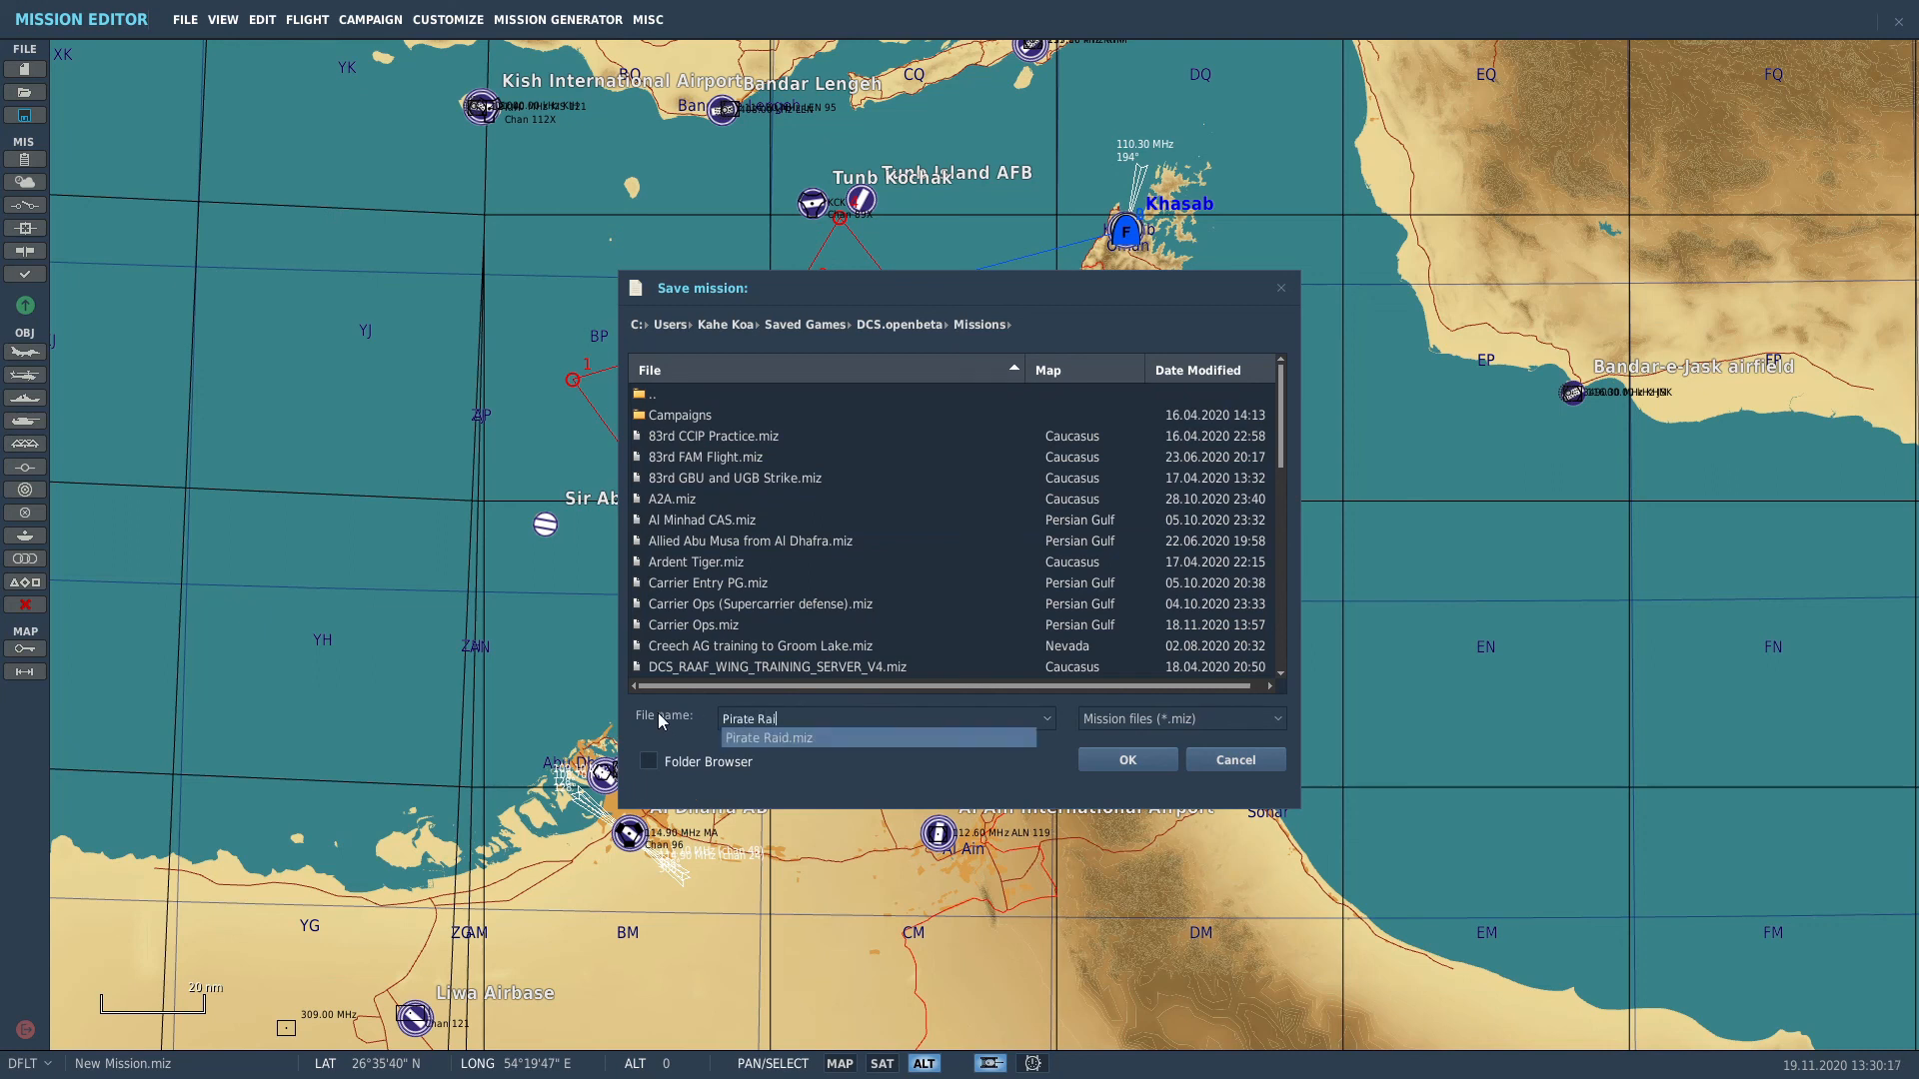
{"action": "type", "text": "d v"}
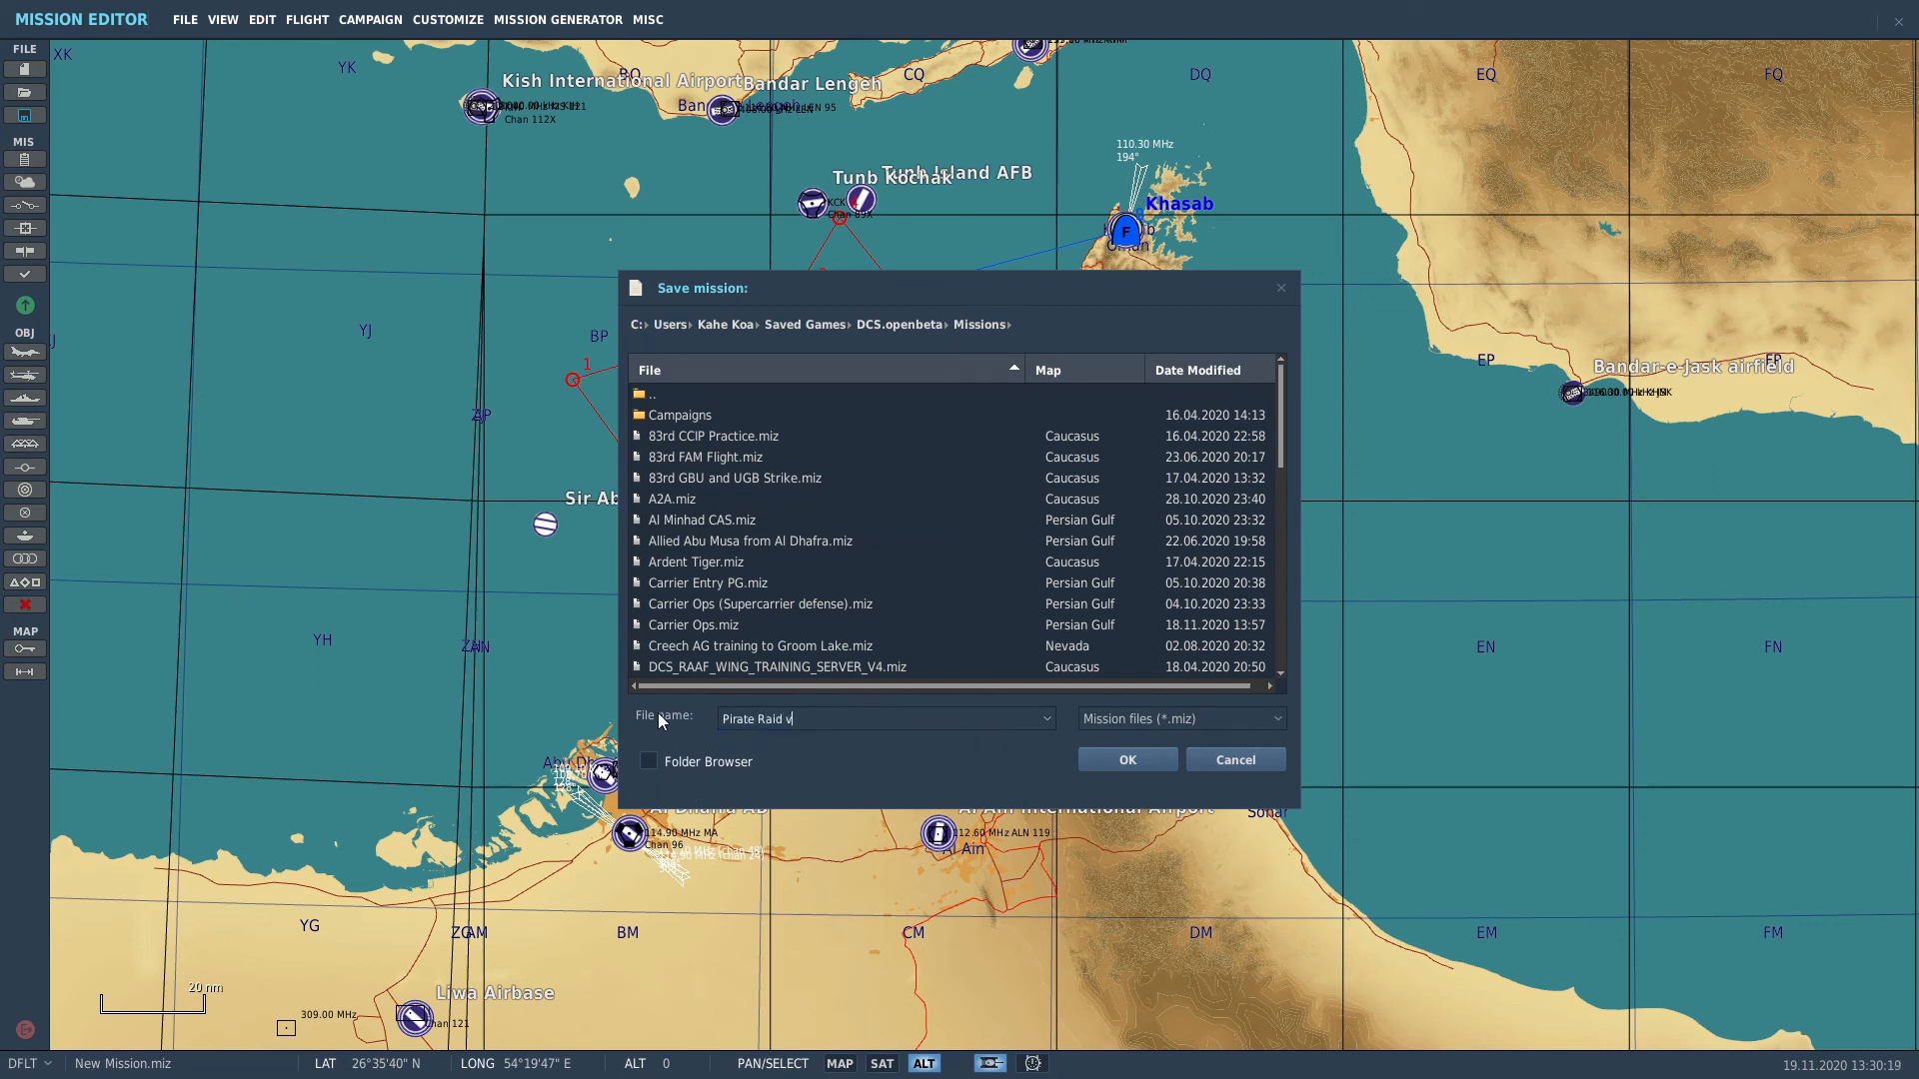
{"action": "type", "text": "2"}
{"action": "left_click", "coordinate": [1122, 765]}
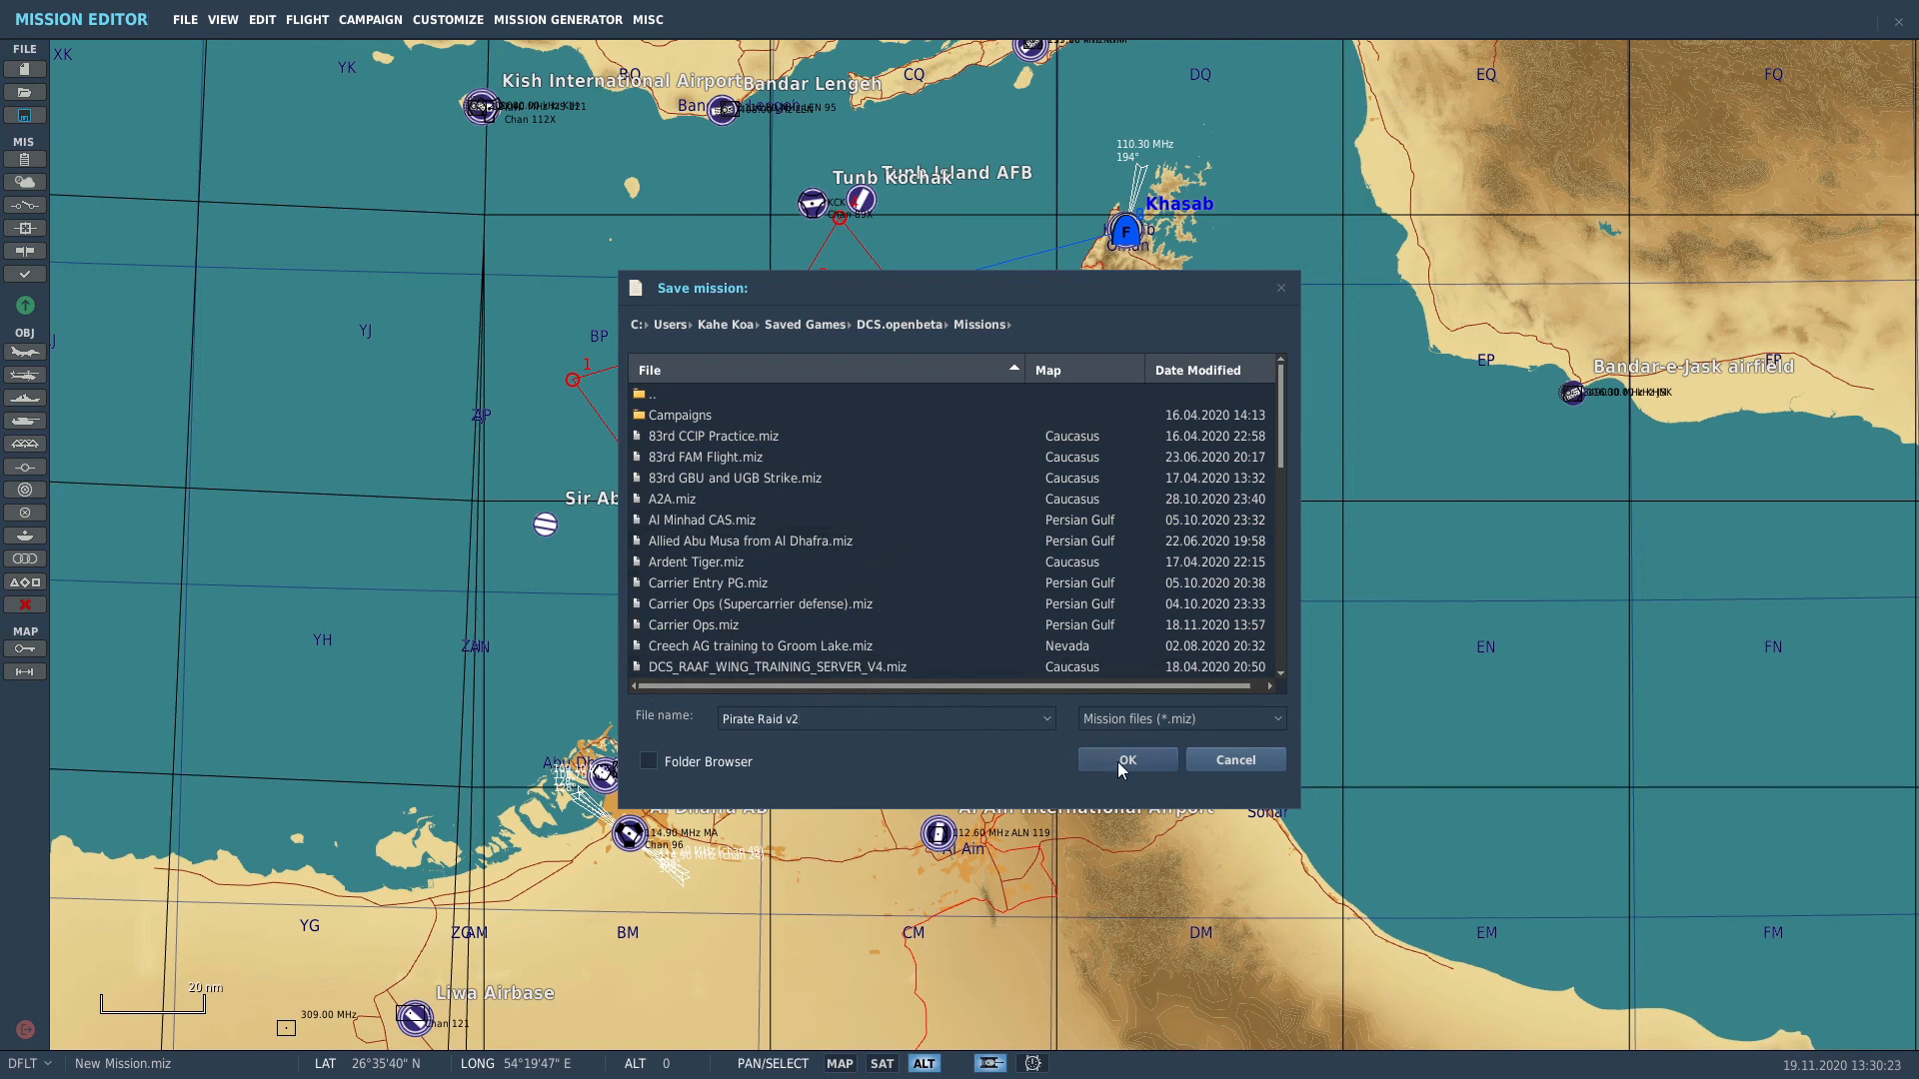